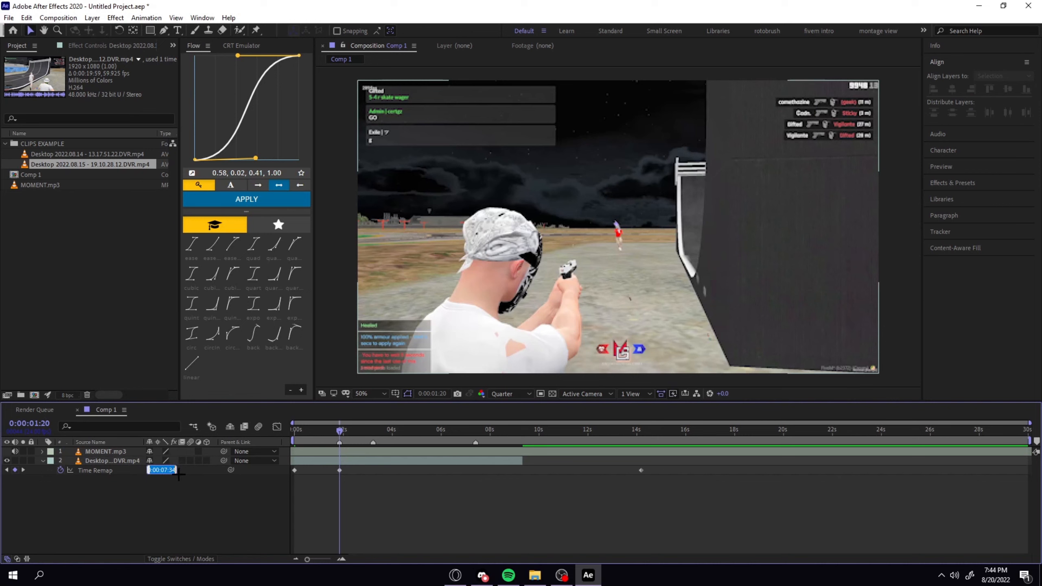
Set the video layer's Time Remap value at 0:00:01:20 to 0:00:07:36.
key("BackSpace")
type("5")
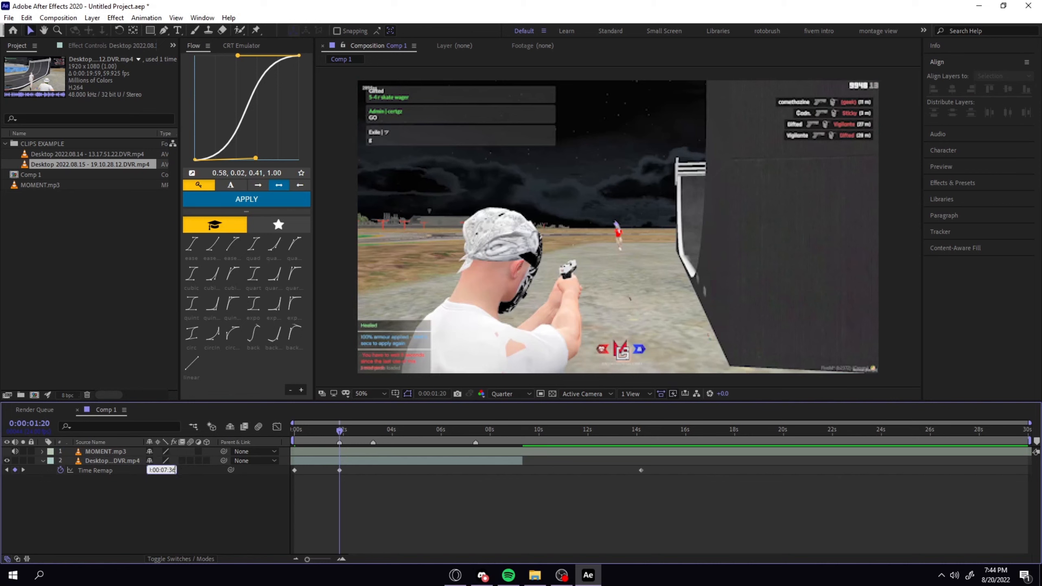
key("Return")
left_click(173, 473)
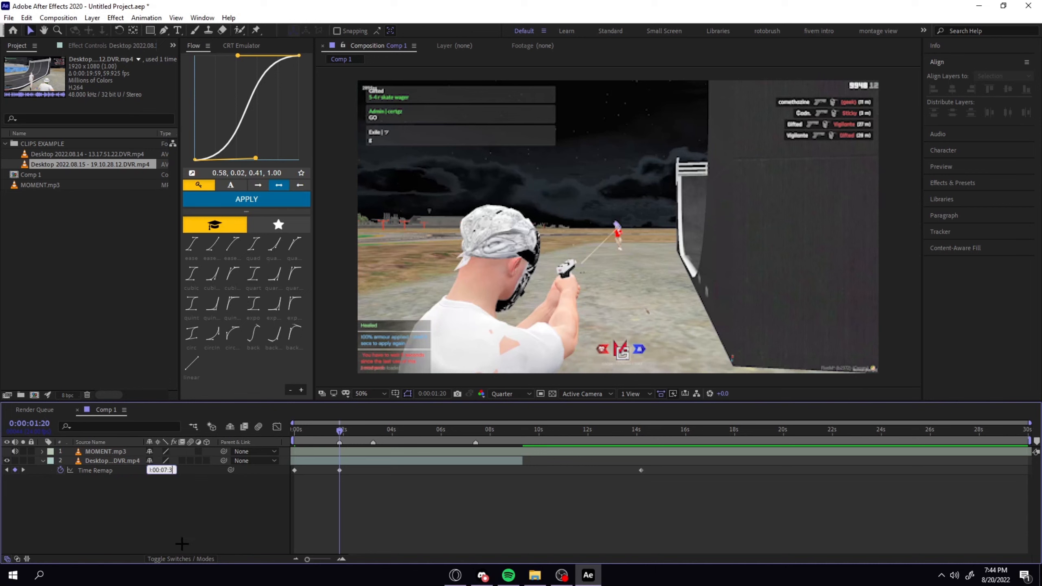
type("6")
key("Return")
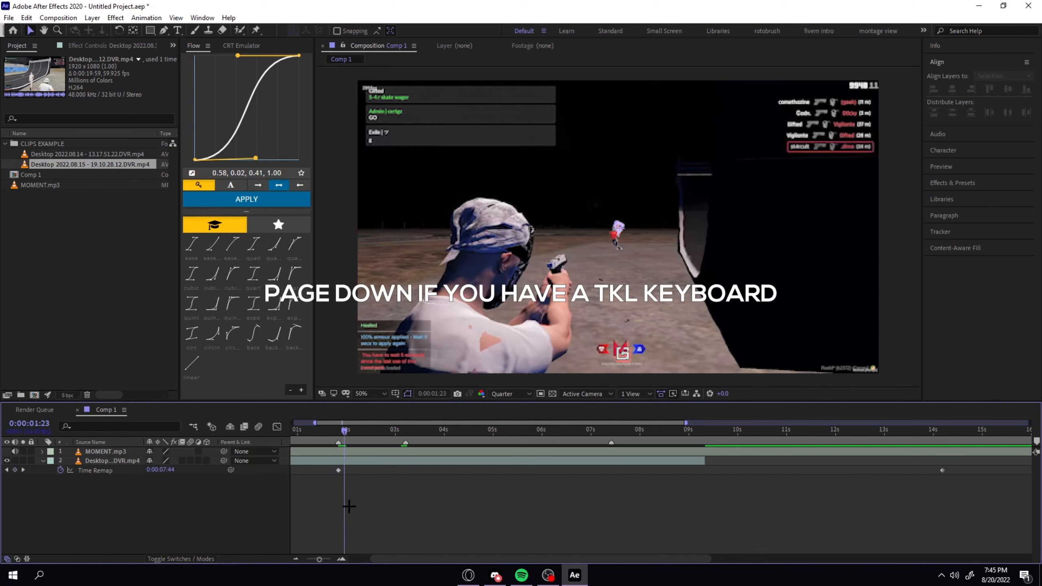
Add a Time Remap keyframe to the video layer at 0:00:02:07.
key("Page_Down")
key("Page_Down")
key("Page_Down")
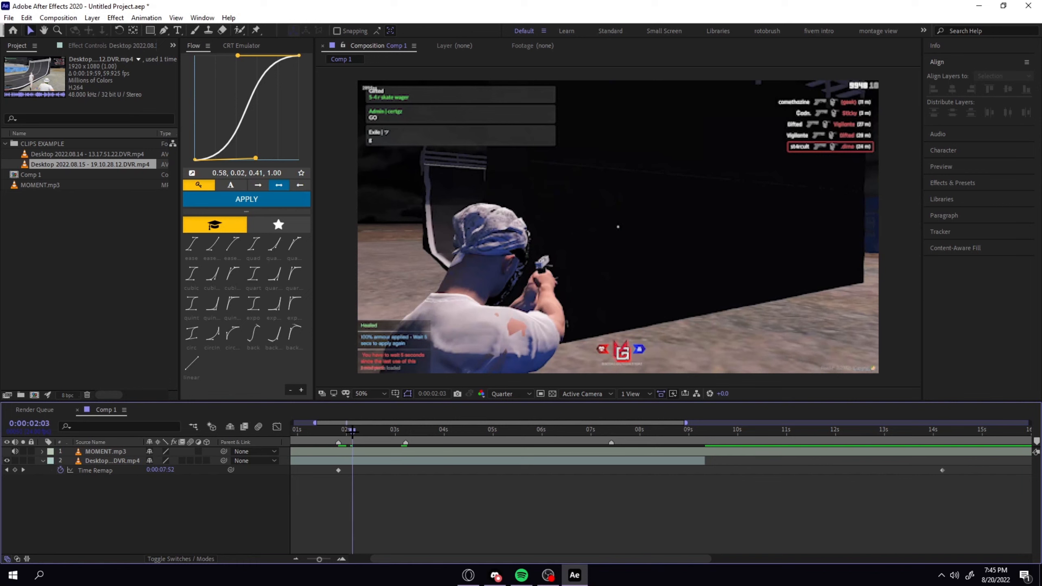
left_click(356, 432)
left_click_drag(357, 432, 360, 431)
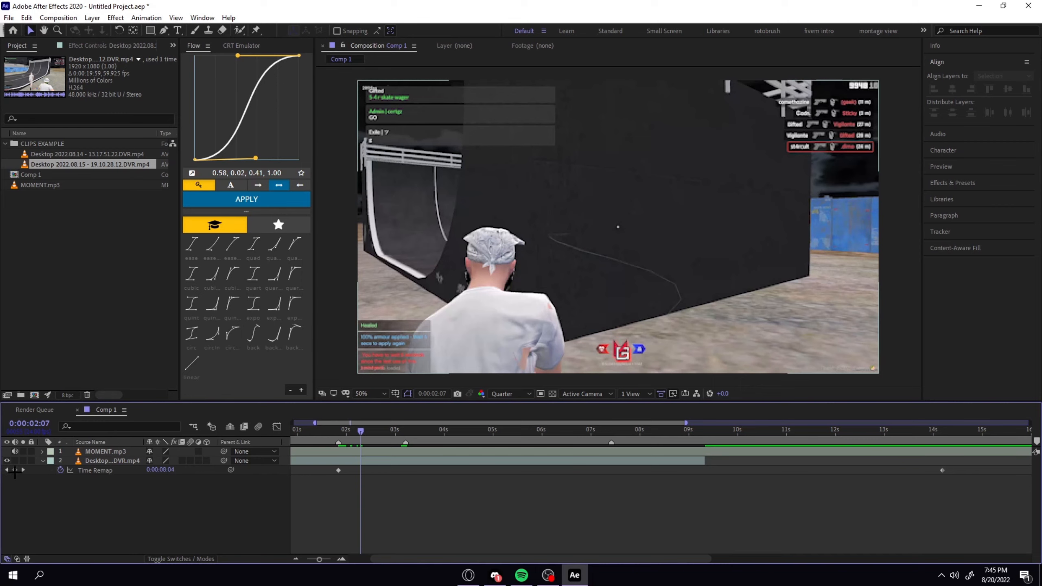
left_click(15, 470)
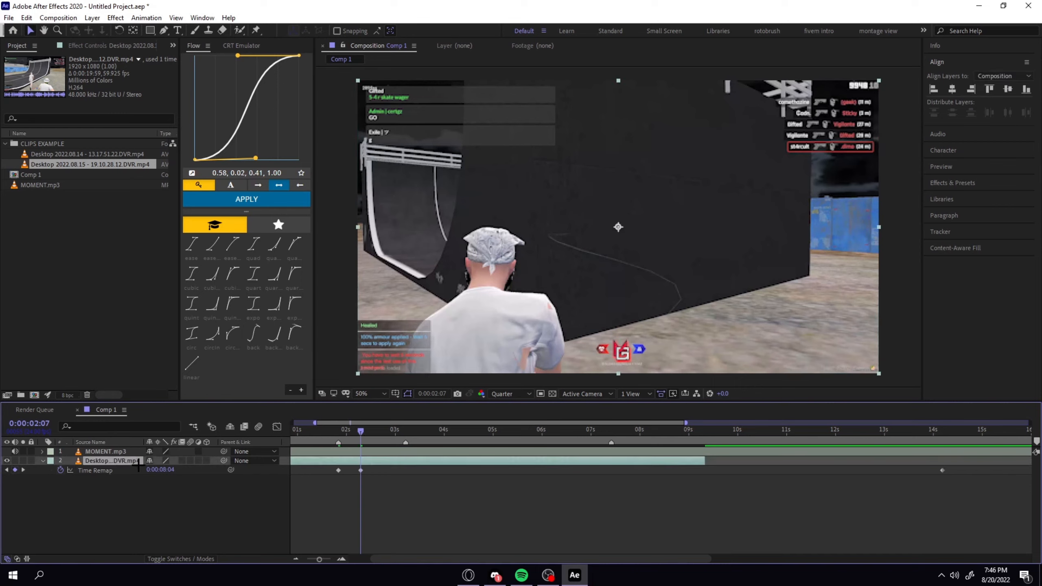
Set the Time Remap value of the keyframe at 0:00:02:07 to 0:00:07:57.
key("u")
key("u")
key("Page_Up")
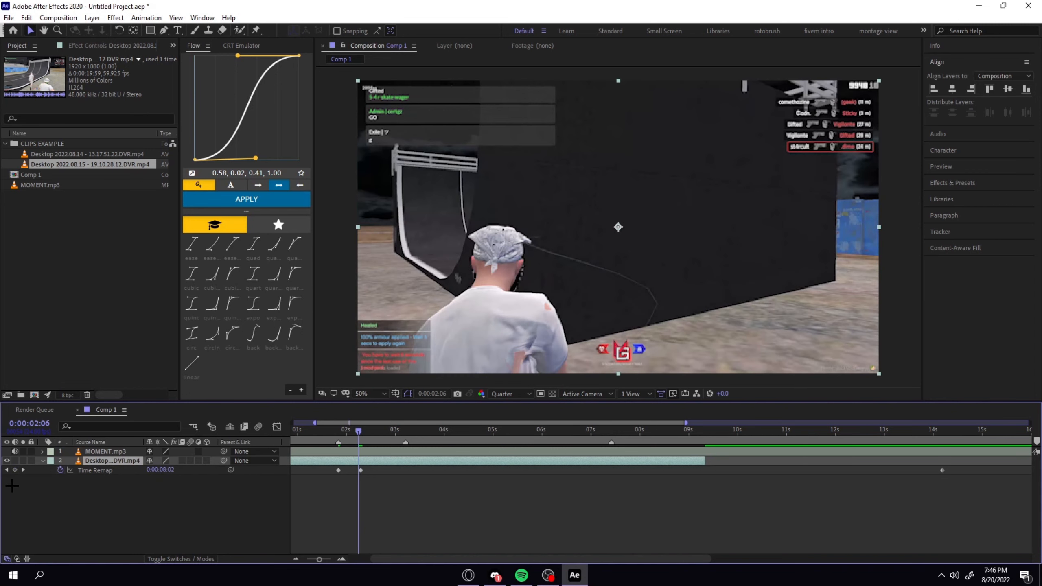
key("Page_Down")
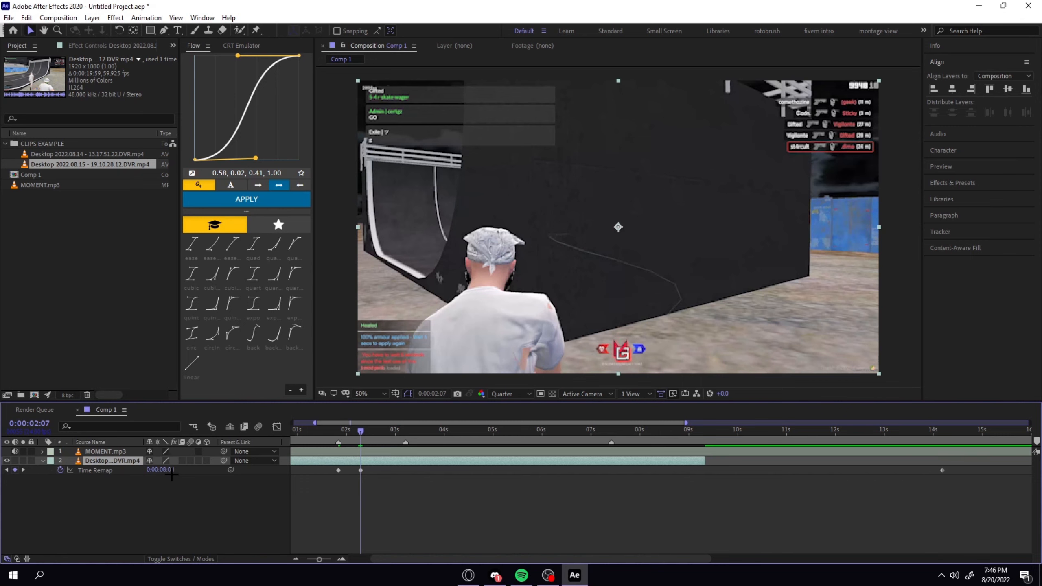
left_click_drag(171, 473, 167, 474)
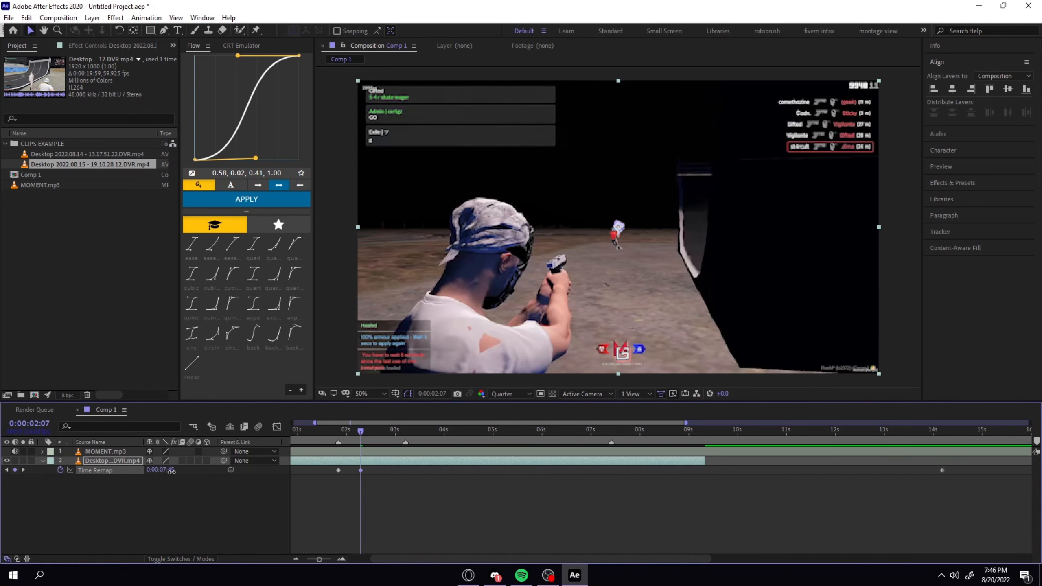
left_click_drag(172, 473, 172, 475)
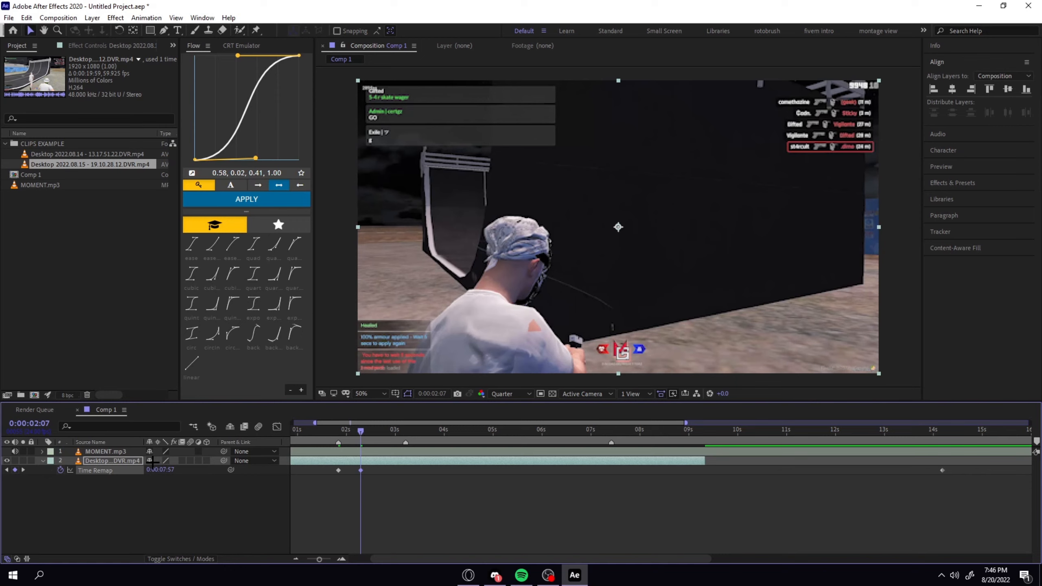
Add a Time Remap keyframe at the 0:00:03:05 marker with the value 0:00:14:29.
left_click(406, 431)
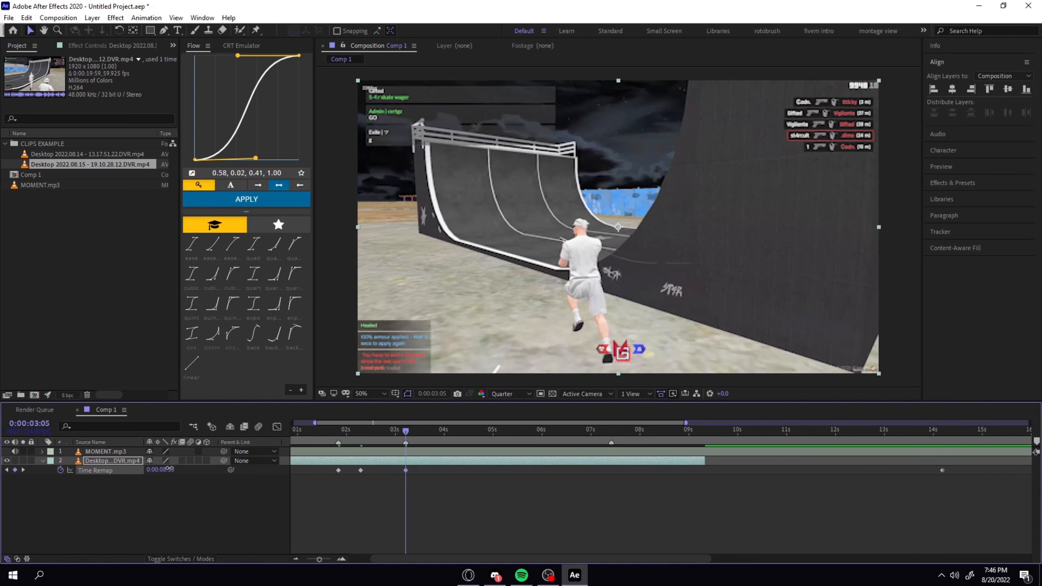
left_click_drag(168, 469, 193, 471)
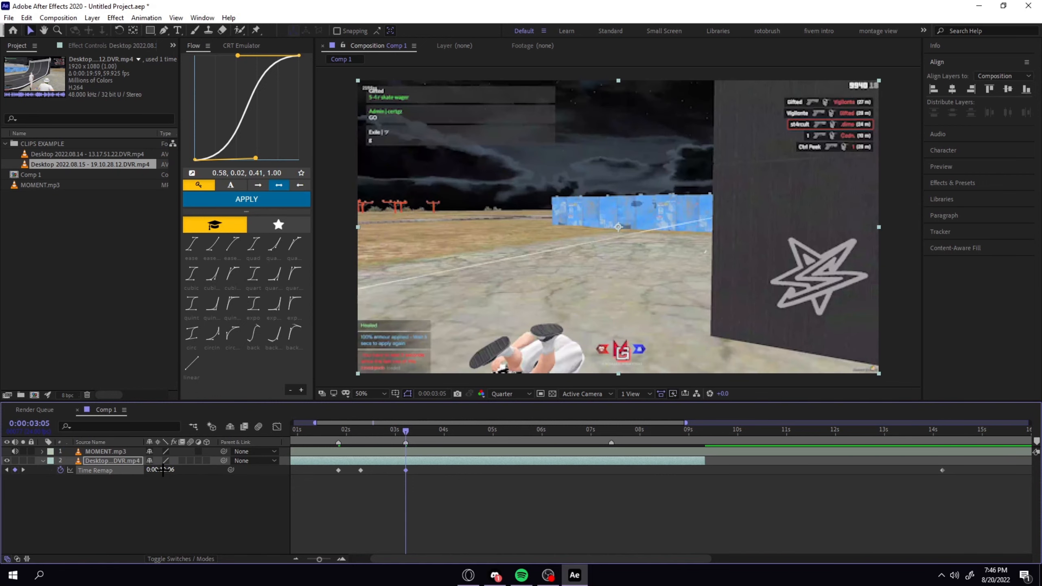
mouse_move(163, 470)
left_mouse_down()
mouse_move(198, 472)
mouse_move(164, 472)
mouse_move(183, 476)
left_mouse_up()
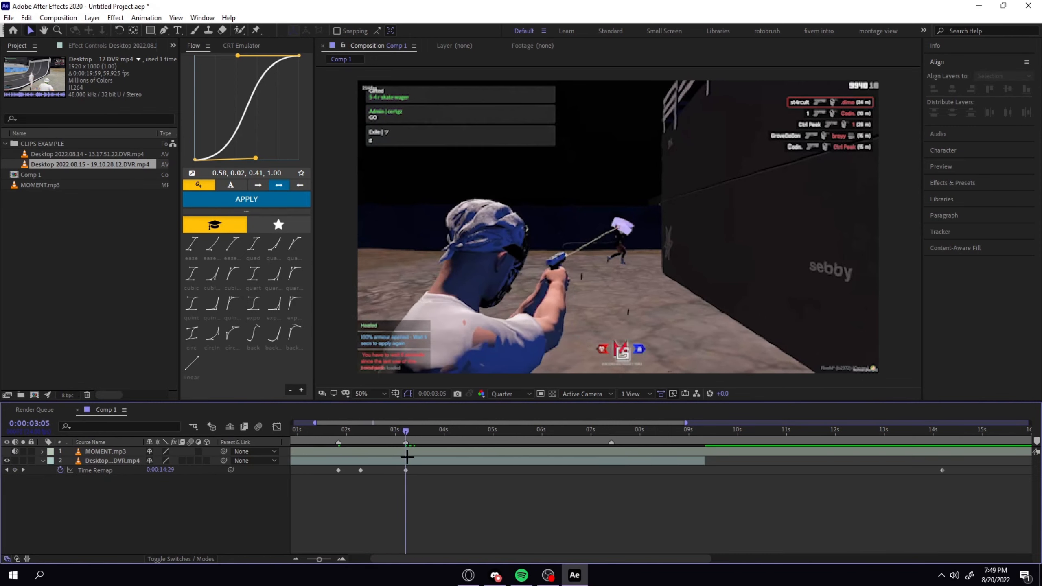
Check the frames after the second kill, add a Time Remap keyframe at 0:00:03:19 and move it to about 0:00:04:00.
key("Page_Up")
key("Page_Up")
key("Page_Up")
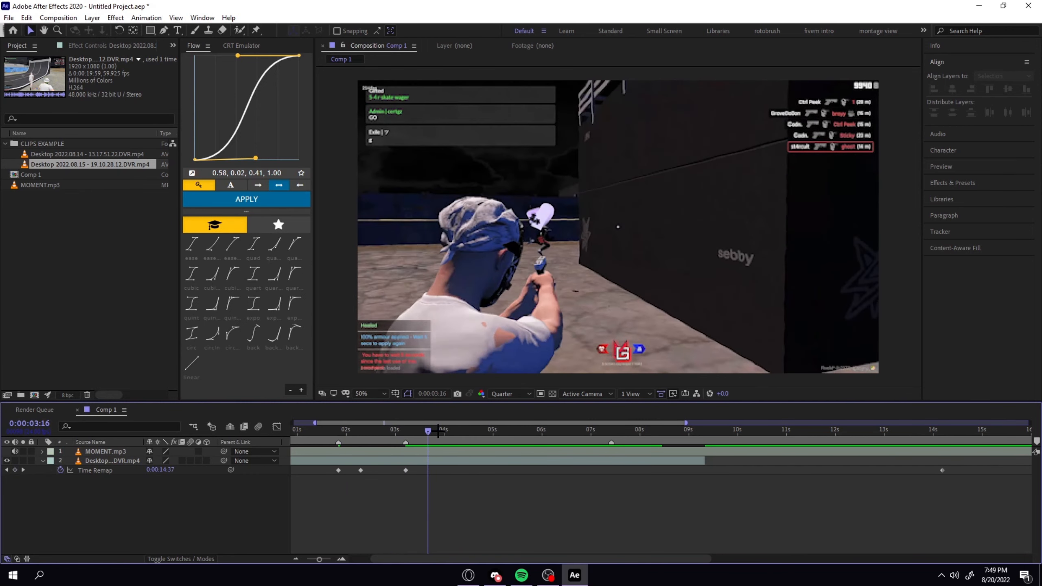
key("Page_Down")
key("Page_Down")
key("Page_Down")
key("Page_Down")
key("Page_Down")
key("Page_Up")
key("Page_Up")
left_click(14, 471)
left_click_drag(434, 470, 445, 471)
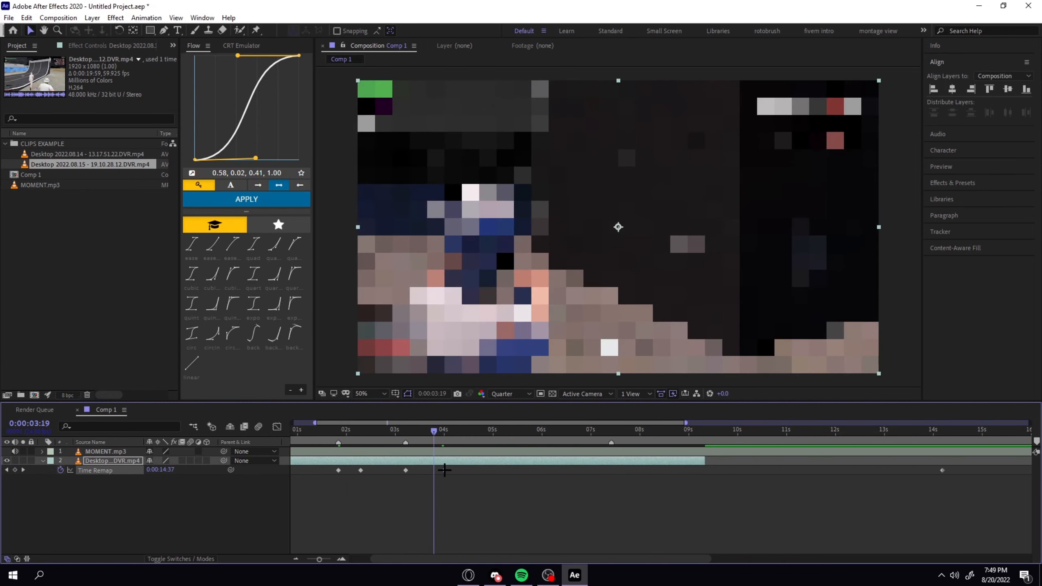
Preview the composition from the start and examine the speed change between the two kills.
left_click_drag(433, 432, 293, 446)
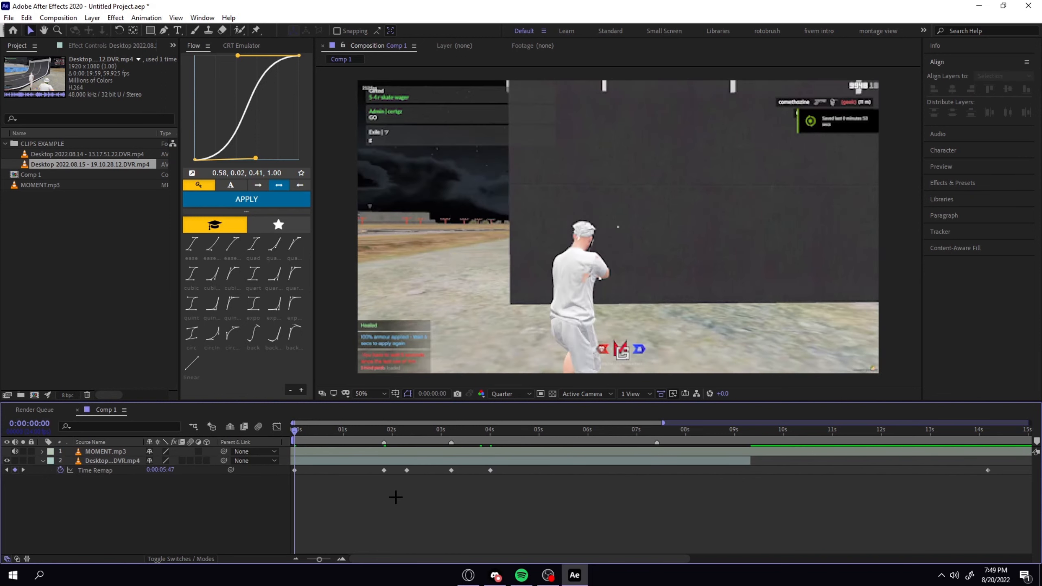
key("minus")
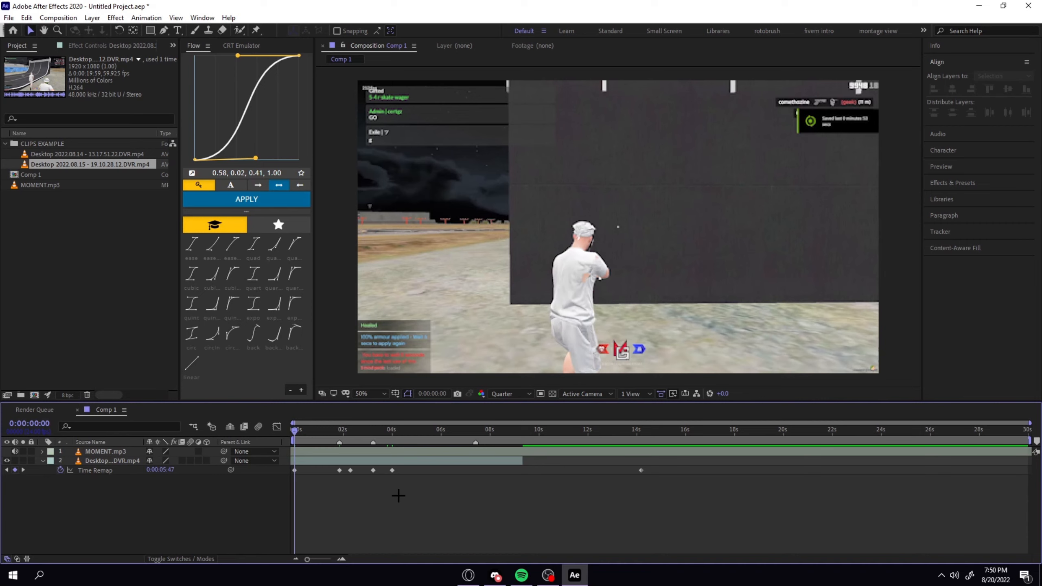
key("space")
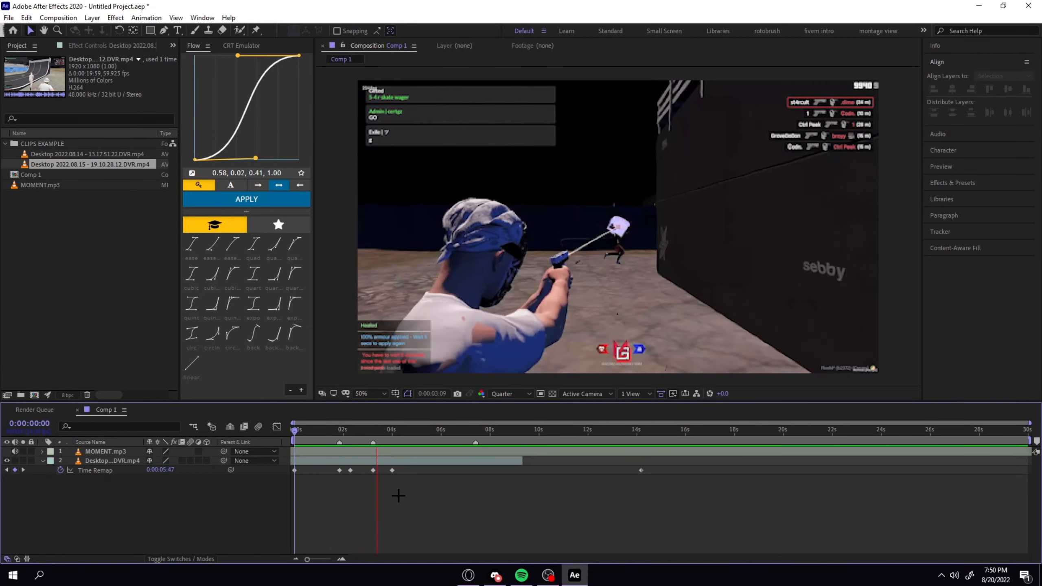
key("space")
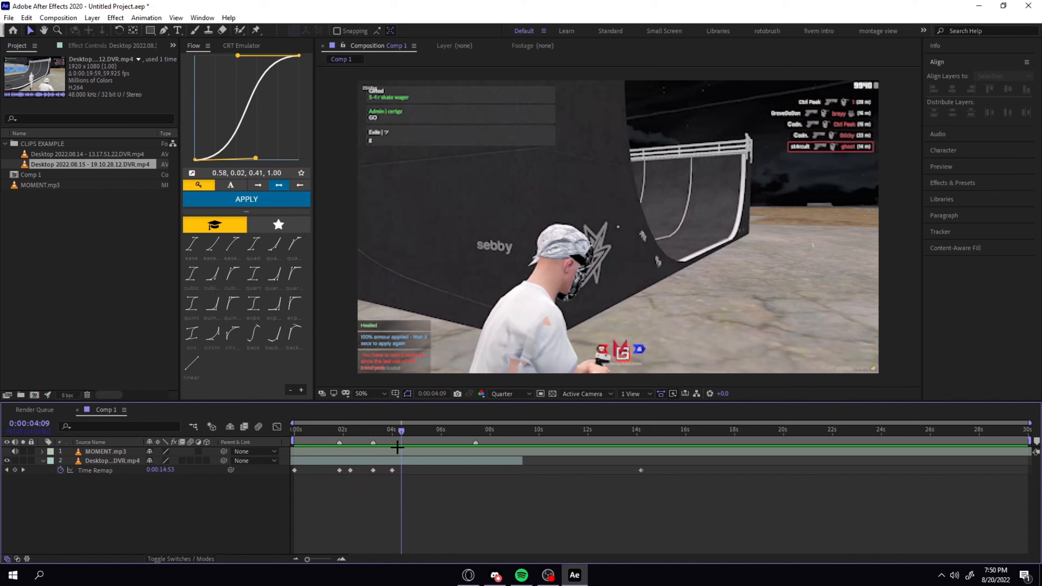
left_click_drag(402, 433, 339, 519)
left_click_drag(339, 431, 352, 431)
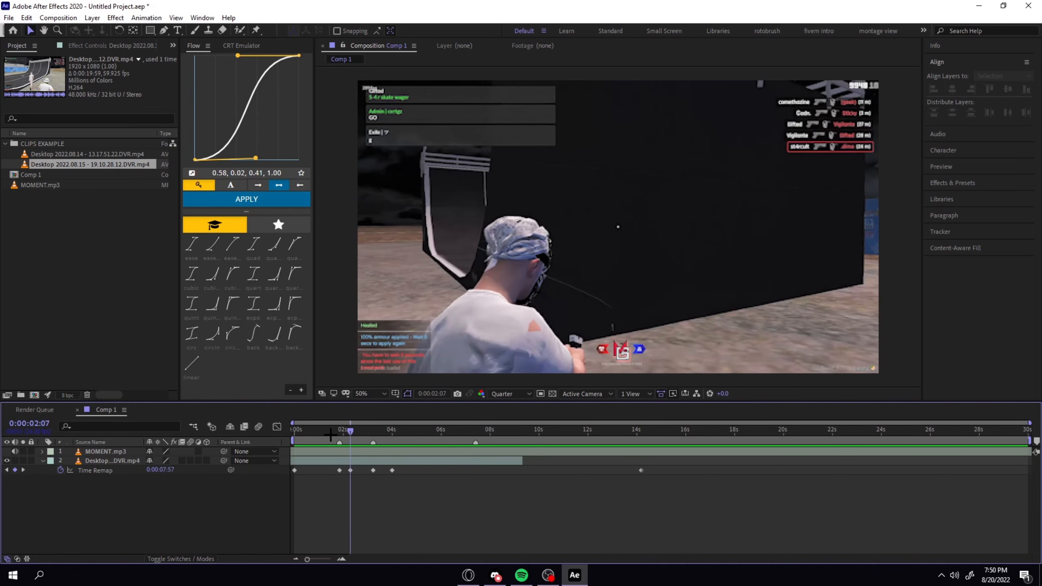
key("space")
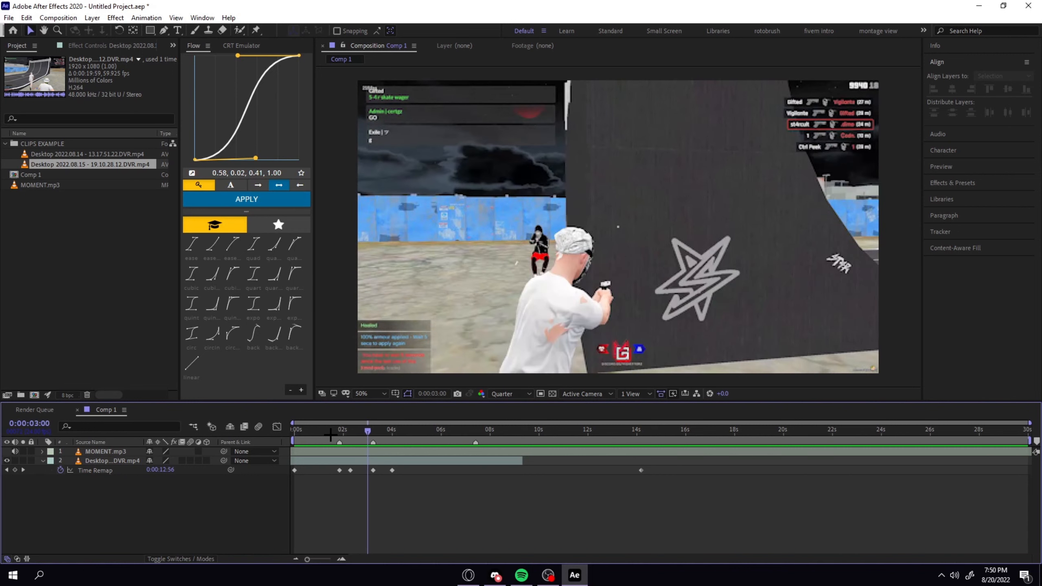
key("Page_Down")
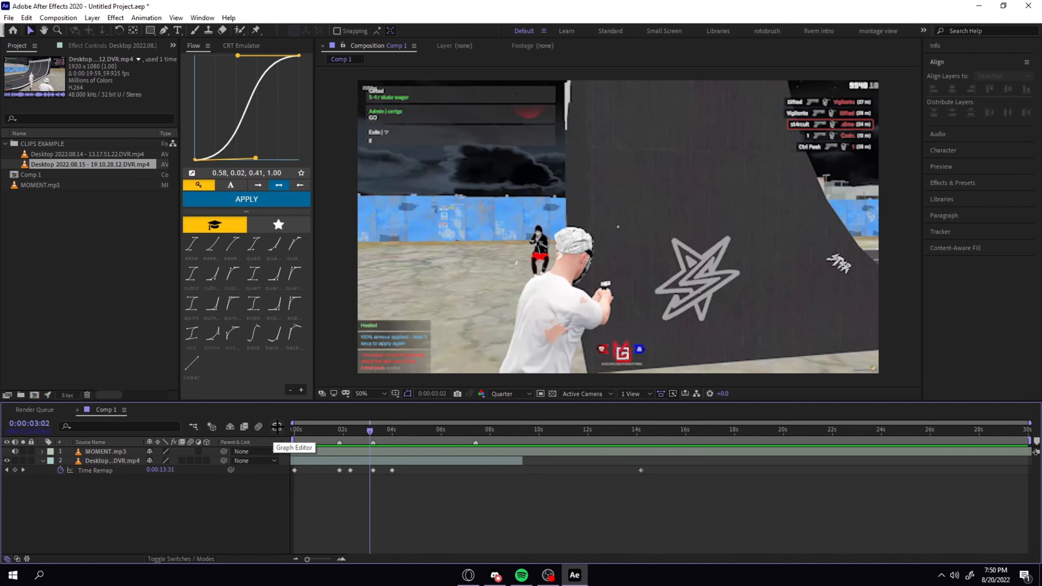
Examine the Time Remap curve in the Graph Editor, especially the steep segment between the two kills, and return to the keyframe view.
left_click(95, 470)
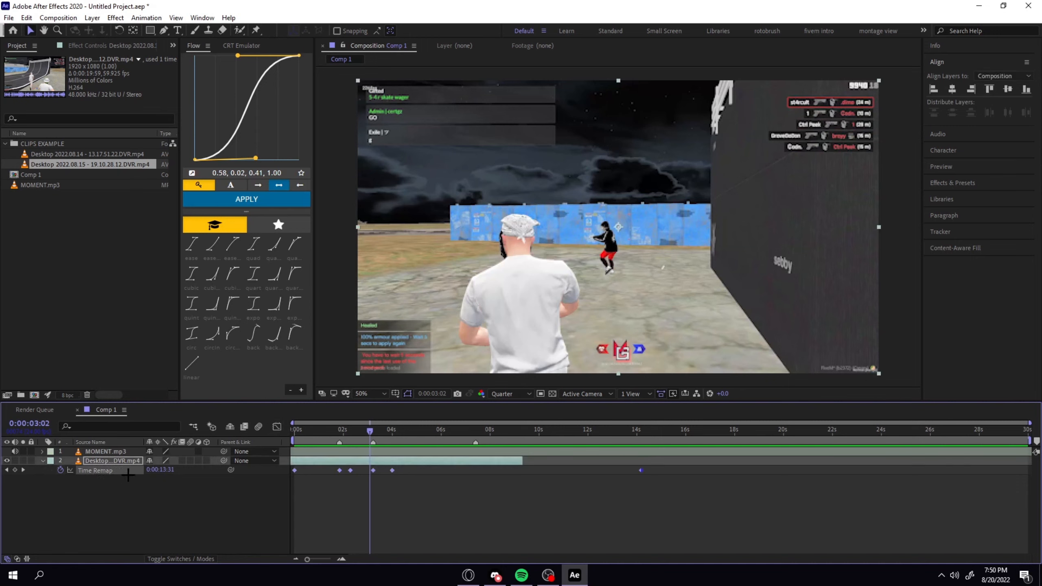
left_click(276, 428)
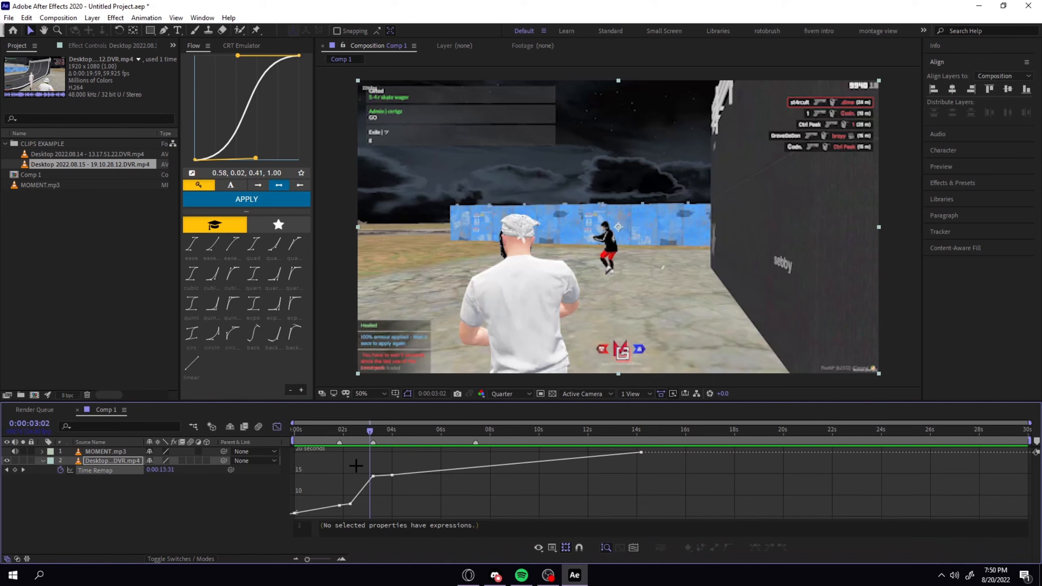
left_click(357, 497)
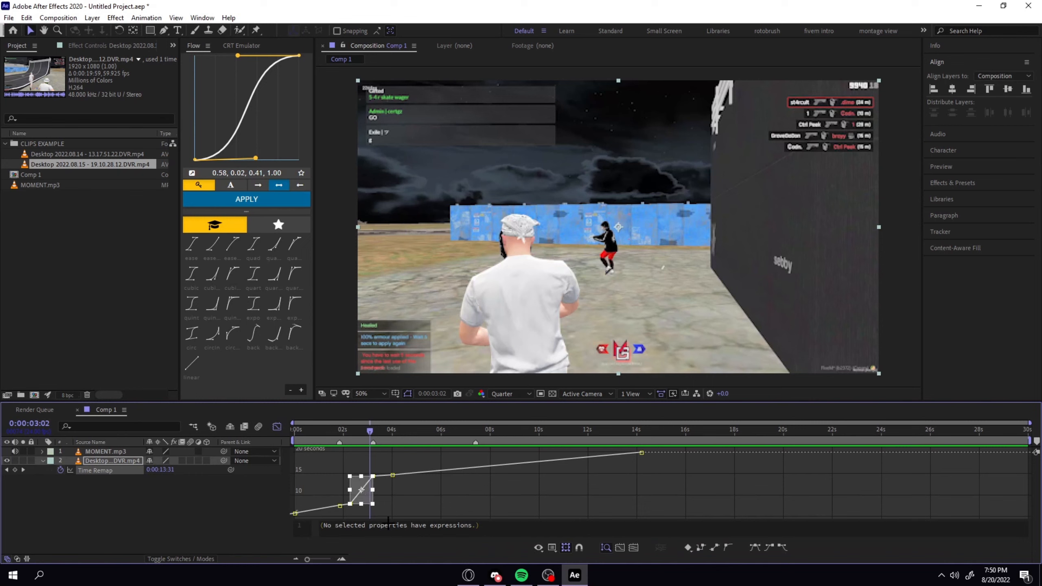
left_click(413, 504)
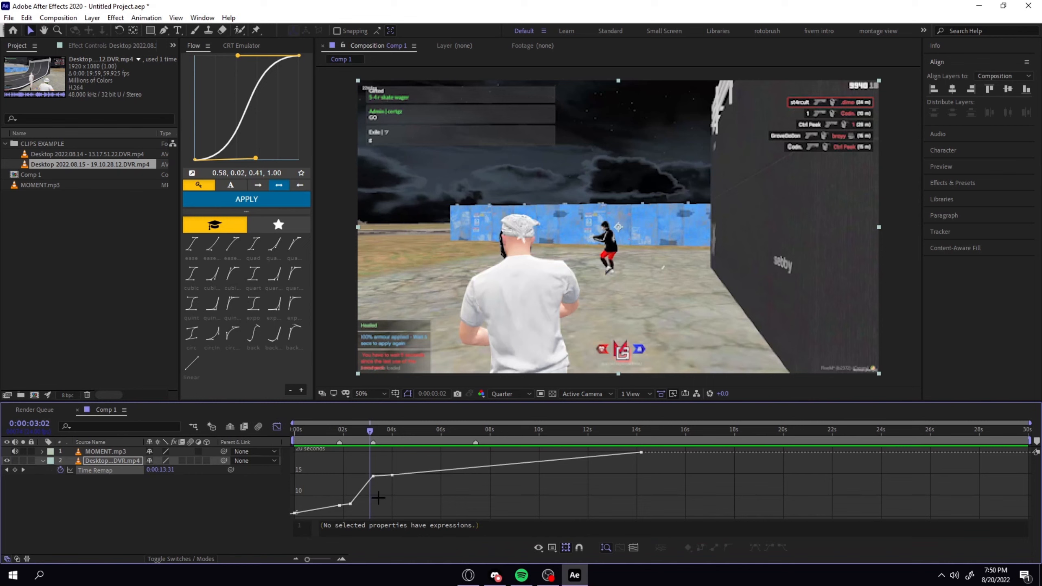
left_click(276, 427)
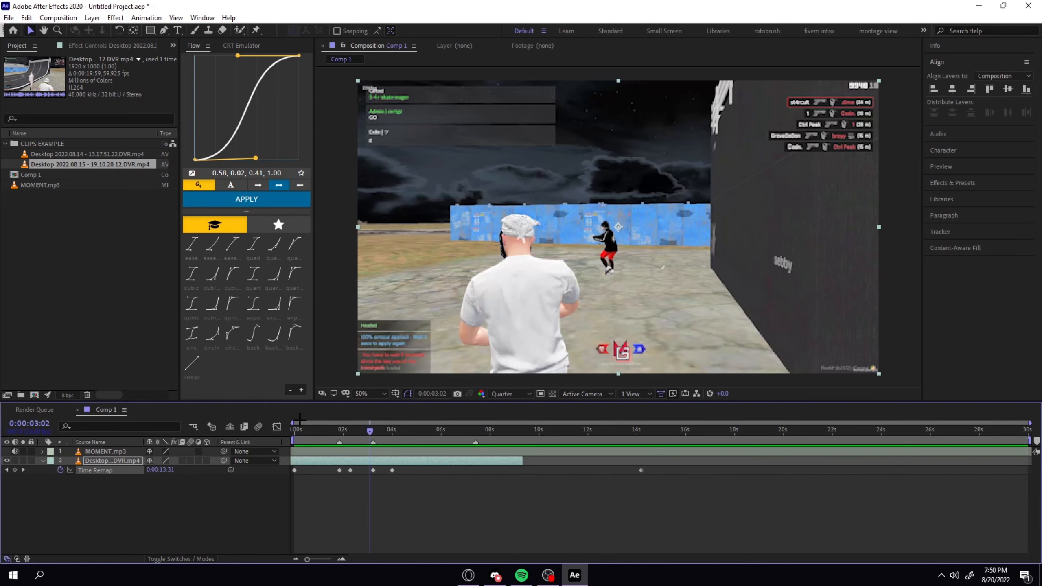
Move the Time Remap keyframe at 0:00:02:07 to about the 2.5-second mark.
left_click(352, 432)
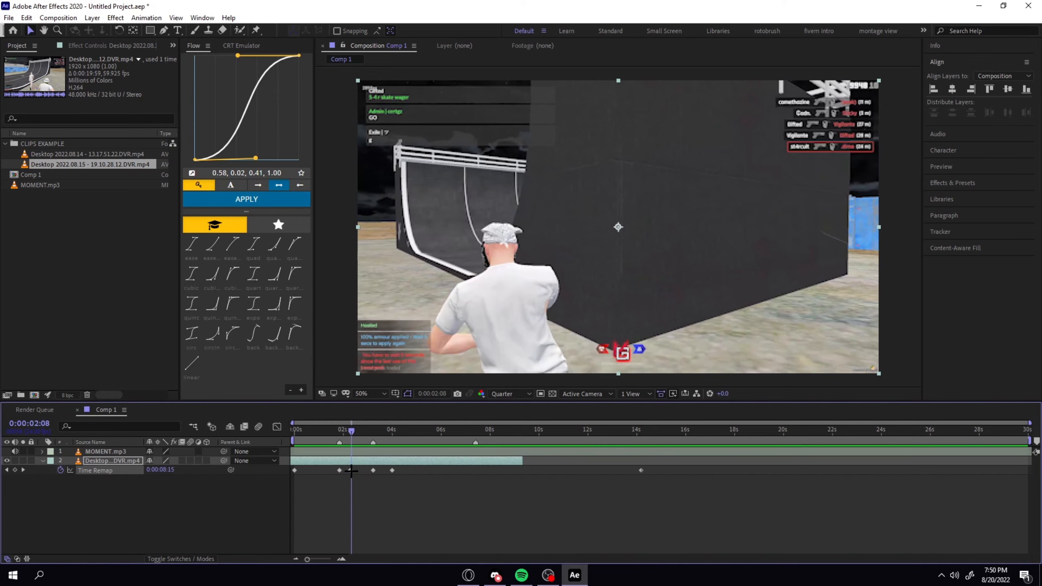
left_click_drag(350, 470, 356, 474)
left_click(355, 487)
left_click_drag(350, 433, 338, 431)
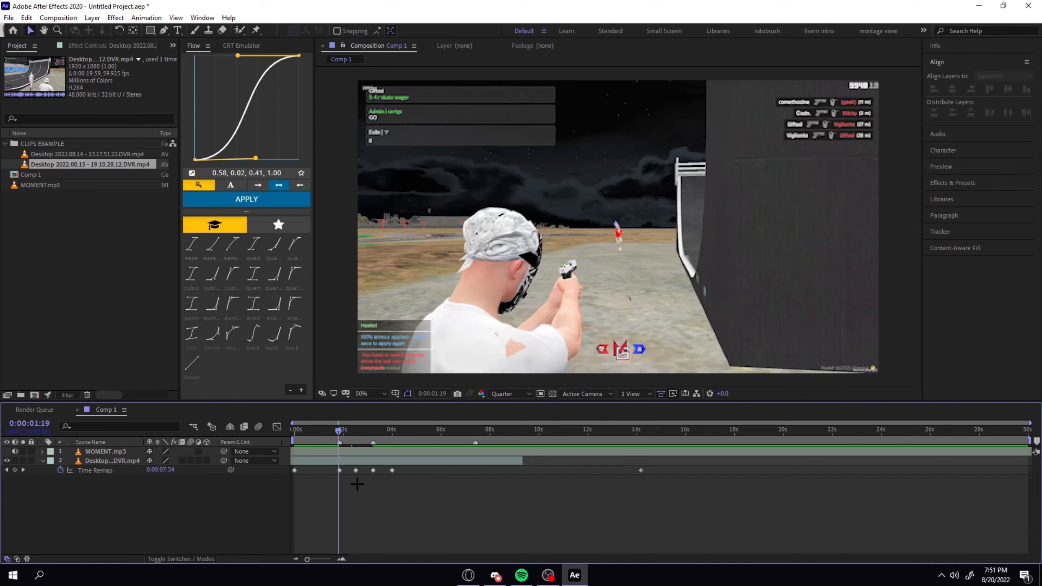
Add beat markers at 0:00:02:16 and 0:00:02:21 during playback and move the Time Remap keyframe to the first one.
key("space")
key("asterisk")
key("asterisk")
left_click_drag(356, 471, 360, 470)
Add a Time Remap keyframe at the 0:00:02:21 marker by increasing the source time there.
left_click(365, 431)
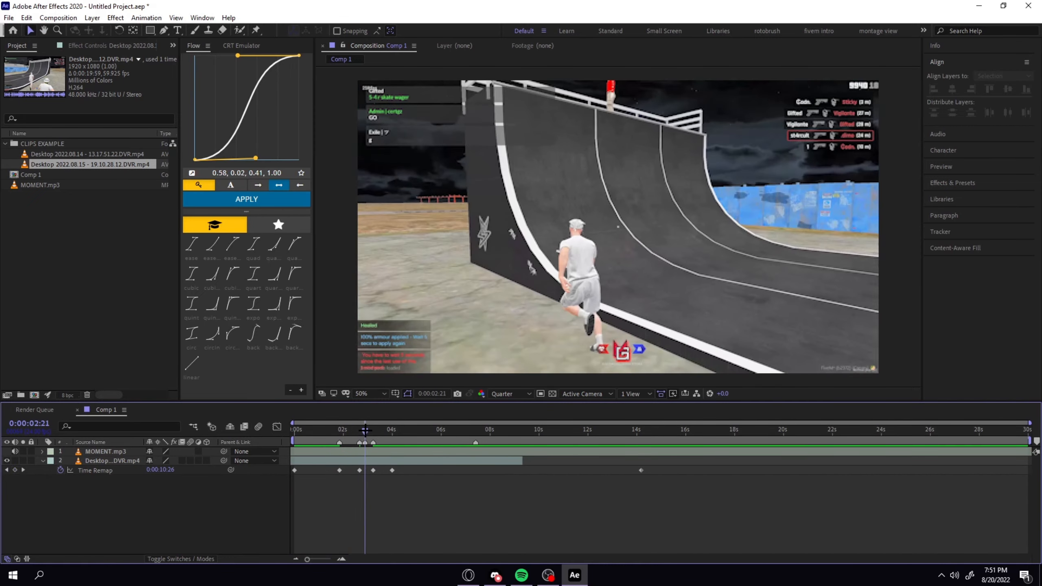
left_click_drag(160, 471, 172, 474)
left_click(417, 515)
key("equal")
key("equal")
key("equal")
Preview the ramp and add a Time Remap keyframe at about 0:00:03:02 with an increased source time.
key("space")
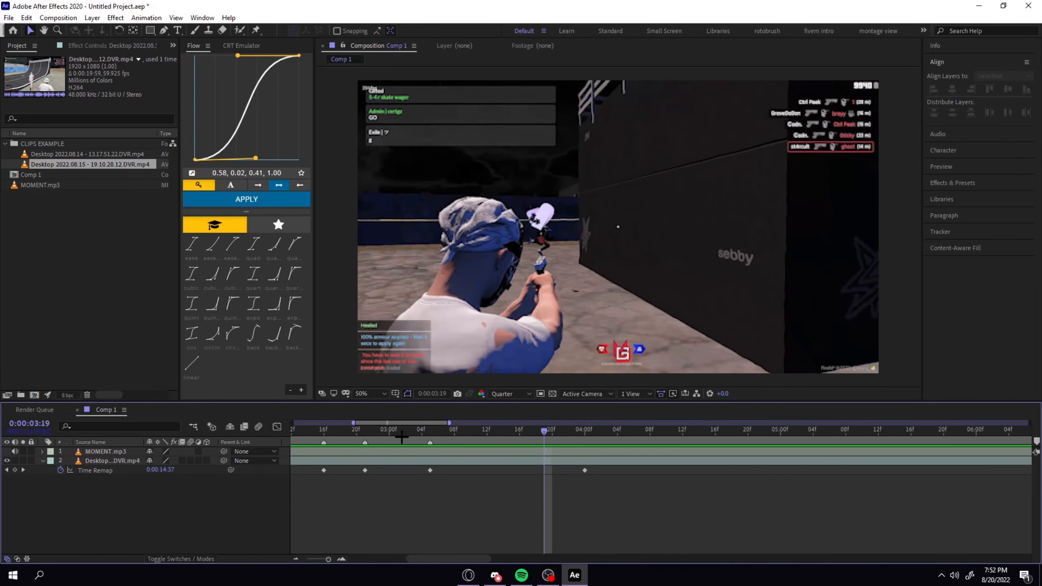
key("space")
left_click_drag(454, 435, 493, 434)
left_click_drag(160, 470, 172, 475)
Play the composition from the beginning to check the retimed clip against the music.
left_click_drag(494, 431, 419, 430)
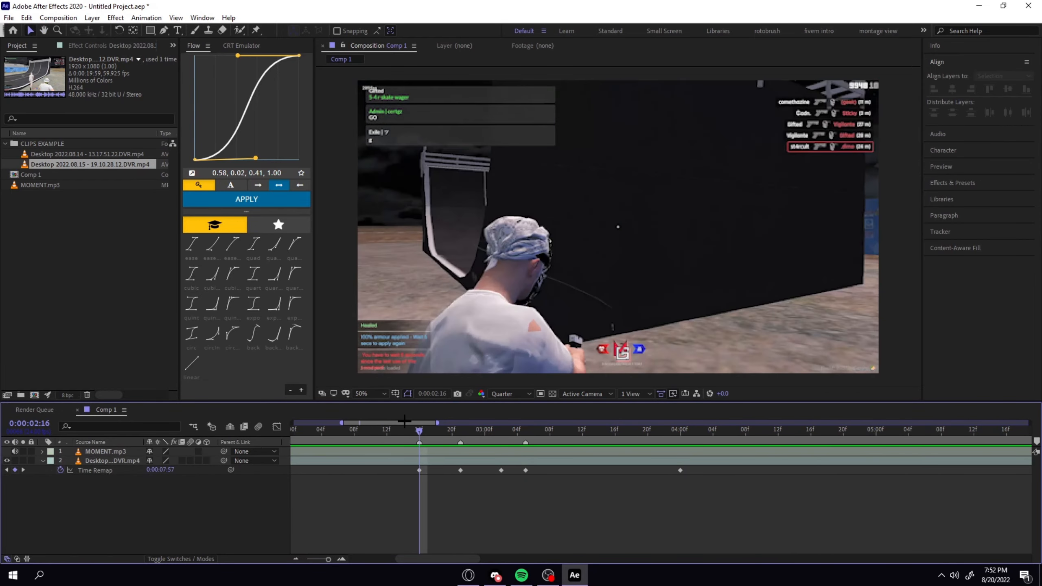
key("minus")
key("minus")
key("minus")
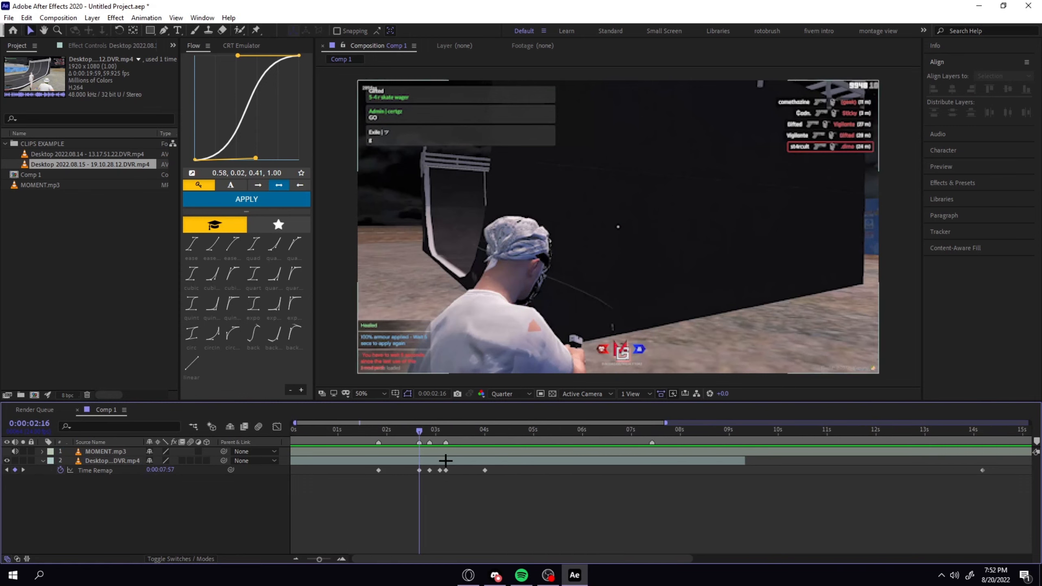
key("Home")
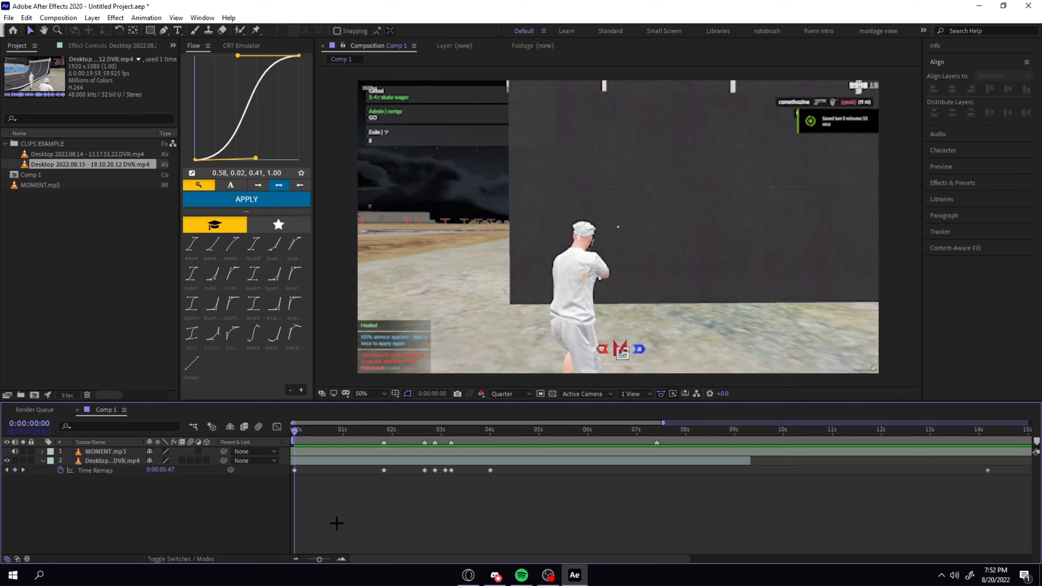
key("space")
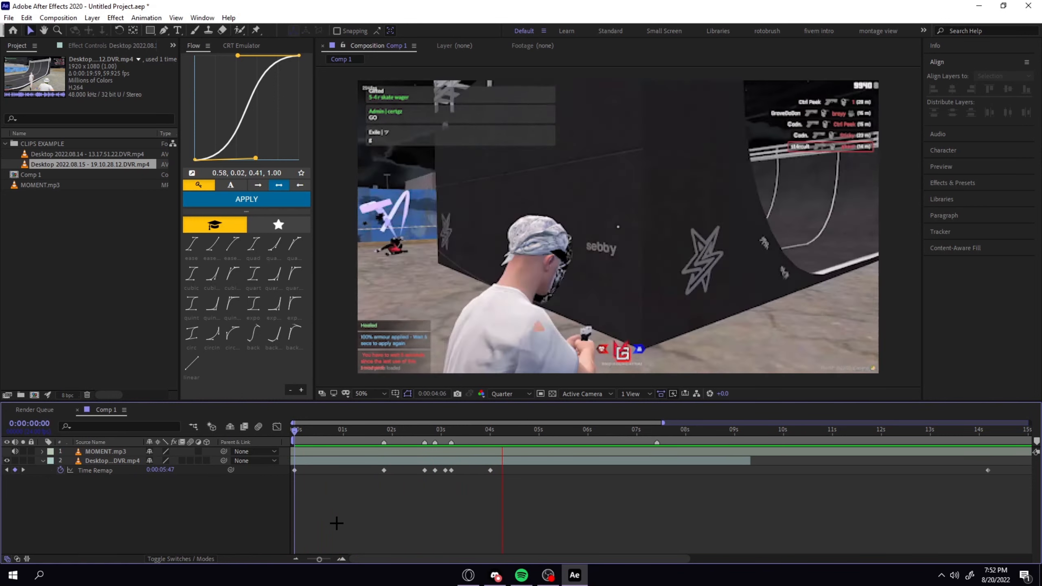
Play the music again from around the 0:00:02:13 mark and add a beat marker at 0:00:04:04.
key("space")
mouse_move(439, 431)
left_mouse_down()
mouse_move(365, 440)
mouse_move(385, 454)
mouse_move(384, 431)
mouse_move(451, 431)
left_mouse_up()
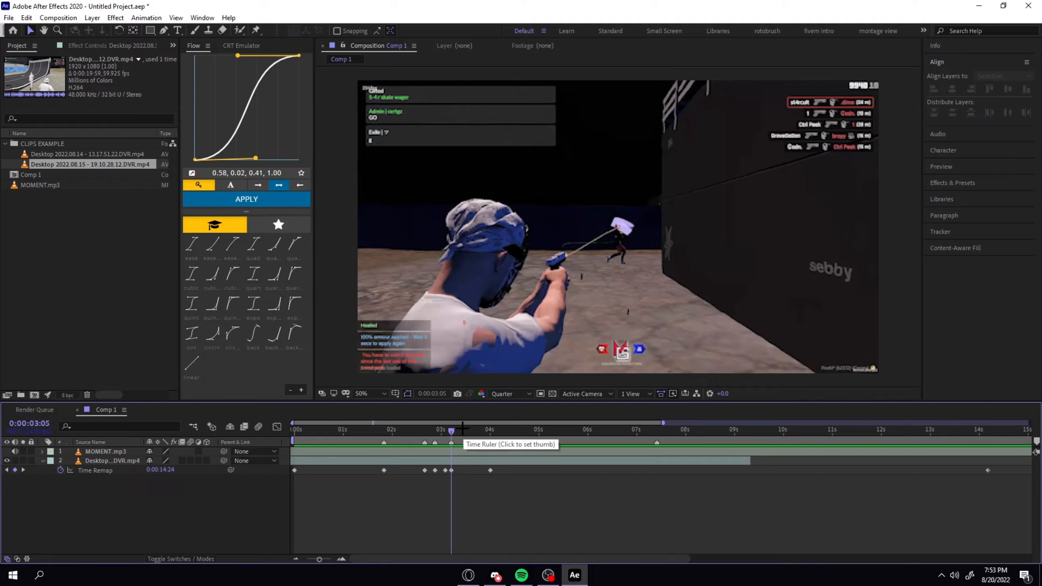
key("space")
left_click(464, 461)
key("KP_Multiply")
key("space")
key("KP_Multiply")
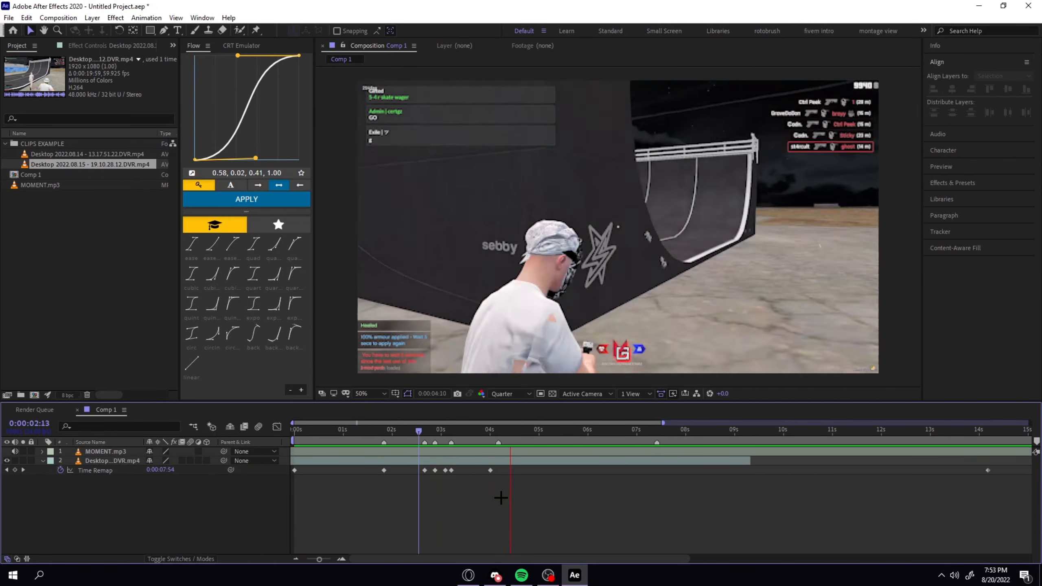
key("space")
Add a Time Remap keyframe to the clip at the 0:00:04:04 beat marker.
left_click(499, 430)
left_click_drag(500, 432, 508, 432)
left_click_drag(508, 432, 498, 432)
left_click(14, 471)
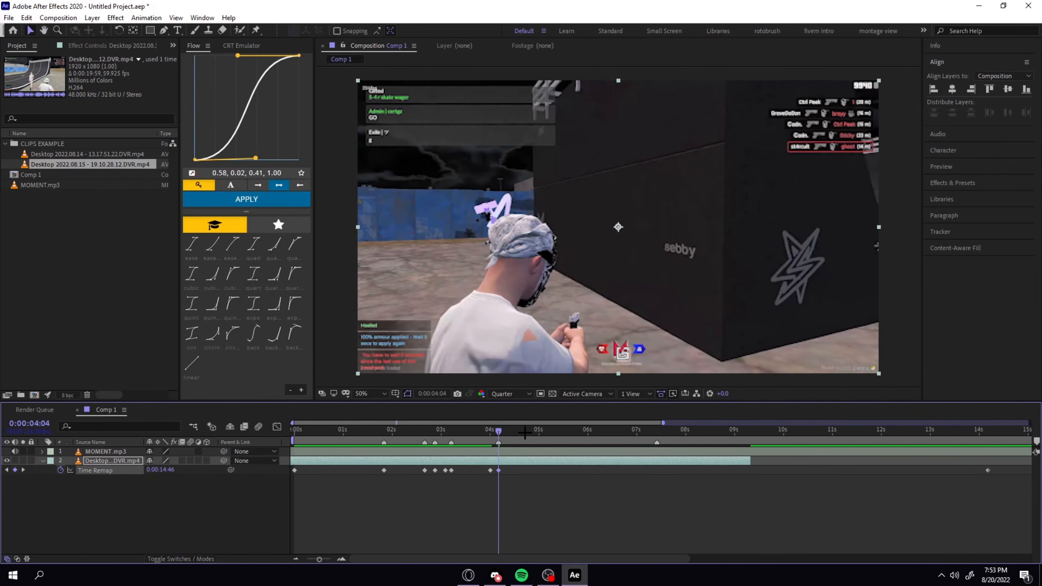
Mark the beat at 0:00:04:16 during playback and add a Time Remap keyframe at about 0:00:04:12 with an increased source time.
key("space")
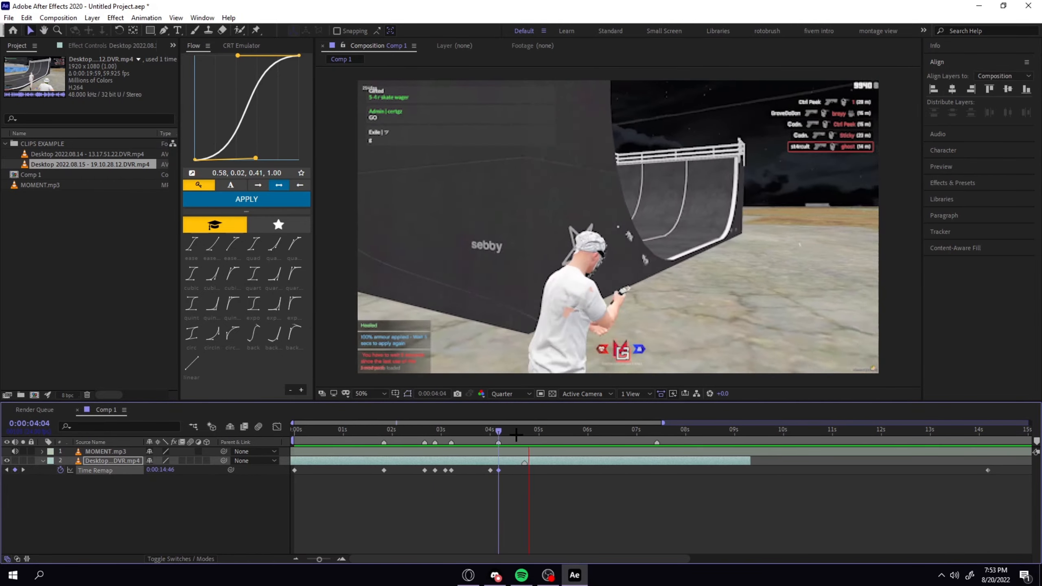
key("KP_Multiply")
key("space")
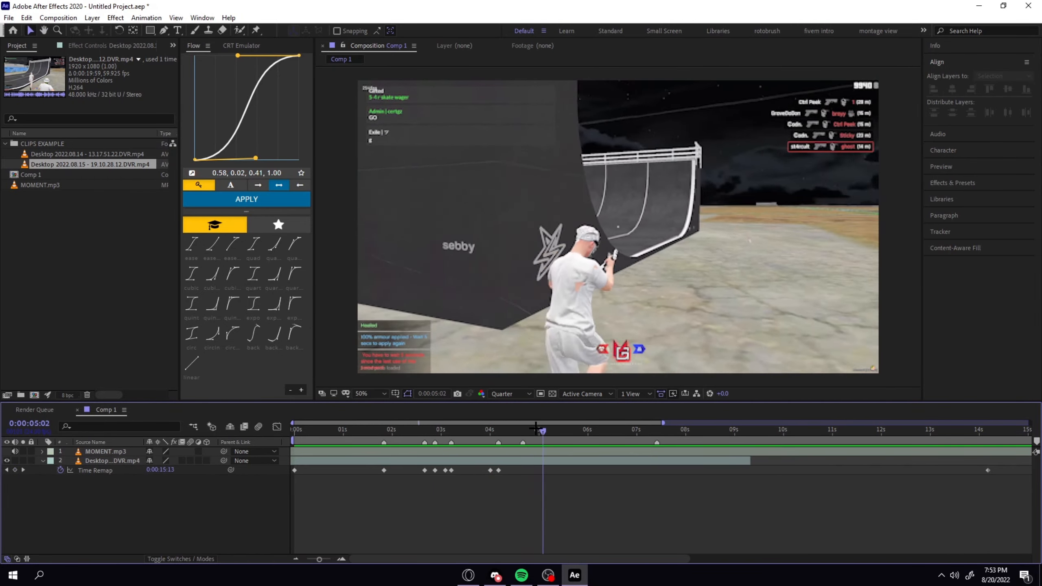
left_click_drag(541, 432, 516, 432)
left_click_drag(166, 470, 173, 473)
mouse_move(515, 432)
left_mouse_down()
mouse_move(523, 435)
mouse_move(500, 433)
left_mouse_up()
left_click(173, 482)
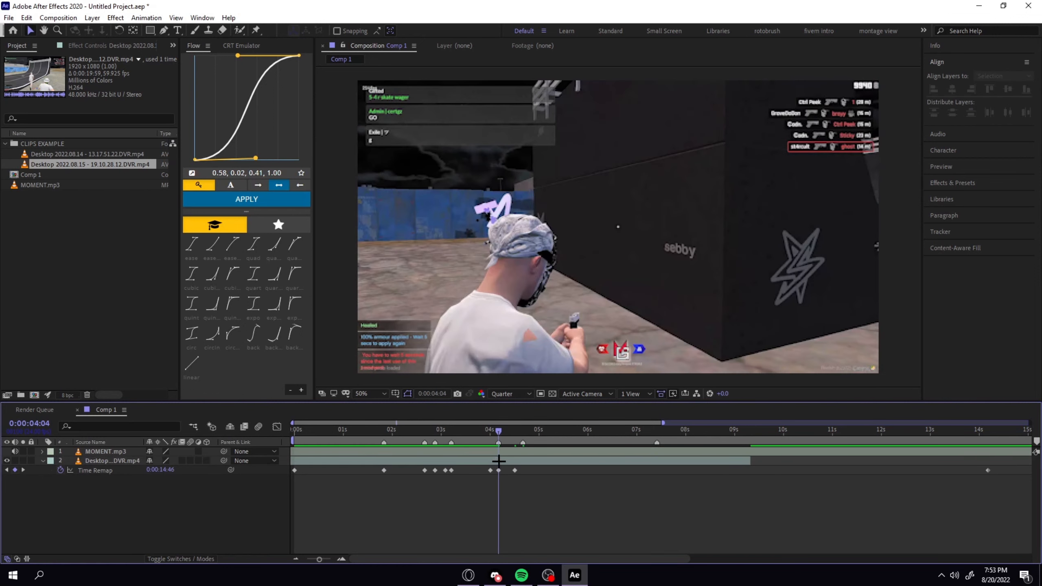
Add a Time Remap keyframe at 0:00:04:15 and raise its source time to 0:00:16:35.
left_click(513, 432)
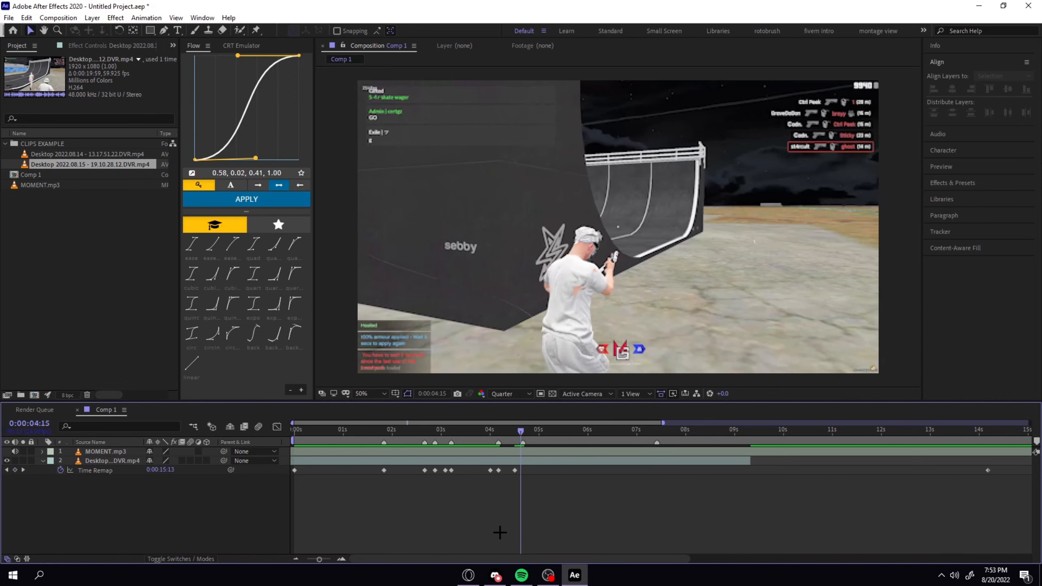
left_click(15, 470)
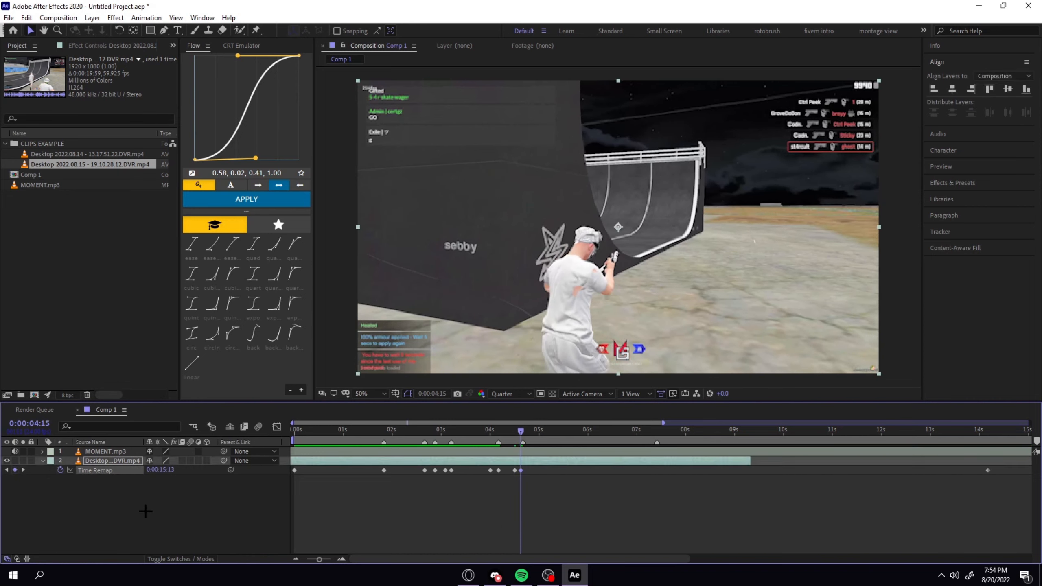
left_click_drag(153, 475, 177, 471)
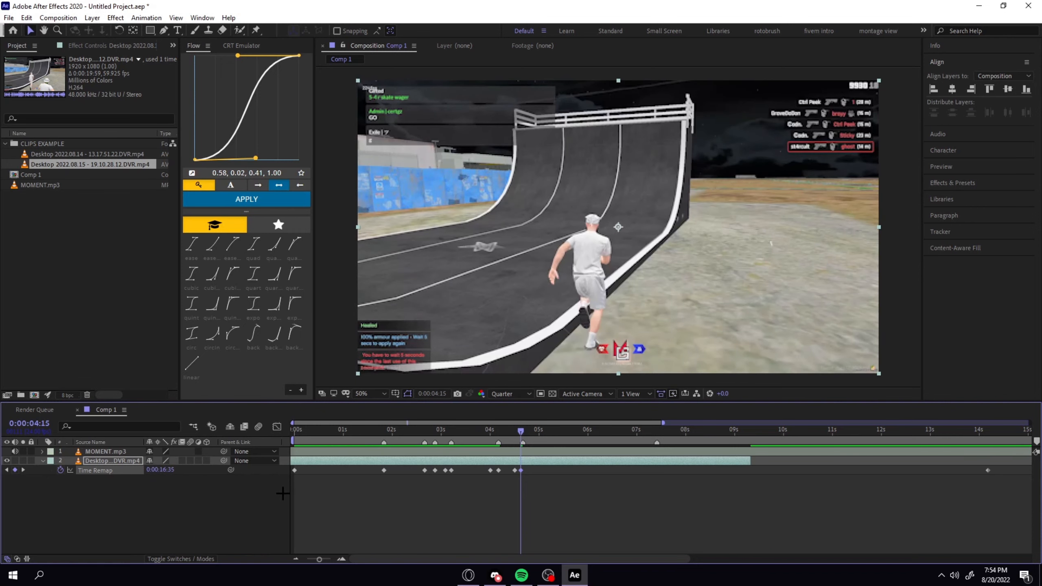
left_click(531, 480)
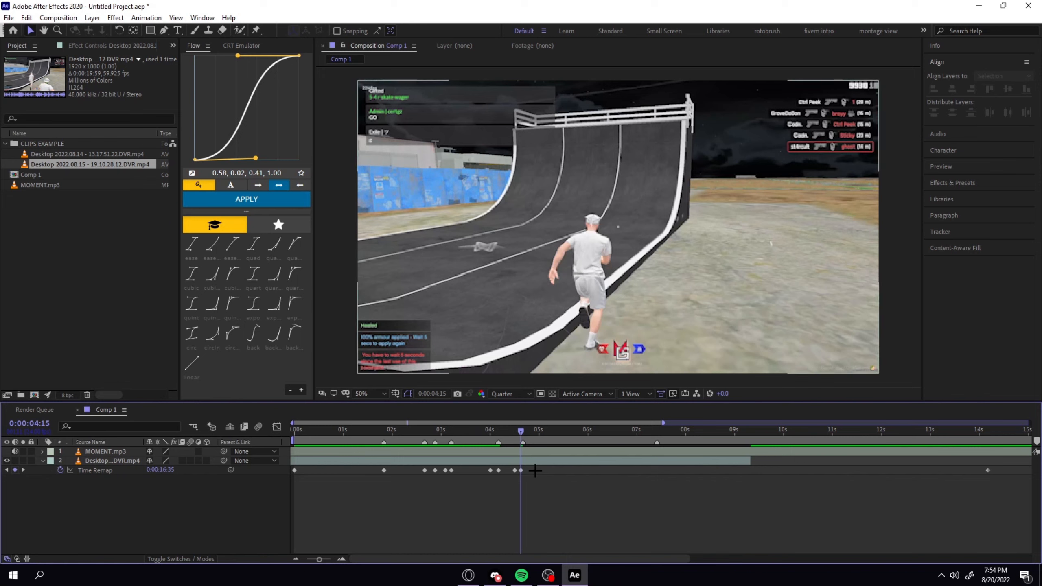
Apply Easy Ease to all Time Remap keyframes from the start through 0:00:04:15.
left_click_drag(535, 471, 279, 481)
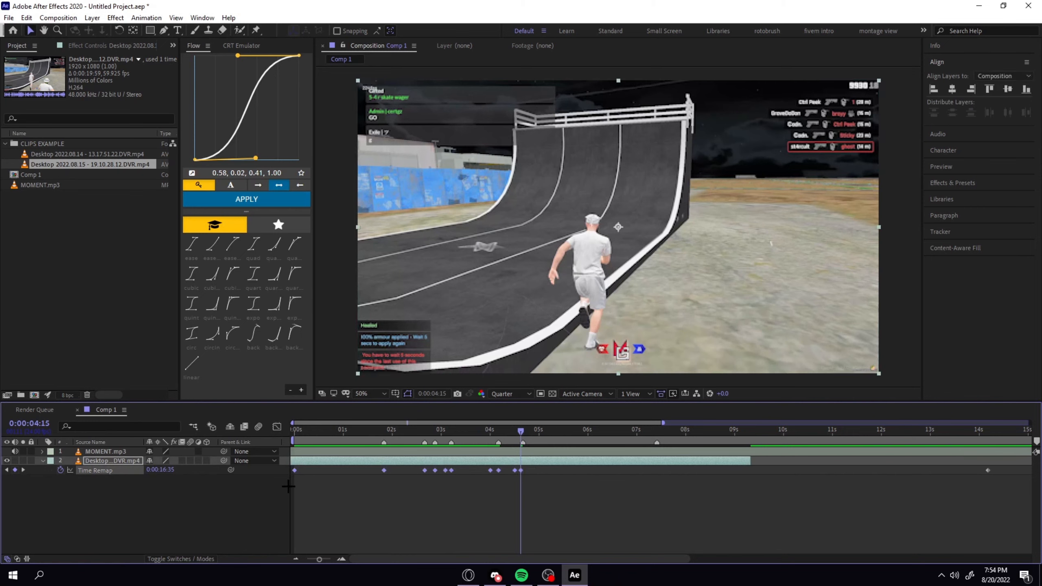
right_click(446, 470)
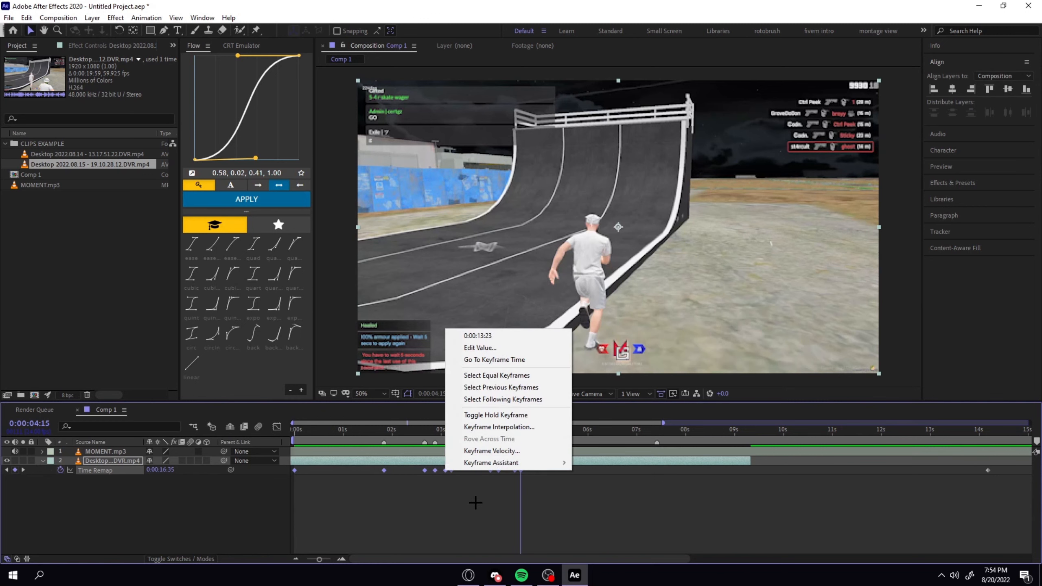
mouse_move(490, 465)
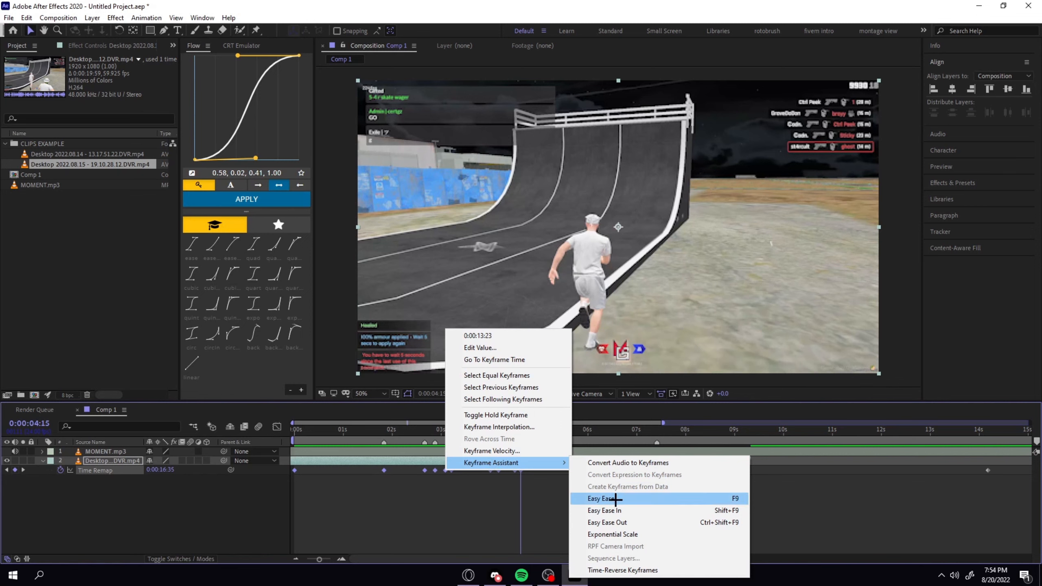
left_click(737, 497)
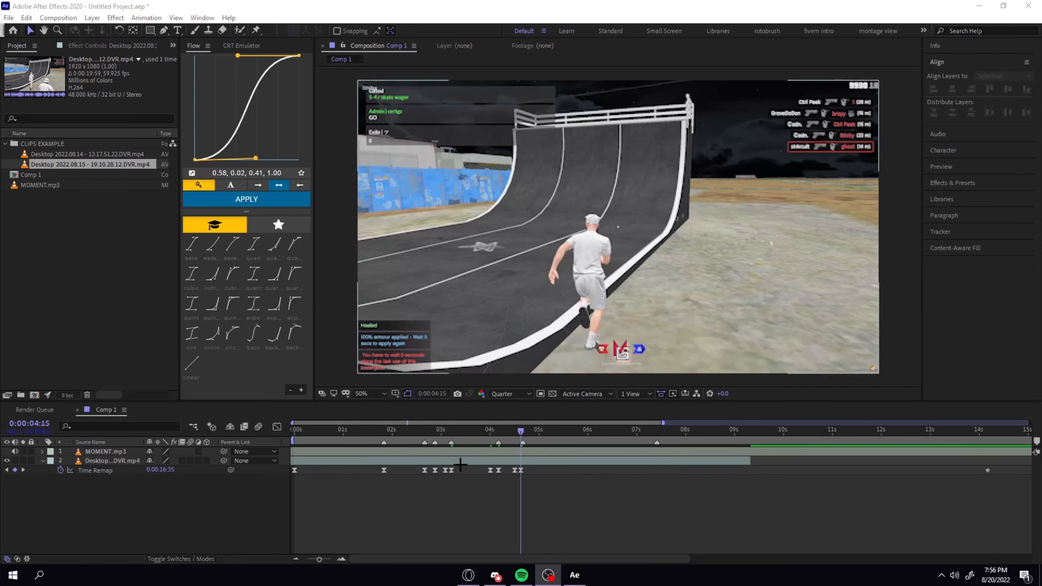
Select the 0:00:04:15 keyframe and inspect the Time Remap curve in the Graph Editor.
left_click(520, 472)
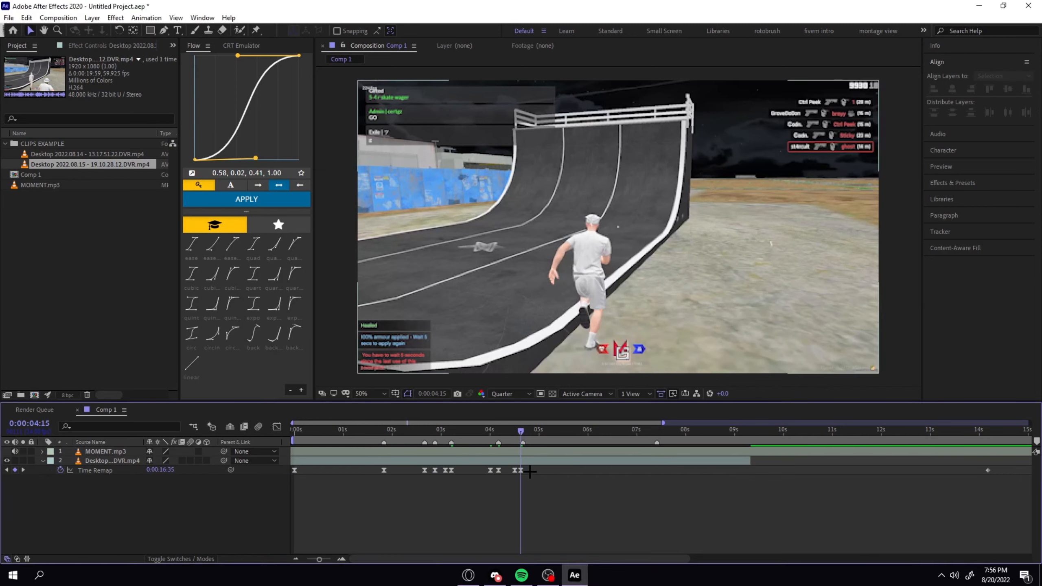
left_click(520, 472)
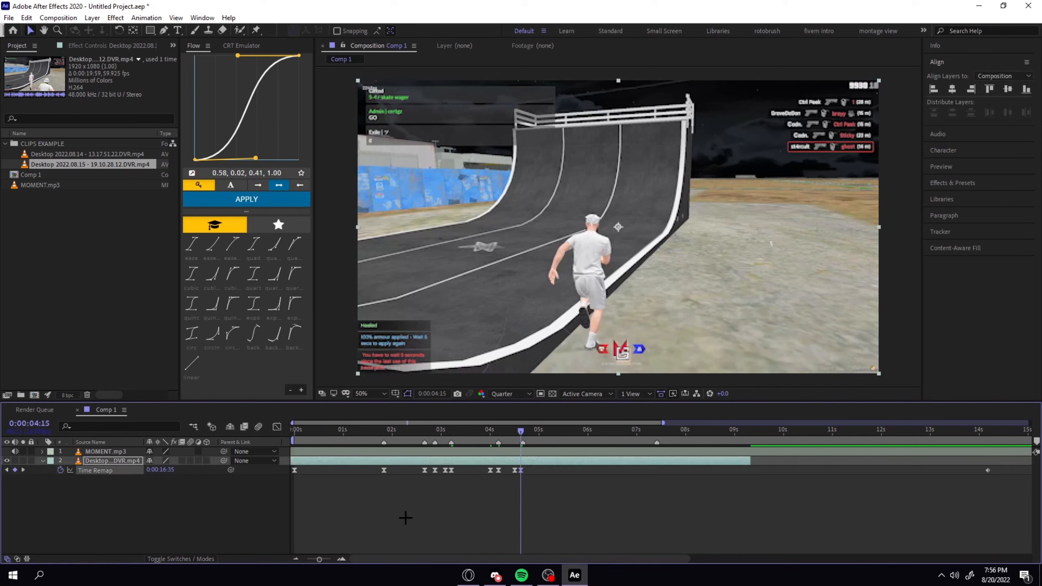
left_click(276, 427)
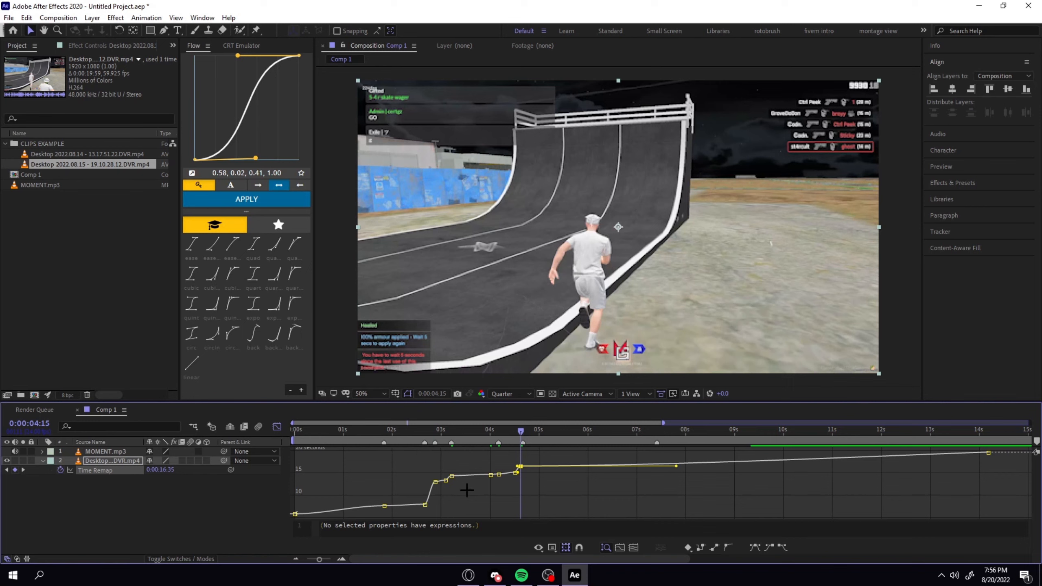
left_click(532, 484)
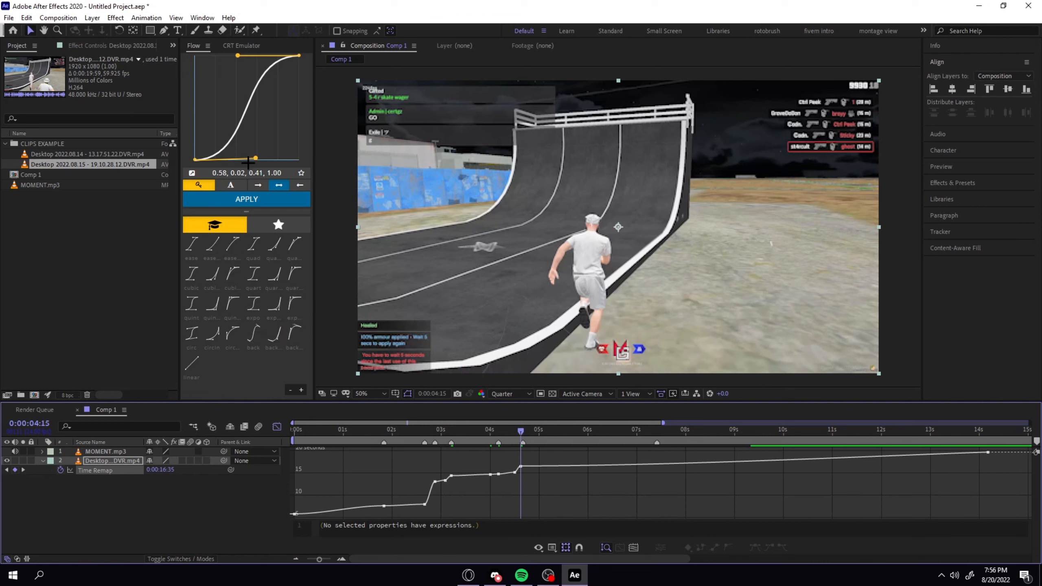
Reshape the Flow easing curve to 0.26, 0.90, 0.31, 0.89 and return to the layer bar view.
left_click_drag(255, 159, 228, 67)
left_click(222, 65)
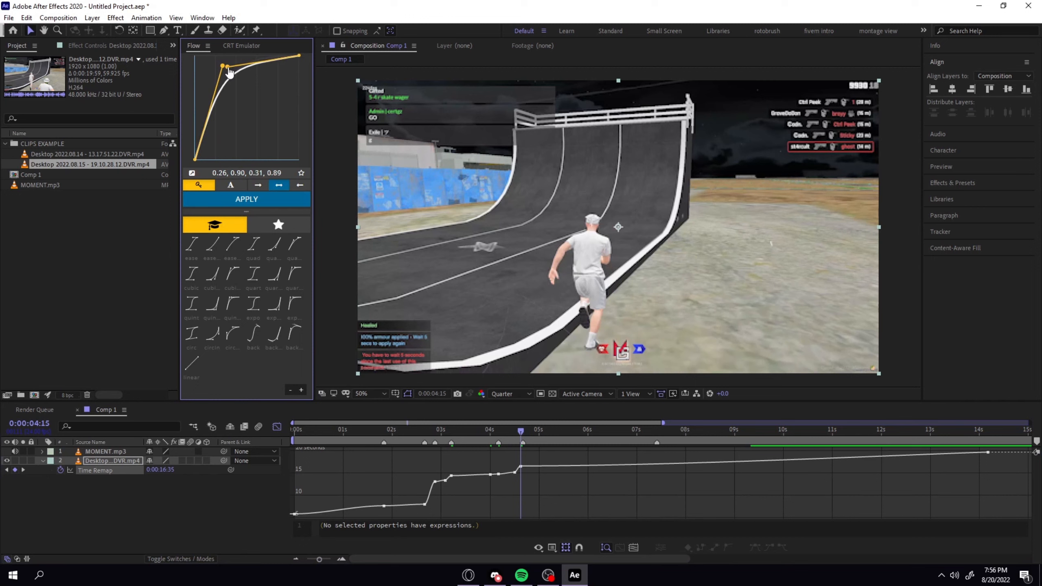
left_click(463, 479)
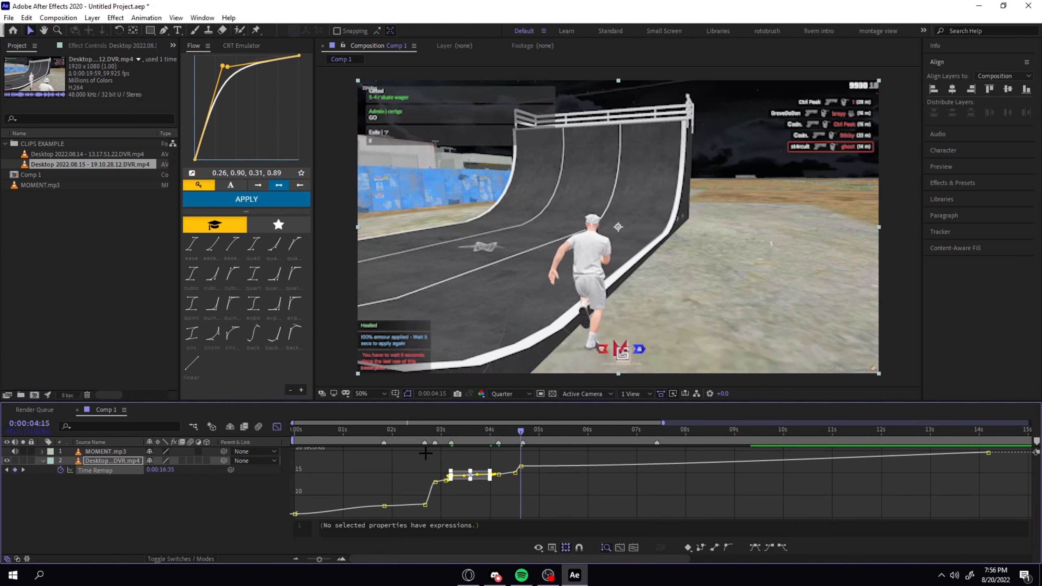
left_click(277, 427)
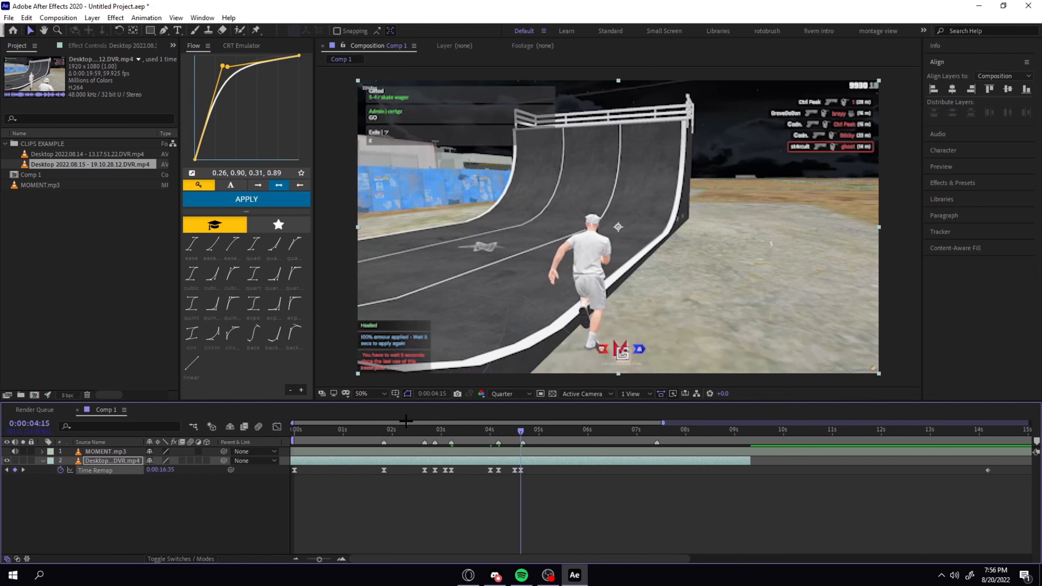
Try splitting the clip layer at the 0:00:01:20 keyframe, and undo the split.
left_click_drag(394, 431, 383, 436)
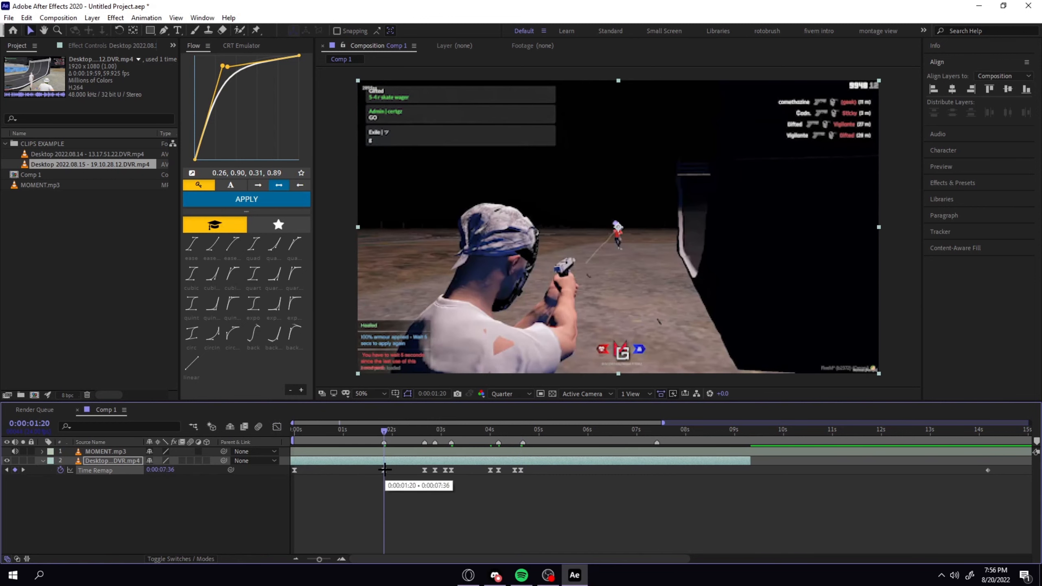
key("ctrl+shift+d")
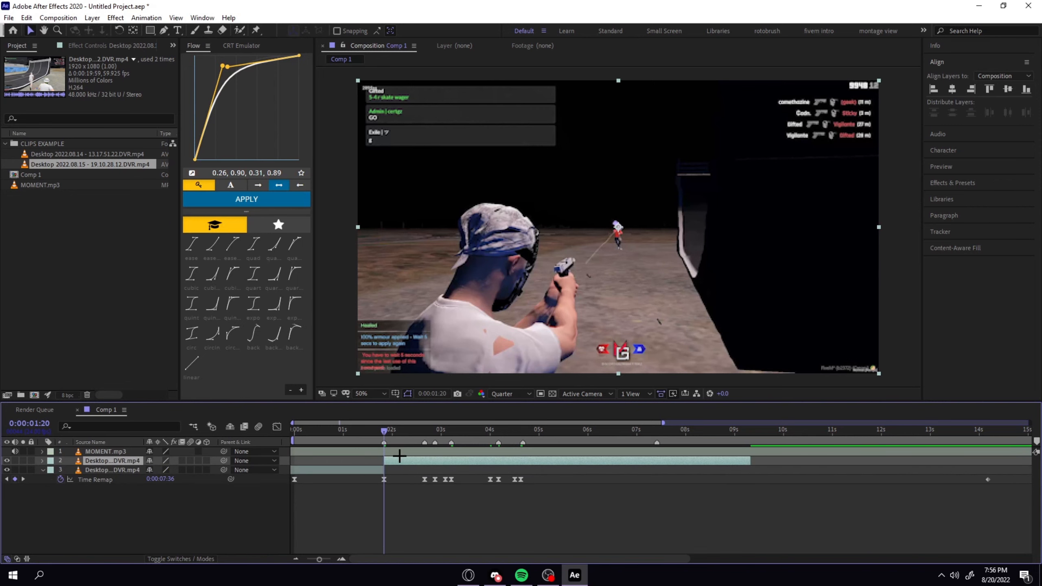
left_click_drag(405, 430, 448, 431)
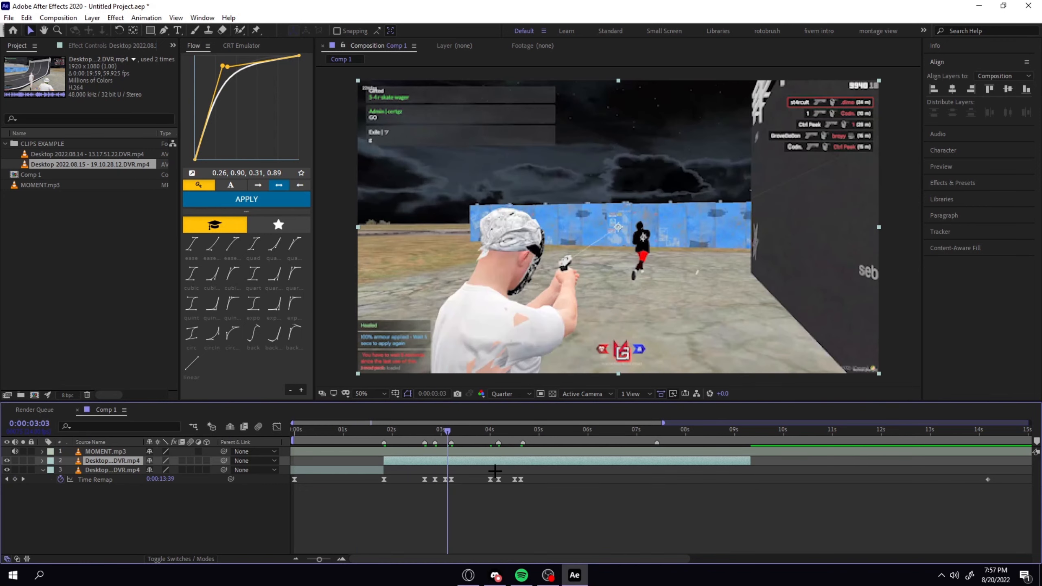
key("ctrl+z")
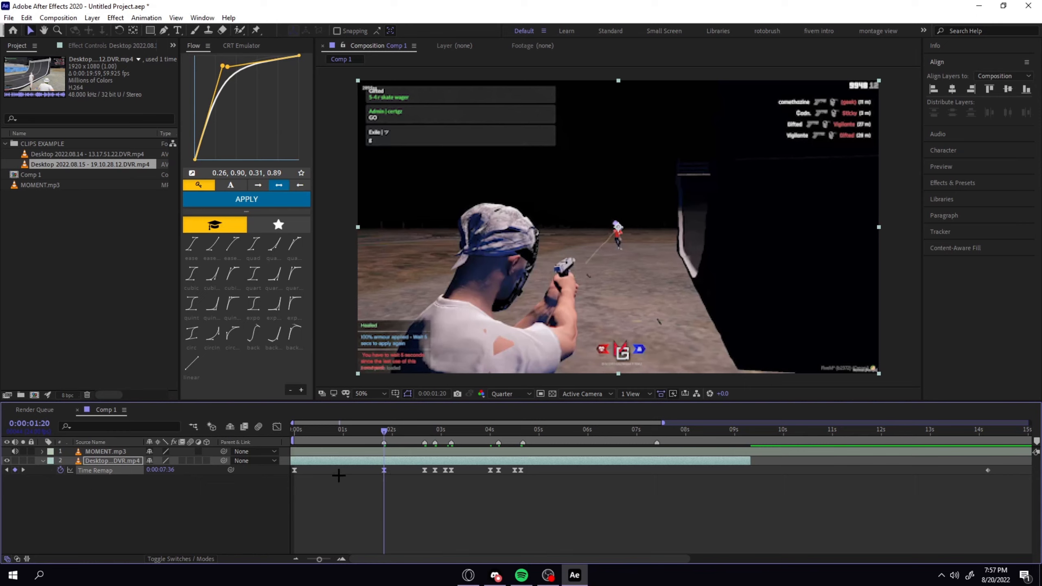
Check the Time Remap curve in the Graph Editor up to the 0:00:04:15 keyframe.
left_click(277, 427)
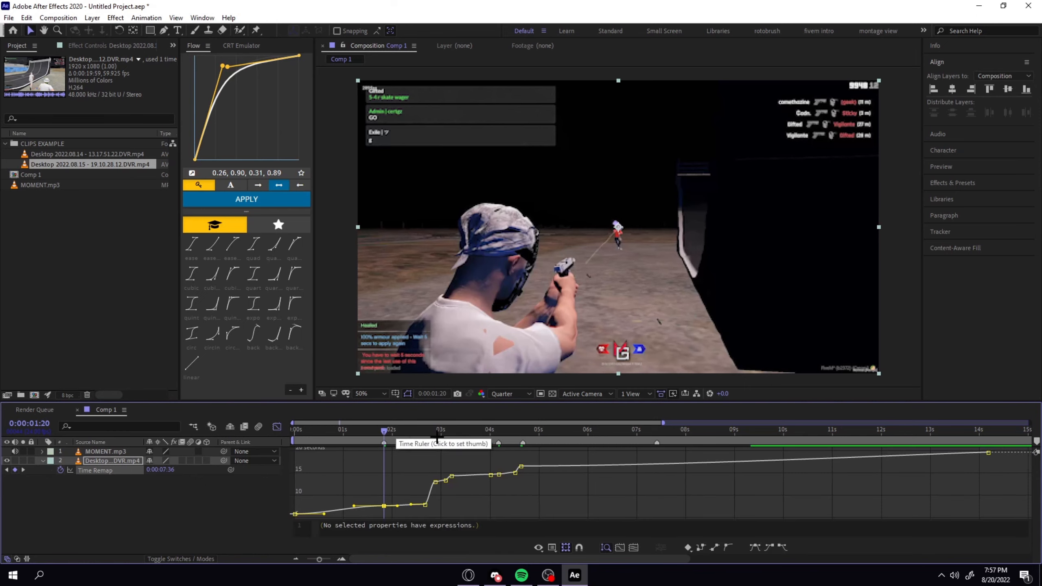
left_click(520, 430)
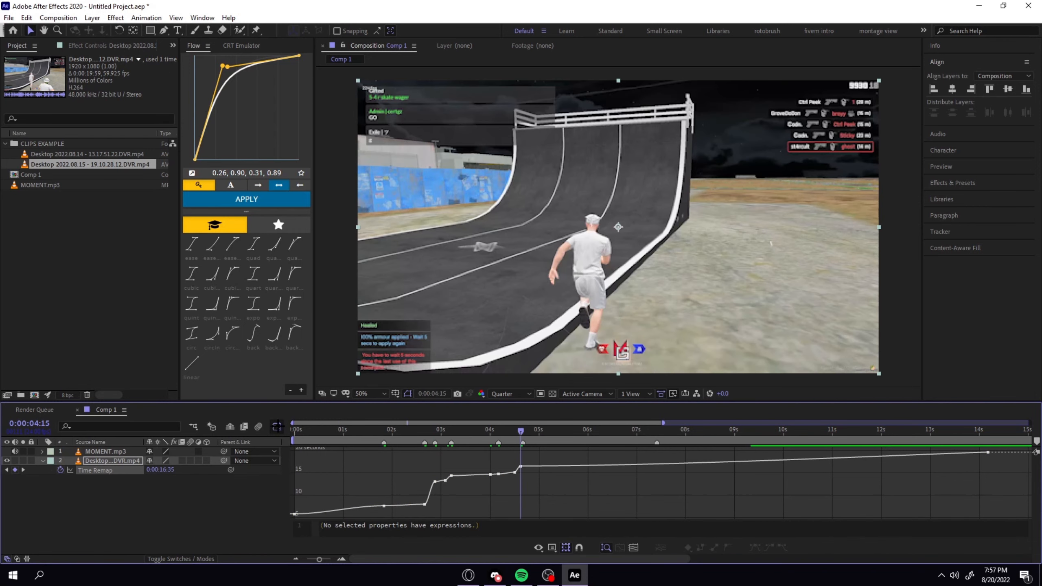
left_click(276, 427)
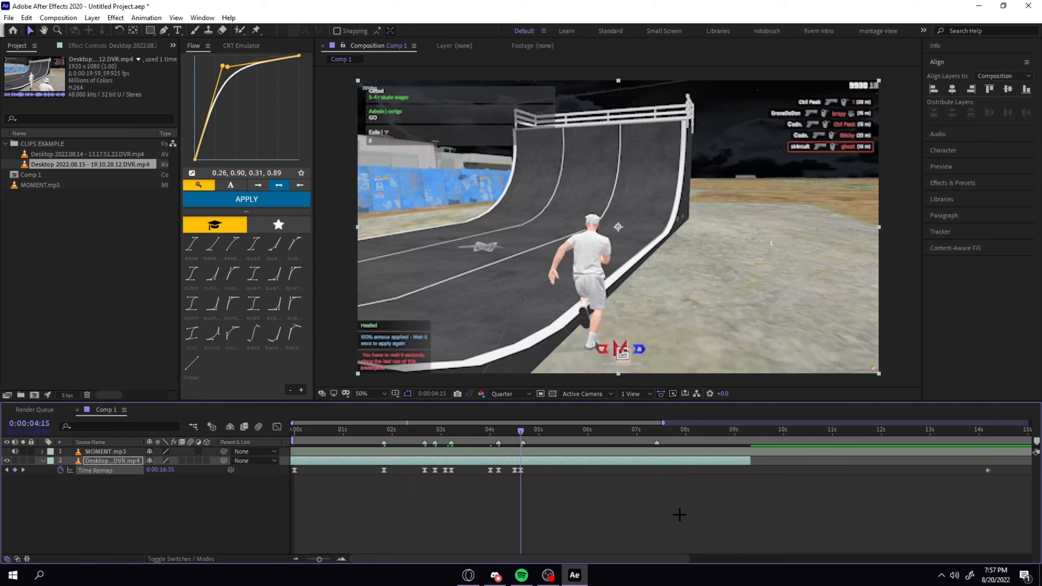
Delete the final Time Remap keyframe at about 14 seconds, beyond the end of the clip layer.
left_click(532, 501)
key("minus")
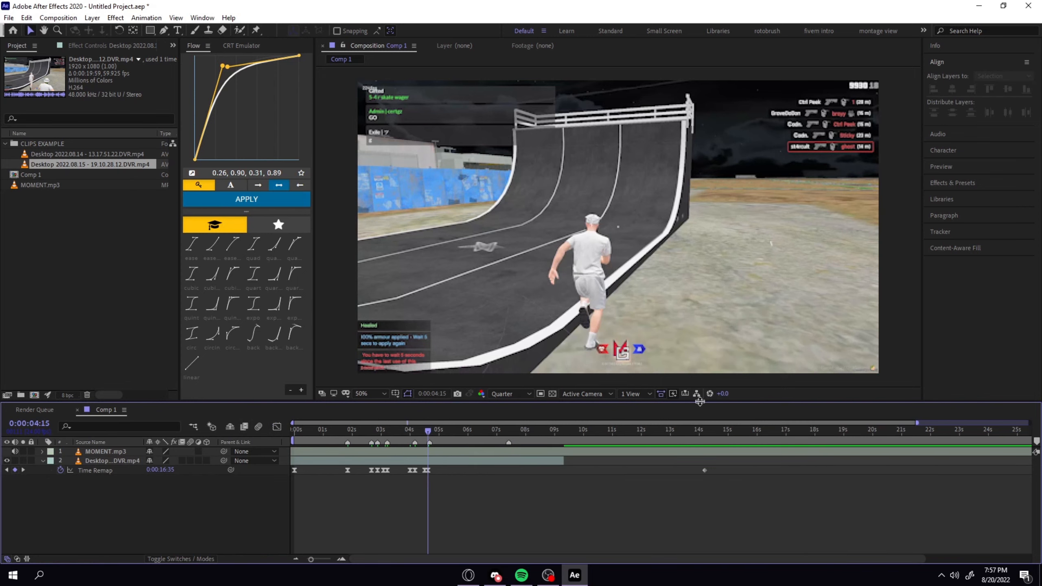
left_click(706, 471)
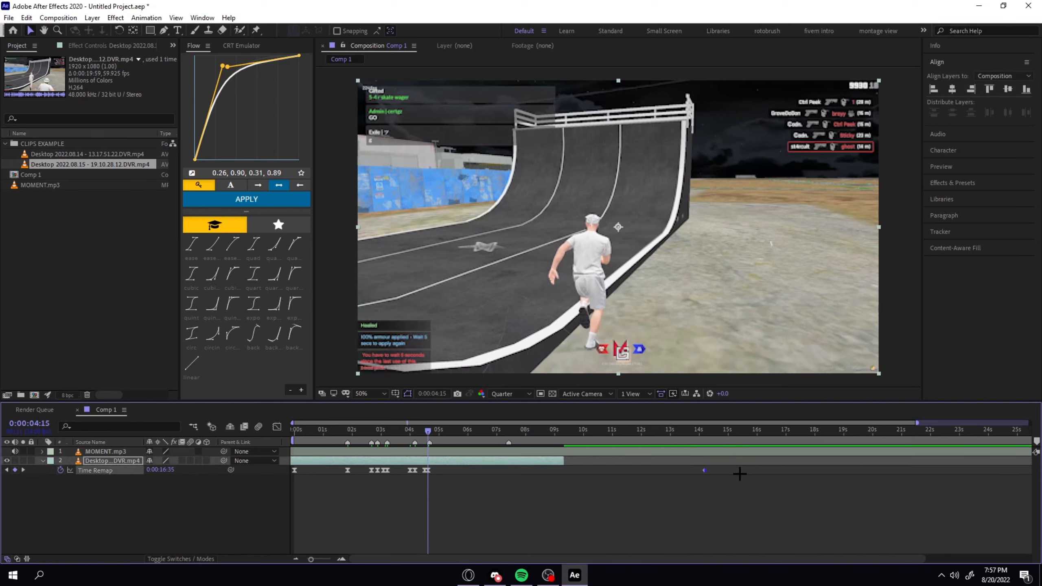
left_click(711, 536)
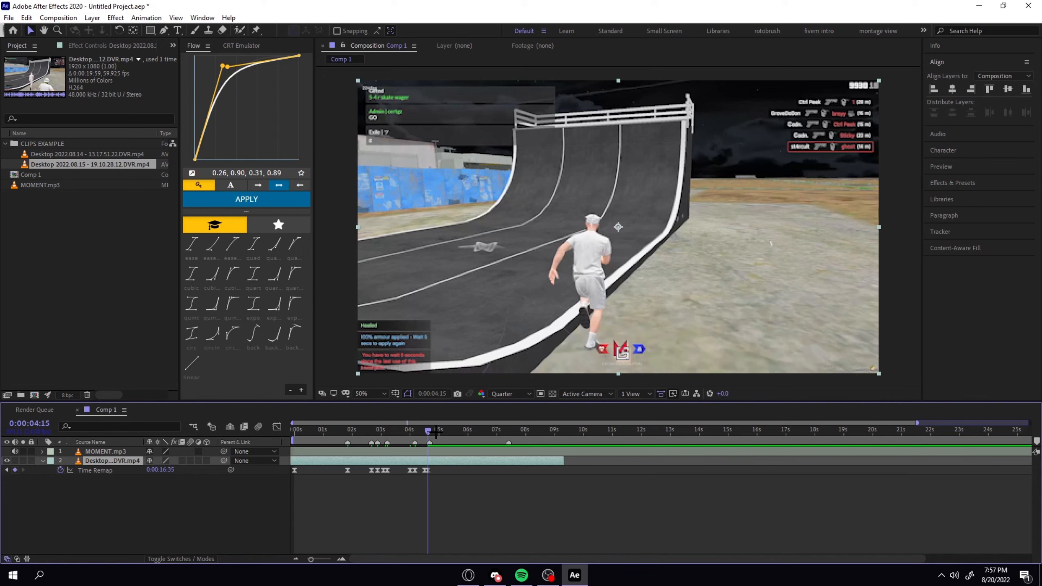
Preview the frozen tail and trim the end of the clip layer back to the last keyframe at 0:00:04:15.
key("space")
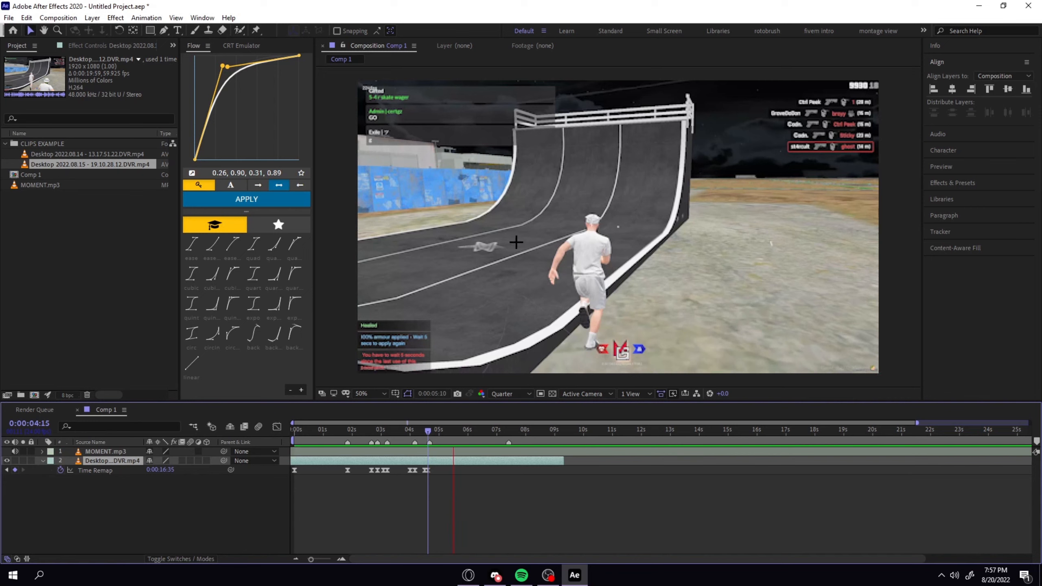
key("space")
key("Page_Up")
left_click_drag(559, 459, 436, 459)
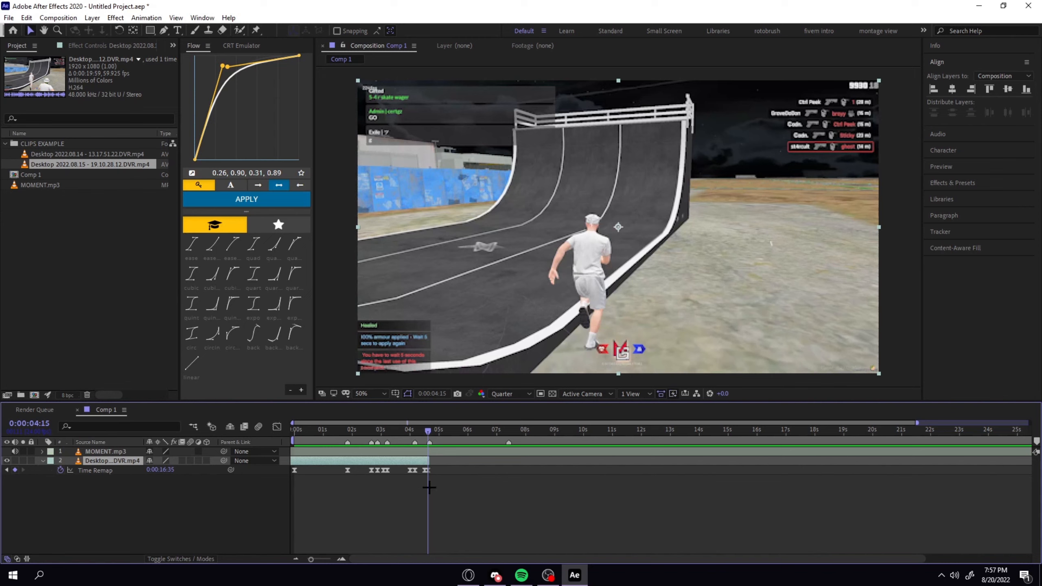
key("equal")
key("equal")
key("equal")
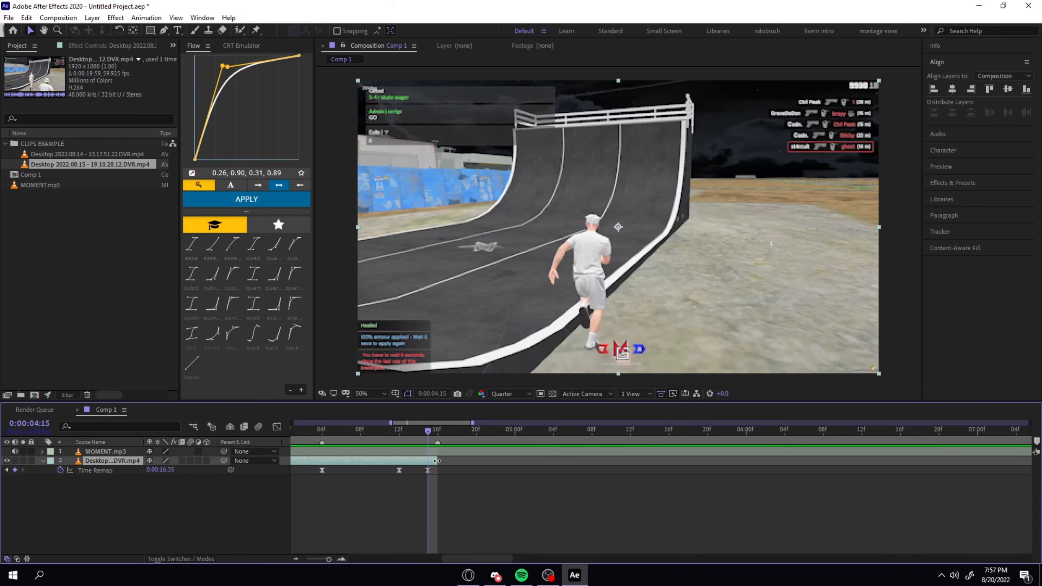
left_click_drag(437, 460, 427, 456)
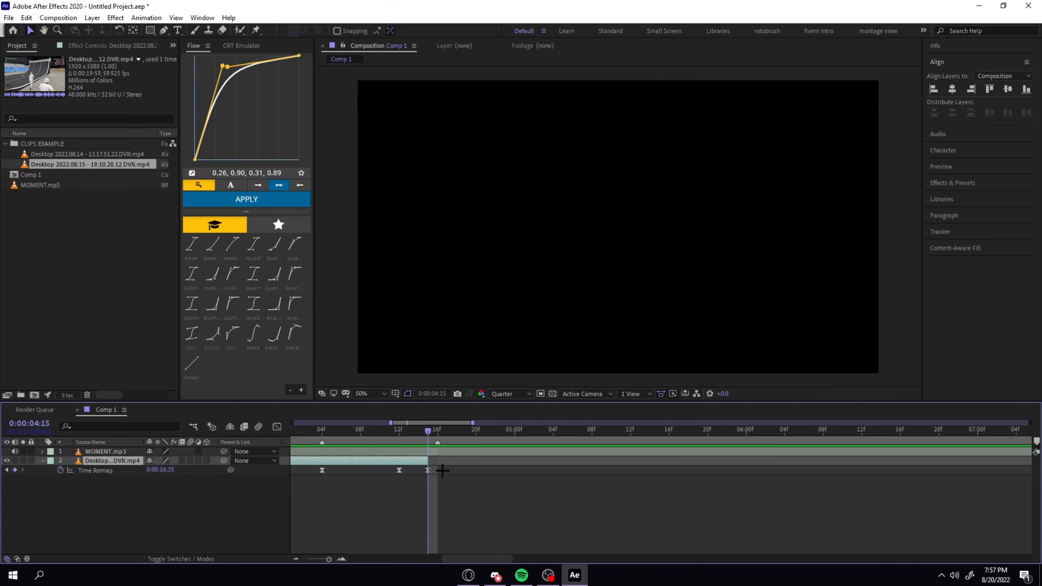
Display the clip's Time Remap curve in the Graph Editor and return to the start of the composition at 0:00:00:00.
left_click(428, 471)
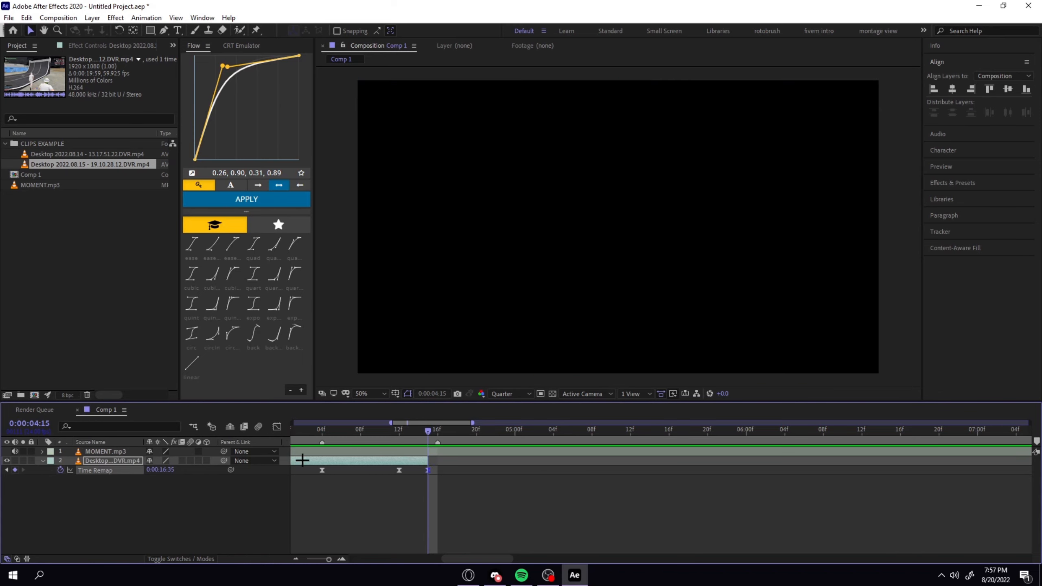
left_click(277, 427)
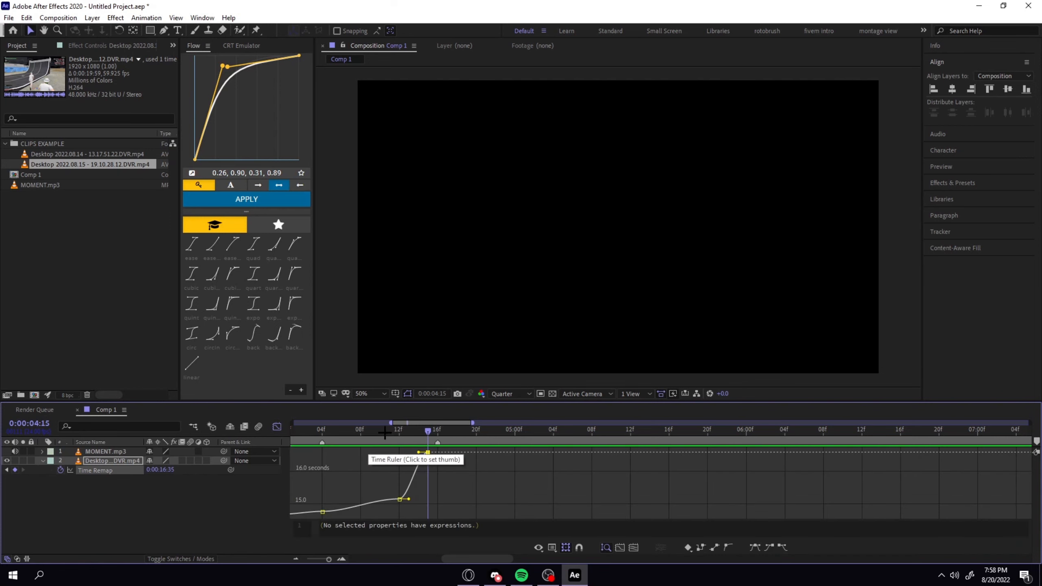
left_click_drag(378, 437, 294, 455)
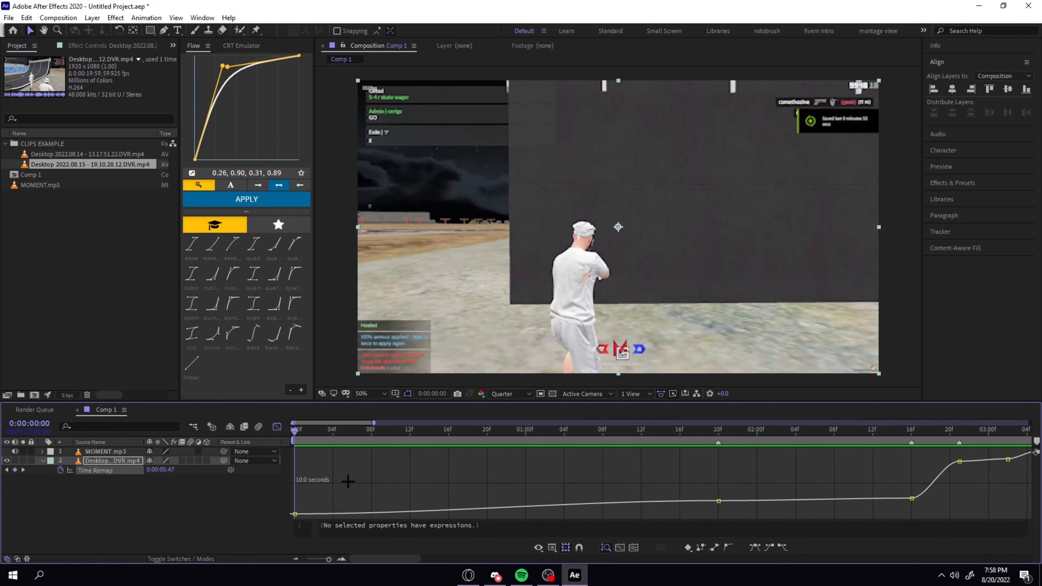
left_click(308, 493)
Straighten the Flow easing curve by moving its two handles to 0.00, 0.01 and 1.00, 1.00.
left_click_drag(222, 65, 207, 55)
left_click_drag(212, 172, 144, 160)
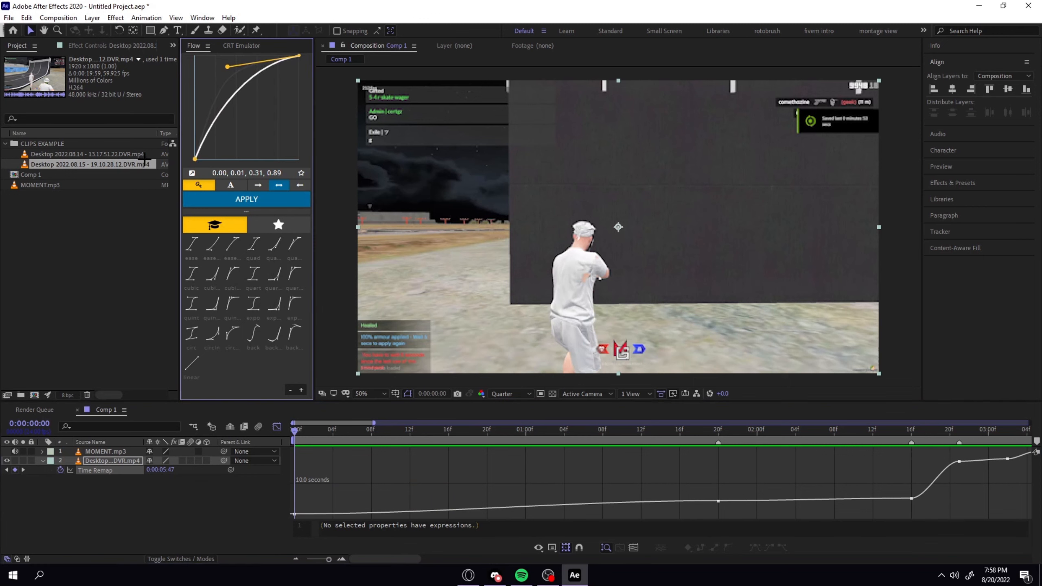
left_click_drag(228, 66, 300, 56)
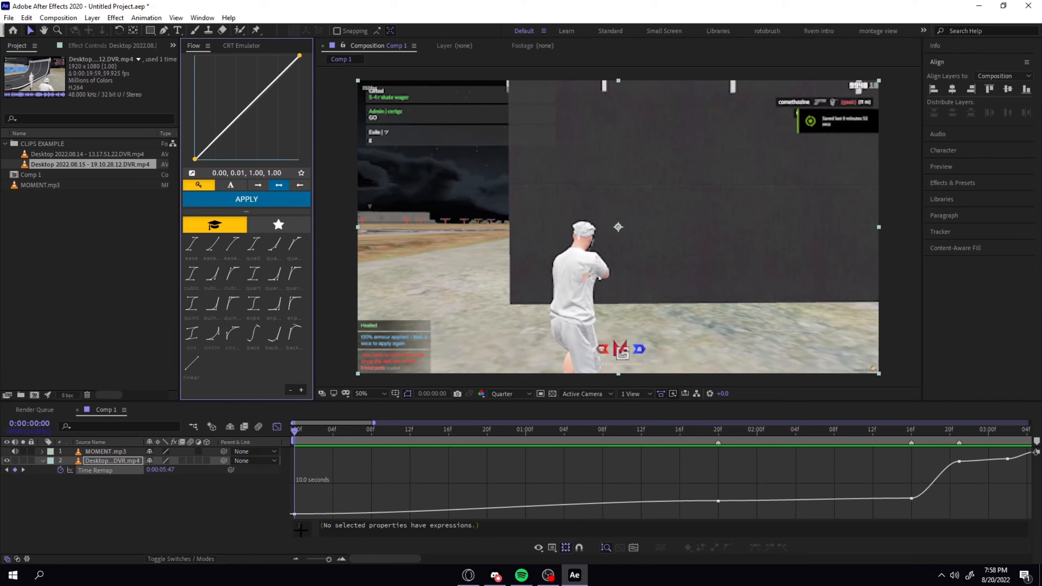
Apply Flow's linear preset to the Time Remap segment between the keyframes at 0:00:00:00 and 0:00:01:20.
left_click(302, 515)
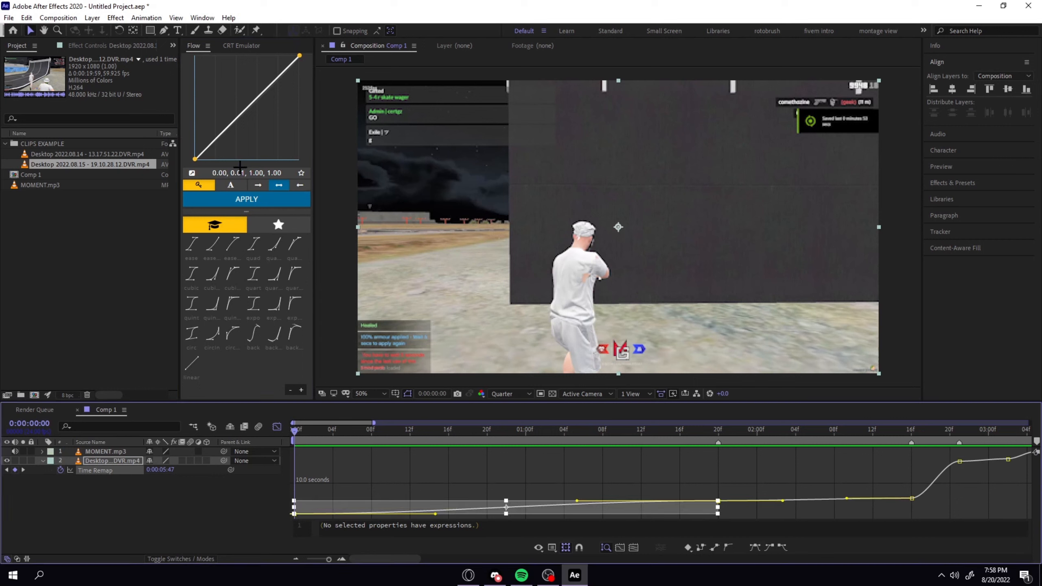
left_click(194, 365)
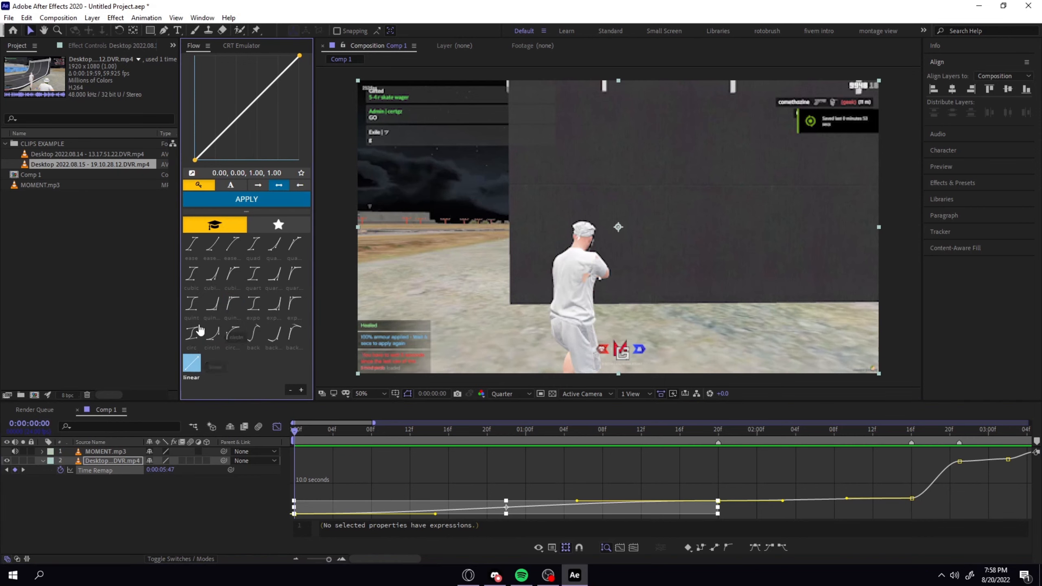
left_click(242, 200)
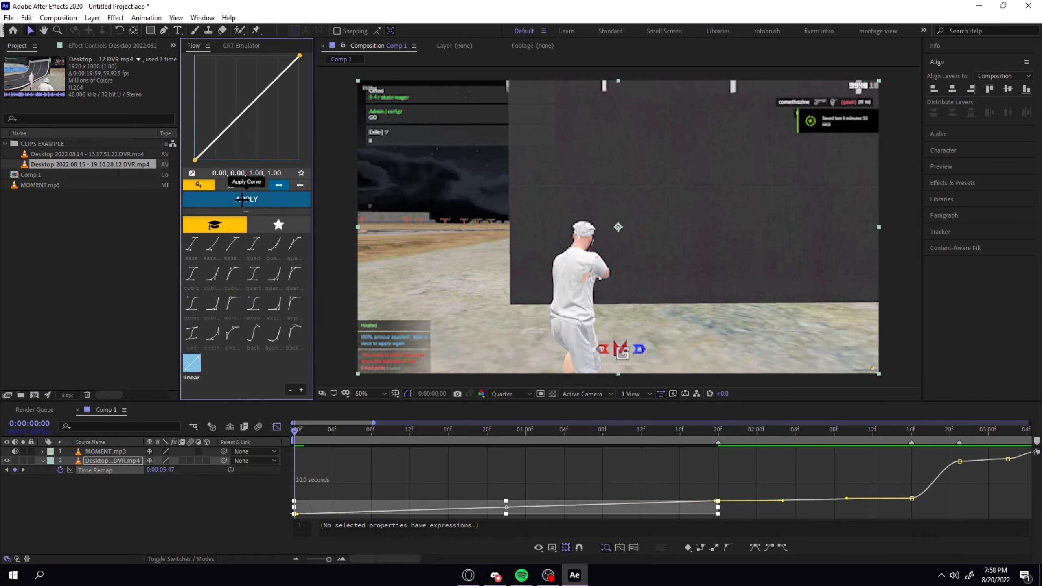
left_click(440, 467)
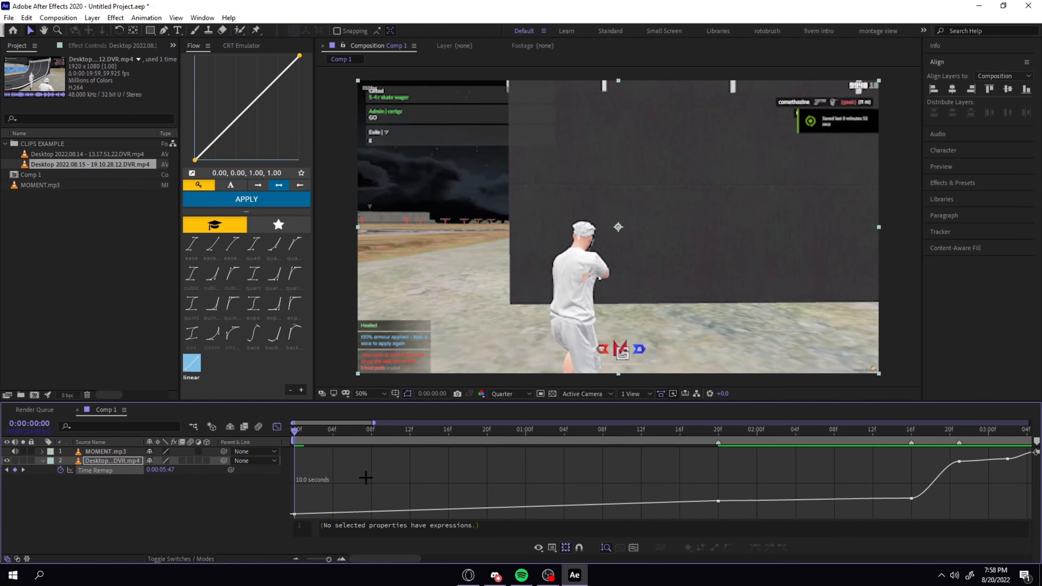
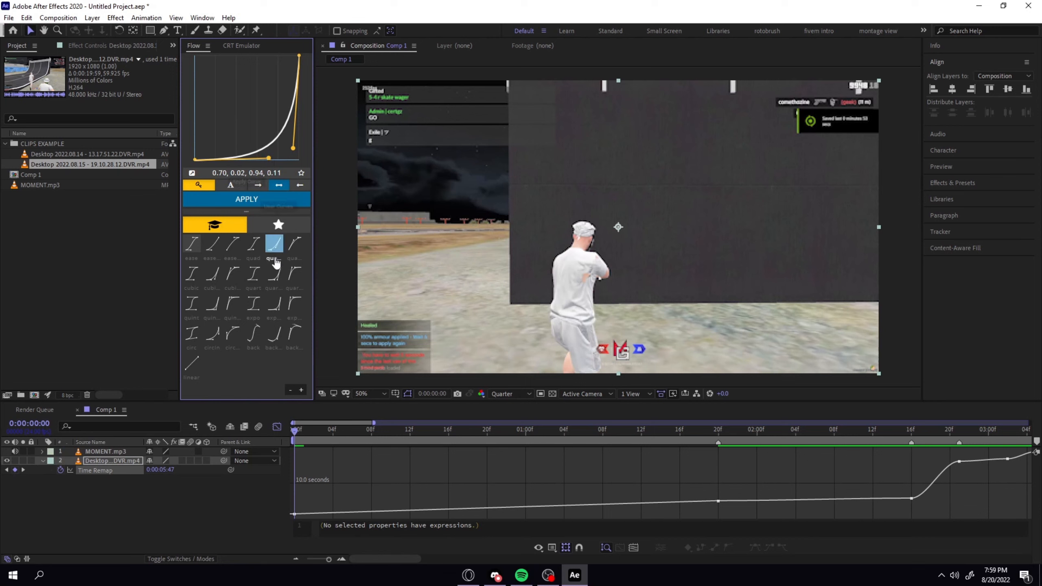
Load Flow's linear preset and preview the slow Time Remap segment from the keyframe at 0:00:01:20.
left_click(192, 364)
scroll(457, 498, "down", 2)
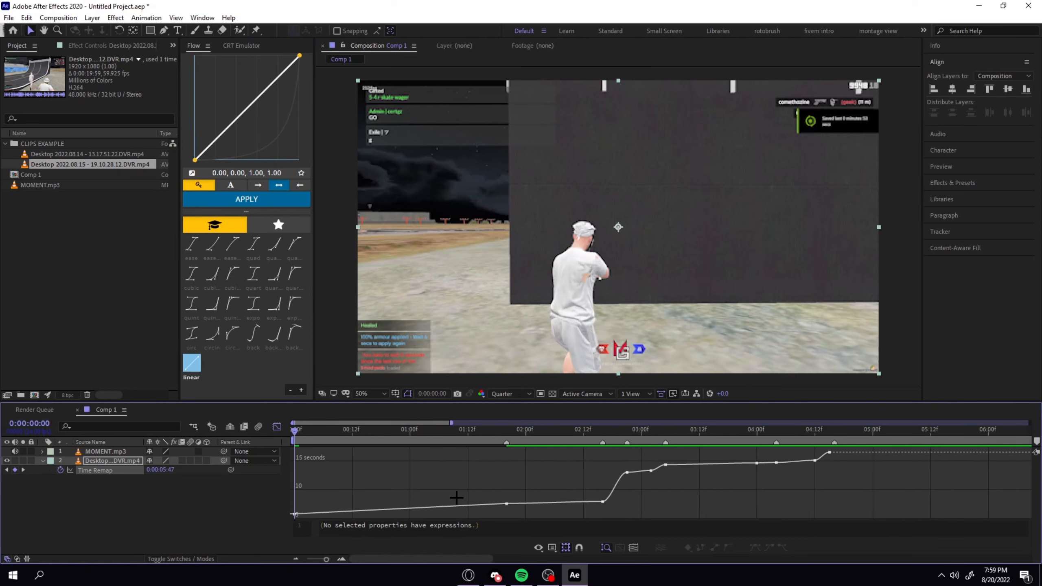
left_click(399, 430)
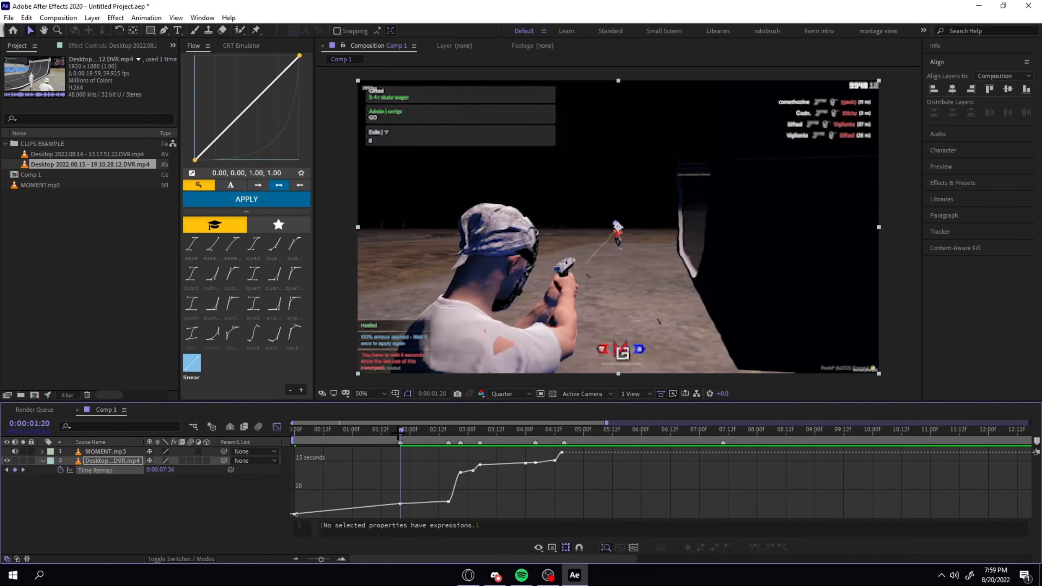
left_click(401, 504)
key("space")
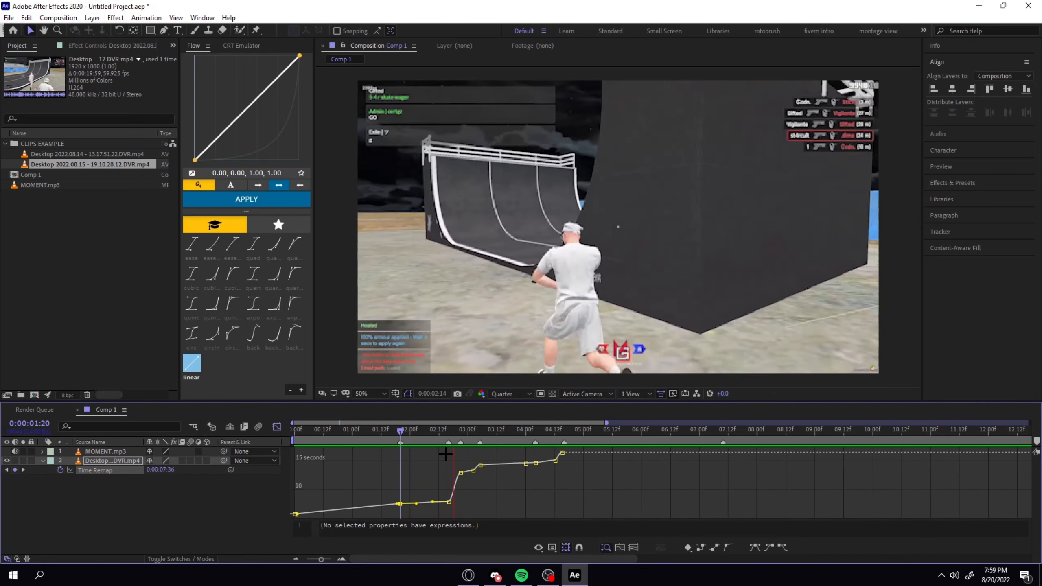
key("space")
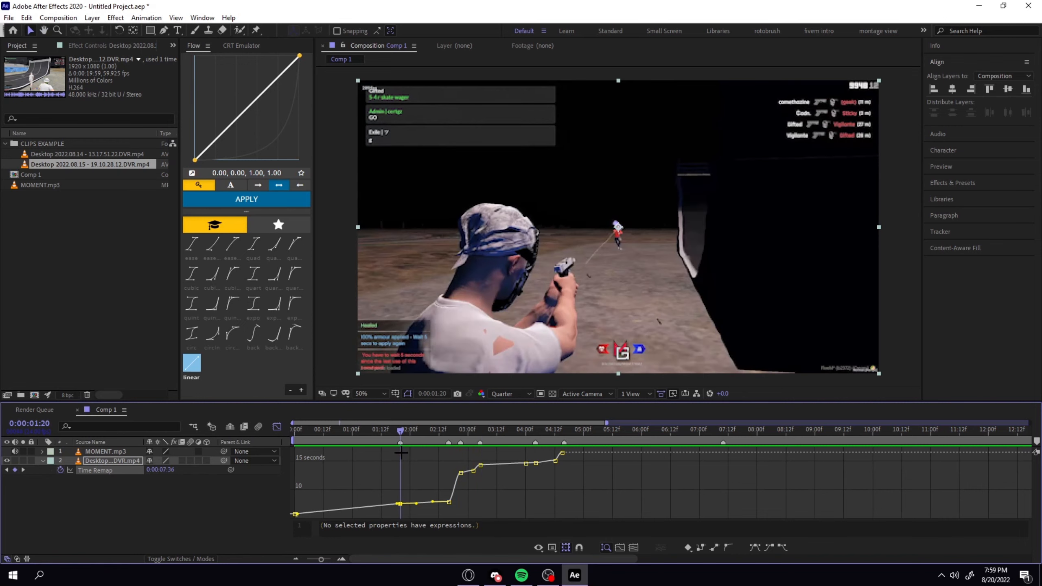
left_click(414, 461)
key("space")
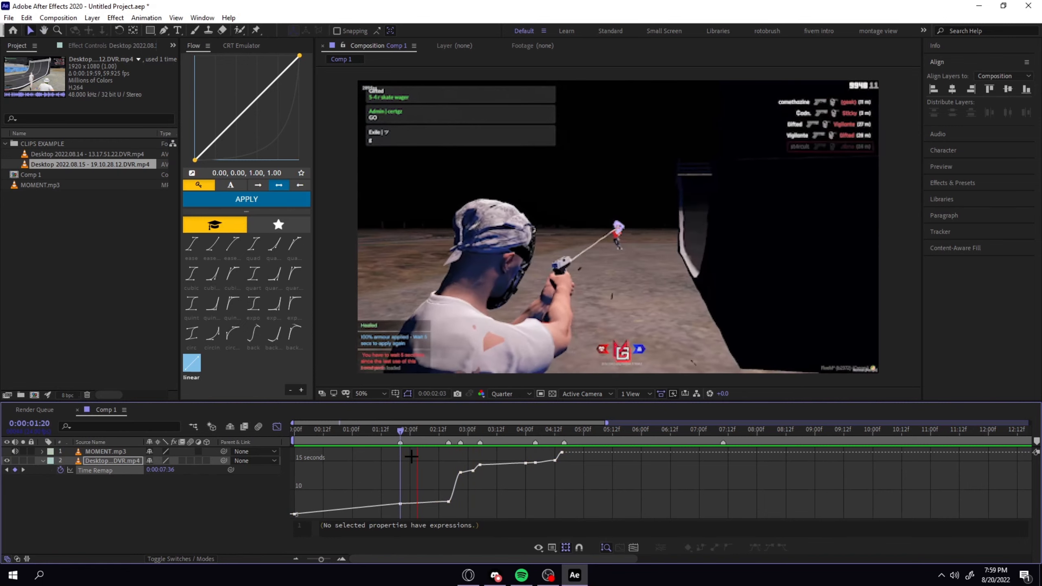
Reshape the Time Remap curve between 0:00:02:16 and 0:00:02:21 with its handles so it starts nearly flat and rises steeply at the end.
left_click(450, 429)
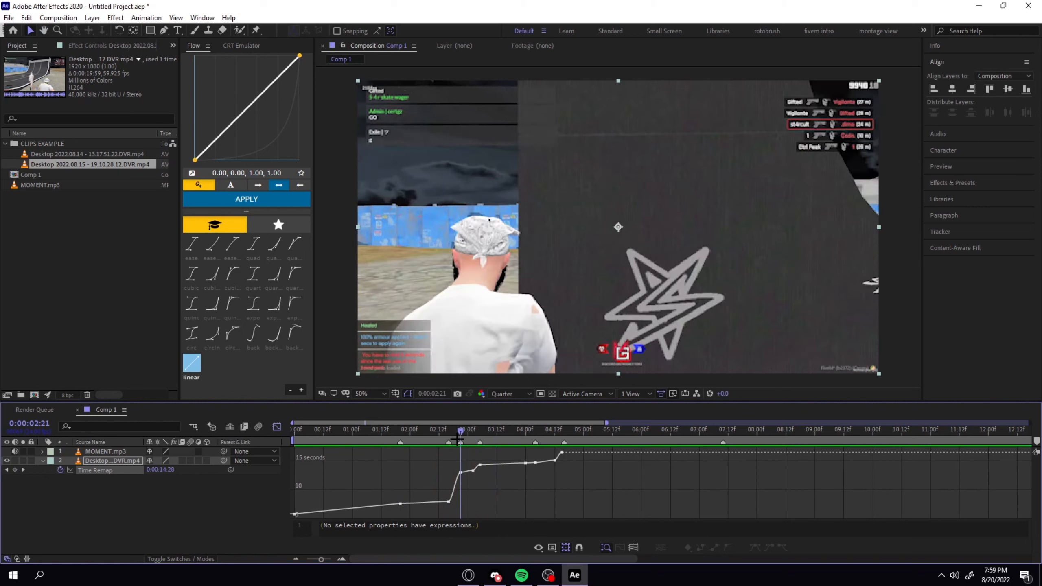
left_click(449, 502)
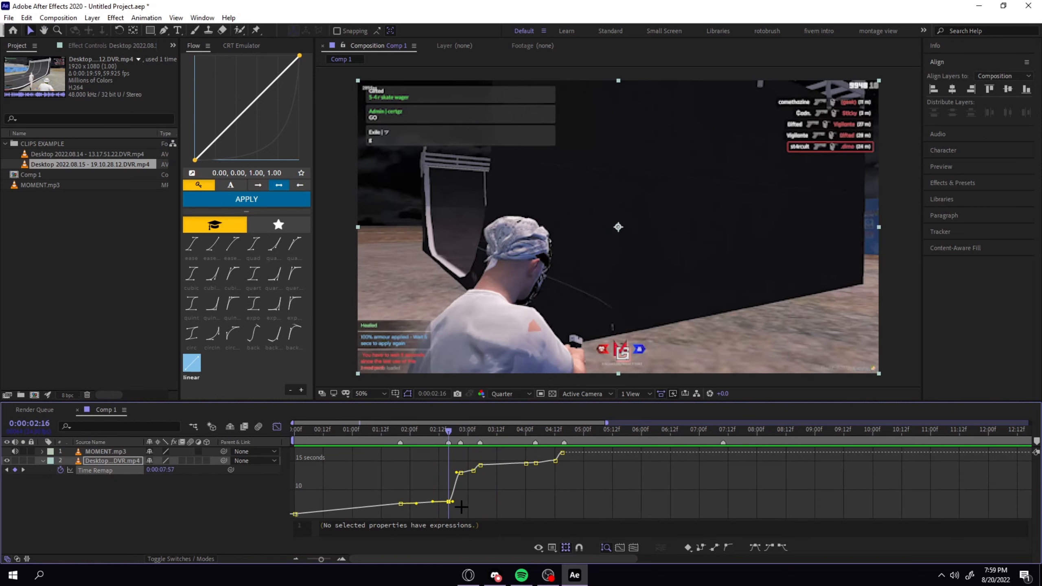
key("equal")
key("equal")
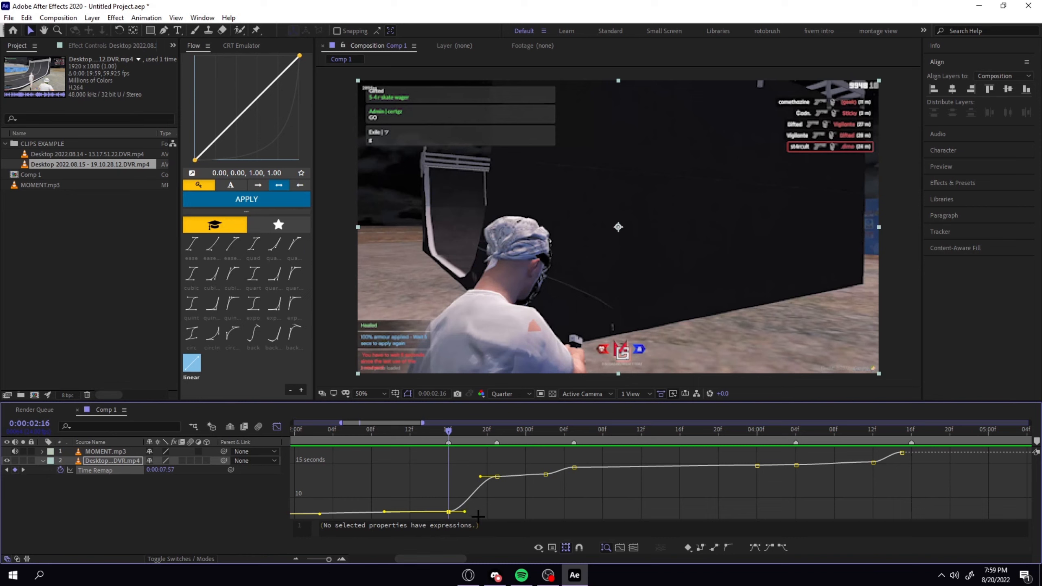
left_click(500, 506)
left_click(450, 511)
left_click_drag(465, 514, 496, 513)
left_click_drag(481, 481, 495, 500)
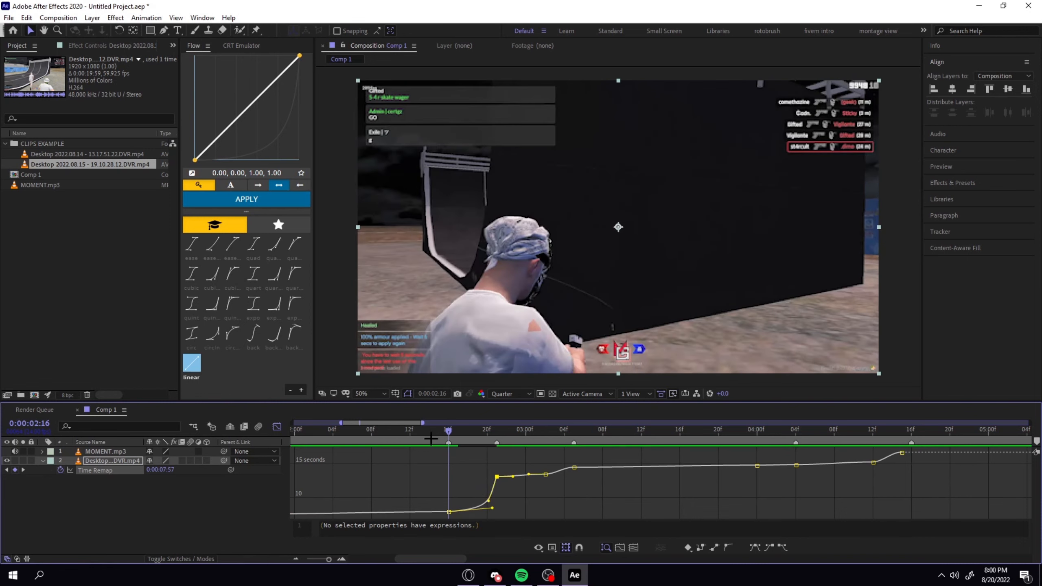
Scrub around 0:00:02:16 and examine the speed-up frame by frame up to the keyframe at 0:00:02:21.
left_click_drag(442, 431, 371, 431)
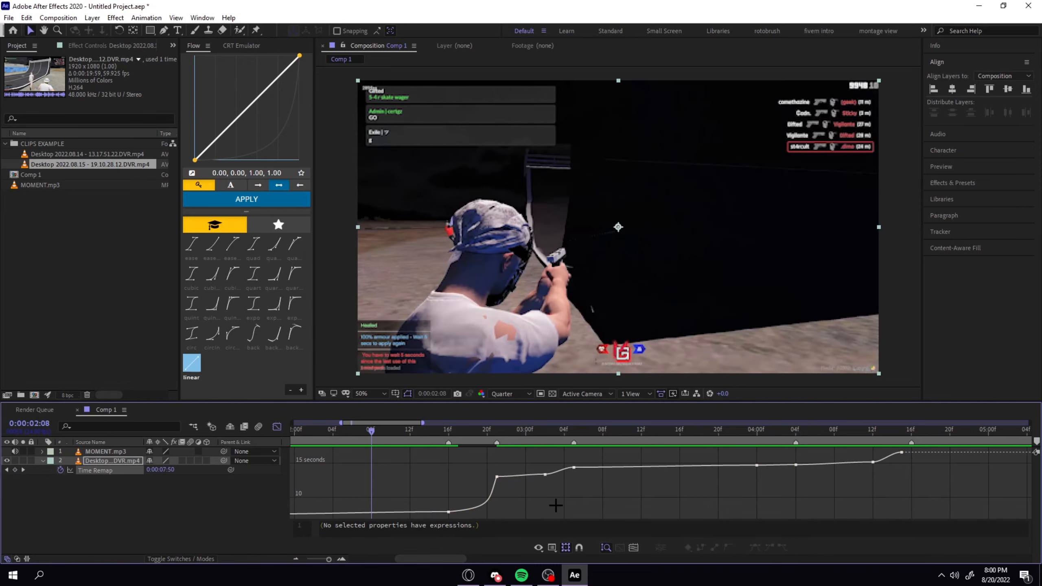
left_click_drag(502, 430, 449, 439)
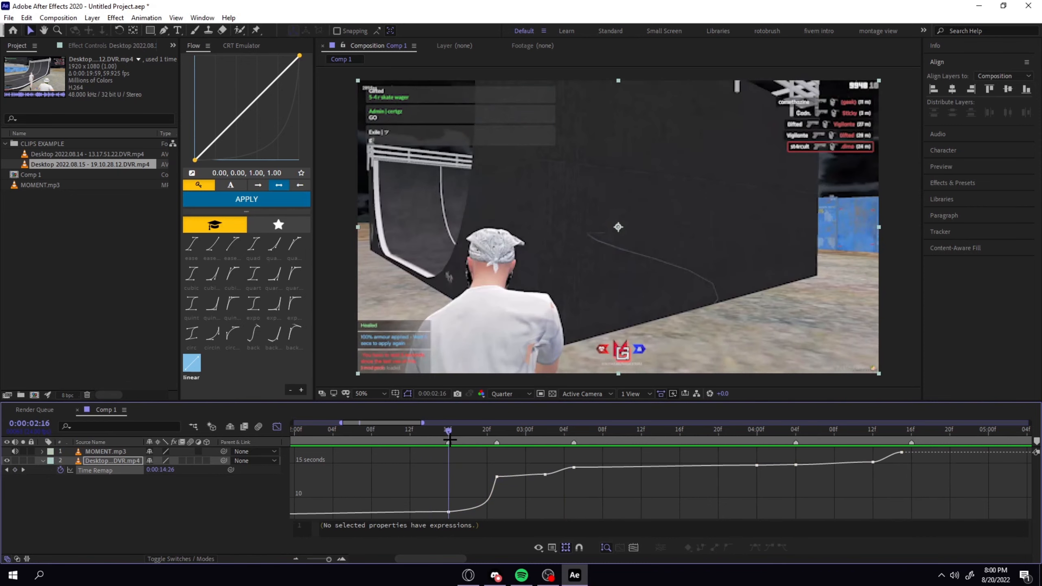
key("Page_Down")
key("Page_Down")
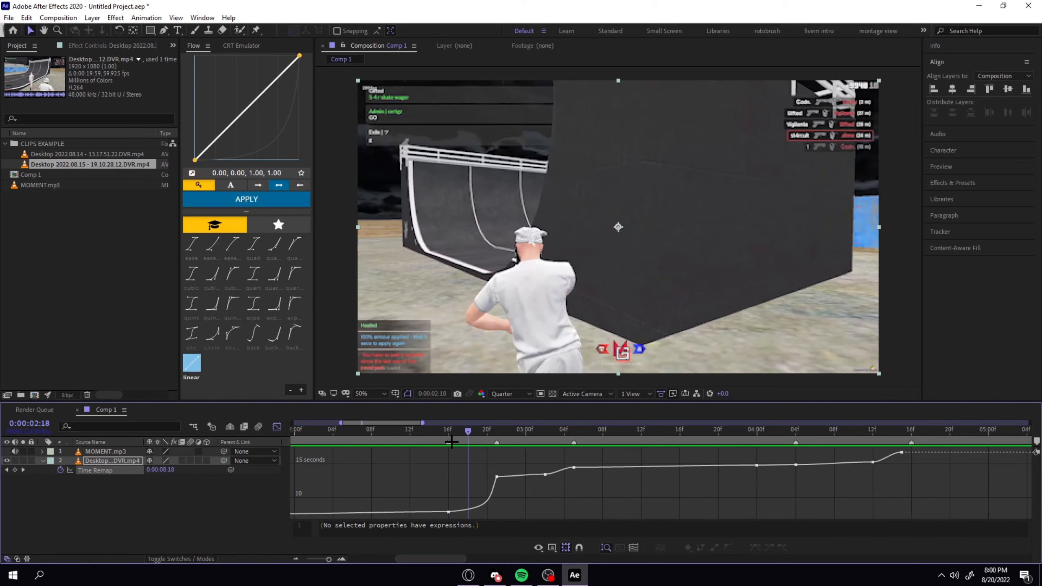
key("Page_Down")
key("Page_Down")
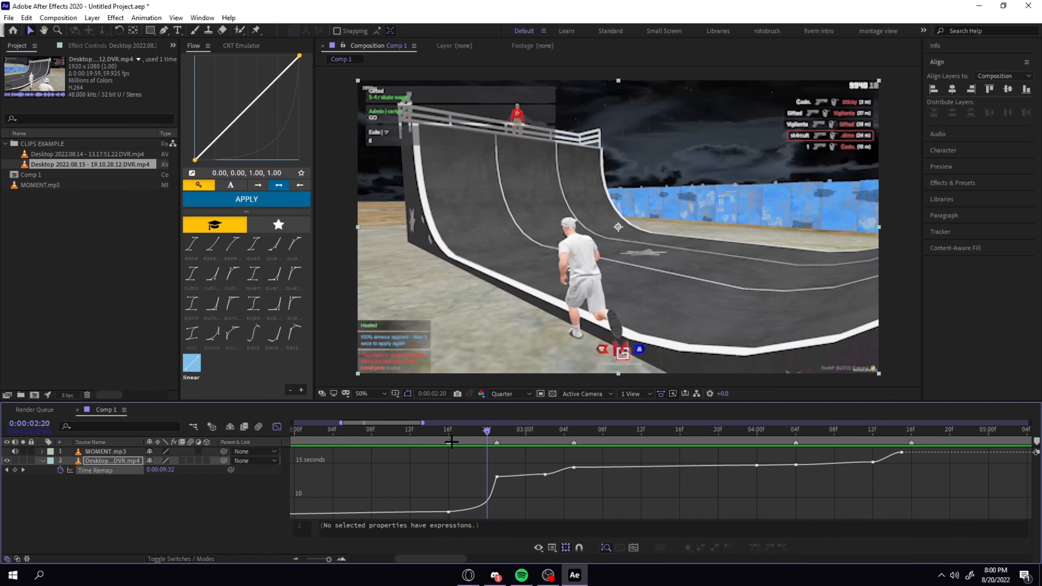
key("Page_Down")
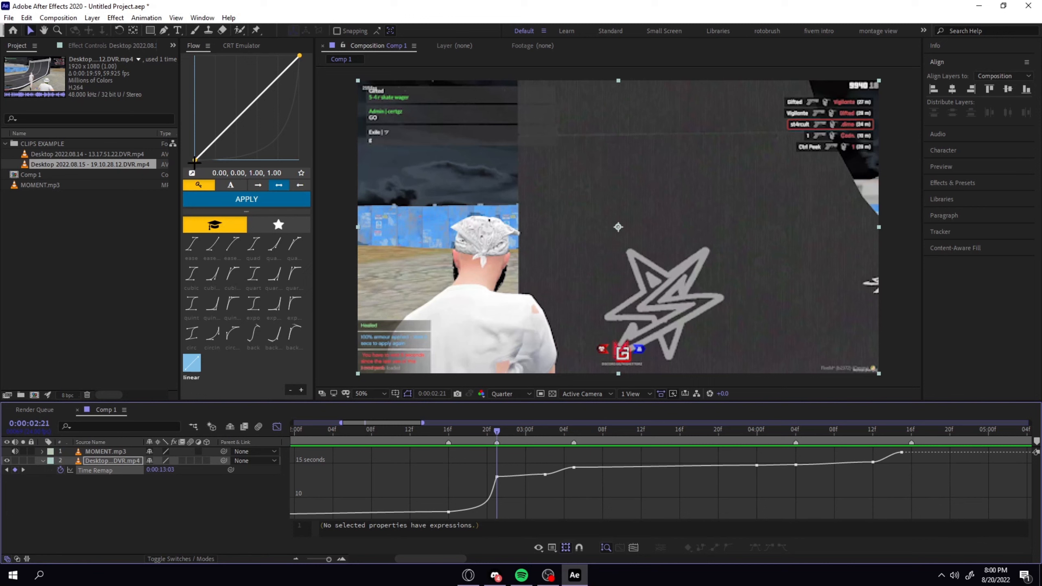
Shape a fast-start Flow curve of 0.19, 0.87, 0.28, 0.89 and apply it to the Time Remap segment from 0:00:02:21 to 0:00:03:02.
left_click(192, 243)
left_click_drag(255, 55, 211, 71)
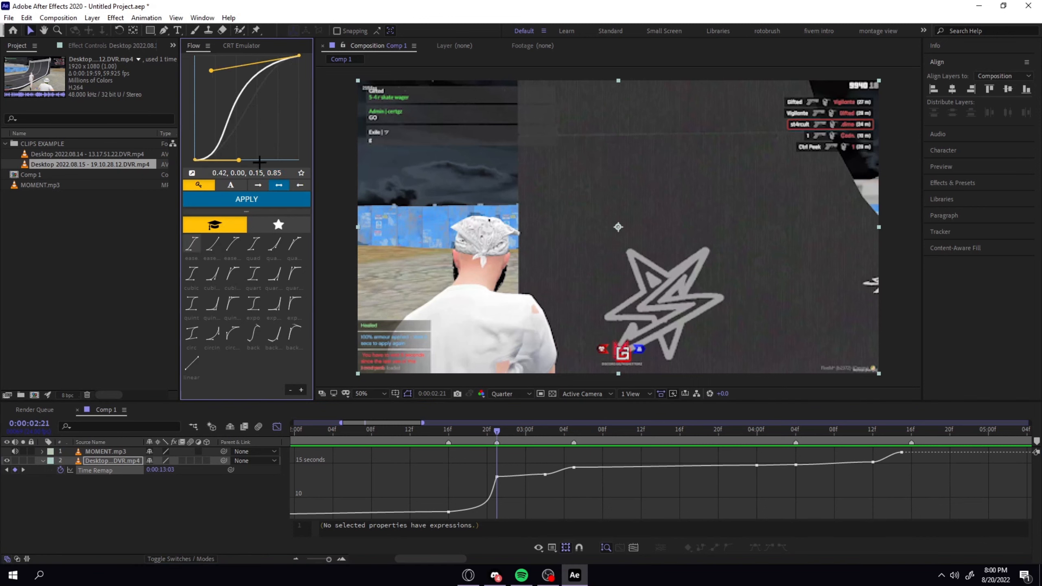
left_click_drag(239, 160, 224, 76)
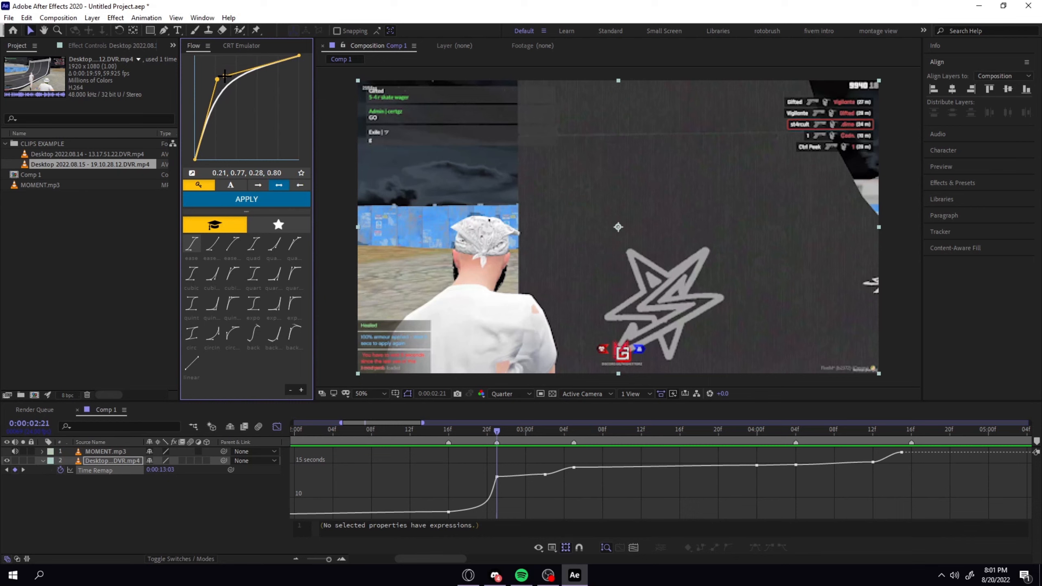
left_click(520, 476)
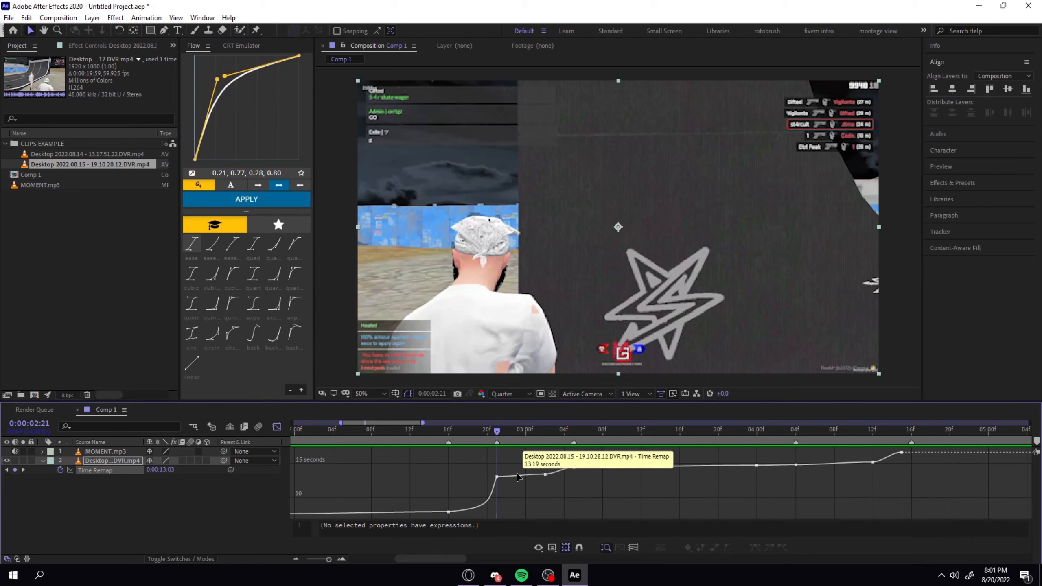
left_click(247, 199)
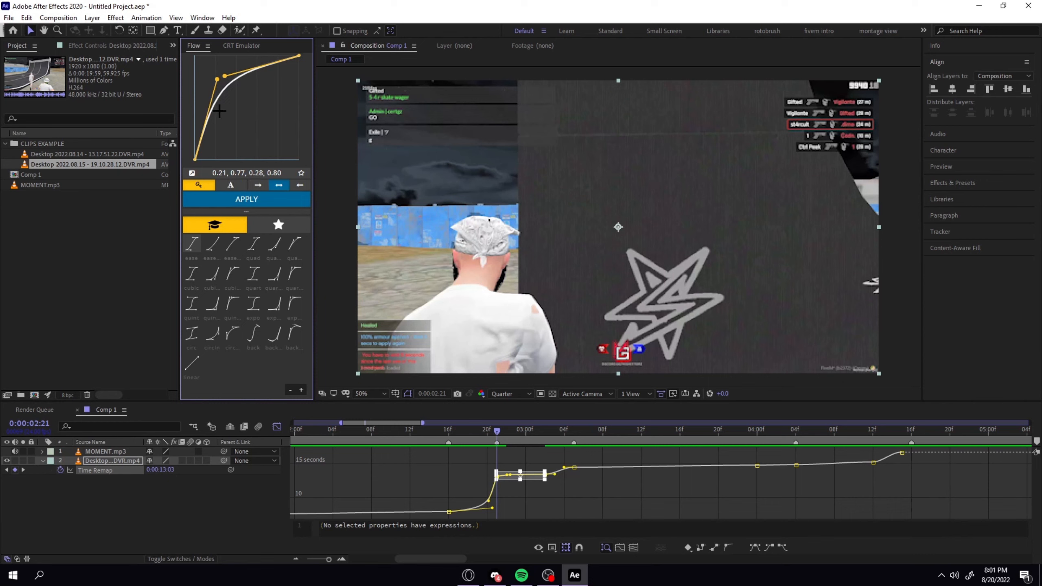
left_click_drag(225, 77, 215, 68)
left_click(263, 195)
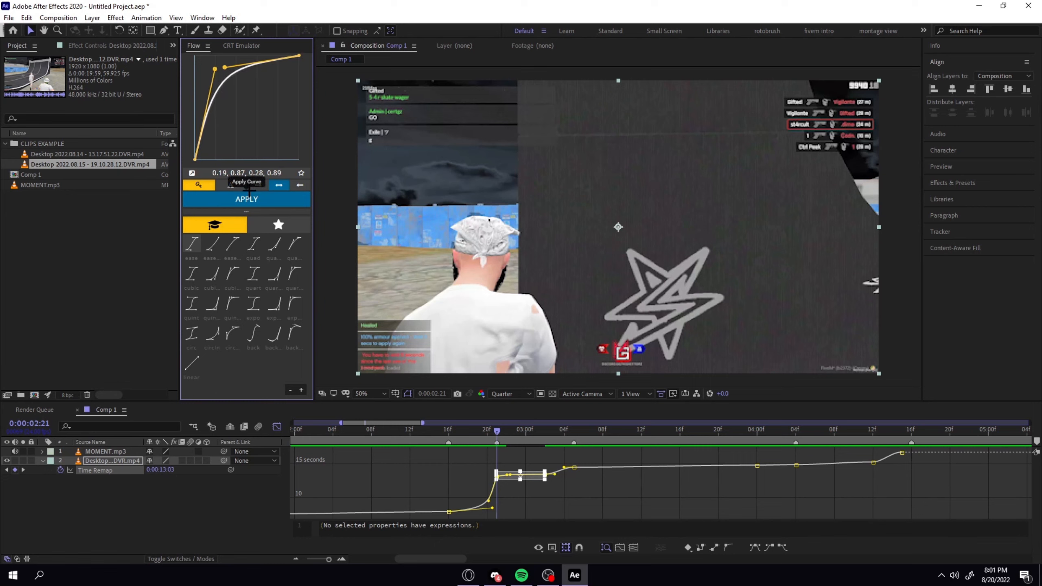
Deselect the Time Remap keyframes and preview the speed ramp from before 0:00:02:16 through the slowed section.
left_click(621, 471)
left_click_drag(463, 433, 411, 434)
key("space")
key("space")
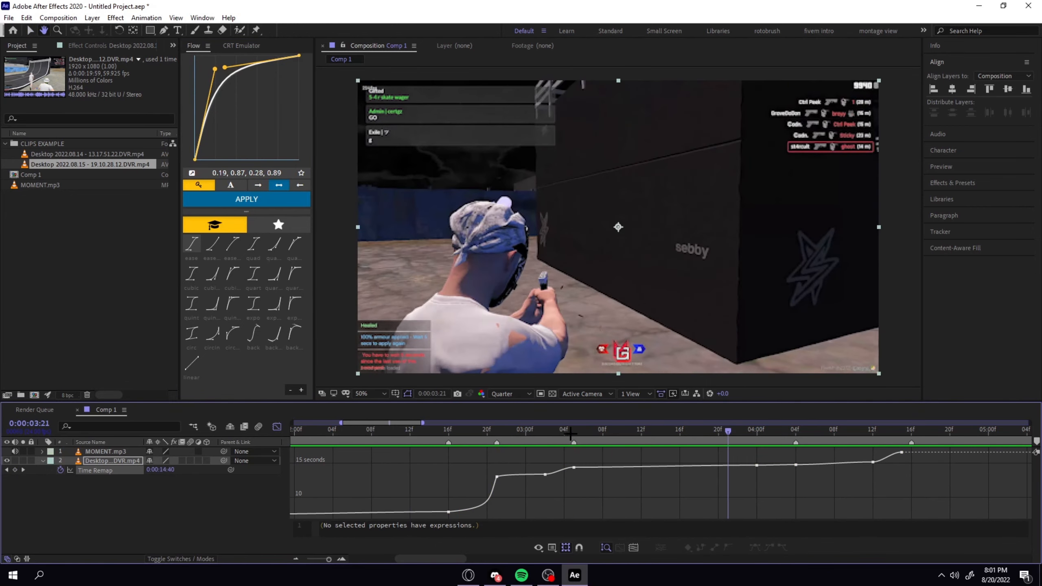
Read the 0:00:02:16 to 0:00:02:21 segment's curve into Flow and apply it between the keyframes at 0:00:03:02 and 0:00:03:05.
left_click_drag(555, 433, 545, 433)
mouse_move(543, 475)
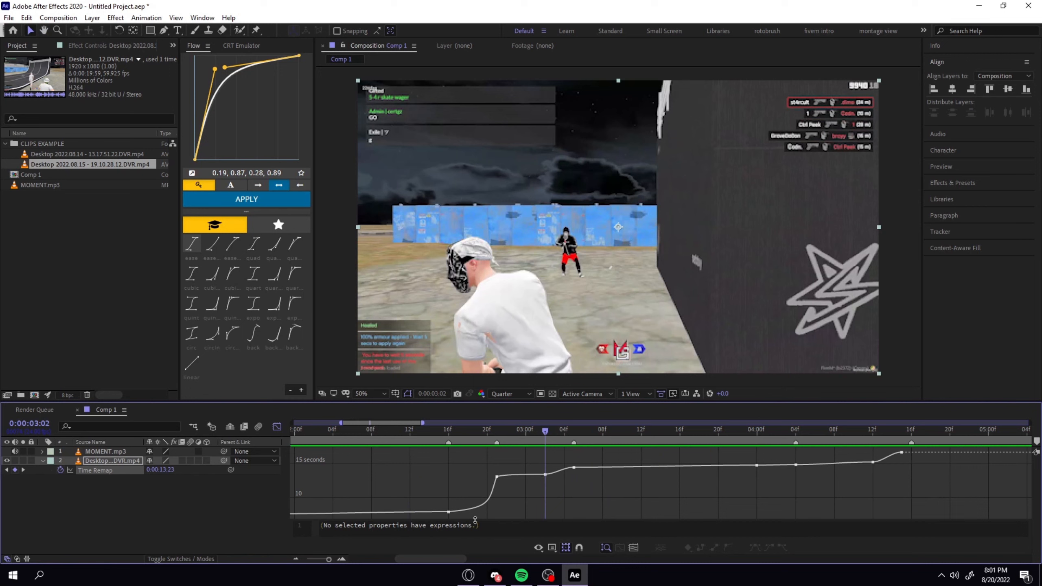
left_click_drag(427, 515, 500, 475)
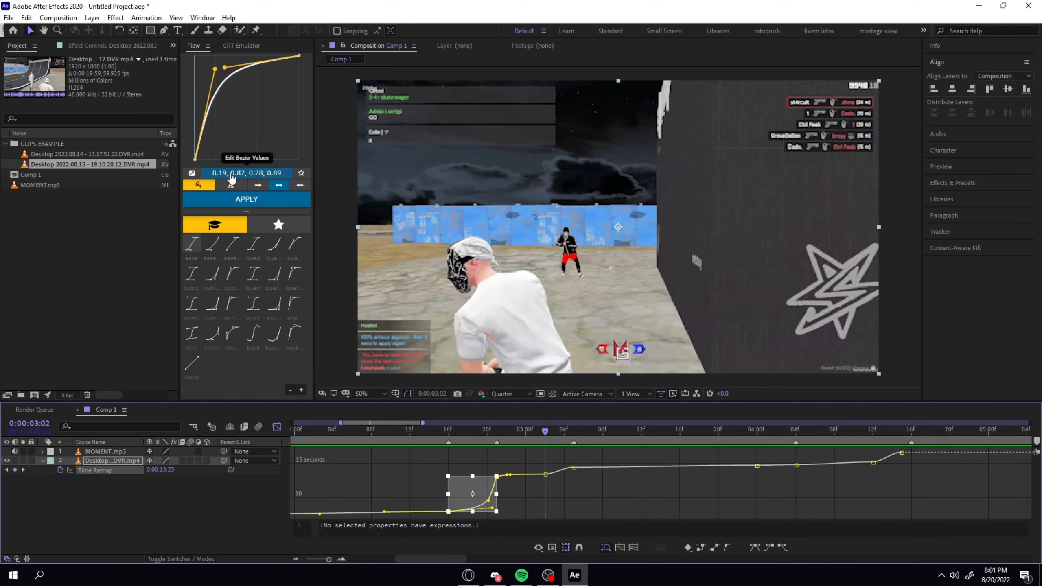
left_click(192, 173)
left_click(553, 477)
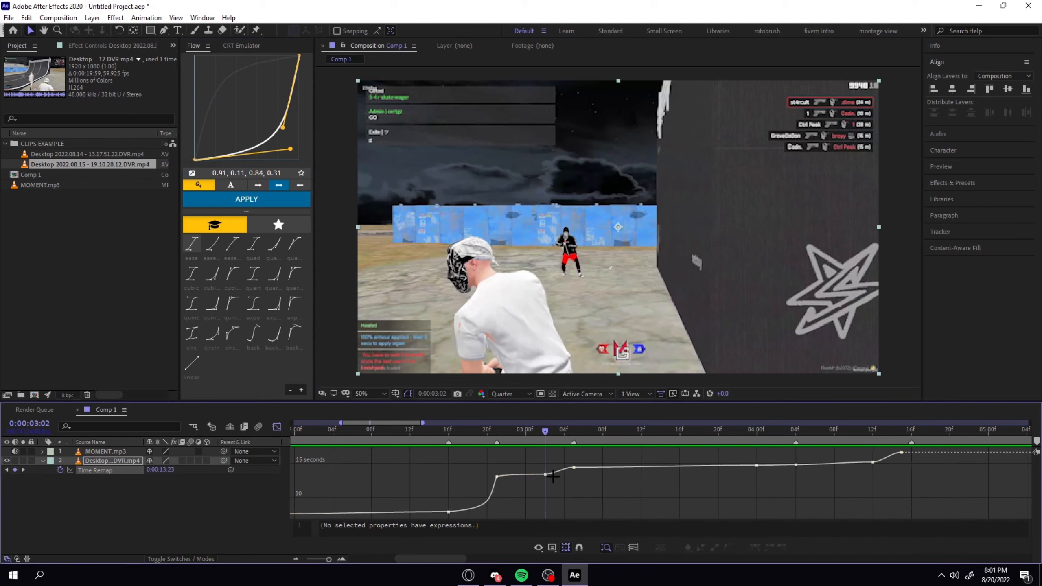
left_click(554, 476)
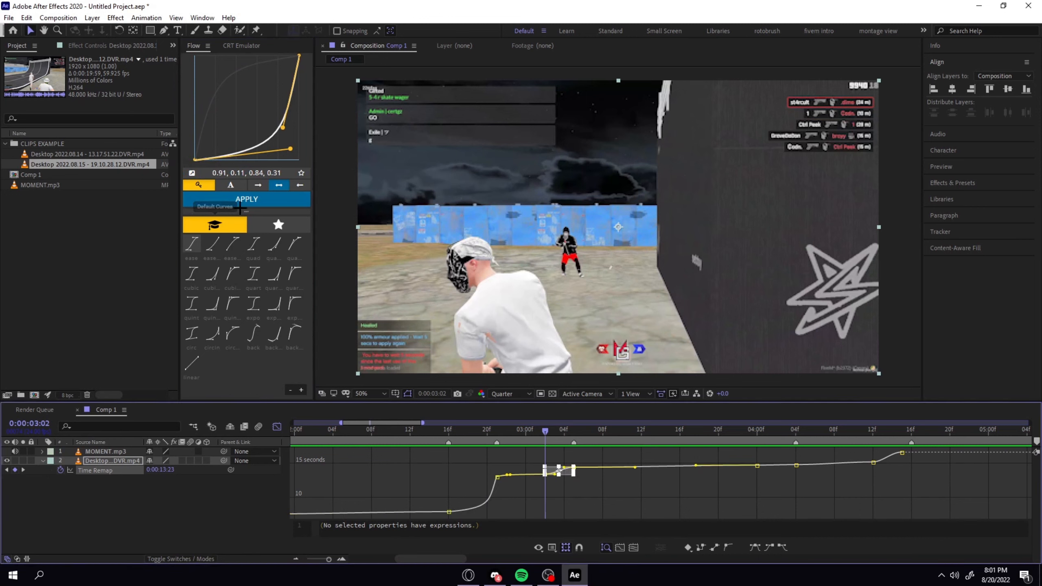
left_click(247, 201)
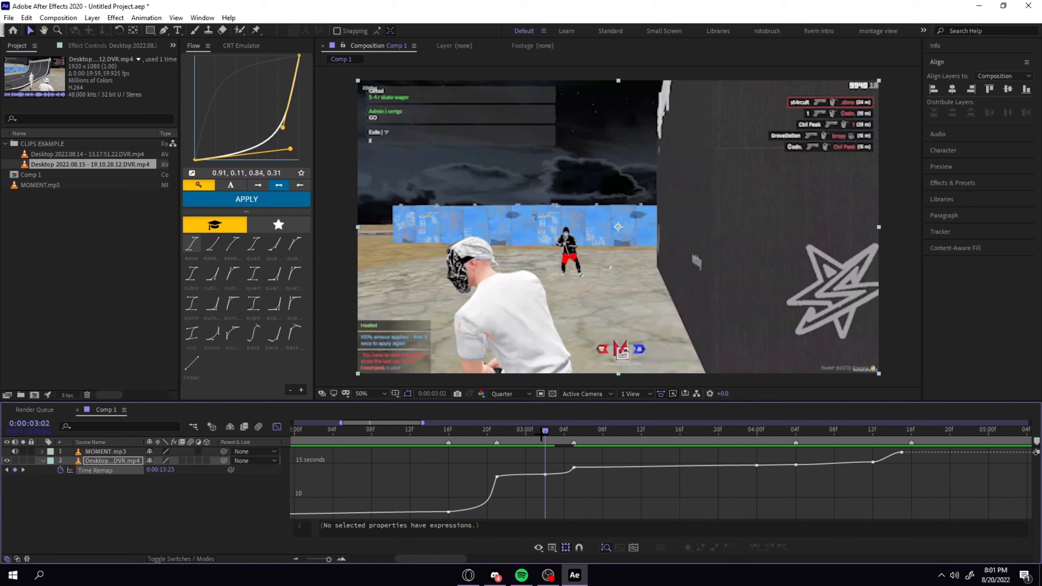
Preview the ramp from about 0:00:02:22 and park the playhead on the keyframe at 0:00:03:05.
left_click(507, 430)
key("space")
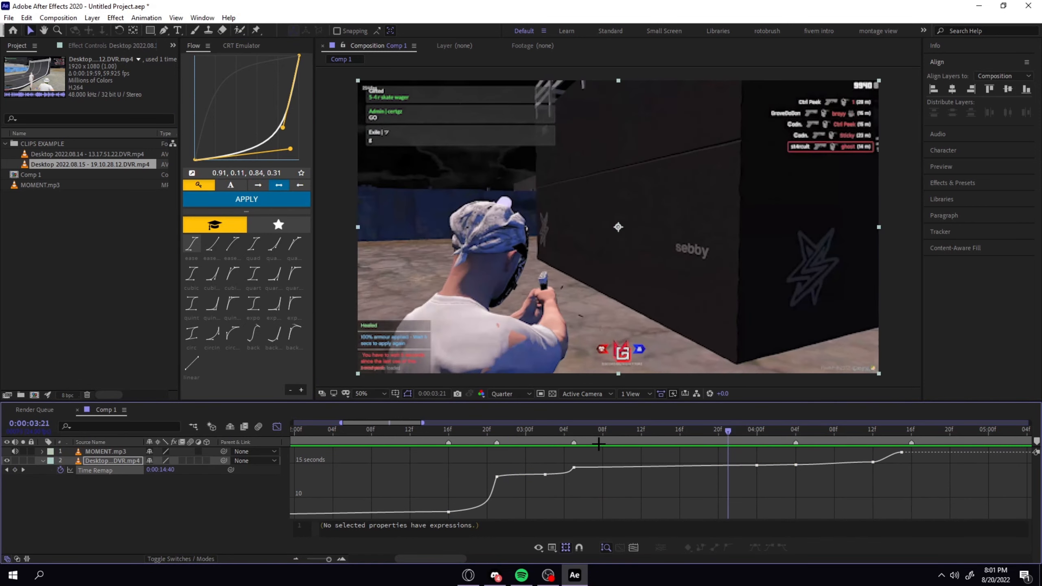
left_click(574, 432)
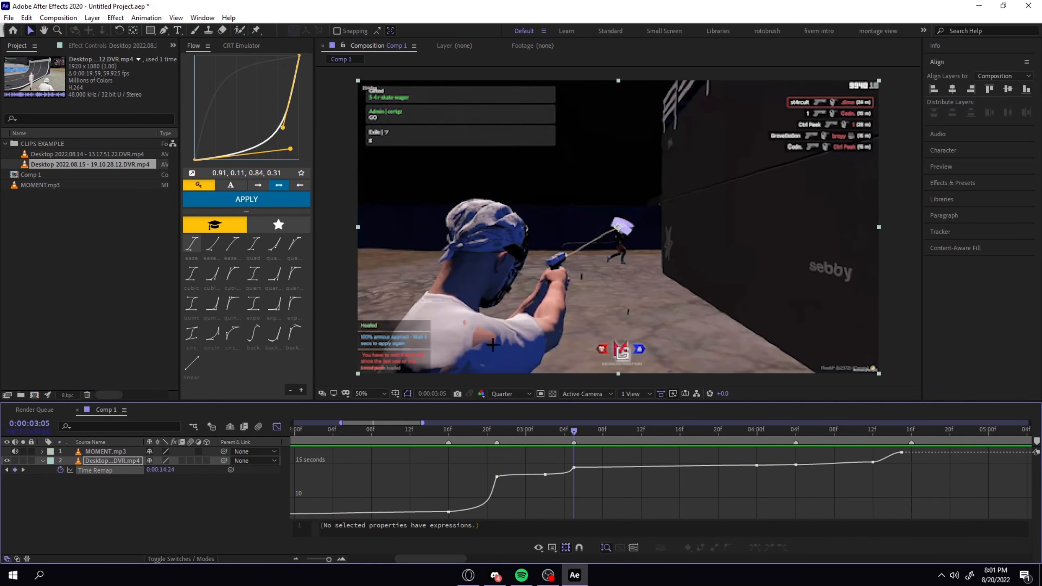
Adjust the Flow curve to 0.91, 0.11, 0.33, 0.86 and apply it to the segment between 0:00:03:02 and 0:00:03:05.
left_click_drag(283, 128, 230, 70)
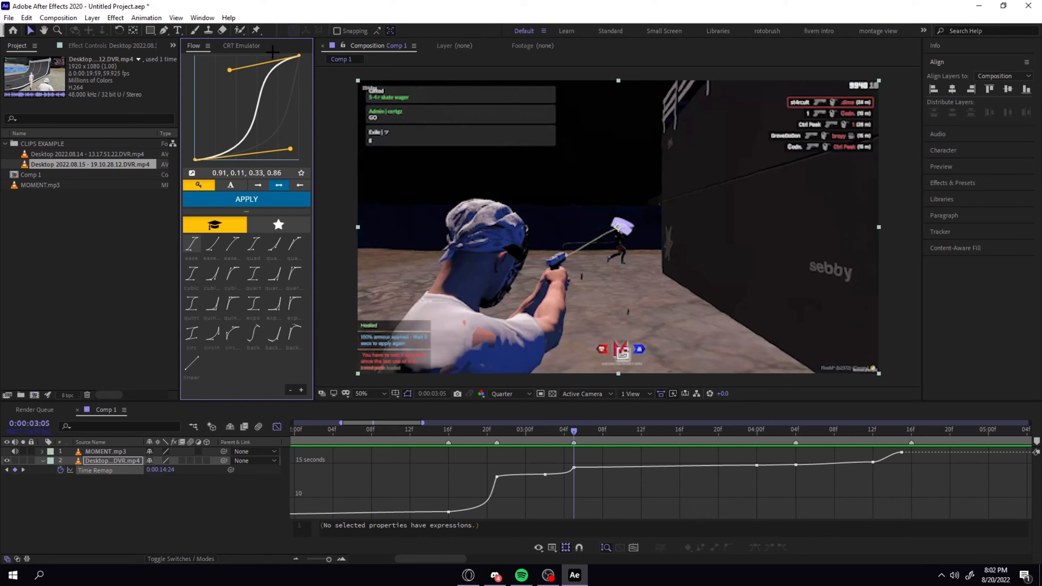
left_click(564, 473)
left_click(230, 200)
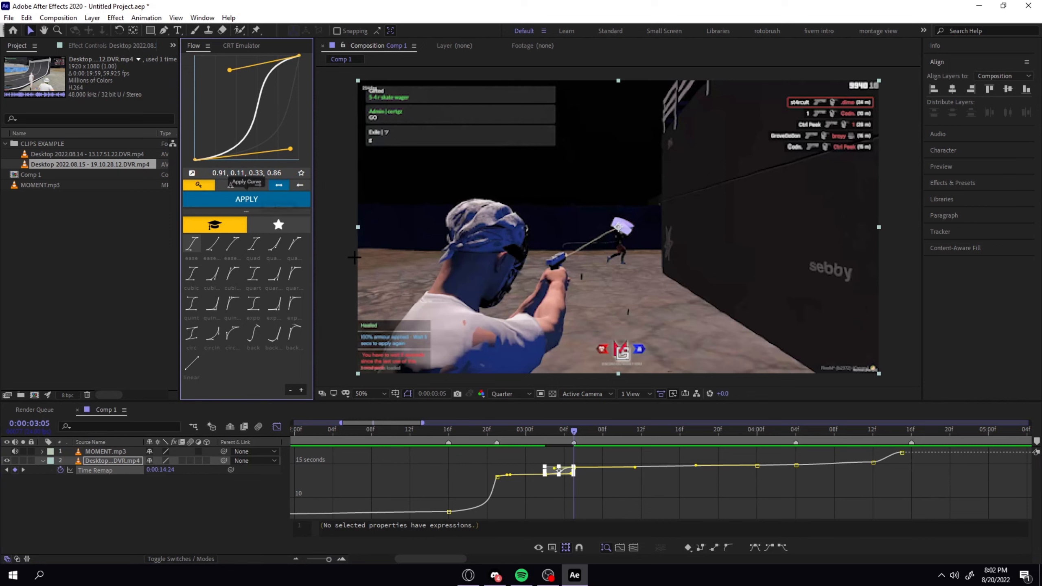
Deselect the keyframes and preview the reshaped speed ramps from 0:00:02:15.
left_click(672, 514)
left_click_drag(573, 431, 439, 430)
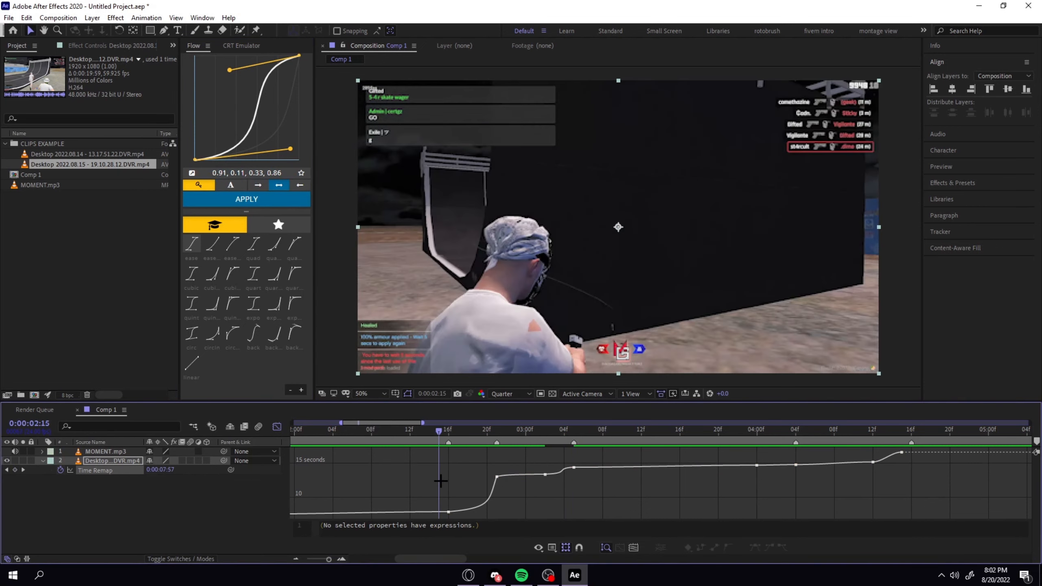
key("space")
key("space")
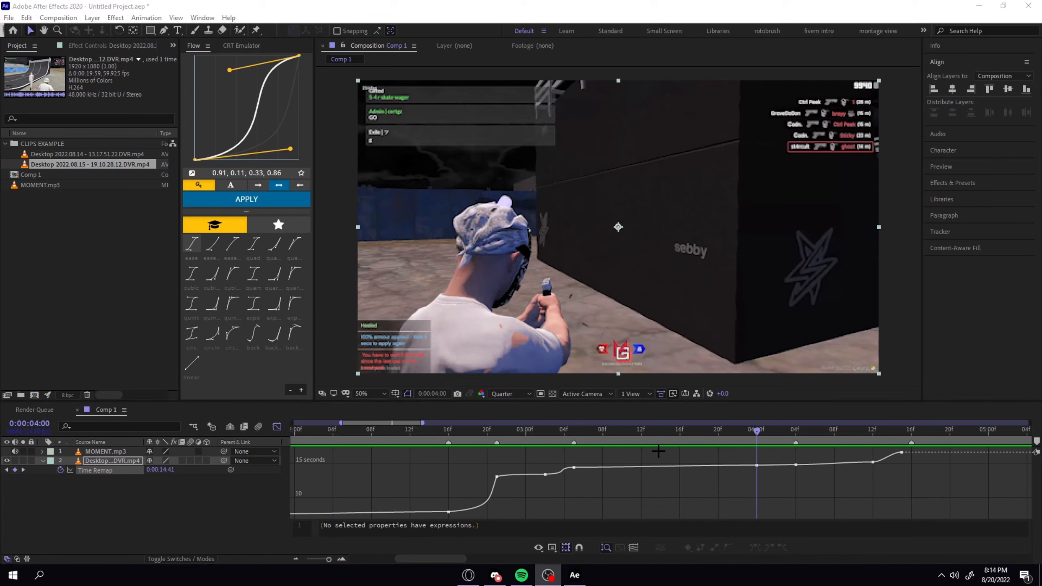
Return to 0:00:00:00 and switch the timeline from the Graph Editor back to layer bars showing all Time Remap keyframes.
left_click_drag(650, 430, 275, 428)
left_click(277, 426)
left_click(407, 493)
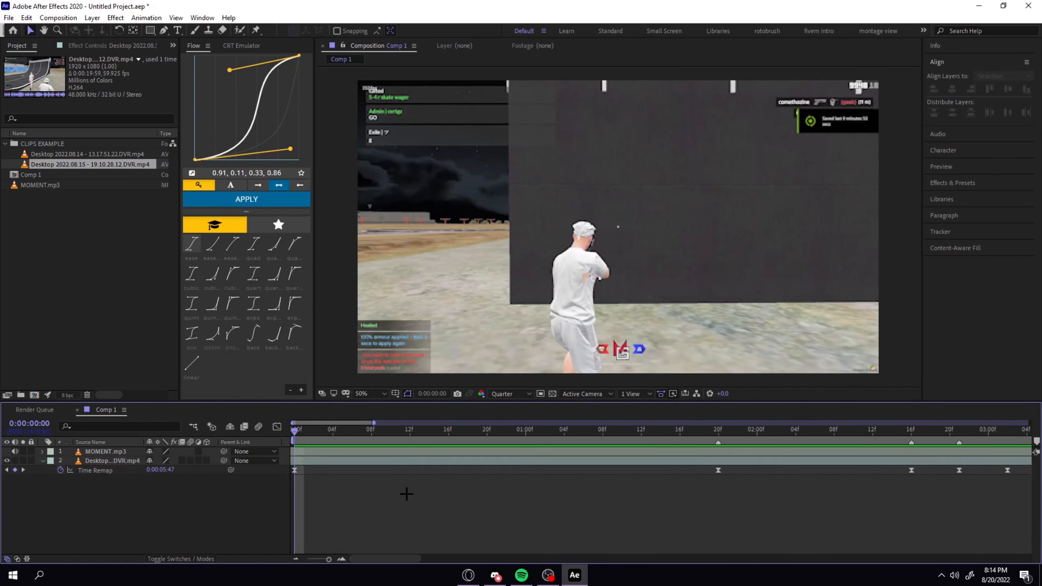
key("minus")
key("minus")
Preview the clip from the start and scrub through the section between 0:00:03:05 and 0:00:03:23.
key("space")
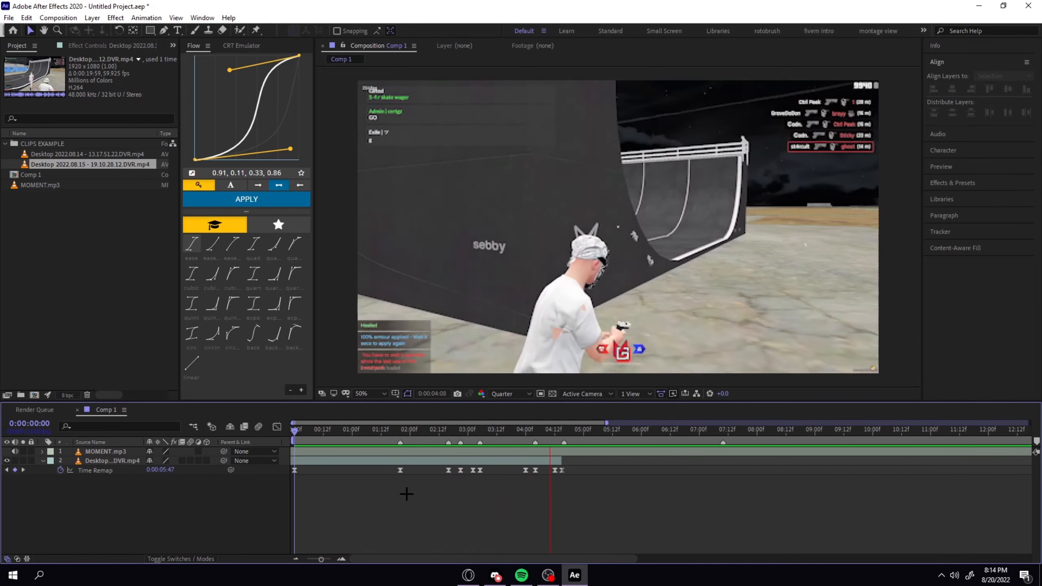
key("space")
left_click(481, 436)
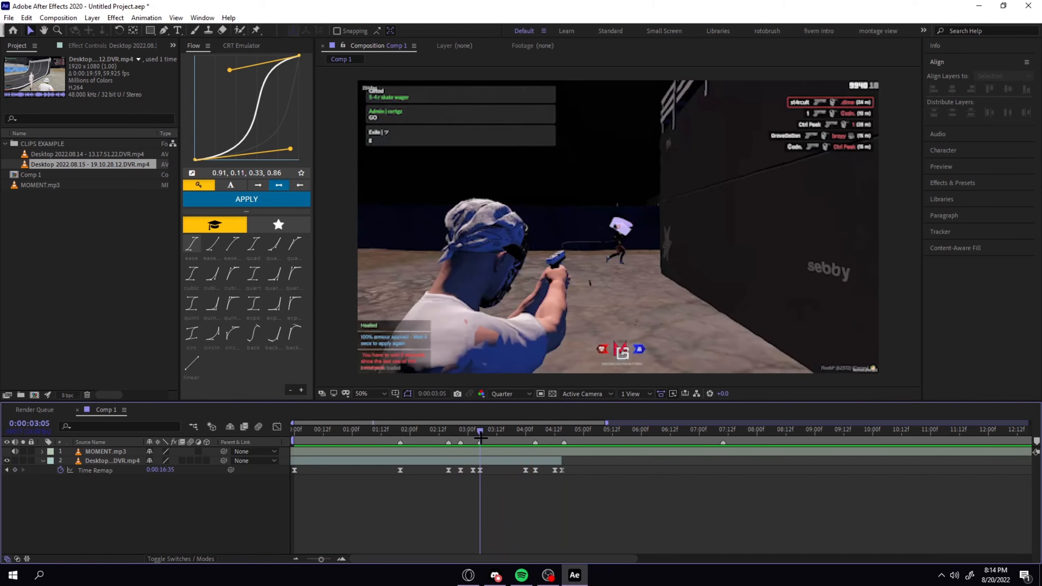
left_click_drag(481, 439, 524, 438)
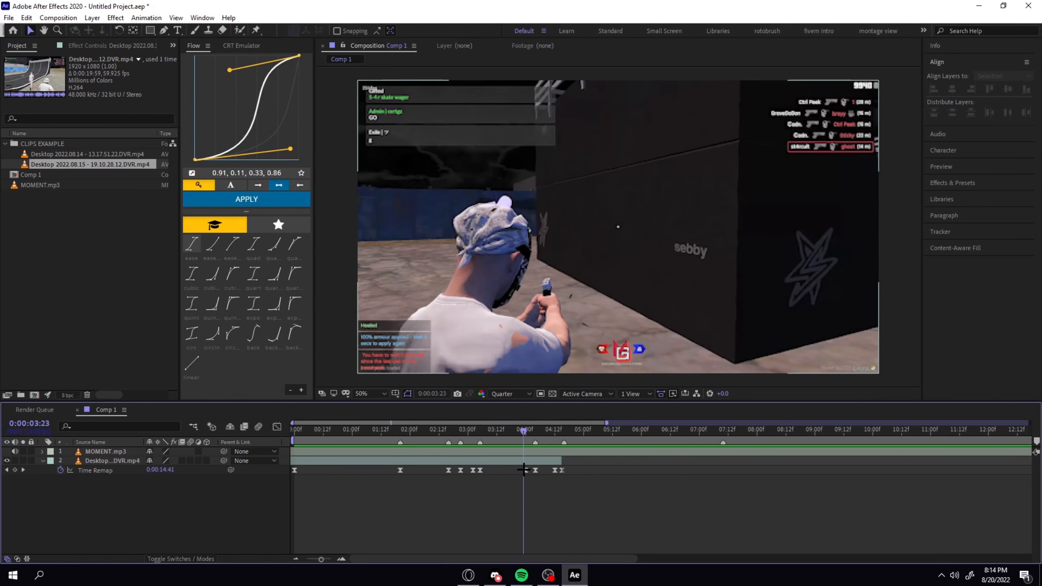
In the Graph Editor, set the Flow curve to 0.91, 0.11, 0.76, 0.42 and apply it to the segment from 0:00:03:05 to 0:00:04:00.
left_click(526, 470)
left_click(277, 427)
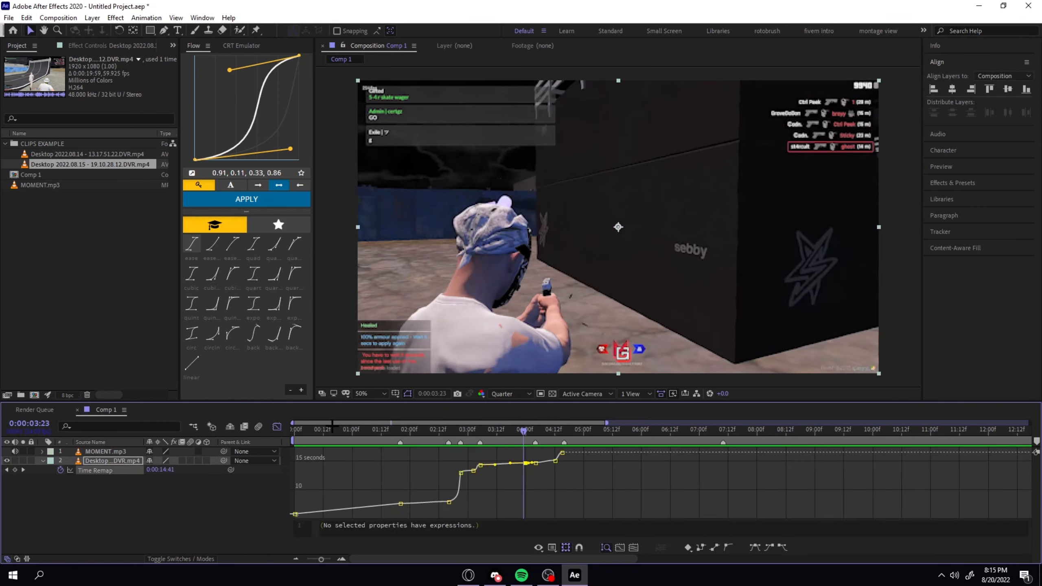
left_click(506, 465)
left_click_drag(230, 70, 275, 119)
key("Page_Up")
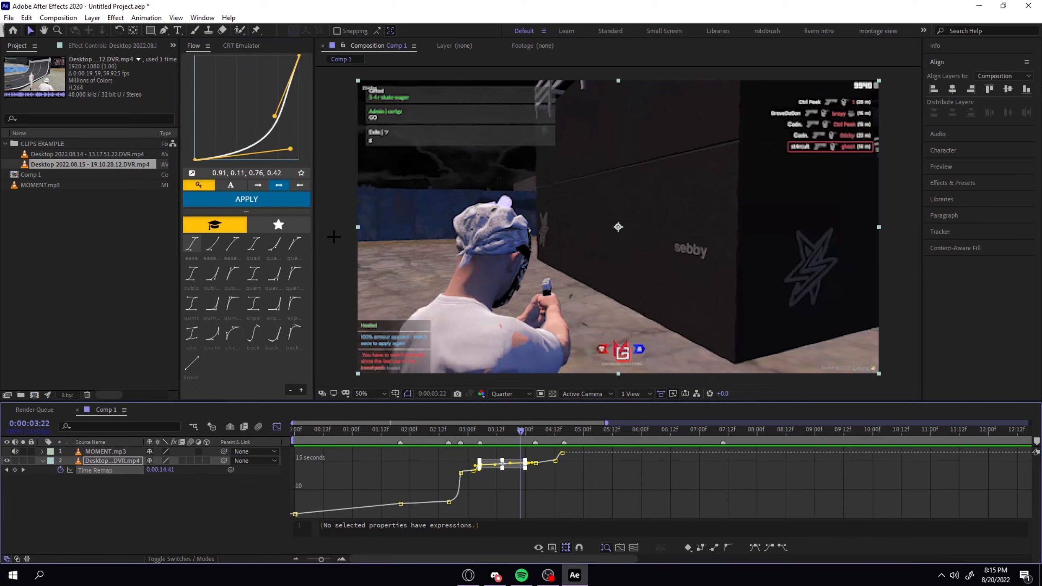
key("Page_Up")
key("Page_Up")
key("Page_Up")
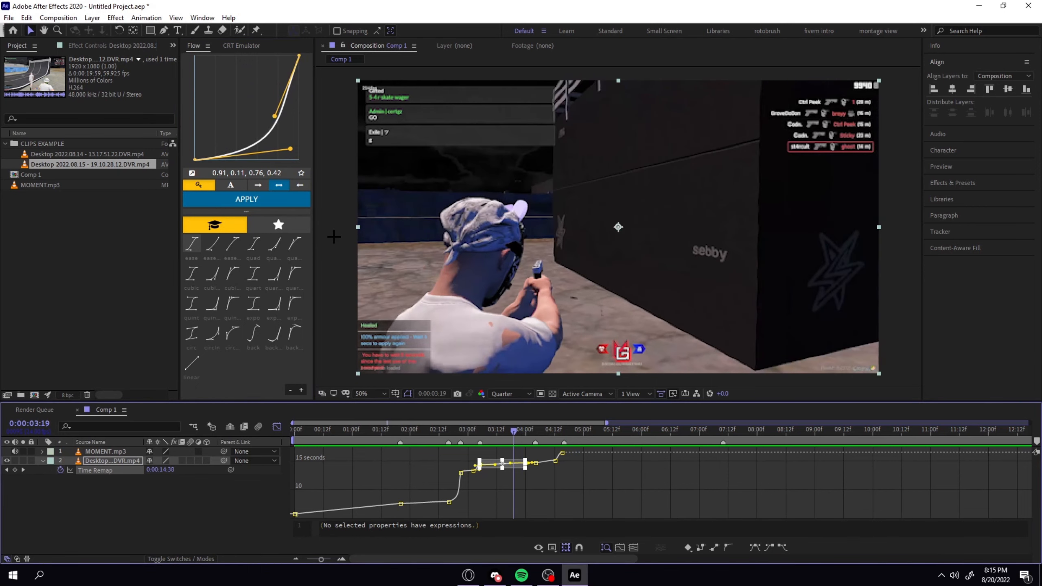
left_click(271, 200)
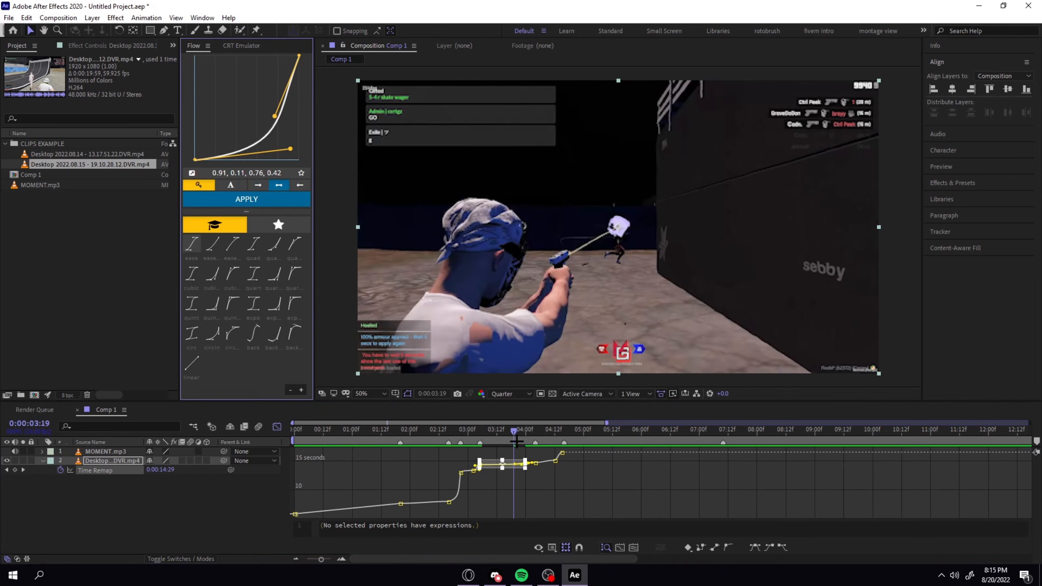
Deselect the keyframes and preview the reshaped ramp from 0:00:03:00 through the end of the clip.
left_click_drag(513, 432, 487, 432)
left_click(522, 505)
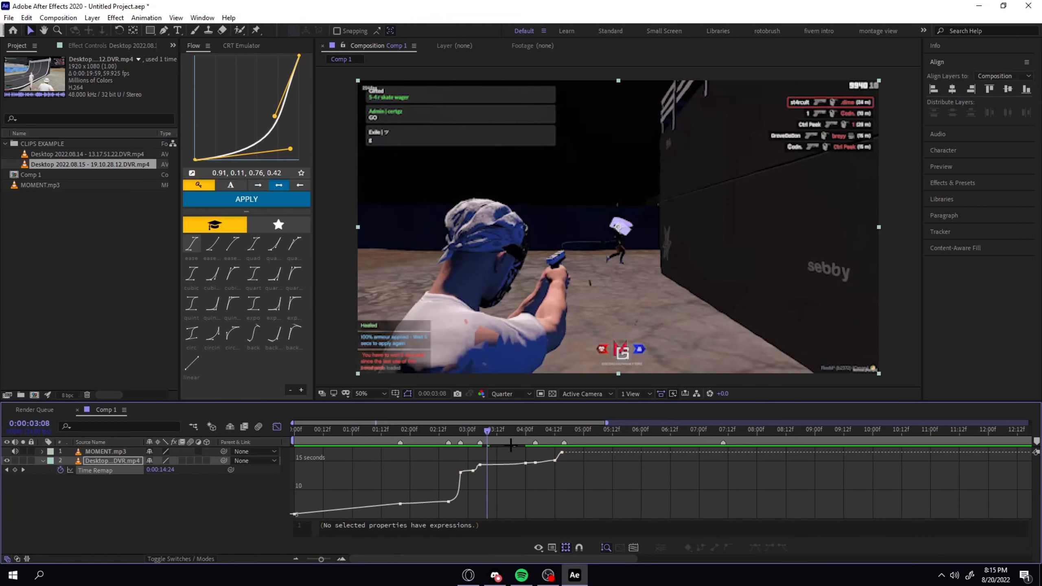
left_click(468, 430)
key("space")
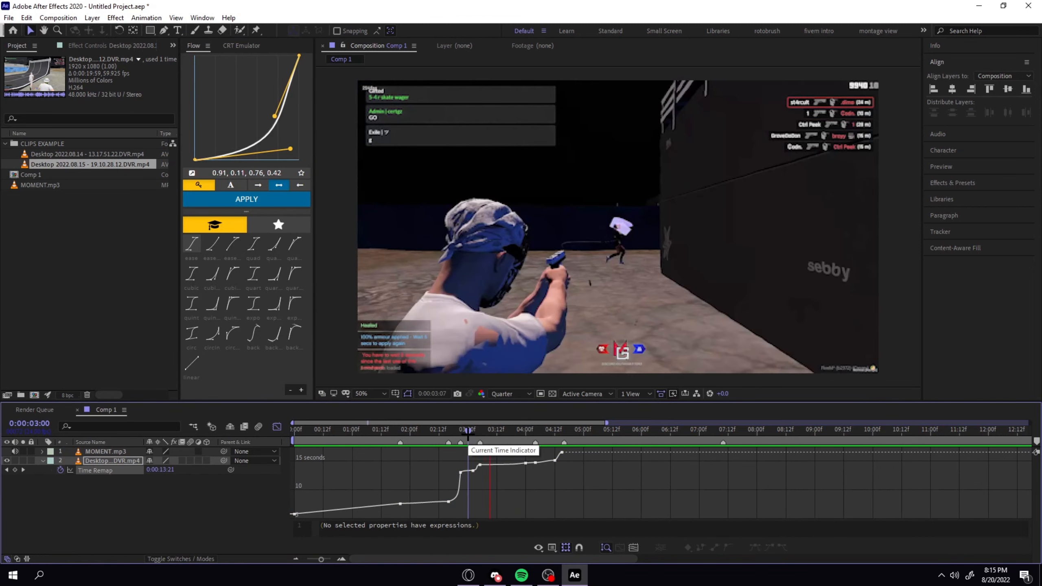
left_click(504, 430)
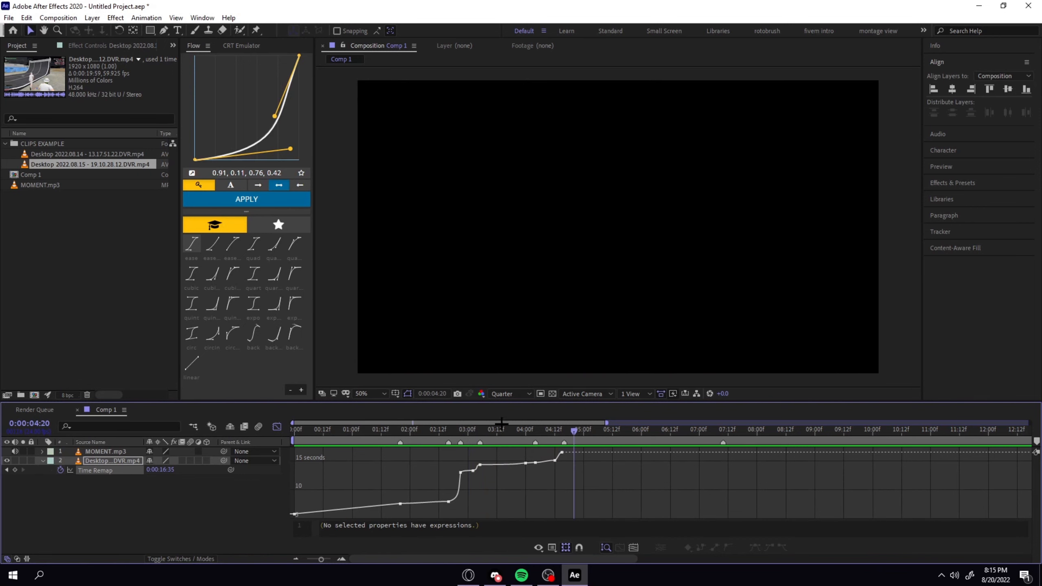
left_click(578, 434)
Apply a Flow curve of 0.28, 0.85, 0.36, 0.90 to the Time Remap segment between 0:00:04:04 and 0:00:04:12.
left_click(551, 434)
left_click(546, 461)
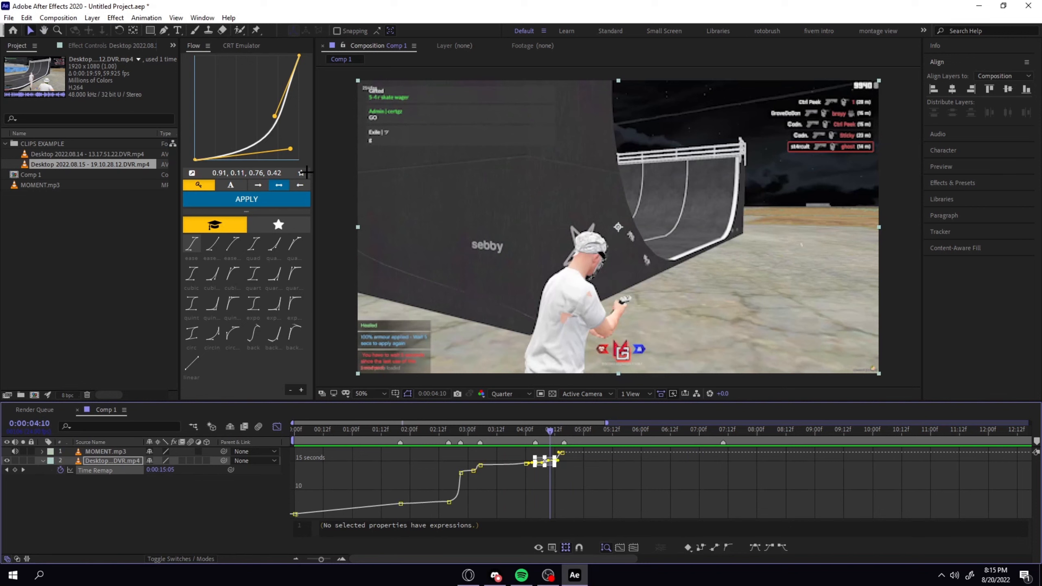
left_click_drag(290, 149, 219, 95)
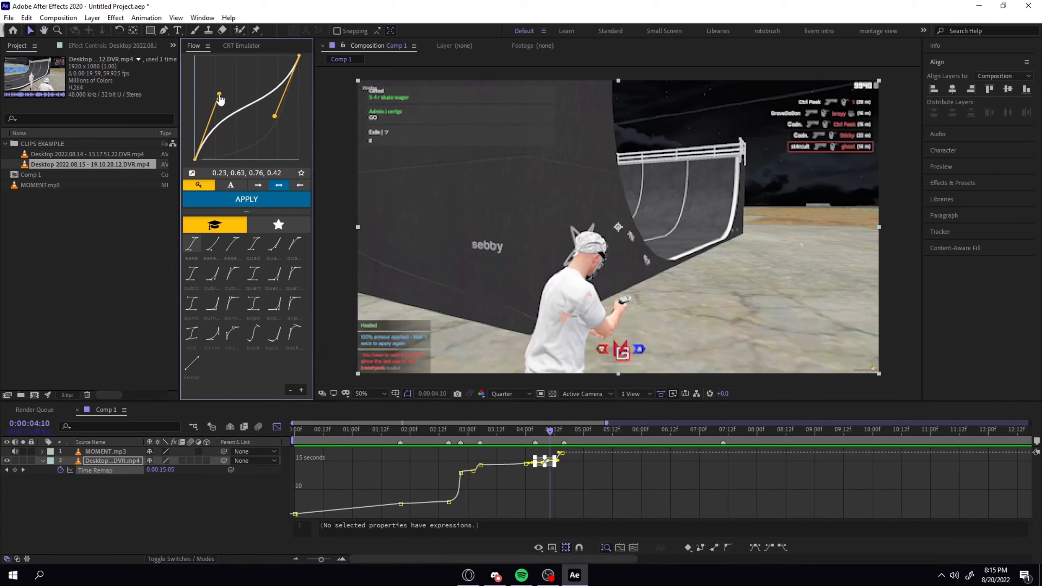
left_click_drag(275, 117, 235, 71)
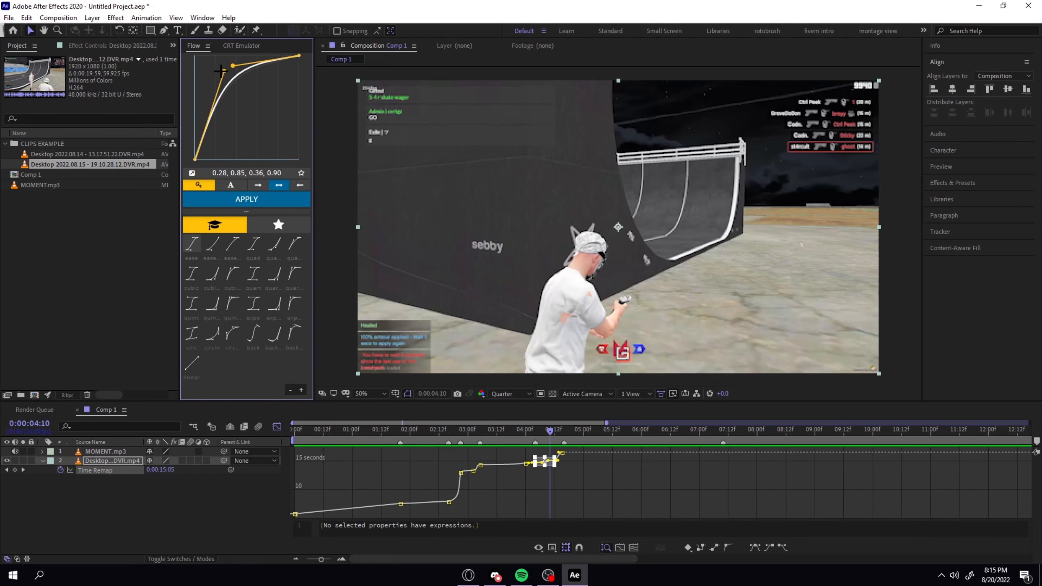
left_click(246, 199)
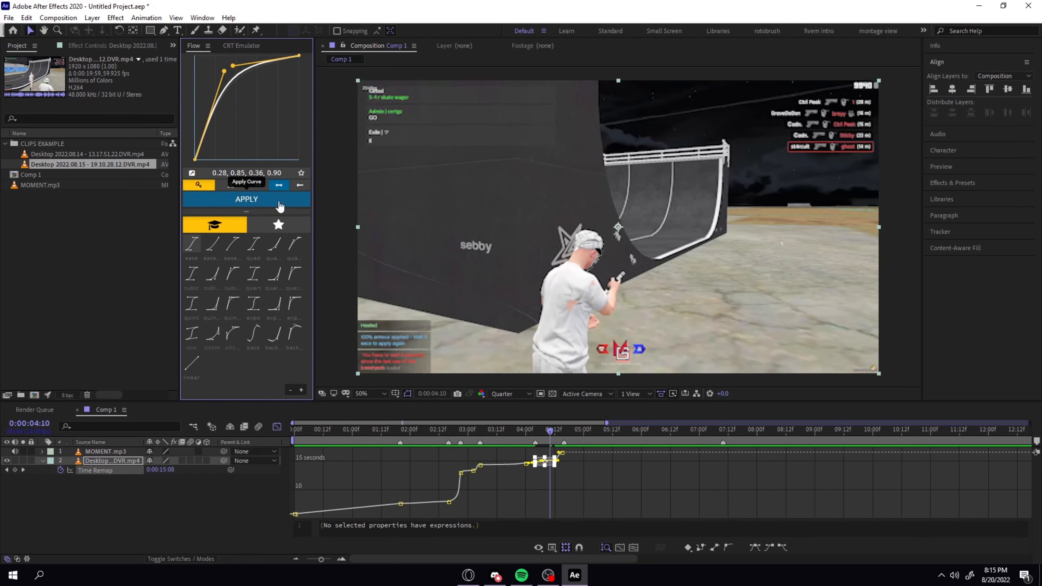
Deselect the keyframes and preview the clip's ending from 0:00:03:22.
left_click(647, 486)
left_click_drag(553, 436, 531, 451)
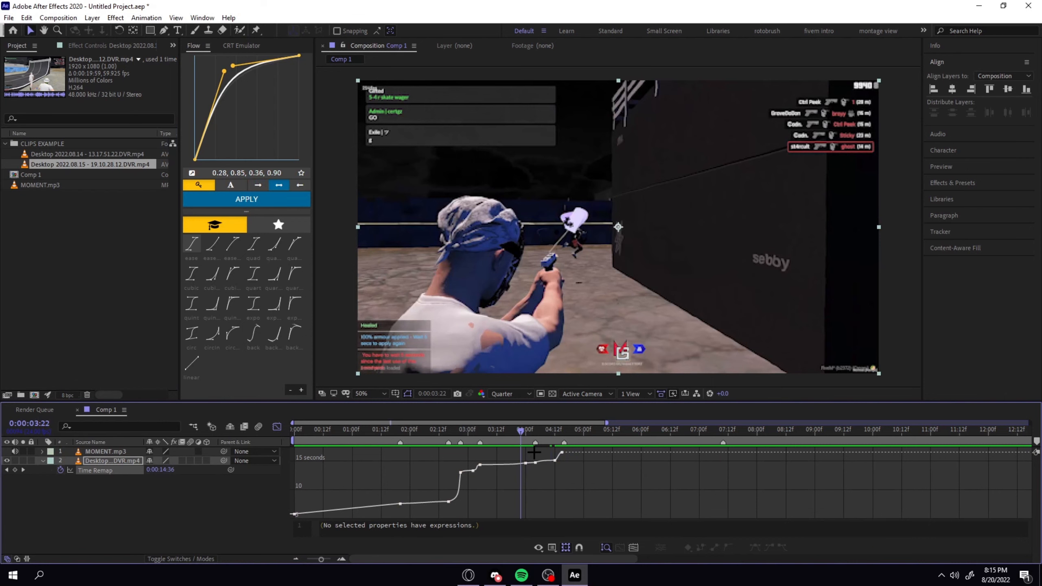
key("space")
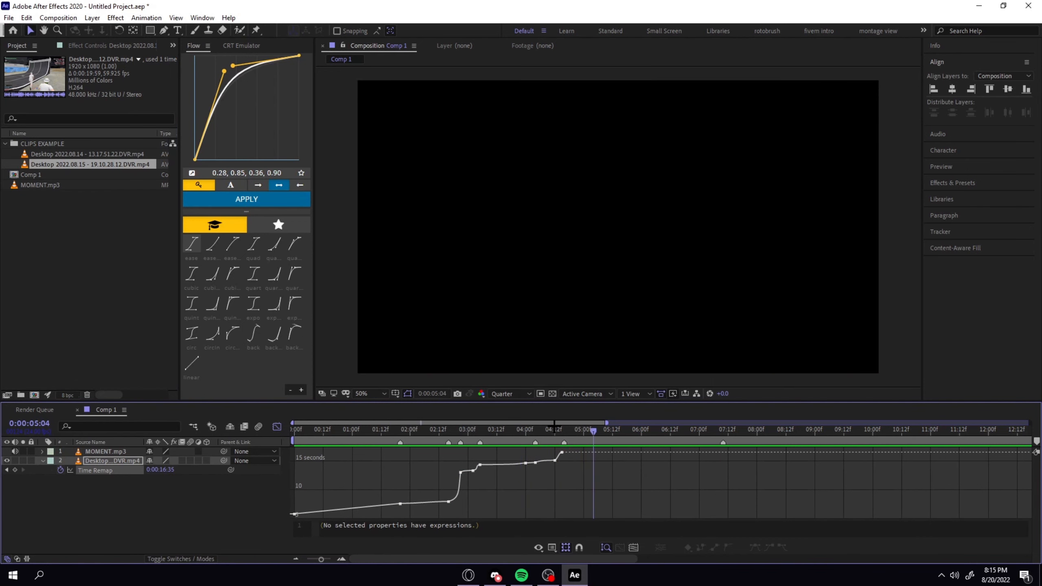
key("space")
Read the Flow curve from the steep segment between 0:00:02:16 and 0:00:02:21 and apply it to the last segment, 0:00:04:12 to 0:00:04:15.
left_click(556, 461)
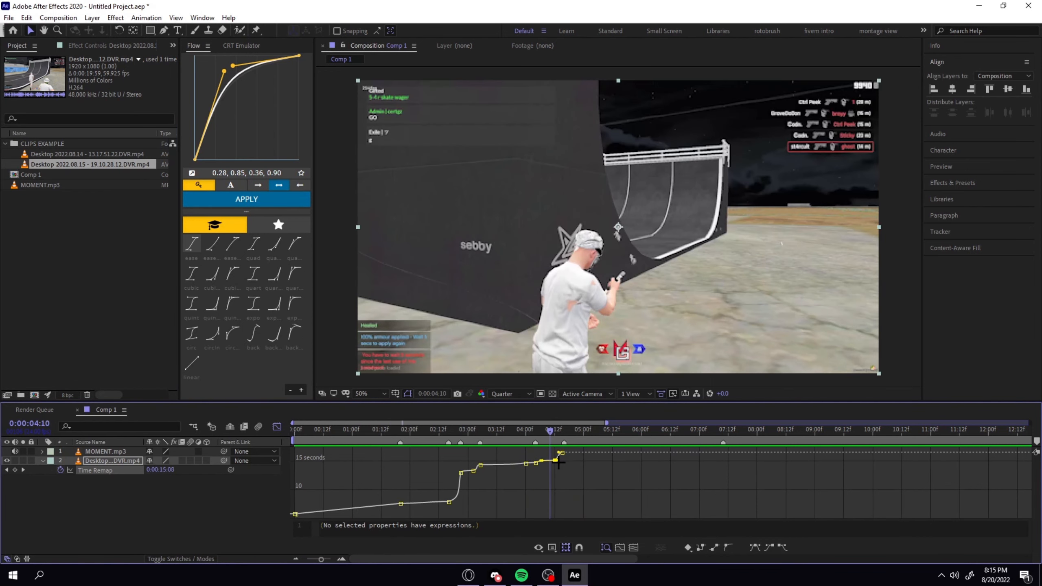
scroll(558, 462, "up", 2)
left_click(558, 433)
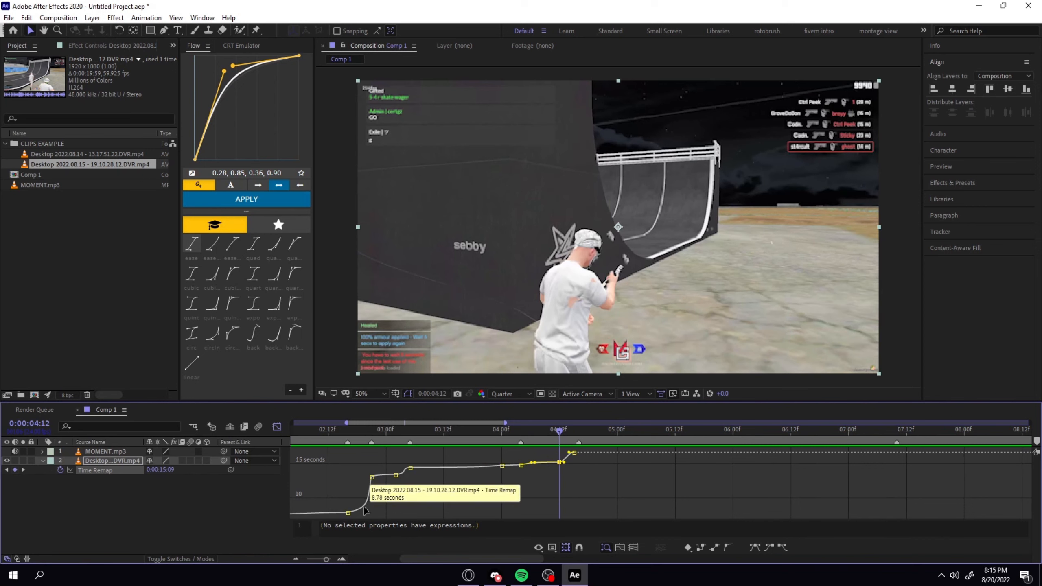
left_click_drag(375, 473, 343, 517)
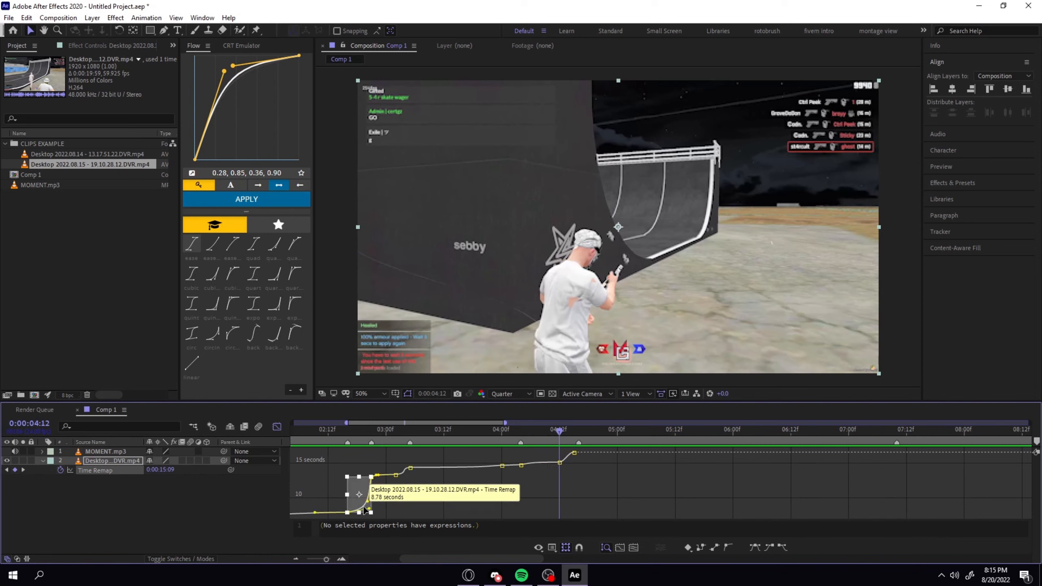
left_click(192, 174)
left_click(568, 457)
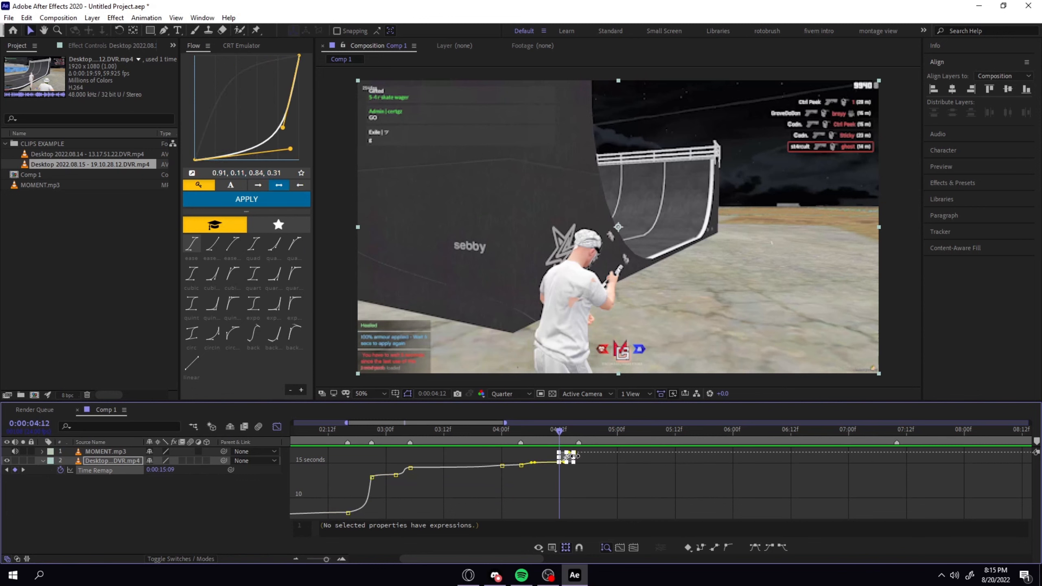
left_click(271, 199)
left_click(690, 492)
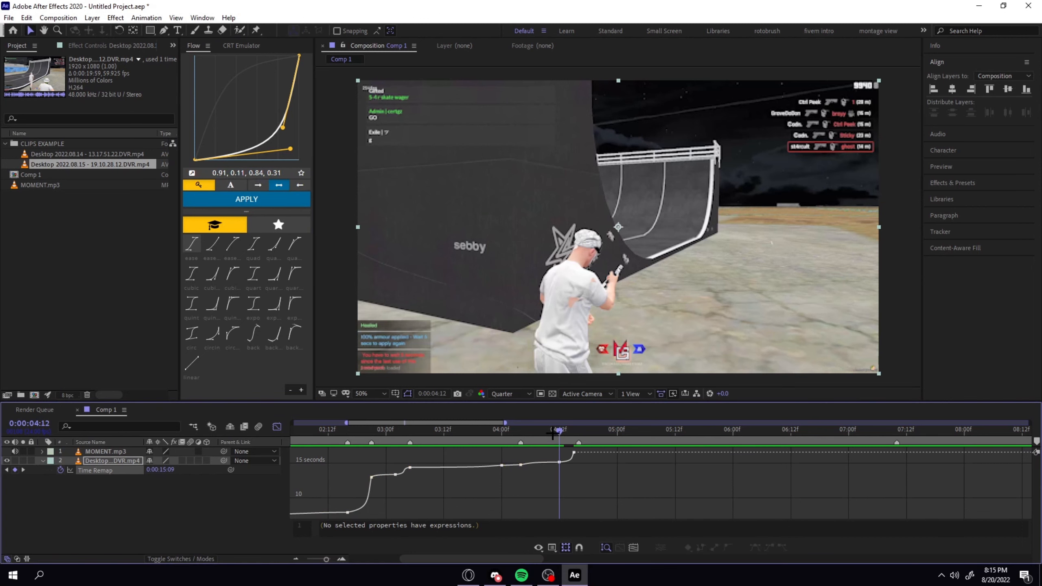
Preview the final speed ramp from about 0:00:04:05 and check the frames at the clip's end.
left_click_drag(559, 432, 526, 442)
key("space")
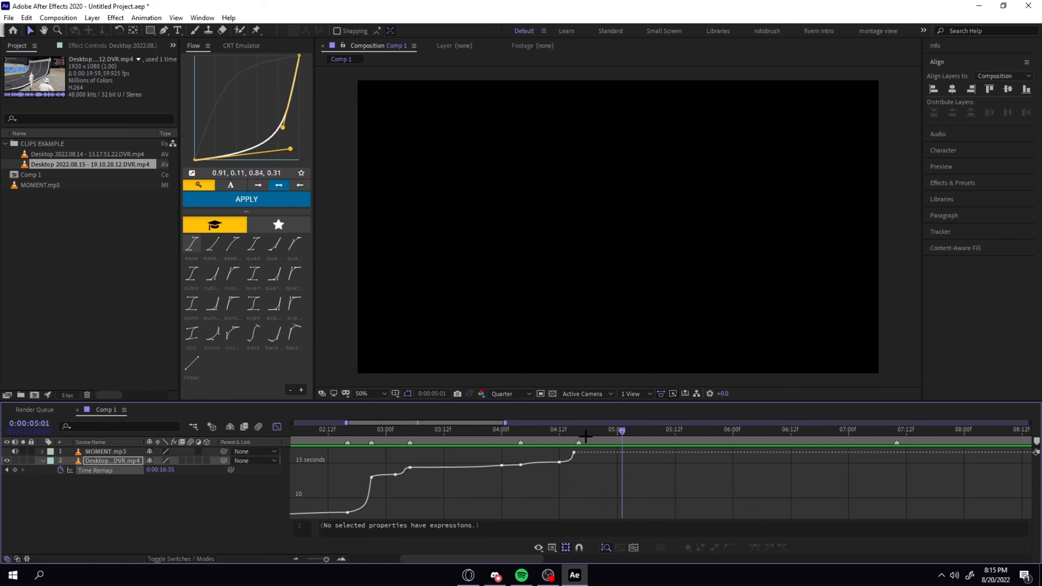
left_click(573, 441)
left_click(571, 441)
key("Page_Down")
Switch the timeline back to layer bars, show the full composition and preview the whole clip from 0:00:00:00.
left_click(277, 426)
key("Home")
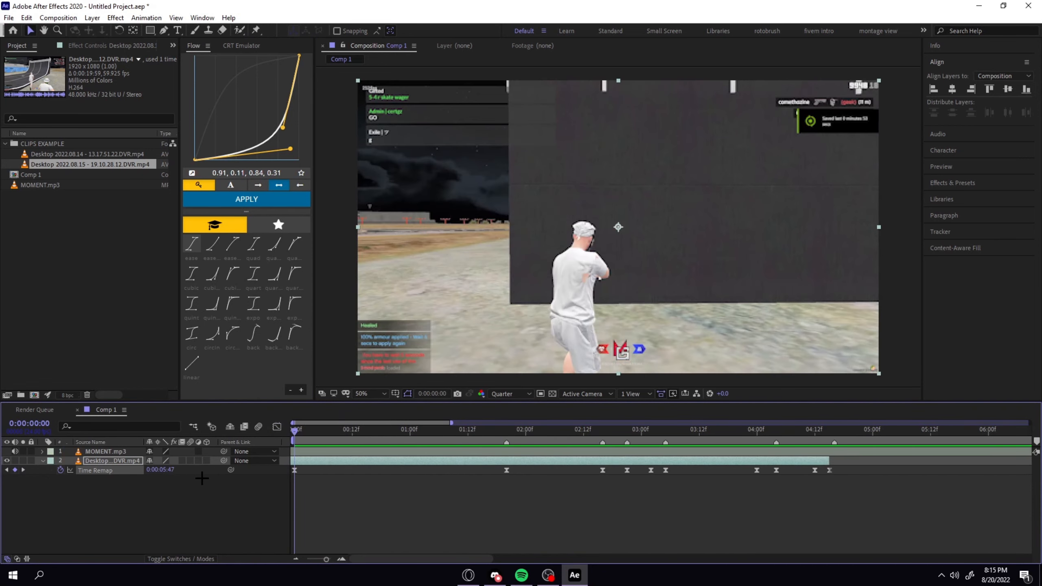
key("minus")
key("minus")
key("minus")
key("minus")
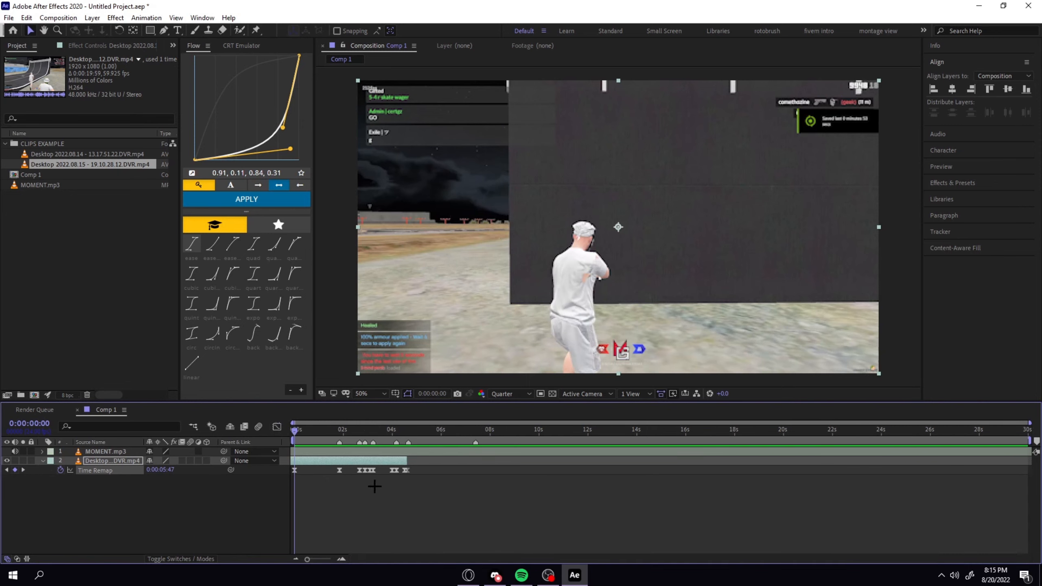
left_click(379, 515)
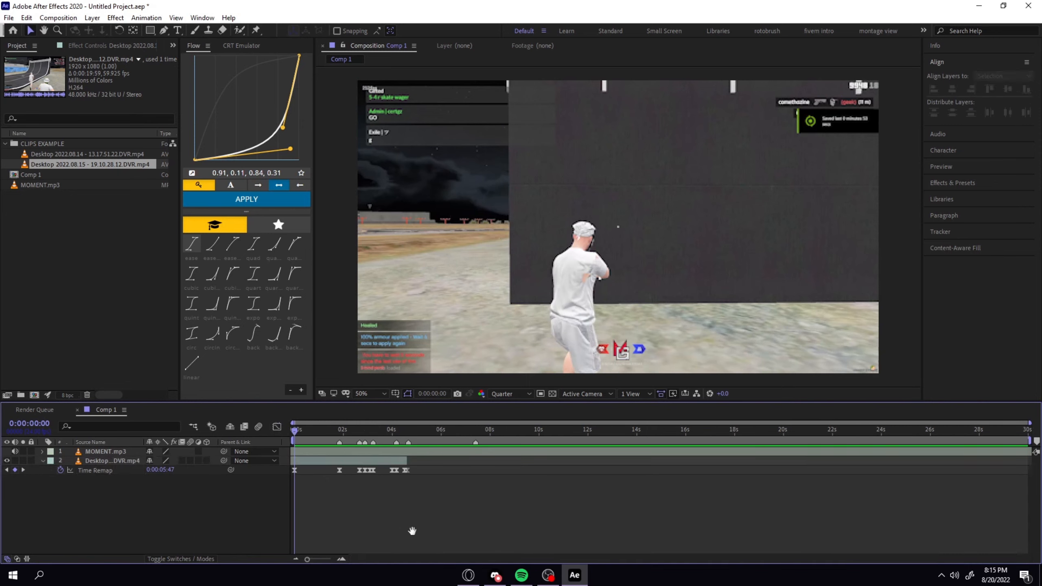
key("space")
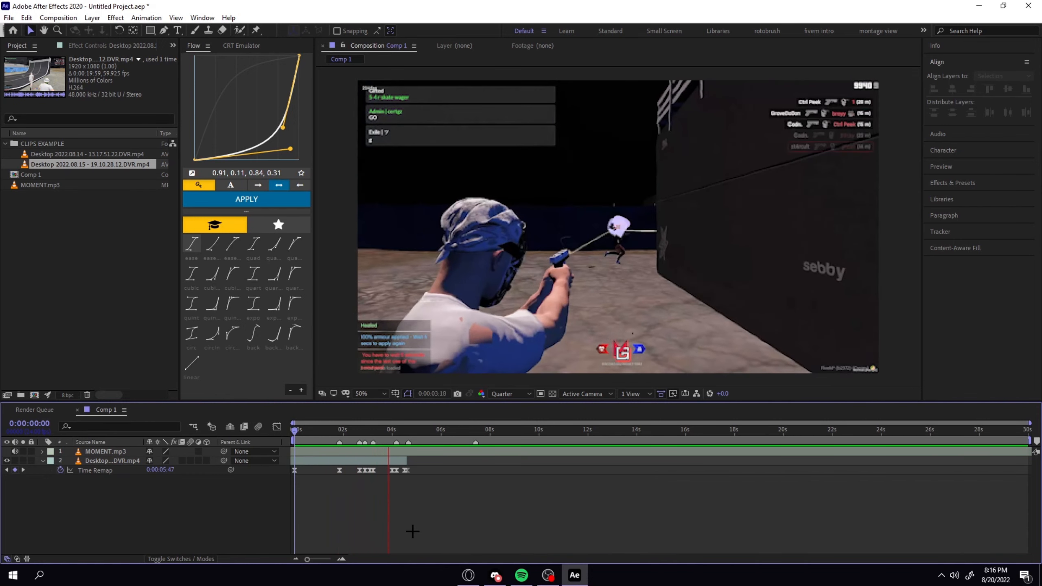
key("space")
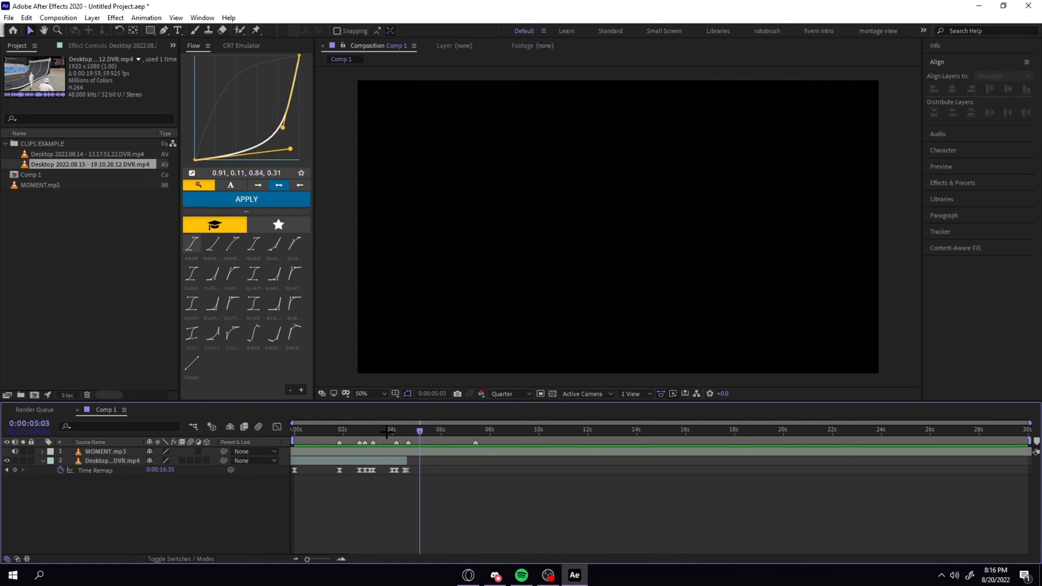
Adjust the Flow curve to 0.87, 0.22, 0.84, 0.31 and apply it to the segment between 0:00:03:05 and 0:00:04:00.
left_click_drag(386, 432, 373, 431)
key("=")
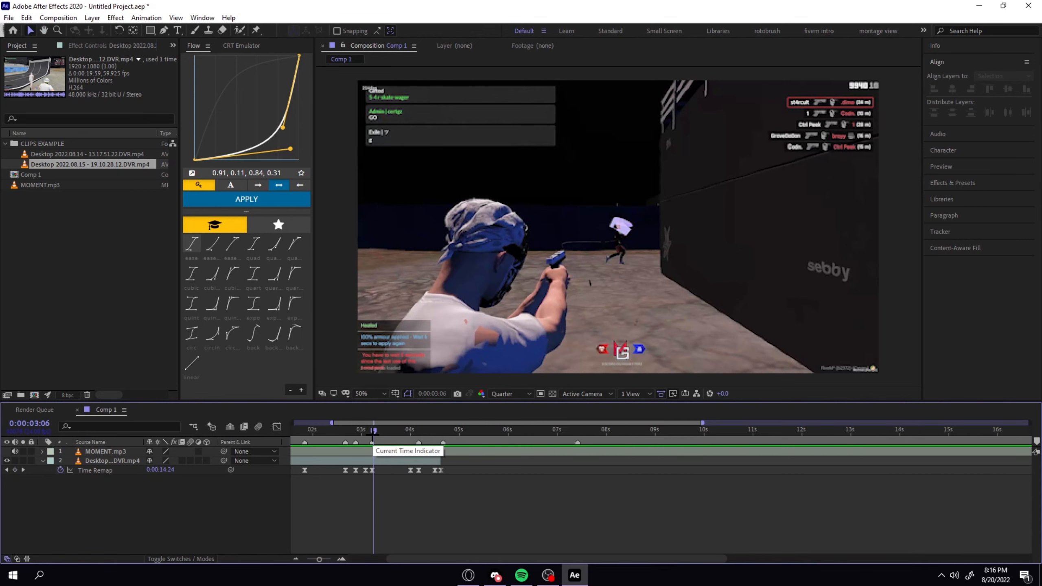
left_click(372, 468)
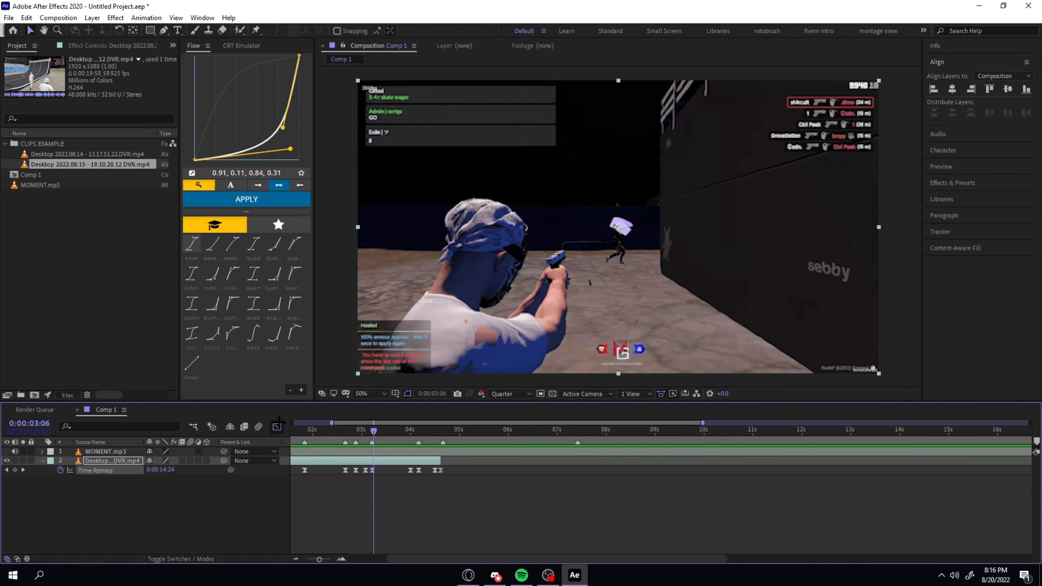
key("shift+F3")
key("=")
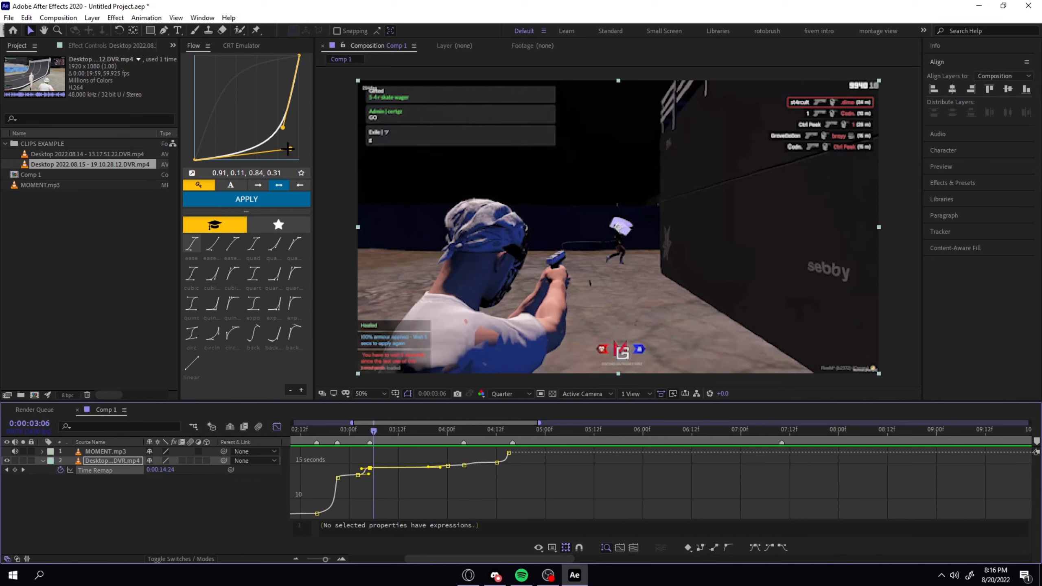
left_click_drag(289, 149, 285, 138)
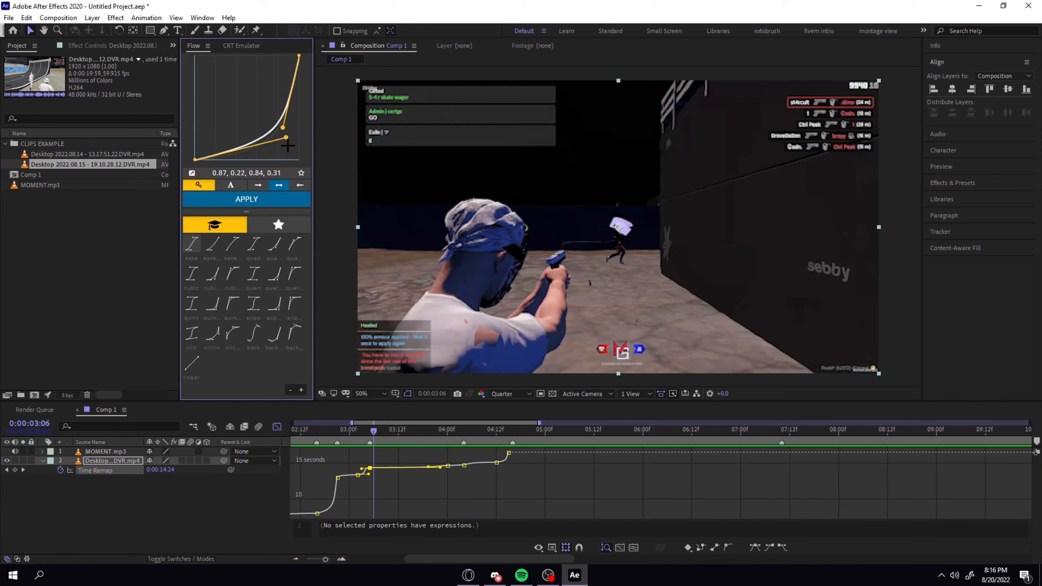
left_click(448, 467, "shift")
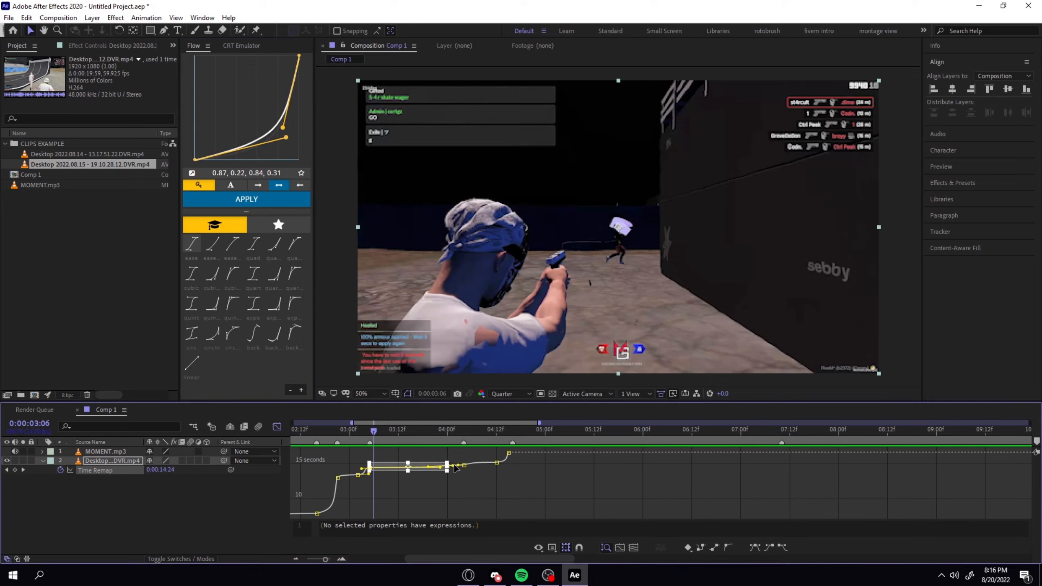
left_click(254, 203)
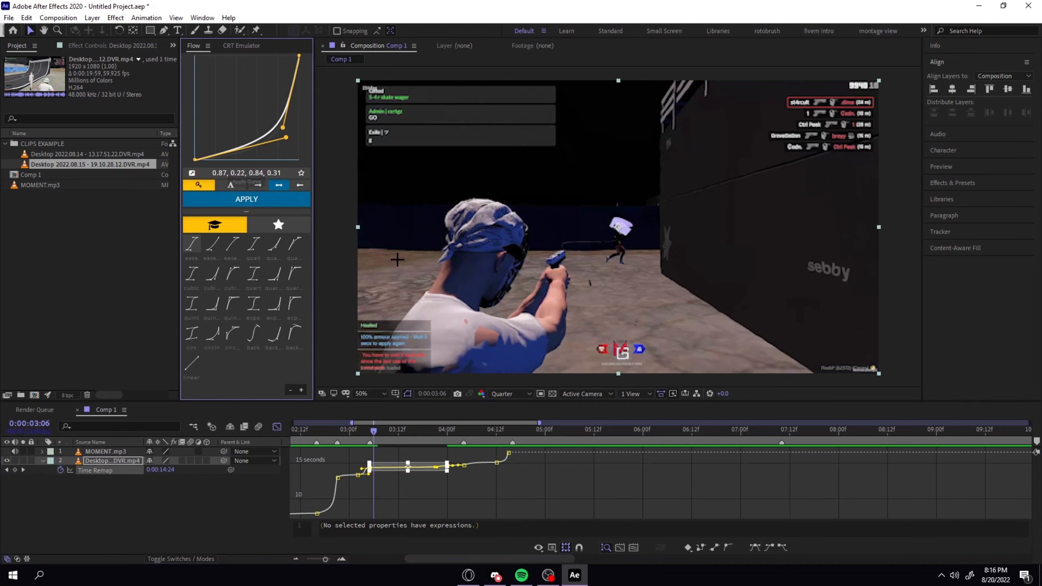
Deselect the keyframes and preview the adjusted ramps from 0:00:02:20 past the end of the clip.
left_click(520, 528)
left_click(446, 452)
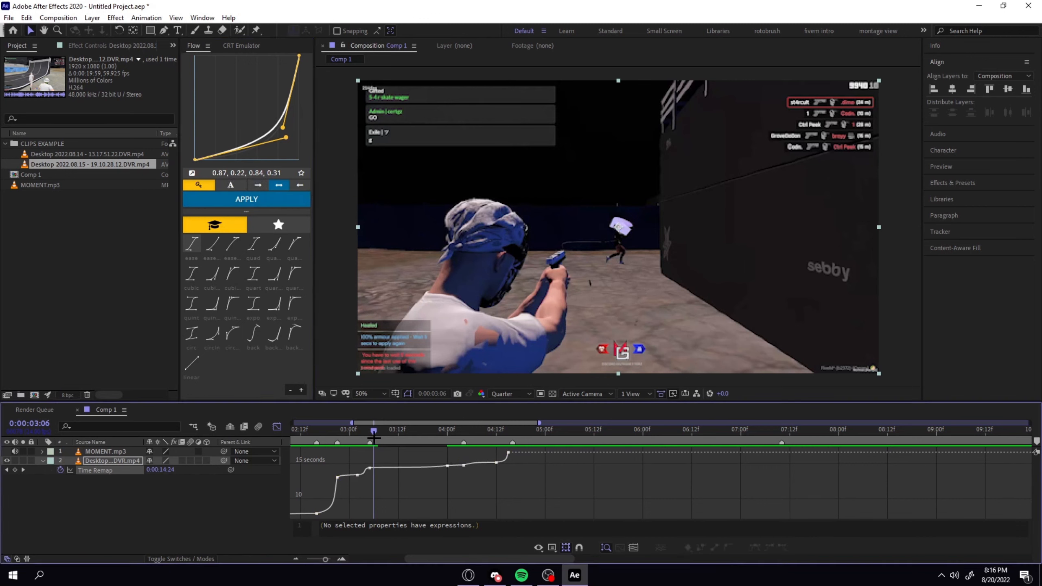
left_click_drag(373, 439, 333, 436)
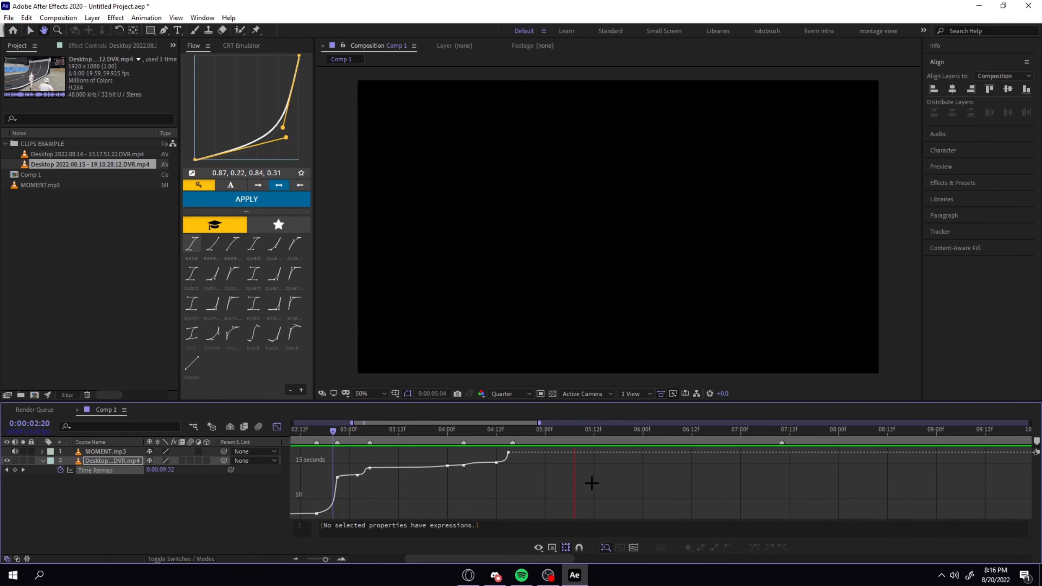
key("space")
Return the timeline to layer bars, place the playhead at the clip's end at 0:00:04:15 and show the full composition length.
left_click(276, 427)
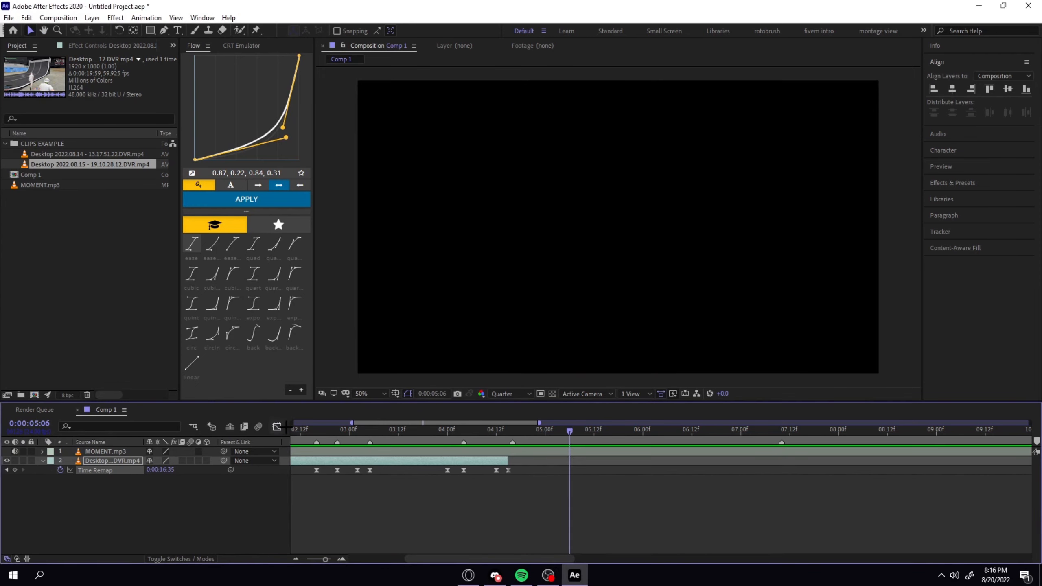
left_click(508, 430)
left_click(538, 496)
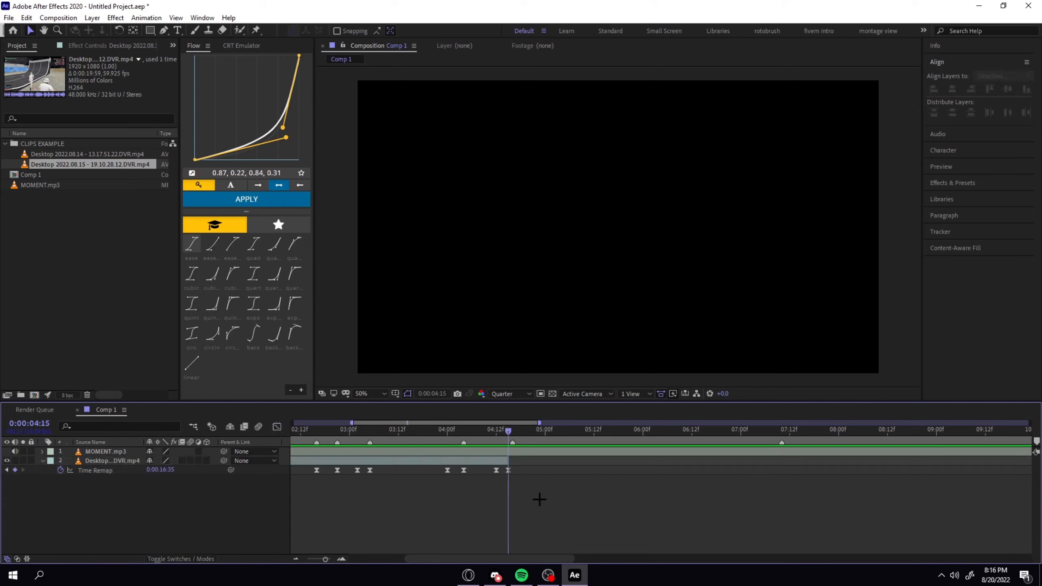
scroll(539, 498, "down", 5)
scroll(539, 500, "down", 3)
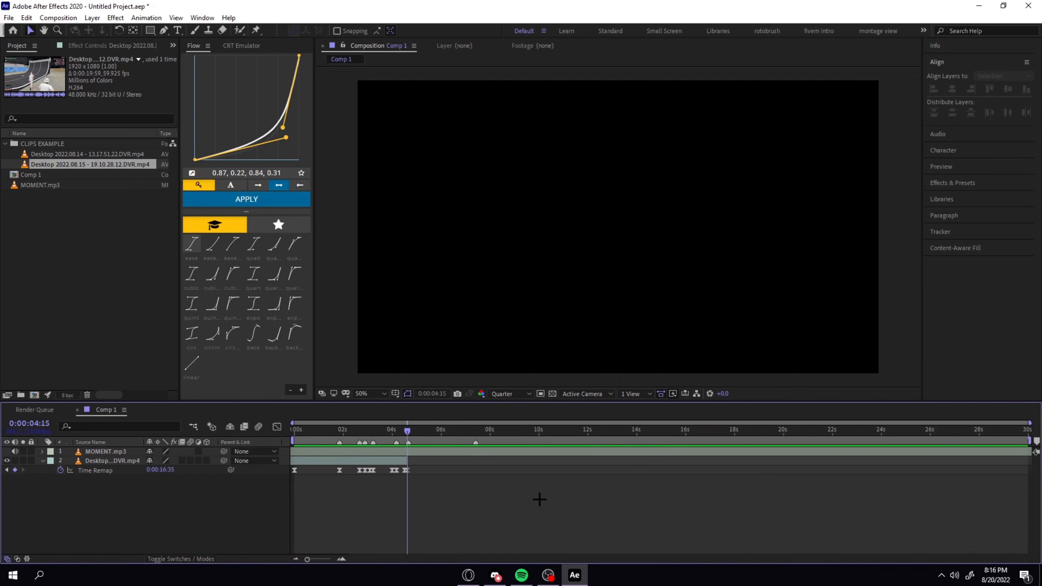
Add the Desktop 2022.08.14 - 13.17.51.22.DVR.mp4 clip at 0:00:04:15 and slide the layer earlier so its later footage falls at the playhead.
left_click(102, 155)
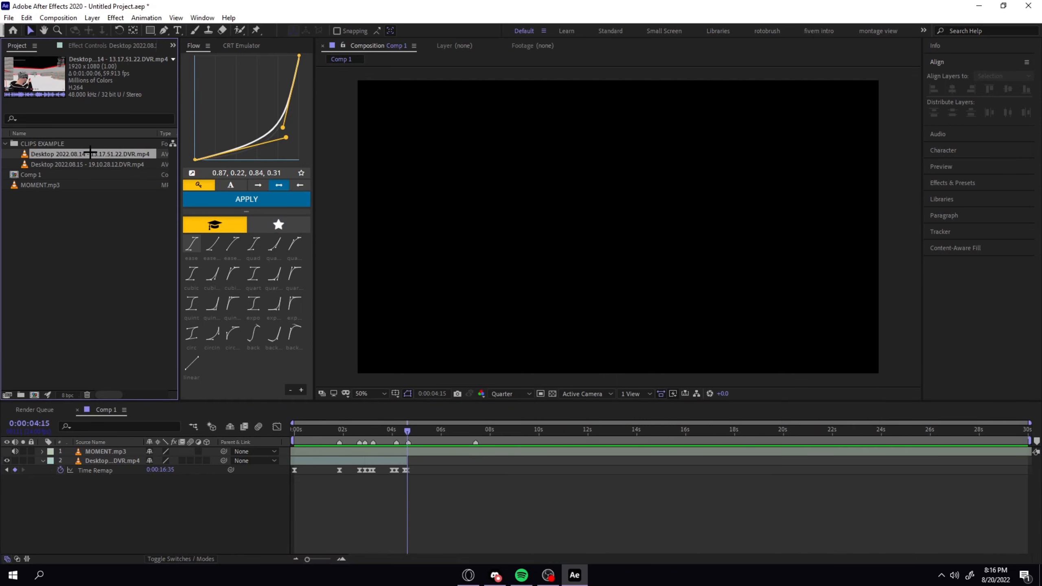
left_click_drag(90, 153, 439, 461)
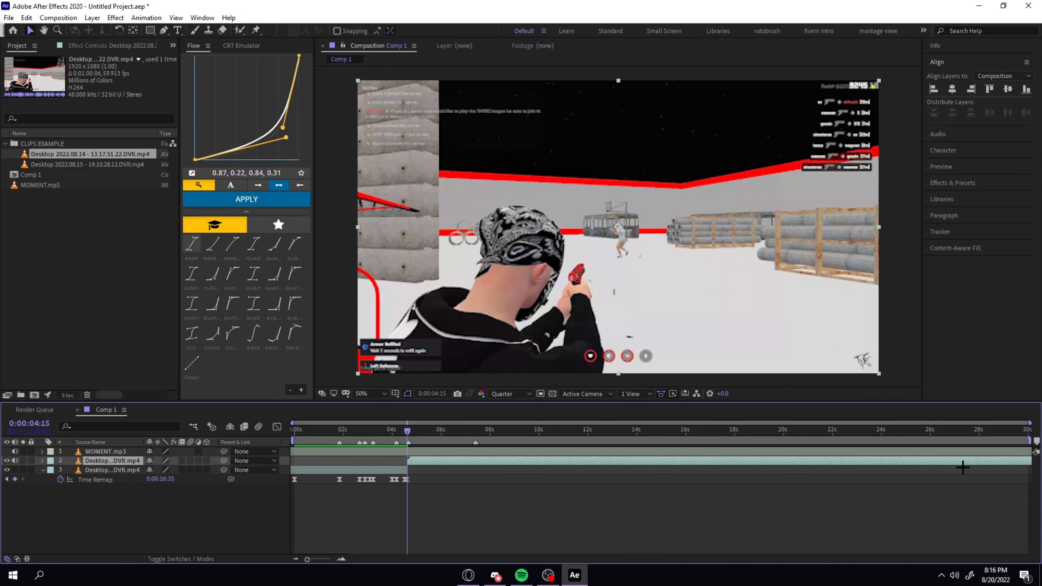
left_click_drag(979, 463, 620, 470)
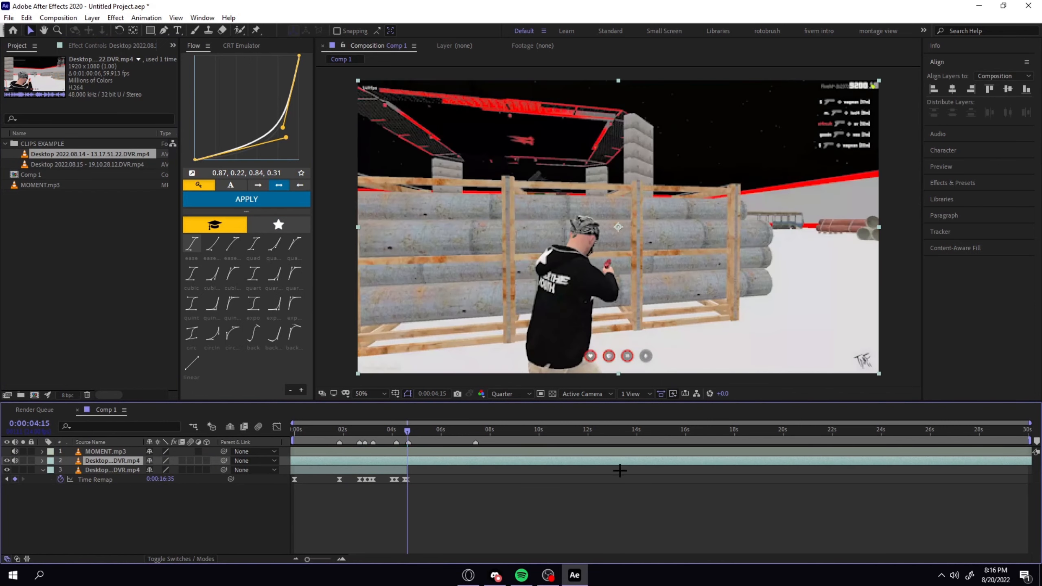
left_click_drag(954, 466, 446, 462)
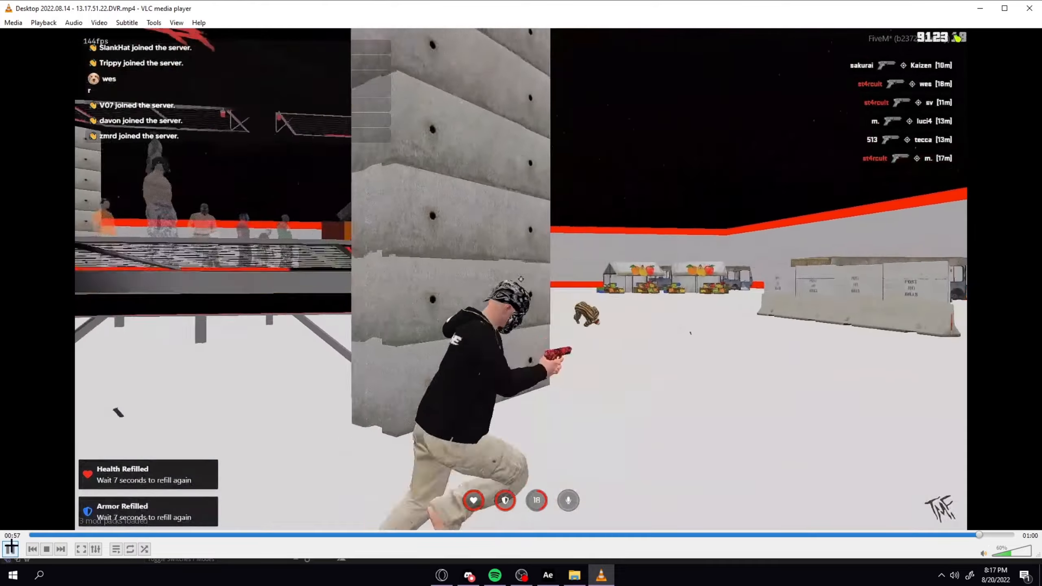
Switch to VLC media player and replay the final kills of the Desktop 2022.08.14 clip.
left_click(11, 548)
left_click(851, 533)
key("space")
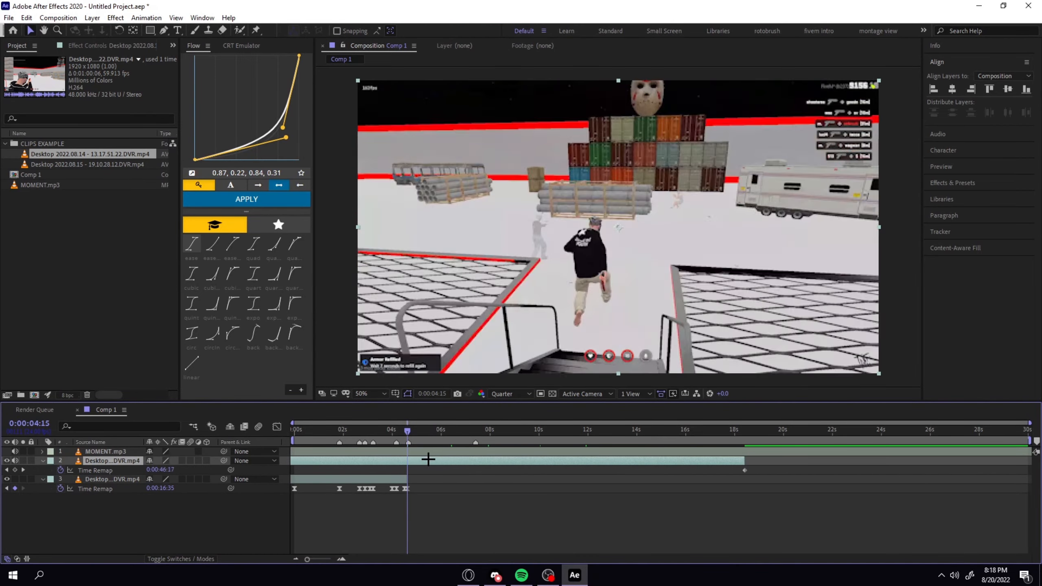
Position the new clip so source time 0:00:48:00 sits at 0:00:04:15, split it there and delete the earlier piece.
mouse_move(428, 459)
left_mouse_down()
mouse_move(408, 458)
mouse_move(420, 459)
left_mouse_up()
double_click(450, 460)
key("ctrl+shift+d")
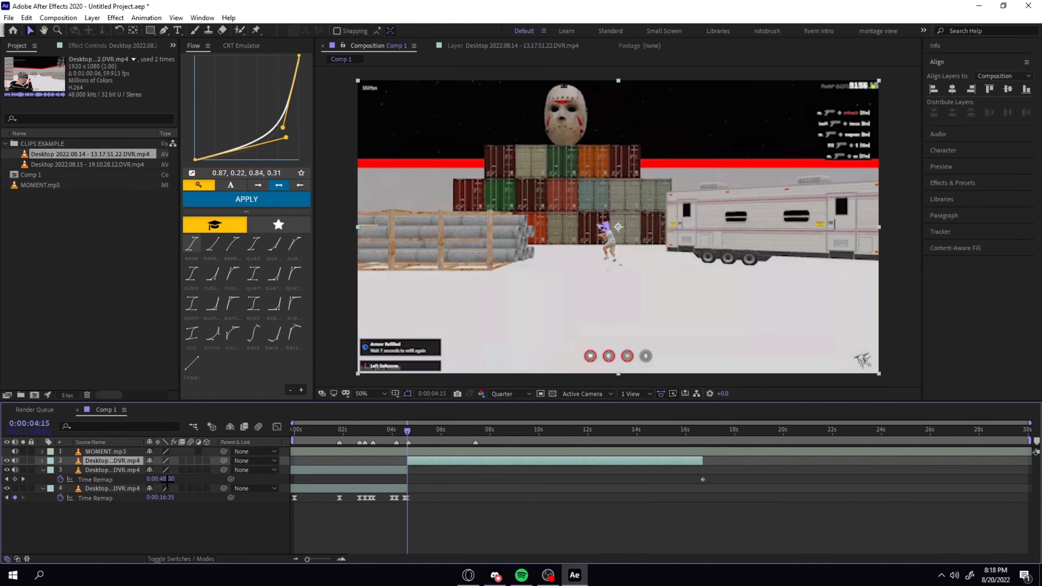
left_click(397, 471)
key("Delete")
left_click(447, 463)
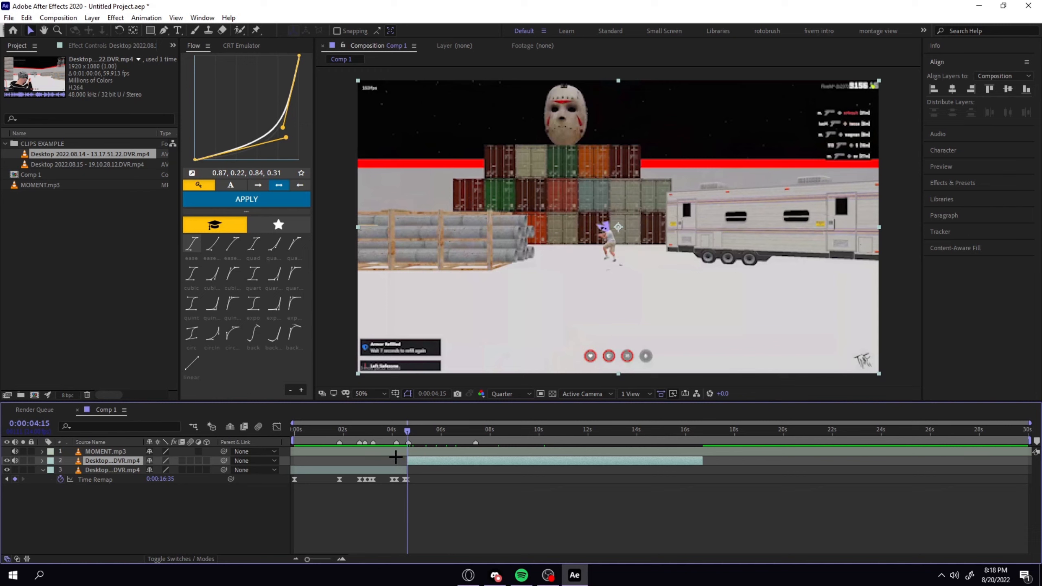
Enable time remapping on the new clip and preview the cut from 0:00:03:22.
key("ctrl+alt+t")
key("equal")
key("equal")
key("equal")
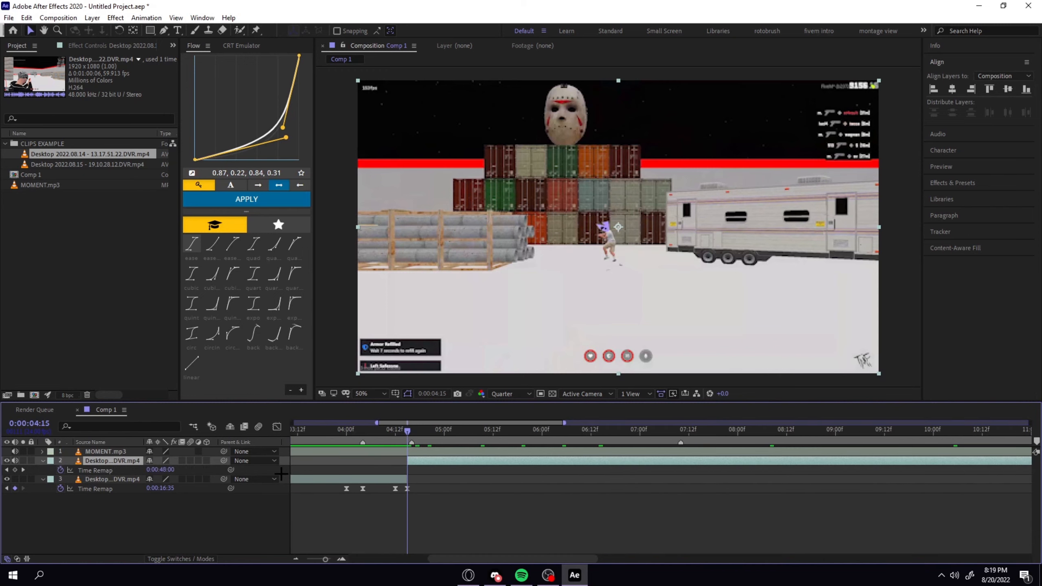
left_click_drag(415, 427, 382, 452)
left_click(455, 438)
key("space")
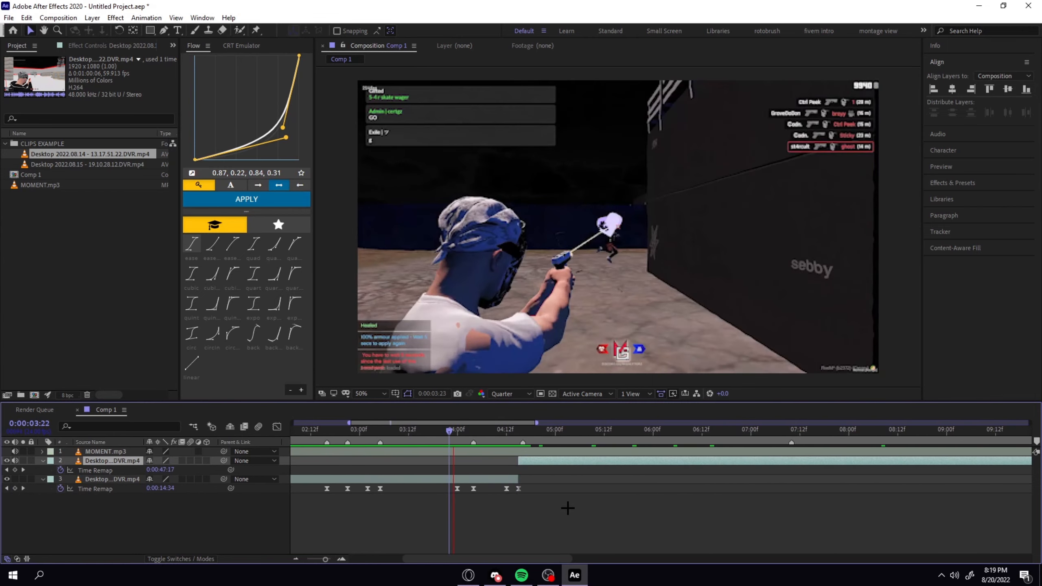
Add a time-remap keyframe to the new clip at the 0:00:04:16 beat marker with the value 0:00:48:20.
left_click(522, 432)
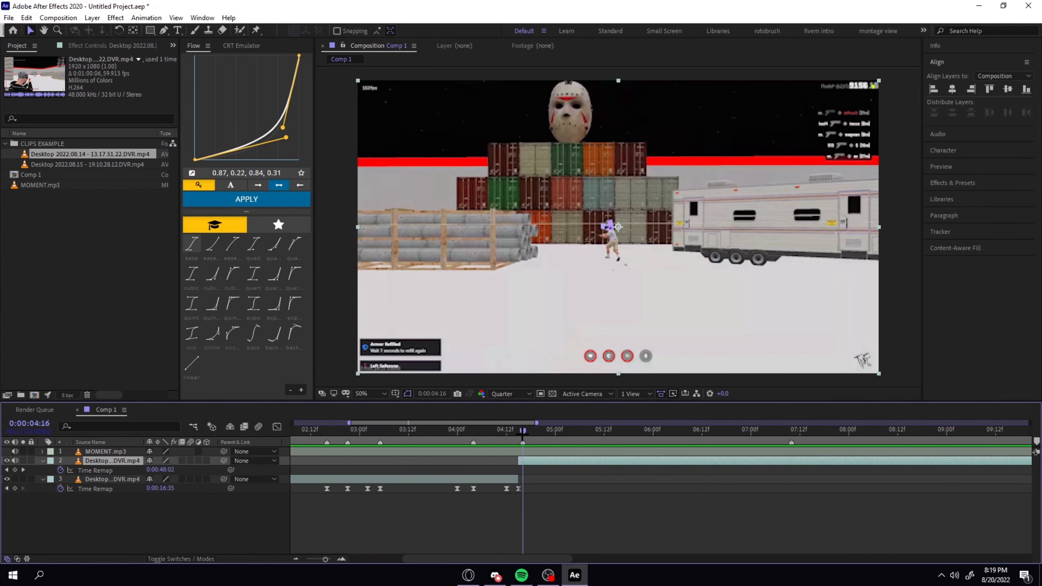
left_click(15, 470)
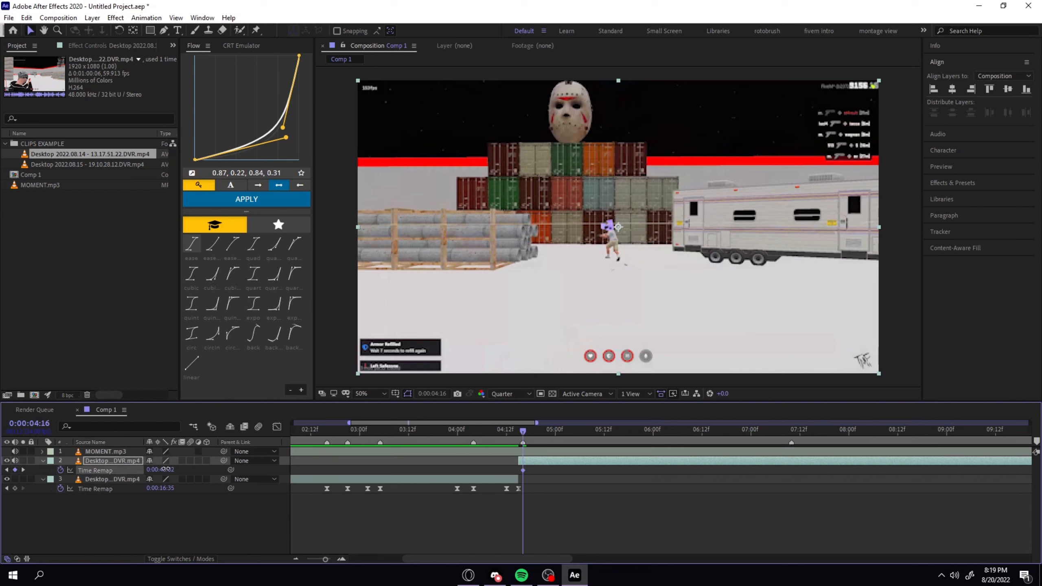
left_click_drag(159, 472, 170, 473)
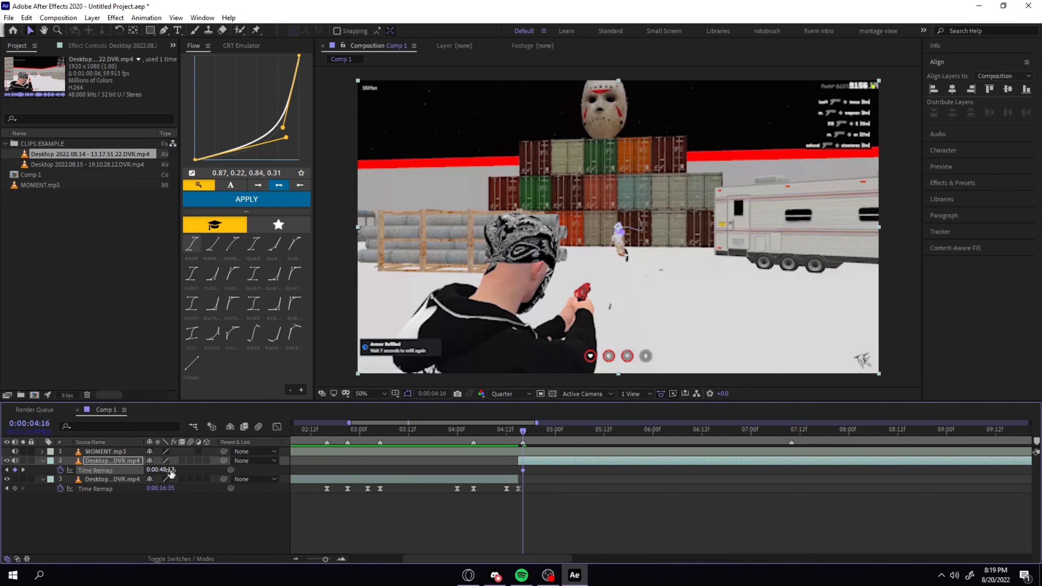
left_click(171, 473)
key("Return")
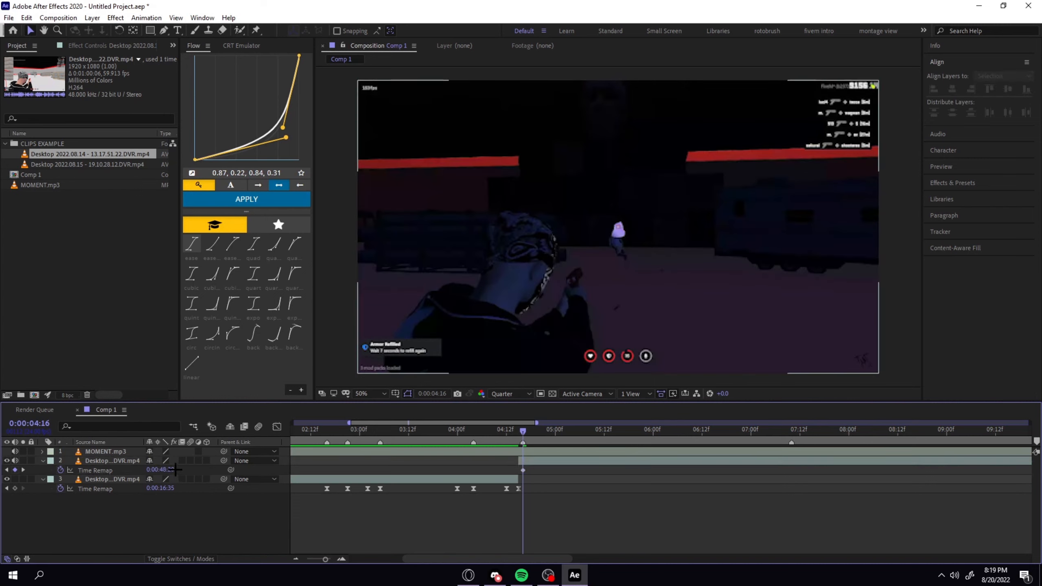
left_click(174, 470)
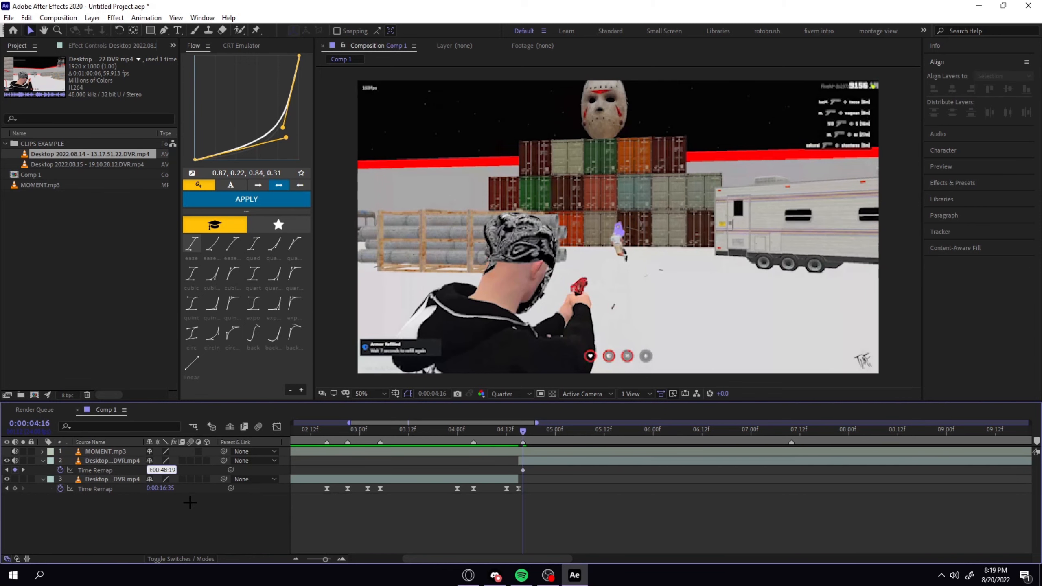
key("Return")
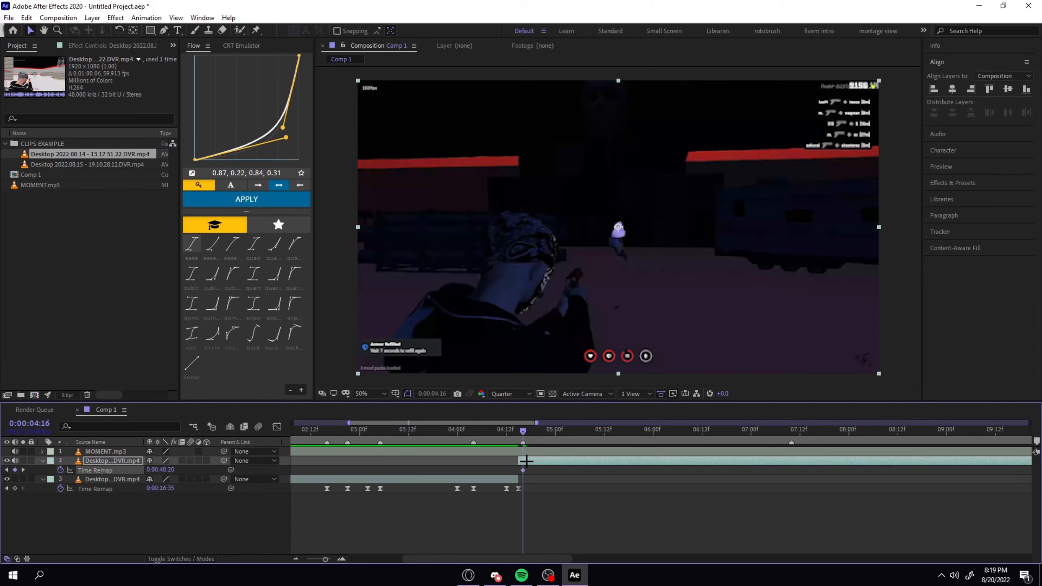
Shift the first clip's last two time-remap keyframes three frames earlier and trim its end to 0:00:04:12.
left_click(522, 491)
left_click(474, 437)
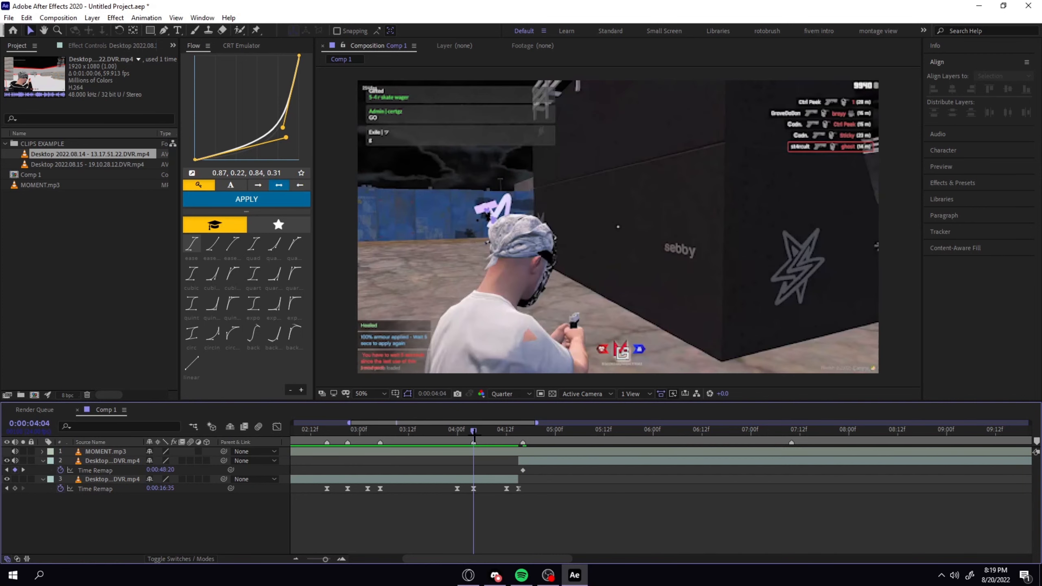
left_click_drag(479, 435, 502, 452)
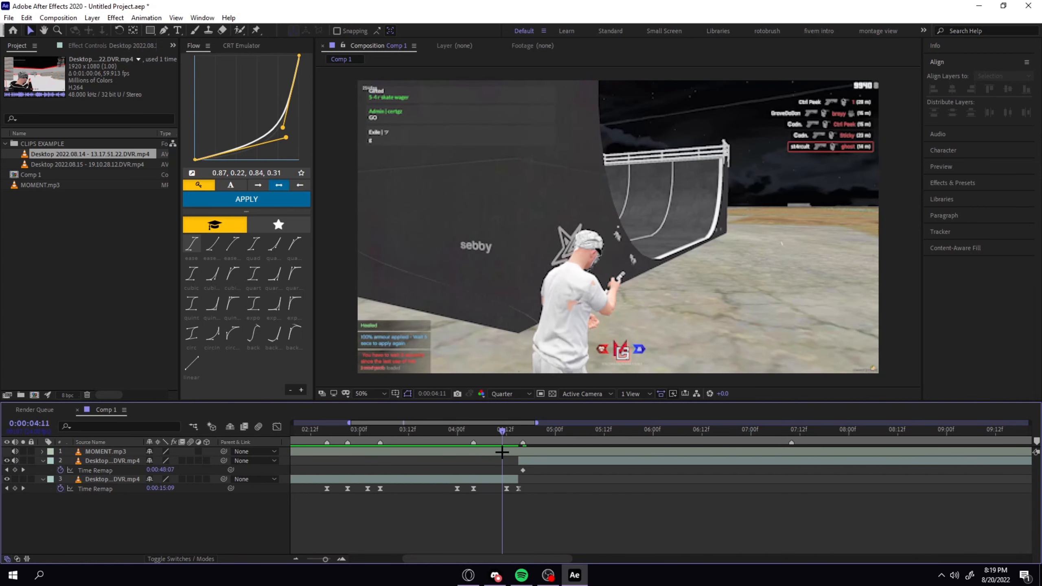
left_click(507, 488)
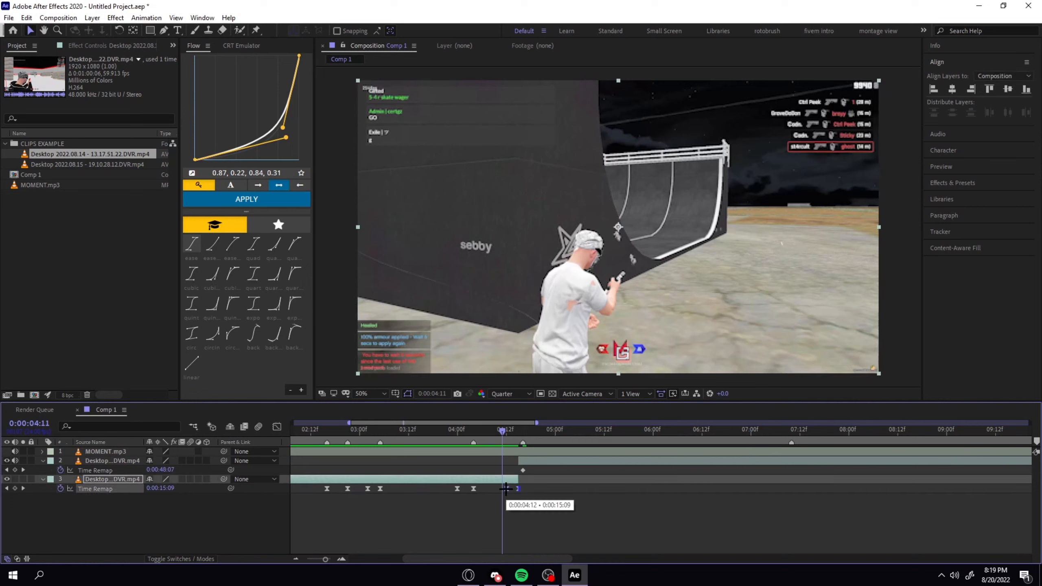
mouse_move(506, 489)
left_mouse_down()
mouse_move(494, 489)
mouse_move(508, 482)
left_mouse_up()
left_click(559, 491)
left_click(537, 487)
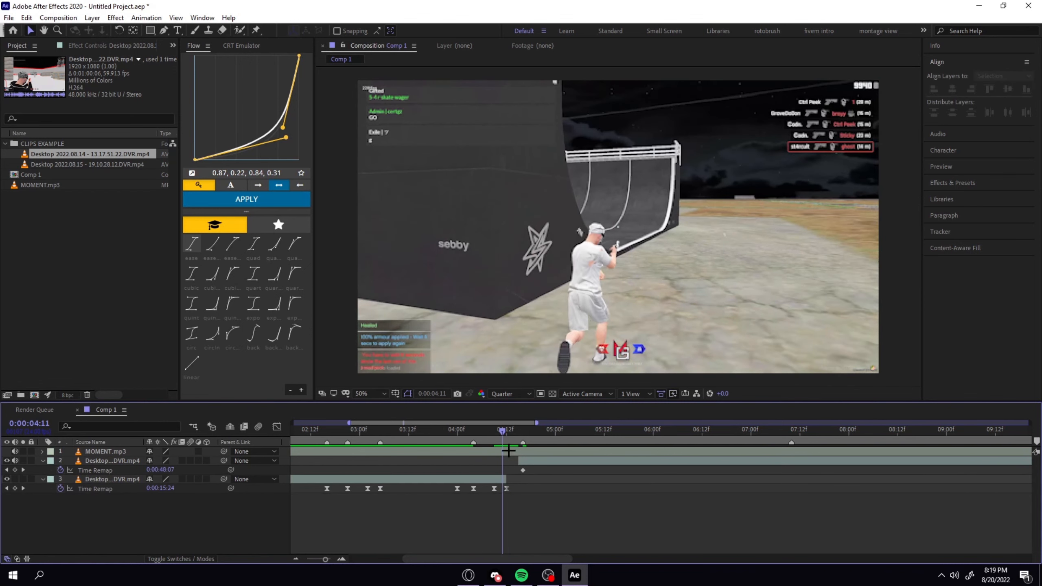
Extend the new clip's start to 0:00:04:12 and set a time-remap keyframe of 0:00:48:00 there.
left_click_drag(503, 435, 507, 435)
left_click(520, 460)
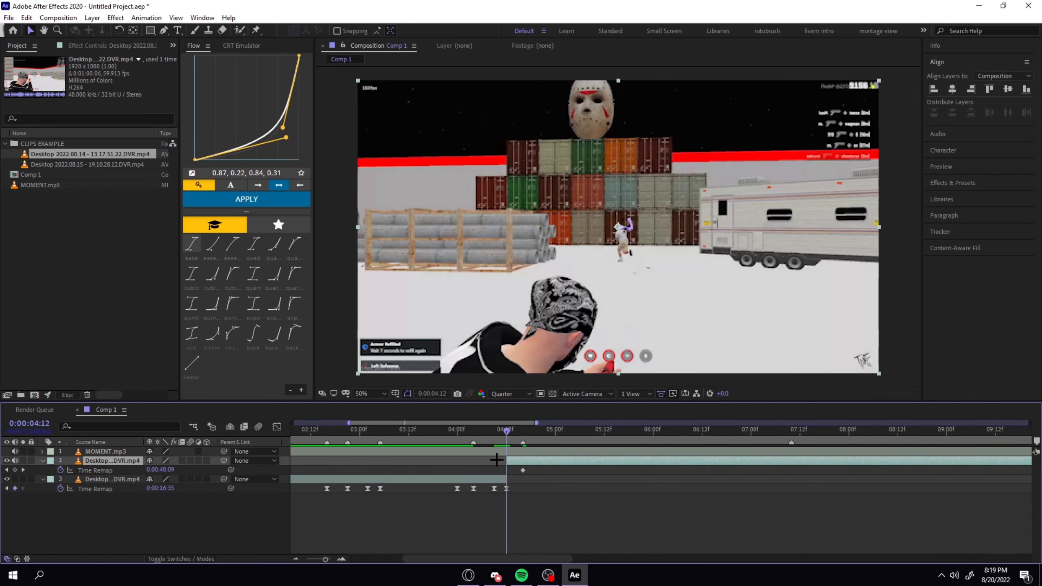
left_click(15, 470)
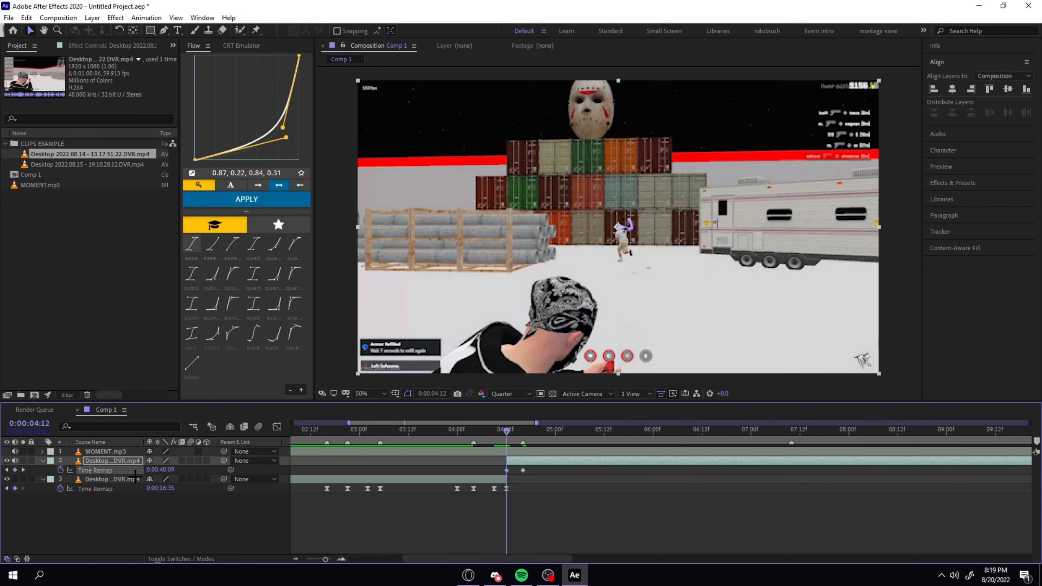
left_click_drag(164, 474, 165, 473)
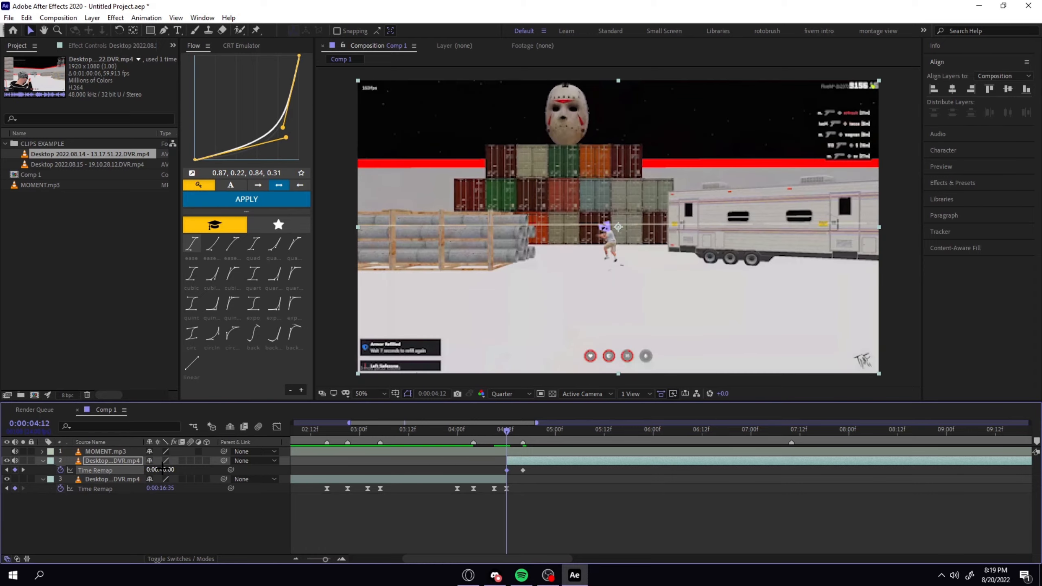
left_click(539, 500)
Preview the new clip from 0:00:04:12, checking the 0:00:04:16 kill frame and the footage before the cut.
key("space")
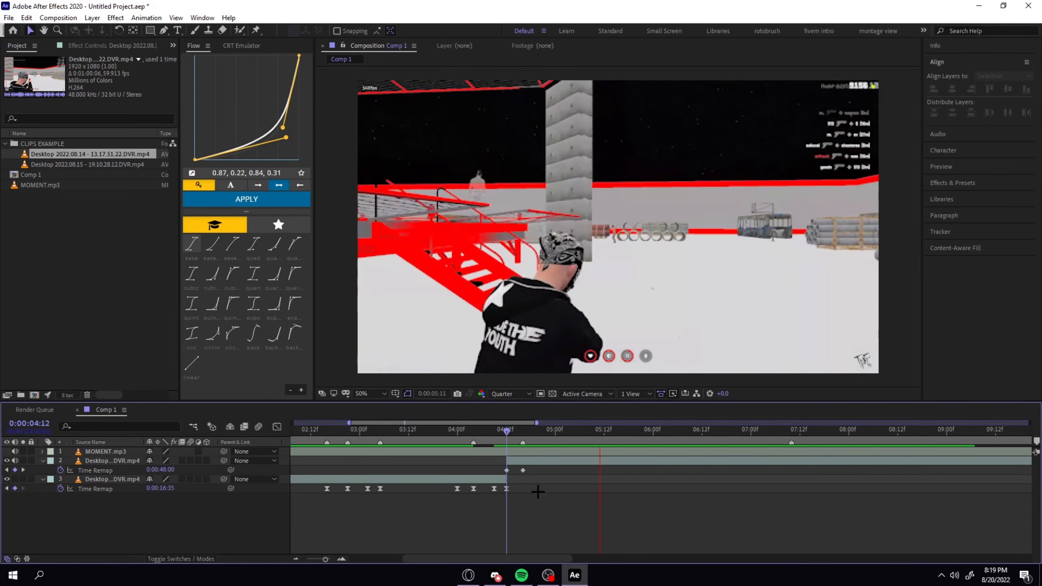
left_click(521, 435)
mouse_move(520, 437)
left_mouse_down()
mouse_move(508, 433)
mouse_move(524, 433)
left_mouse_up()
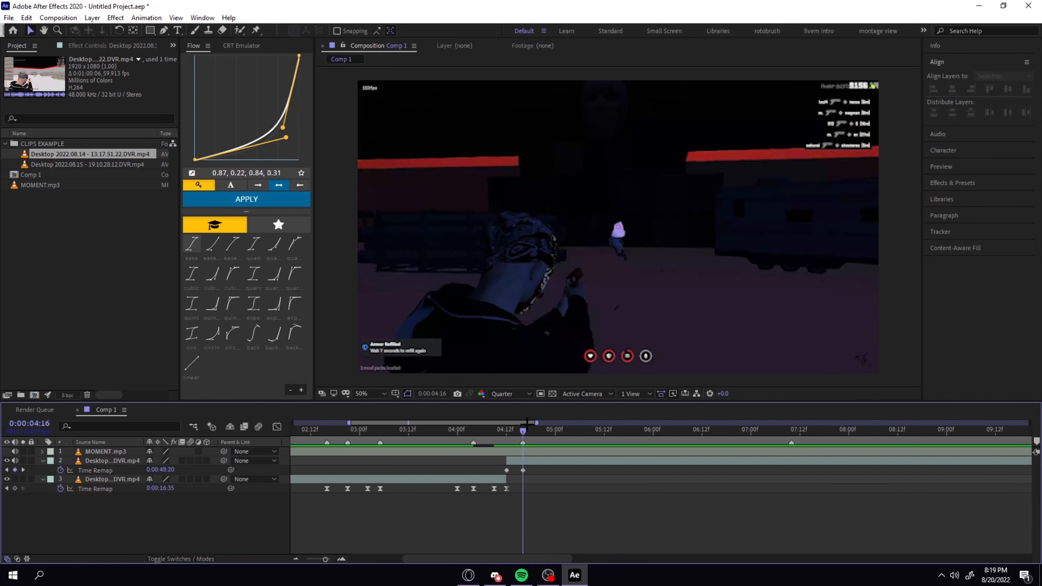
left_click(445, 431)
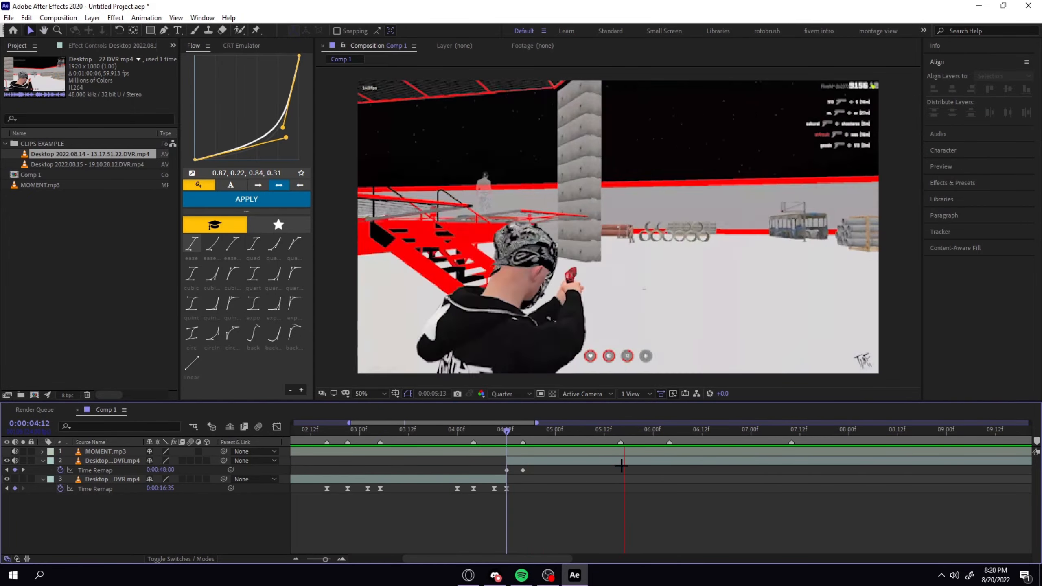
Set a time-remap keyframe of 0:00:49:54 on the new clip at 0:00:05:16 and preview the timing from 0:00:04:12.
left_click(621, 432)
left_click(15, 470)
left_click_drag(160, 470, 171, 470)
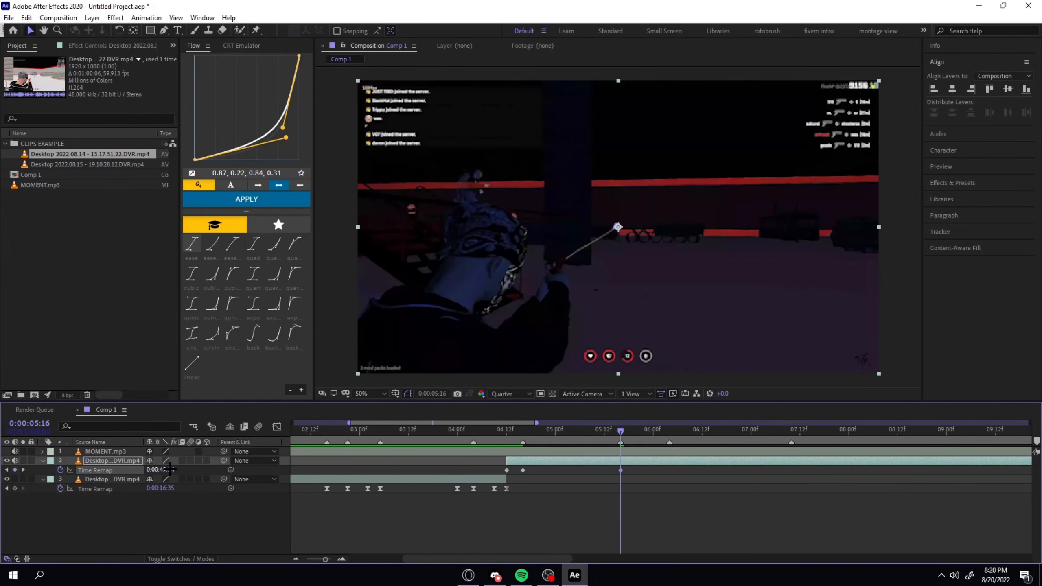
left_click(614, 431)
key("space")
left_click(508, 431)
key("space")
Move the music beat marker to 0:00:06:02 and key the new clip's next kill there with time remapping.
left_click(662, 431)
left_click_drag(670, 443, 662, 443)
mouse_move(160, 470)
left_mouse_down()
mouse_move(190, 472)
mouse_move(176, 471)
left_mouse_up()
left_click(740, 431)
left_click(661, 432)
Add the new clip's closing time-remap keyframe at 0:00:07:00 and delete the surplus keyframe at 0:00:06:15.
left_click_drag(662, 432, 715, 432)
left_click(15, 470)
left_click_drag(702, 469, 751, 471)
left_click(715, 470)
key("Delete")
Preview the new clip's keyframed kills from 0:00:04:12 and check the frames between 0:00:05:16 and 0:00:04:16.
left_click(772, 472)
key("space")
left_click(499, 431)
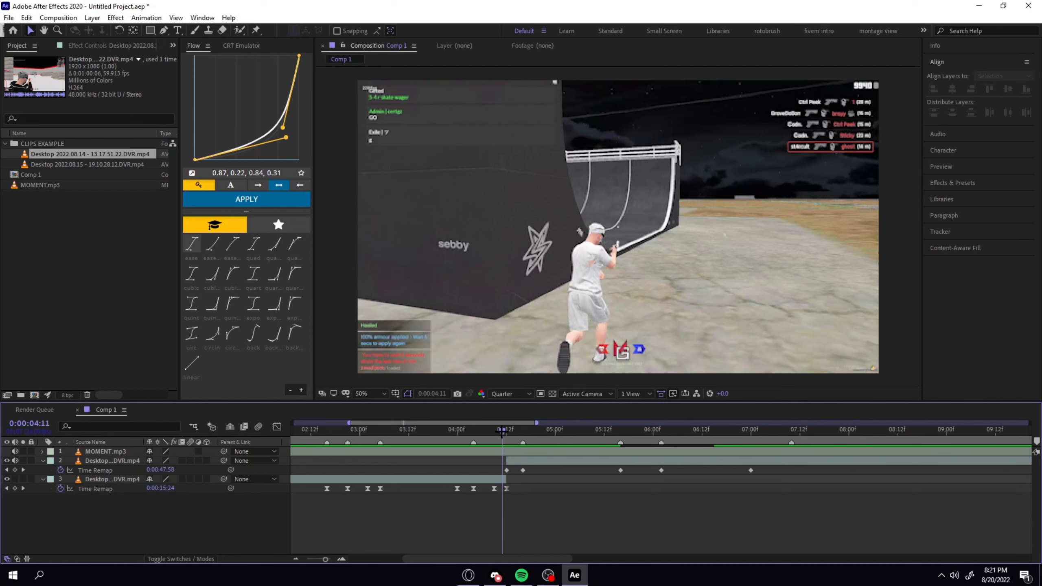
left_click_drag(502, 431, 505, 433)
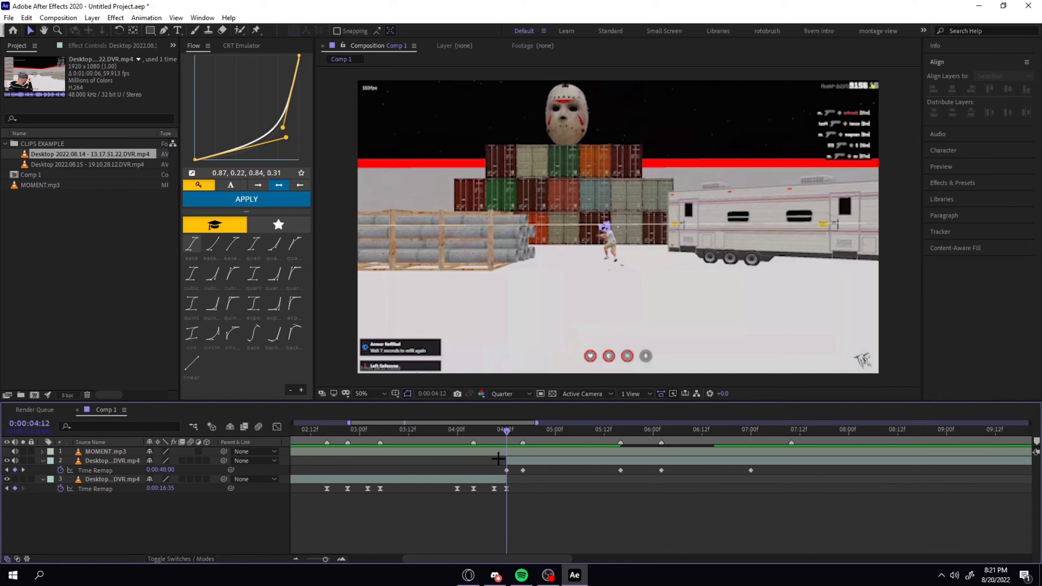
key("space")
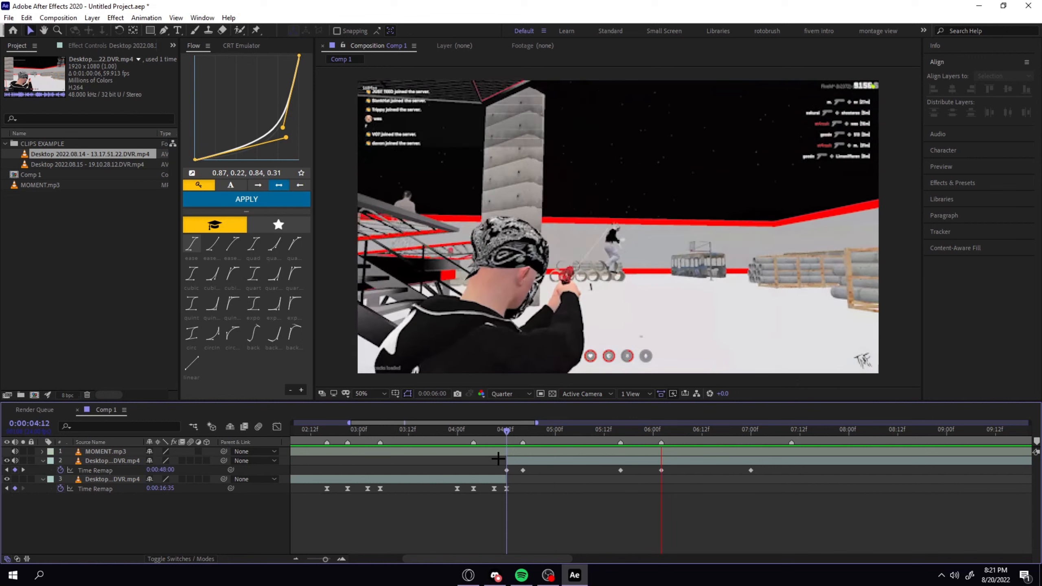
left_click(621, 430)
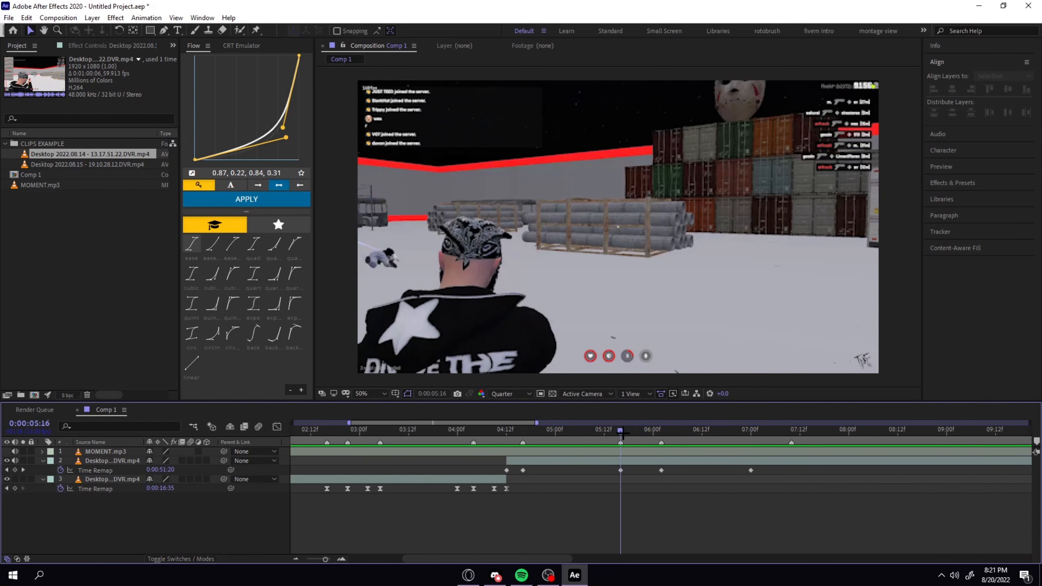
left_click_drag(619, 434, 523, 446)
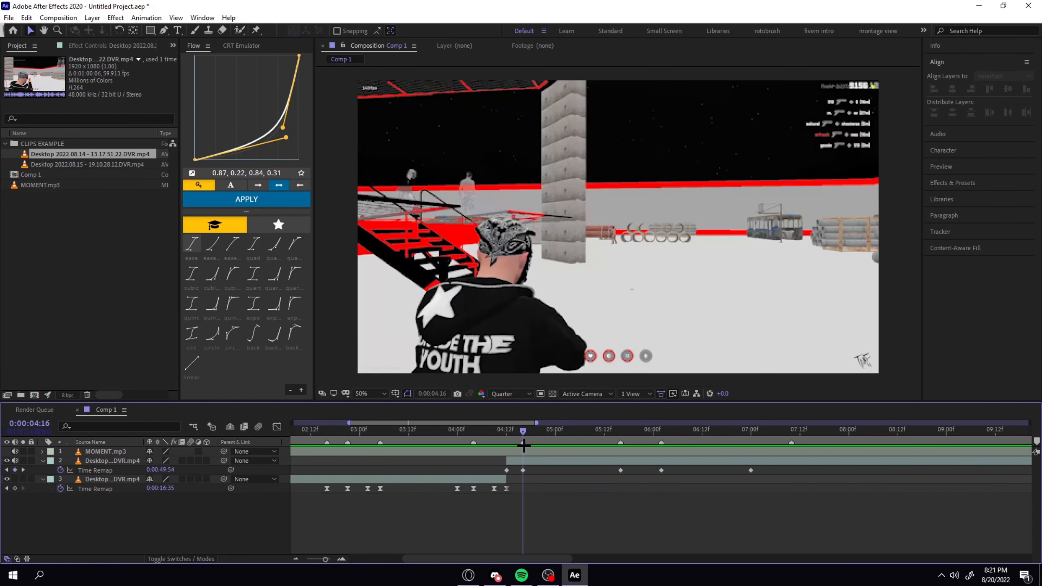
Add a time-remap keyframe of 0:00:48:35 at 0:00:04:20, move it to 0:00:05:06 and place the playhead there.
left_click(534, 461)
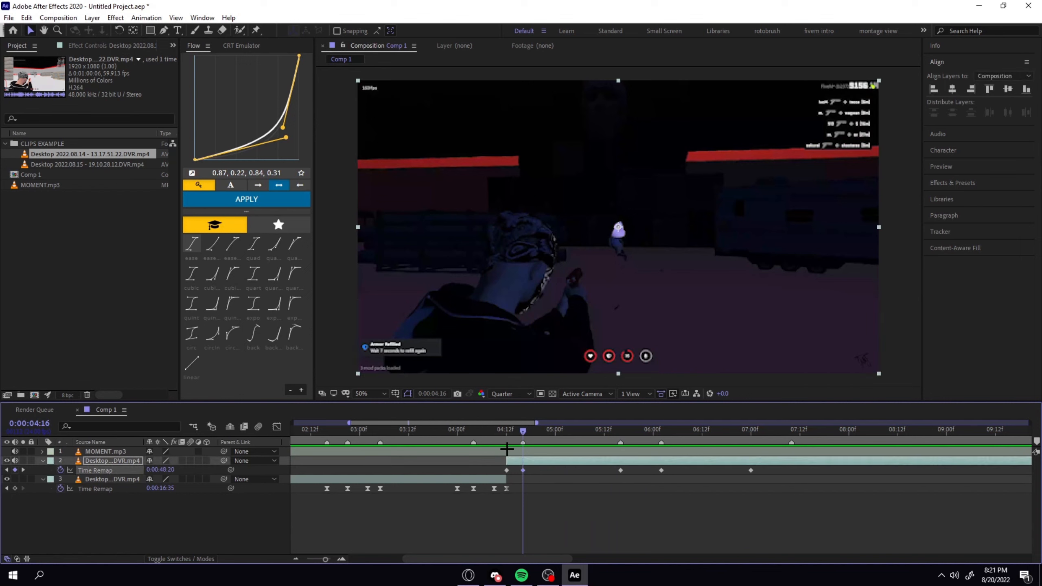
left_click(535, 429)
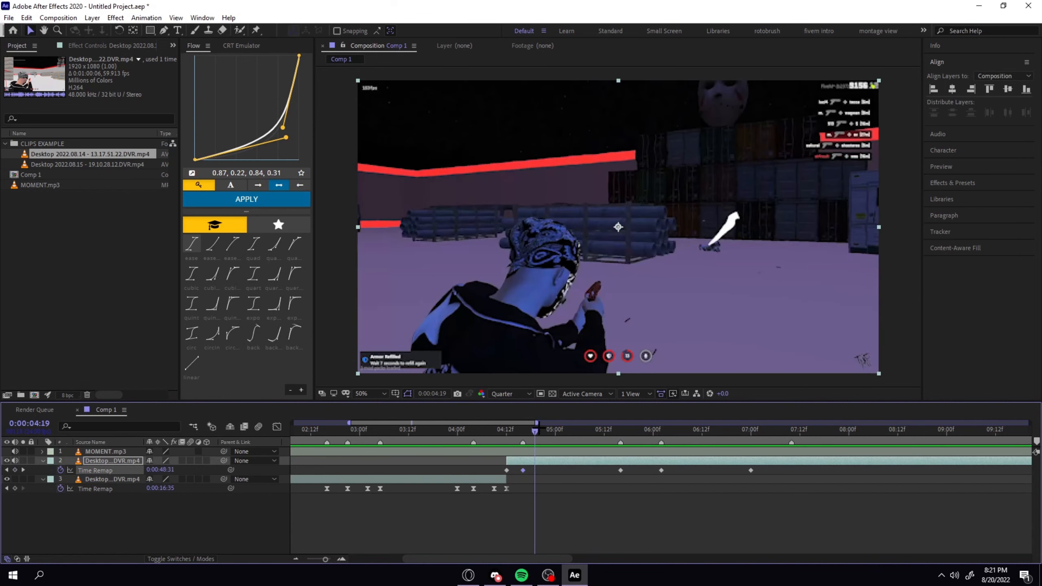
left_click(539, 430)
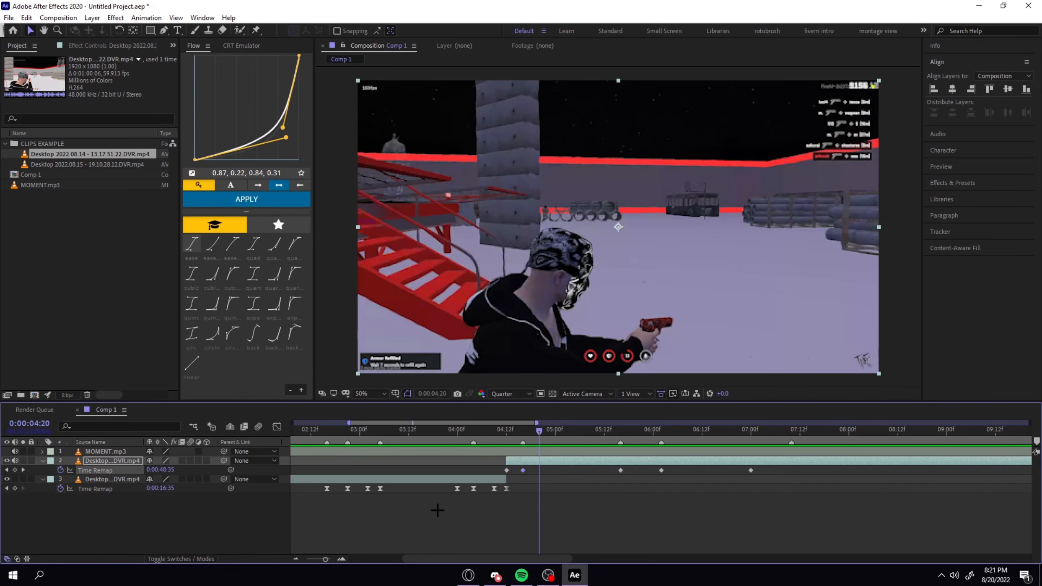
left_click(491, 515)
left_click(15, 470)
left_click_drag(536, 471, 579, 470)
left_click_drag(549, 429, 579, 431)
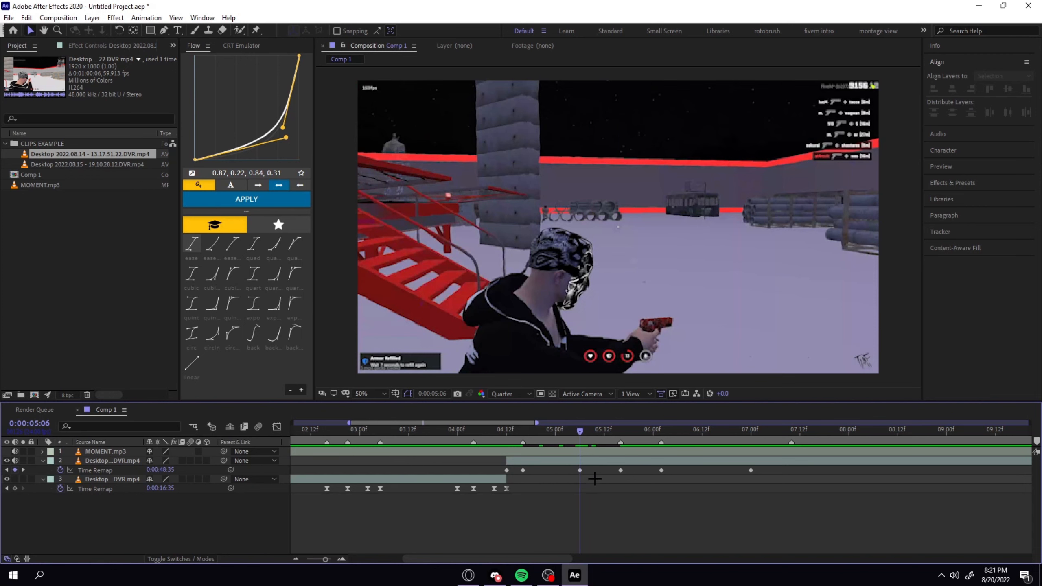
Preview the new clip from 0:00:04:12, check the frame at 0:00:06:02 and place the playhead on the beat marker at 0:00:07:10.
left_click_drag(580, 431, 506, 441)
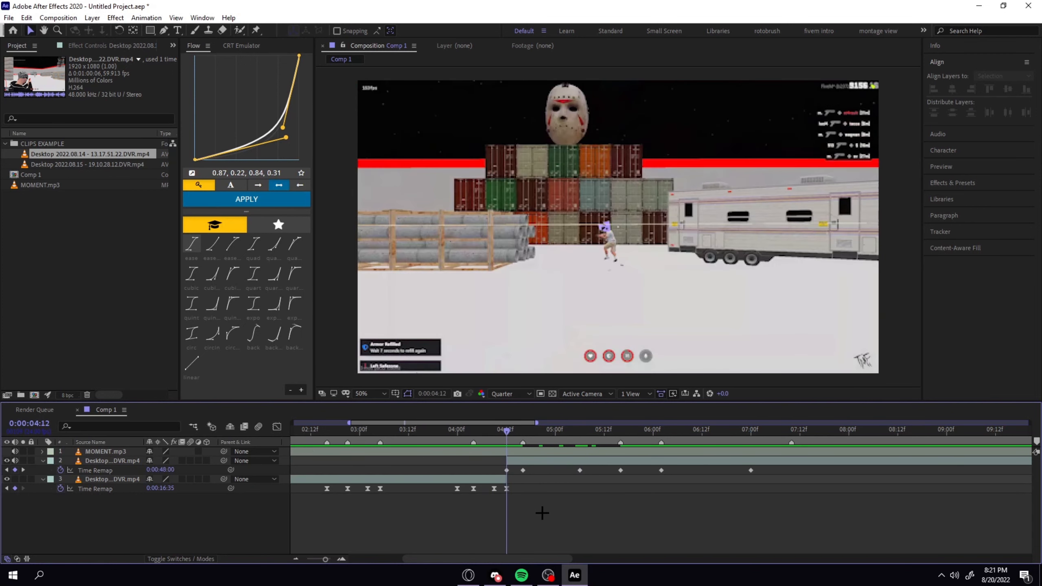
key("space")
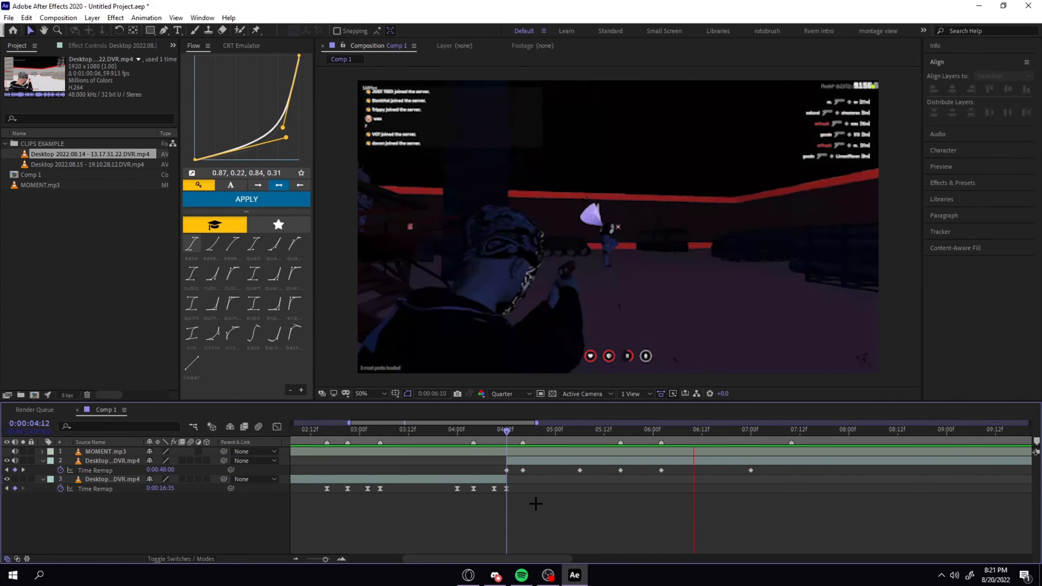
key("space")
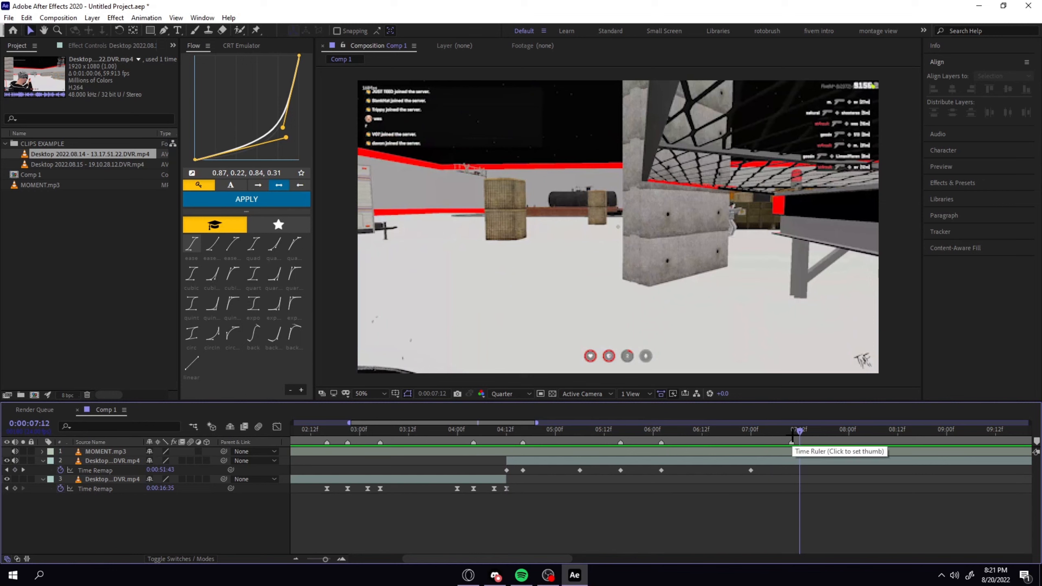
left_click_drag(796, 435, 661, 471)
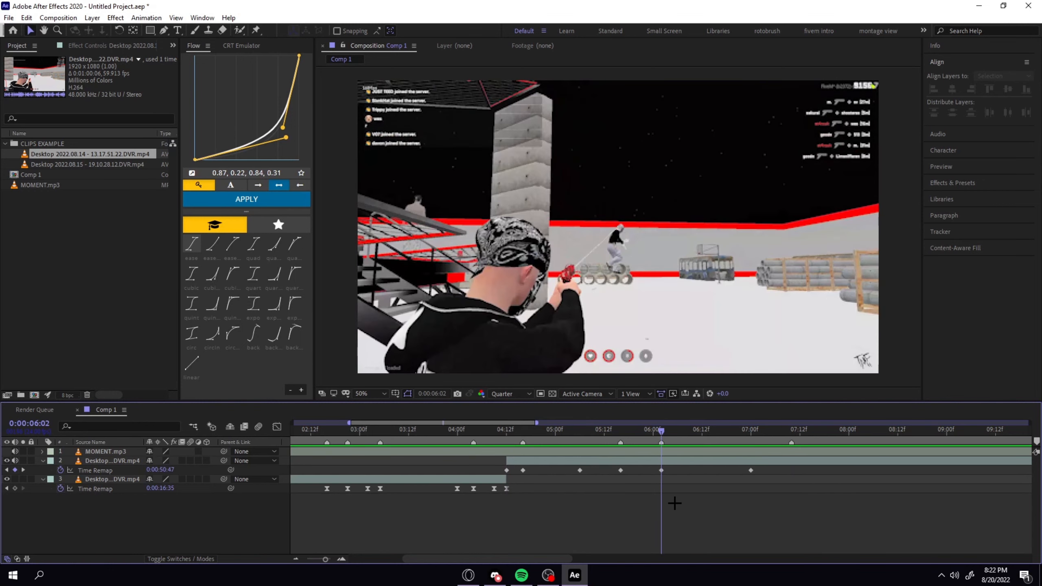
left_click_drag(785, 429, 791, 430)
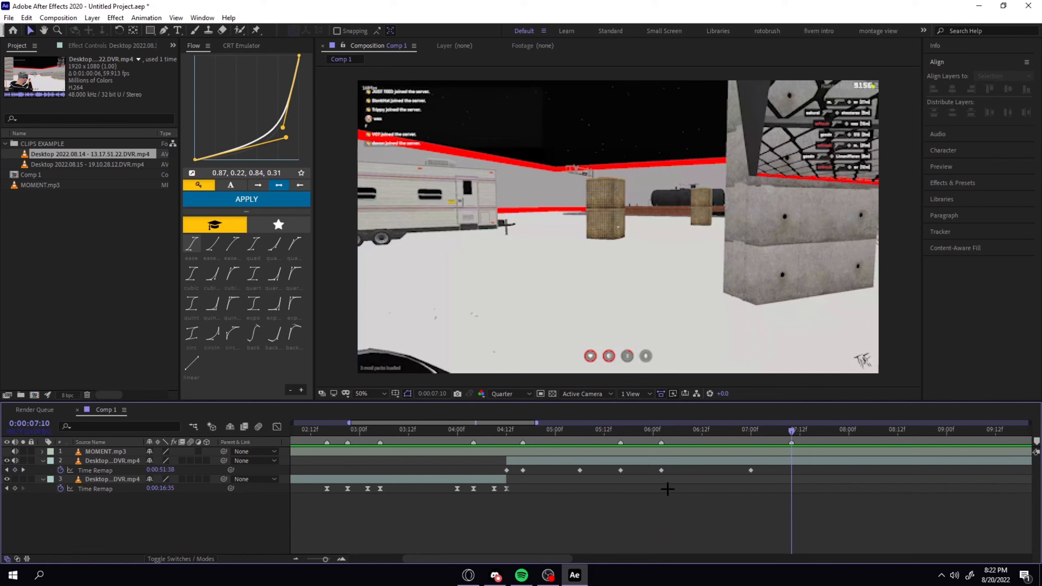
Reveal the new clip's source file in Explorer, watch its later kills in VLC media player and close the player.
right_click(34, 155)
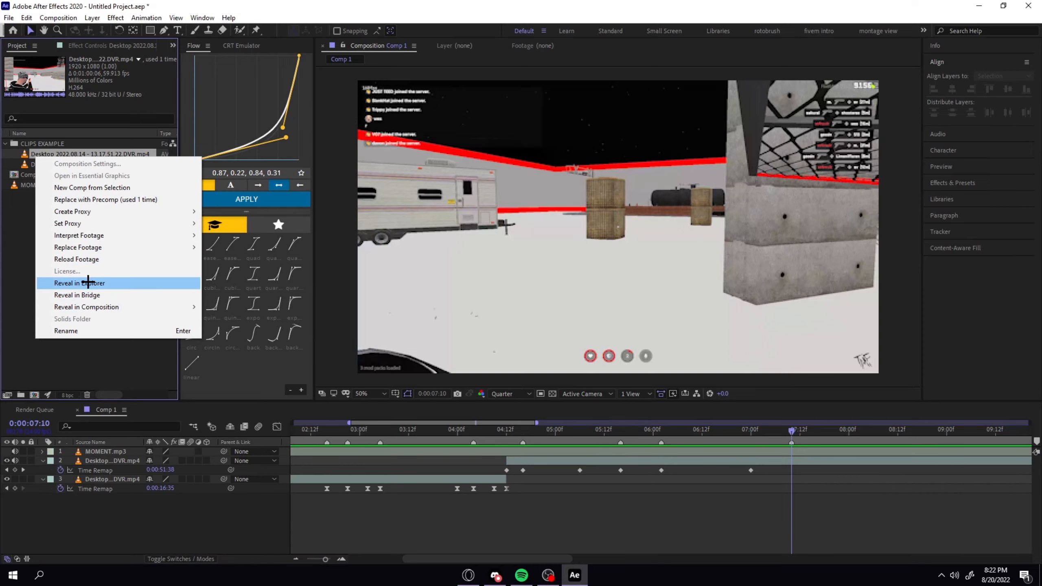
left_click(86, 283)
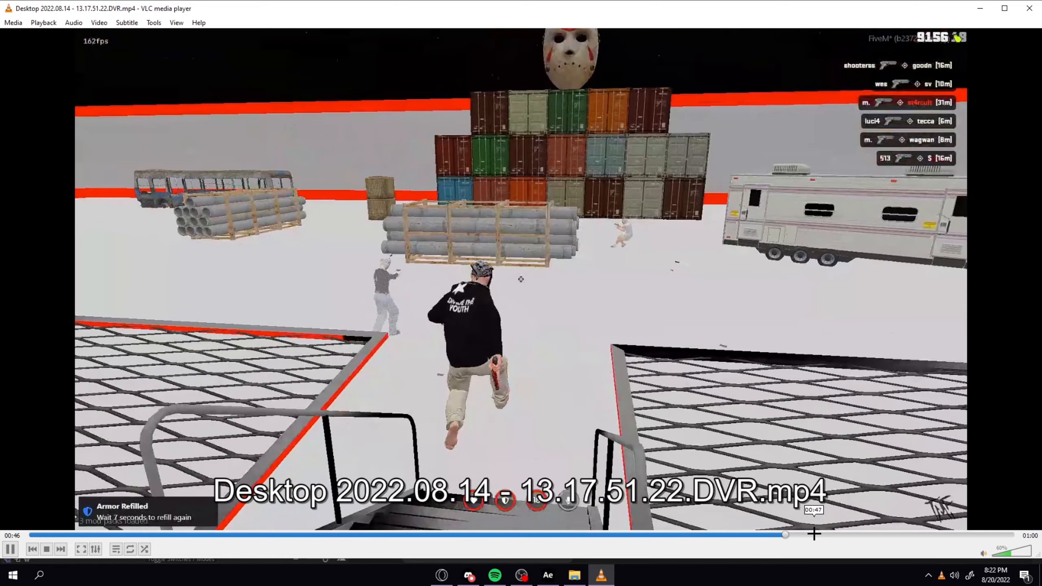
left_click(887, 535)
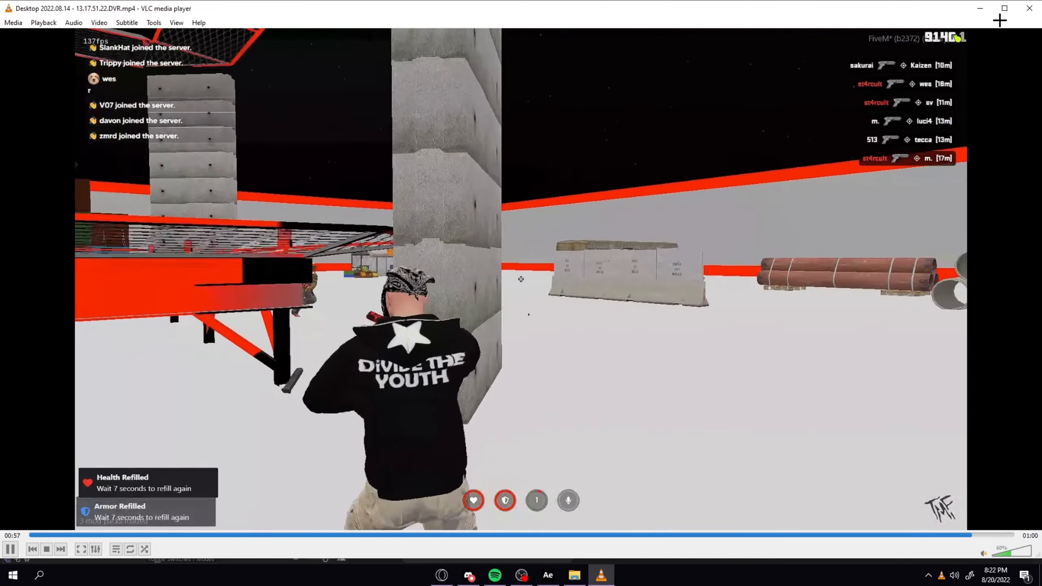
left_click(1028, 11)
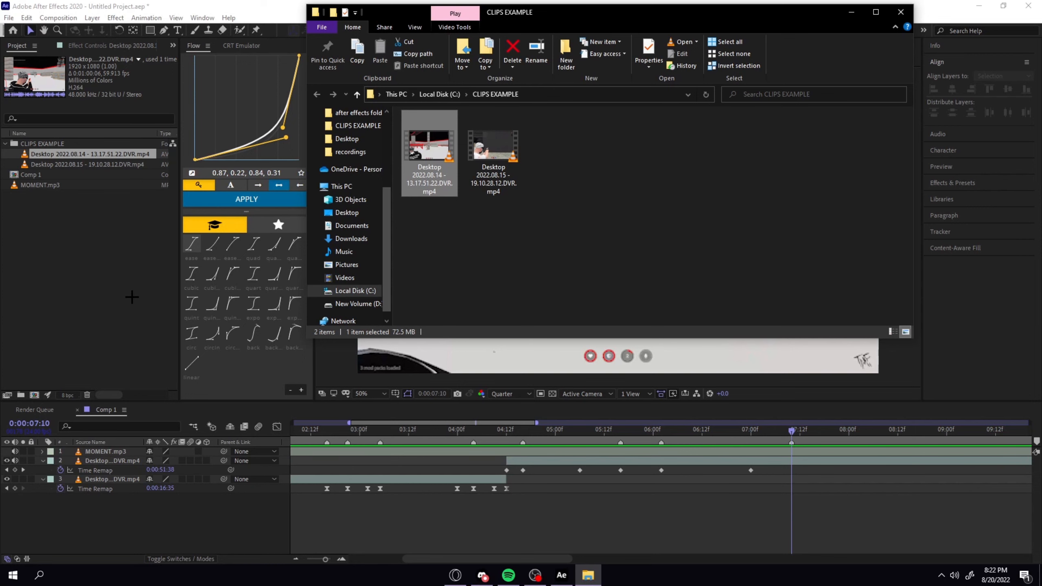
Return to After Effects and key the new clip's next kill at 0:00:07:10 with a time-remap value of 0:00:54:27.
left_click(757, 459)
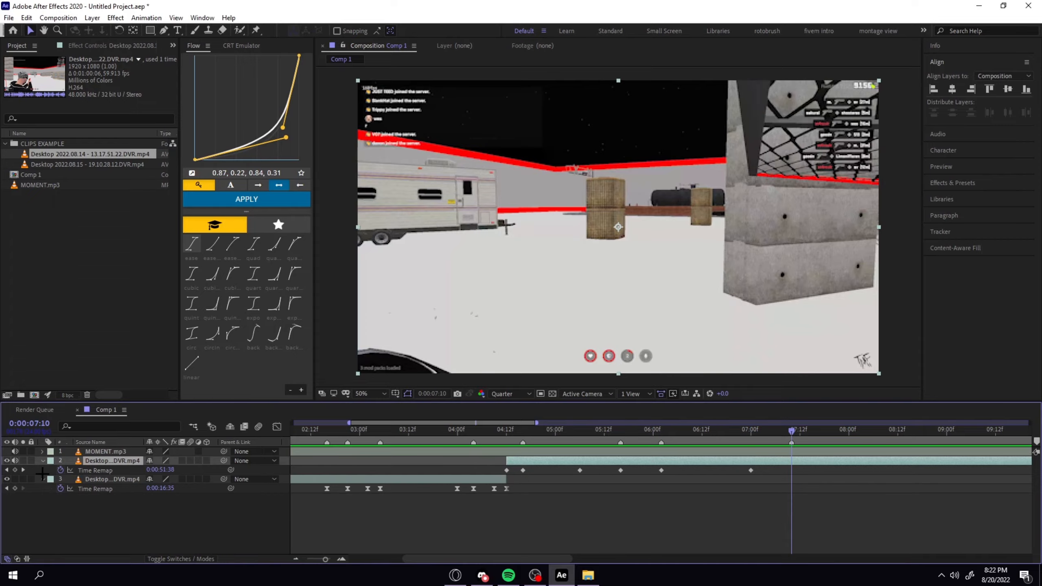
left_click(15, 470)
left_click_drag(161, 470, 181, 479)
left_click(817, 517)
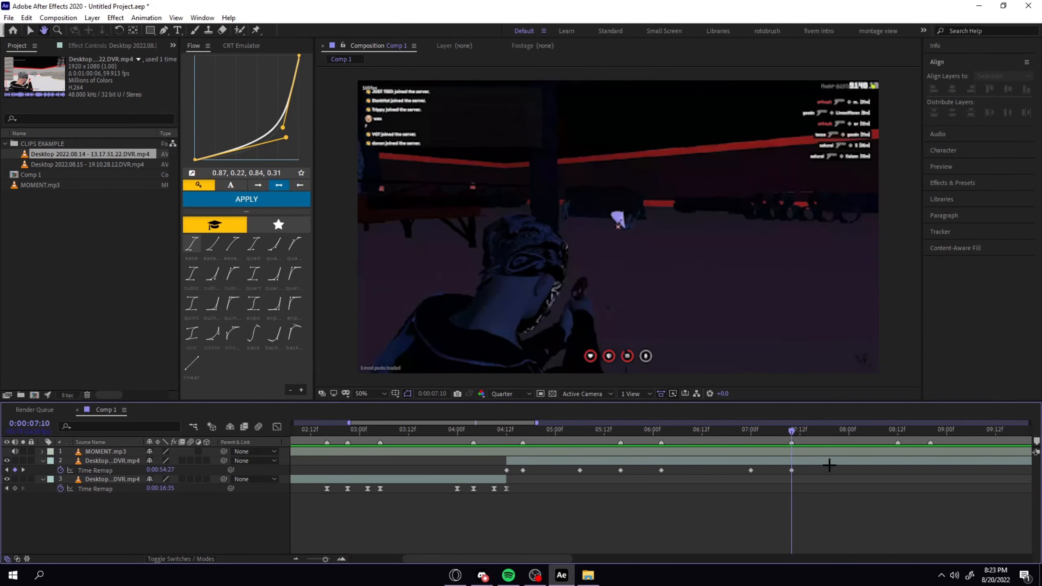
Key the new clip's remaining kills on the following beats with time remapping, closing with 0:00:57:39 at 0:00:11:18.
left_click(830, 462)
scroll(830, 462, "right", 5)
left_click_drag(335, 431, 421, 433)
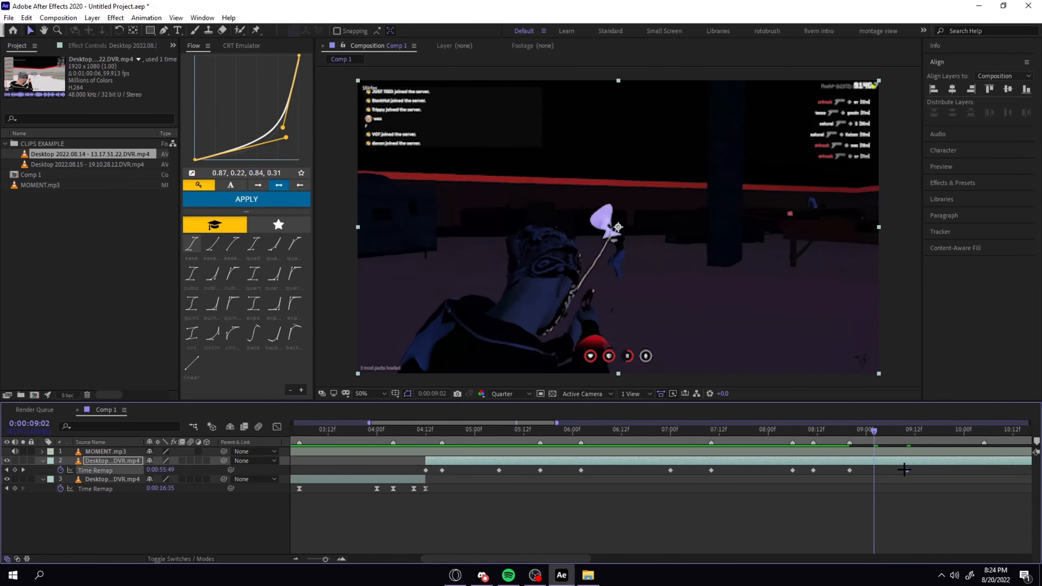
left_click_drag(161, 470, 168, 472)
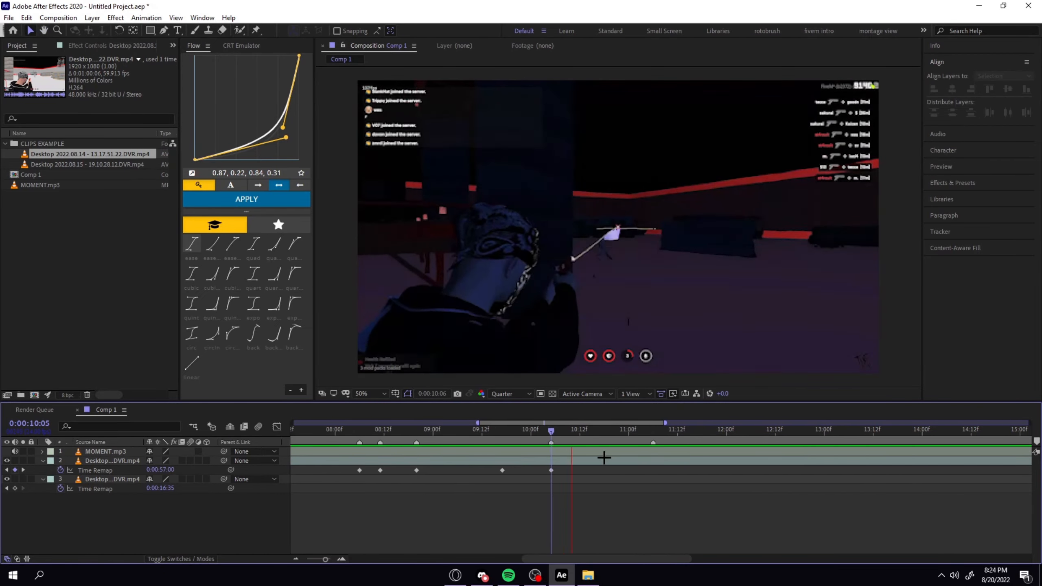
left_click_drag(605, 456, 702, 458)
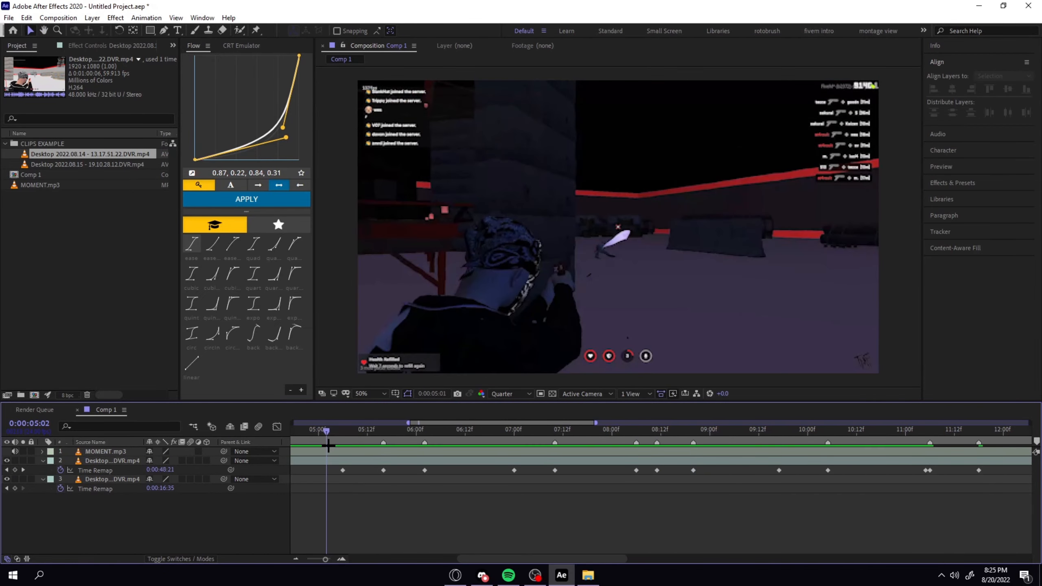
Preview the whole time-remapped second clip from 0:00:04:12 and check the kill frame at 0:00:11:06.
left_click_drag(328, 445, 558, 473)
left_click(561, 429)
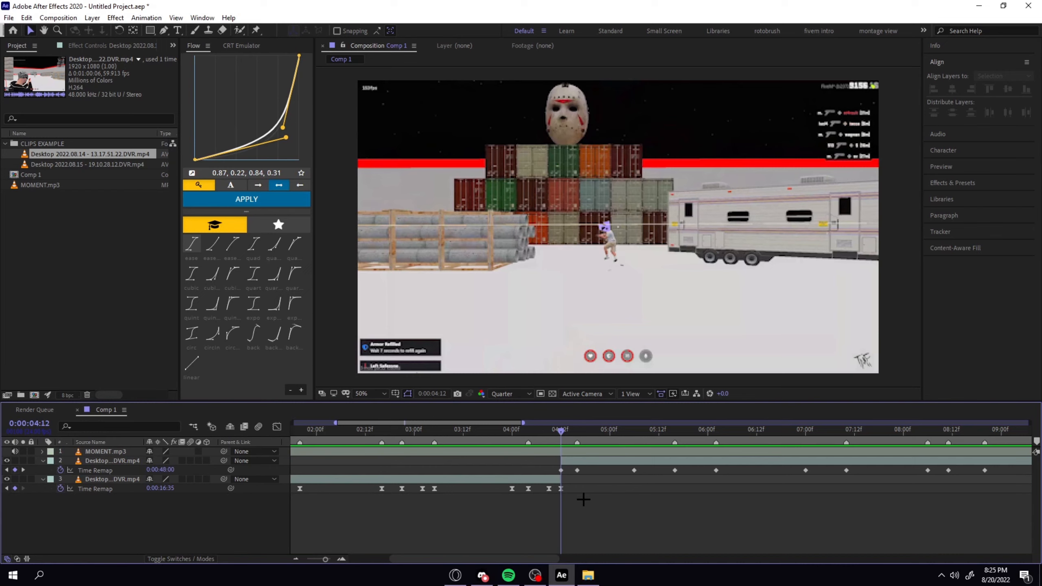
key("space")
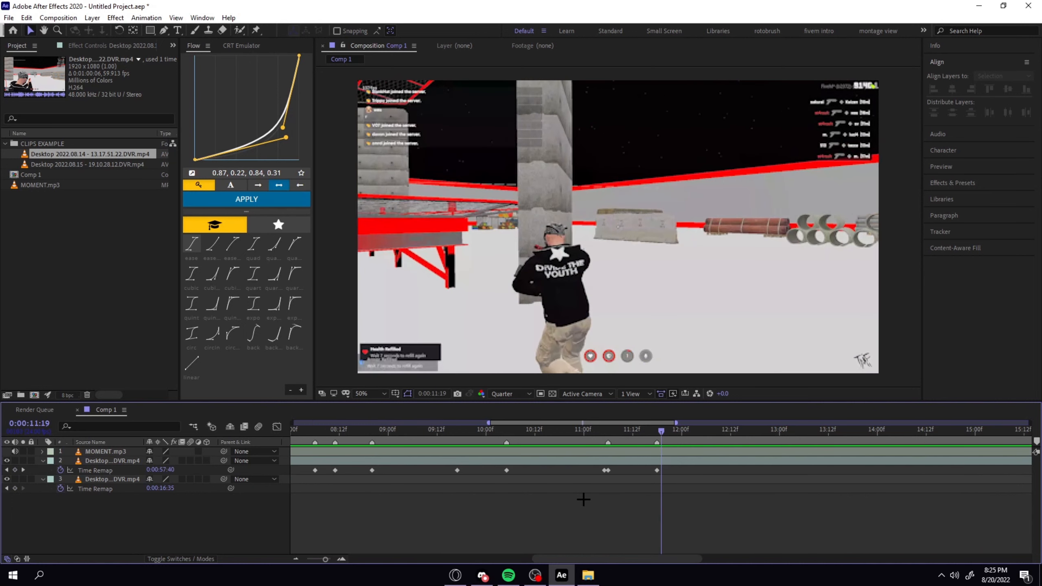
left_click_drag(617, 432, 609, 432)
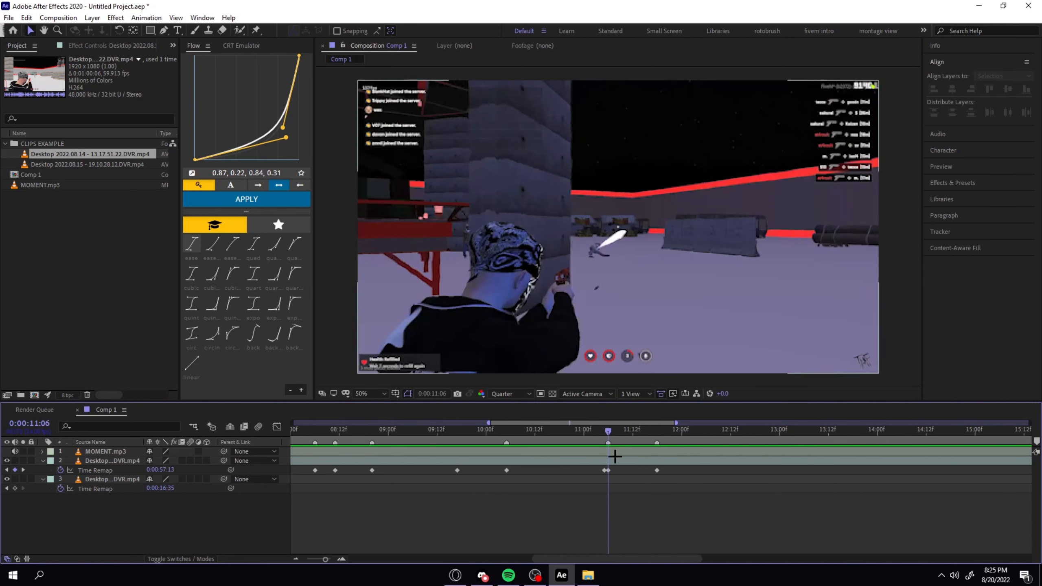
Split the new clip at 0:00:11:18, delete the remainder, and remove the surplus time-remap keyframe beyond the clip's new end.
key("minus")
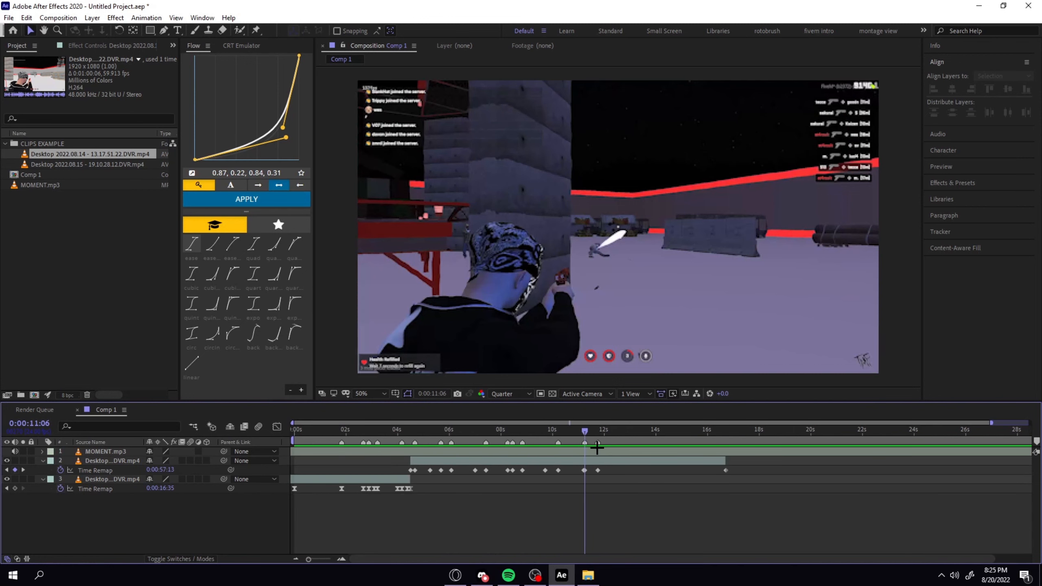
left_click(596, 430)
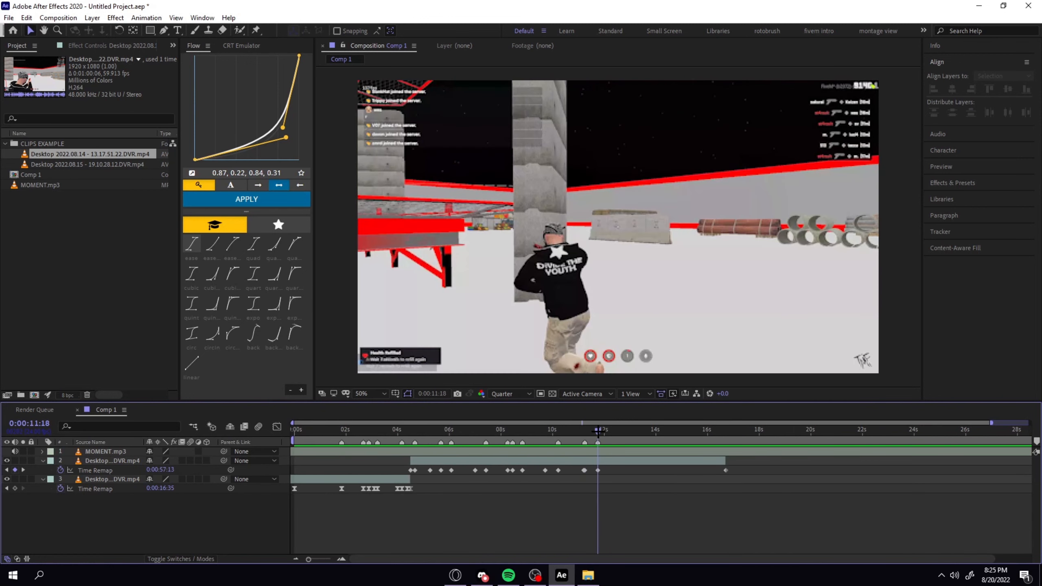
left_click(597, 461)
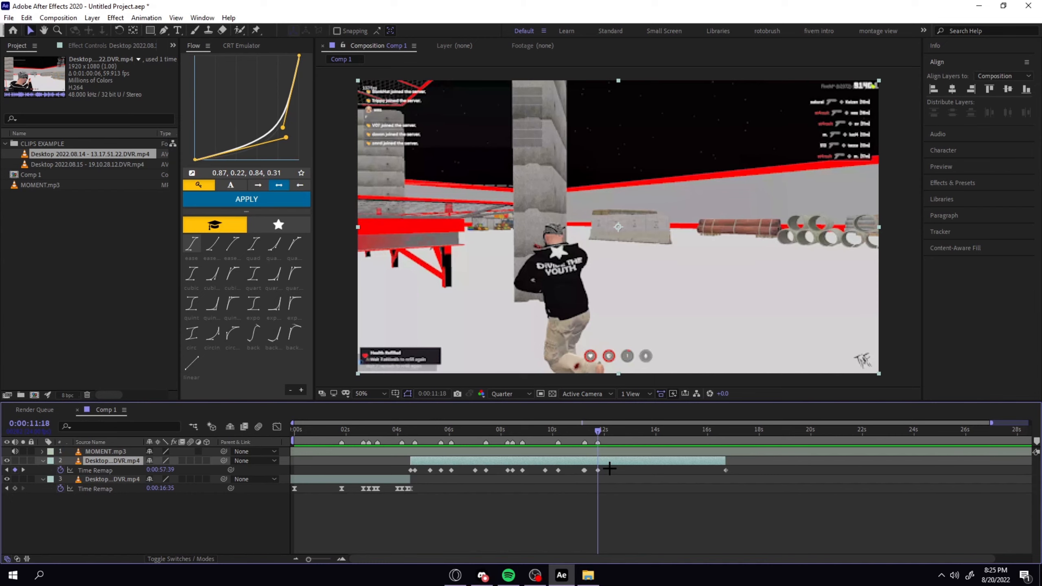
key("ctrl+shift+d")
key("Delete")
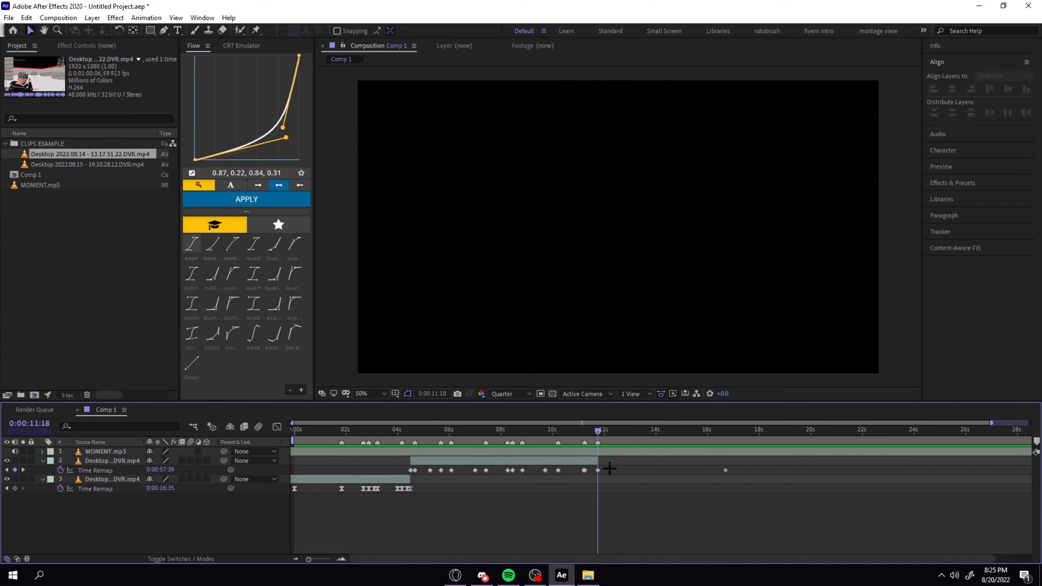
left_click(582, 460)
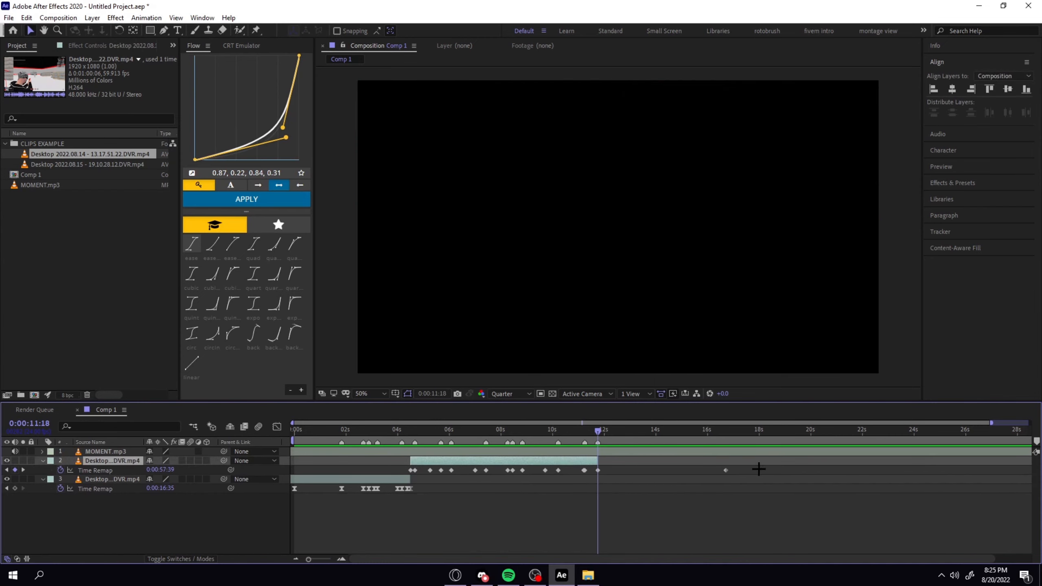
left_click(726, 473)
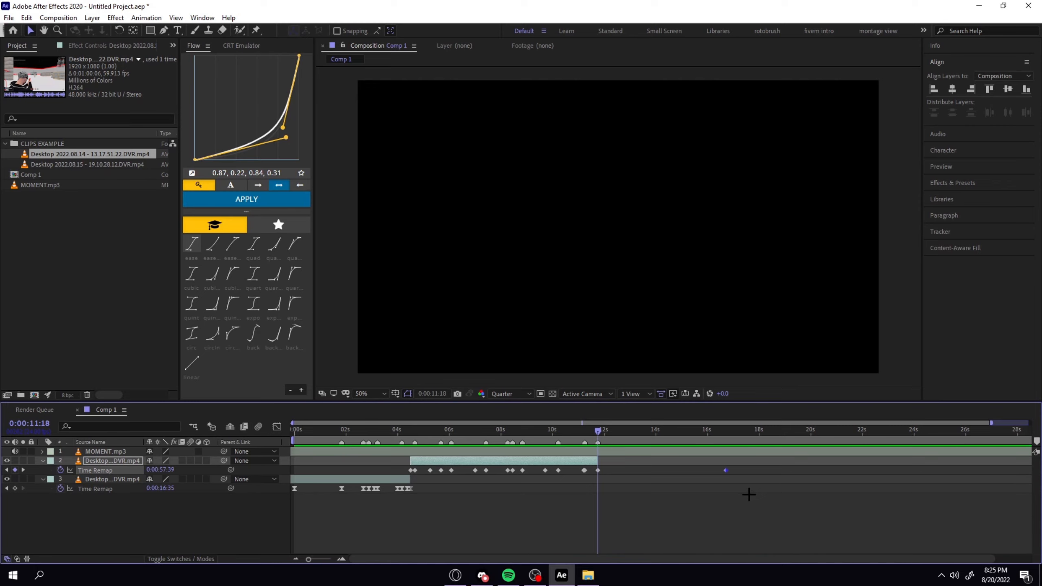
left_click(602, 470)
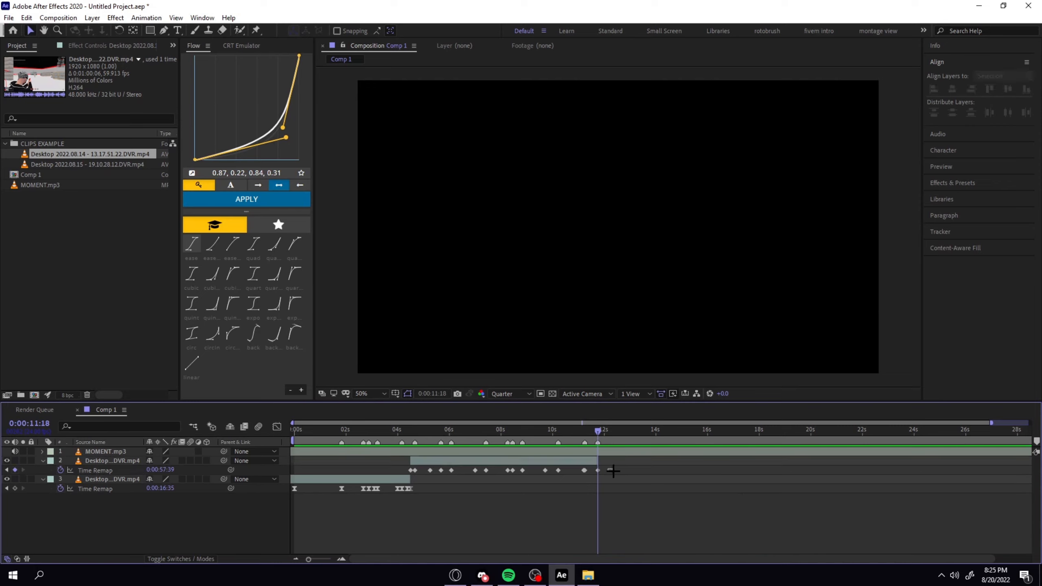
Apply Easy Ease to all of the new clip's time-remap keyframes between 0:00:04:12 and 0:00:11:18.
left_click_drag(609, 475, 393, 475)
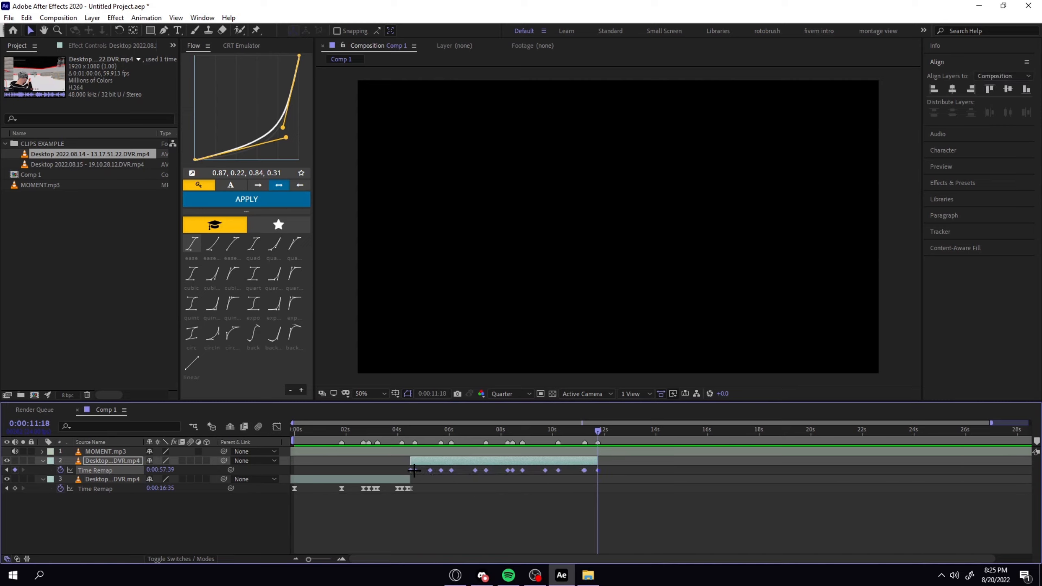
right_click(412, 471)
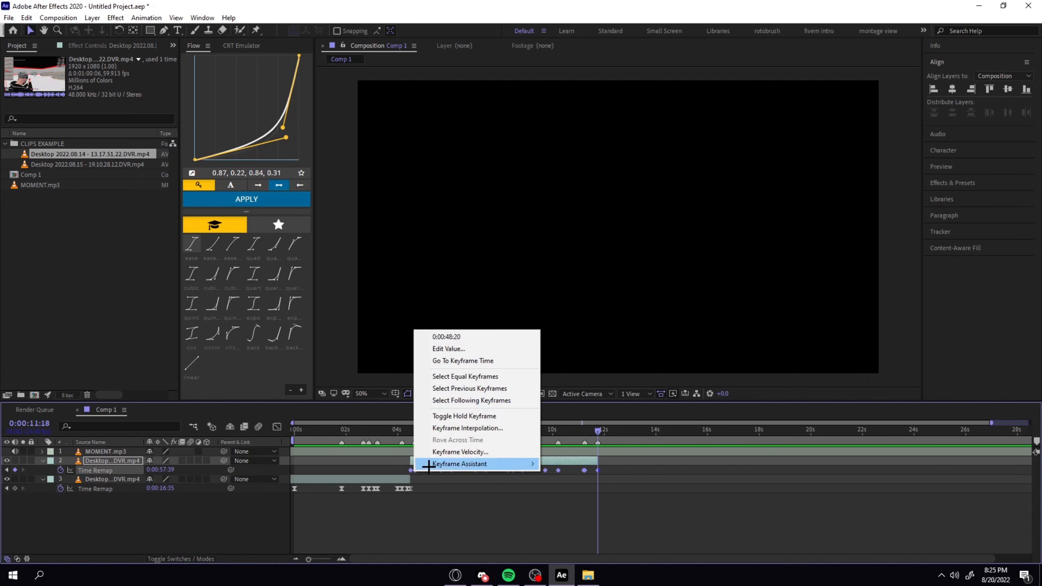
mouse_move(427, 464)
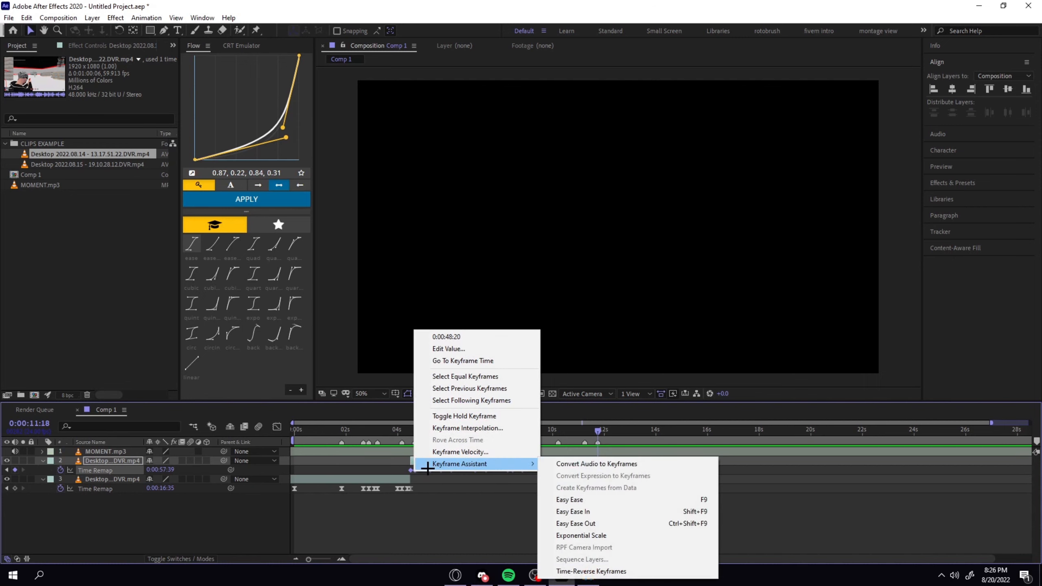
left_click(582, 502)
Show the new clip's time-remap curve in the graph editor and place the playhead near its start at 0:00:04:13.
left_click_drag(585, 431, 422, 432)
left_click(448, 489)
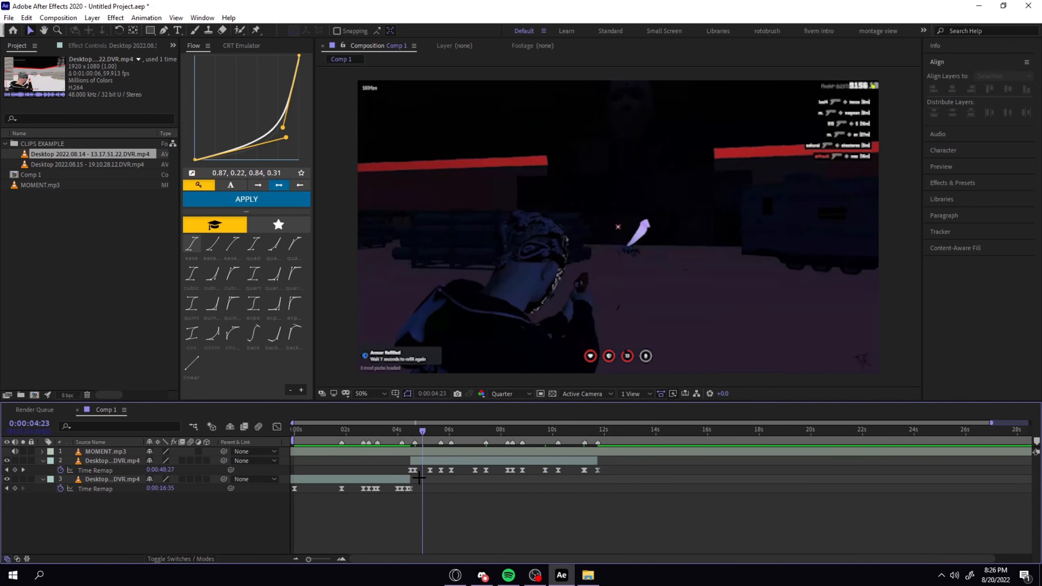
left_click_drag(419, 478, 413, 471)
left_click(277, 427)
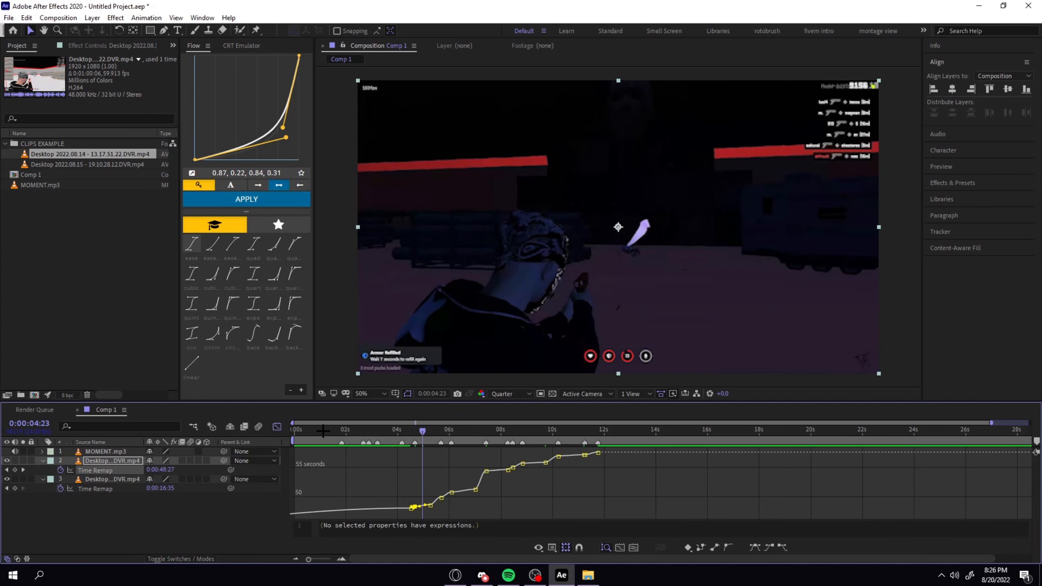
left_click(411, 442)
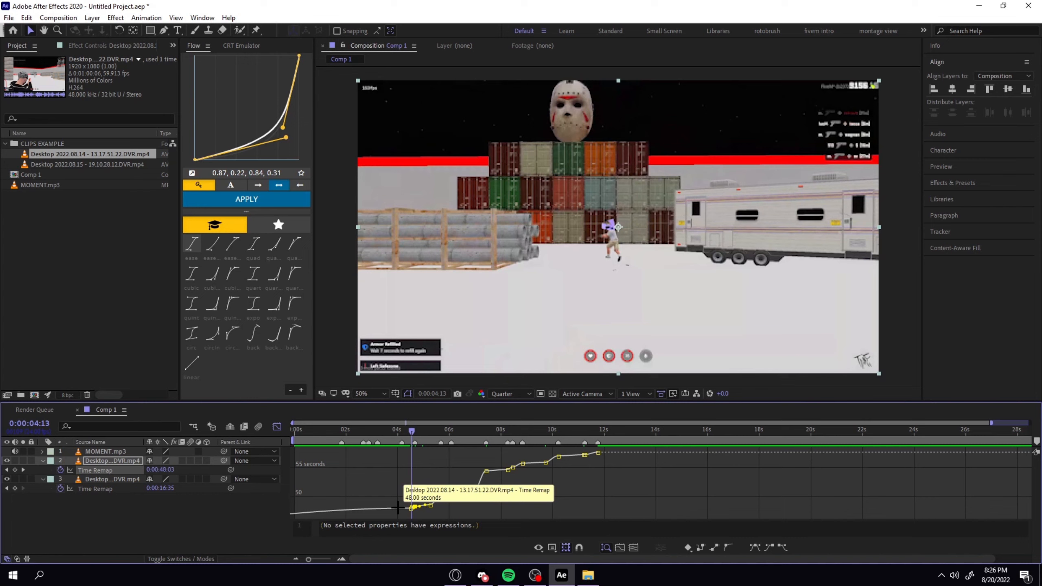
Clear the time-remap keyframes lying before the new clip's start at 0:00:04:12 from its value graph.
left_click(398, 508, "ctrl")
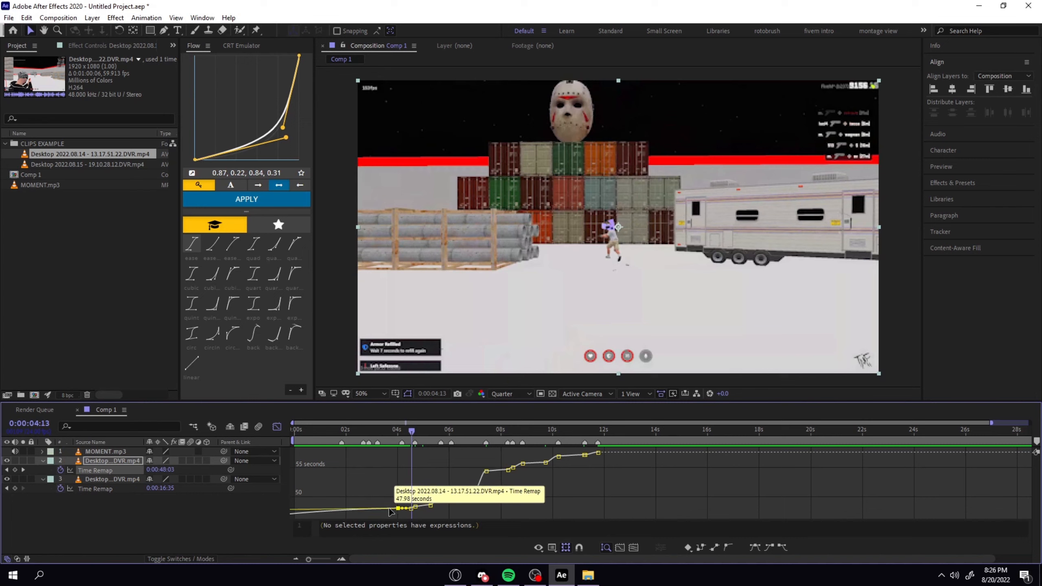
left_click(398, 503)
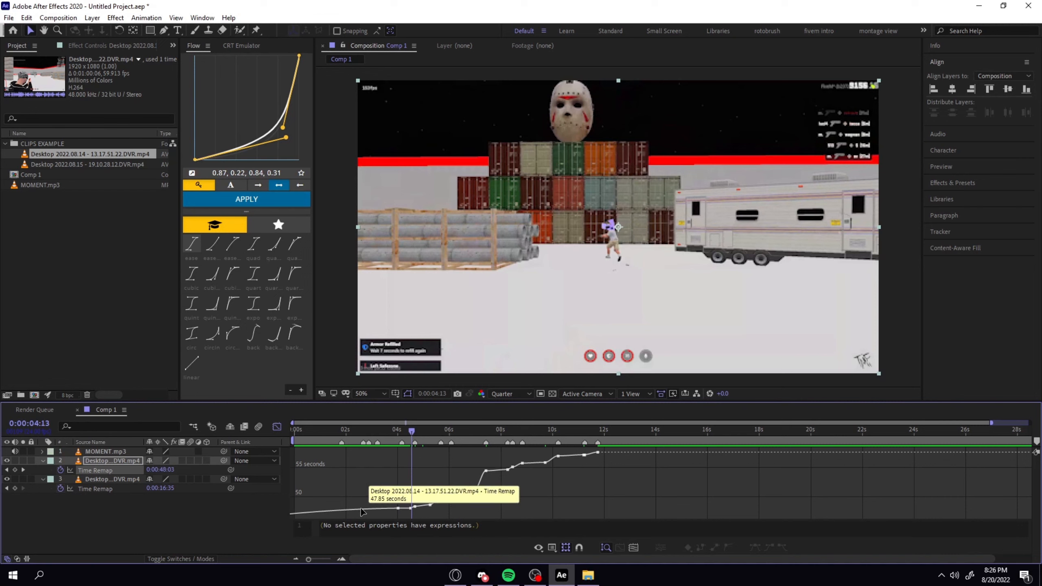
left_click(387, 511)
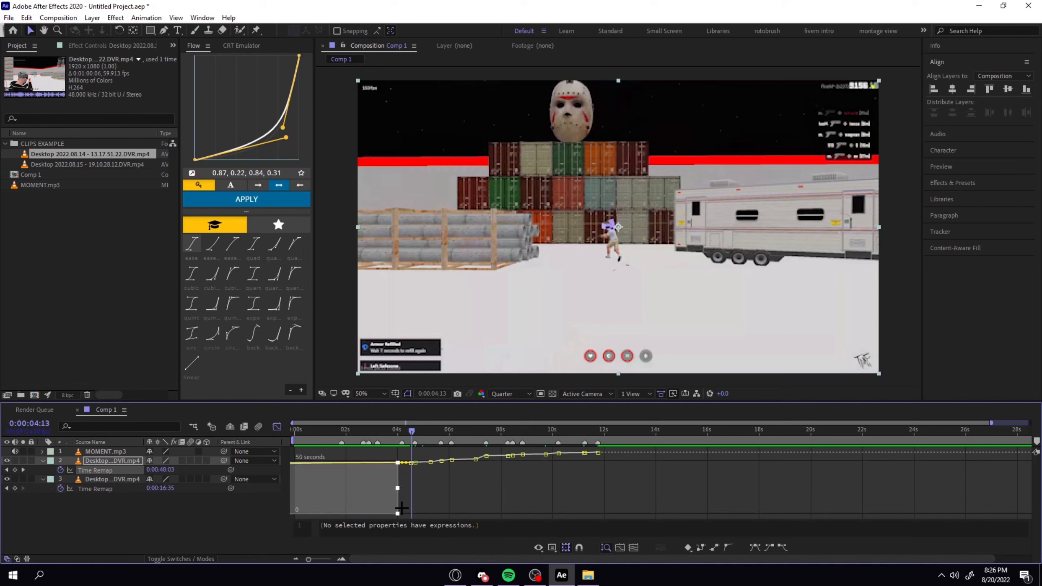
left_click(398, 498)
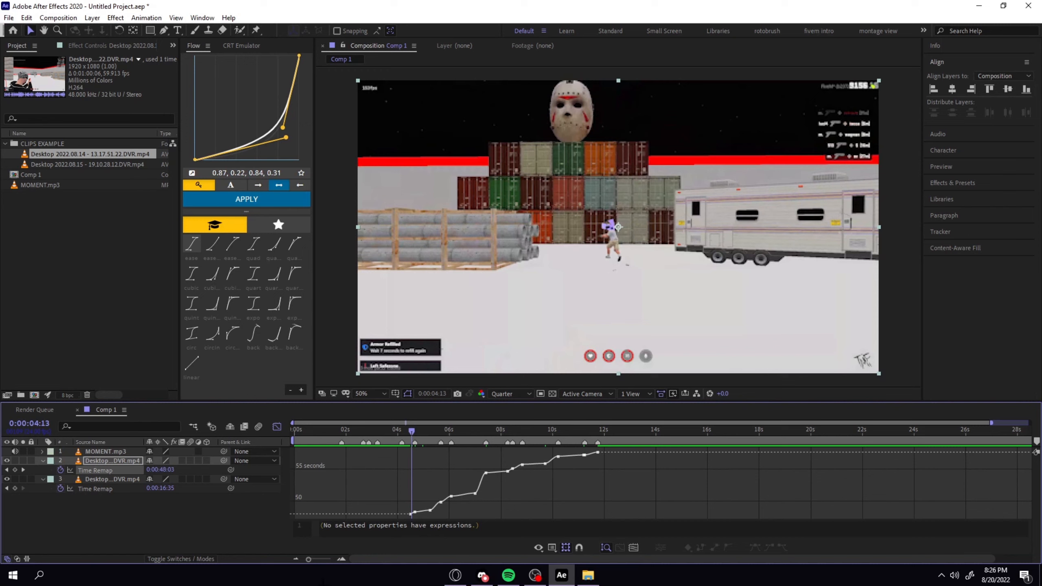
Apply Flow's linear curve to the time-remap keyframe at 0:00:04:16 and preview from 0:00:04:12.
left_click_drag(309, 560, 326, 559)
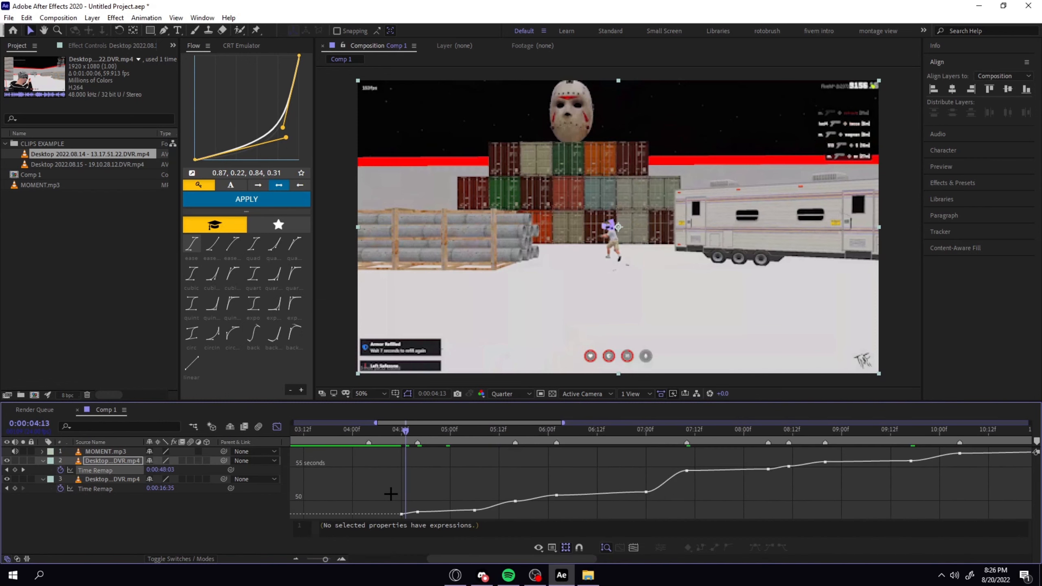
left_click(418, 512)
left_click(201, 363)
left_click(274, 199)
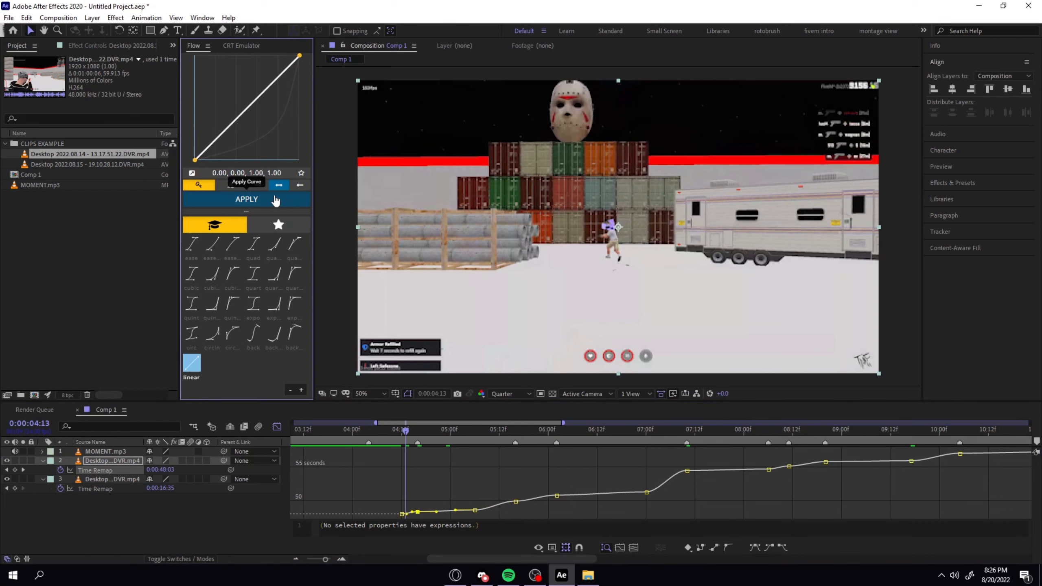
left_click(401, 429)
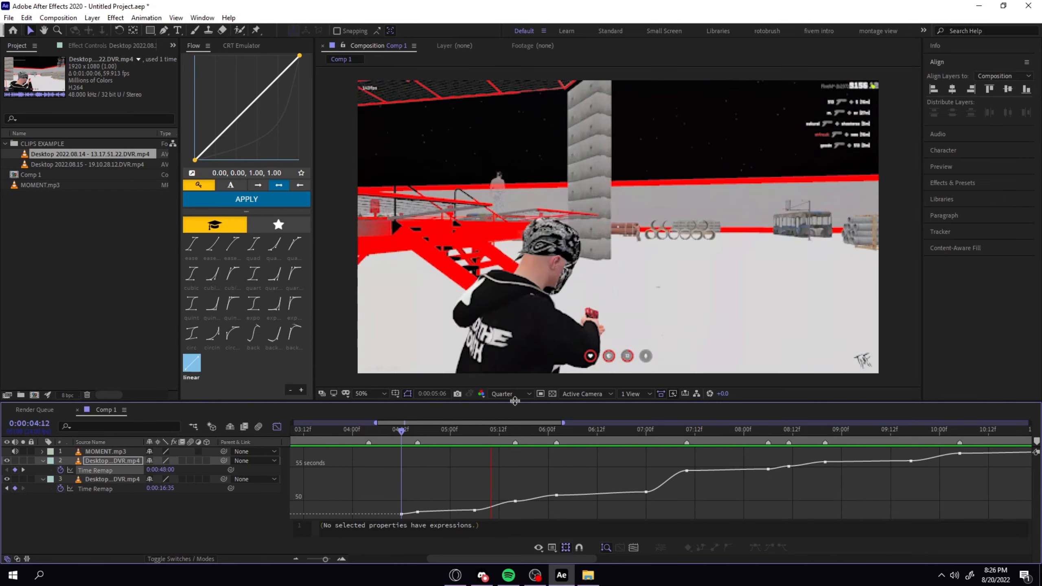
Reshape the Flow curve to 0.80, 0.06, 0.98, 0.81 and preview the clip further along the time-remap curve.
left_click_drag(456, 438, 424, 439)
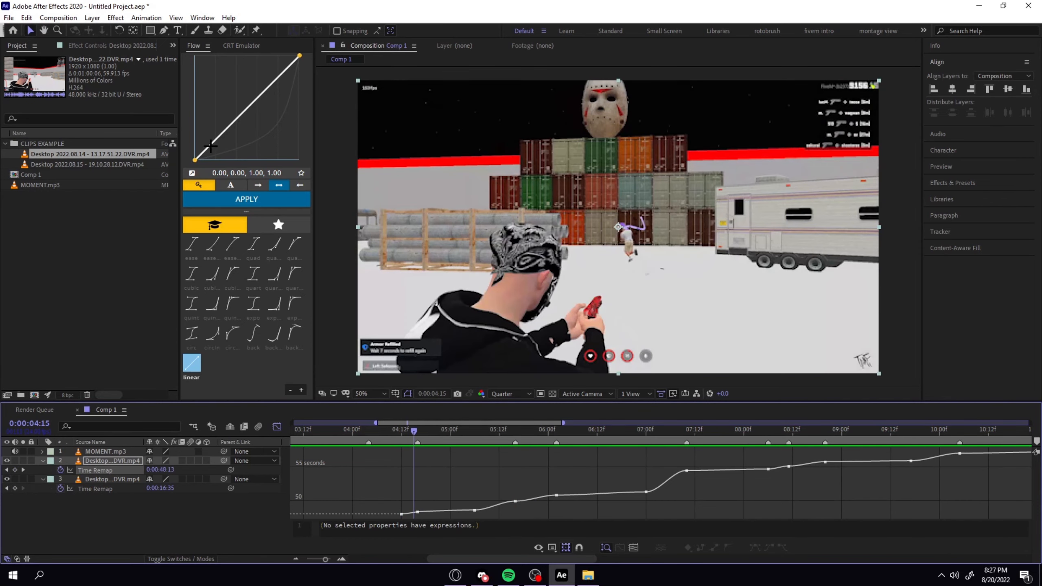
left_click_drag(196, 160, 294, 107)
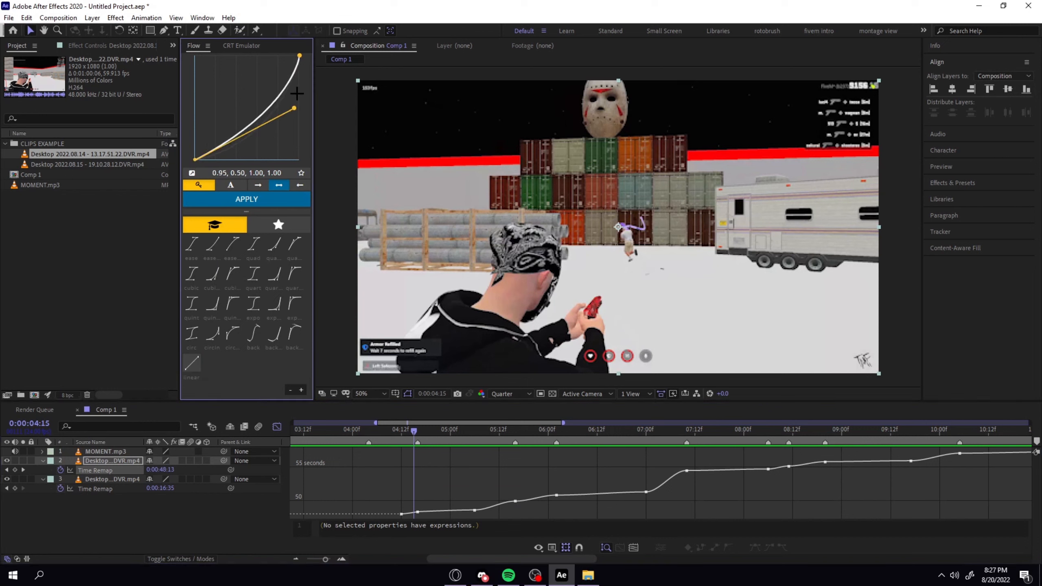
left_click_drag(299, 57, 279, 155)
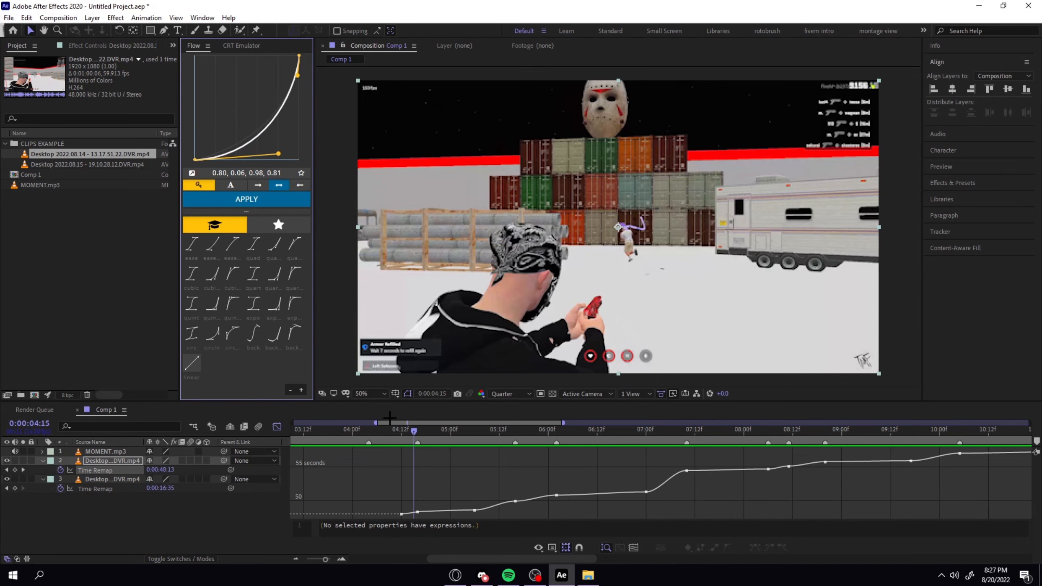
left_click(468, 431)
key("space")
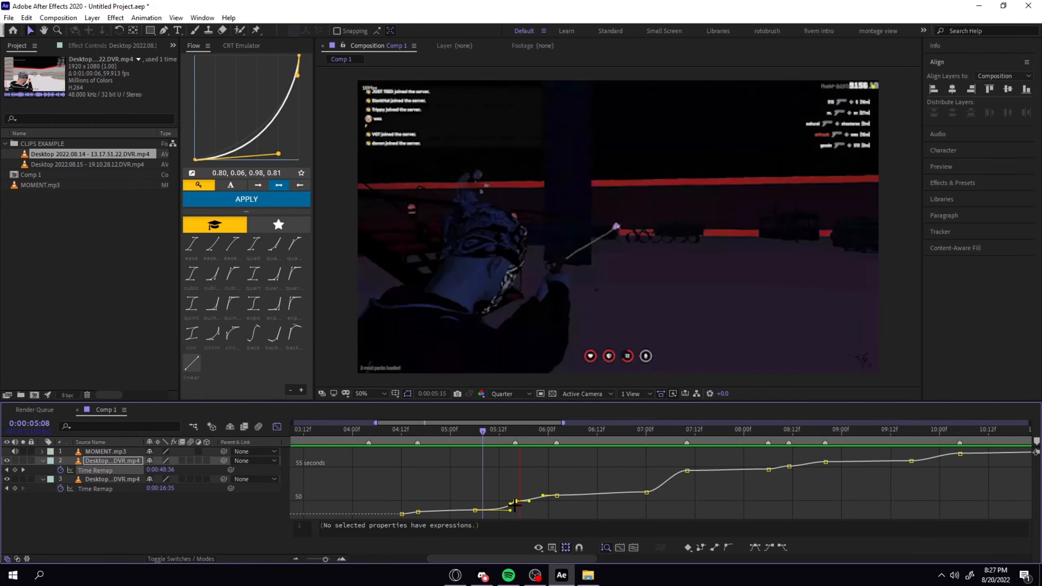
left_click(524, 431)
Shape the Flow curve to 0.85, 0.18, 0.67, 0.50 and apply it to the time-remap keyframes at 0:00:08:11 and 0:00:08:20.
left_click_drag(298, 76, 252, 79)
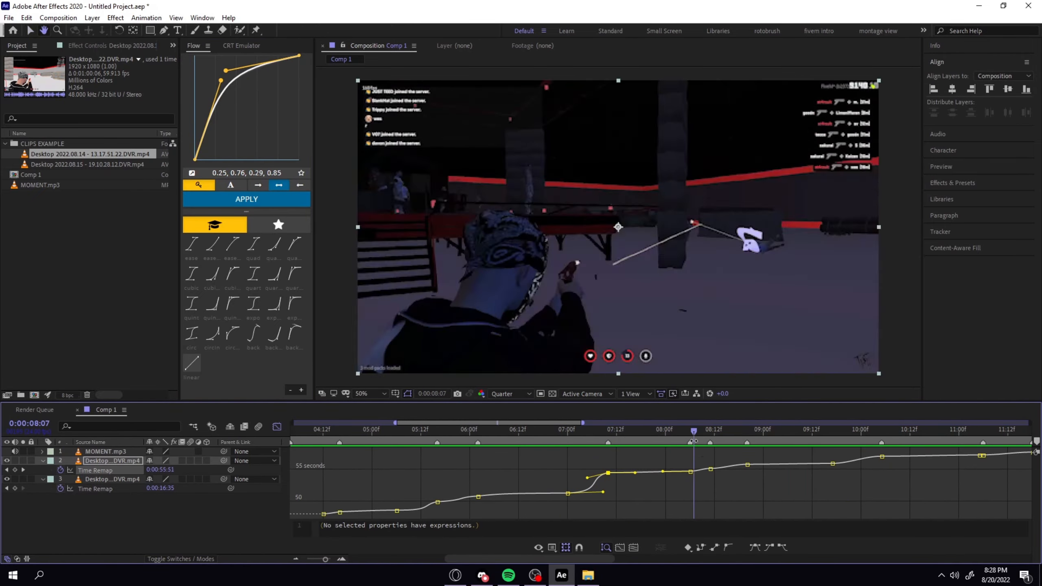
left_click_drag(702, 479, 753, 454)
left_click_drag(221, 81, 264, 107)
left_click(246, 199)
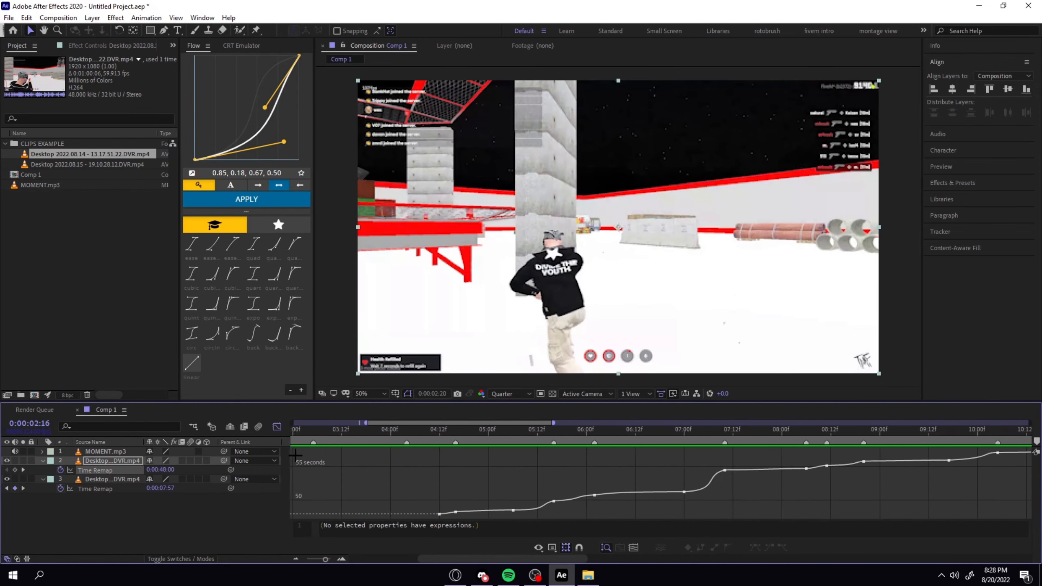
Preview the second clip's speed changes with the music from its start at 0:00:04:12.
left_click_drag(295, 456, 469, 465)
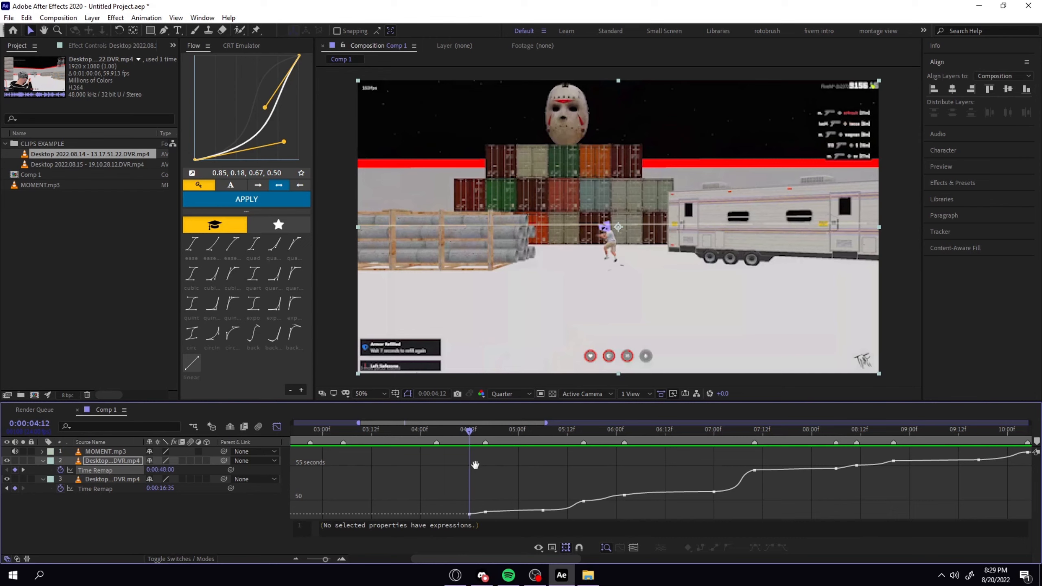
key("space")
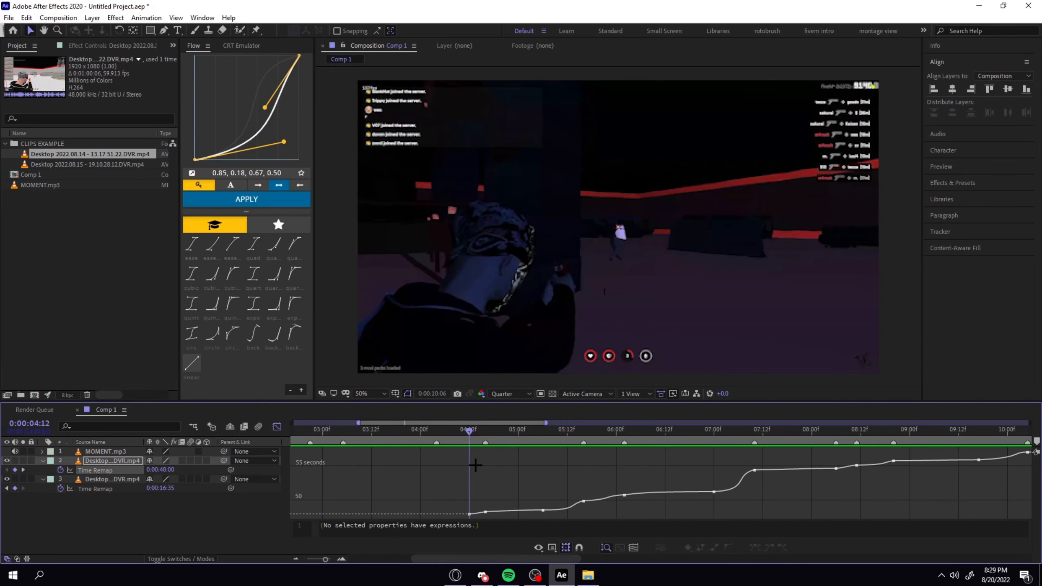
key("space")
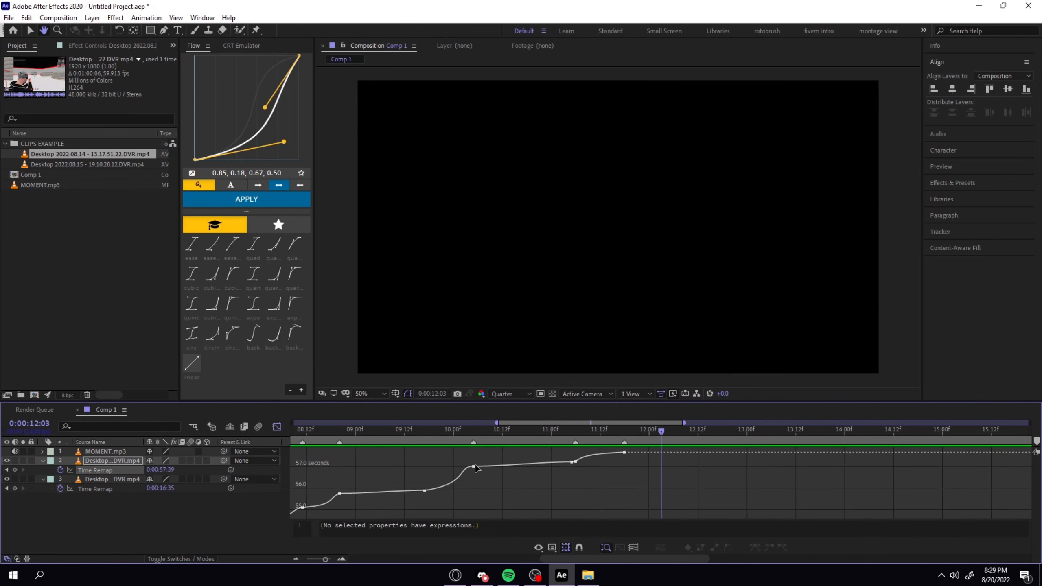
Examine the footage and time-remap keyframes from 0:00:04:12 through 0:00:04:16 to 0:00:05:06.
left_click_drag(485, 429, 430, 471)
left_click(439, 513)
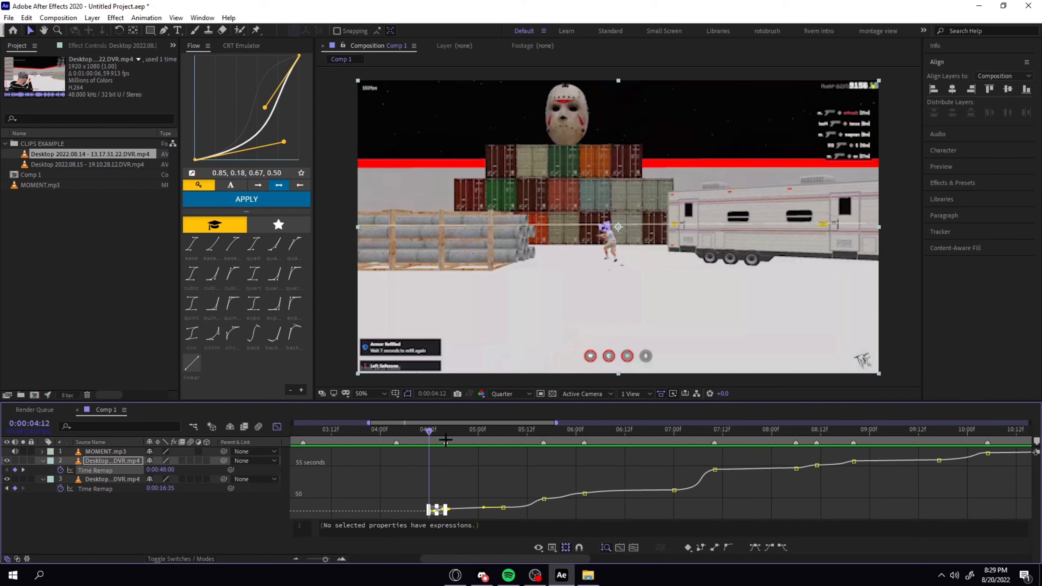
left_click(463, 452)
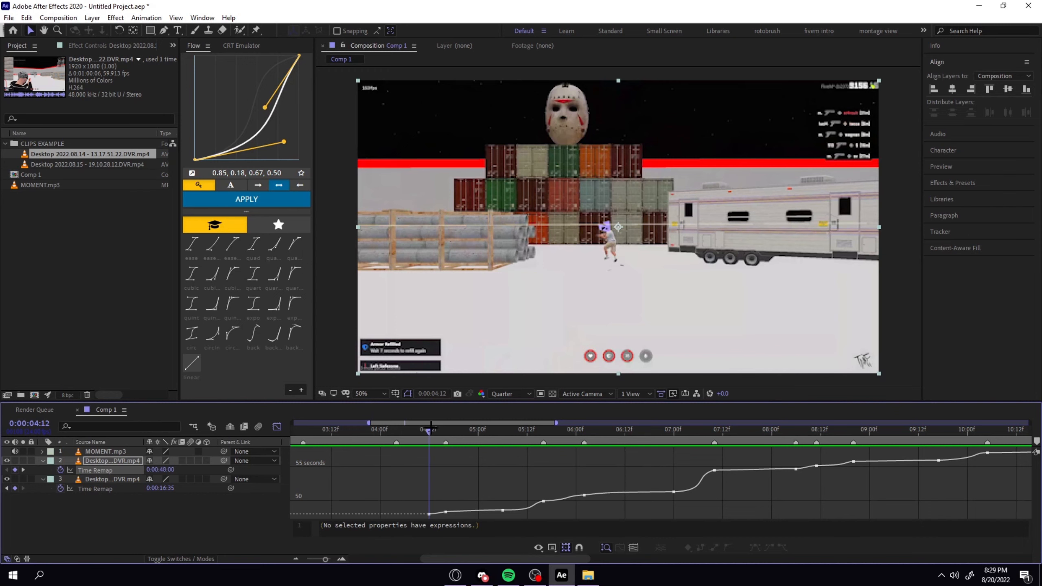
left_click_drag(431, 428, 445, 429)
left_click(446, 512)
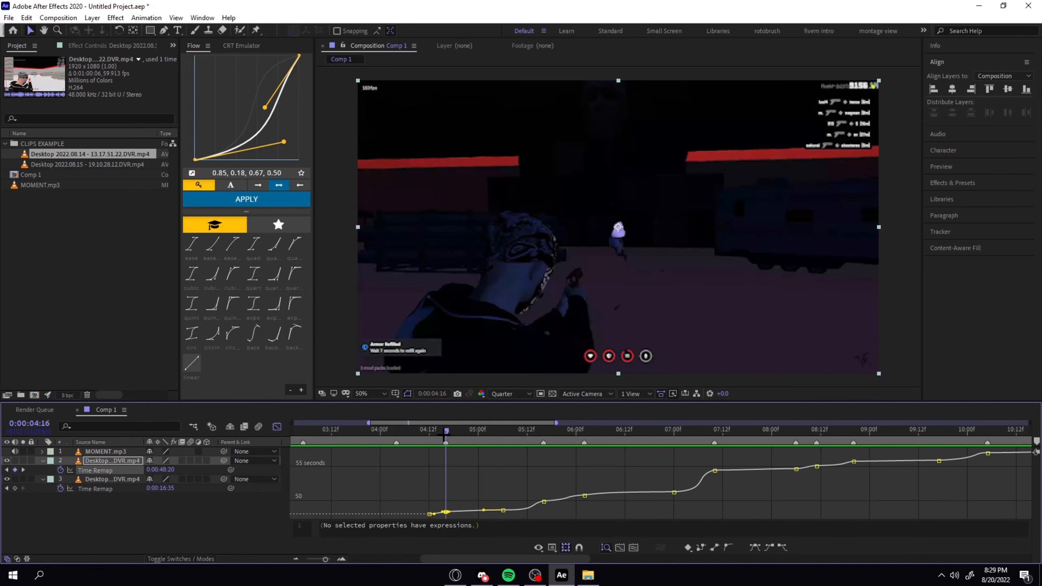
left_click_drag(446, 430, 466, 429)
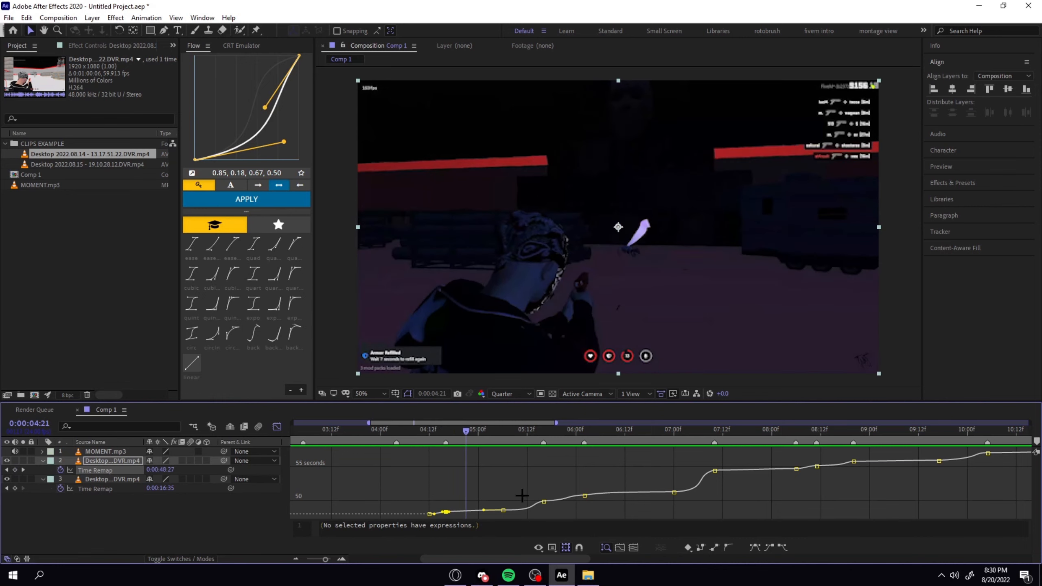
key("Page_Down")
key("Page_Down")
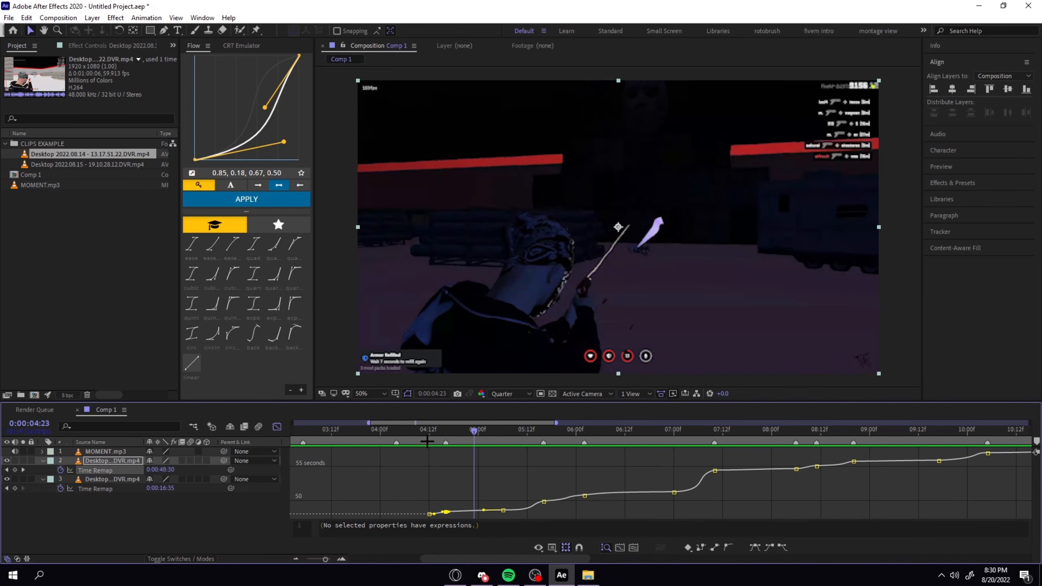
left_click_drag(479, 429, 503, 429)
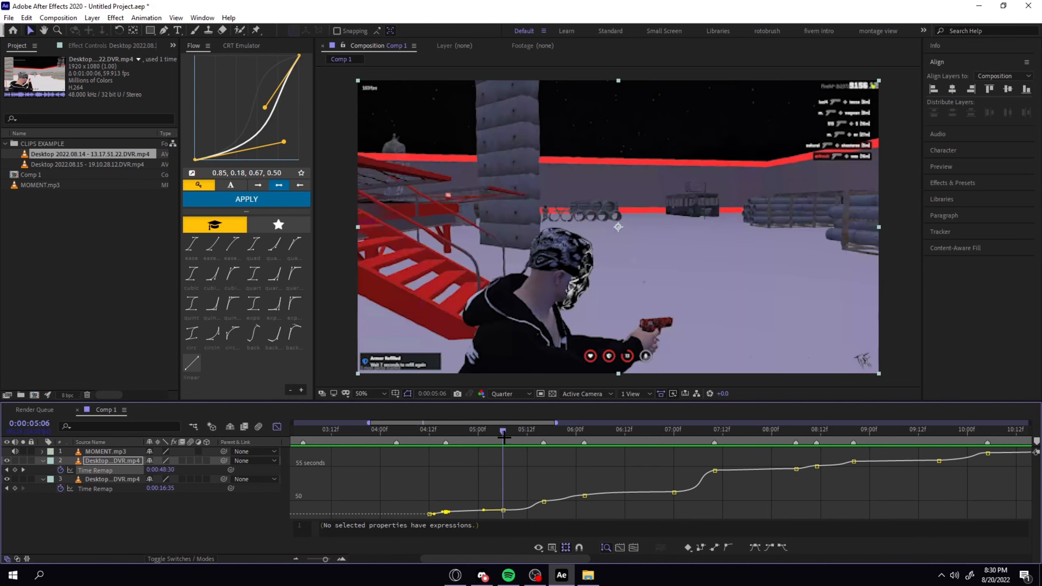
Load the curve between the time-remap keyframes at 0:00:05:06 and 0:00:05:16 into Flow.
left_click(505, 511)
left_click(520, 429)
mouse_move(528, 514)
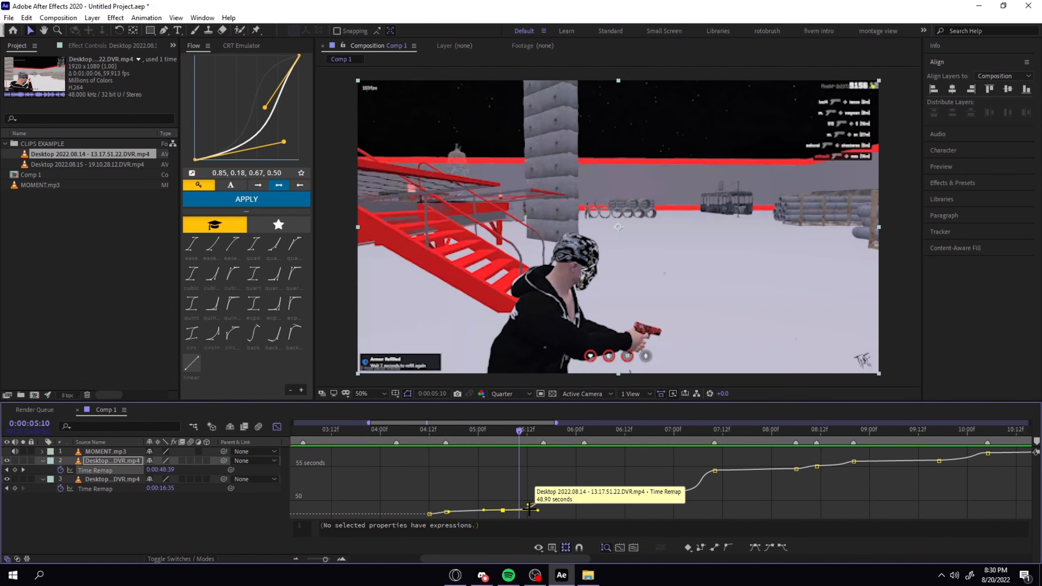
left_click_drag(547, 497, 498, 517)
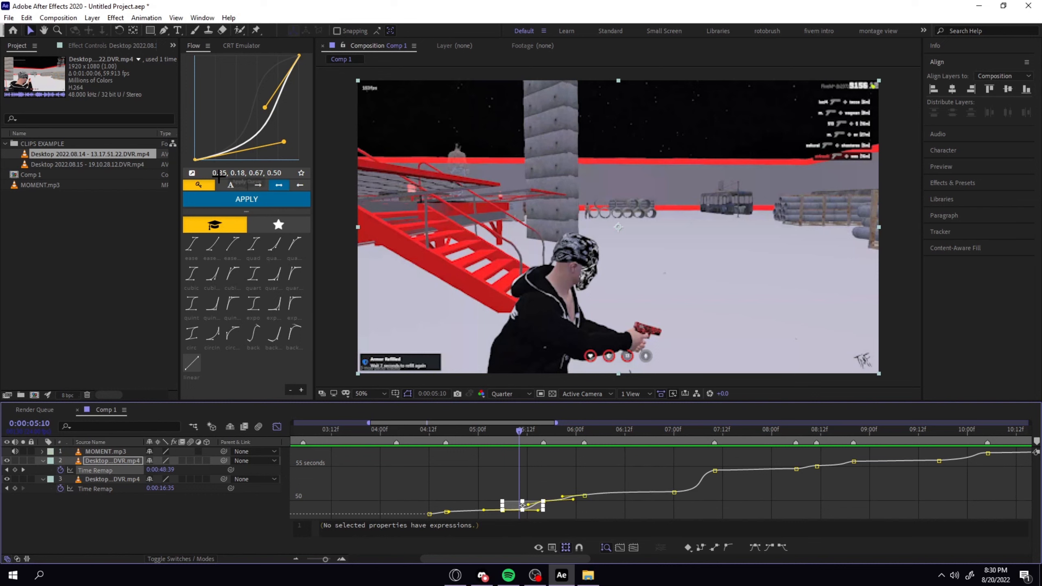
left_click(192, 174)
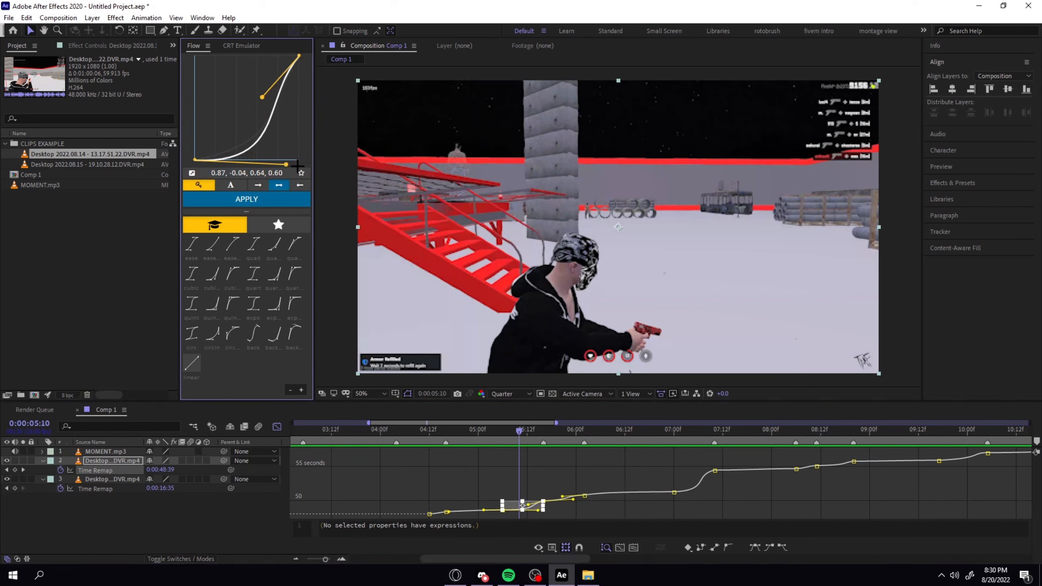
left_click(539, 516)
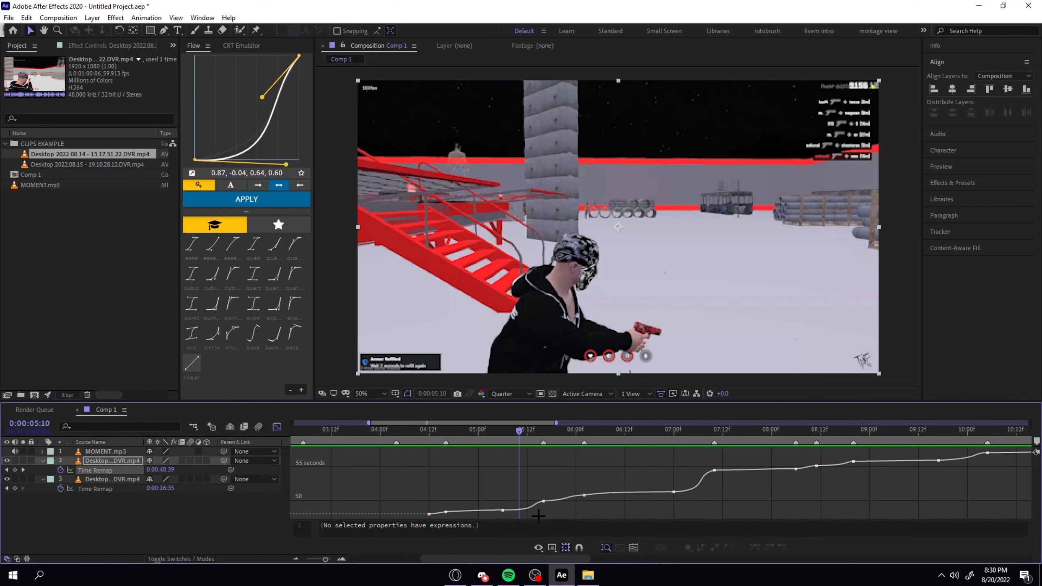
Step back and forth through the frames between 0:00:05:06 and 0:00:05:12 to examine how the speed ramp begins.
left_click(503, 511)
key("Page_Up")
key("Page_Up")
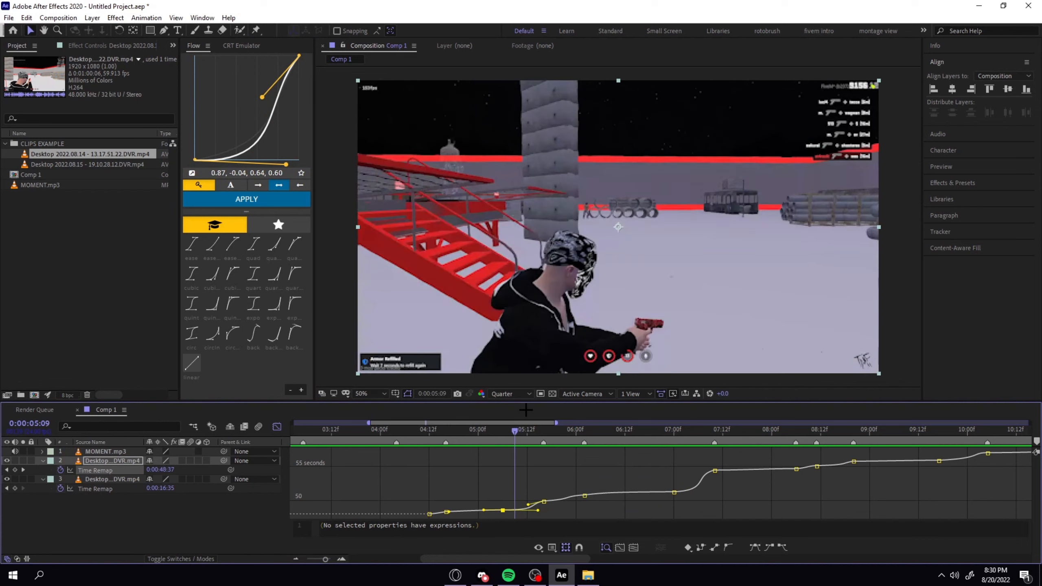
key("Page_Down")
key("Page_Down")
key("ctrl+Right")
key("ctrl+Right")
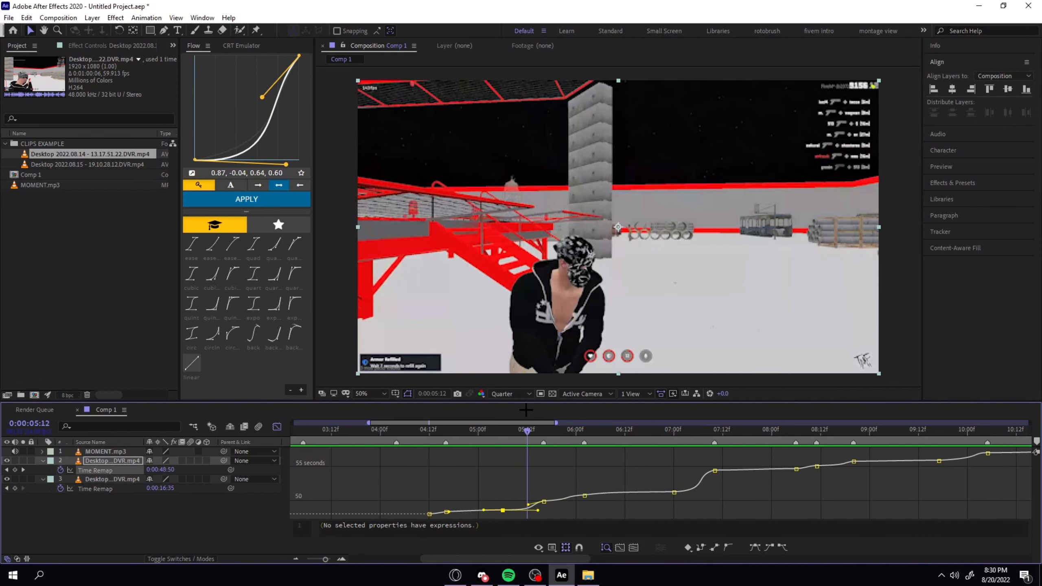
key("ctrl+Left")
key("ctrl+Left")
key("ctrl+Left")
key("ctrl+Left")
key("ctrl+Left")
key("Page_Up")
key("Page_Down")
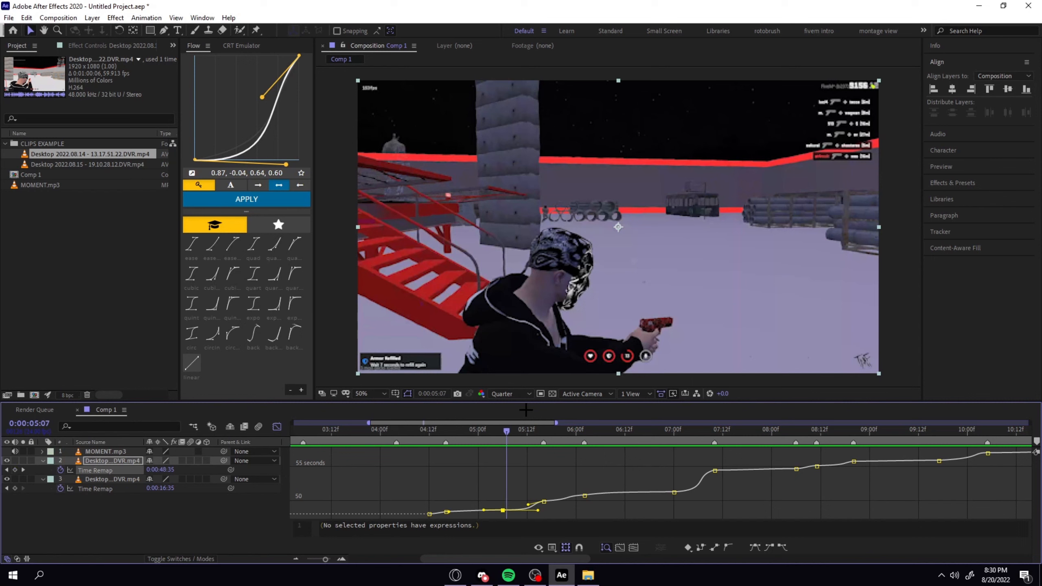
key("Page_Down")
key("Page_Down")
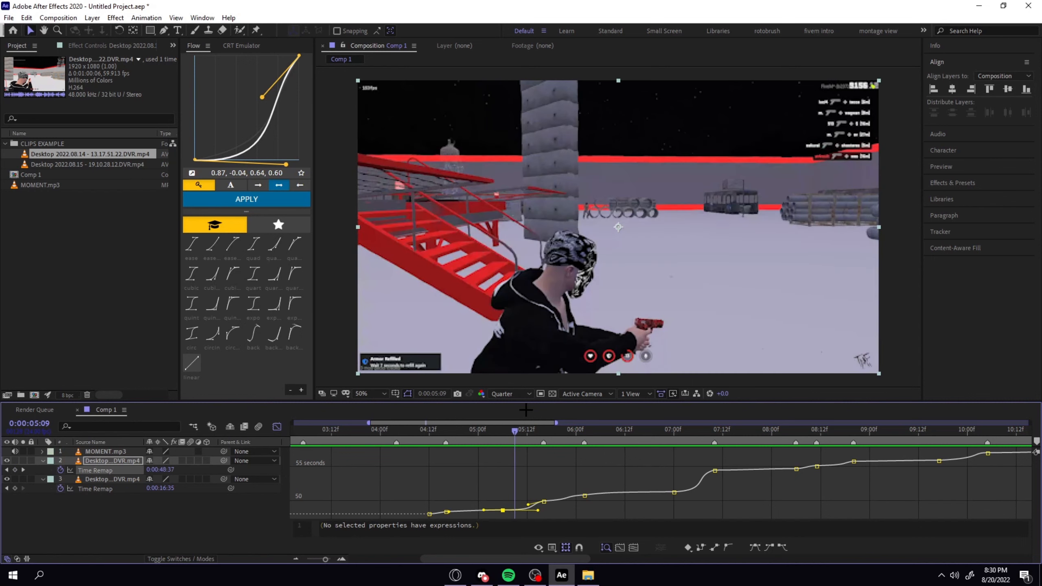
Change the Flow curve's start handle to 0.86, 0.05 and apply it to the time-remap keyframes at 0:00:05:06 and 0:00:05:16.
left_click_drag(286, 164, 285, 155)
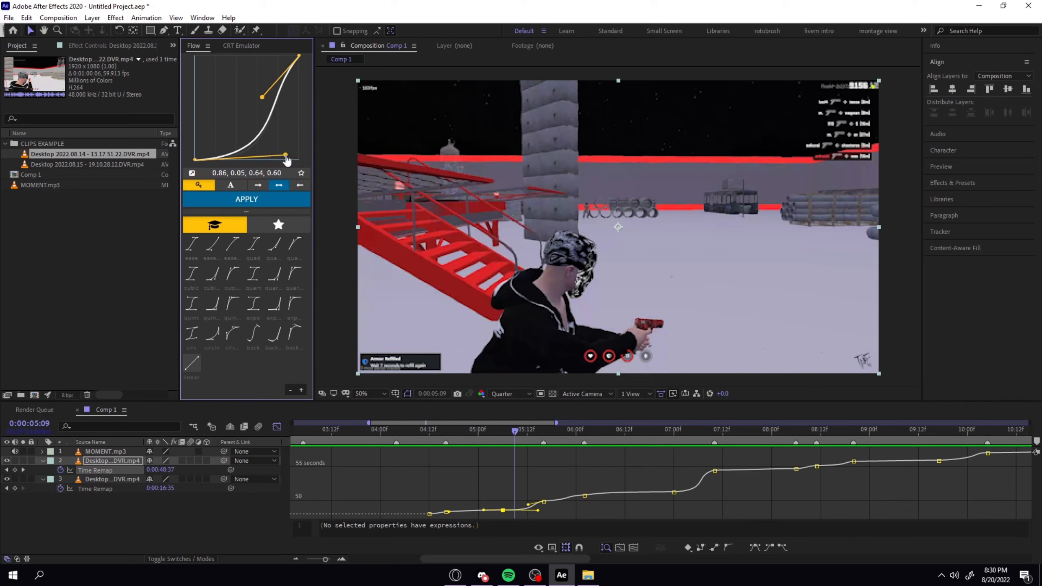
left_click(532, 509)
left_click(272, 200)
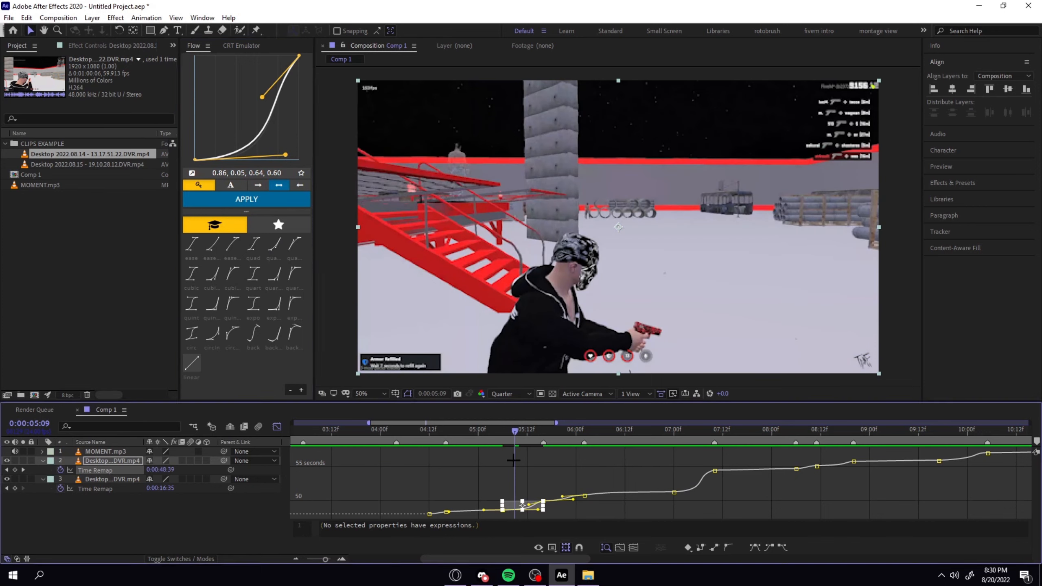
left_click(514, 460)
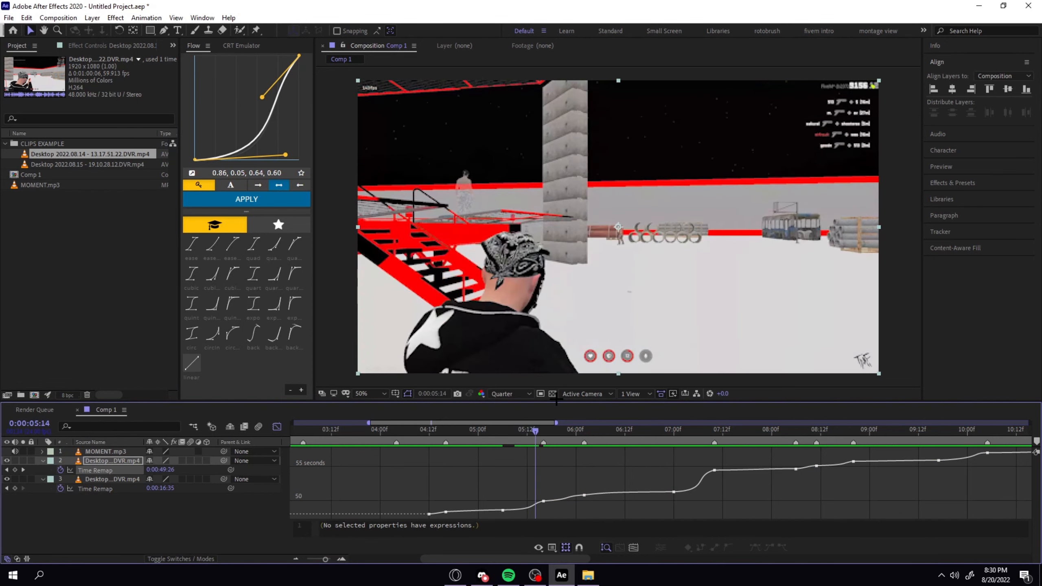
Change the Flow curve's end handle to 0.33, 0.74 and reapply the curve between the 0:00:05:06 and 0:00:05:16 keyframes.
key("Page_Down")
key("Page_Up")
left_click(543, 501)
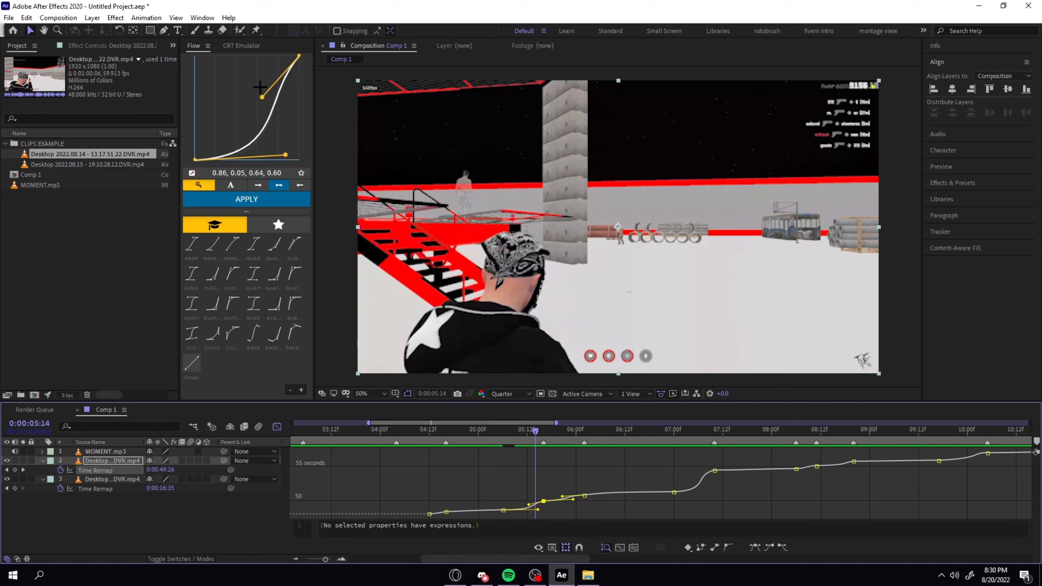
left_click_drag(262, 96, 229, 83)
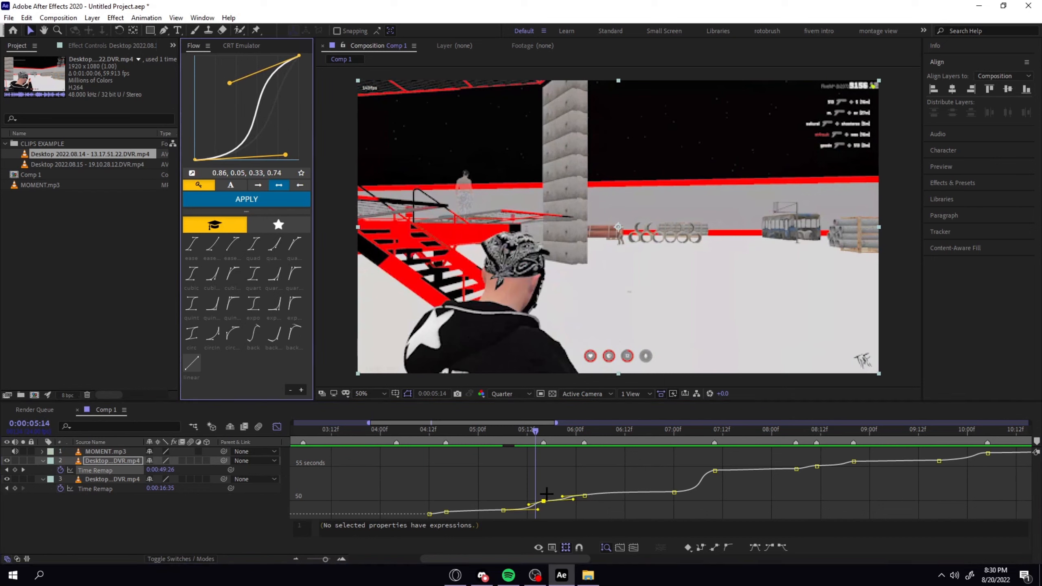
left_click_drag(552, 517, 494, 495)
left_click(247, 199)
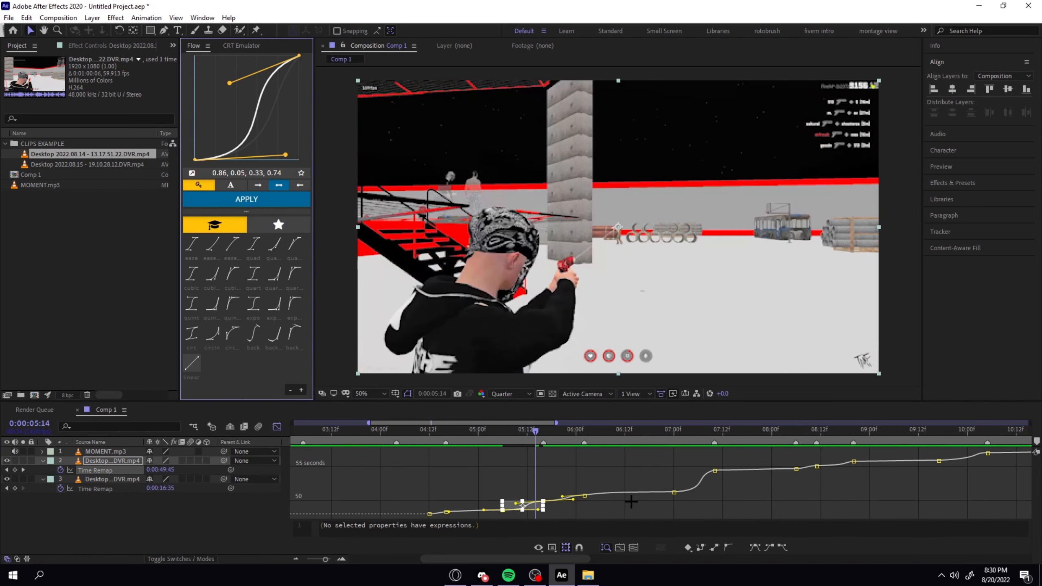
left_click(569, 477)
Review the reshaped ramp frame by frame around 0:00:05:12 to 0:00:05:14, ending at the 0:00:05:16 beat with a short preview.
key("Page_Up")
key("Page_Up")
key("Page_Down")
key("Page_Down")
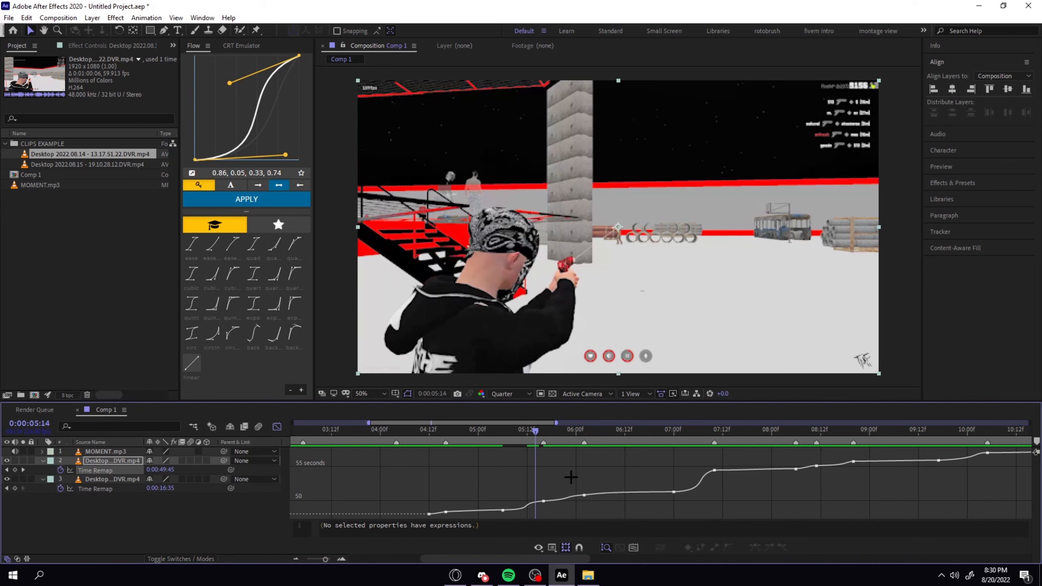
key("Page_Up")
key("Page_Up")
key("Page_Up")
key("Page_Up")
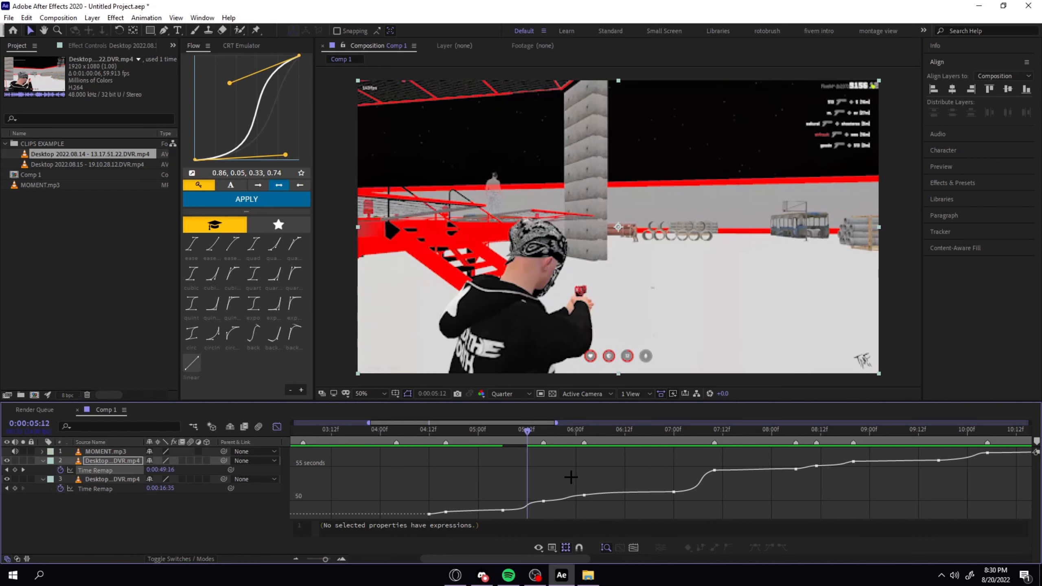
left_click_drag(524, 431, 544, 439)
key("space")
key("space")
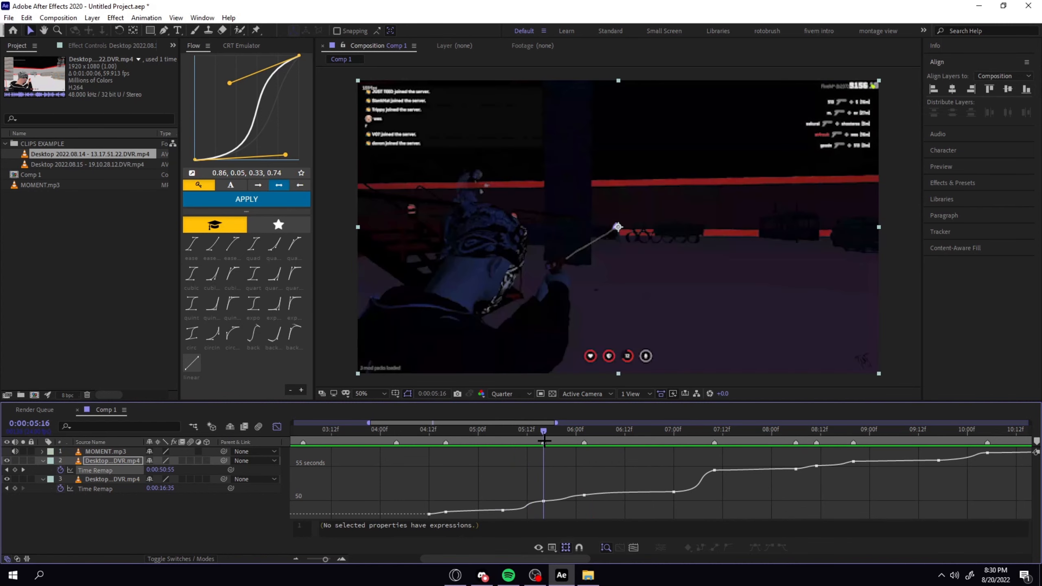
Preview the clip from the 0:00:05:16 time-remap keyframe and step on to the beat at 0:00:06:02.
left_click(544, 501)
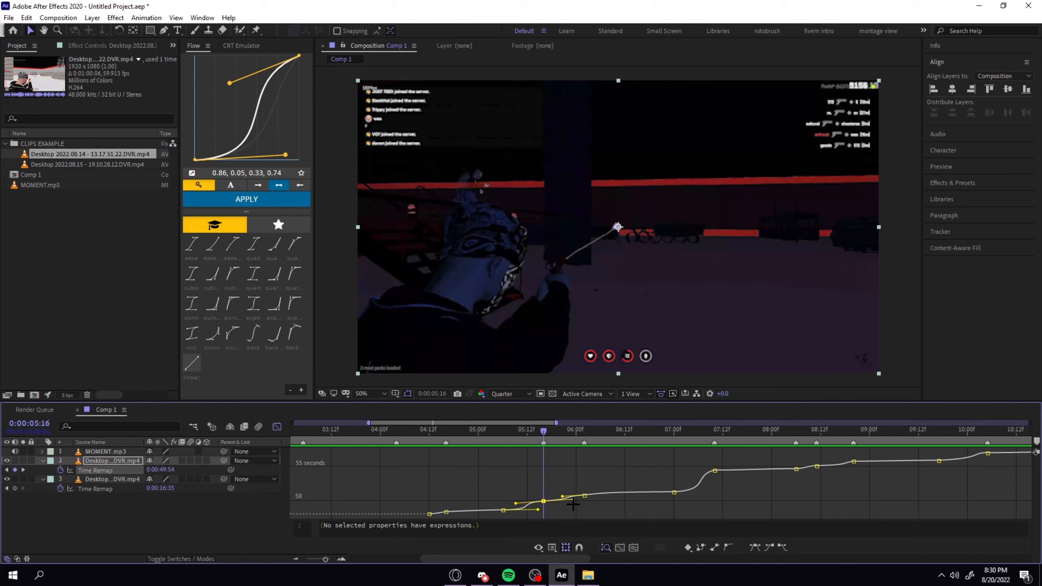
key("space")
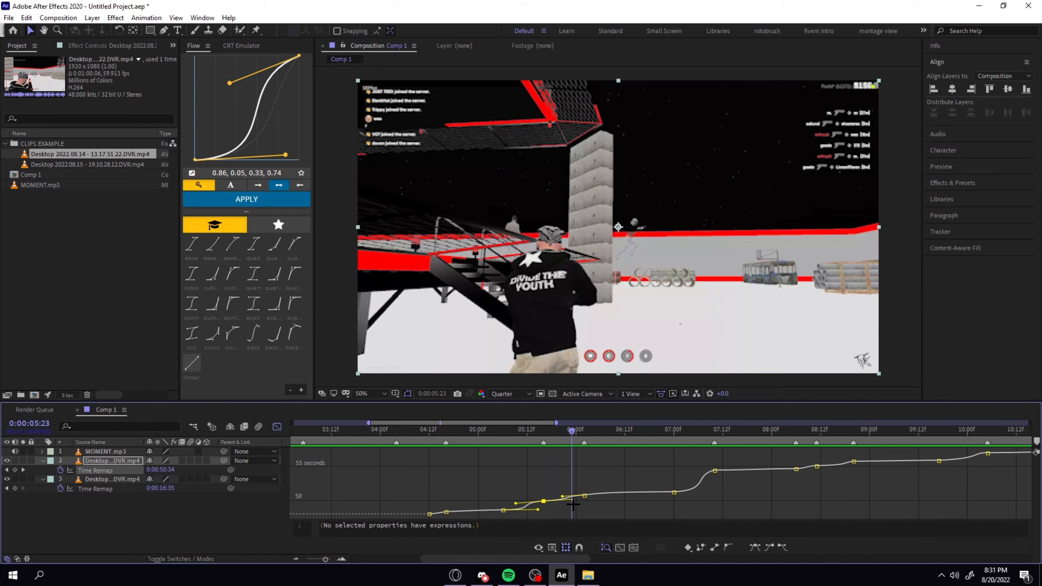
key("Page_Down")
key("Page_Down")
key("Page_Down")
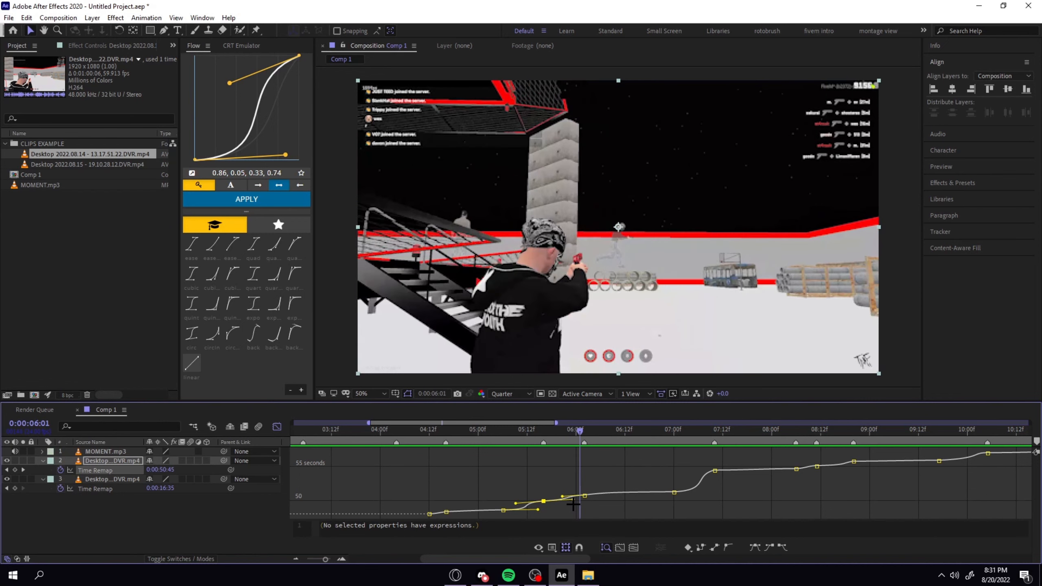
left_click(587, 495)
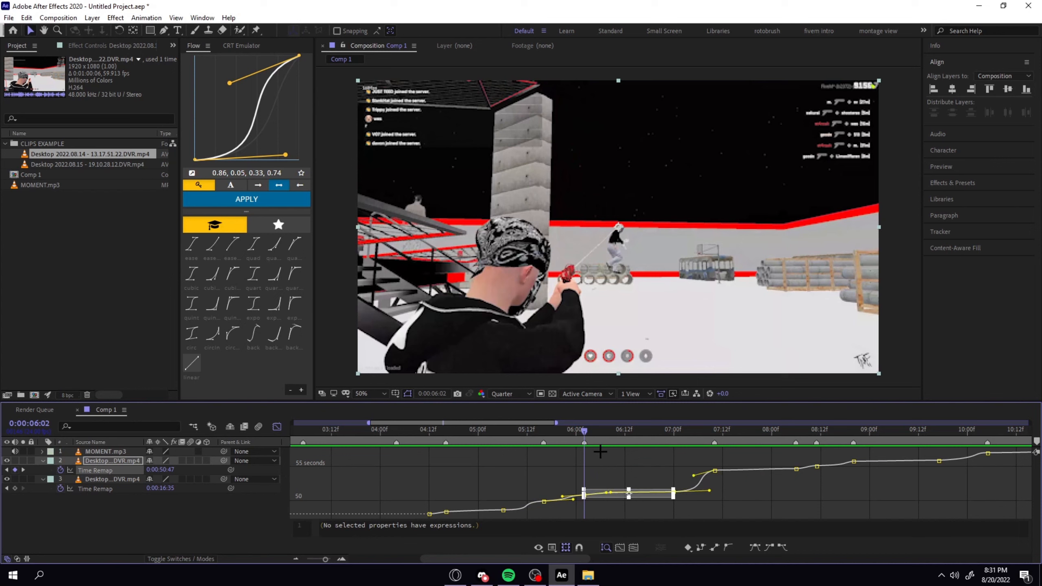
Examine the slow section after 0:00:06:02 frame by frame, scrubbing on to the time-remap keyframe at 0:00:07:00.
key("Page_Down")
key("Page_Down")
key("Page_Down")
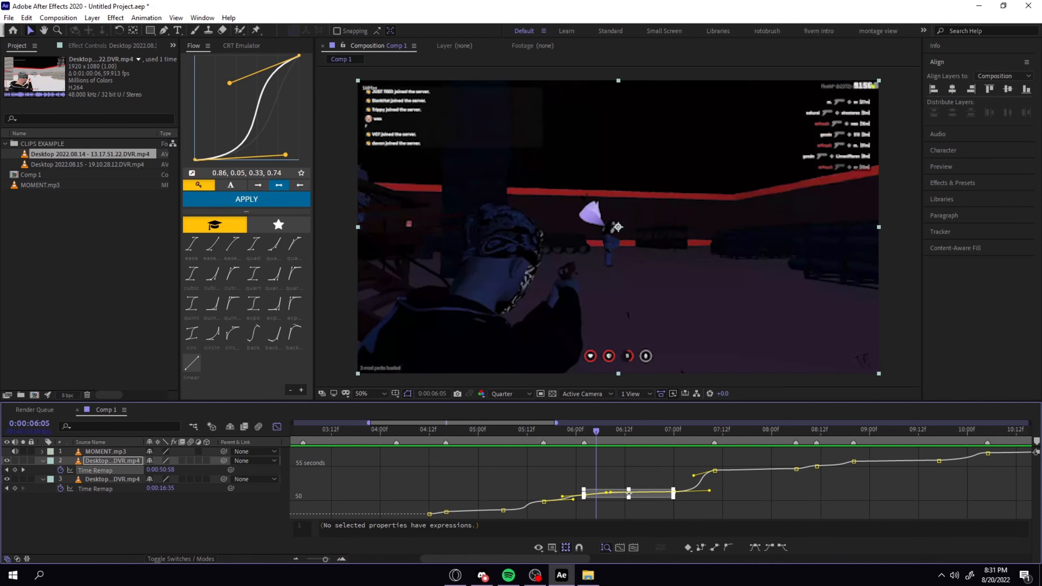
key("Page_Down")
key("Page_Down")
key("Page_Down")
key("Page_Down")
key("Page_Down")
key("Page_Down")
key("Page_Down")
key("Page_Down")
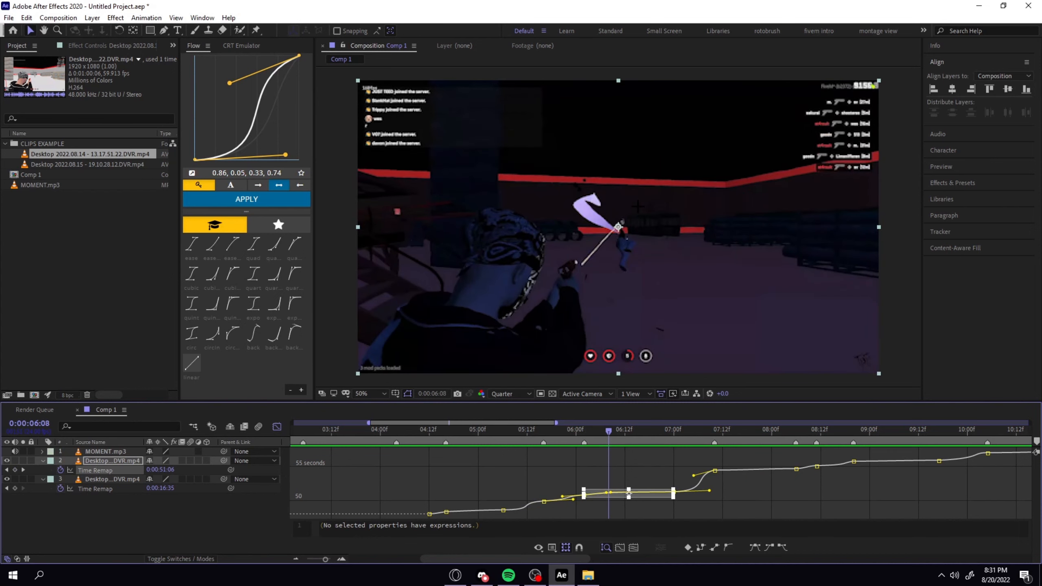
key("Page_Down")
key("Page_Down")
key("Page_Down")
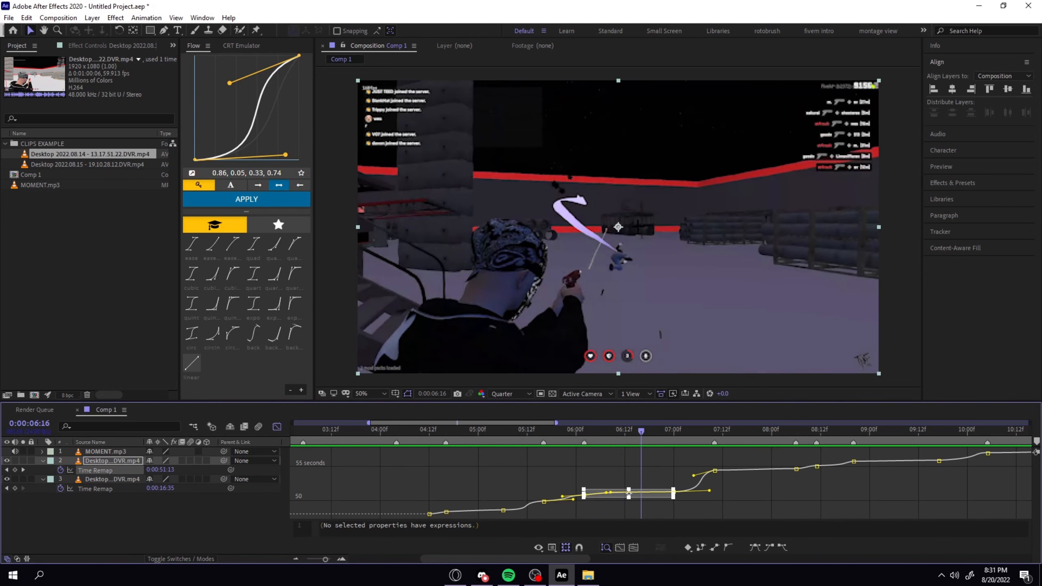
left_click(638, 472)
left_click_drag(642, 432, 674, 438)
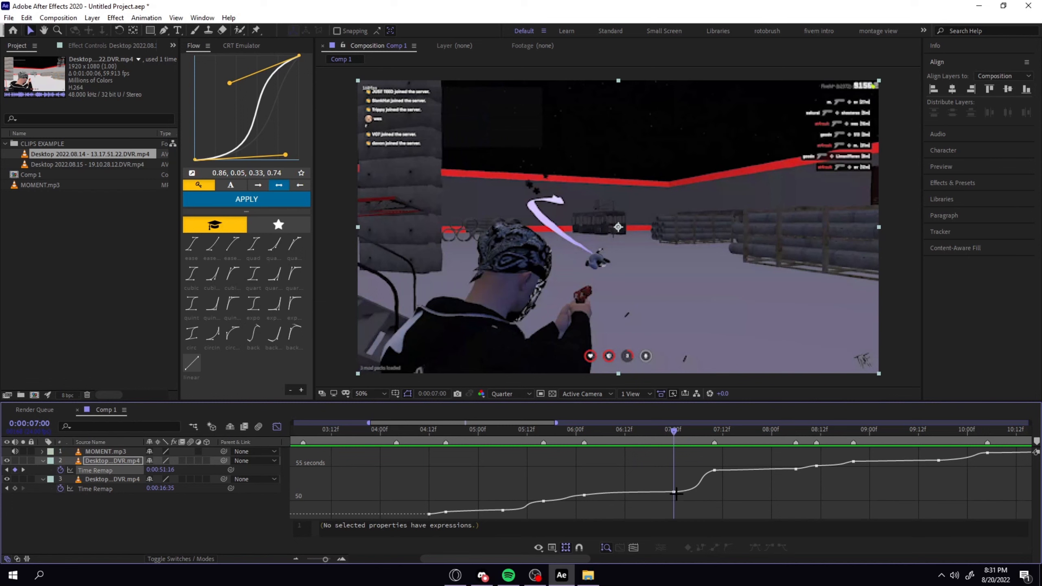
Scrub through the ramp to the 0:00:07:10 beat and on past 0:00:08:07 to check the kills against the markers.
left_click_drag(674, 432, 715, 432)
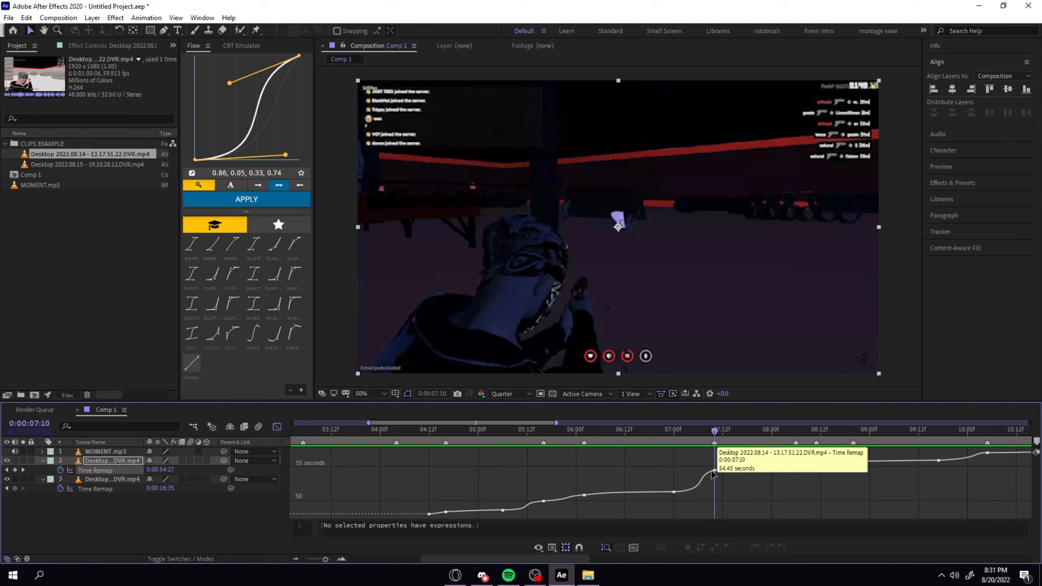
left_click(715, 442)
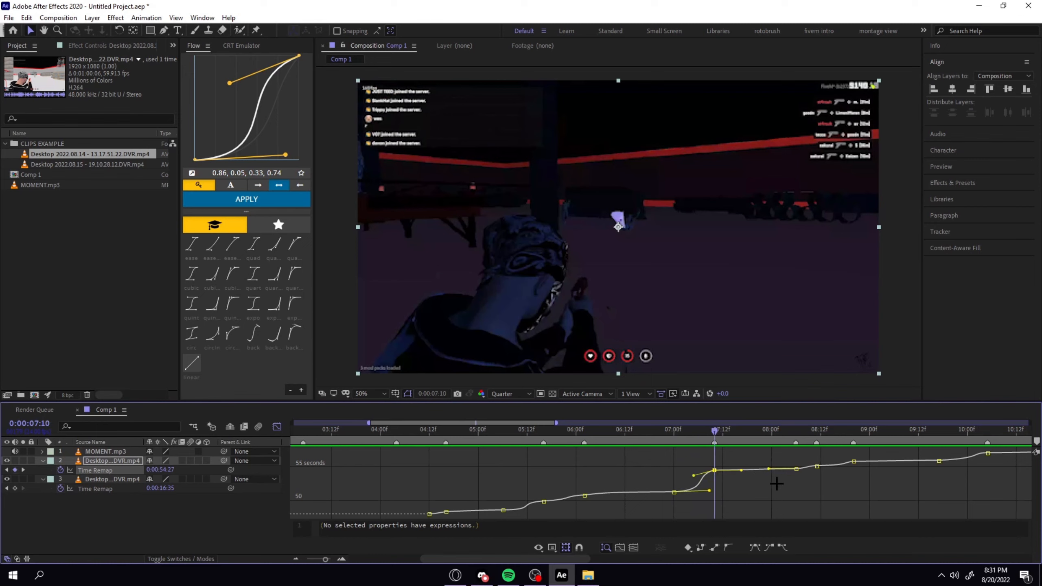
left_click(800, 431)
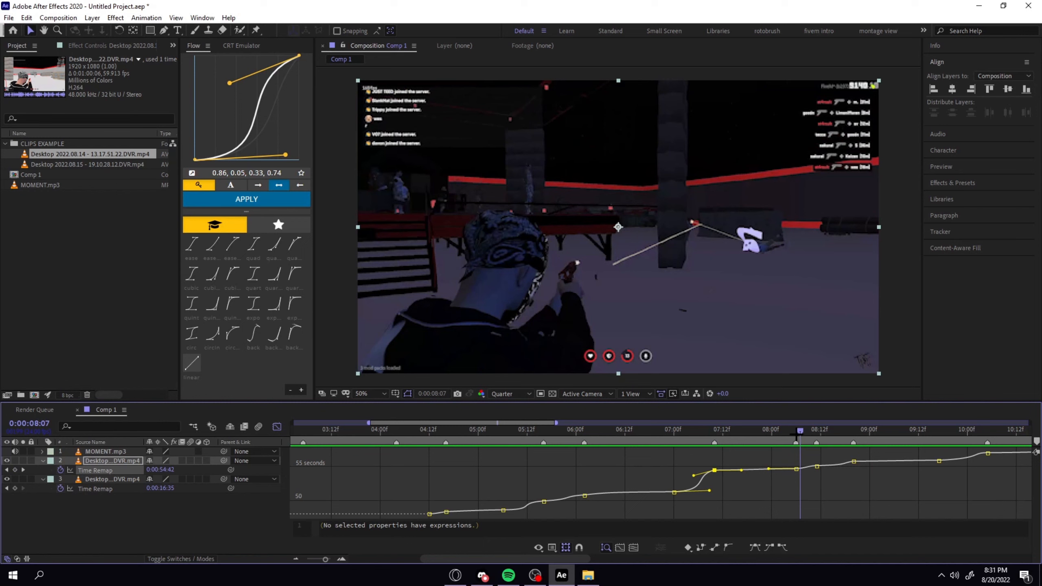
left_click_drag(800, 430, 800, 431)
left_click_drag(800, 430, 819, 431)
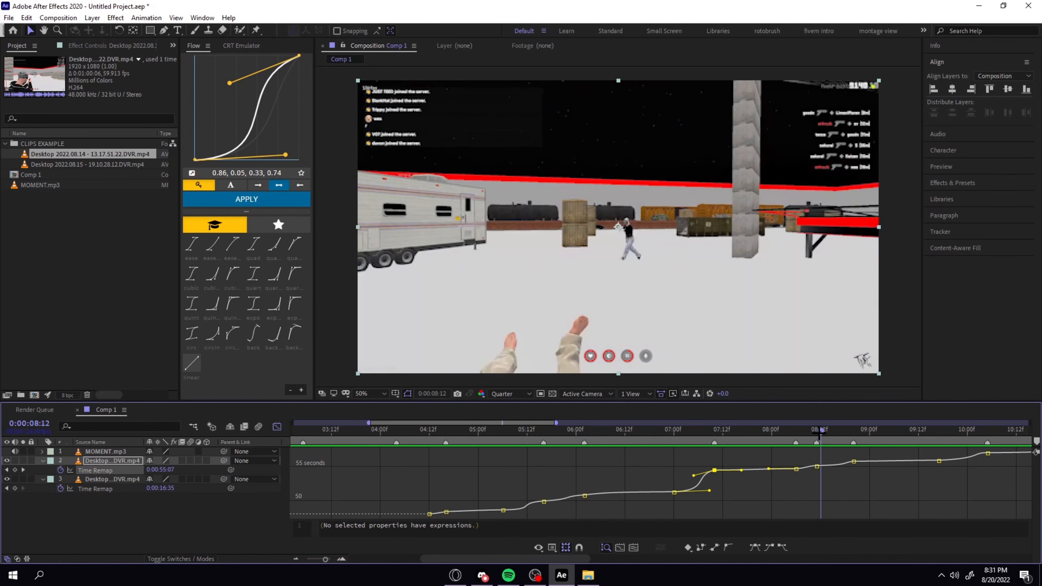
Review the ramps at 0:00:10:05 and 0:00:11:06, then play the clip's ending through to 0:00:12:04.
left_click(842, 465)
left_click_drag(825, 431, 987, 436)
scroll(653, 481, "right", 6)
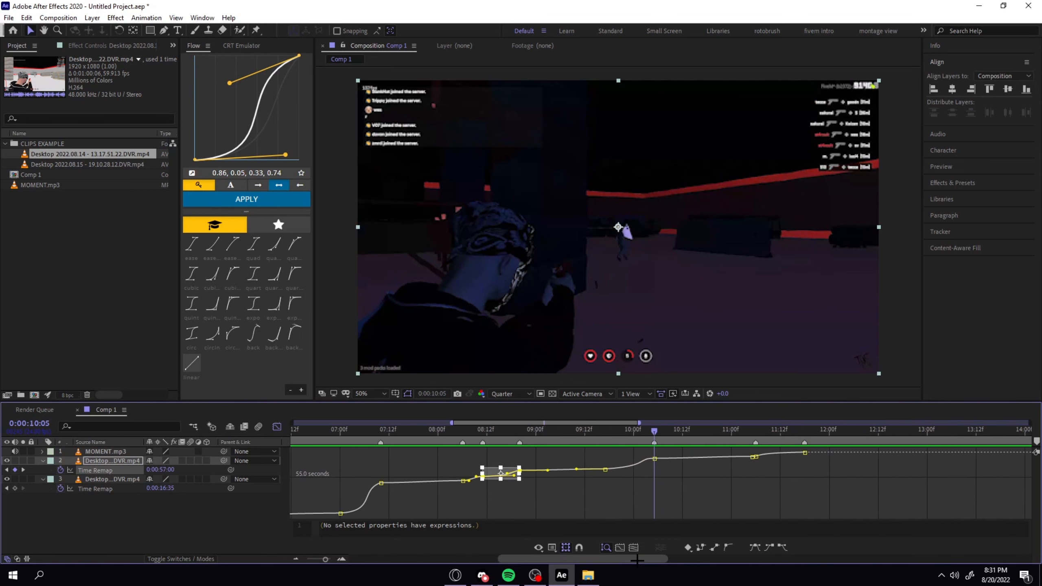
left_click_drag(579, 438, 682, 432)
left_click(688, 456)
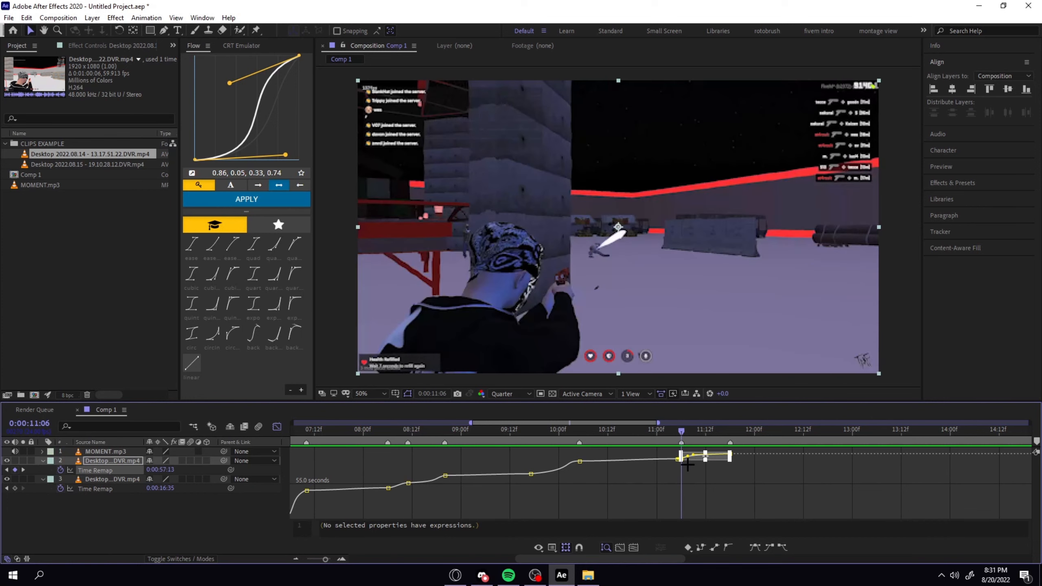
left_click(703, 494)
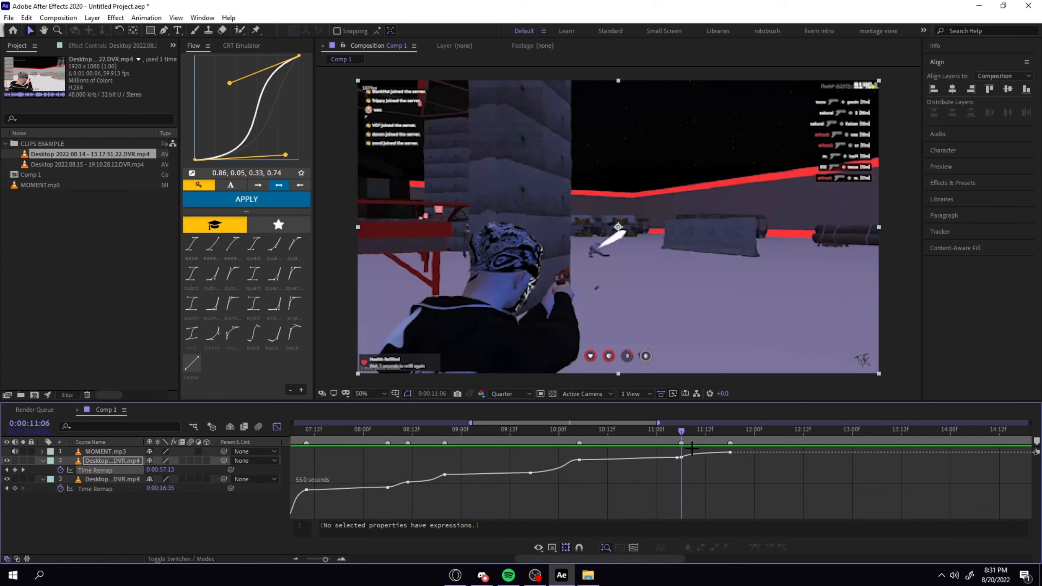
key("space")
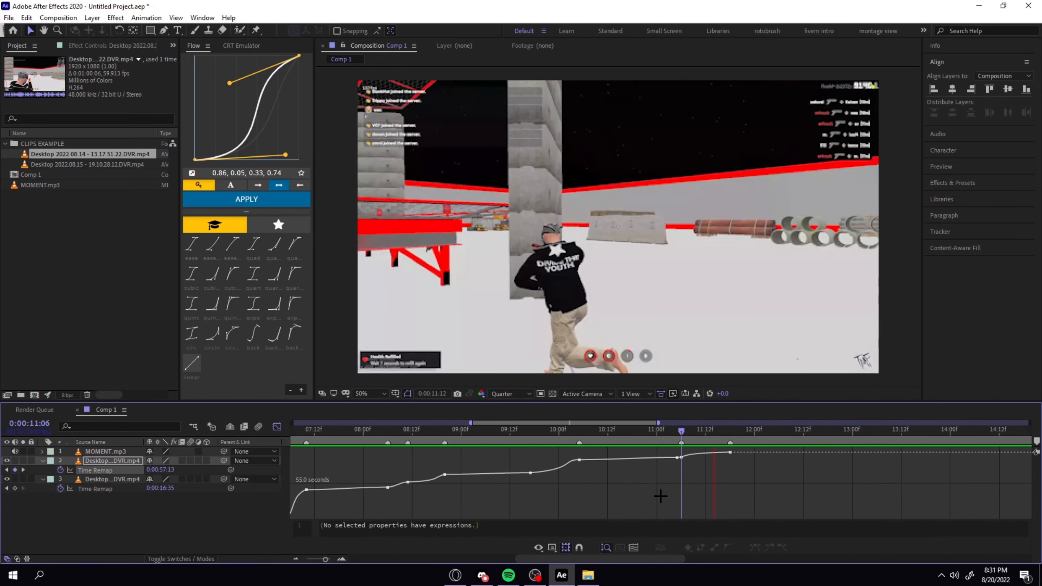
key("space")
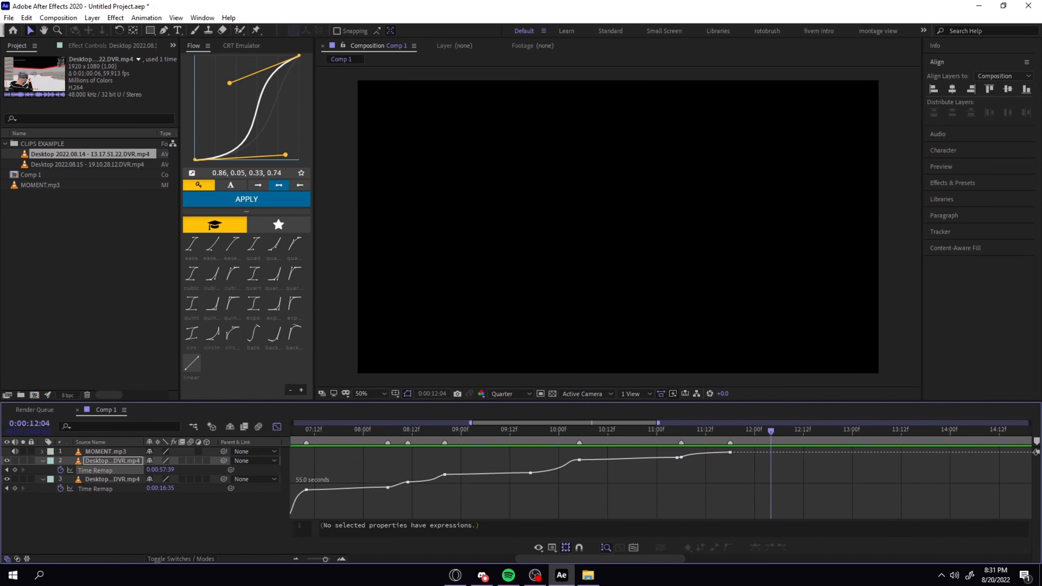
Compare the clip's keyframe view with its speed graph while scrubbing from 0:00:06:20 to 0:00:07:02.
left_click(276, 427)
left_click(350, 429)
left_click_drag(350, 429, 387, 431)
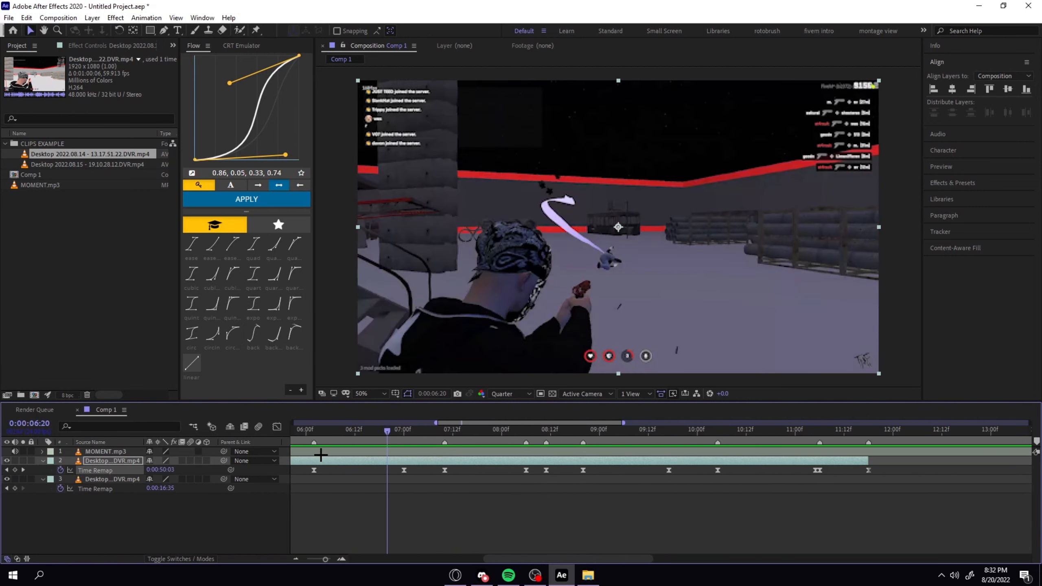
left_click(277, 427)
left_click(396, 431)
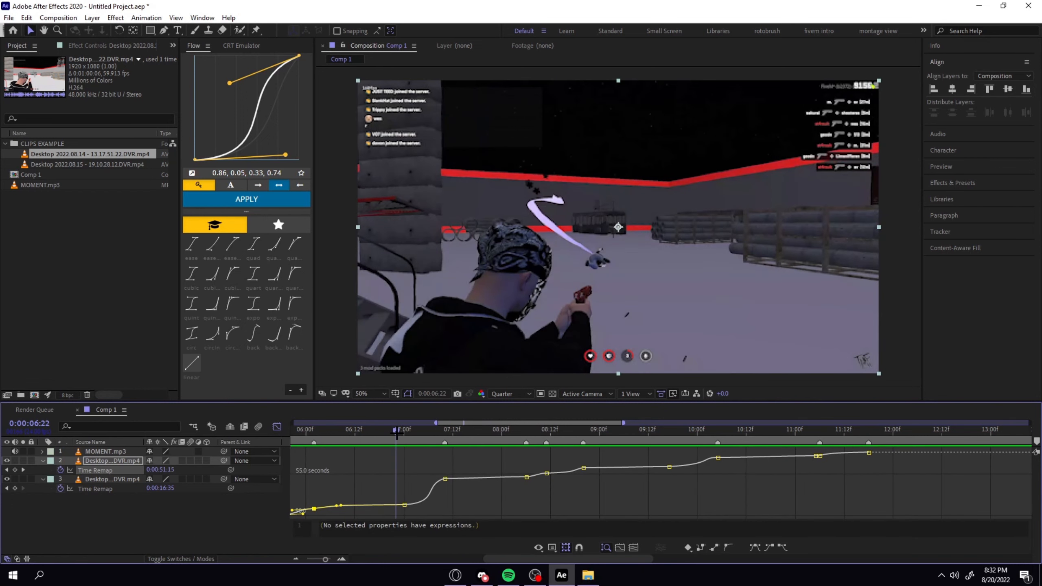
left_click(424, 467)
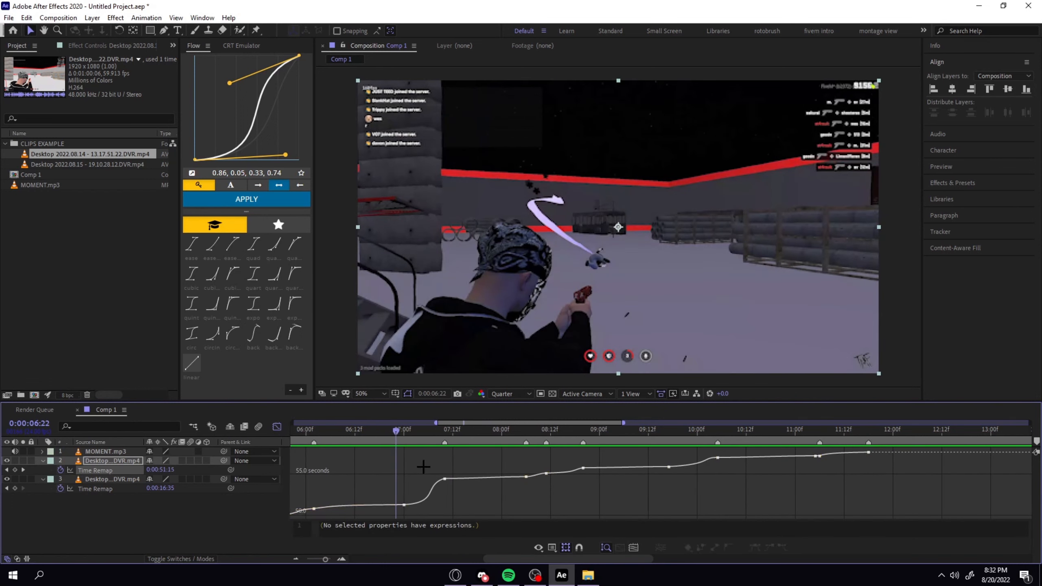
left_click(412, 429)
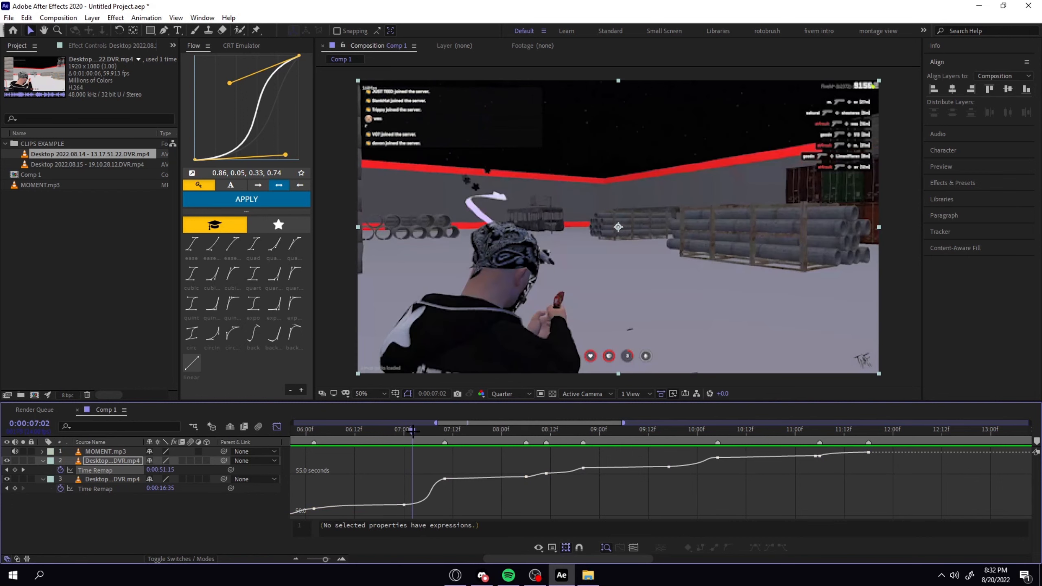
Move back to 0:00:02:16, close the graph editor and zoom out the timeline to show both clips.
left_click_drag(412, 430, 313, 460)
left_click(276, 425)
left_click(408, 510)
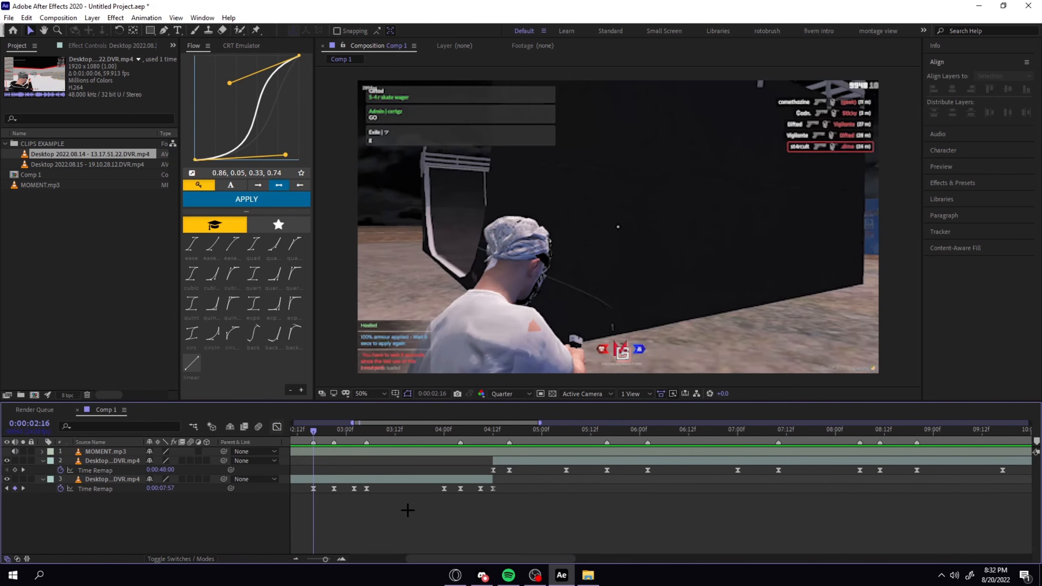
key("minus")
key("minus")
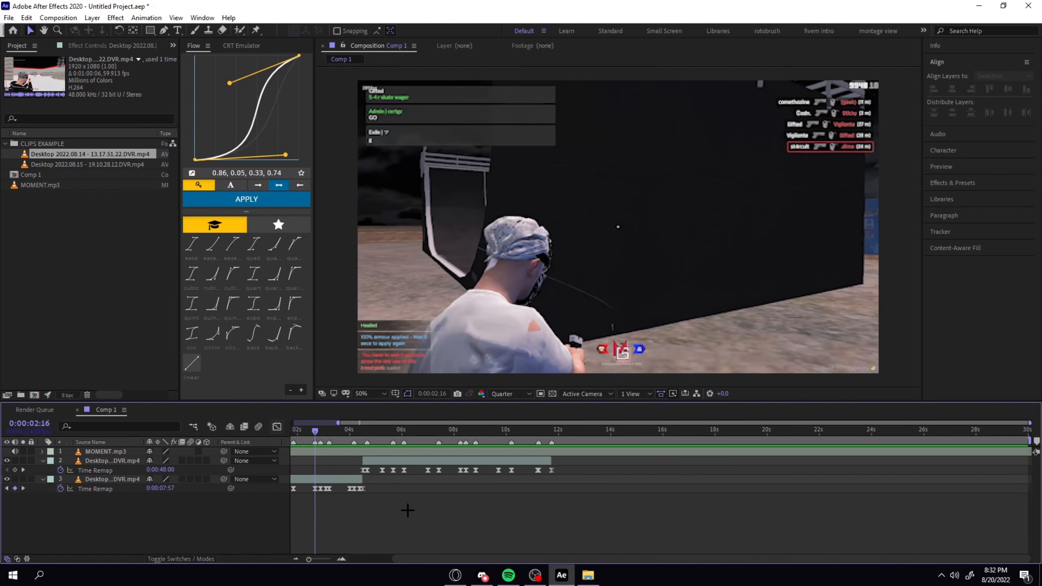
Return to the start of the composition and collapse the time-remap keyframes of both gameplay clips.
left_click(333, 479)
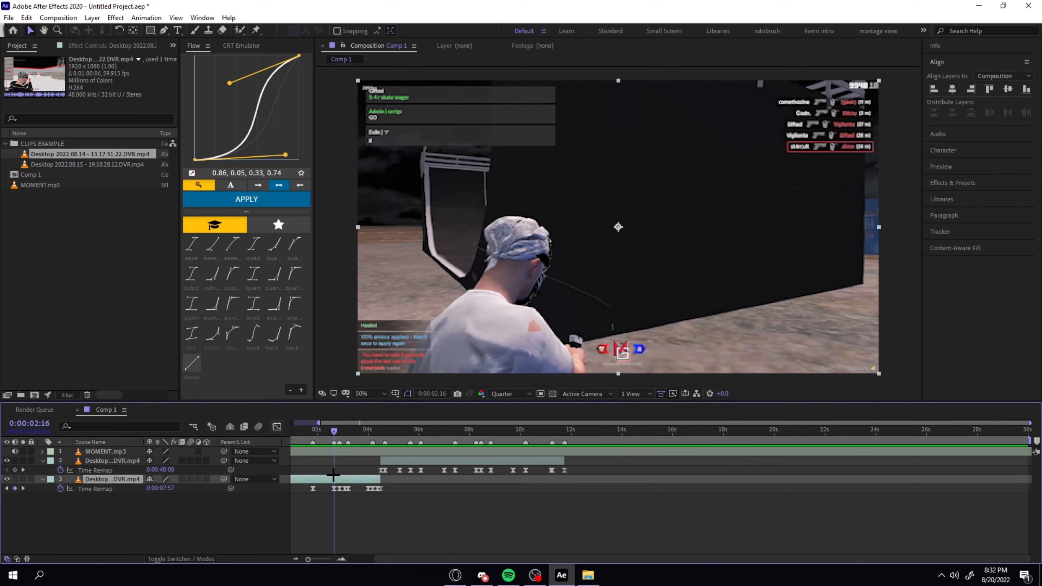
key("minus")
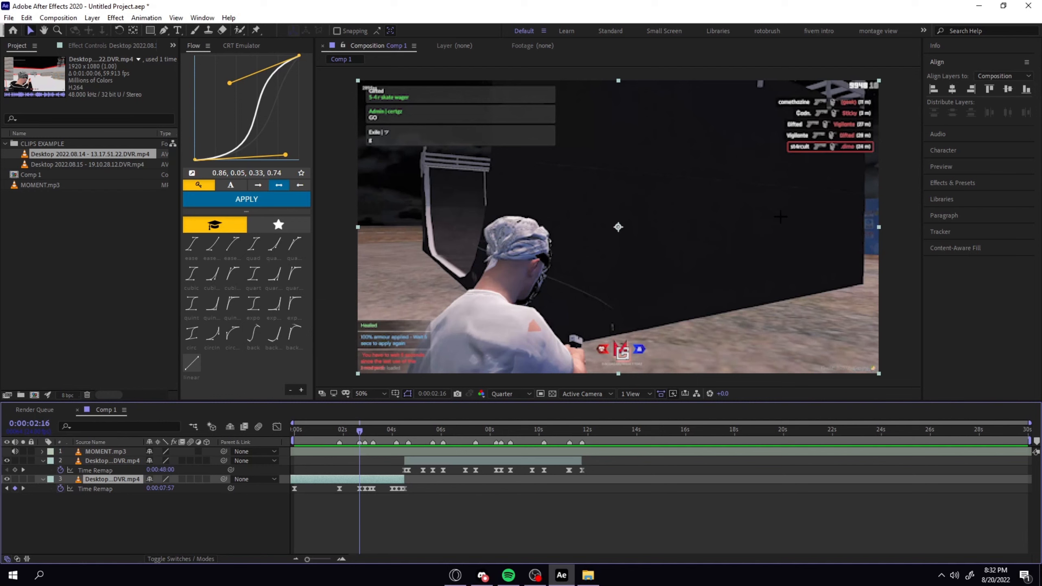
key("Home")
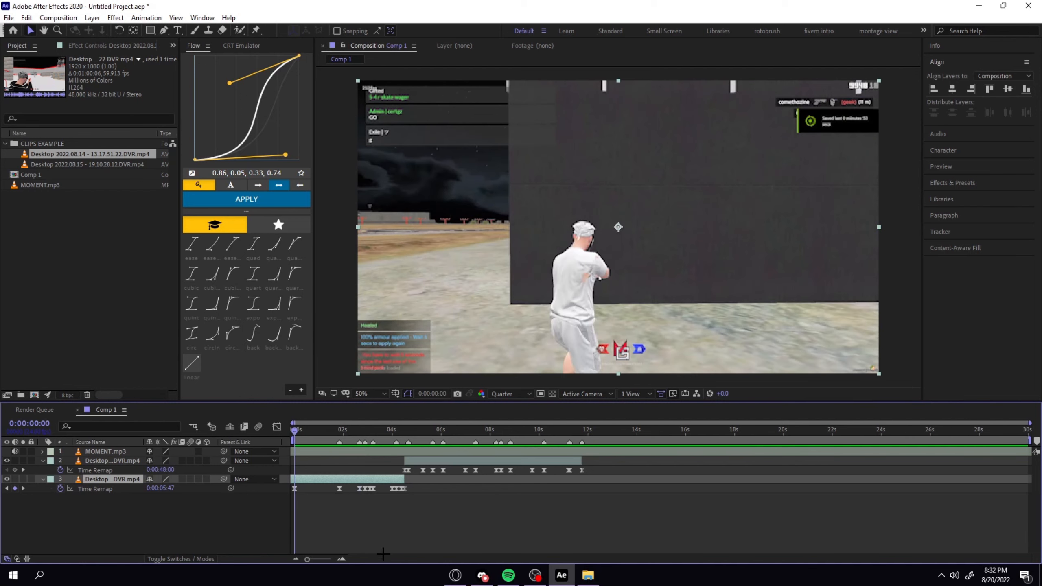
key("u")
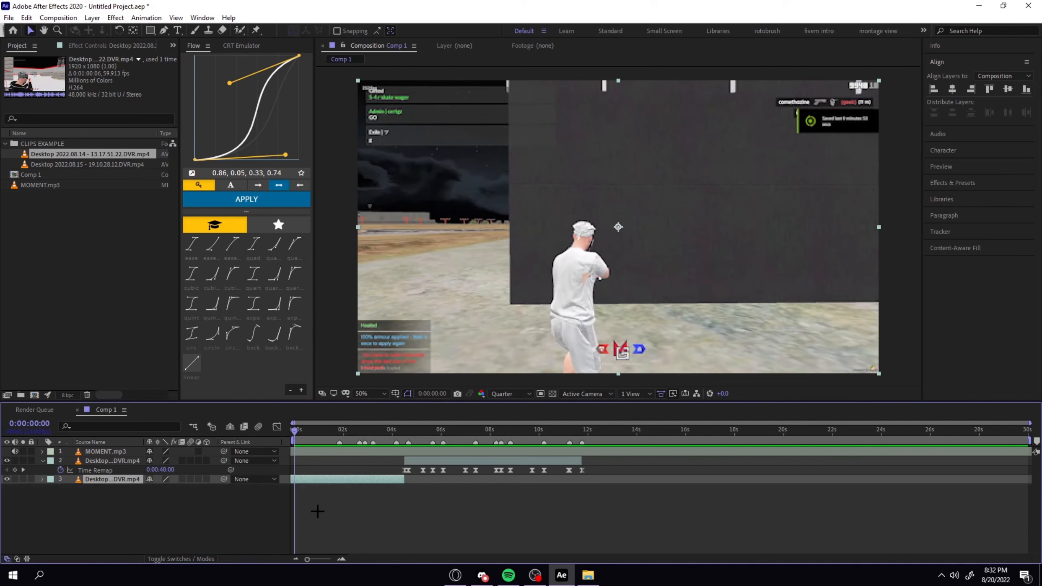
left_click(425, 463)
key("u")
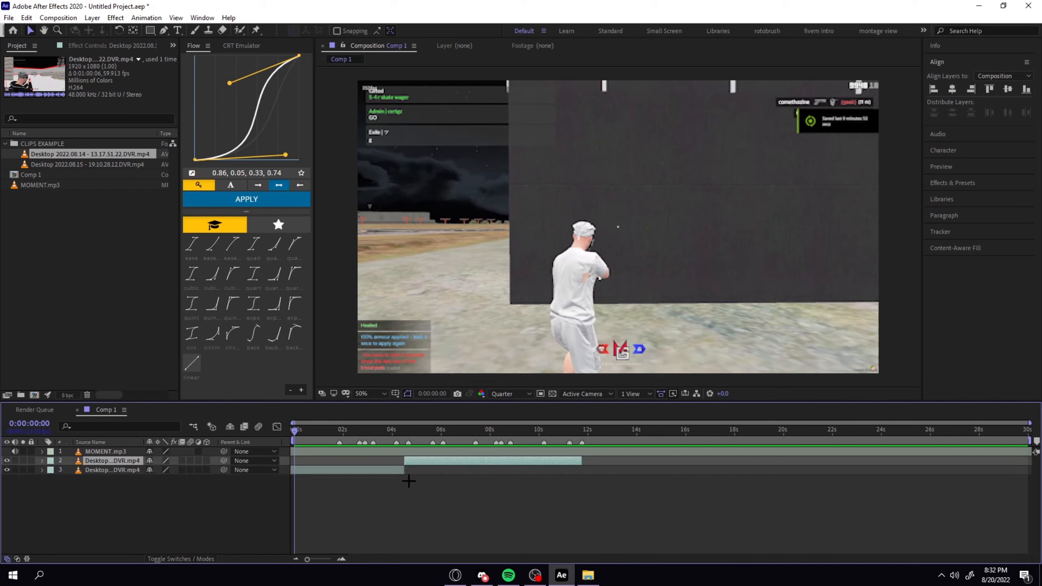
left_click(381, 501)
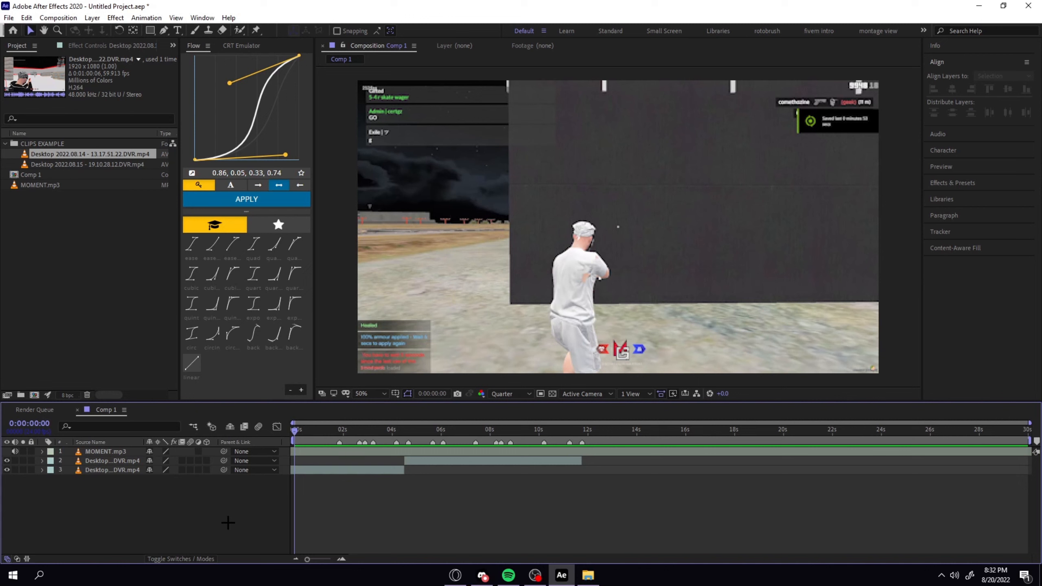
Create an adjustment layer and place it directly below MOMENT.mp3, above both gameplay clips.
right_click(215, 515)
mouse_move(272, 396)
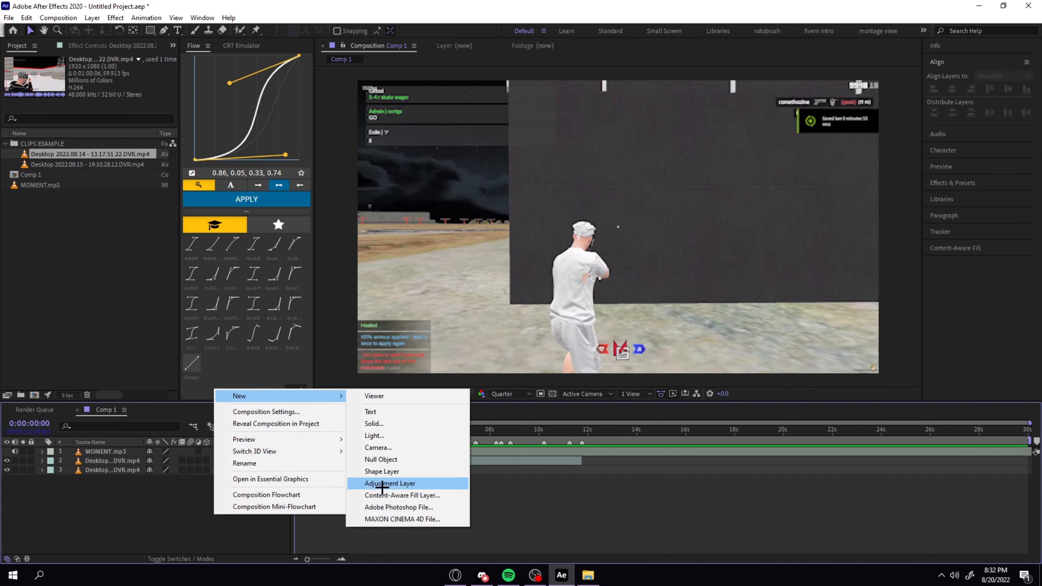
left_click(198, 536)
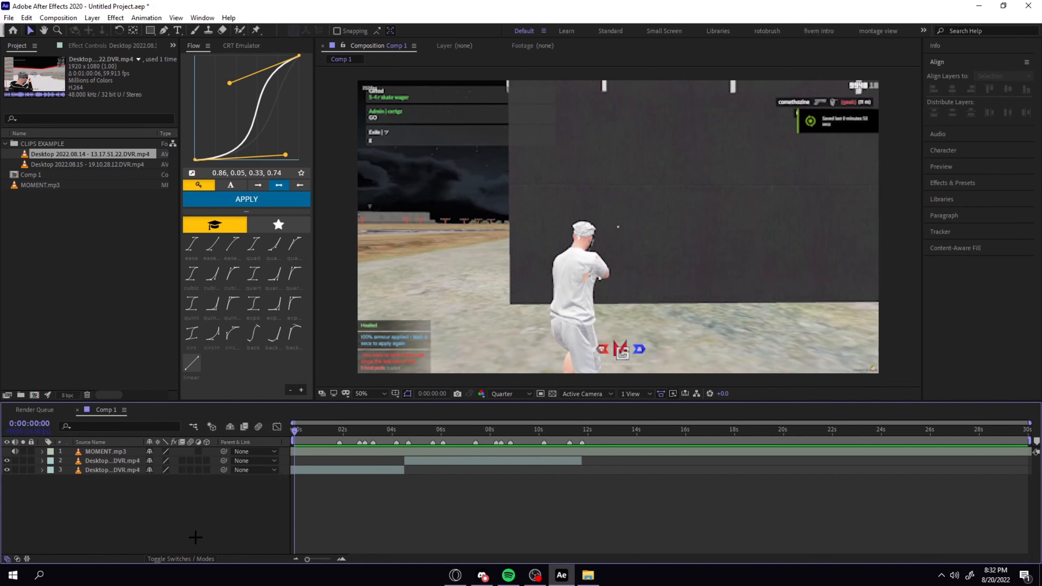
key("ctrl+alt+y")
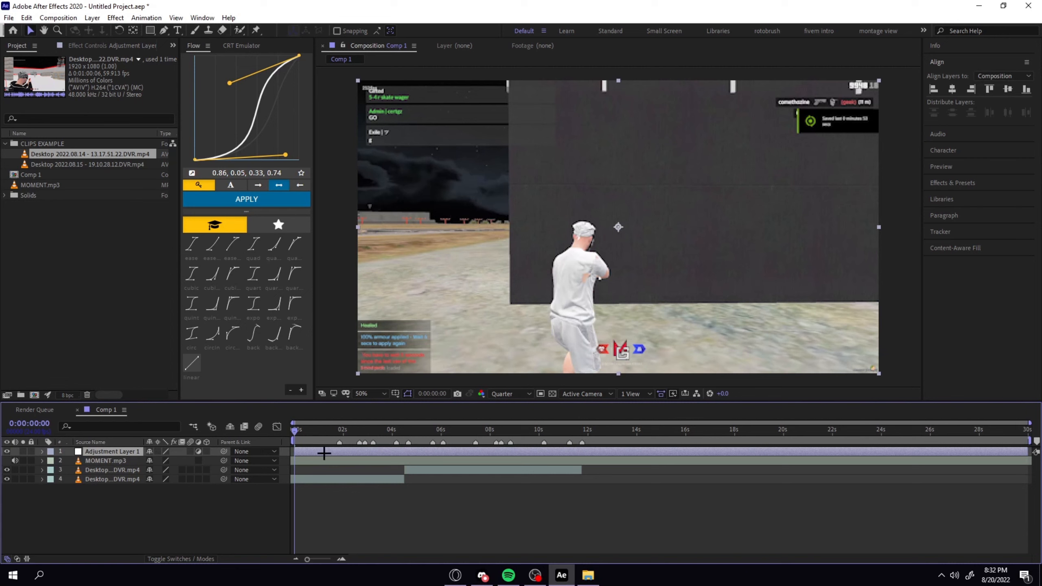
left_click_drag(105, 451, 104, 465)
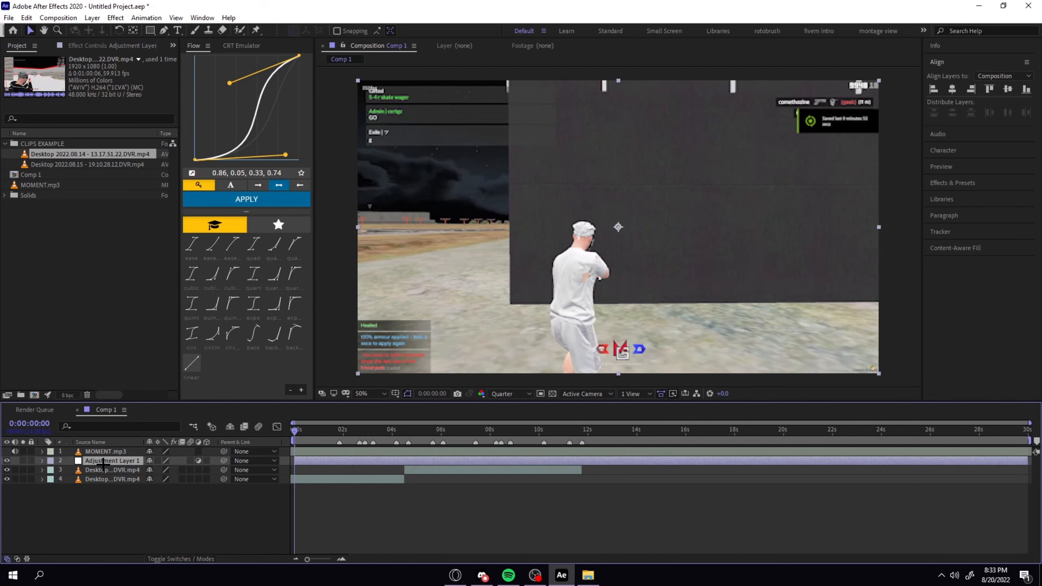
Search for the Transform effect and apply it to the adjustment layer.
left_click(961, 187)
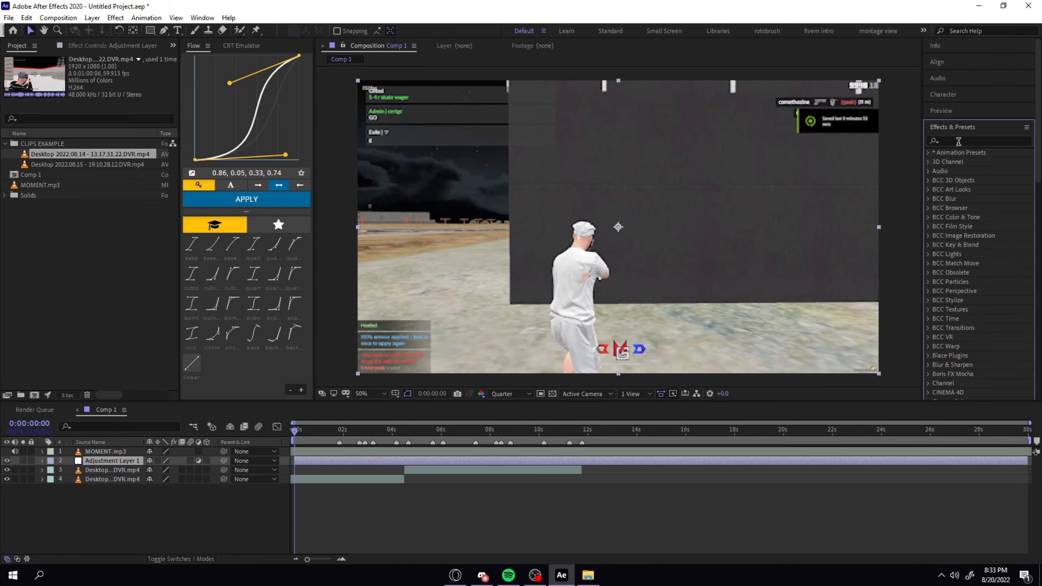
left_click(949, 142)
left_click(338, 459)
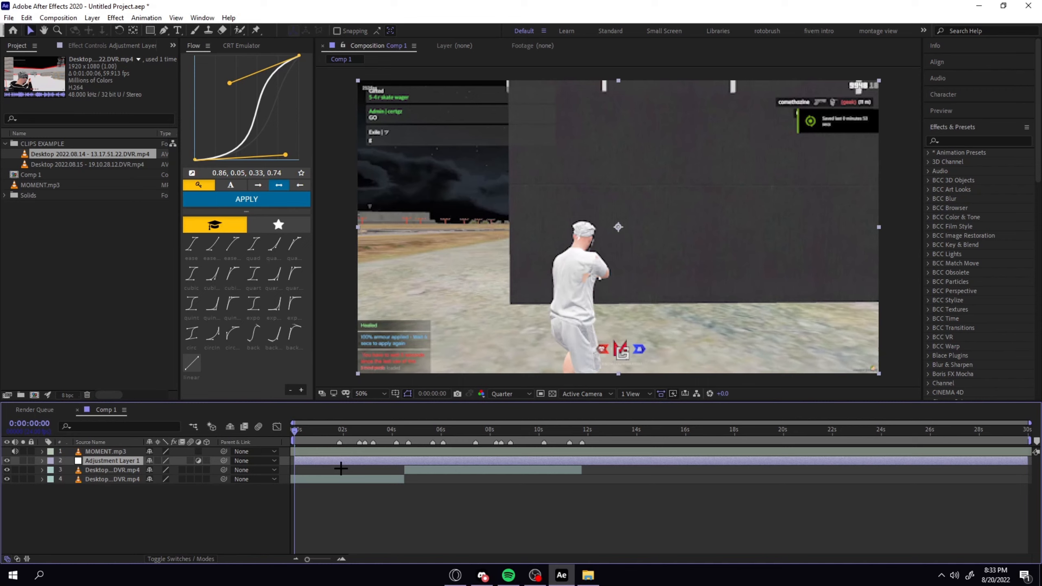
key("ctrl+space")
type("tra")
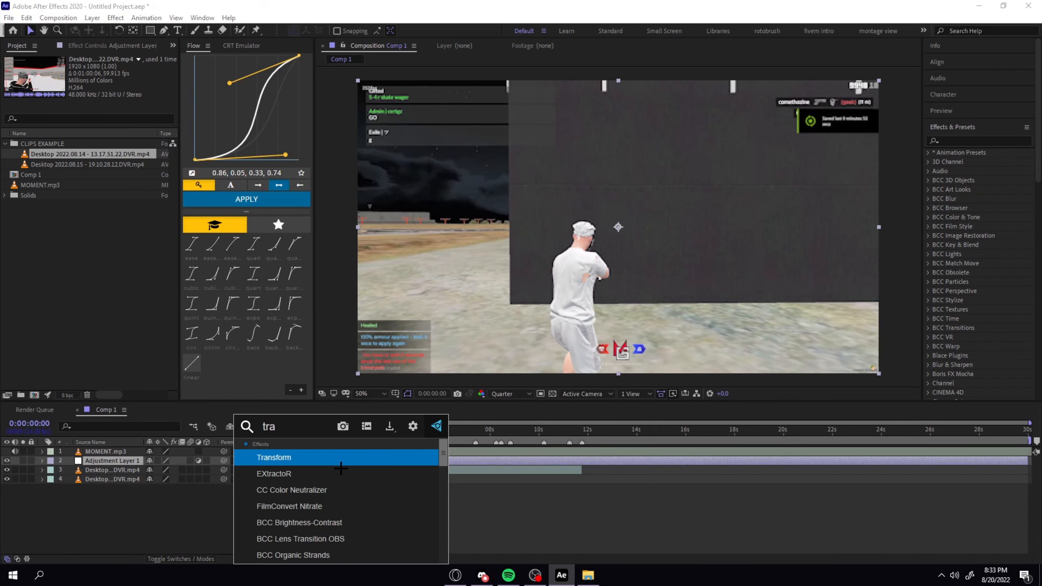
type("nsform")
key("Return")
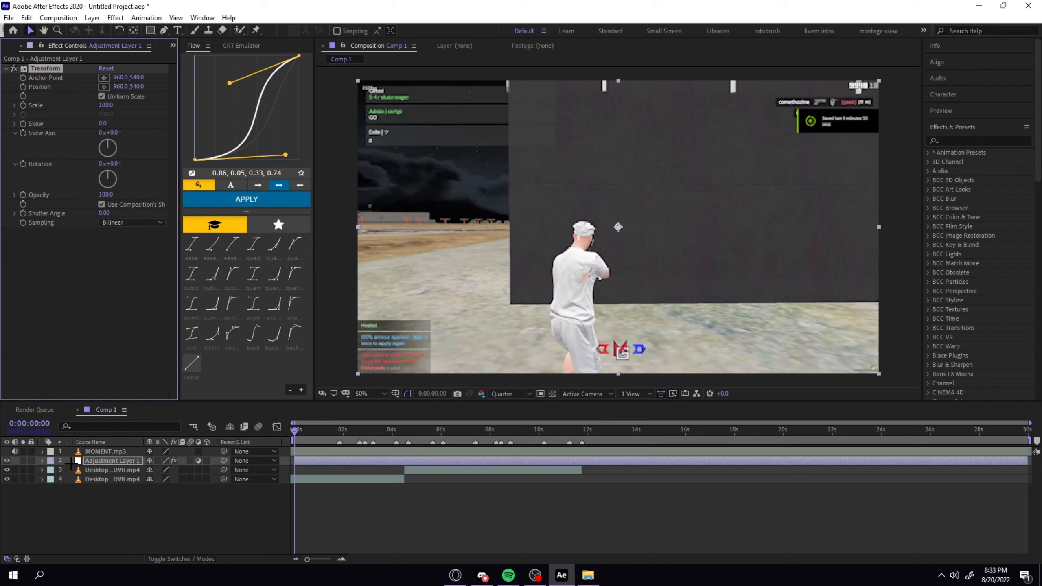
Start keyframing the Transform effect's Scale at 0:00:00:00 and reveal its keyframe under the adjustment layer.
left_click(112, 460)
key("s")
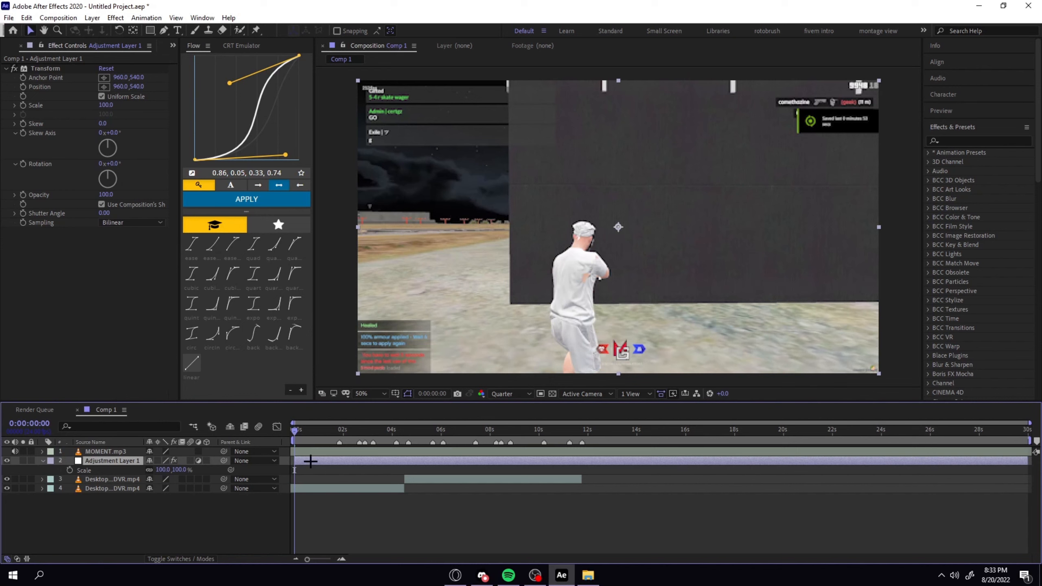
left_click(42, 461)
left_click(70, 354)
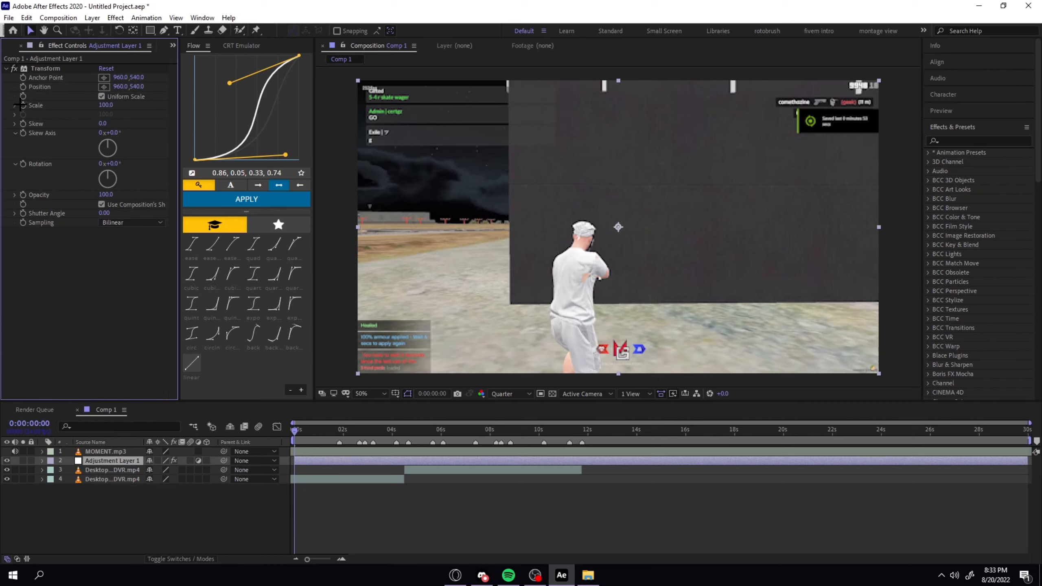
left_click(292, 468)
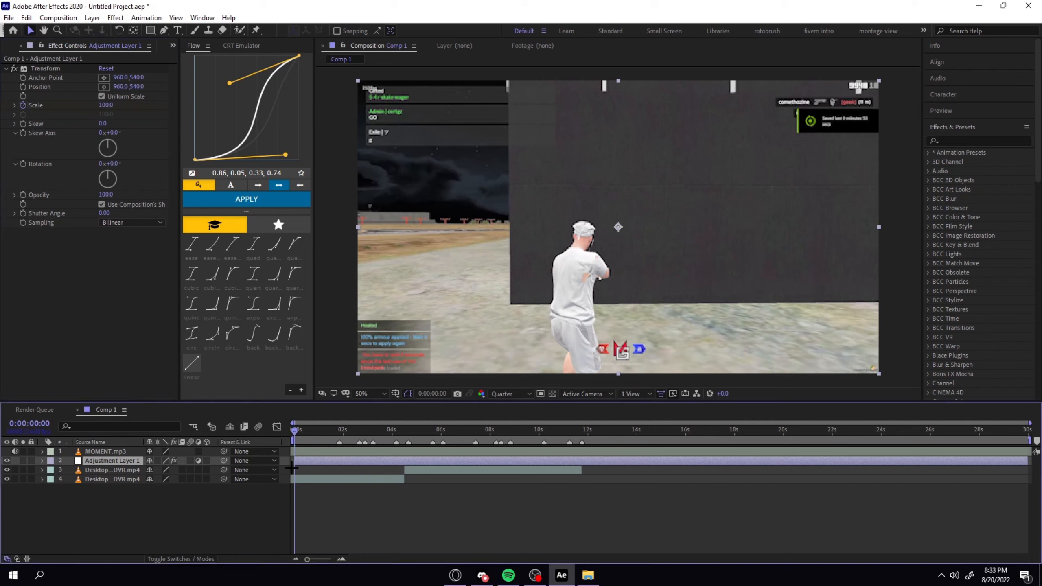
key("u")
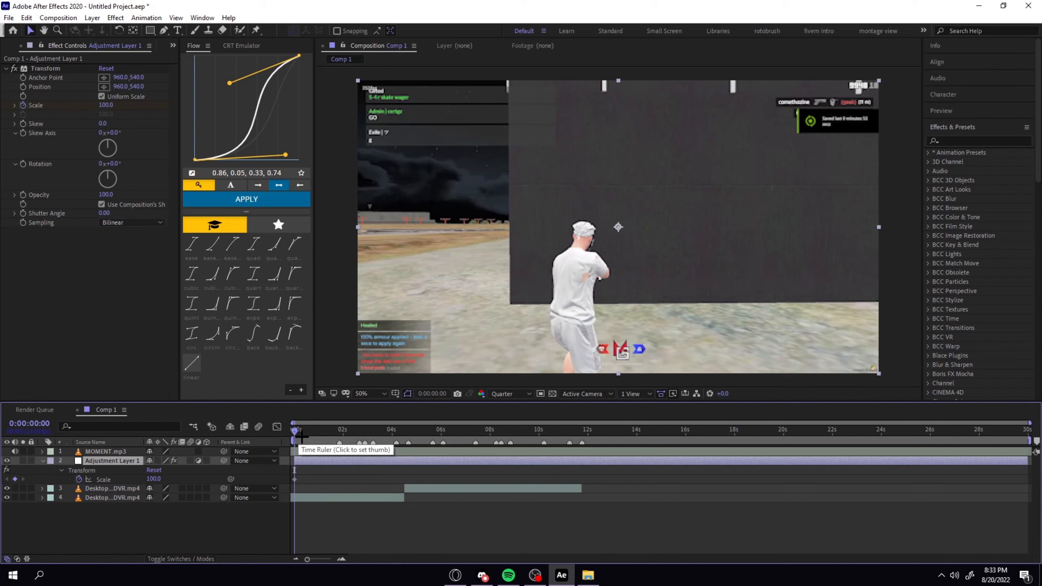
Add Transform Scale keyframes on the beat markers at 0:00:01:20, 0:00:02:16, 0:00:02:21 and 0:00:03:05.
left_click(339, 431)
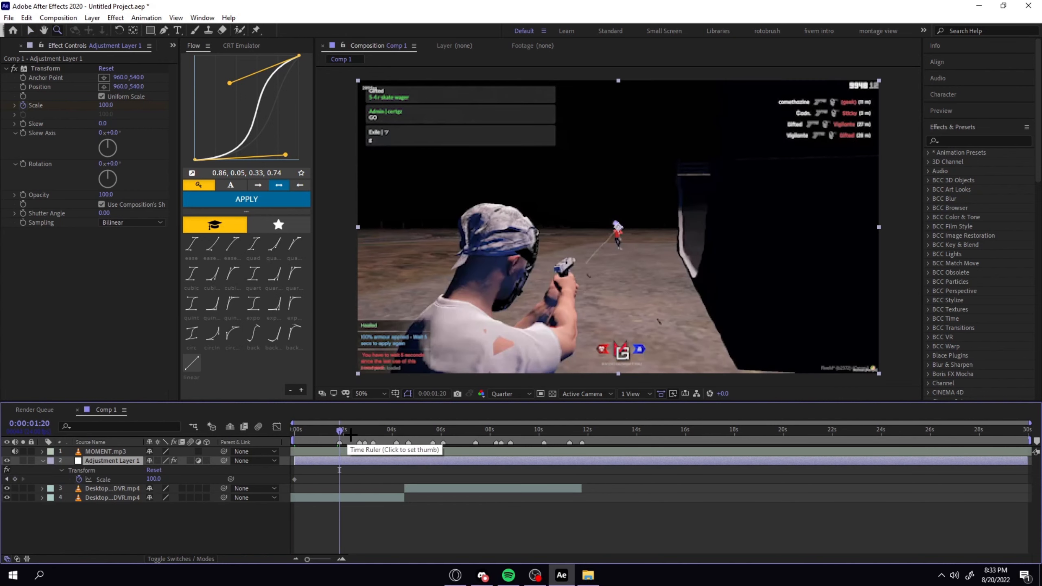
left_click(14, 480)
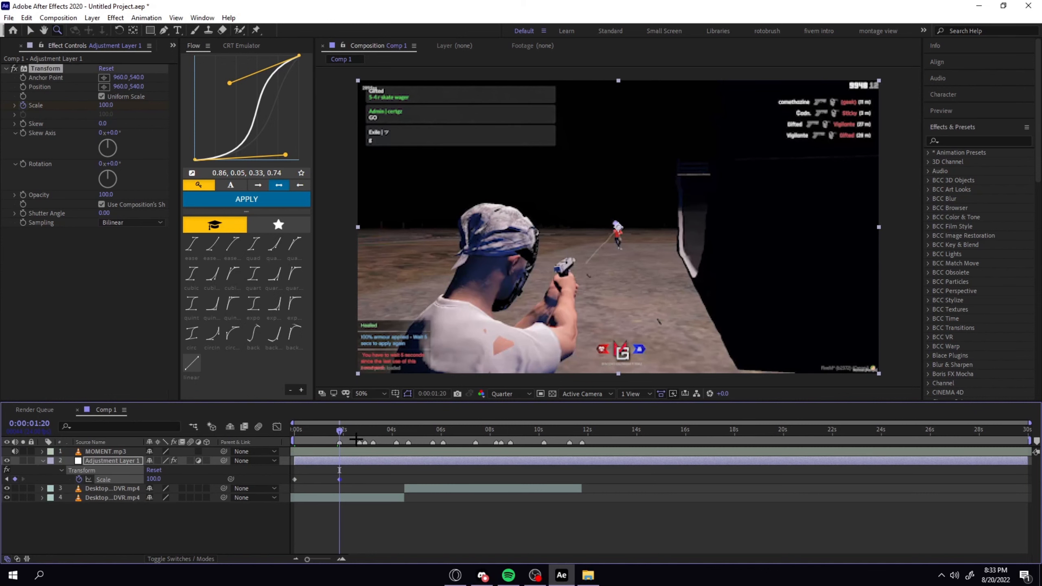
left_click(359, 430)
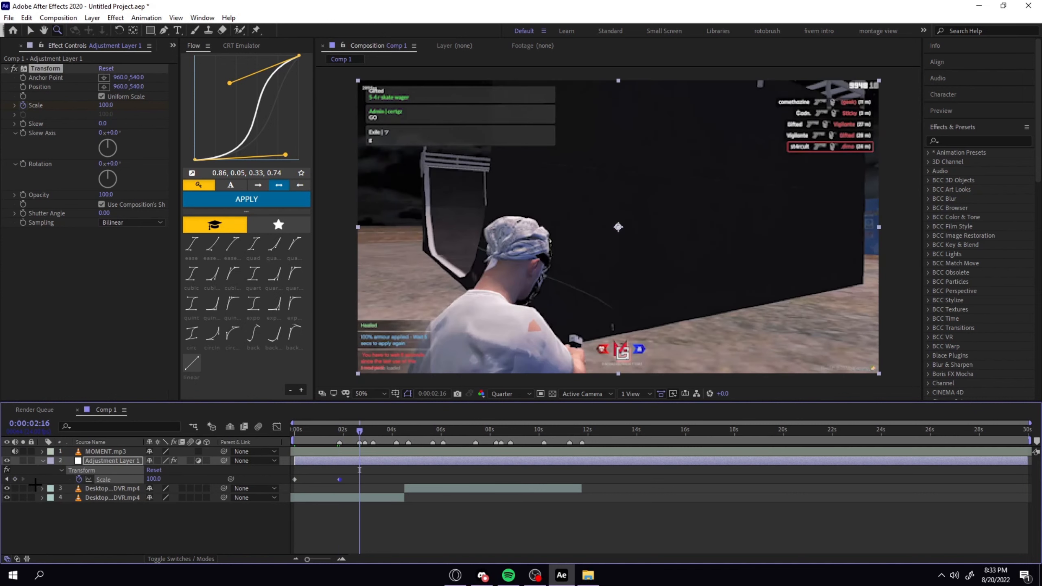
left_click(14, 479)
left_click(365, 429)
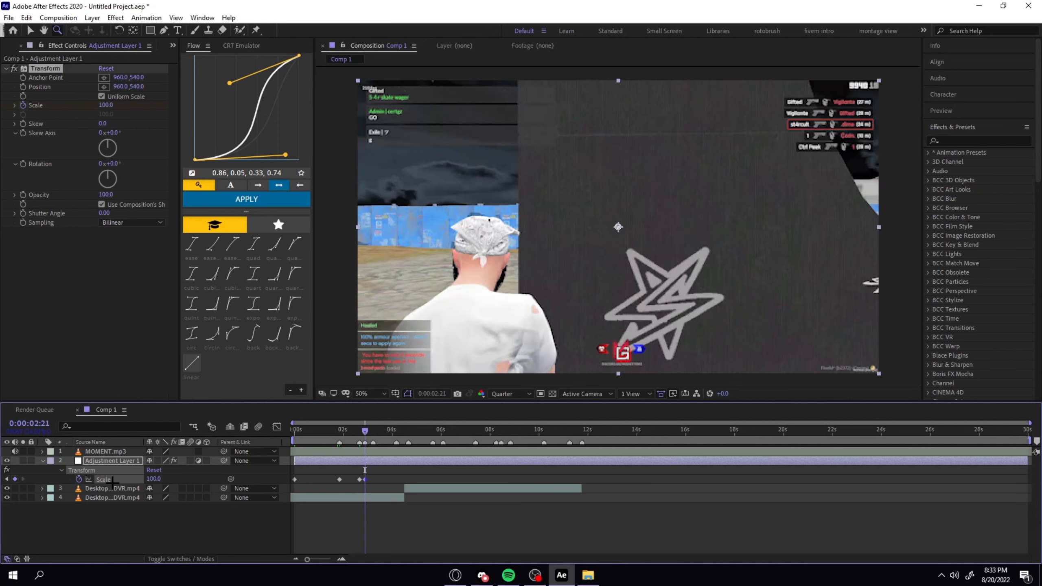
left_click(373, 430)
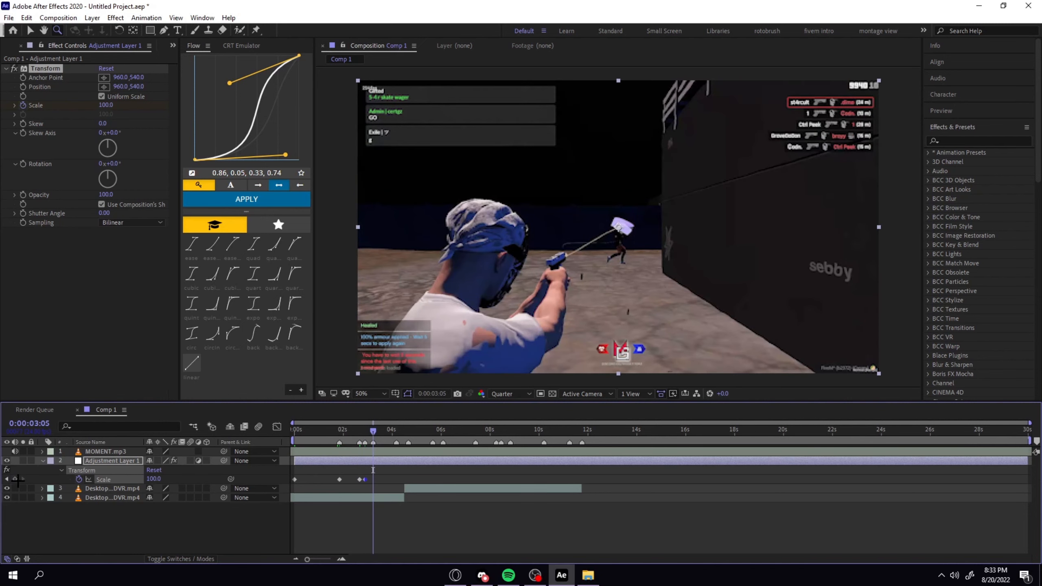
left_click(16, 479)
Add Scale keyframes at 0:00:03:19 and 0:00:04:16, removing the misplaced one at 0:00:04:12.
left_click_drag(373, 430, 387, 429)
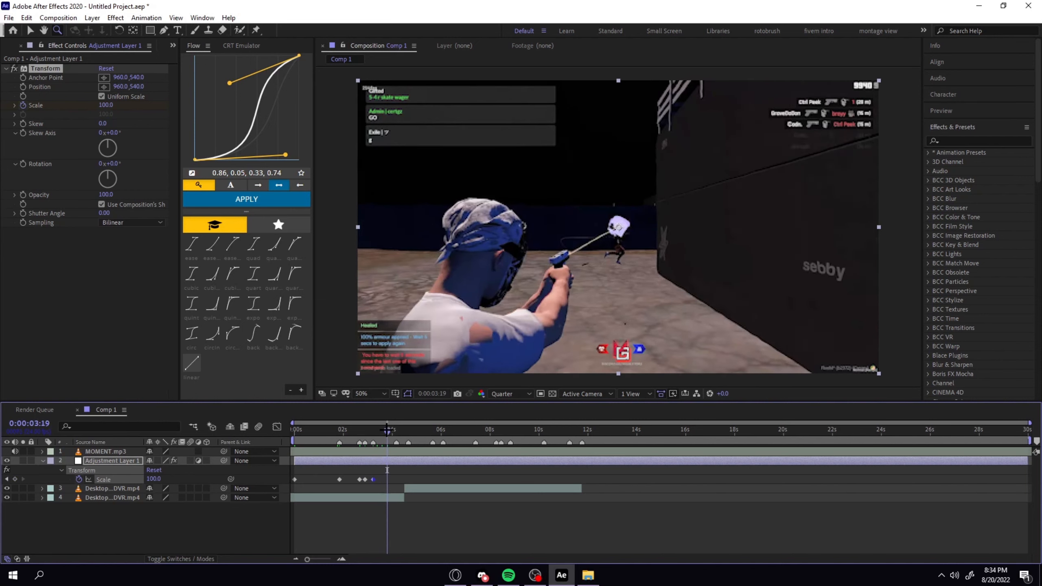
left_click(14, 479)
left_click_drag(386, 432, 405, 429)
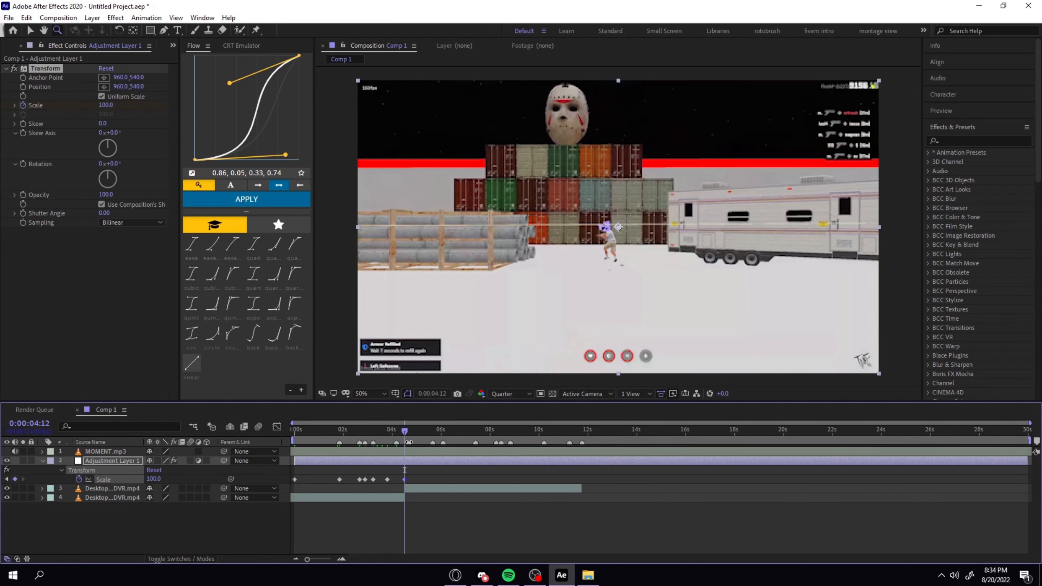
left_click_drag(405, 480, 399, 481)
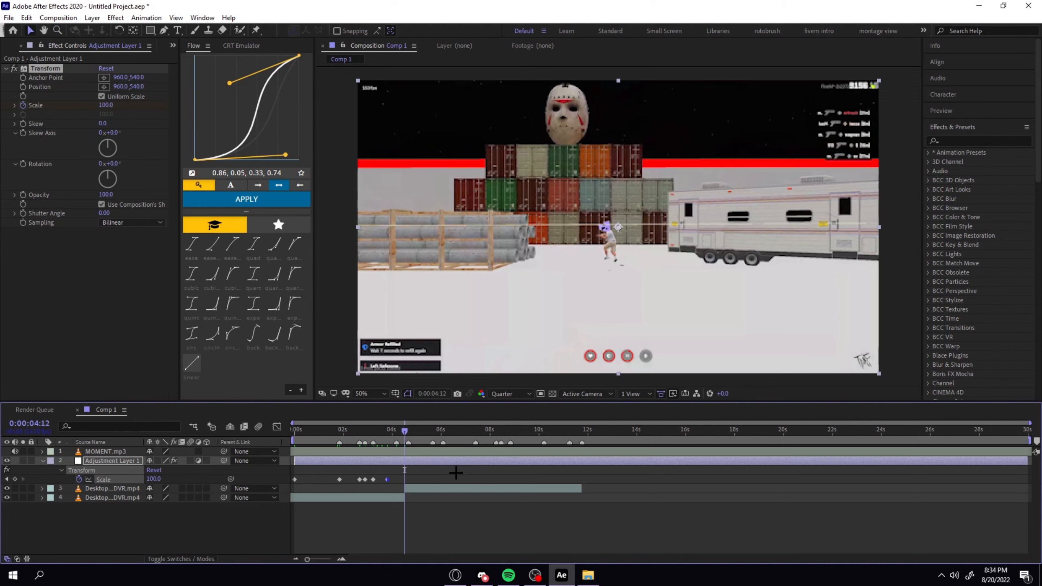
left_click(409, 429)
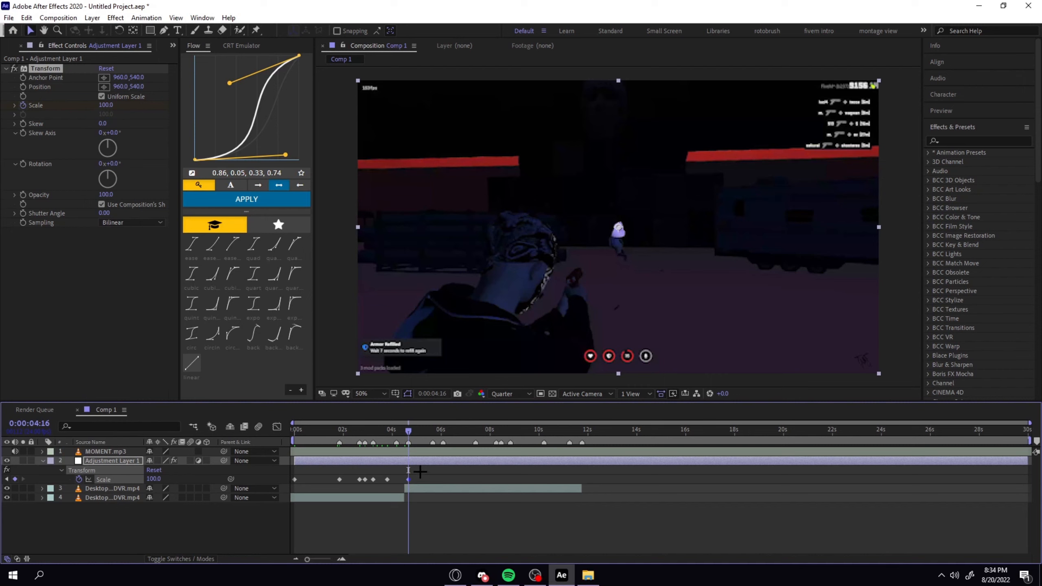
Add Transform Scale keyframes at 0:00:05:04, 0:00:05:16 and 0:00:05:21.
left_click_drag(408, 431, 420, 430)
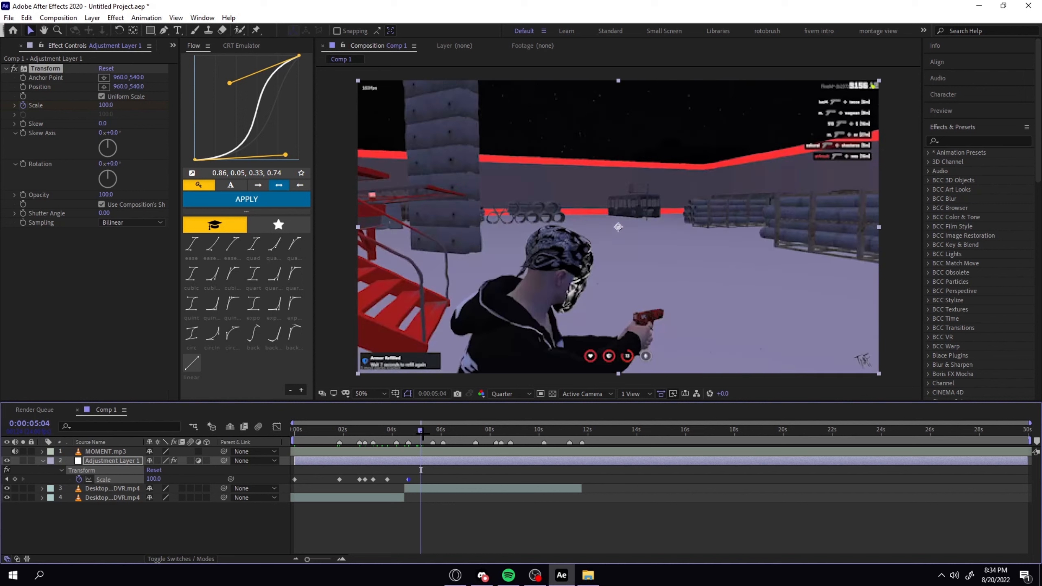
left_click(15, 479)
left_click(433, 430)
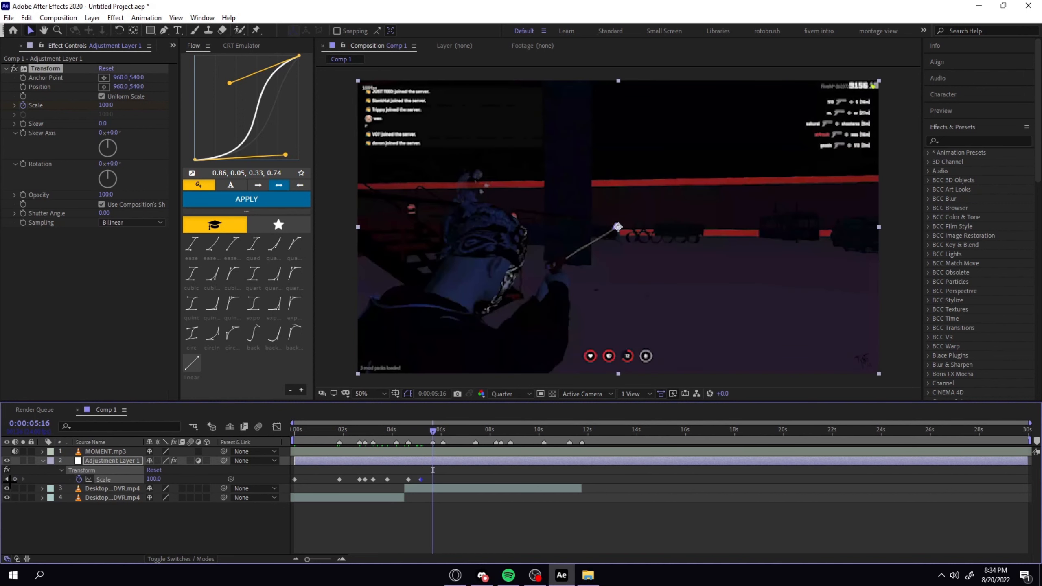
left_click_drag(433, 430, 438, 430)
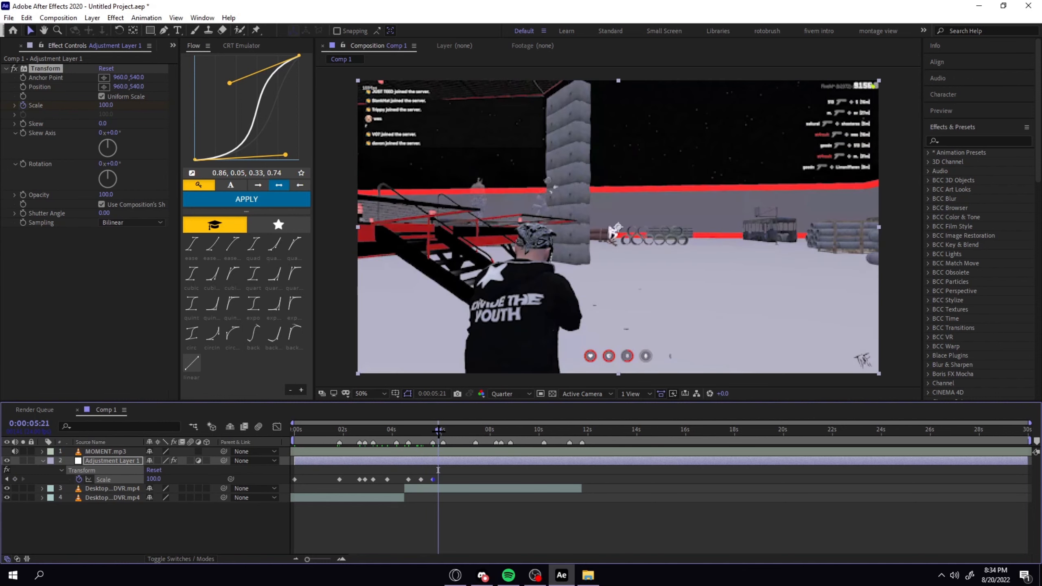
left_click(15, 479)
Add Transform Scale keyframes at 0:00:06:02 and 0:00:06:18.
key("equal")
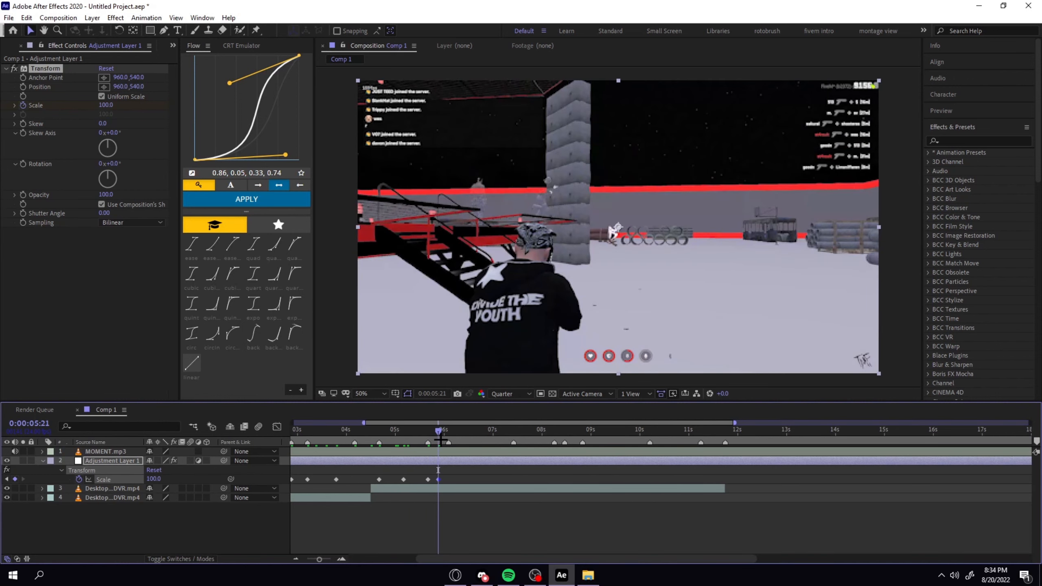
left_click(449, 432)
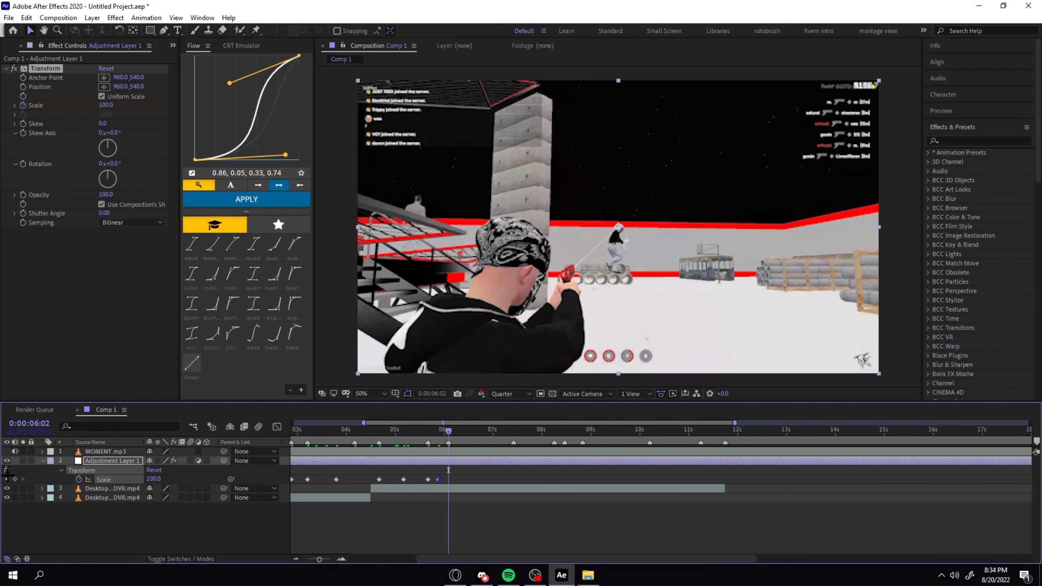
left_click(14, 479)
left_click(473, 431)
left_click_drag(474, 433, 481, 432)
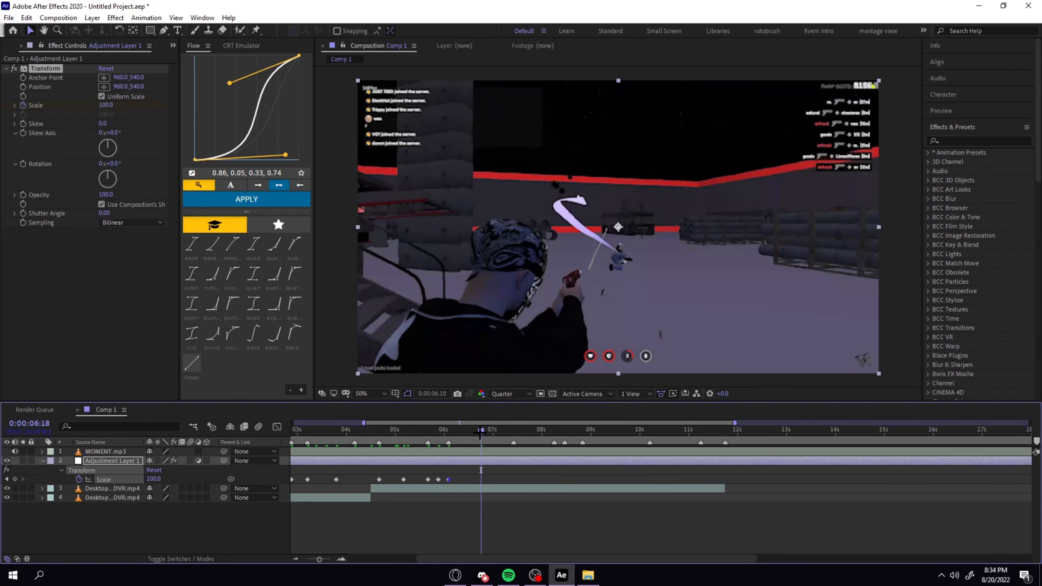
left_click(16, 480)
Add Scale keyframes at 0:00:07:10 and 0:00:07:22, and shift the second one to the beat marker at 0:00:08:06.
left_click(513, 432)
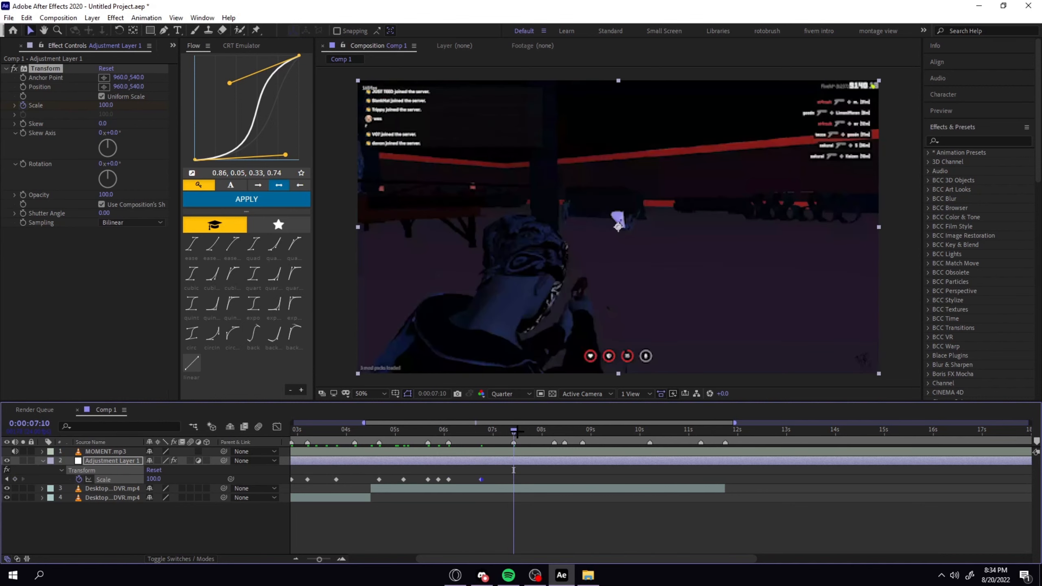
left_click_drag(525, 432, 538, 432)
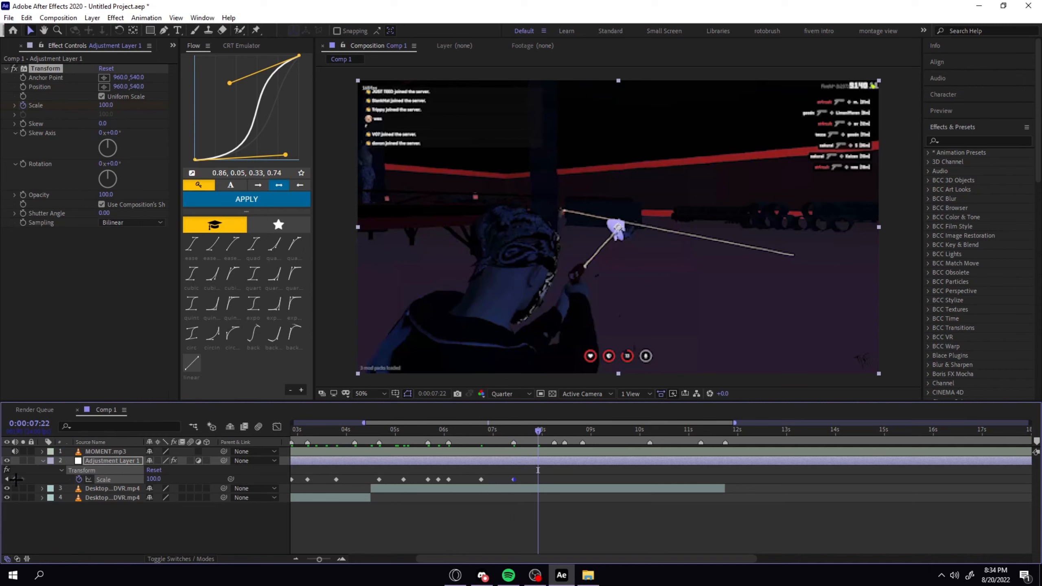
left_click_drag(540, 431, 556, 430)
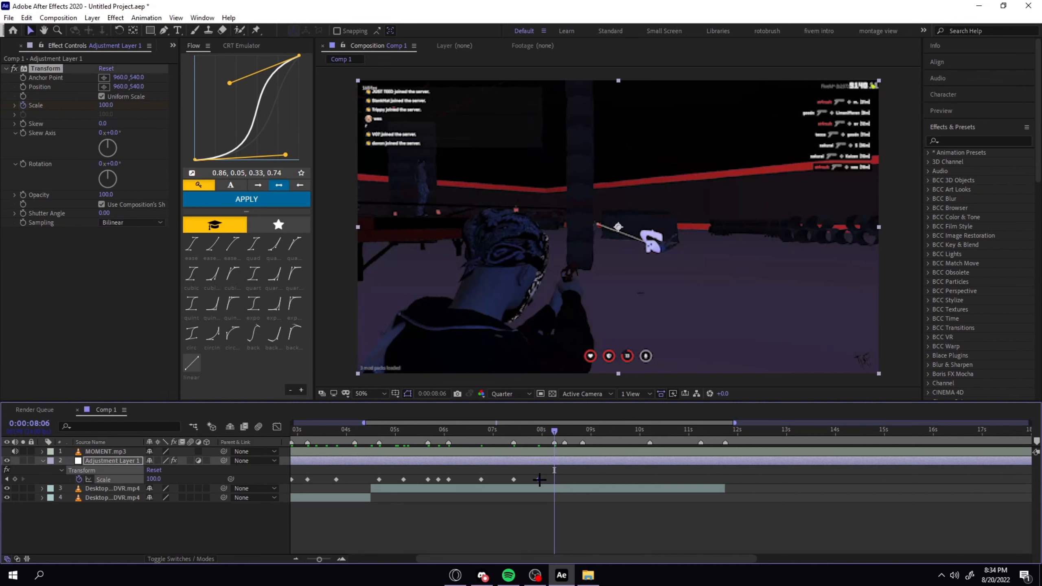
left_click_drag(539, 480, 552, 483)
left_click(574, 477)
Add Transform Scale keyframes at 0:00:08:20, 0:00:09:17 and 0:00:10:05.
left_click_drag(556, 432, 569, 433)
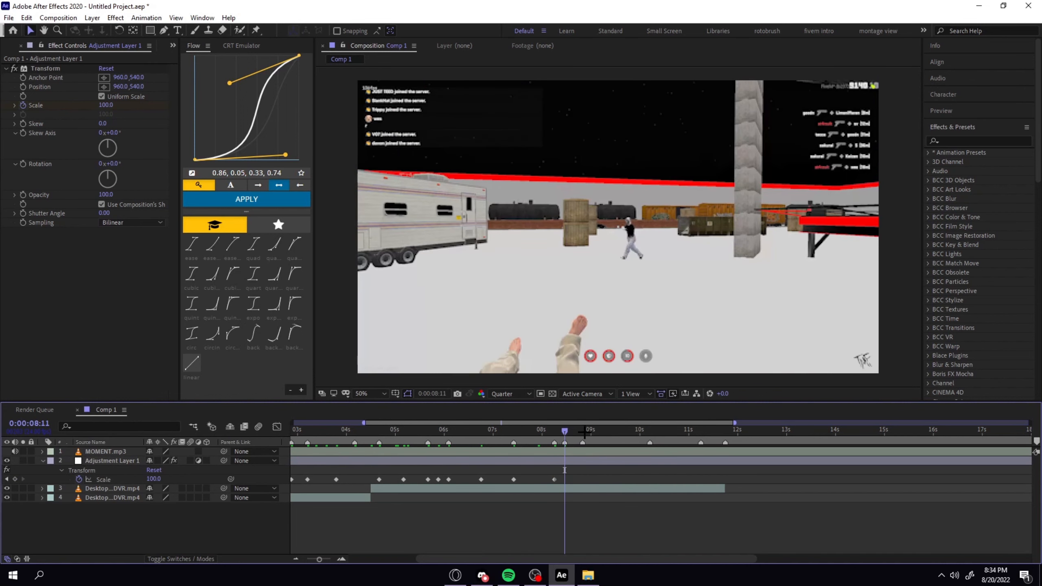
left_click(585, 431)
left_click(15, 479)
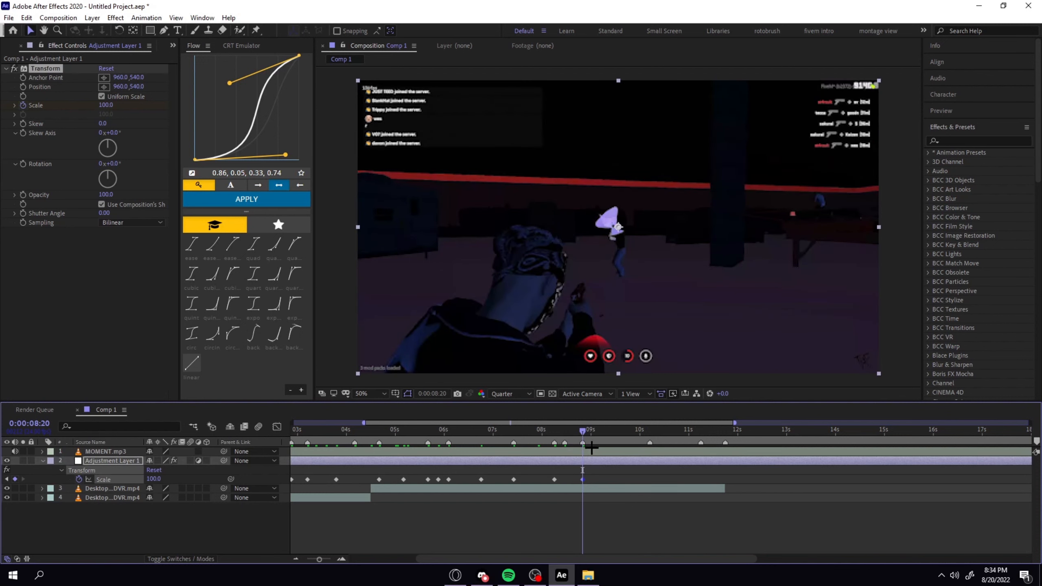
left_click_drag(587, 433, 625, 434)
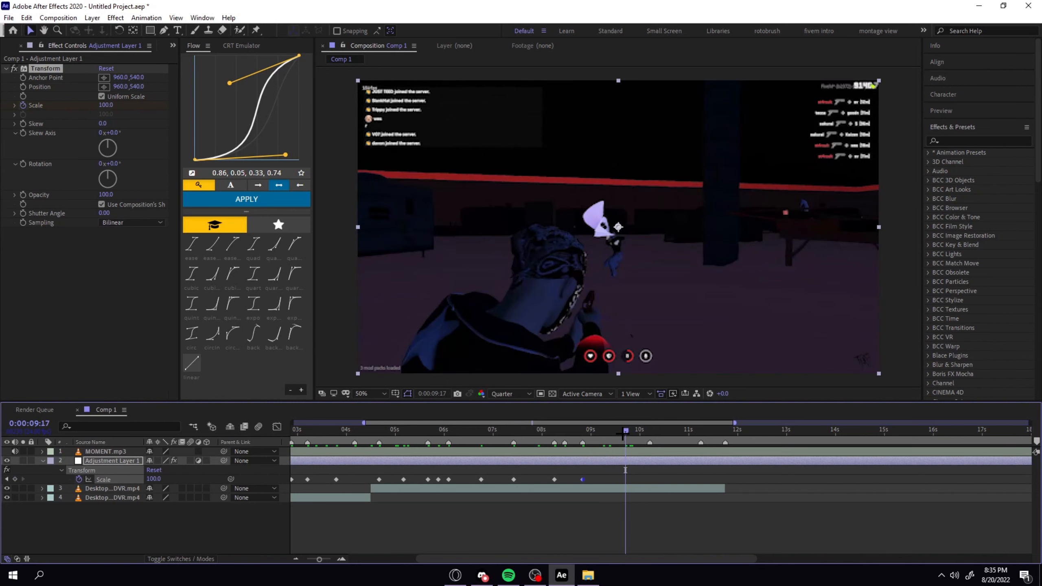
left_click(650, 432)
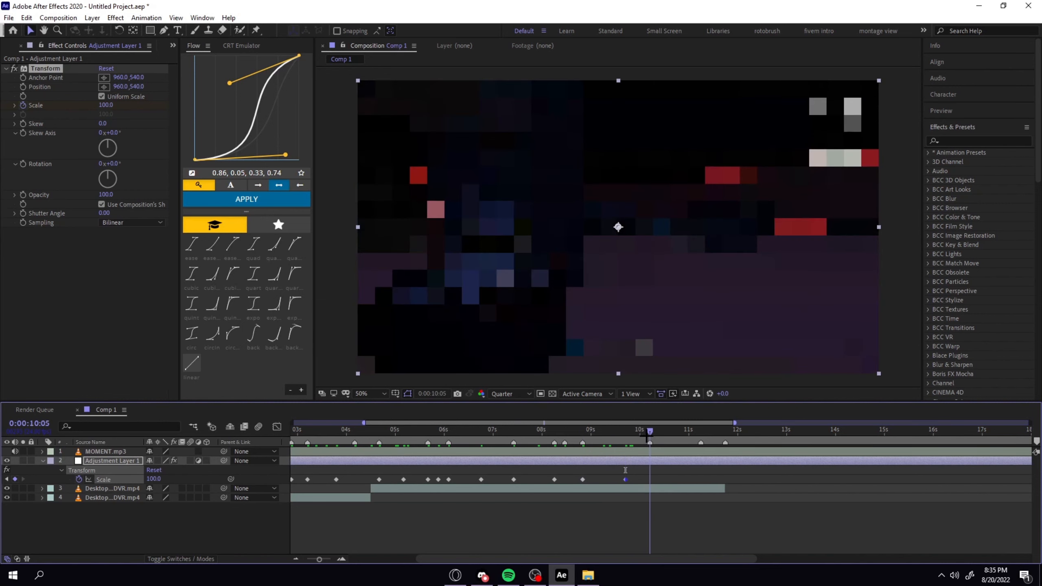
left_click(14, 479)
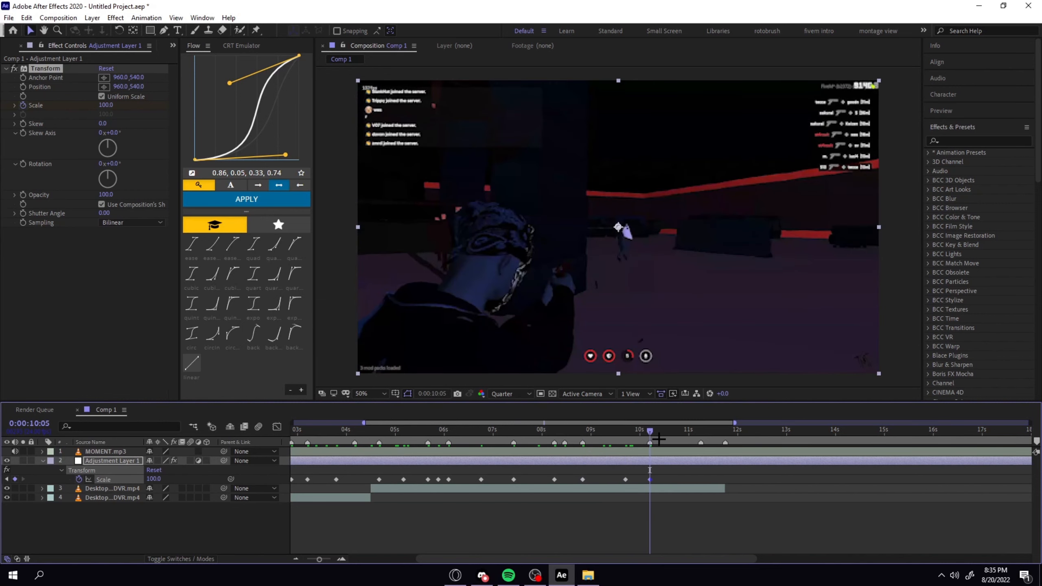
Add the last Scale keyframes at 0:00:11:06 and 0:00:11:18, and show the whole composition in the timeline.
left_click_drag(652, 433, 701, 435)
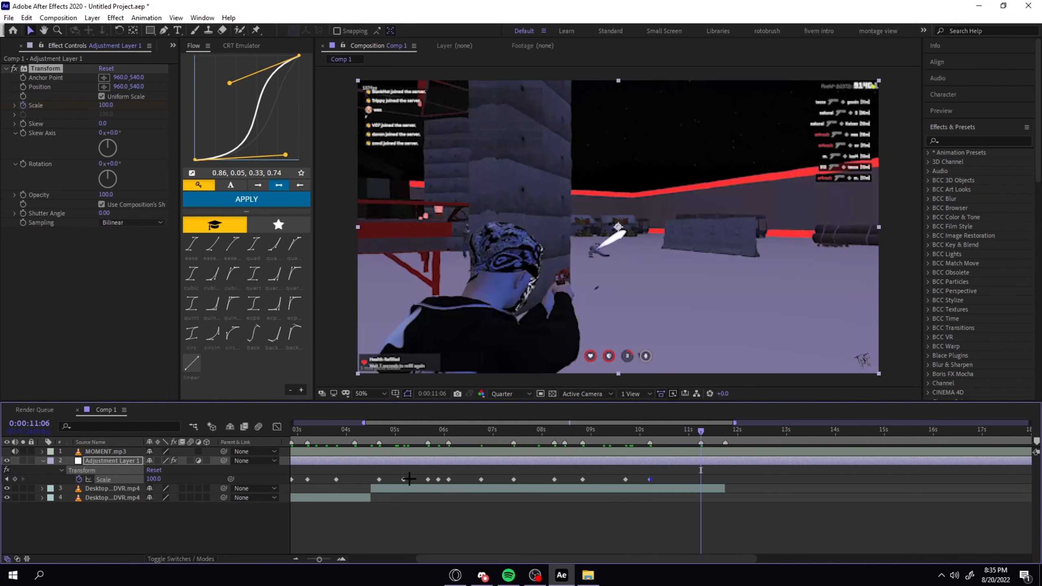
left_click(15, 479)
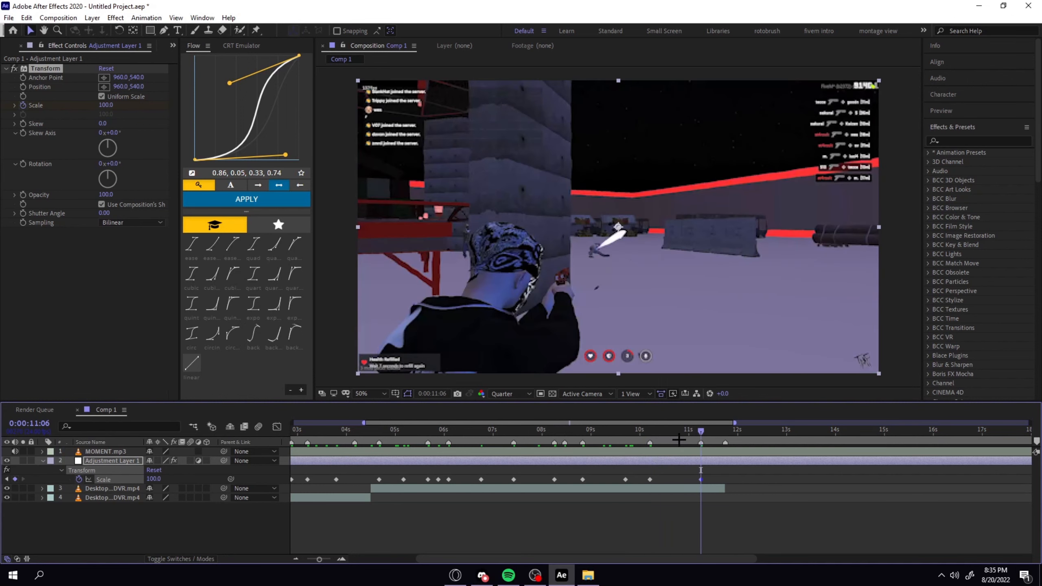
left_click(726, 432)
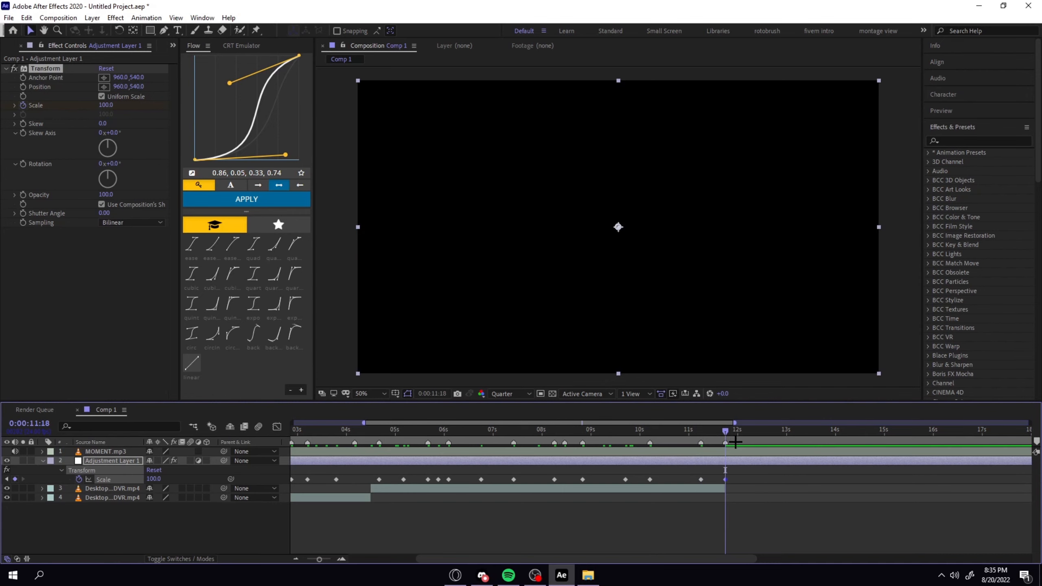
left_click_drag(730, 436, 707, 442)
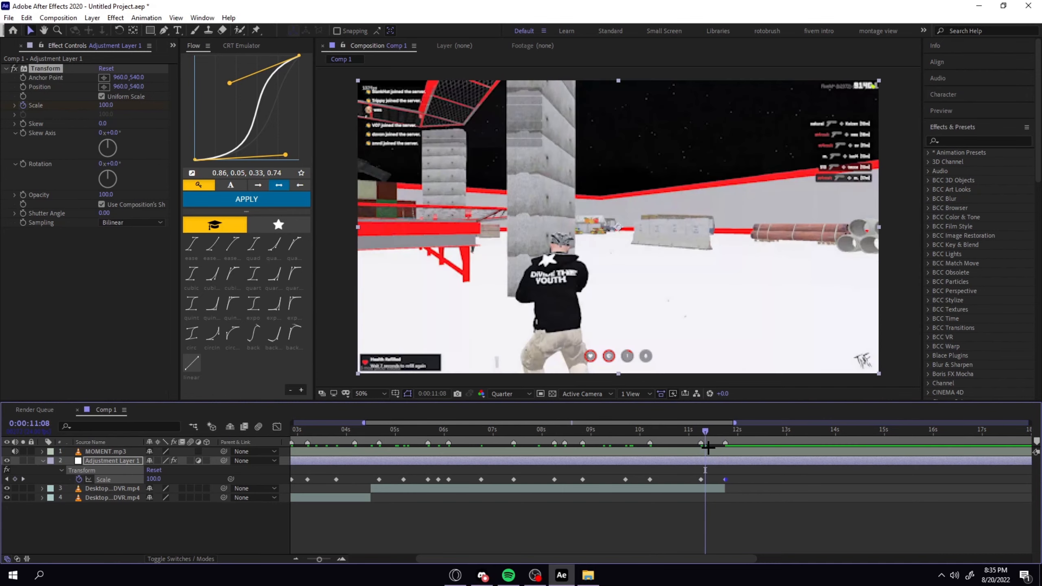
key("minus")
key("minus")
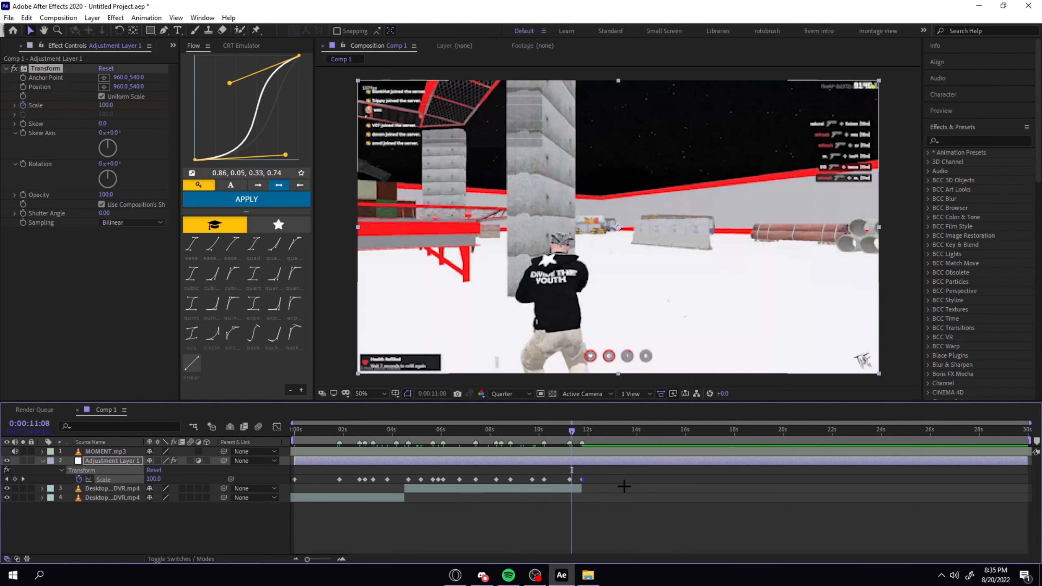
Set the adjustment layer's Transform Scale keyframe at 0:00:01:20 to 150.
left_click(622, 478)
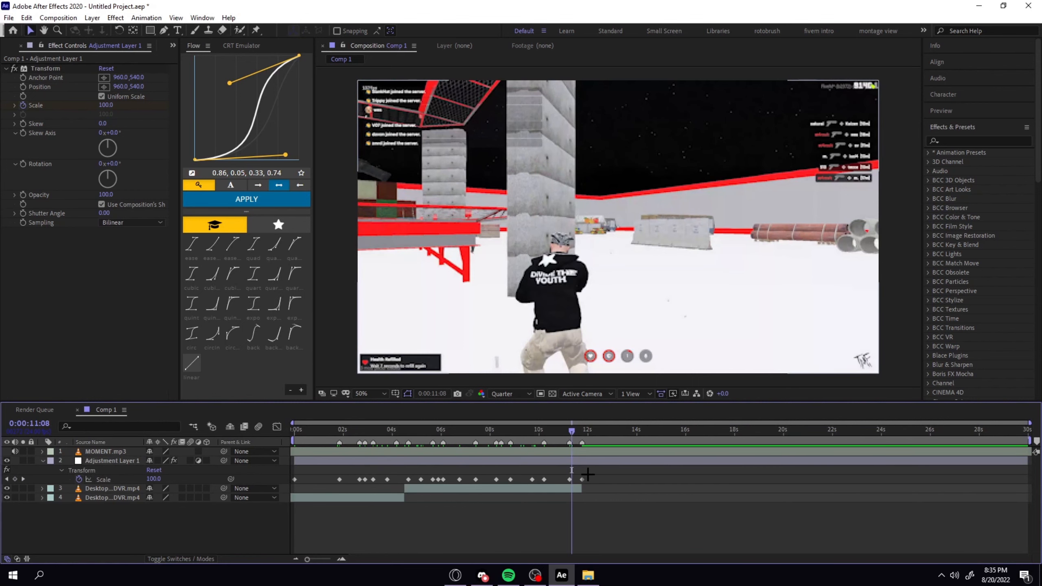
left_click_drag(572, 431, 341, 432)
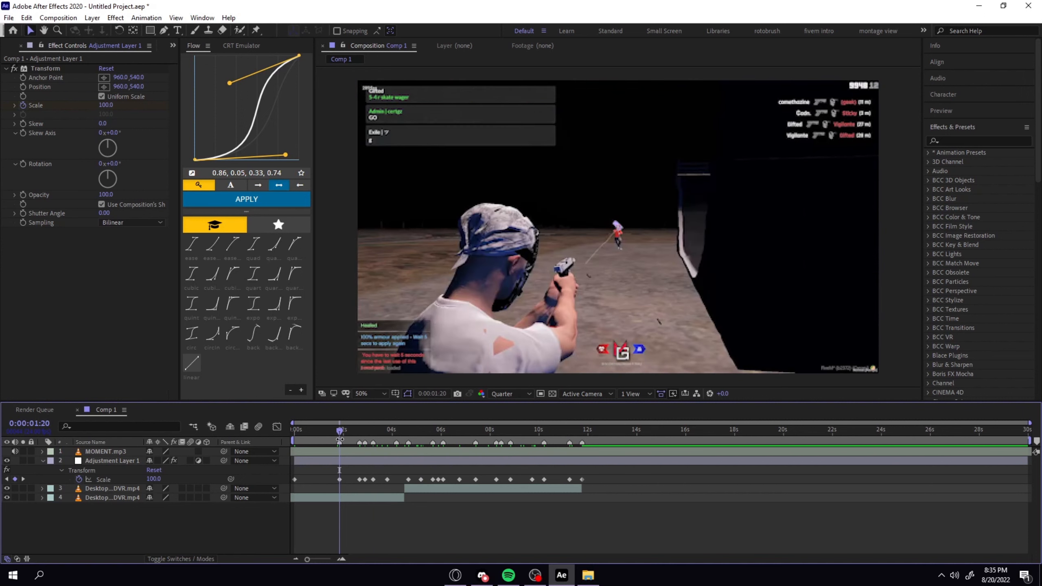
left_click(151, 480)
type("150")
key("Return")
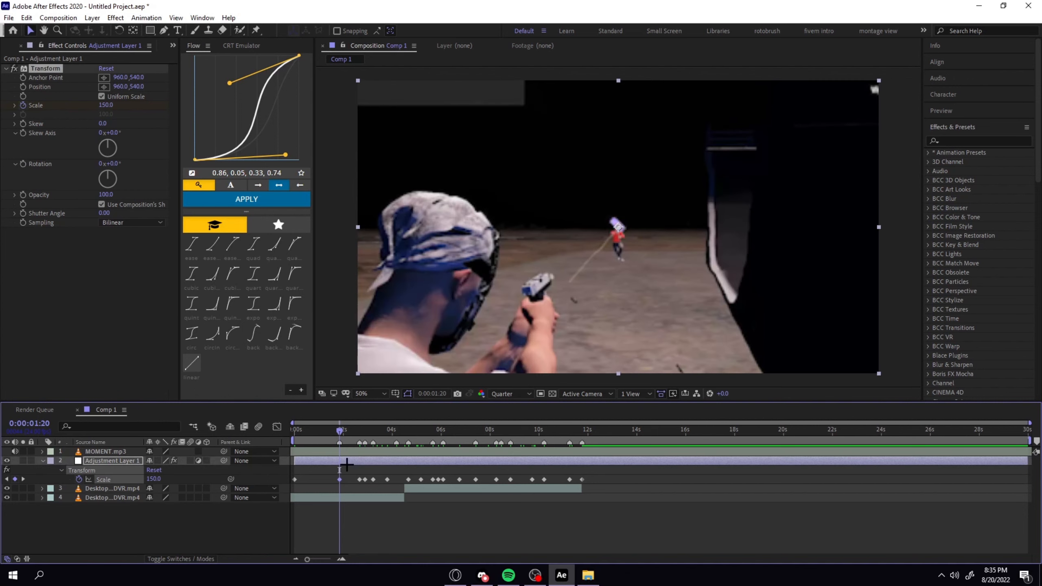
Delete the extra Scale keyframe at 0:00:02:21.
left_click(23, 479)
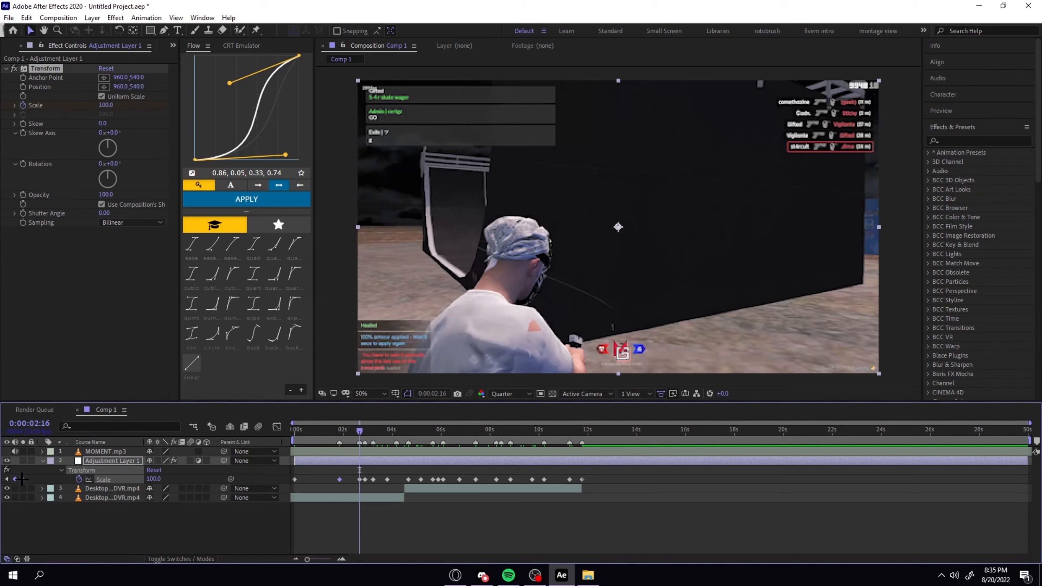
left_click(23, 479)
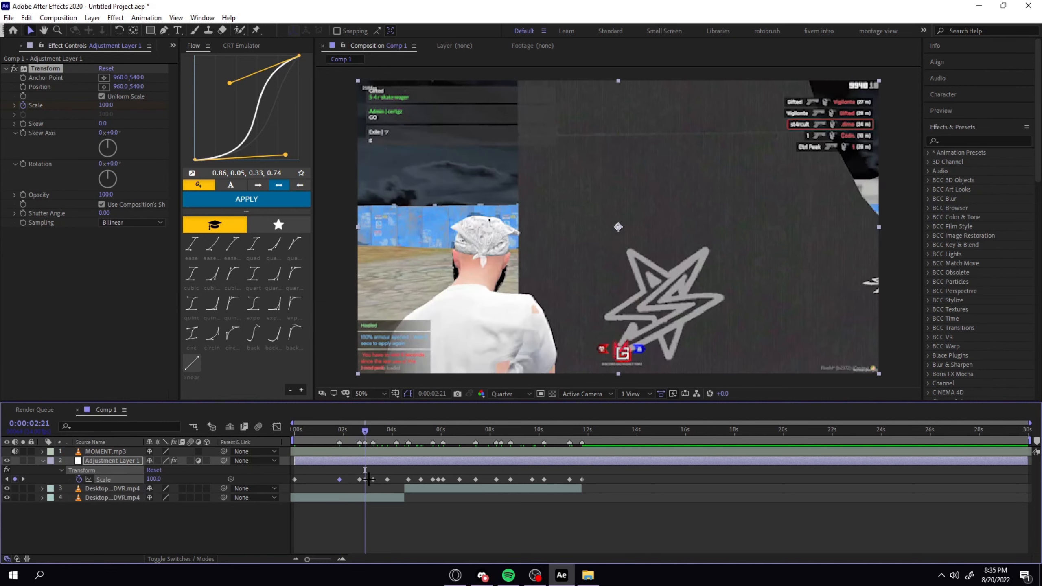
left_click(366, 479)
key("Delete")
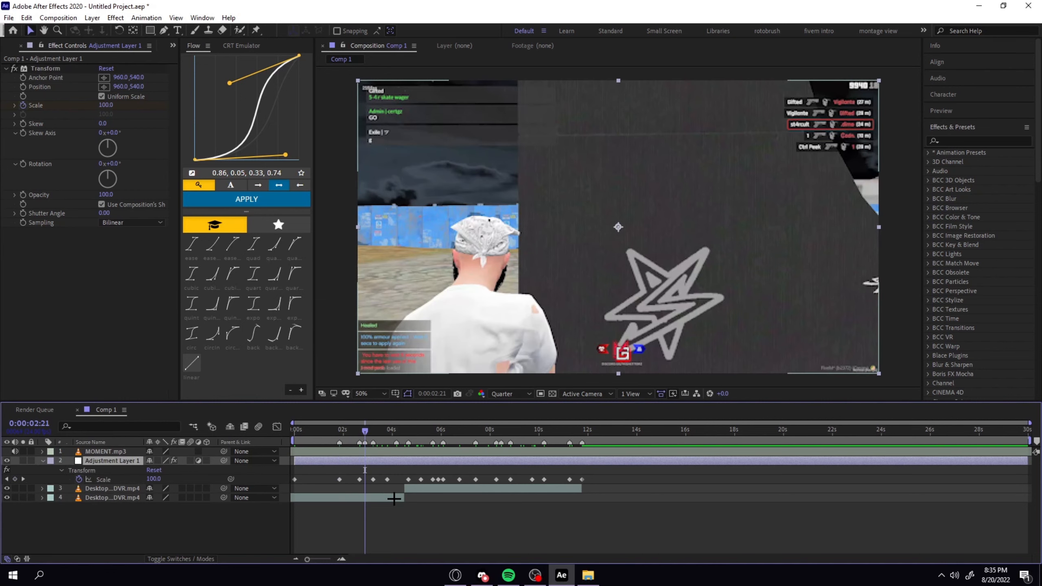
Set the Scale keyframes at 0:00:03:05 and 0:00:04:16 to 125 each.
left_click(23, 479)
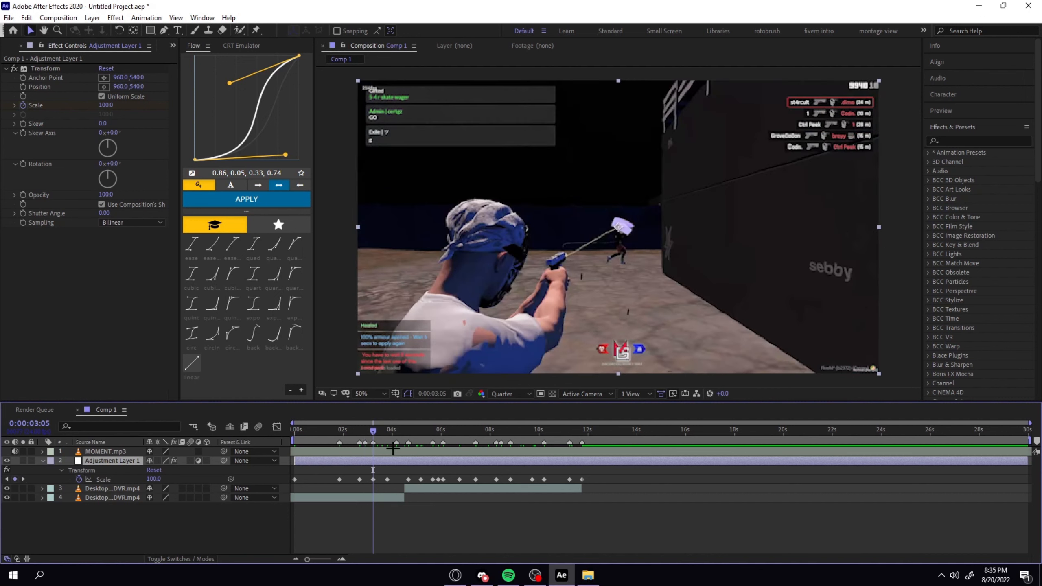
left_click(153, 479)
type("125")
key("Return")
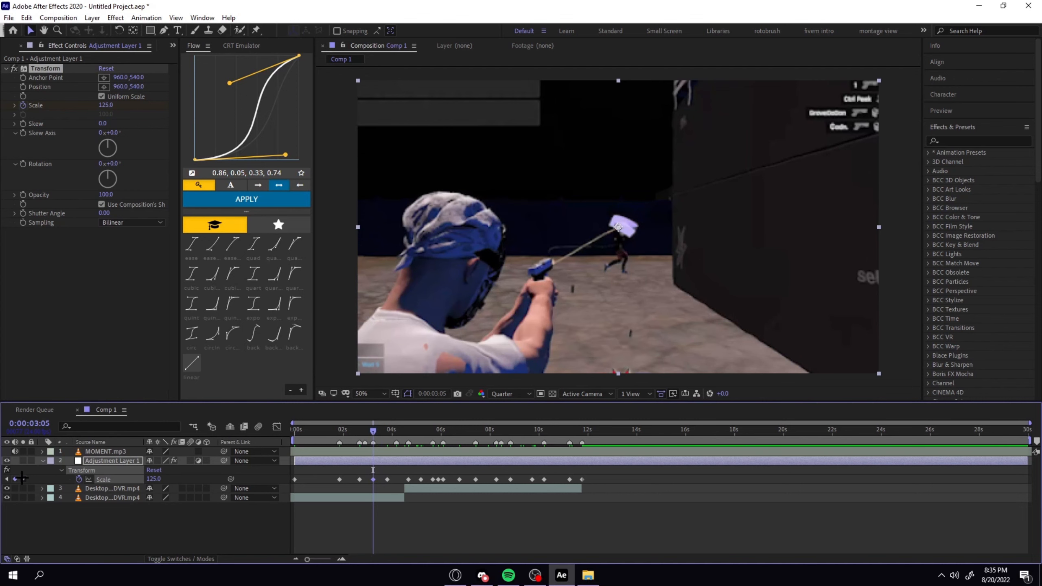
left_click(23, 479)
left_click(22, 479)
left_click(153, 480)
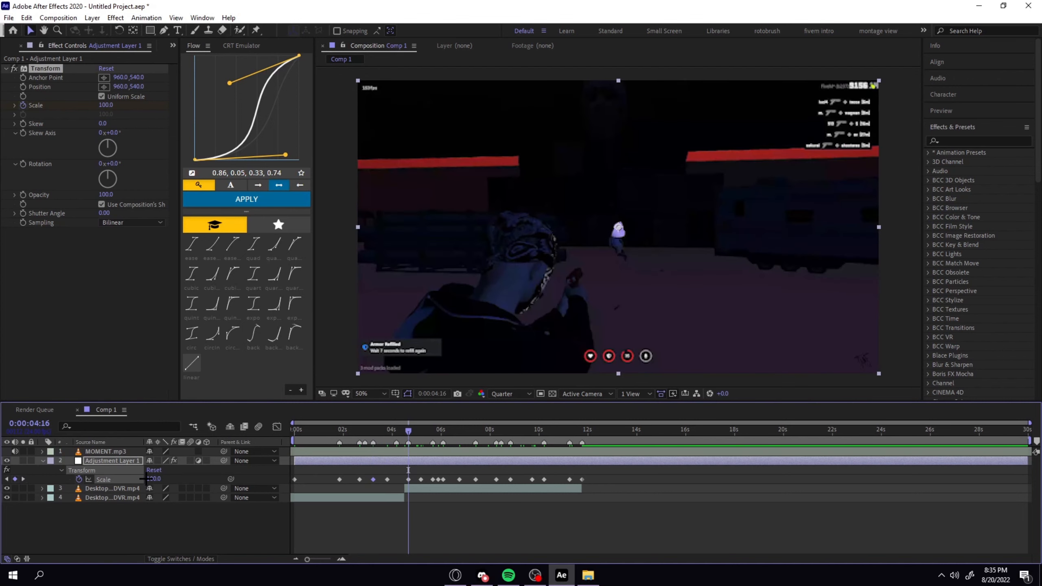
type("125")
key("Return")
Set the Scale keyframe at 0:00:05:16 to 125 and the one at 0:00:06:02 to 150.
left_click(22, 479)
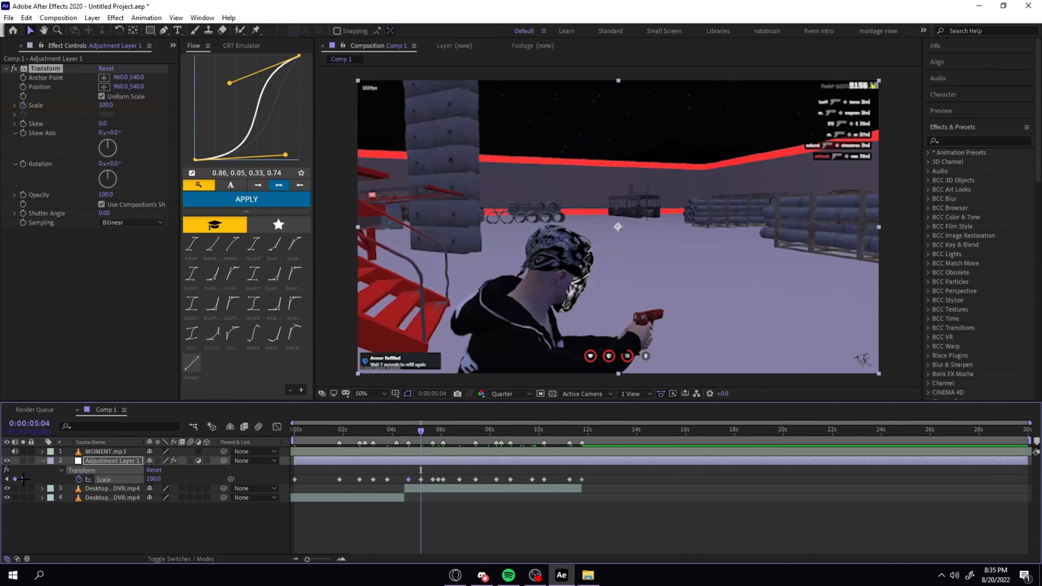
left_click(23, 478)
left_click(154, 479)
type("125")
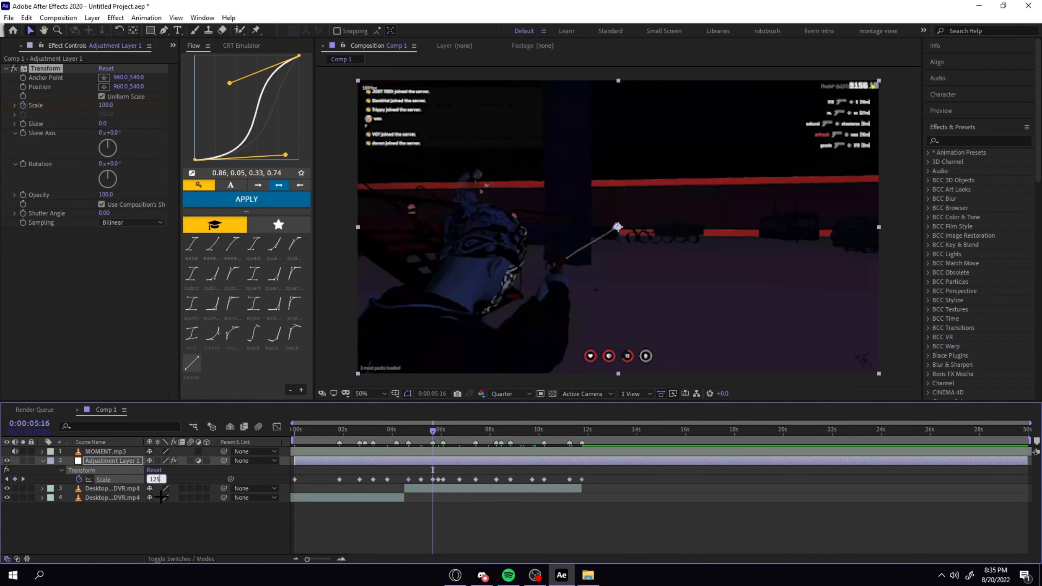
key("Return")
left_click(23, 479)
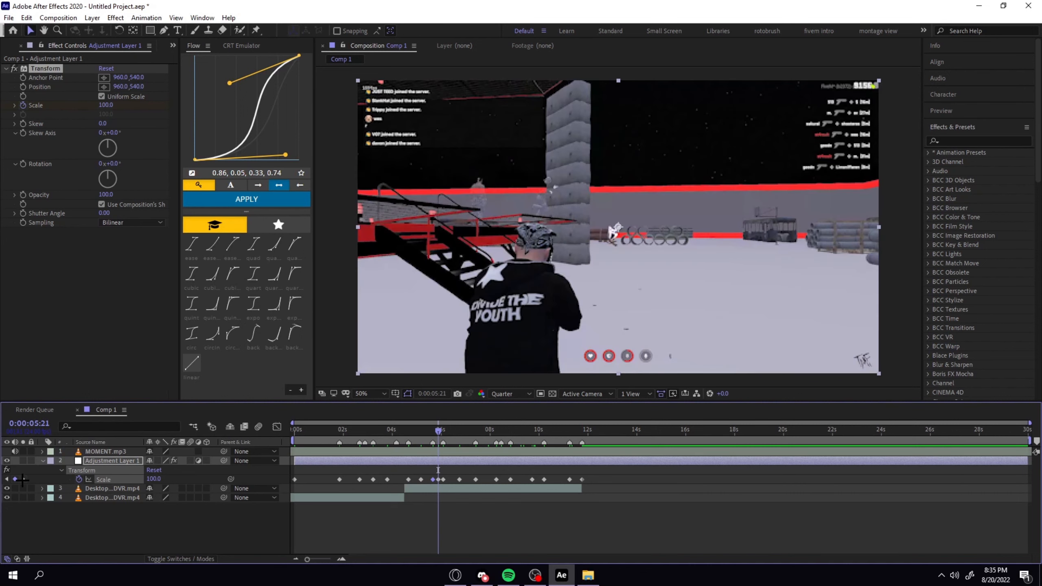
left_click(22, 478)
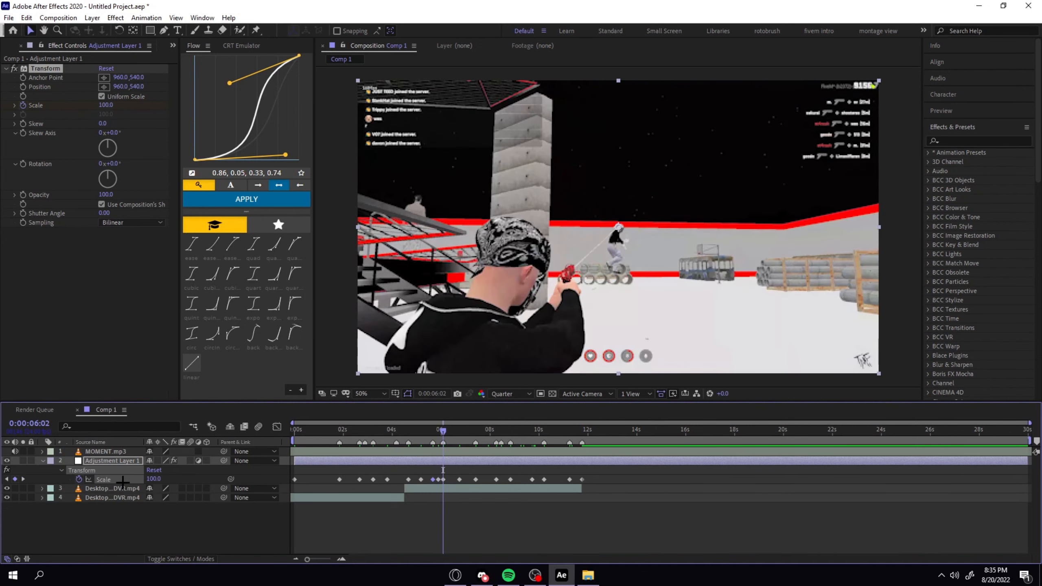
left_click(156, 479)
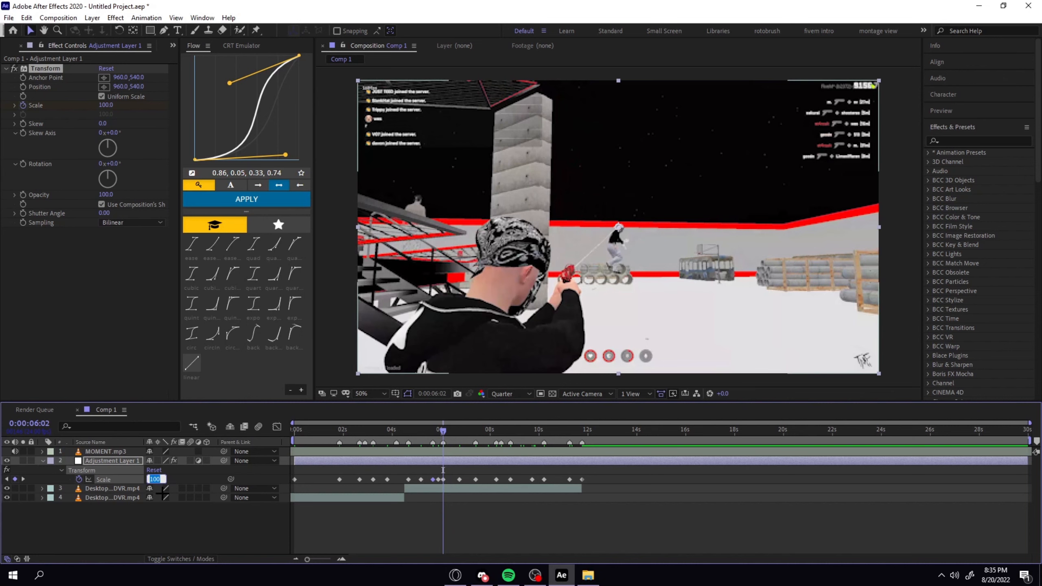
type("150")
key("Return")
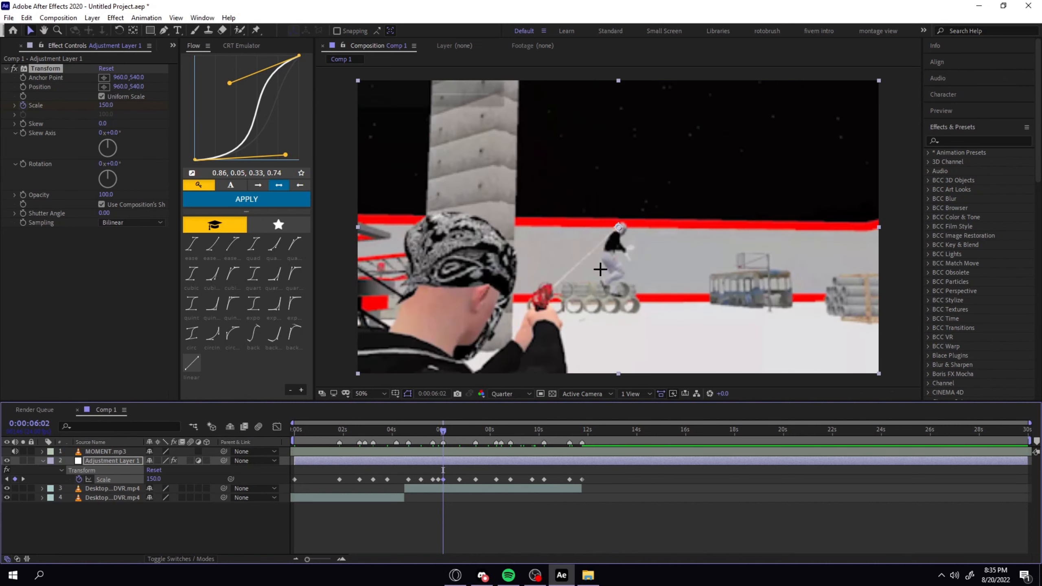
Set the Scale keyframe at 0:00:07:10 to 135 and the one at 0:00:08:20 to 125.
left_click(21, 479)
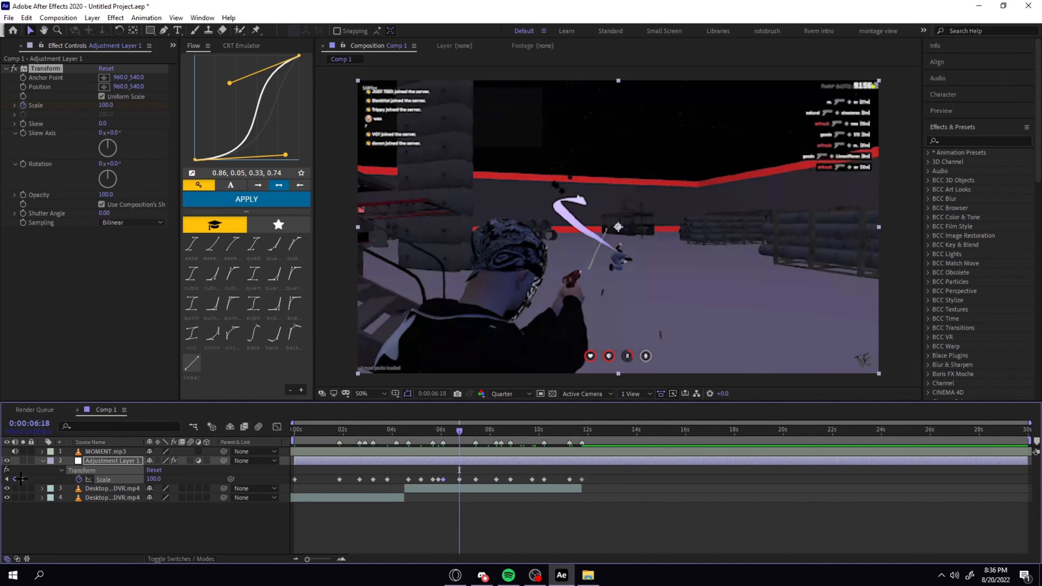
left_click(24, 479)
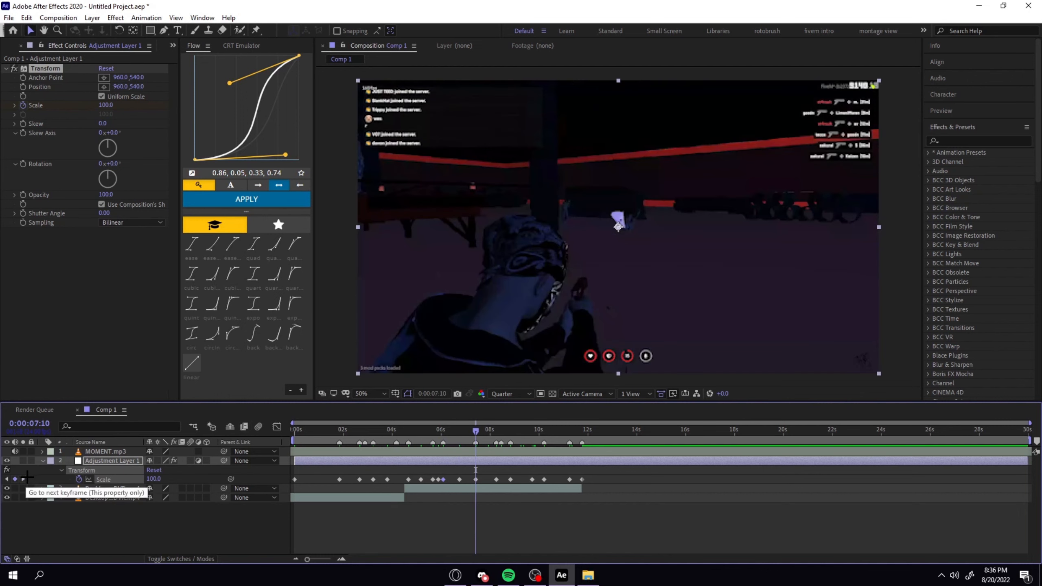
left_click(155, 480)
type("1")
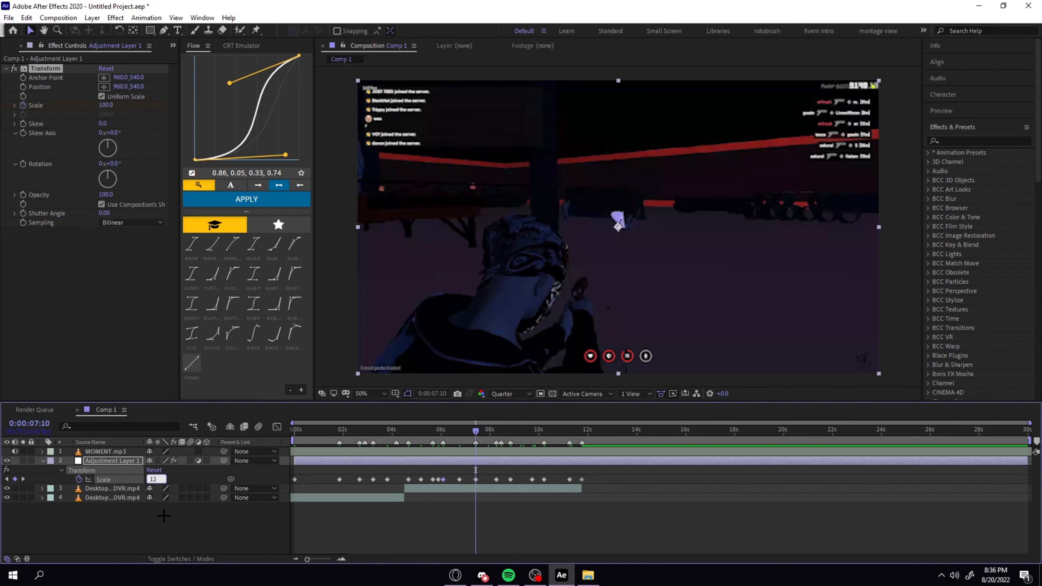
type("35")
key("Return")
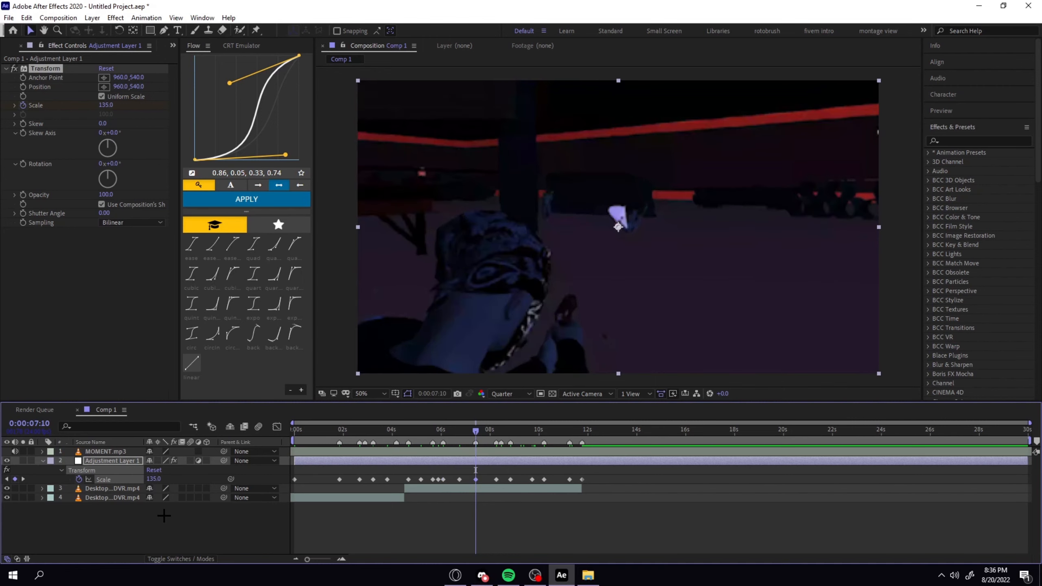
left_click(21, 479)
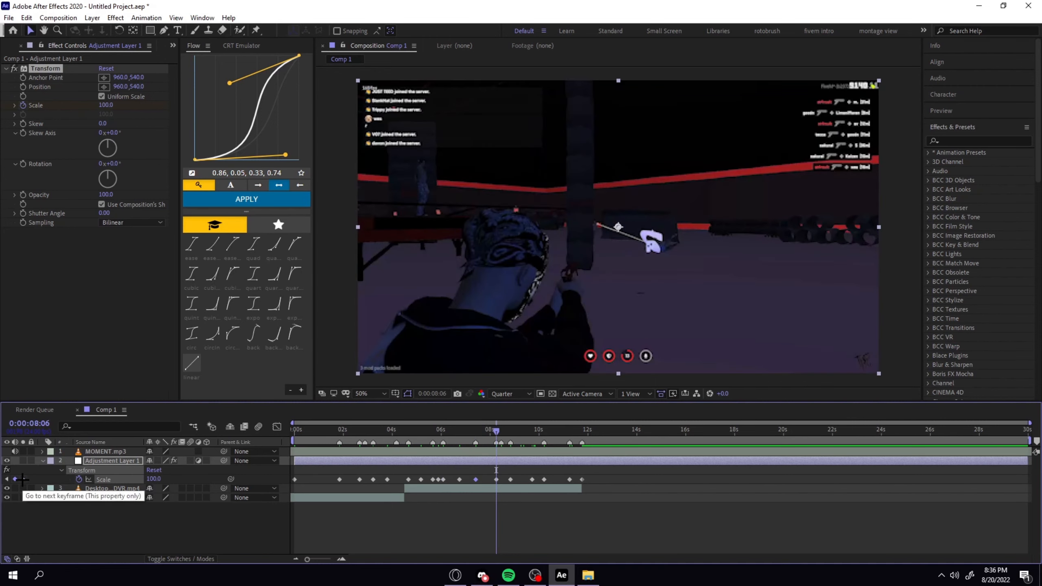
left_click(22, 479)
left_click(148, 479)
type("1256")
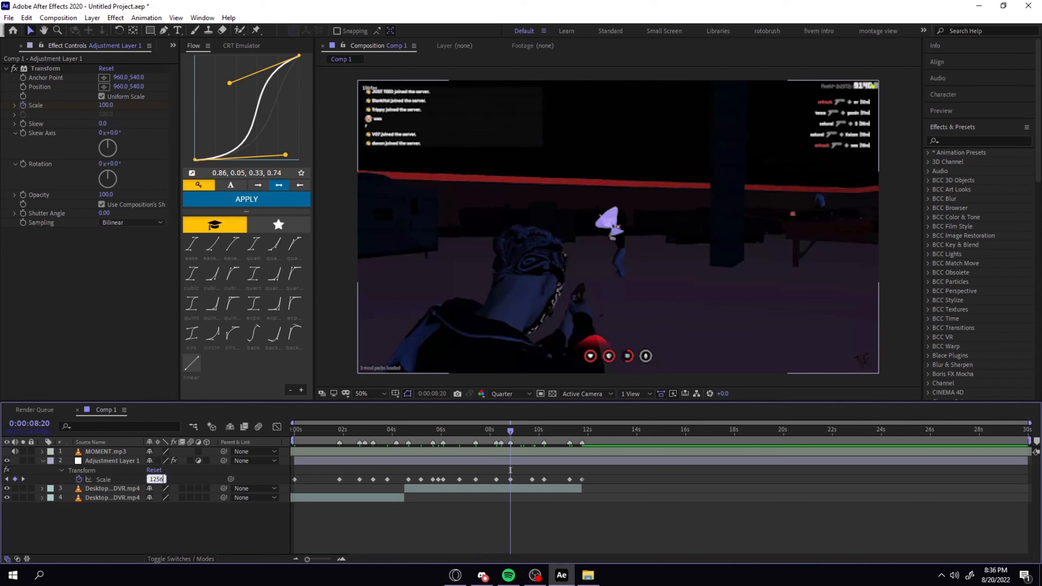
key("Return")
Set the Scale keyframe at 0:00:10:05 to 175 and the last one at 0:00:11:18 to 125.
left_click(23, 479)
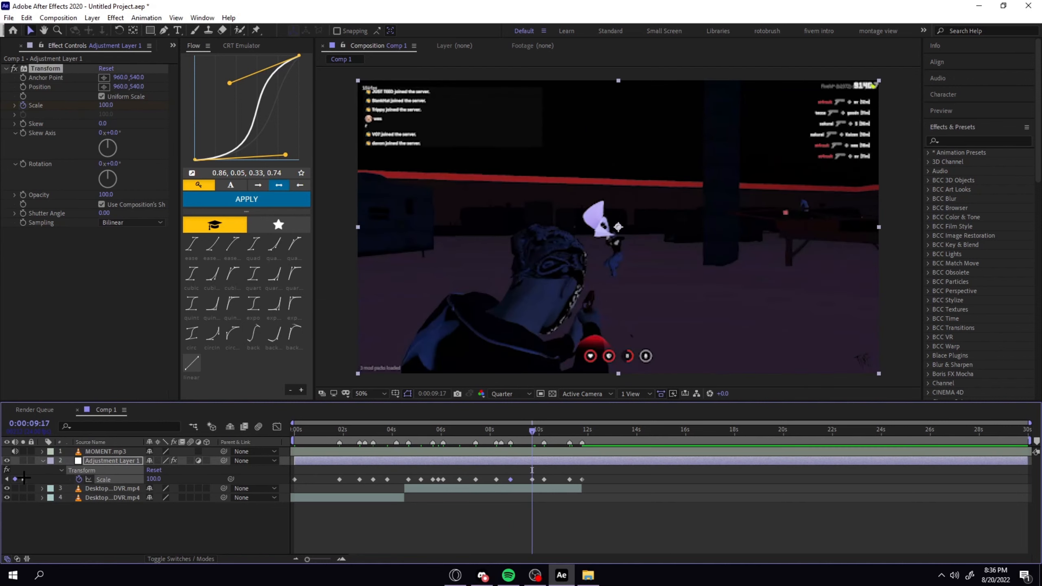
left_click(23, 479)
left_click(154, 479)
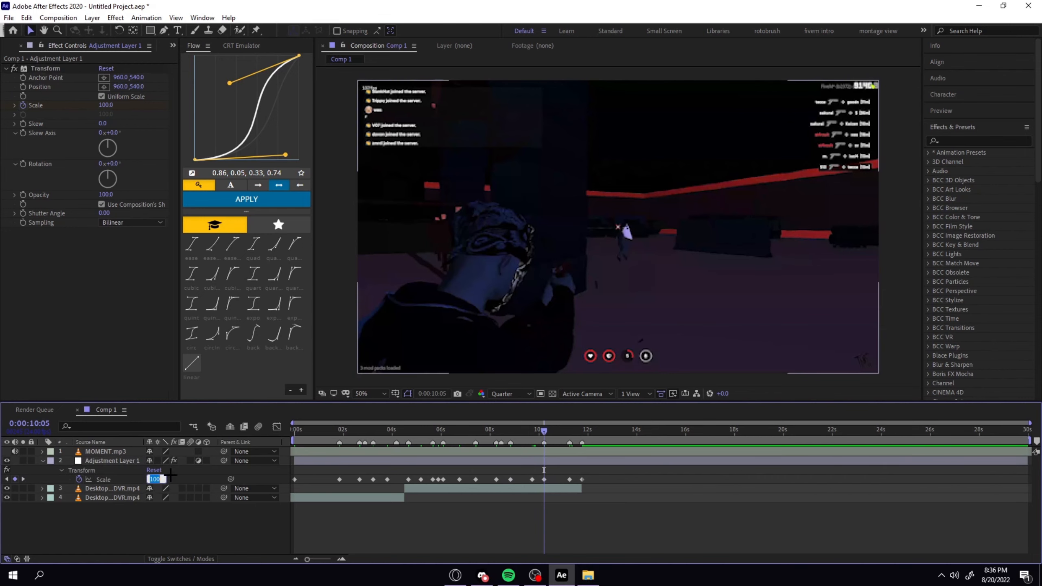
type("175")
key("Return")
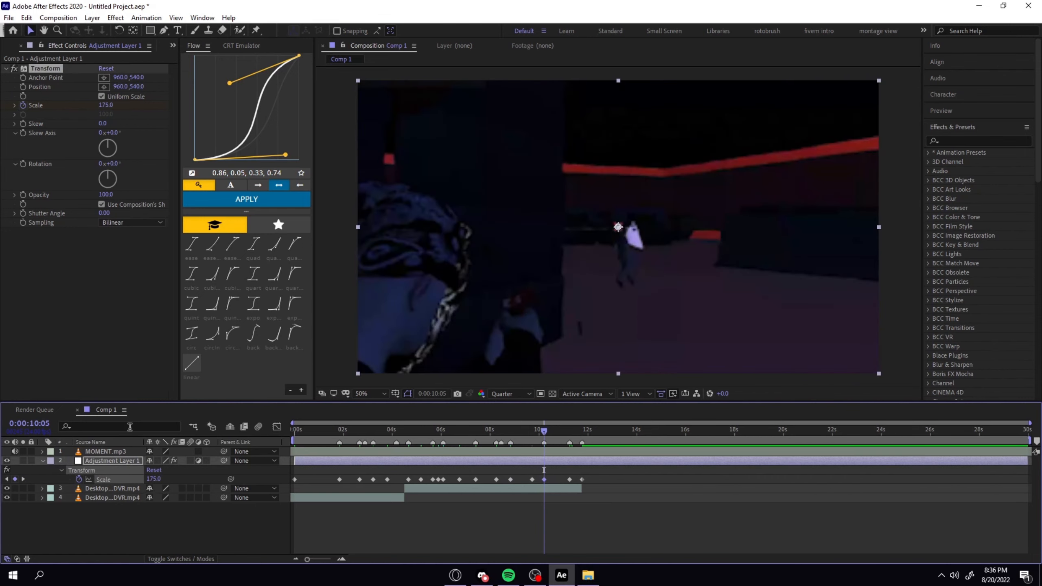
key("k")
key("k")
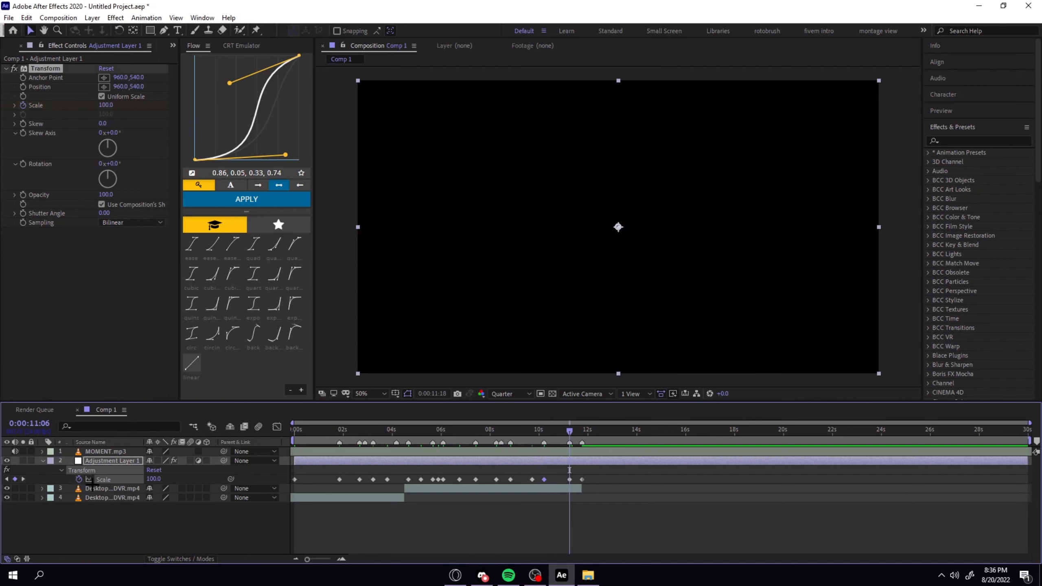
left_click(153, 480)
type("125")
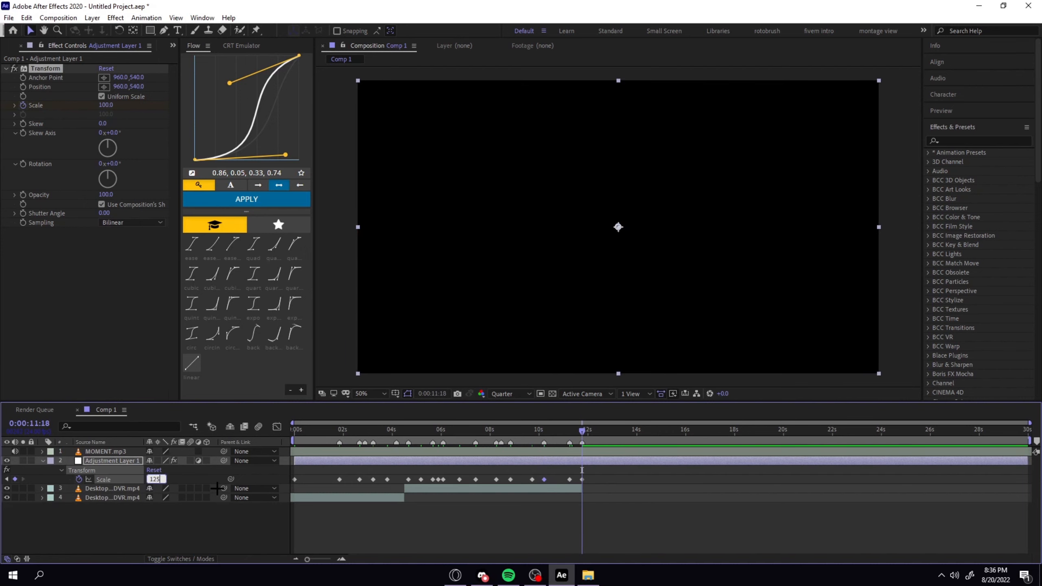
key("Return")
Preview the scale animation from the start of the composition.
key("j")
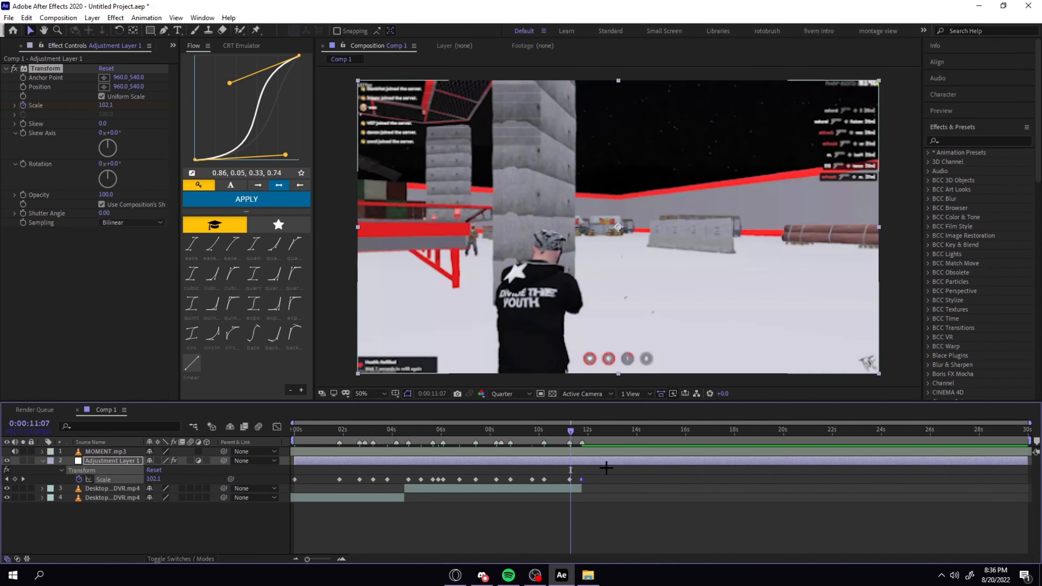
key("Home")
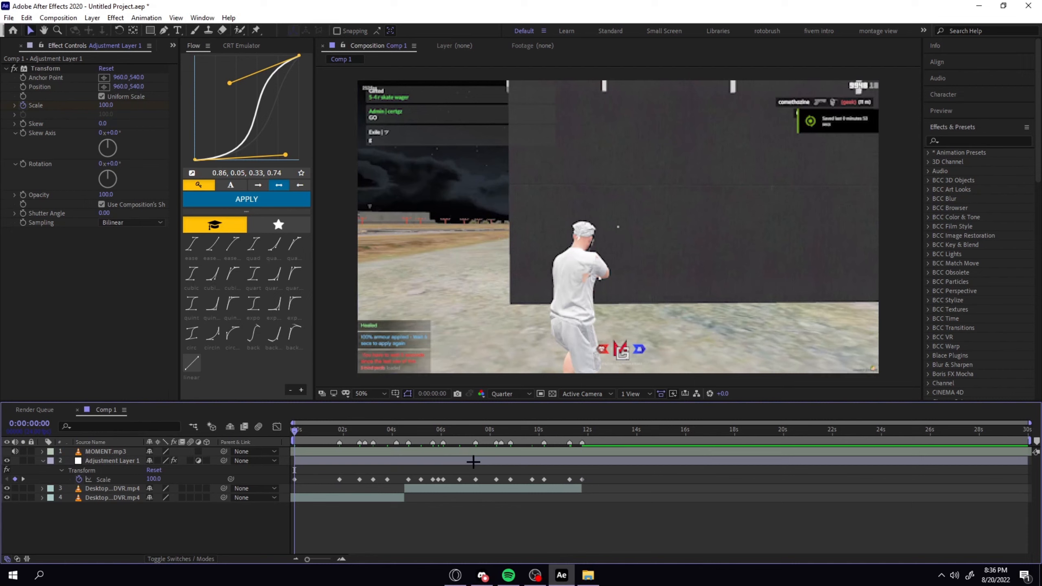
key("space")
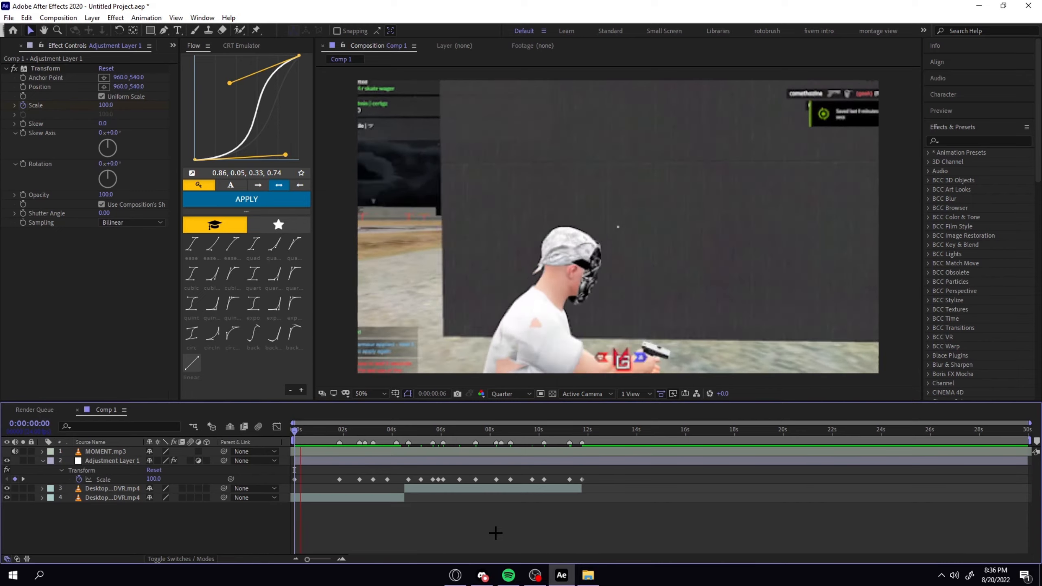
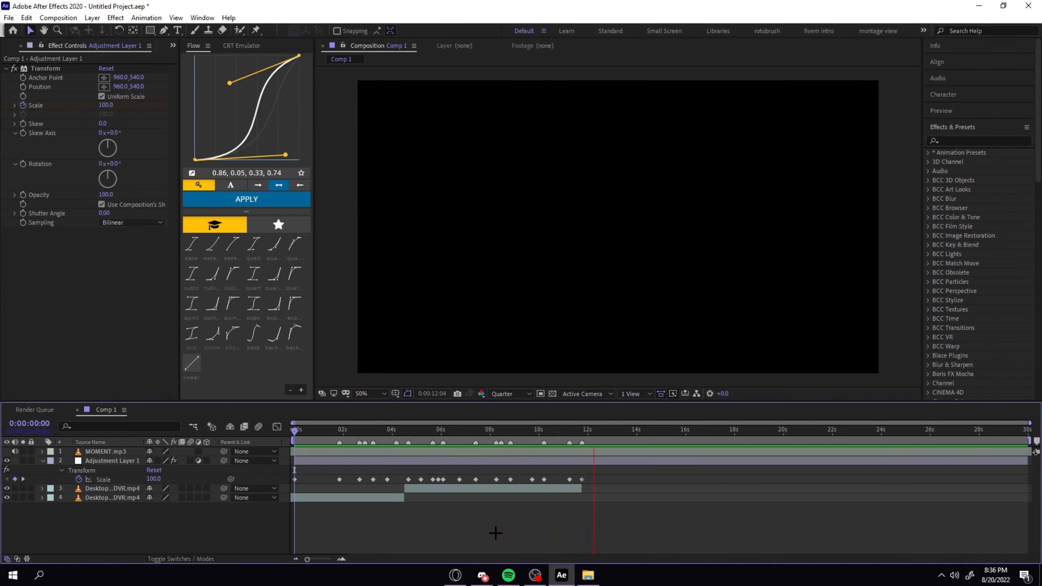
Return to the composition's start and apply Easy Ease to all of Adjustment Layer 1's Scale keyframes.
key("space")
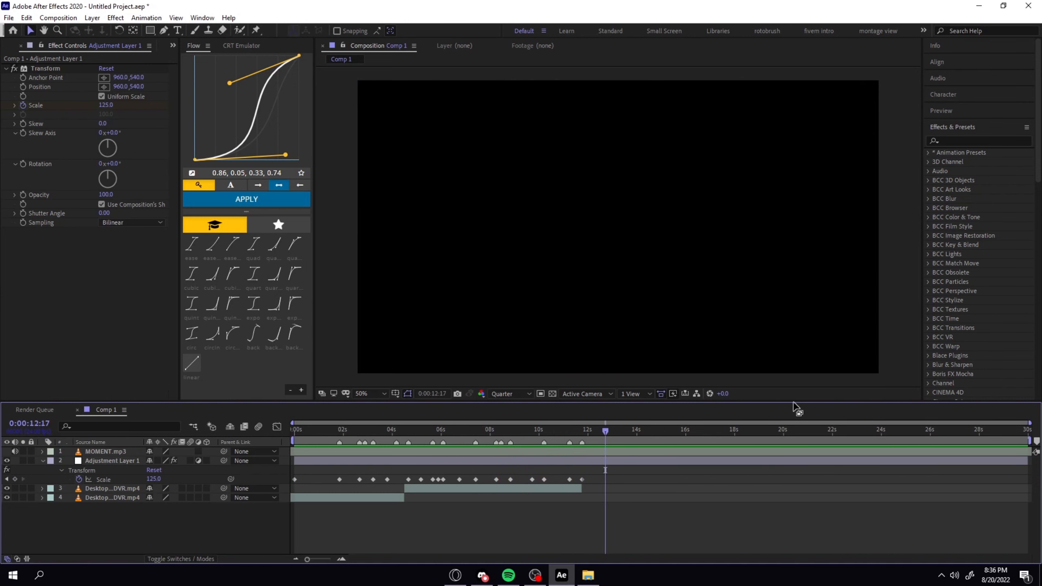
left_click_drag(591, 437, 262, 452)
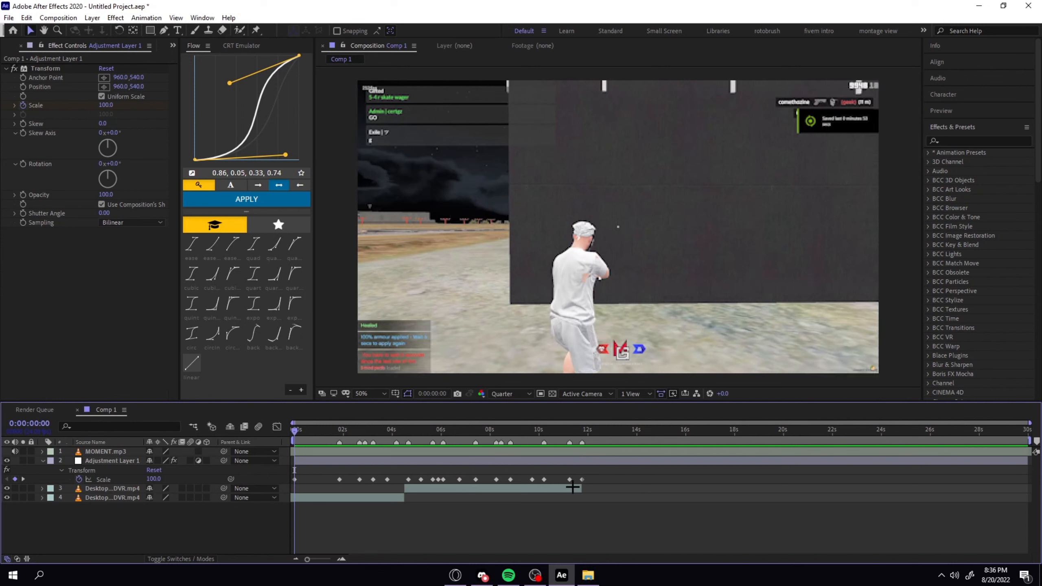
left_click_drag(609, 476, 271, 492)
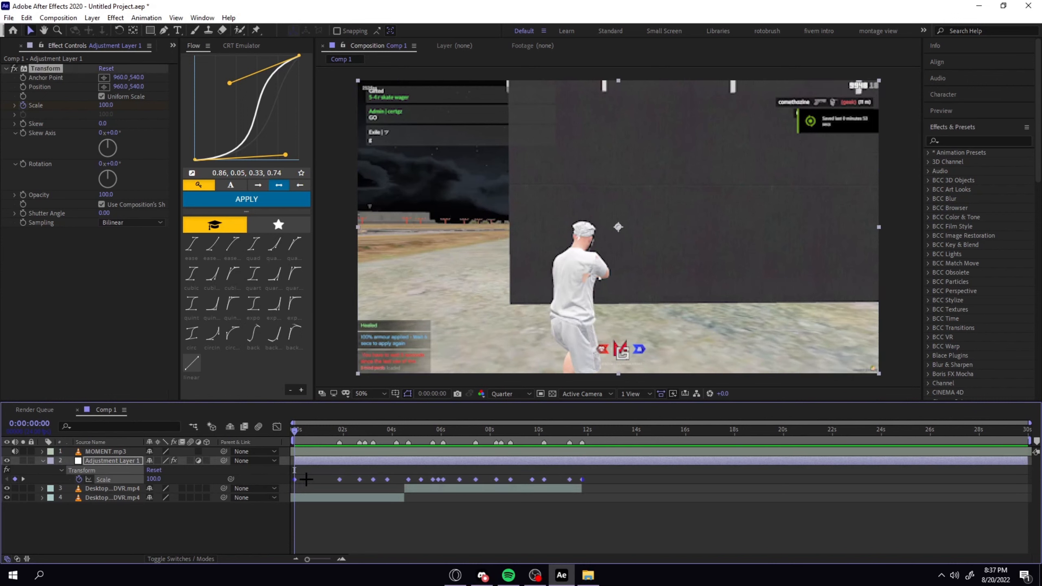
key("F9")
left_click(306, 481)
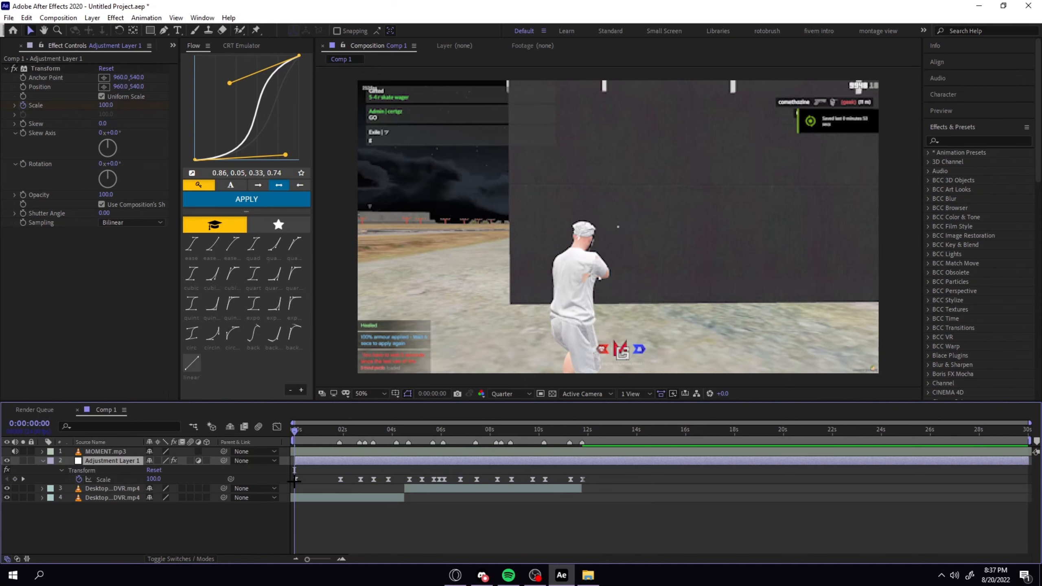
In the graph editor, apply the Flow curve 0.83, 0.00, 0.89, 0.38 between the first two Scale keyframes.
left_click(295, 479)
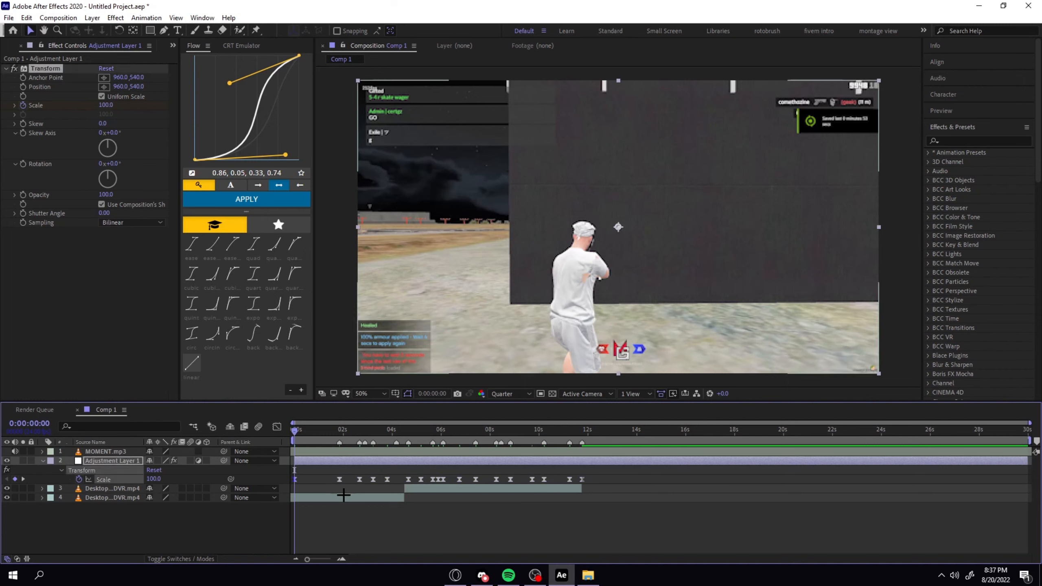
left_click(277, 426)
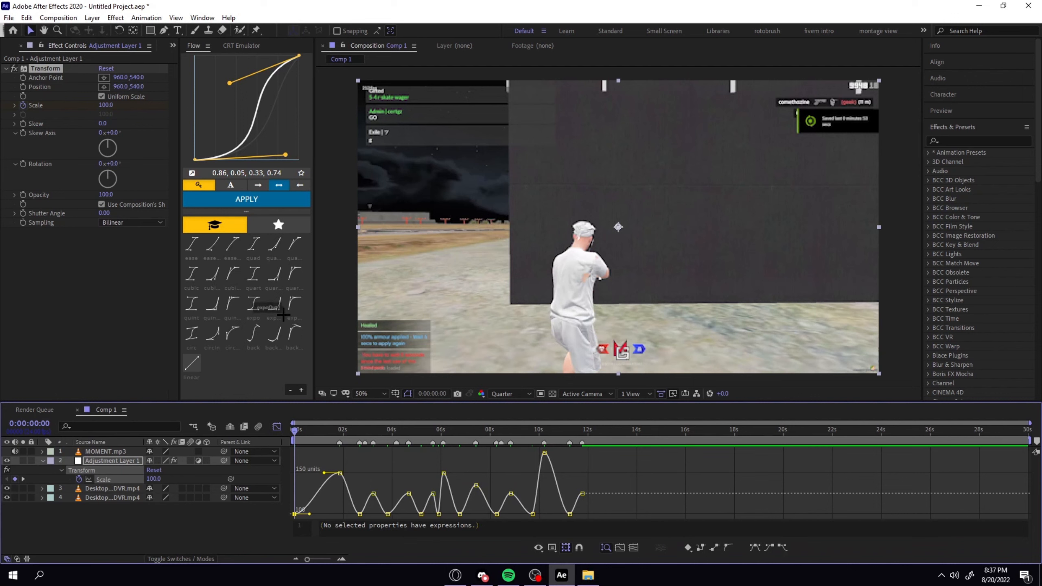
left_click_drag(309, 514, 328, 516)
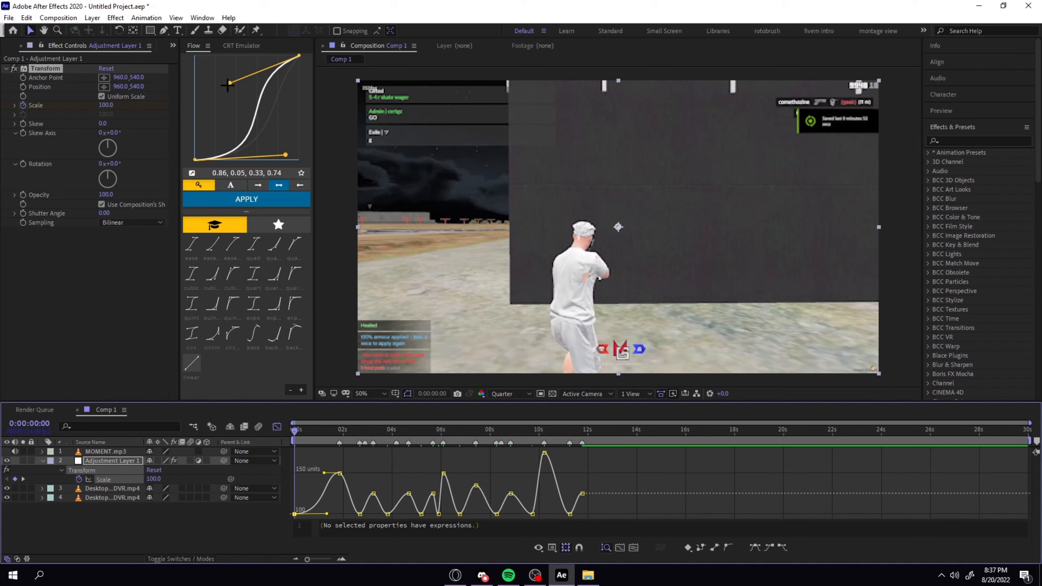
left_click_drag(229, 84, 288, 153)
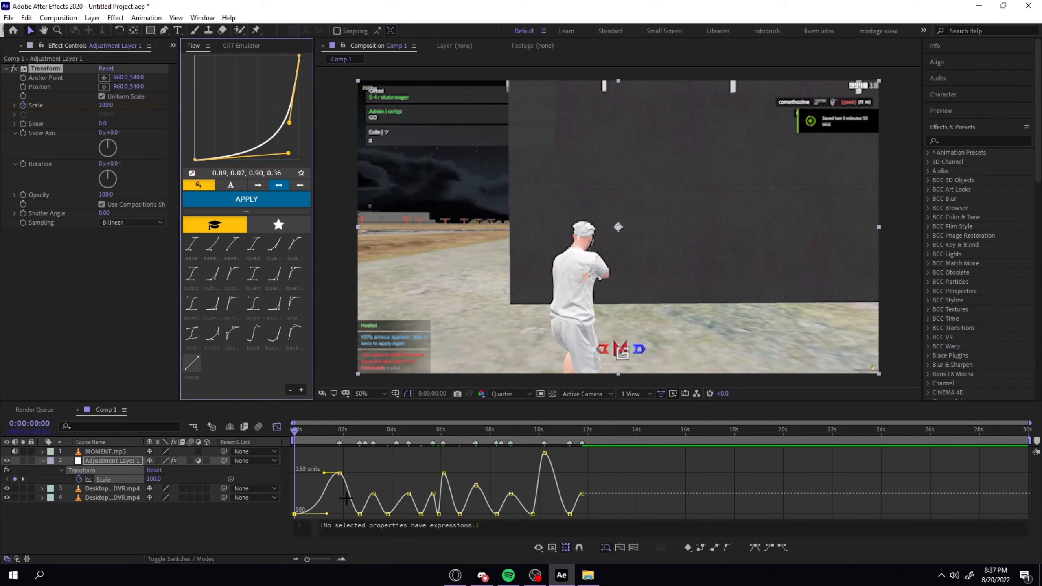
left_click_drag(327, 514, 334, 512)
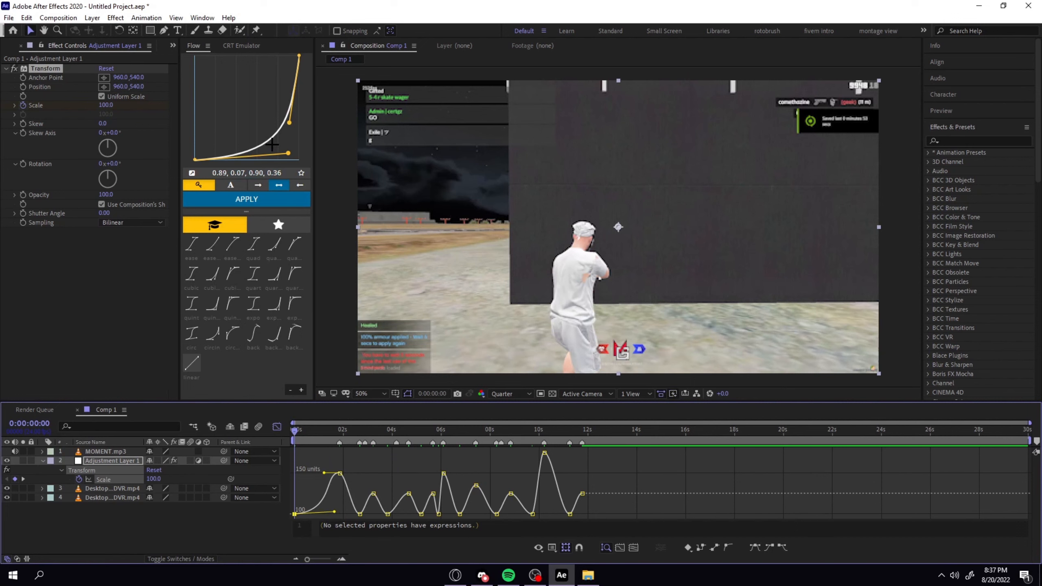
mouse_move(289, 153)
left_mouse_down()
mouse_move(275, 150)
mouse_move(287, 120)
mouse_move(274, 152)
mouse_move(282, 160)
left_mouse_up()
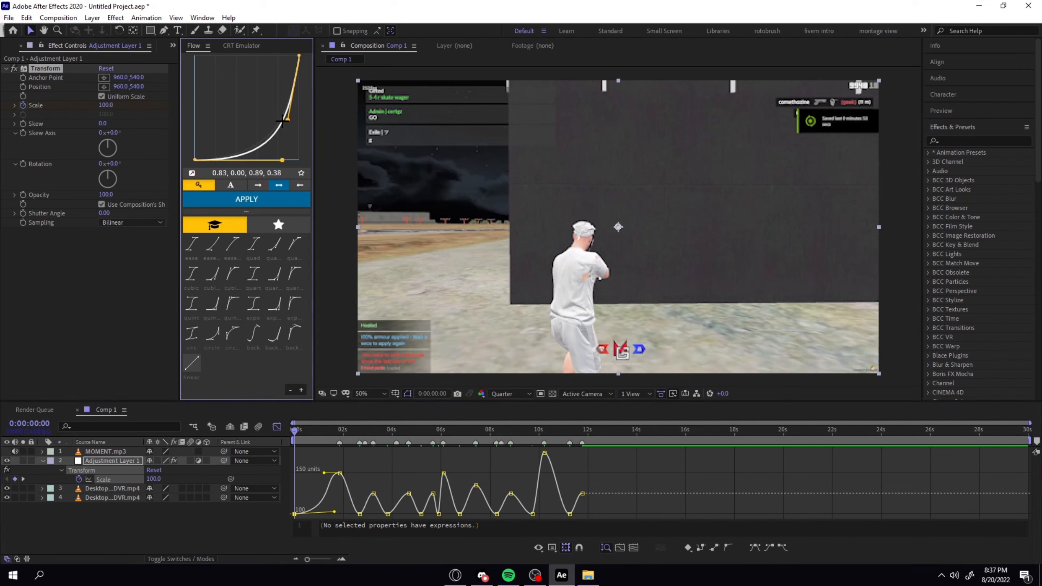
left_click_drag(289, 465, 347, 519)
left_click(246, 200)
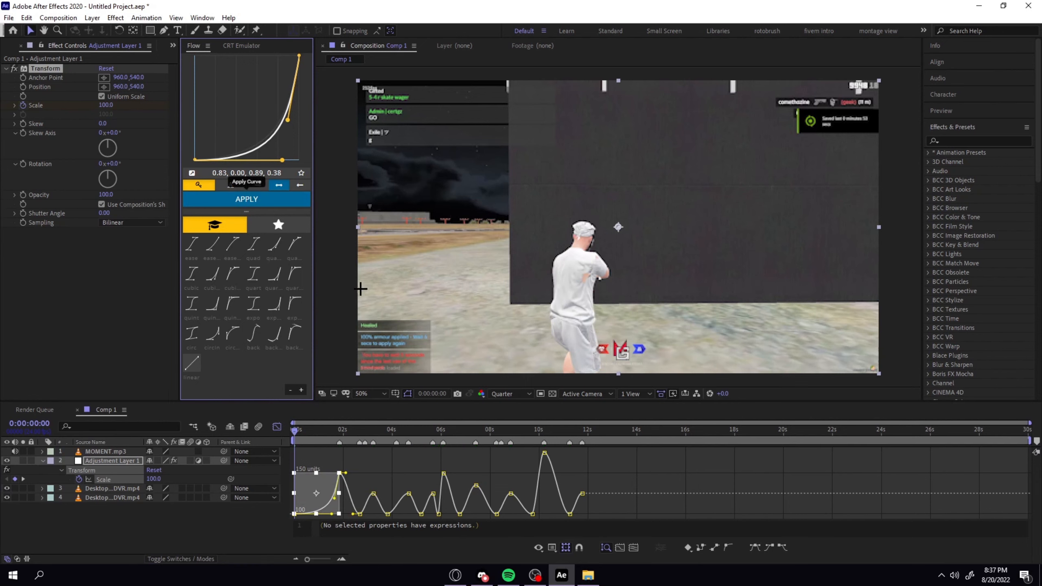
left_click(579, 455)
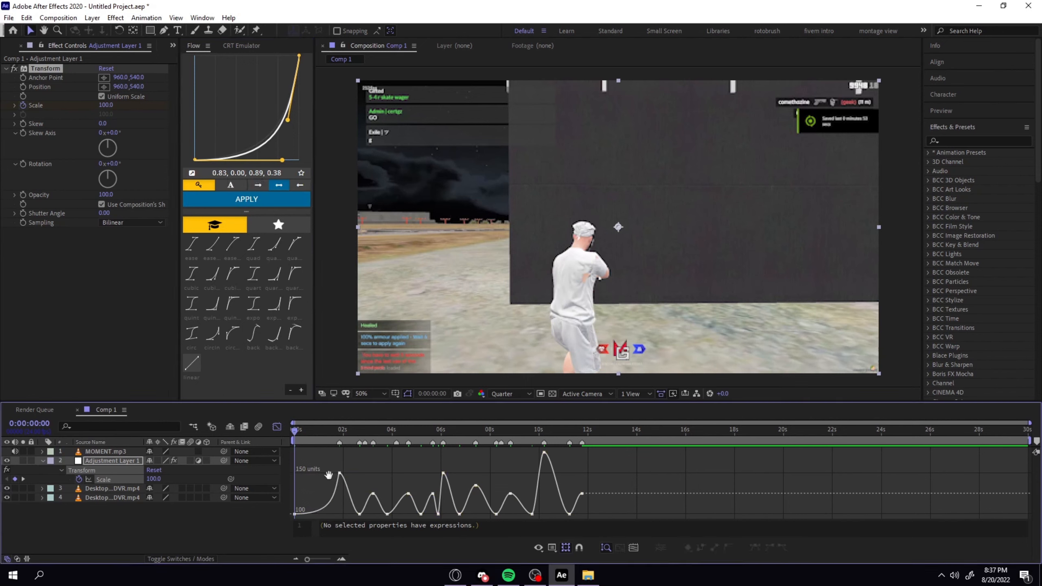
Preview the first zoom and apply the same Flow curve to the Scale segment following the 0:00:01:20 keyframe.
key("space")
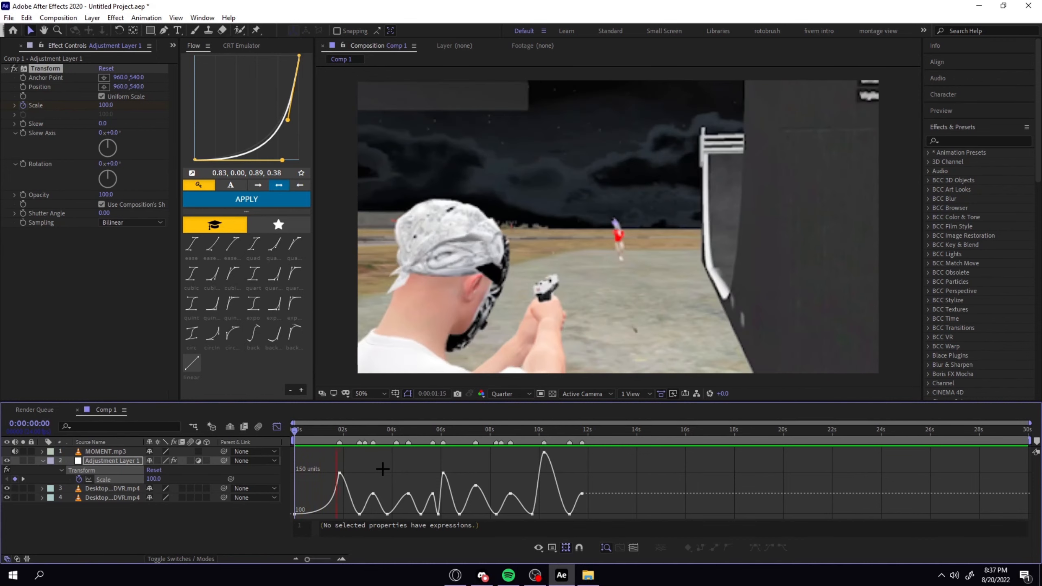
key("space")
left_click(346, 432)
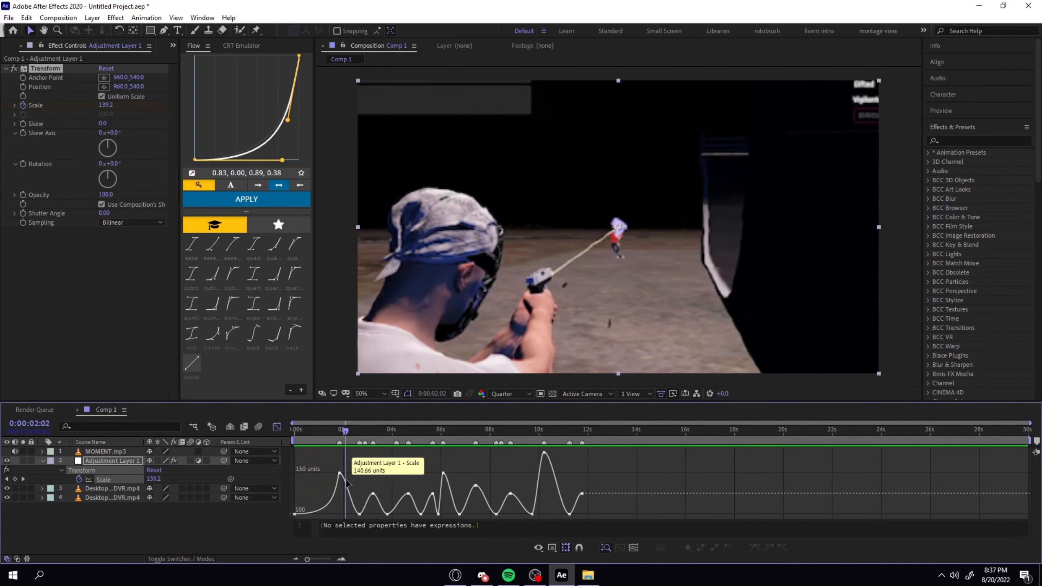
left_click(348, 481)
left_click(254, 200)
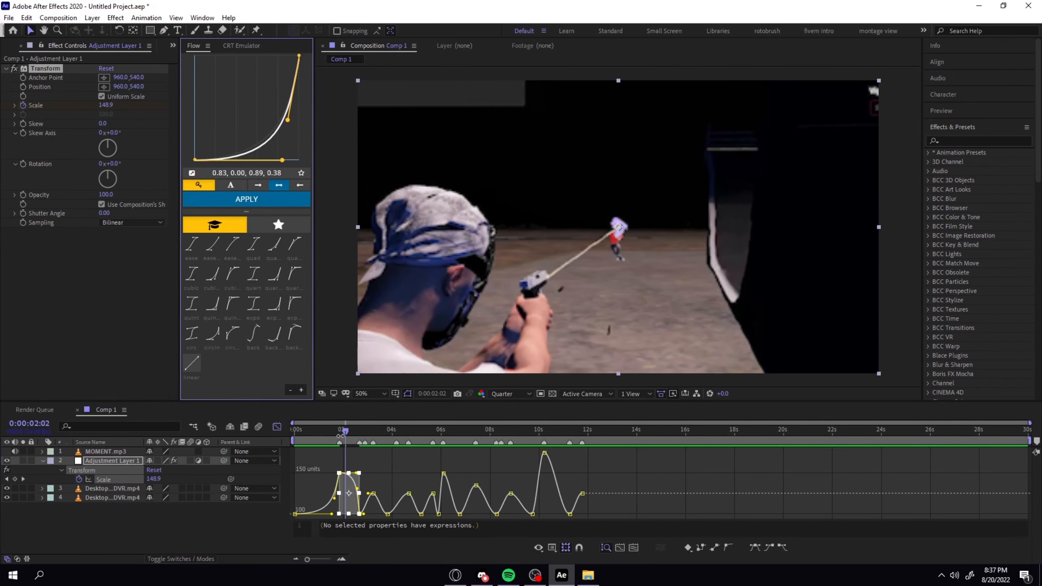
left_click(346, 436)
left_click(372, 452)
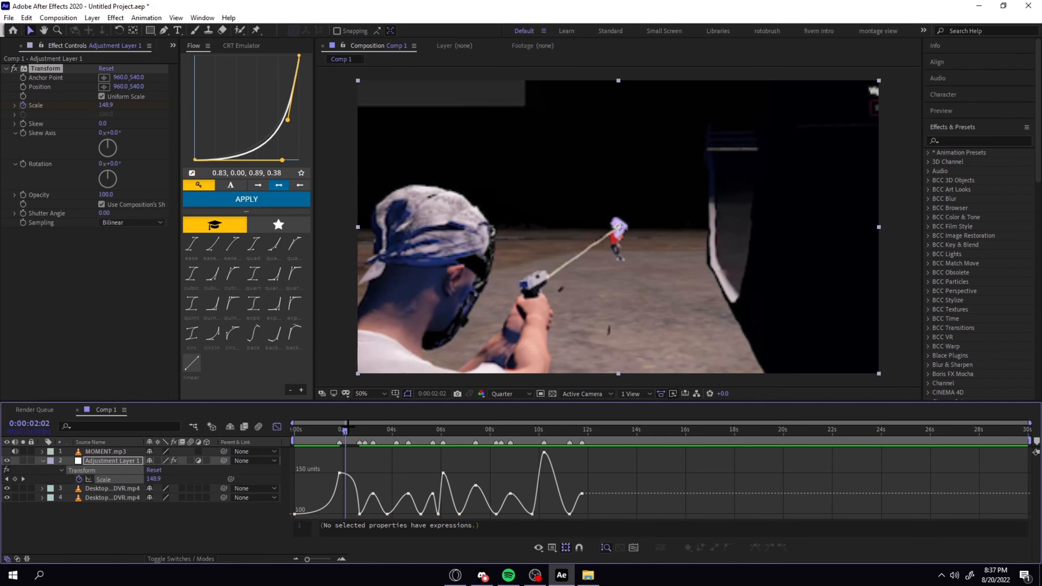
Reshape the Scale curve's handles on both sides of the 0:00:01:20 keyframe into a steep spike.
left_click_drag(347, 428, 343, 431)
left_click(340, 473)
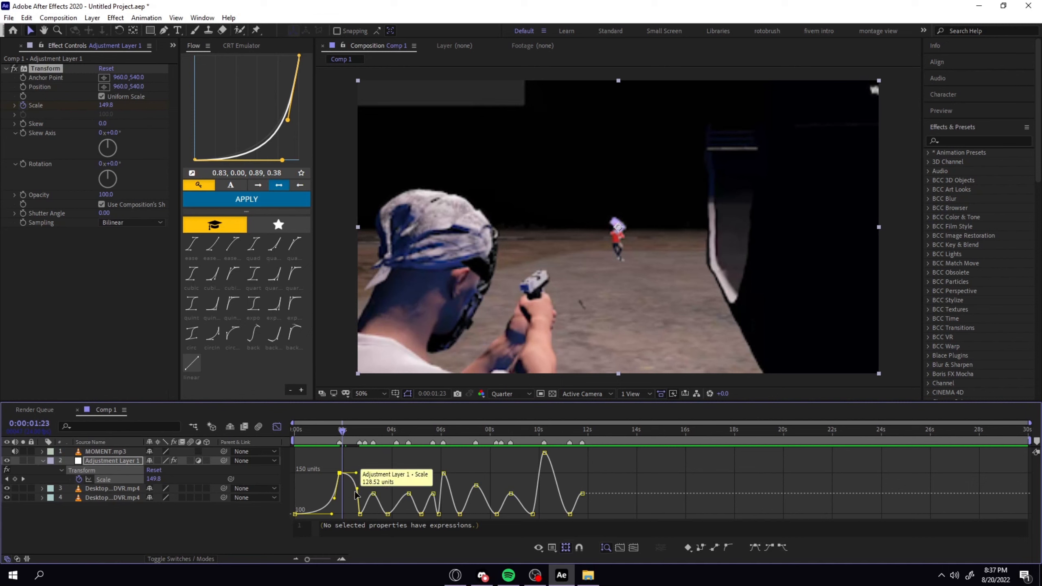
left_click_drag(333, 467, 366, 519)
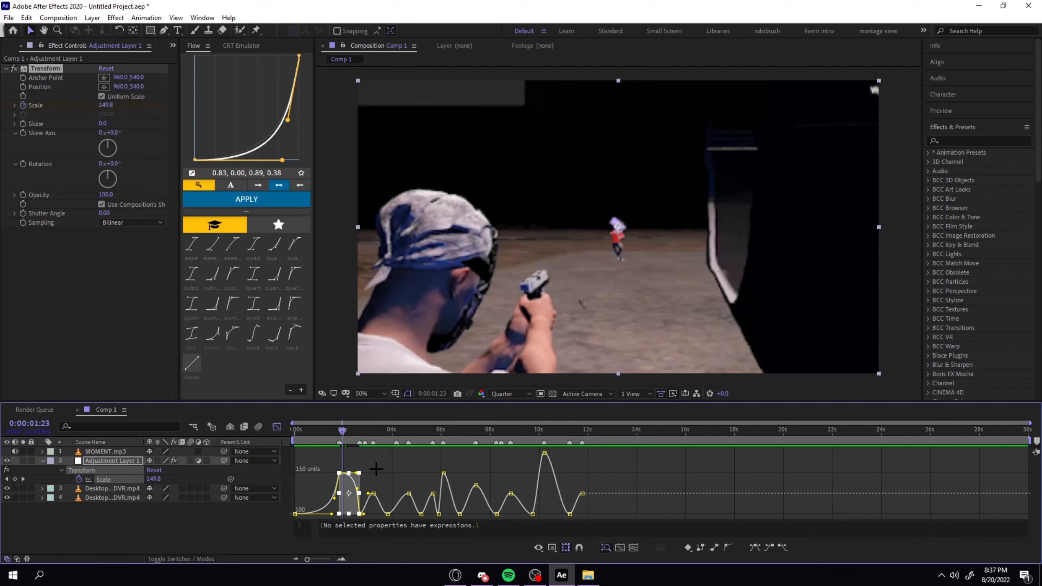
left_click(390, 460)
left_click(340, 473)
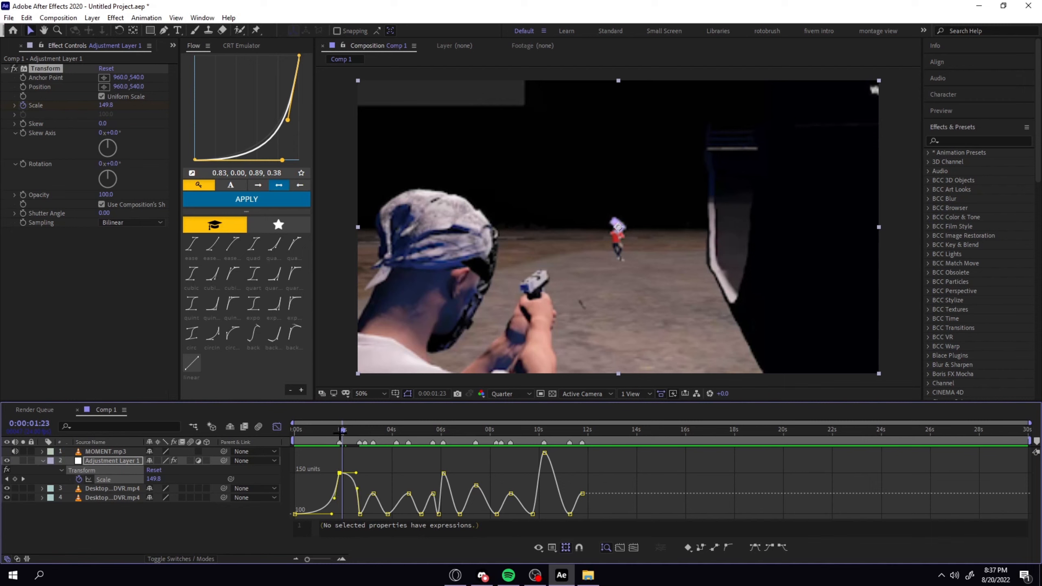
left_click_drag(340, 435, 336, 436)
left_click_drag(331, 514, 337, 515)
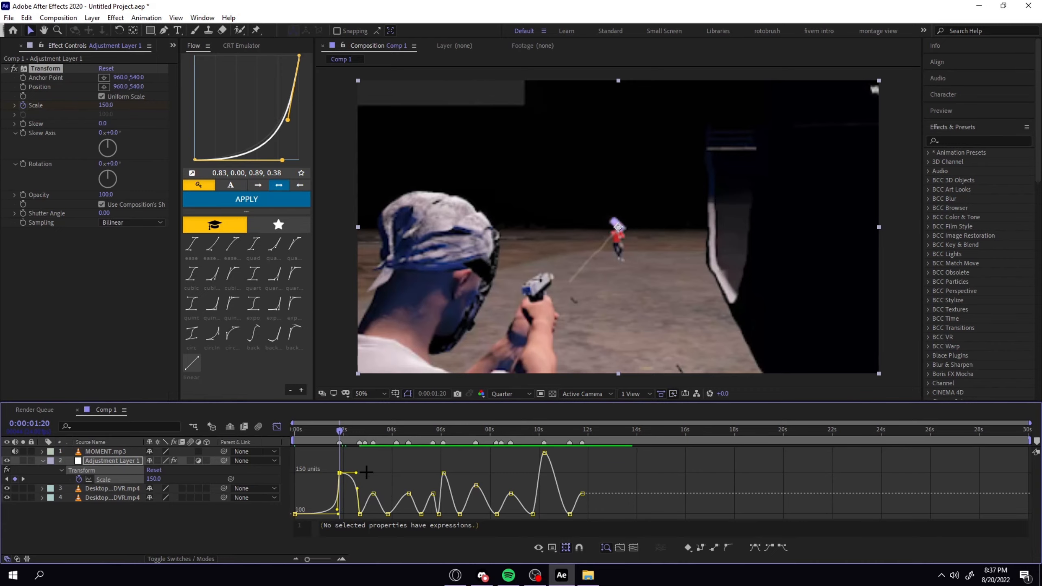
left_click_drag(357, 473, 341, 512)
left_click_drag(358, 489, 347, 515)
Pull both curve handles of the next Scale peak in toward its keyframe to form a sharp spike.
key("equal")
key("equal")
left_click(473, 484)
left_click_drag(456, 484, 468, 512)
left_click_drag(493, 484, 478, 511)
Reveal the fourth layer's Time Remap keyframes, reselect the Scale property and fit the composition view to its panel.
left_click(112, 497)
key("u")
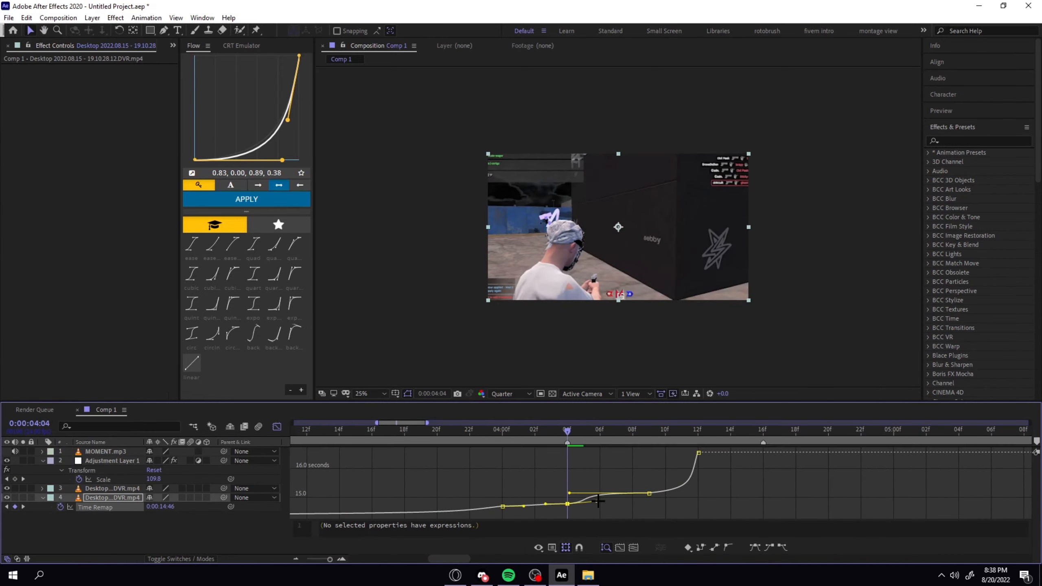
left_click(104, 480)
left_click(370, 393)
left_click(366, 196)
Sharpen the Scale curve into a narrow spike around the 0:00:06:02 keyframe, flattening the curve on both sides.
key("equal")
left_click(556, 452)
left_click_drag(529, 453, 547, 505)
left_click_drag(685, 453, 565, 504)
left_click_drag(682, 515, 567, 514)
Go through the Scale graph's peaks from 0:00:07:10 onward, then leave the graph editor at the composition's start.
left_click(817, 430)
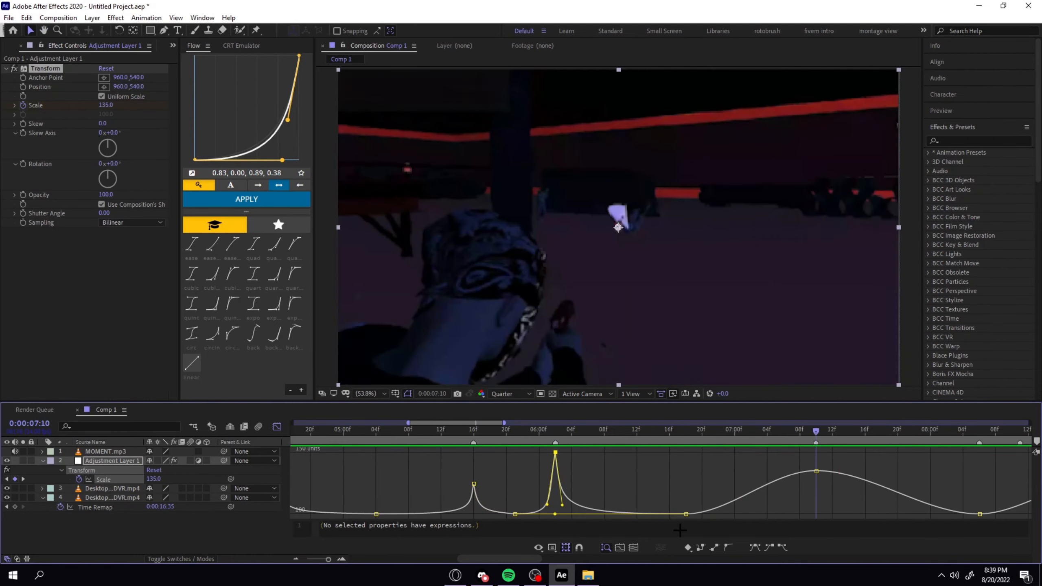
scroll(574, 488, "right", 5)
left_click(595, 431)
left_click(866, 431)
scroll(827, 497, "right", 3)
left_click(810, 430)
left_click(277, 427)
key("Home")
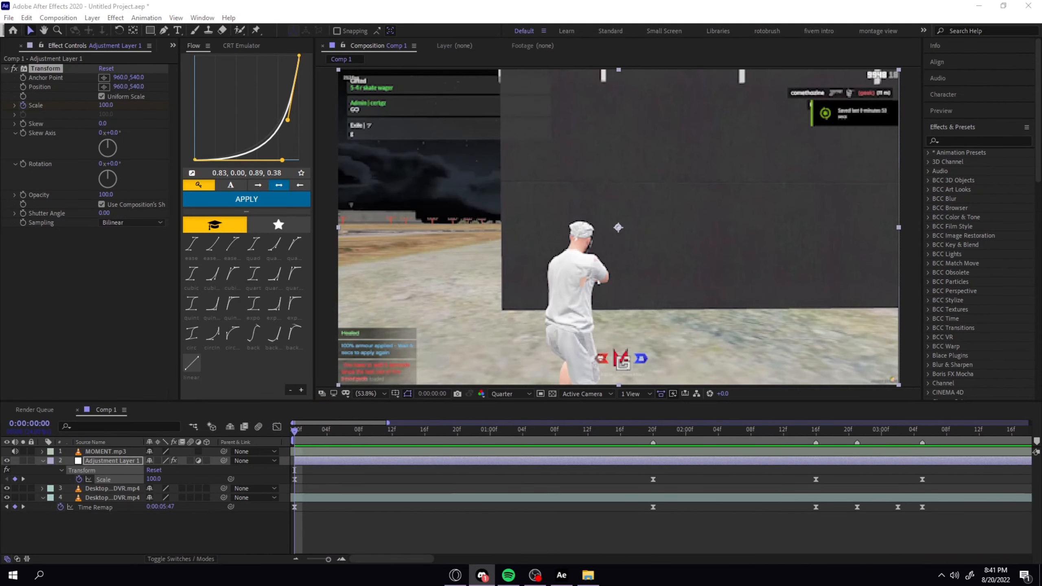
Preview the eased scale animation from the composition's start and again from 0:00:03:14.
left_click(374, 502)
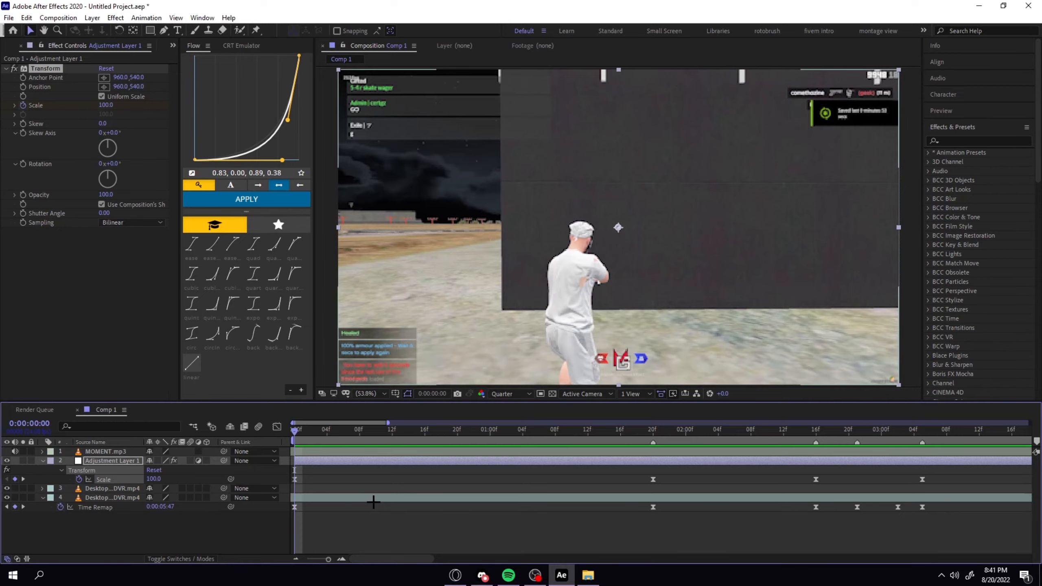
key("space")
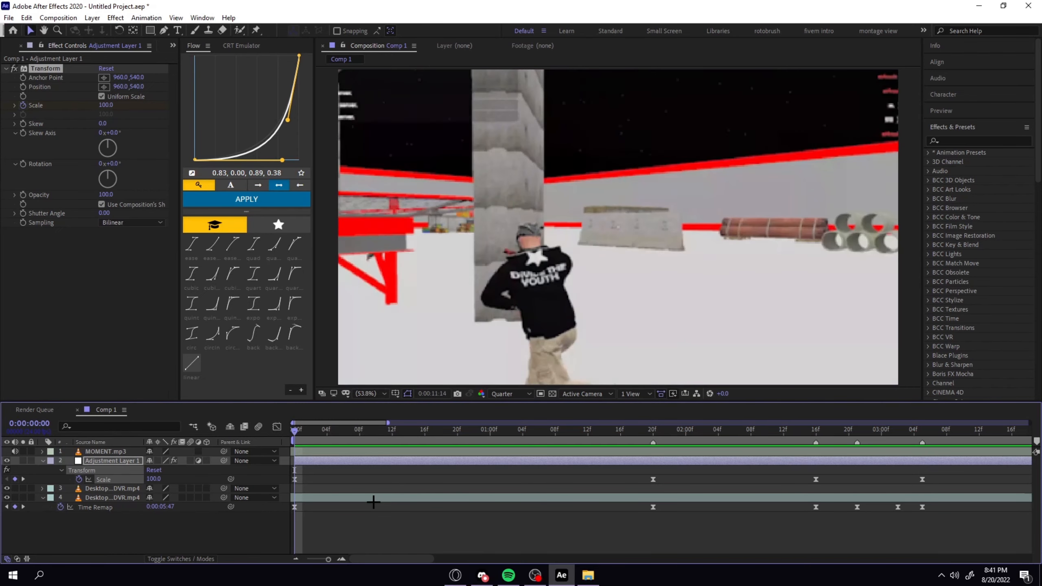
key("space")
left_click_drag(457, 435, 479, 443)
key("space")
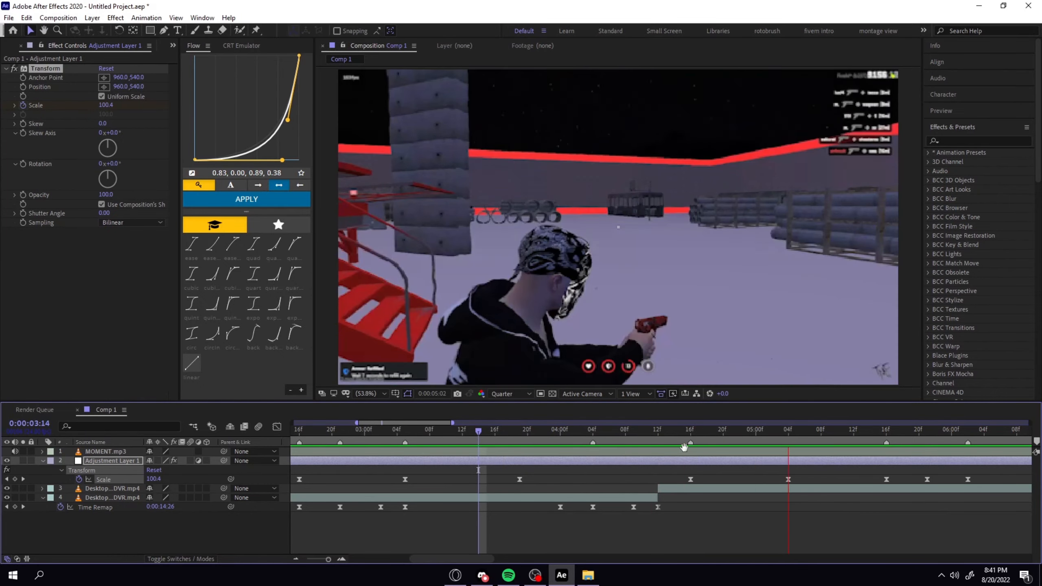
left_click(577, 436)
key("space")
Examine the fourth layer's Time Remap graph around the clip's end at 0:00:04:12.
left_click(95, 507)
left_click(277, 428)
key("k")
key("k")
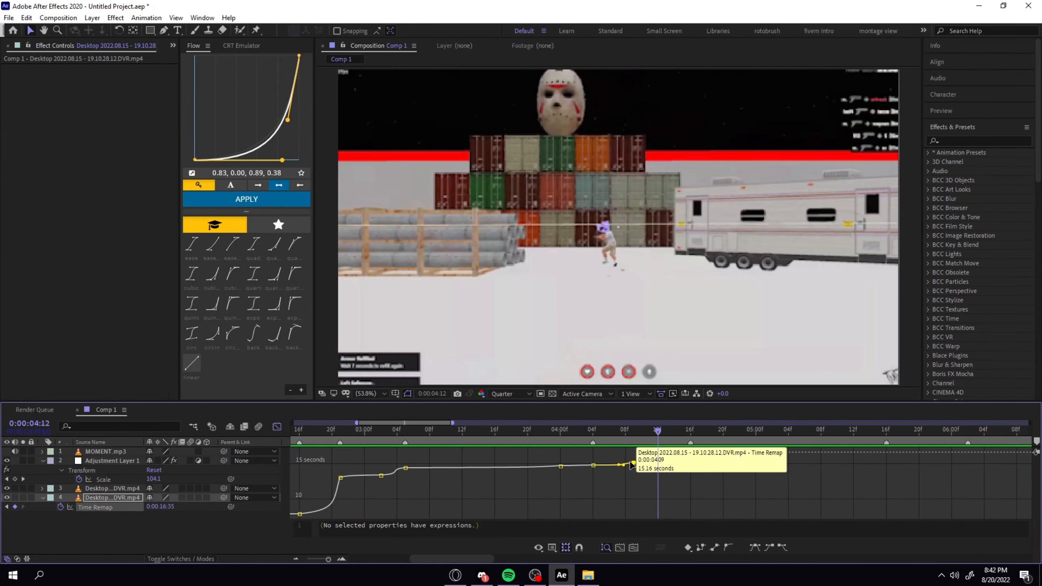
left_click(277, 427)
Add Scale keyframes on the adjustment layer around the 0:00:04:12 clip cut, pasting the copied keyframe at 0:00:04:11.
key("Page_Up")
left_click(112, 461)
key("Page_Down")
left_click(103, 480)
left_click(14, 480)
key("Page_Down")
key("Page_Up")
key("Page_Up")
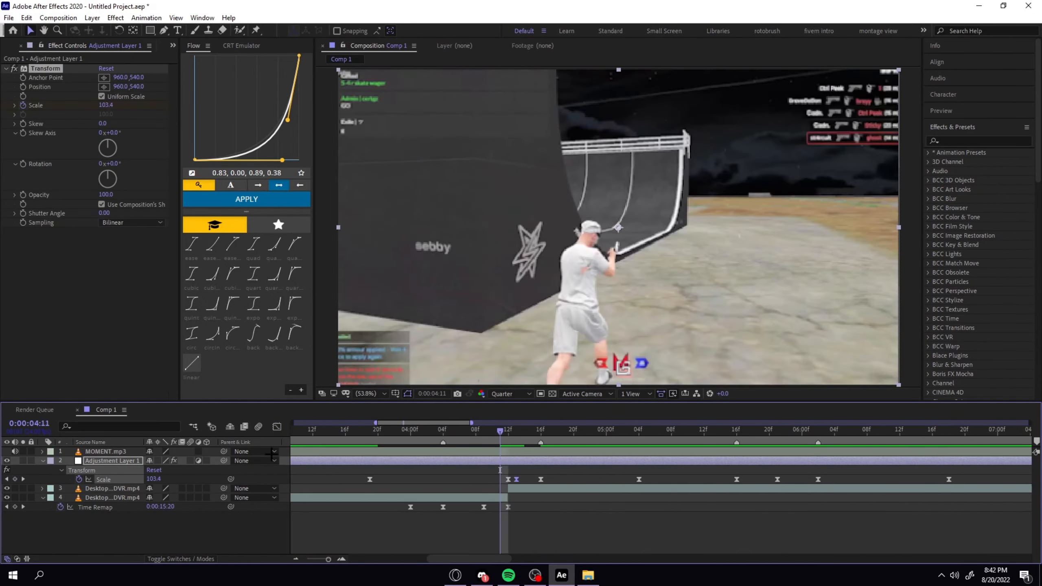
key("ctrl+v")
key("Page_Up")
Preview the scale change across the clip cut and go to the last Scale keyframe at 0:00:11:18.
left_click(534, 460)
key("space")
key("space")
left_click_drag(621, 434, 563, 434)
left_click(605, 475)
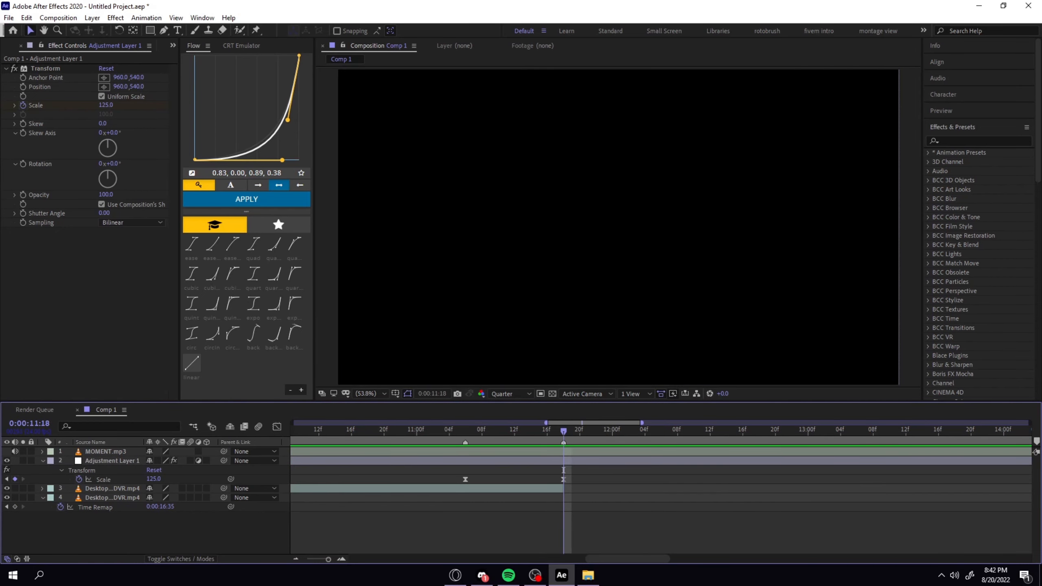
key("alt+Tab")
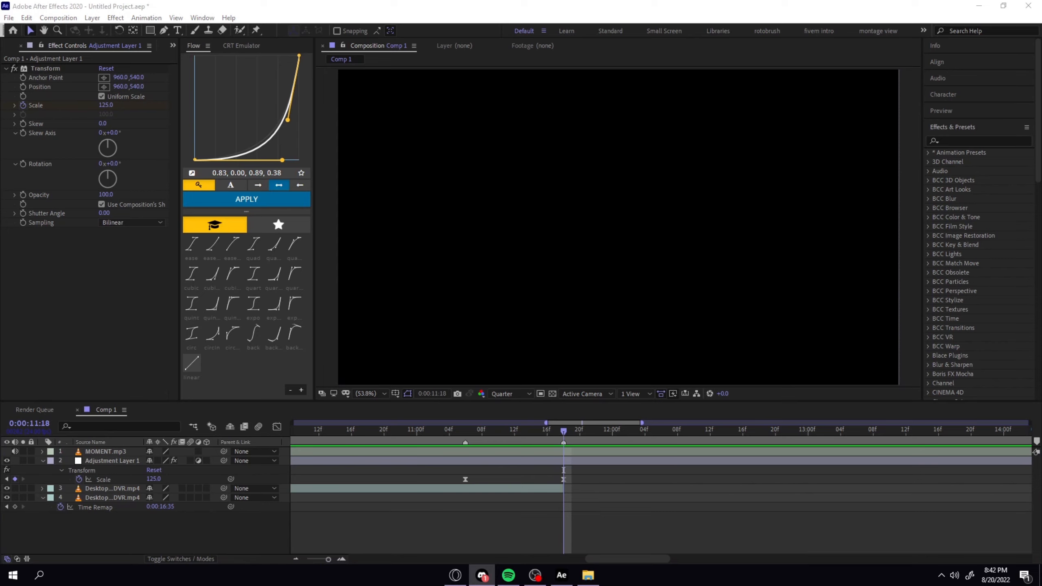
left_click(569, 548)
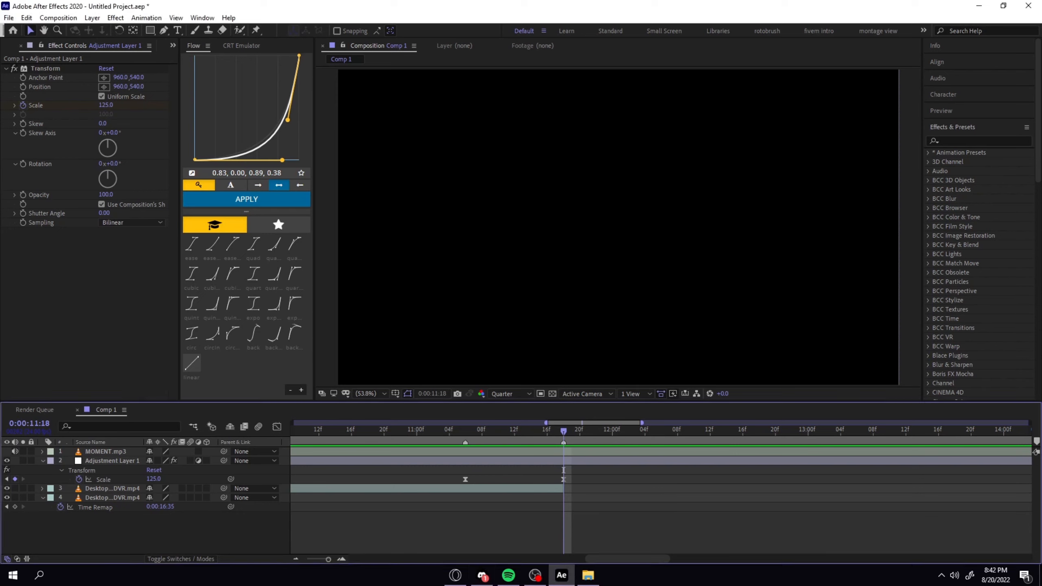
key("alt+Tab")
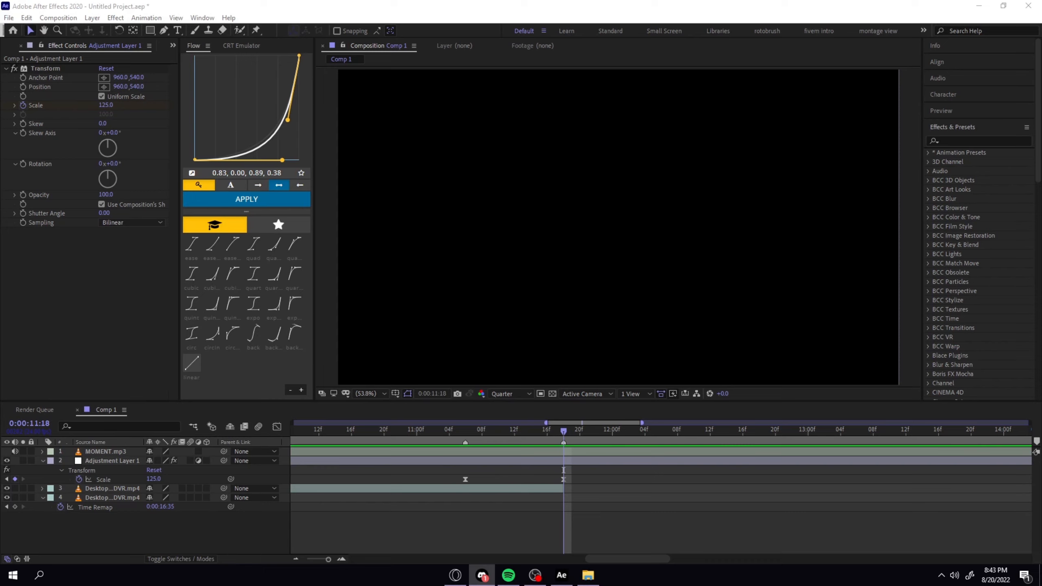
left_click(587, 516)
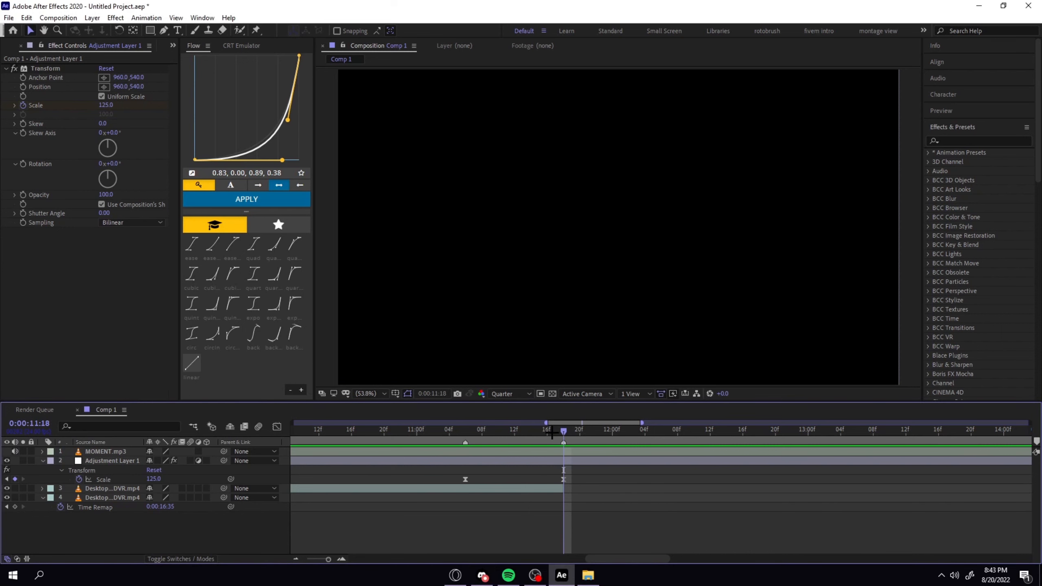
Scrub back from 0:00:11:18 to the start of the composition.
left_click_drag(545, 429, 469, 427)
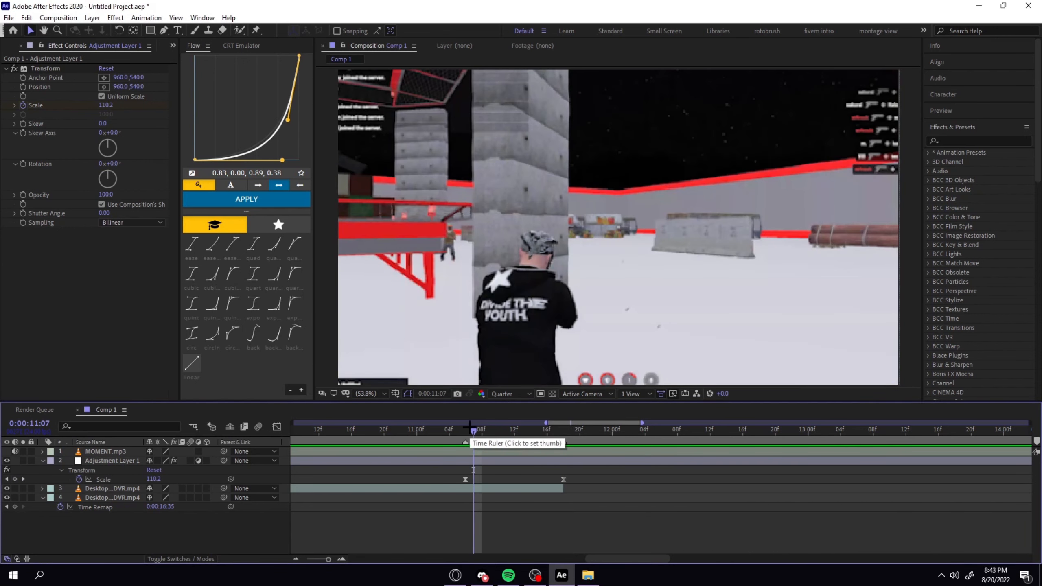
left_click_drag(472, 430, 283, 435)
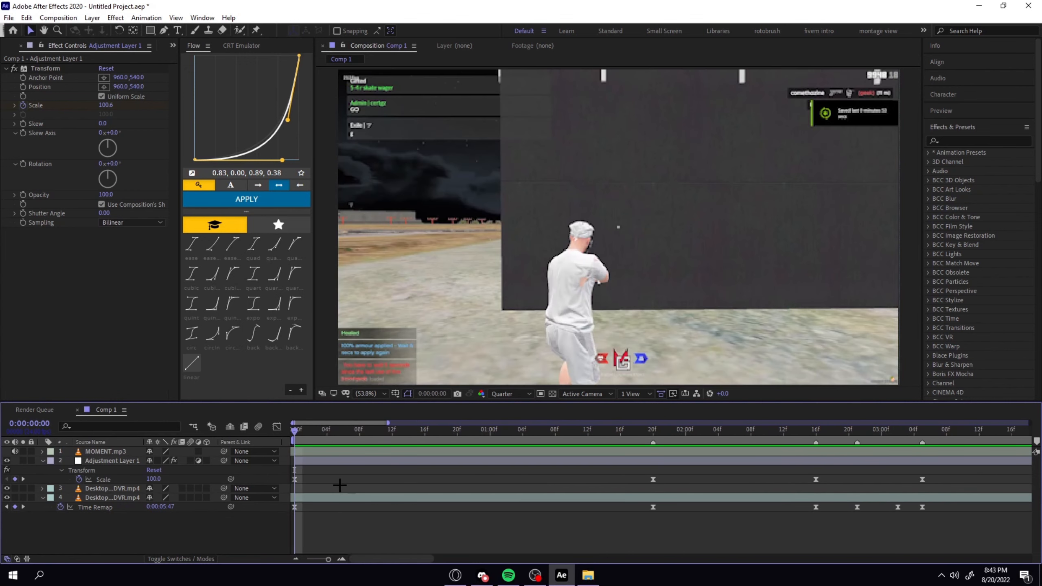
Select the adjustment layer with the timeline spanning all of its Scale keyframes.
left_click(351, 460)
key("minus")
key("minus")
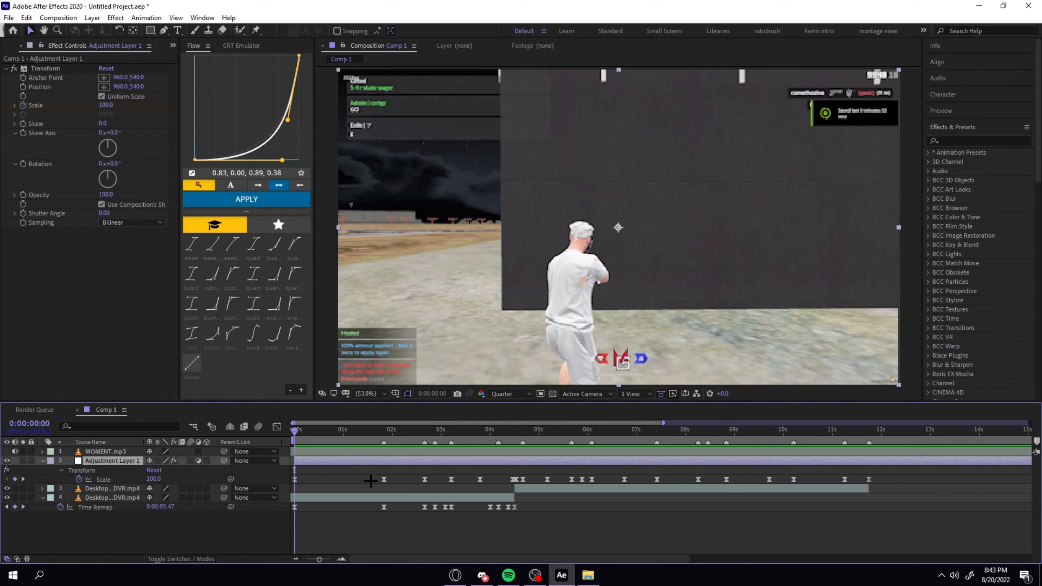
left_click(995, 143)
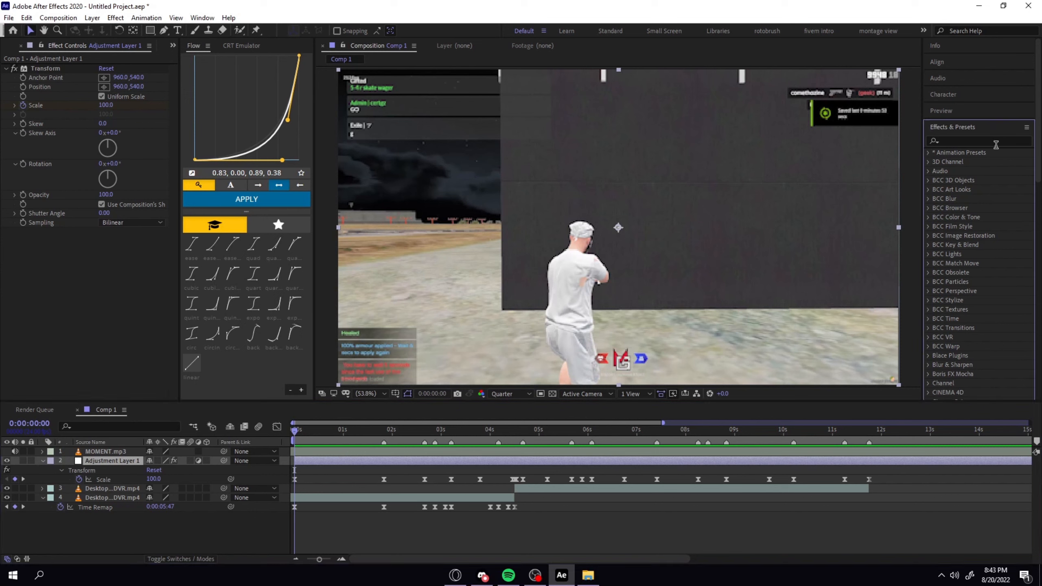
left_click(996, 144)
type("exp")
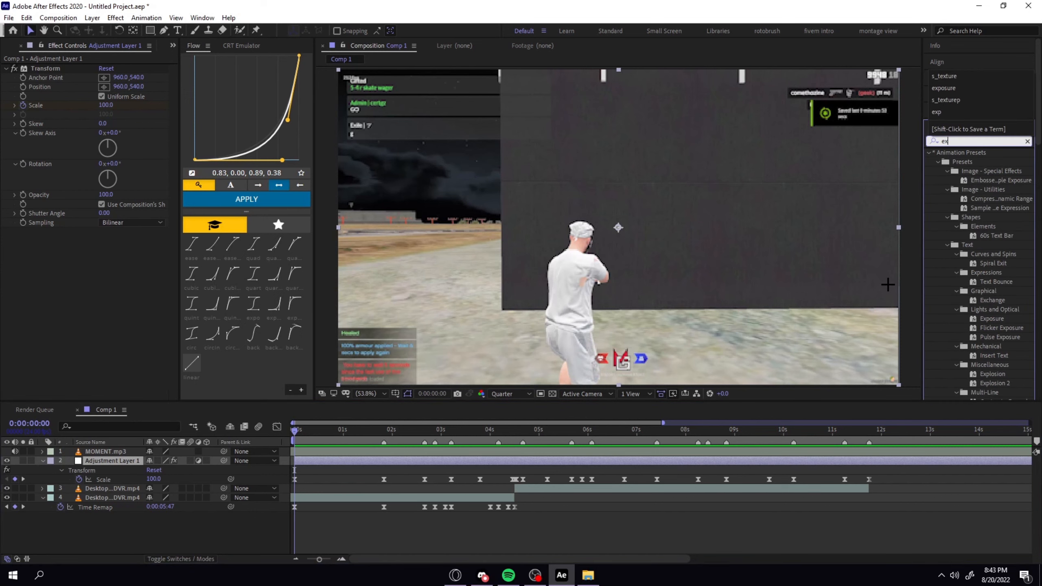
key("BackSpace")
key("BackSpace")
key("BackSpace")
Apply the Exposure effect to the adjustment layer.
left_click(303, 461)
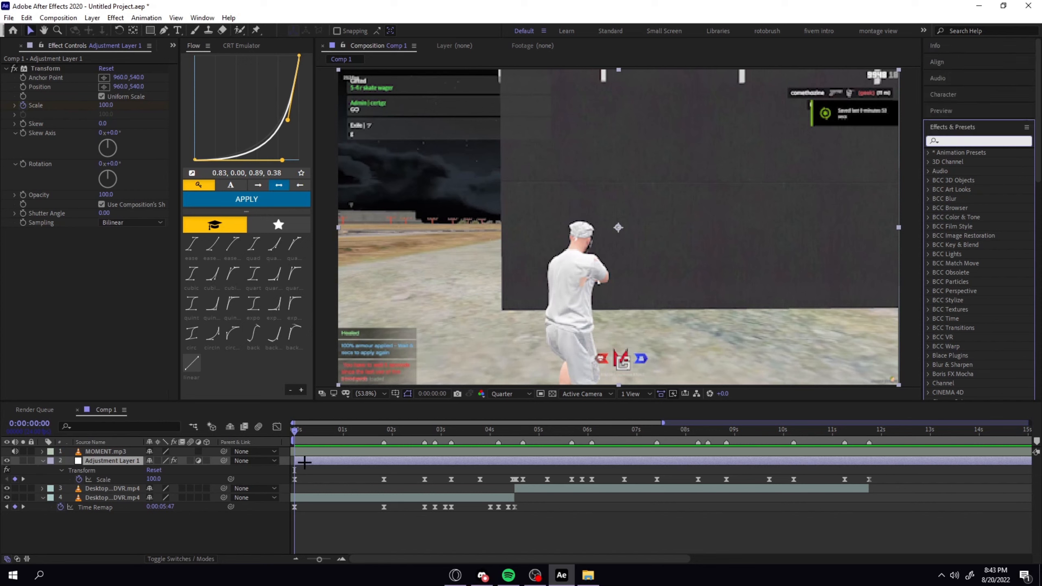
key("ctrl+space")
type("exp")
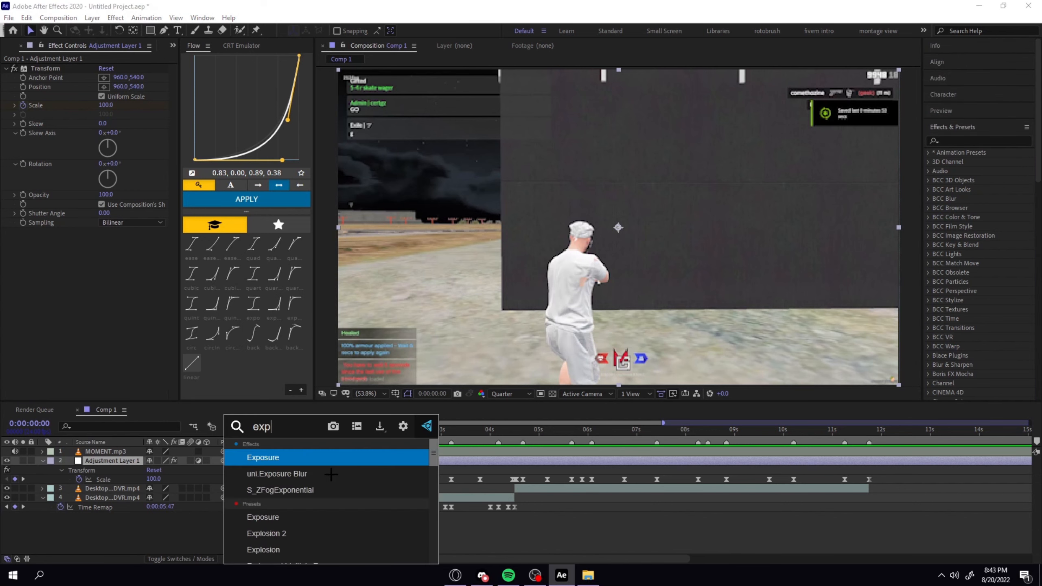
type("osure")
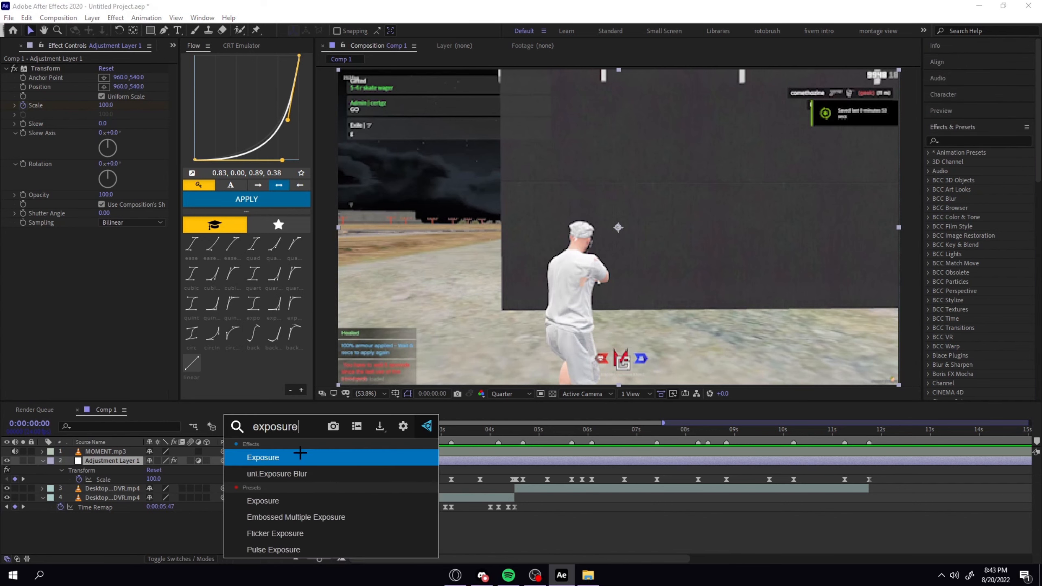
key("Return")
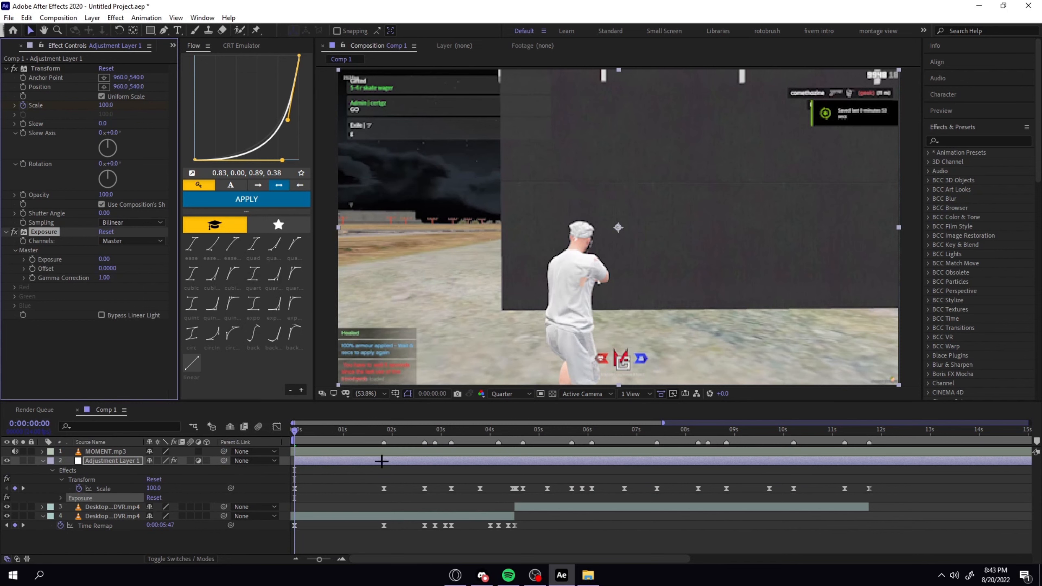
Start keyframing the adjustment layer's Exposure at the 0:00:01:20 beat and reveal its animated properties in the timeline.
left_click(385, 435)
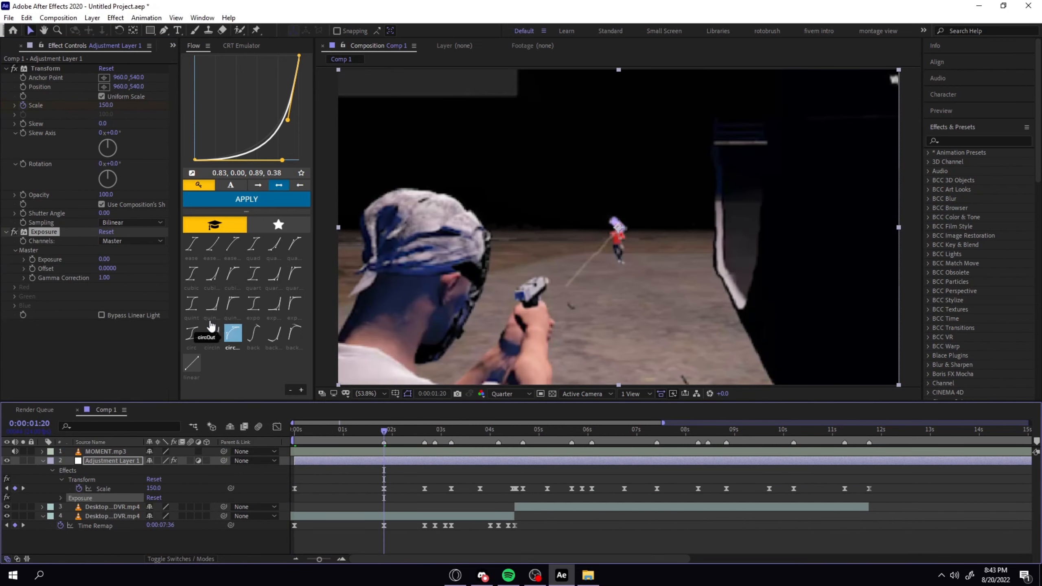
left_click(32, 259)
left_click(388, 457)
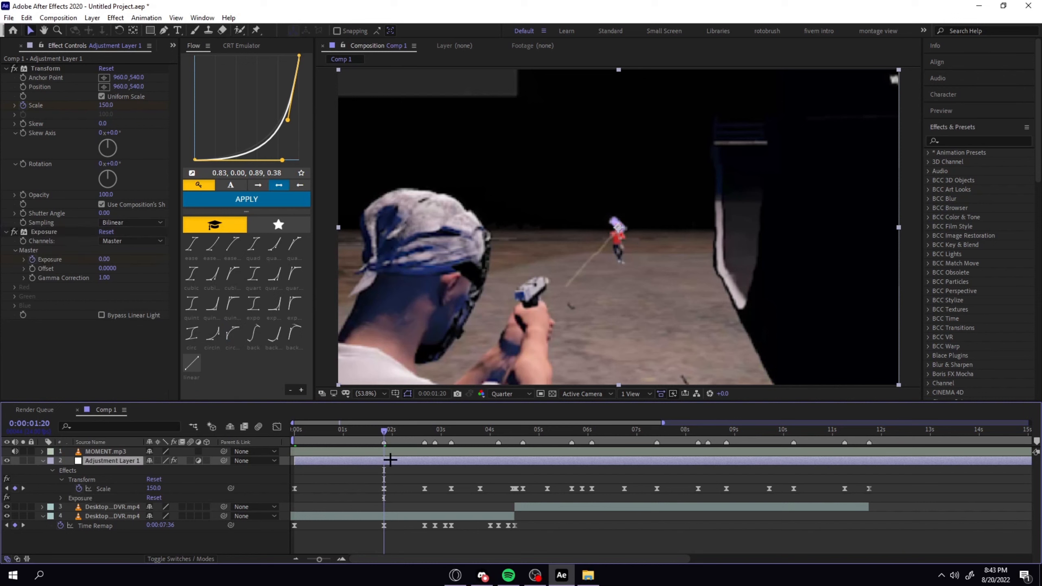
key("u")
key("u")
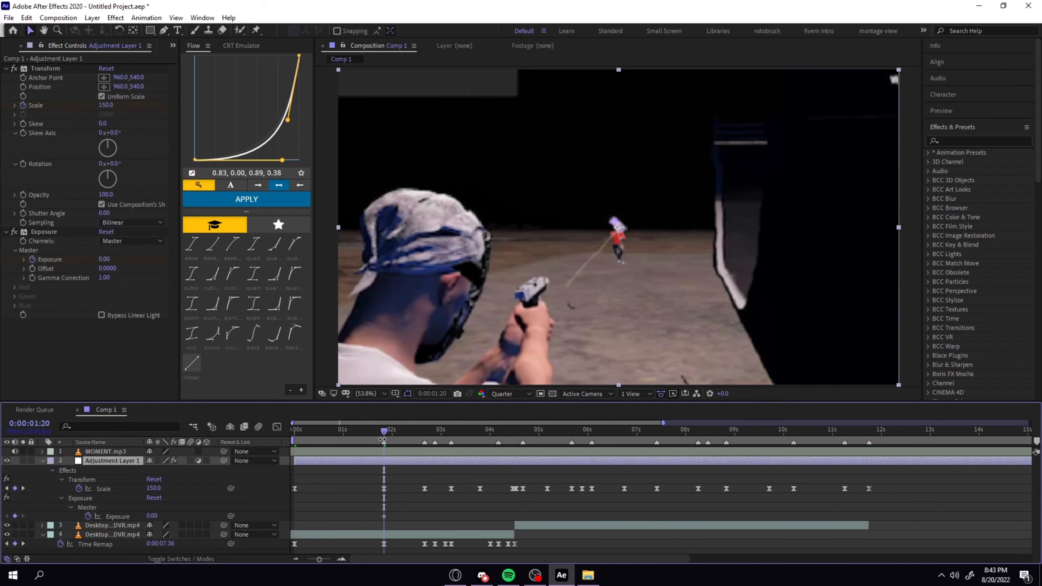
Add Exposure keyframes with the current value on both sides of the beat, at 0:00:01:13 and 0:00:02:03.
left_click_drag(382, 440, 371, 432)
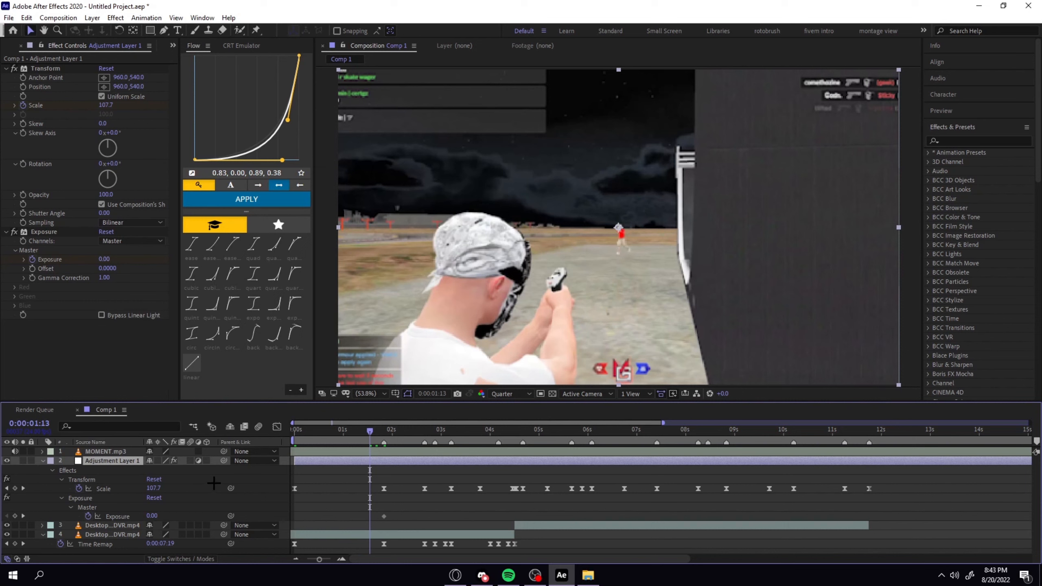
left_click(15, 516)
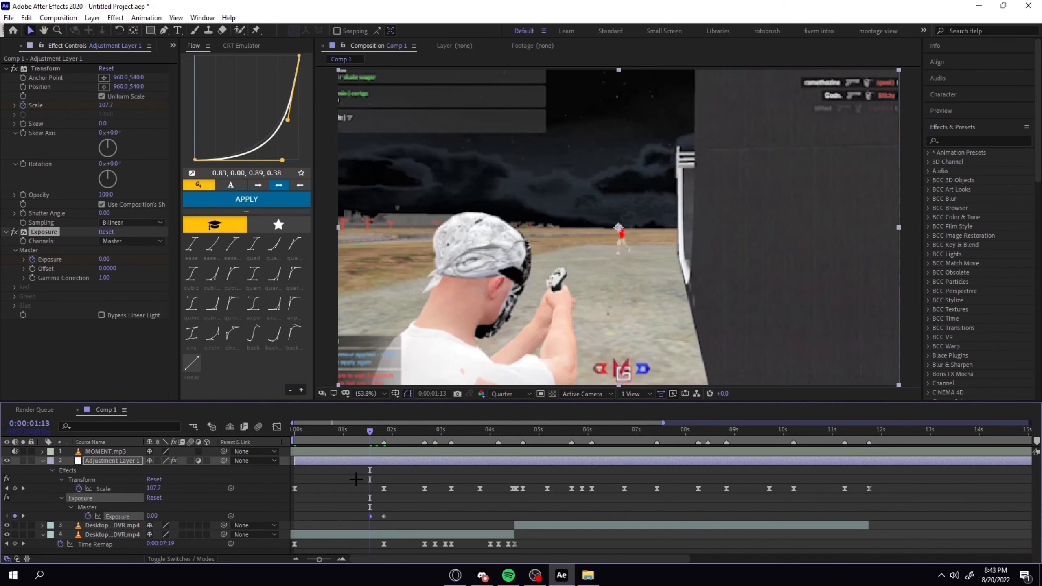
left_click(384, 428)
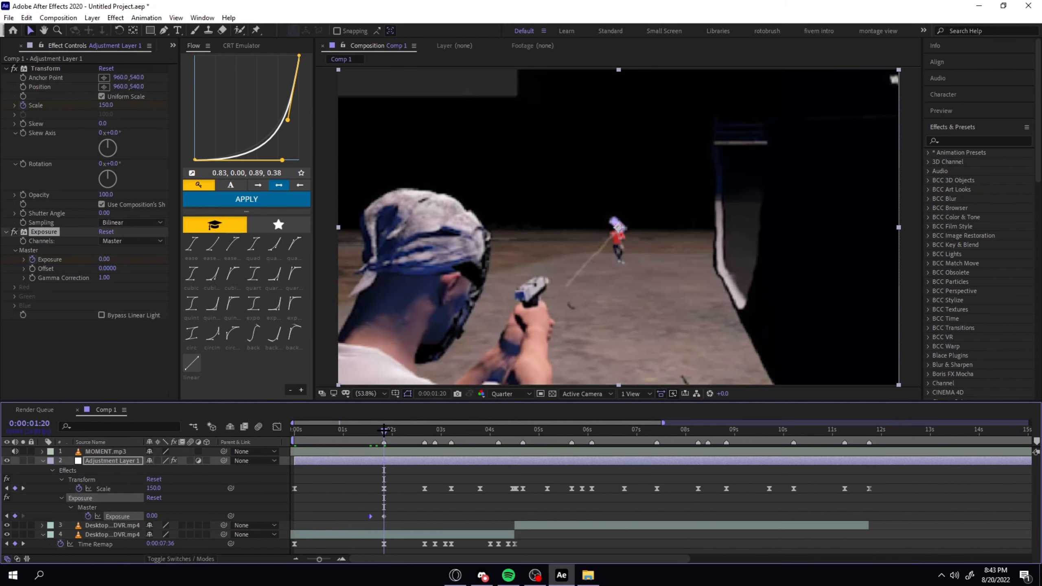
left_click_drag(384, 430, 376, 430)
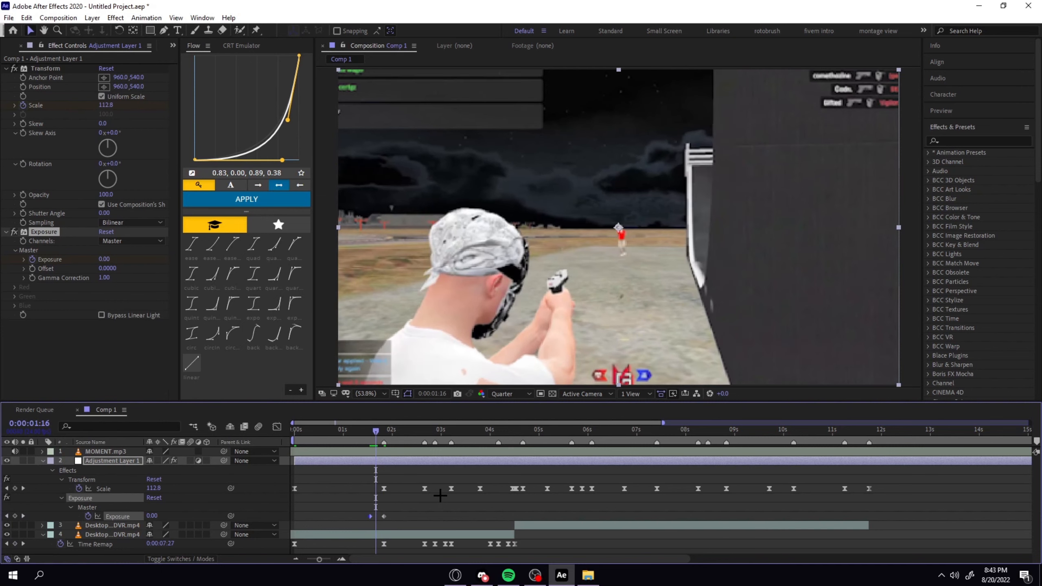
key("Page_Down")
key("Page_Down")
key("Page_Down")
key("Page_Down")
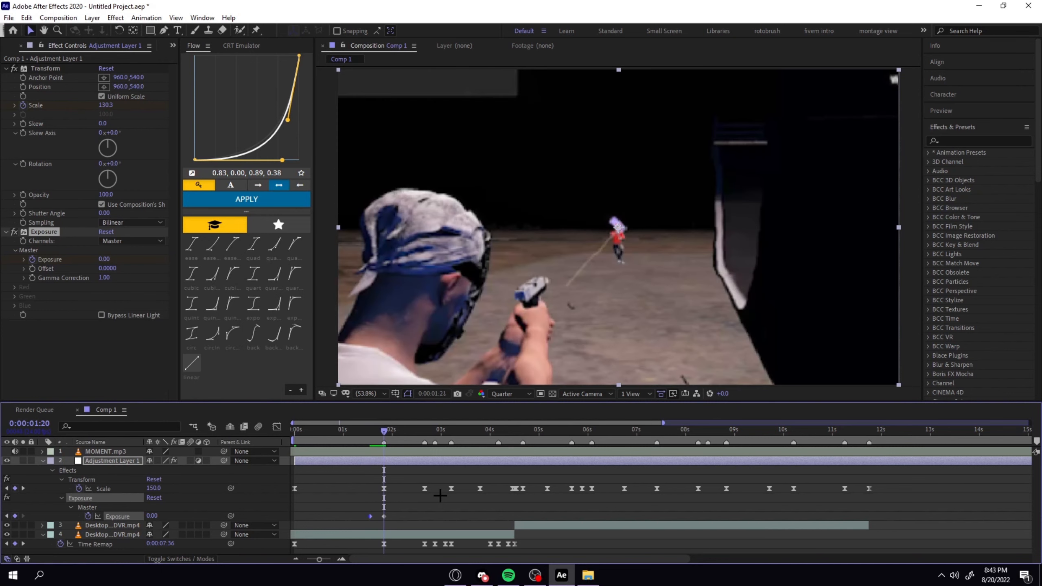
key("Page_Down")
key("Page_Down")
key("Page_Down")
key("Page_Down")
key("Page_Down")
key("Page_Down")
key("Page_Down")
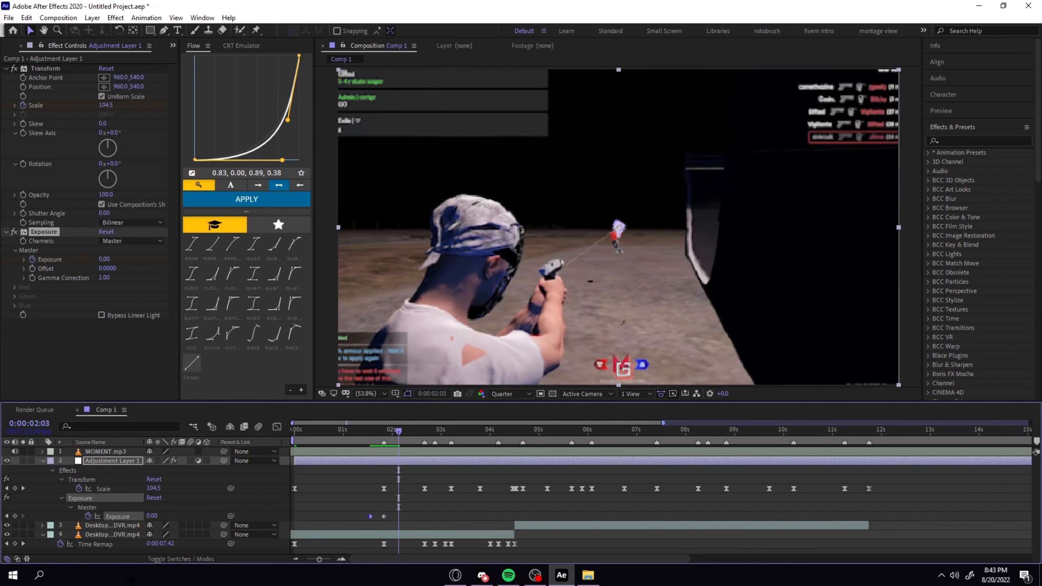
left_click(15, 517)
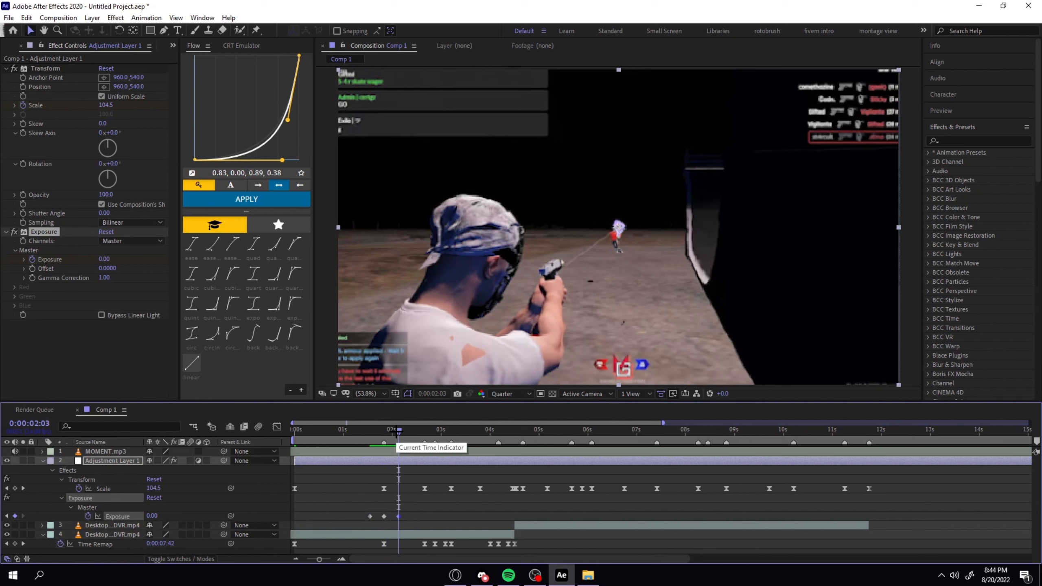
Set the middle Exposure keyframe at 0:00:01:20 to 1.
left_click_drag(399, 431, 384, 430)
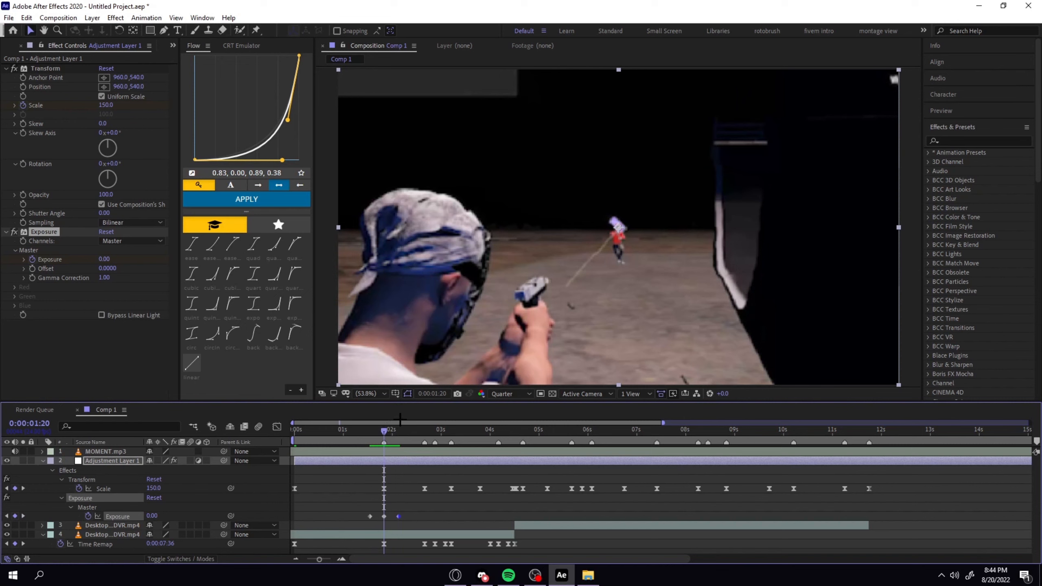
left_click(171, 504)
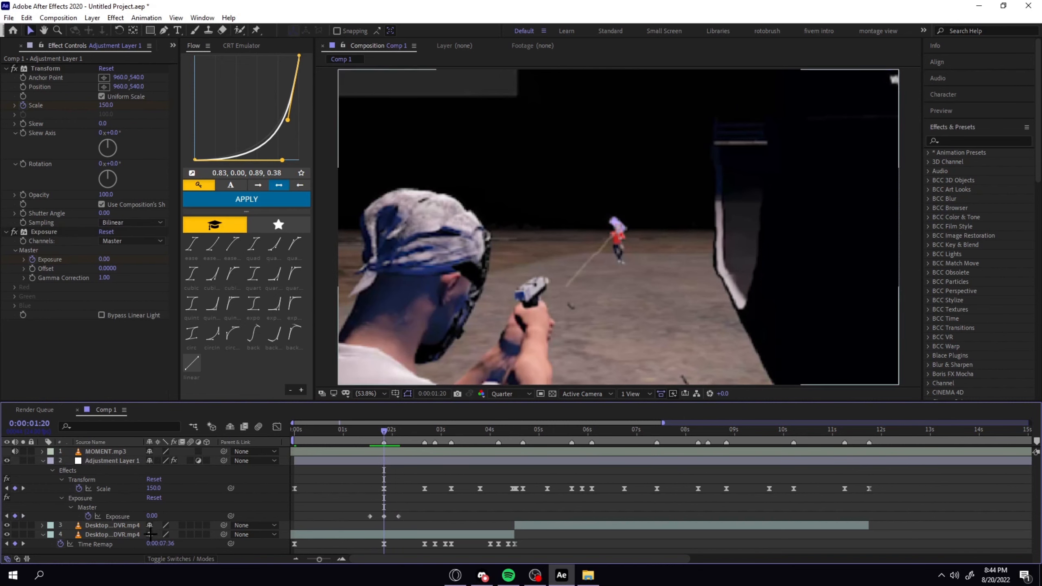
left_click(152, 515)
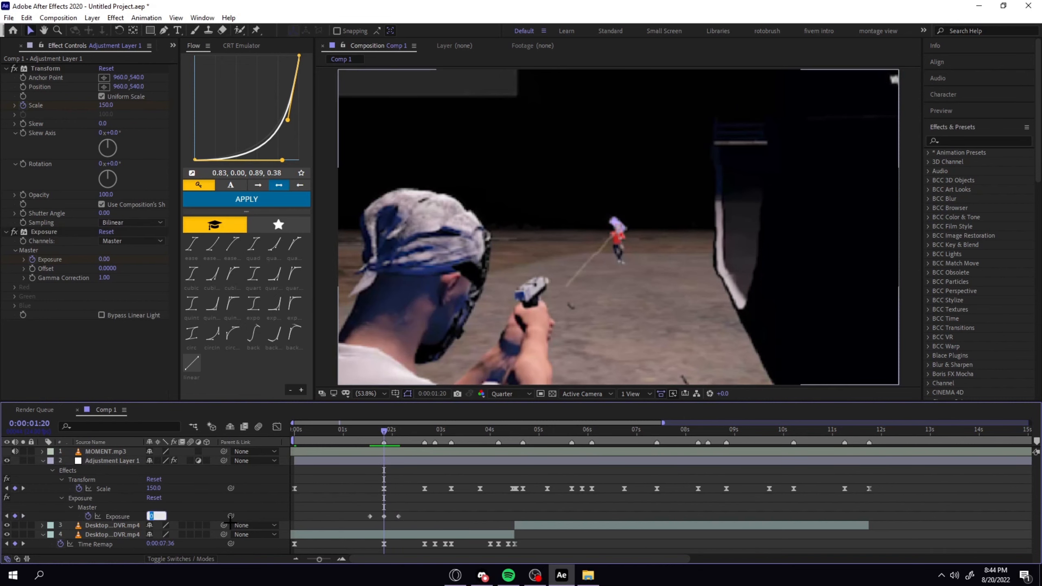
type("1")
key("Return")
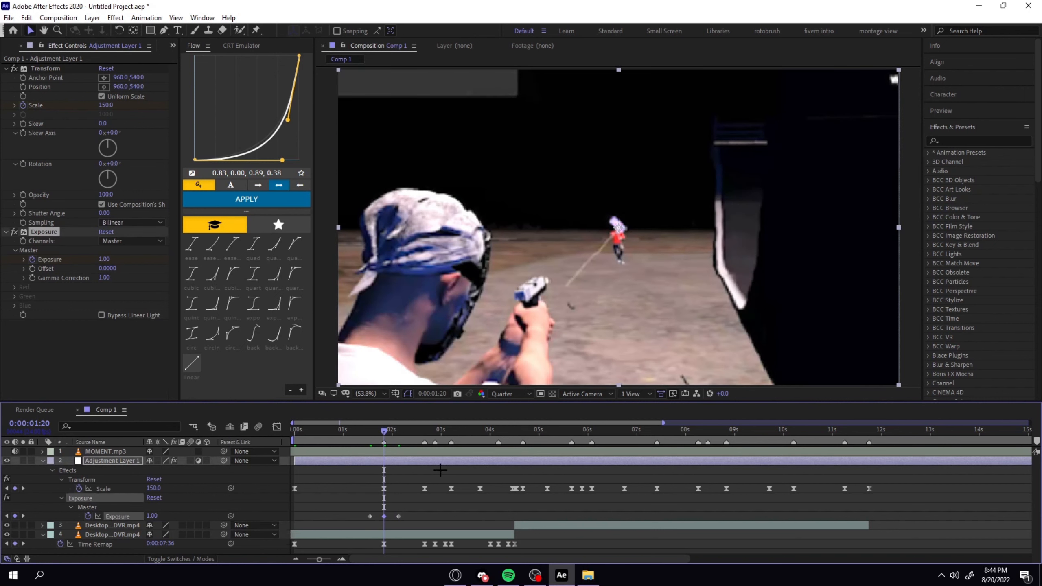
Try an Exposure of 2 on the 0:00:01:20 keyframe, and return it to 1.
left_click(427, 501)
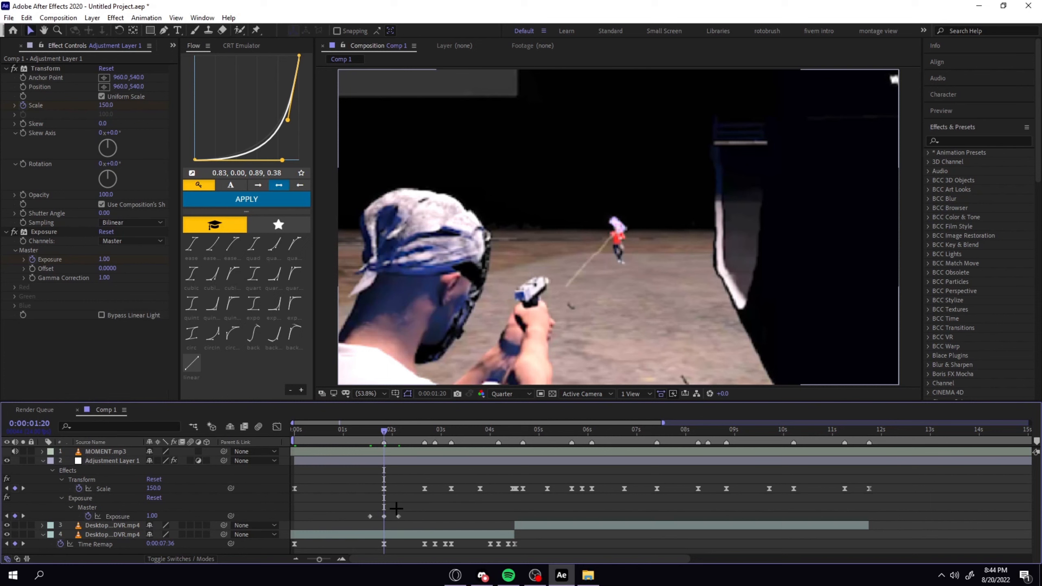
left_click(152, 516)
type("2")
key("Return")
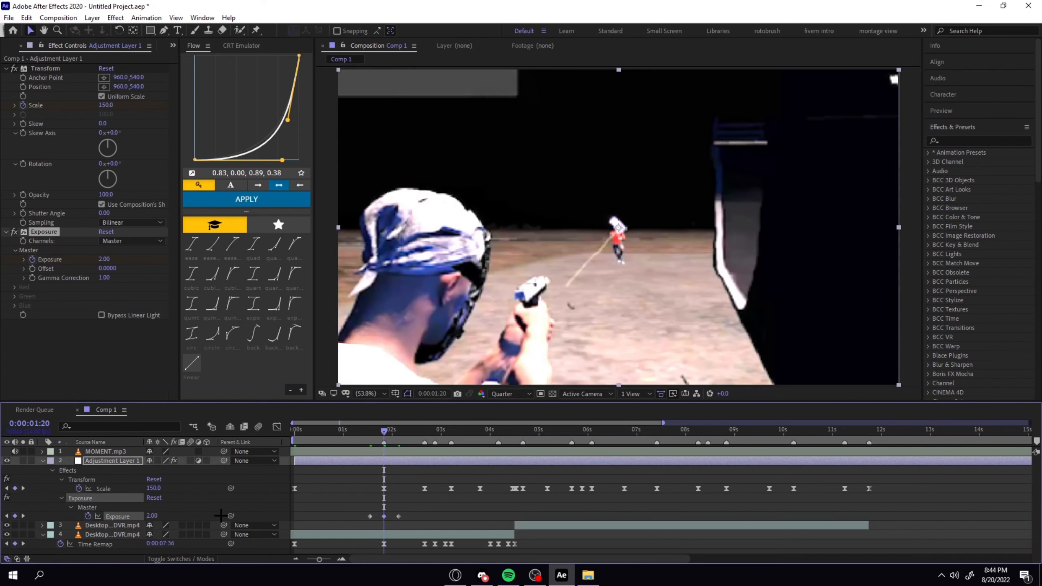
left_click(151, 516)
key("Return")
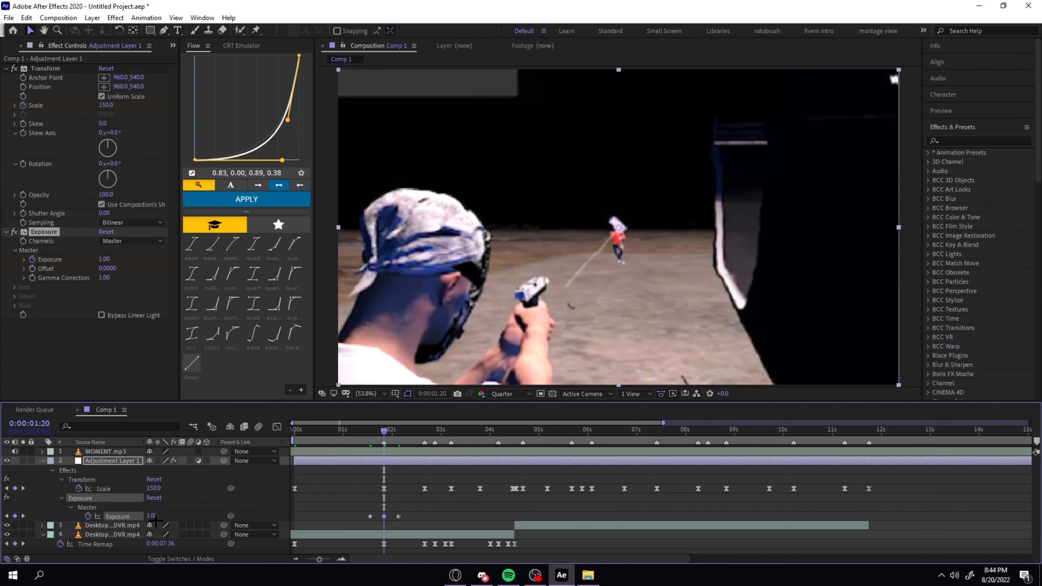
Apply Easy Ease to the three Exposure keyframes and show their curve in the Graph Editor.
left_click(424, 519)
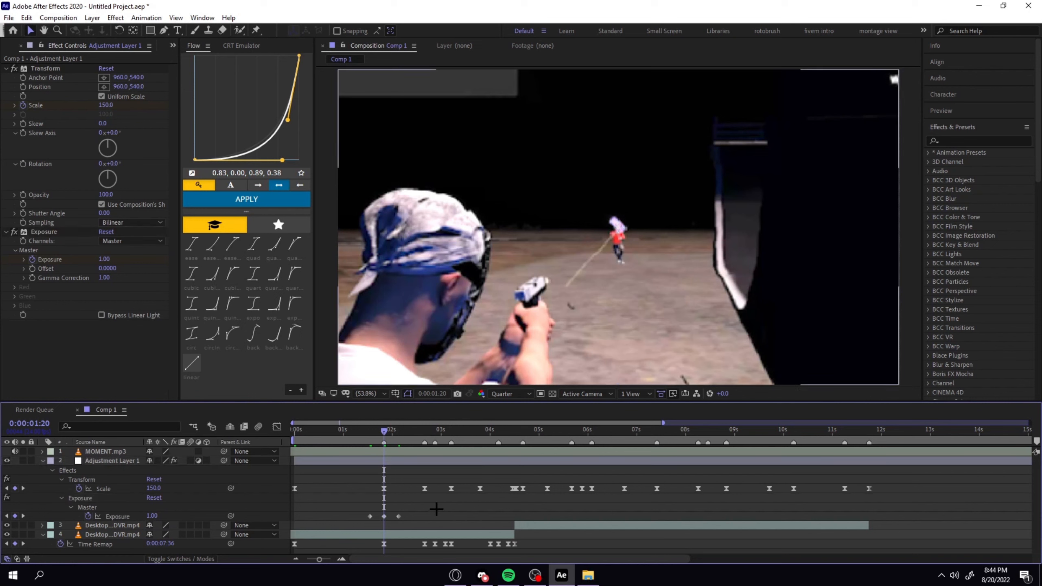
left_click_drag(436, 509, 349, 518)
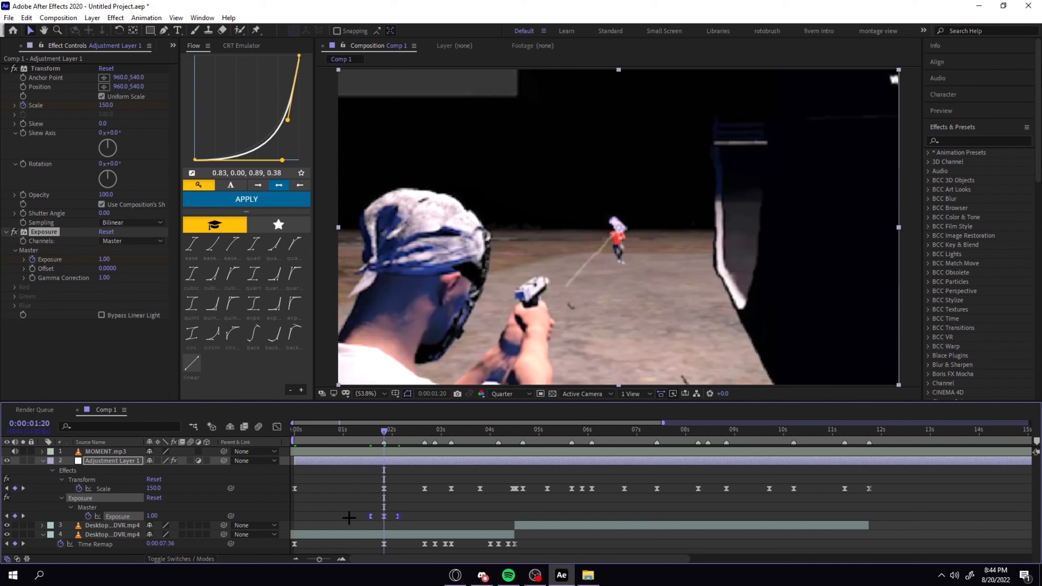
left_click(277, 426)
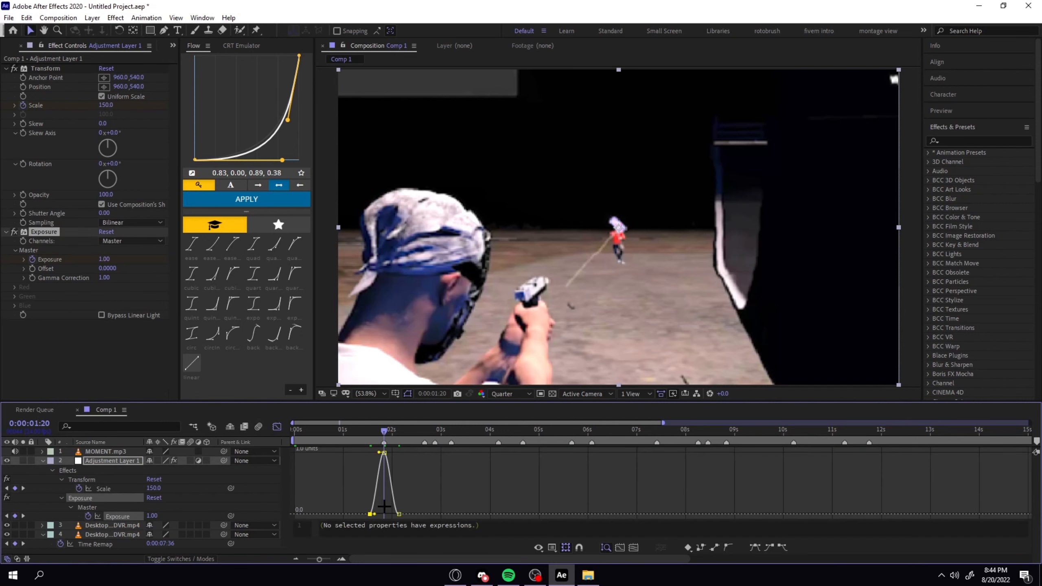
Reshape the Exposure curve's ease handles into a sharp spike rising to and falling from the 0:00:01:20 keyframe.
mouse_move(379, 461)
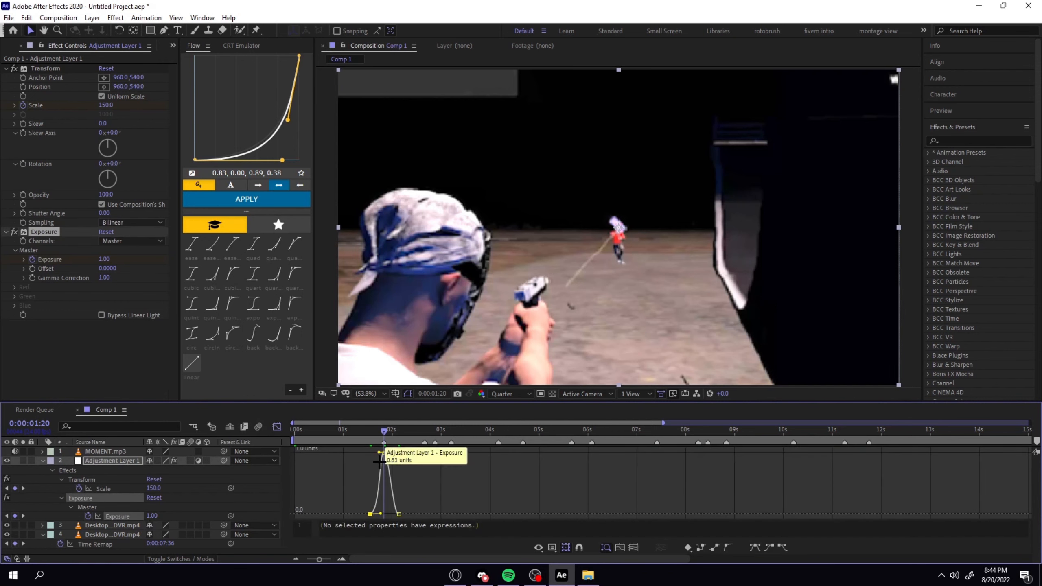
key("equal")
key("equal")
key("equal")
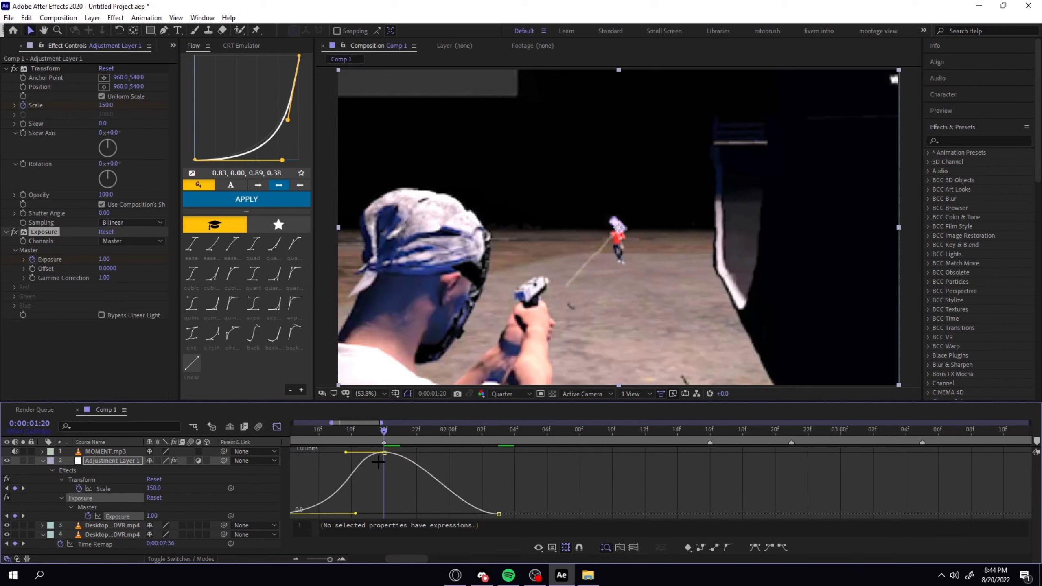
key("minus")
left_click_drag(361, 452, 376, 514)
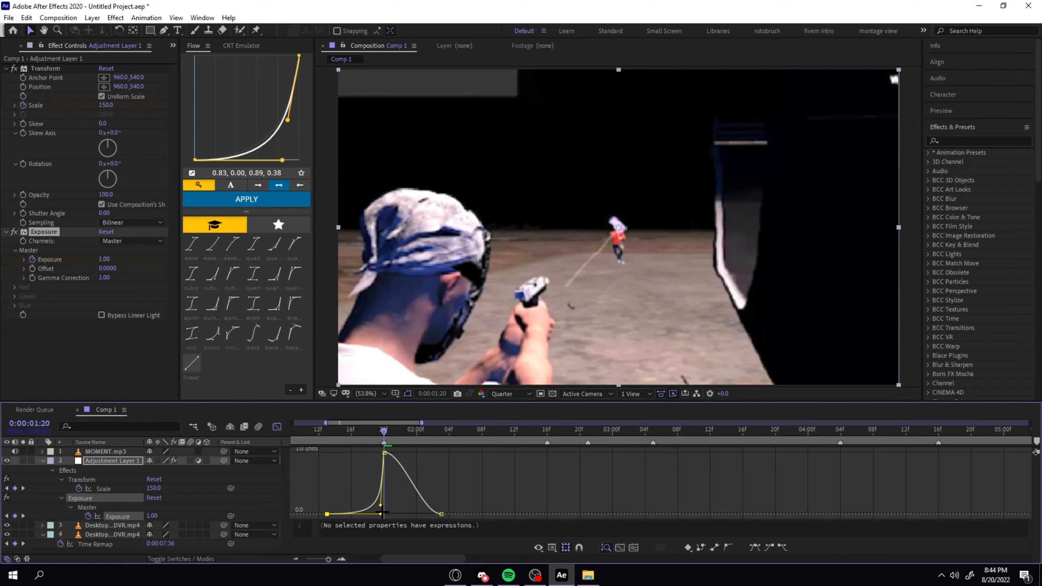
left_click(385, 453)
left_click_drag(402, 455, 395, 515)
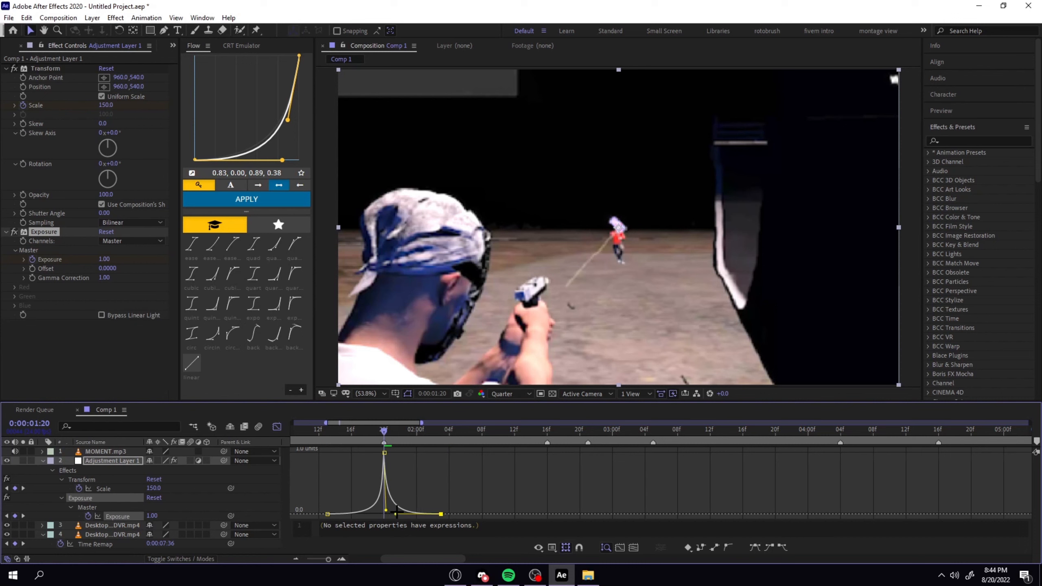
Soften both sides of the Exposure spike to about 0.29 at 0:00:01:21 and about 0.39 at 0:00:01:19.
key("Page_Down")
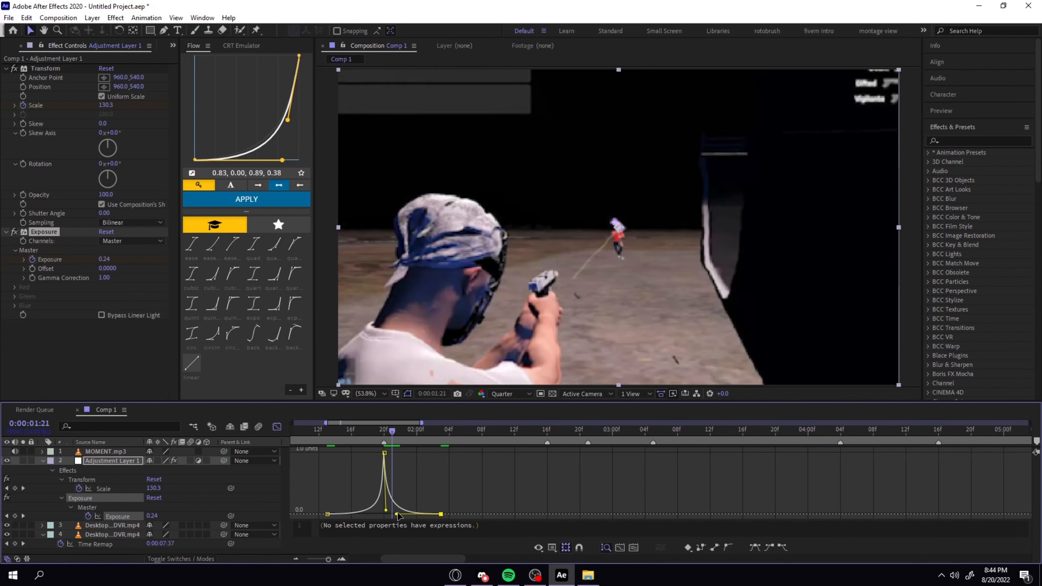
left_click_drag(397, 514, 404, 515)
left_click(377, 429)
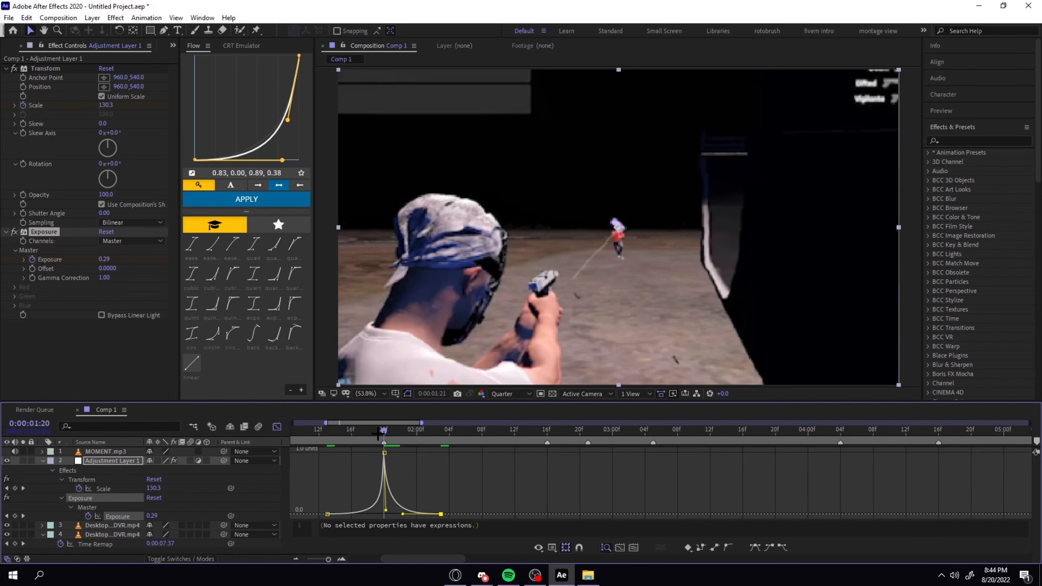
left_click(384, 452)
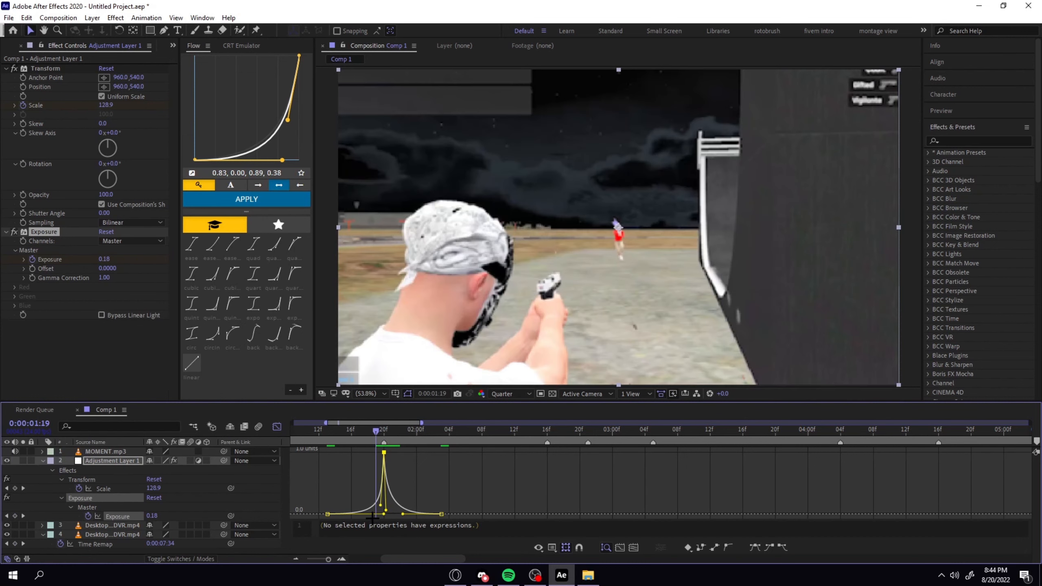
left_click_drag(387, 515, 380, 498)
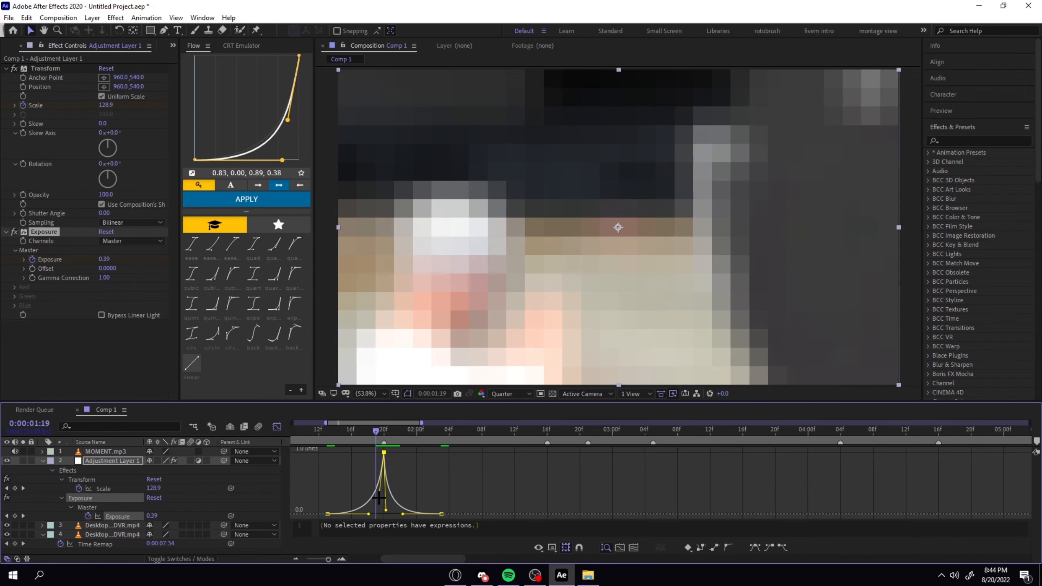
Preview the Exposure flash from 0:00:01:13.
left_click(451, 478)
left_click_drag(375, 438, 326, 437)
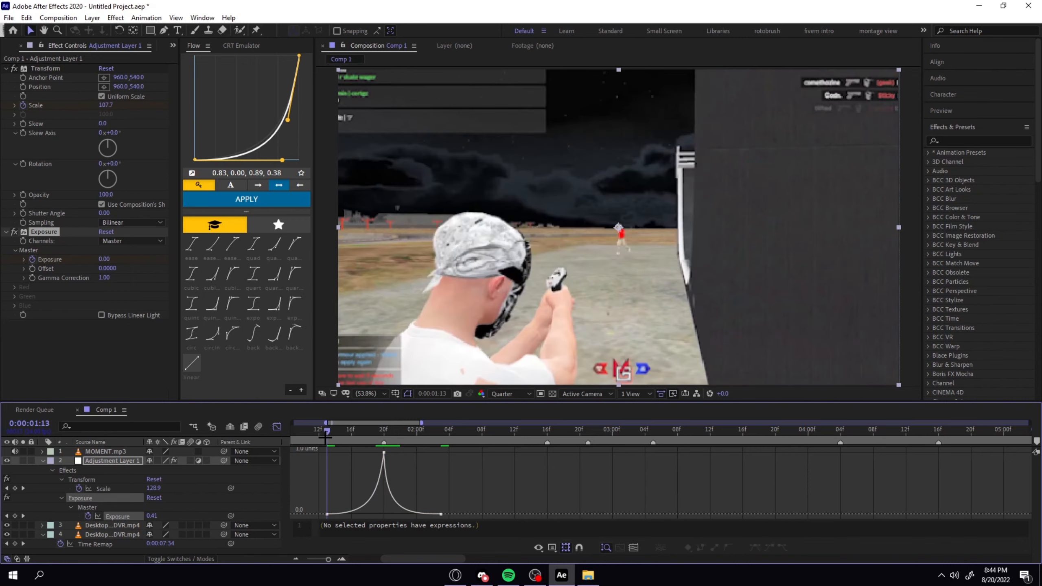
key("space")
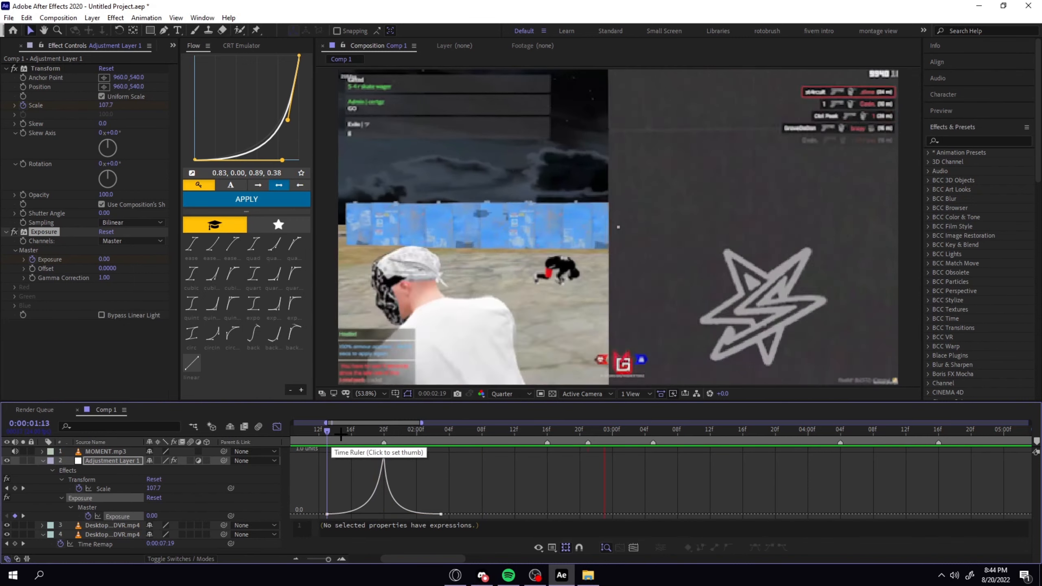
Copy the three Exposure keyframes around 0:00:01:20 and paste them so the middle one falls on the 0:00:03:05 beat.
left_click(281, 428)
left_click_drag(416, 437, 384, 437)
left_click_drag(316, 509, 473, 520)
left_click(452, 473)
left_click_drag(521, 436, 658, 469)
left_click(655, 463)
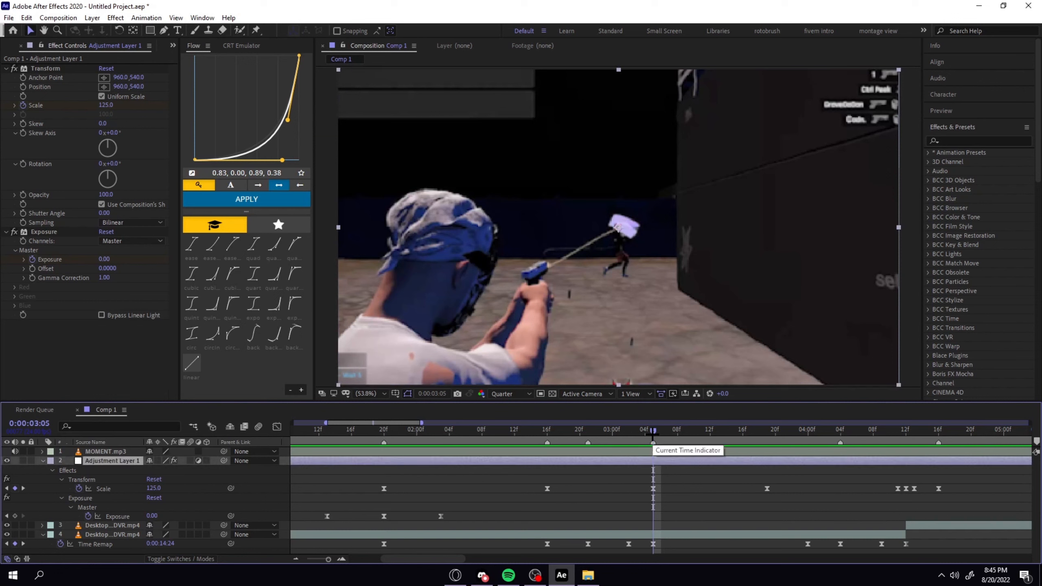
key("ctrl+v")
left_click_drag(653, 516, 599, 513)
left_click(665, 508)
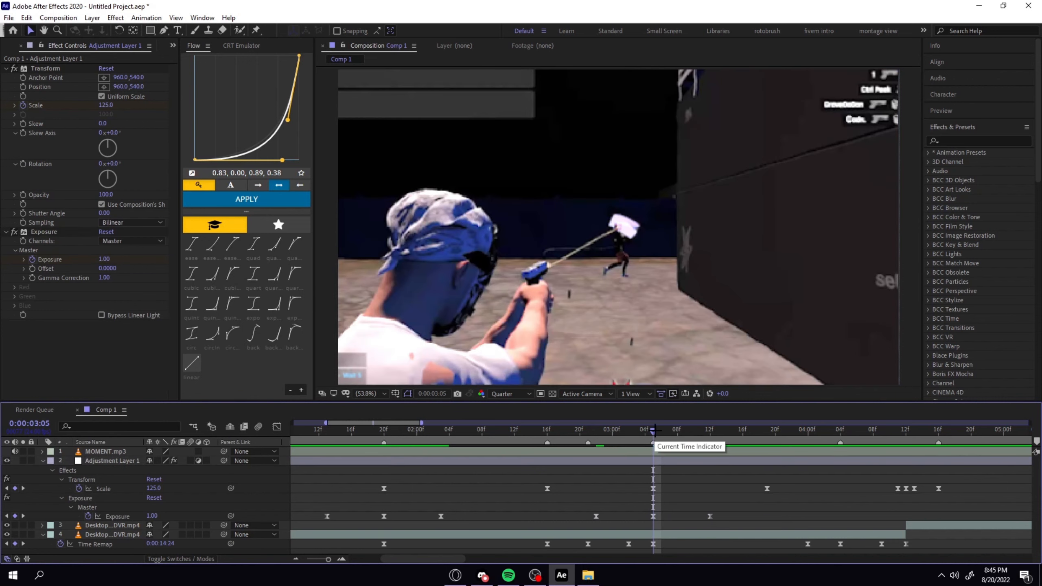
Check the beat at 0:00:04:16, and return to 0:00:01:20 with the adjustment layer selected.
left_click_drag(653, 432, 941, 462)
left_click(837, 460)
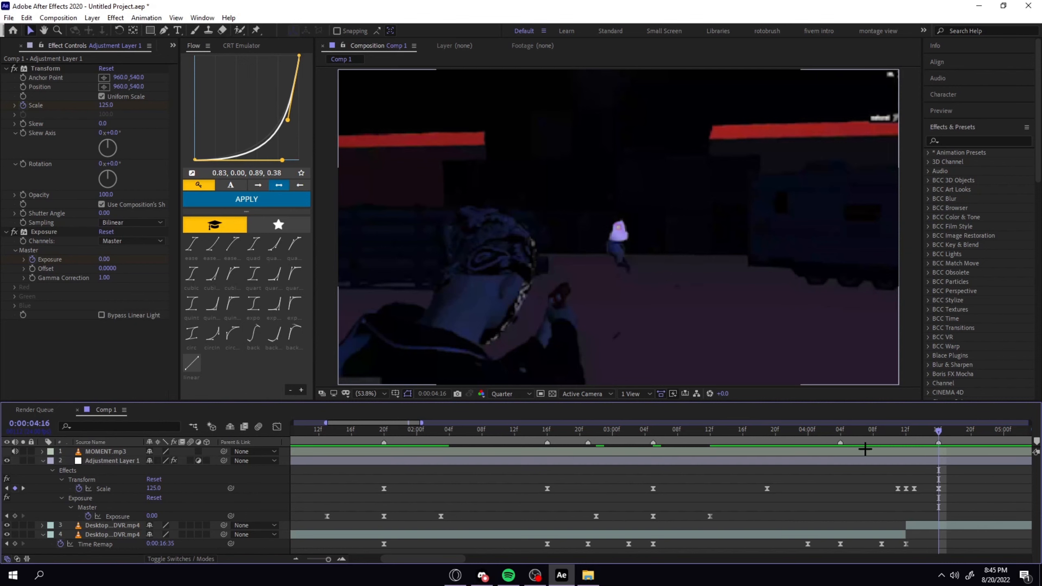
left_click(653, 429)
left_click_drag(653, 434, 384, 471)
left_click(441, 474)
Search the effects for BCC Lens Blur in the quick effect search.
key("ctrl+space")
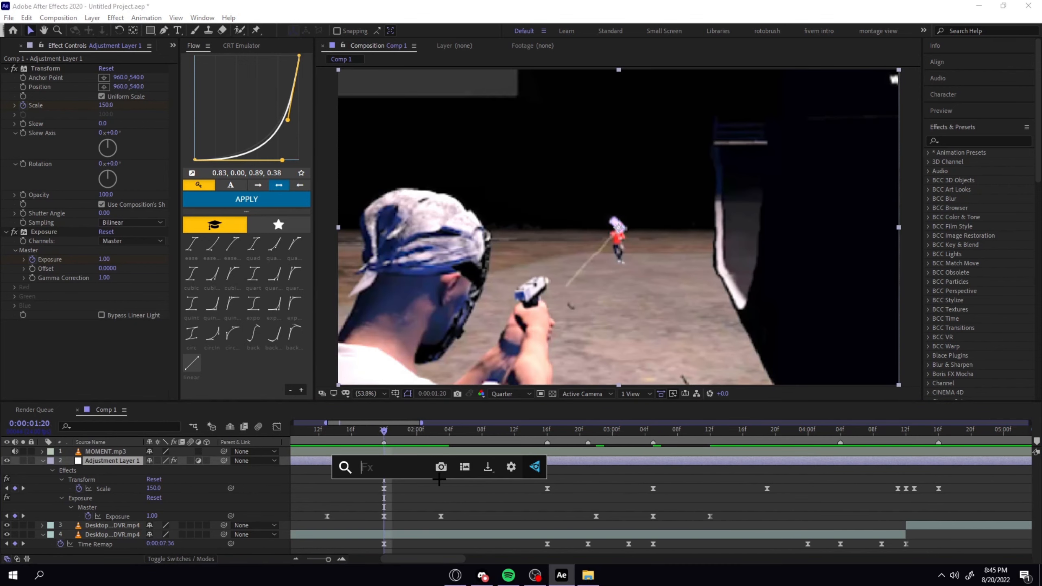
type("bcc le")
key("BackSpace")
key("BackSpace")
key("BackSpace")
key("BackSpace")
key("BackSpace")
key("BackSpace")
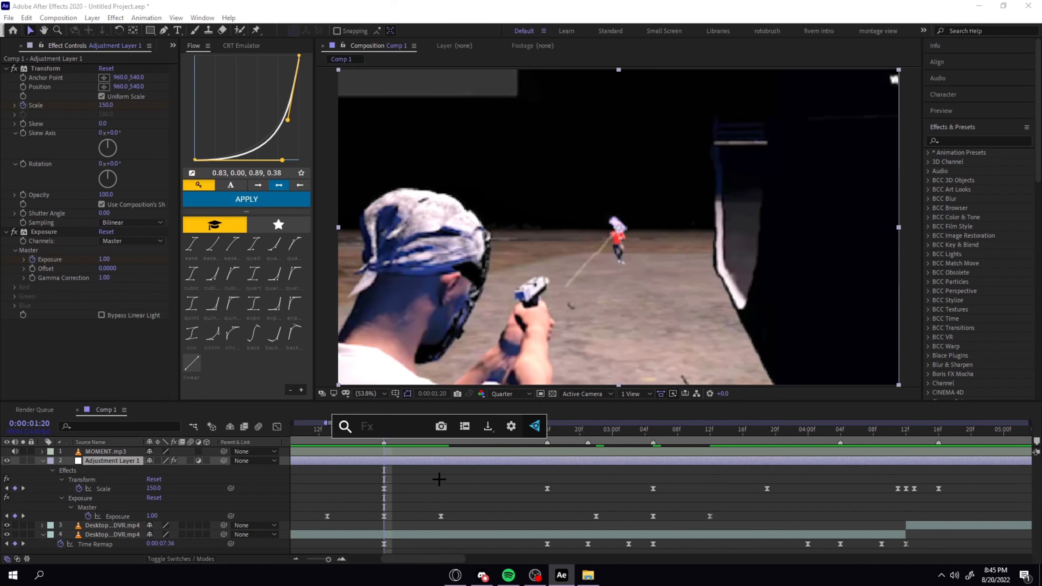
type("bcc lens")
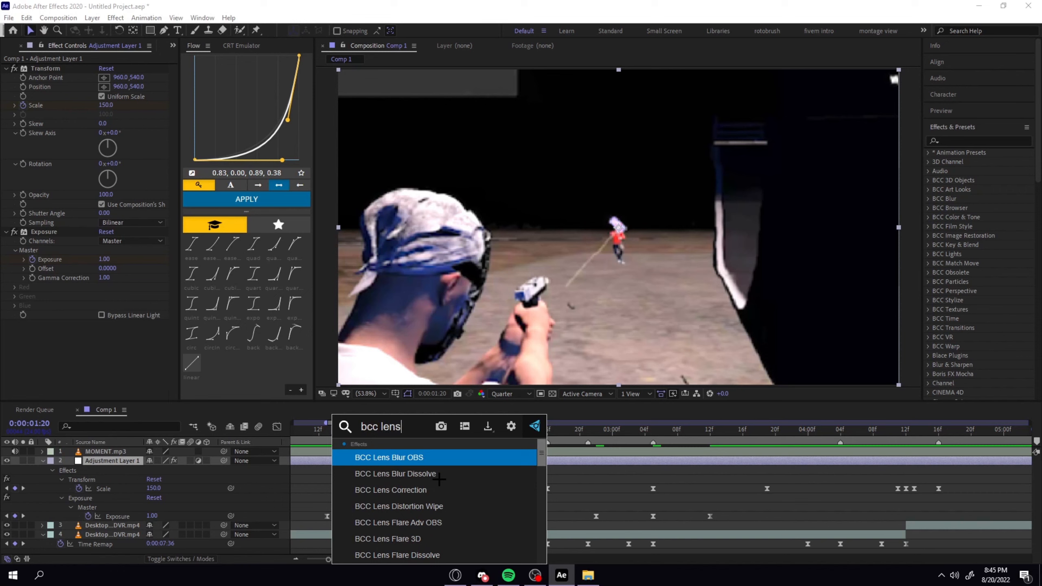
type(" blur")
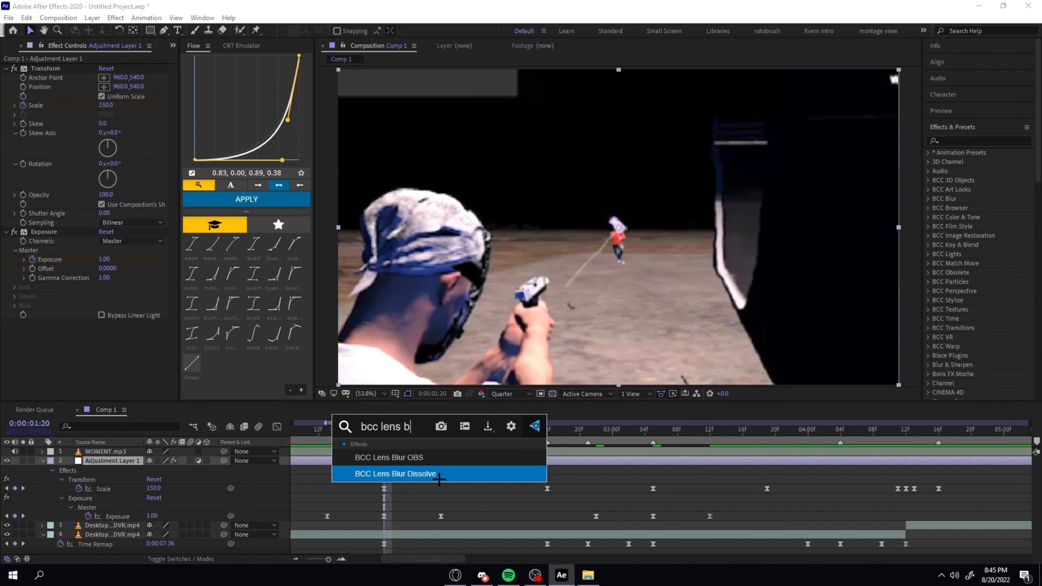
key("BackSpace")
key("BackSpace")
key("BackSpace")
key("BackSpace")
key("BackSpace")
key("BackSpace")
key("BackSpace")
key("BackSpace")
key("BackSpace")
key("BackSpace")
key("BackSpace")
key("BackSpace")
key("BackSpace")
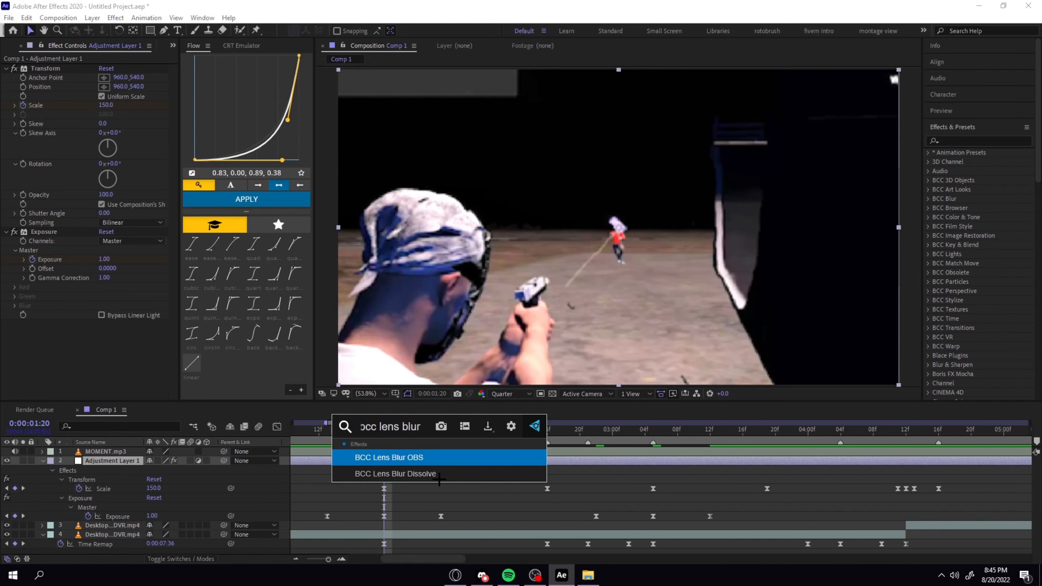
Browse all blur effects for a suitable lens blur.
type("blur")
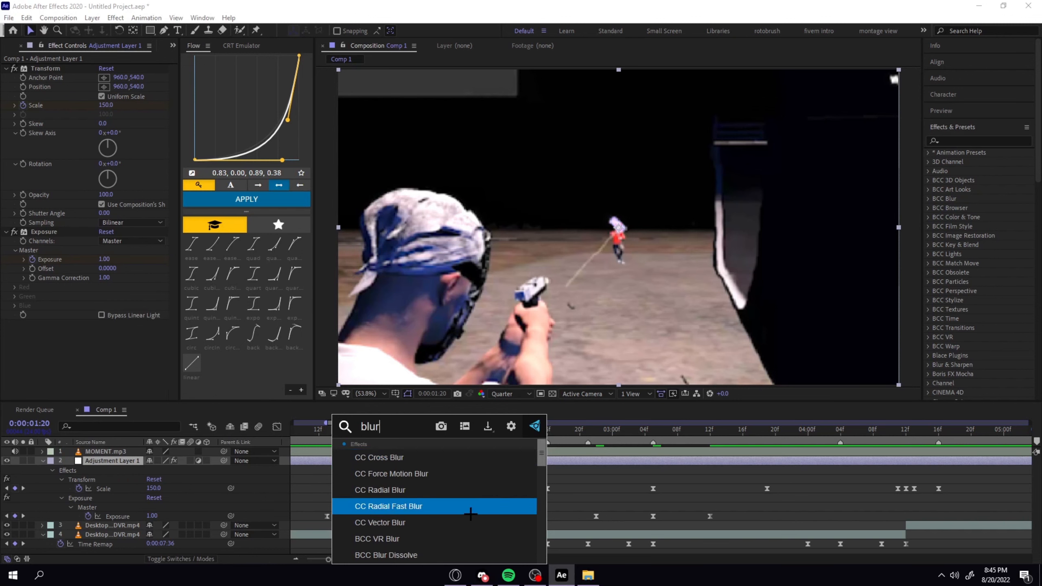
scroll(414, 514, "down", 3)
scroll(410, 511, "down", 5)
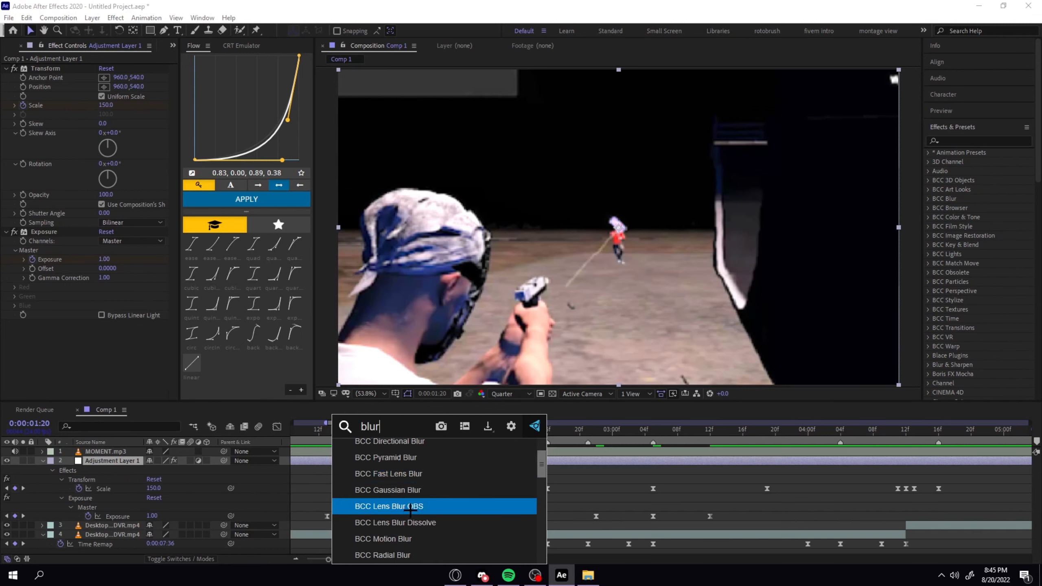
scroll(412, 510, "down", 6)
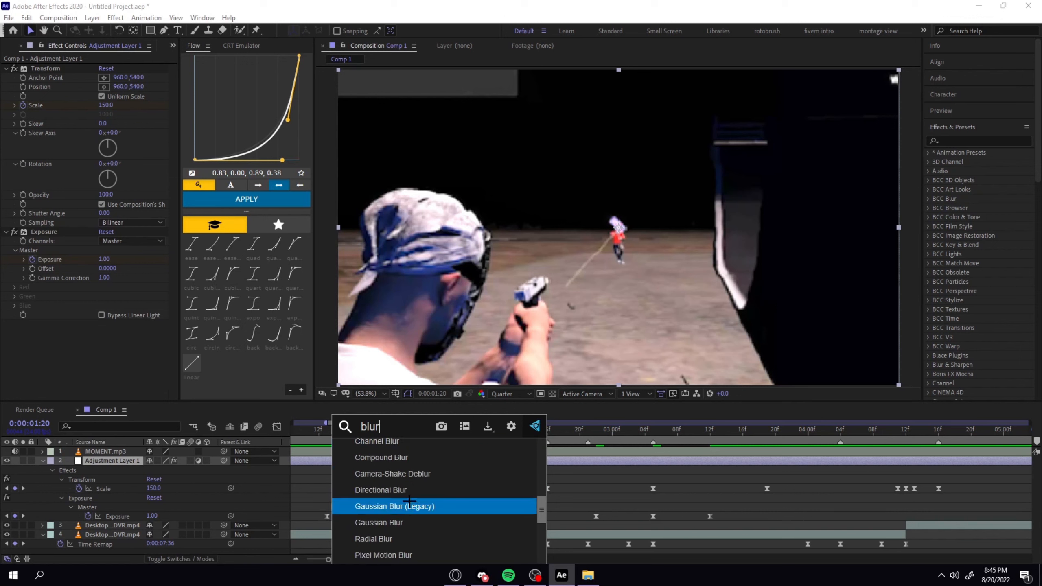
scroll(409, 495, "up", 1)
scroll(411, 490, "down", 3)
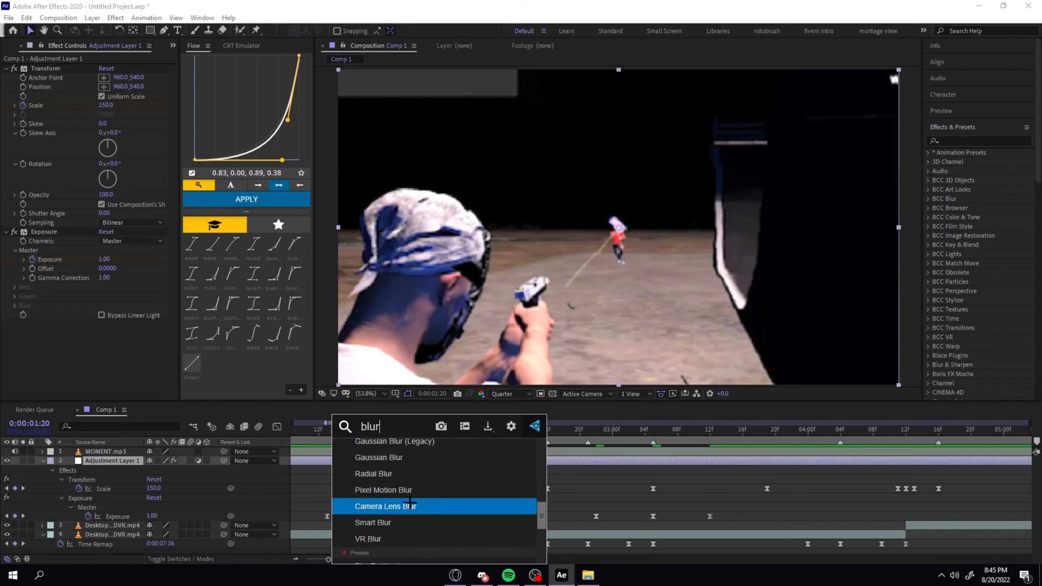
scroll(400, 507, "up", 10)
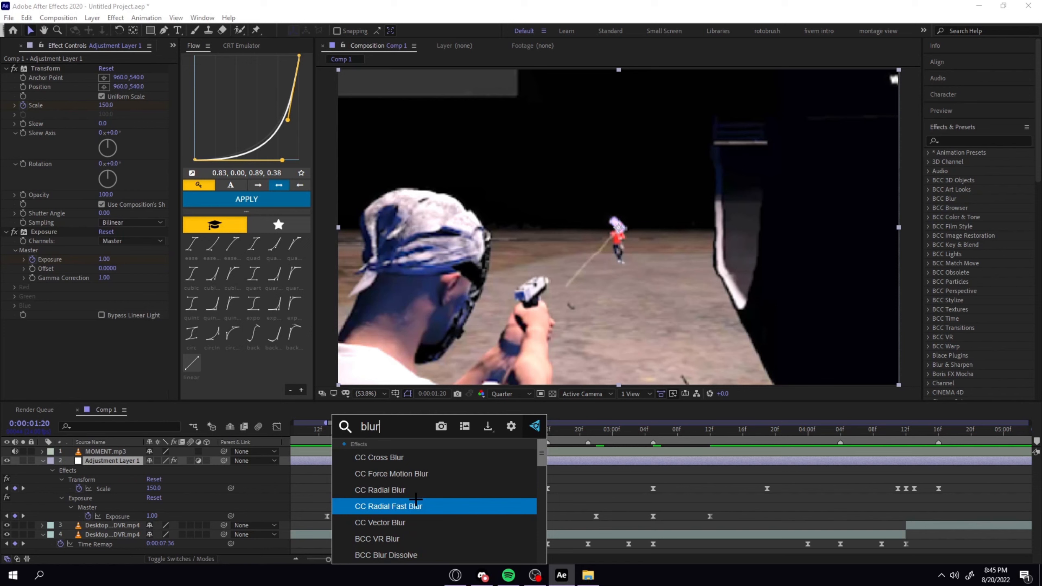
Find BCC Lens Blur OBS and apply it to the adjustment layer.
key("BackSpace")
key("BackSpace")
key("BackSpace")
key("BackSpace")
type("bcc lens")
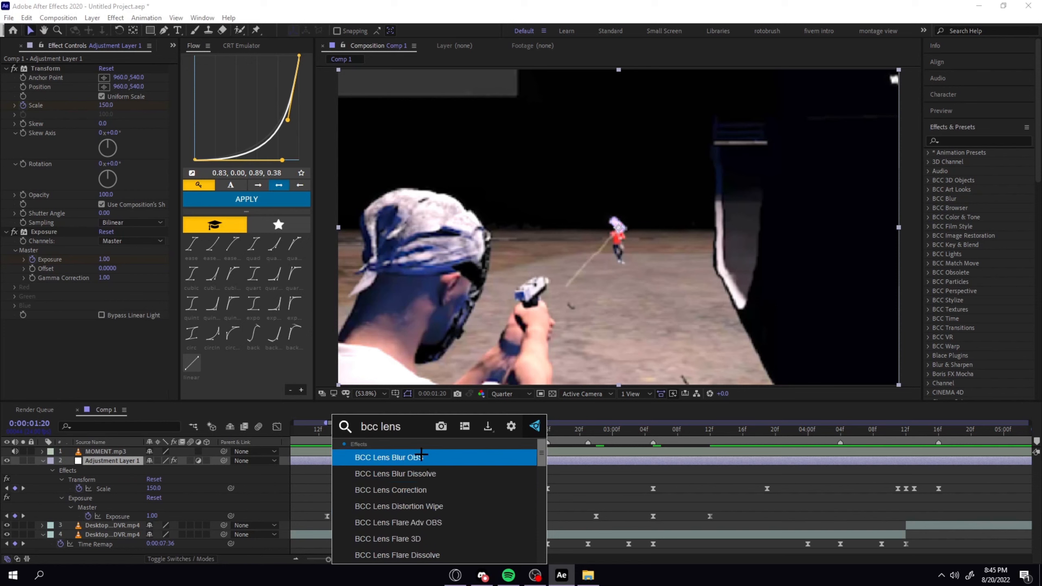
left_click(422, 454)
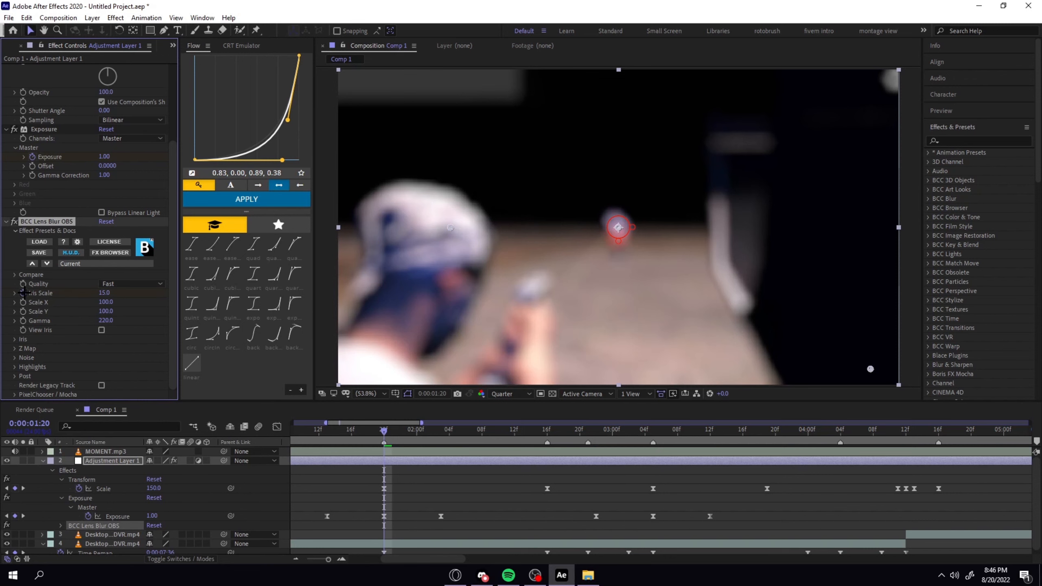
Start keyframing the lens blur's Iris Scale at 0:00:01:20 with a value of 0, and reveal the adjustment layer's keyframed properties.
left_click(23, 293)
left_click_drag(105, 294, 9, 299)
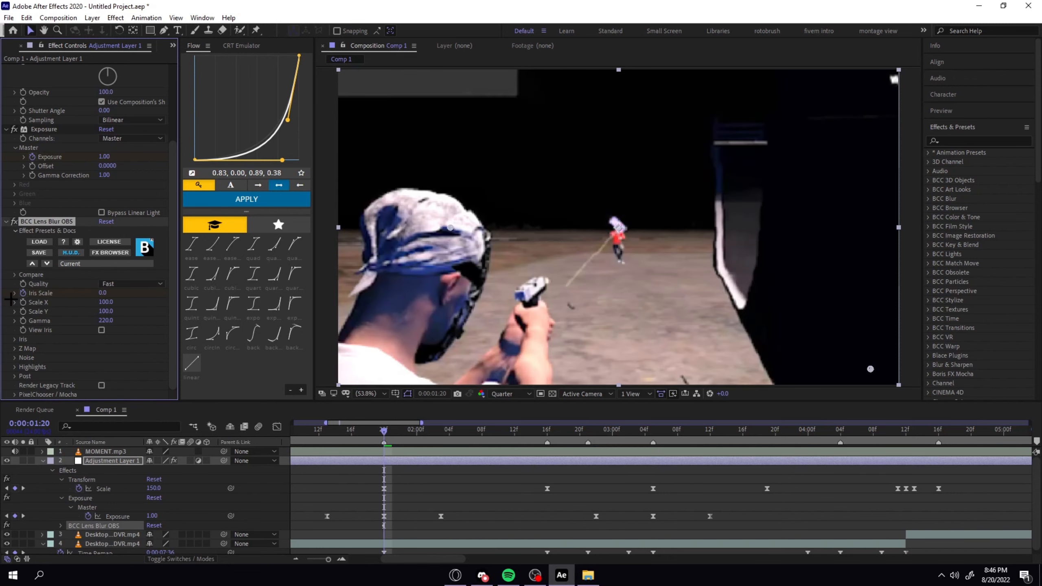
left_click(374, 461)
key("u")
key("u")
scroll(422, 464, "down", 1)
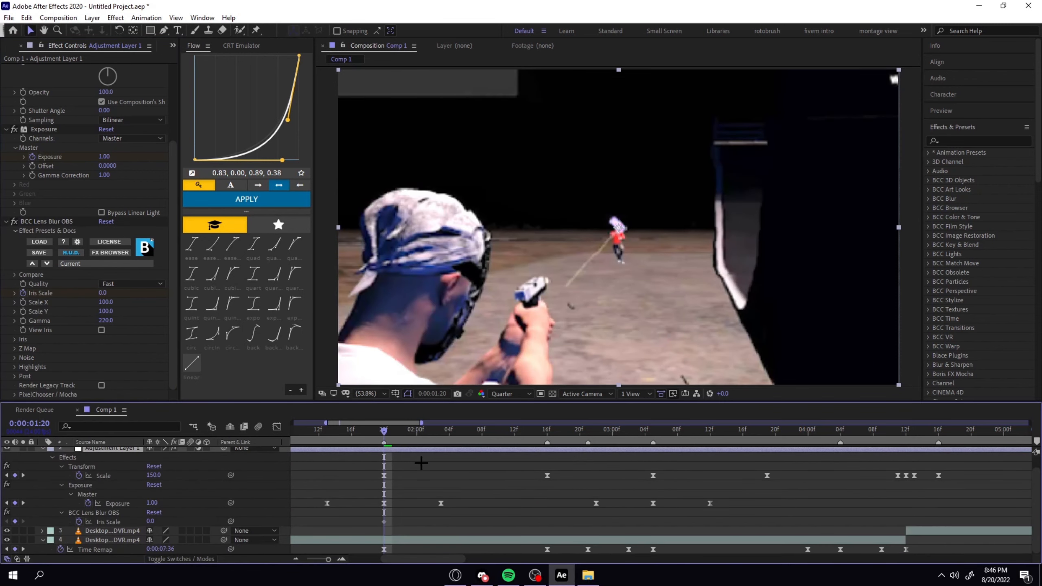
Add Iris Scale keyframes of 0 at 0:00:01:13 and 0:00:02:03, and set the 0:00:01:20 keyframe to 5.
left_click_drag(381, 430, 327, 430)
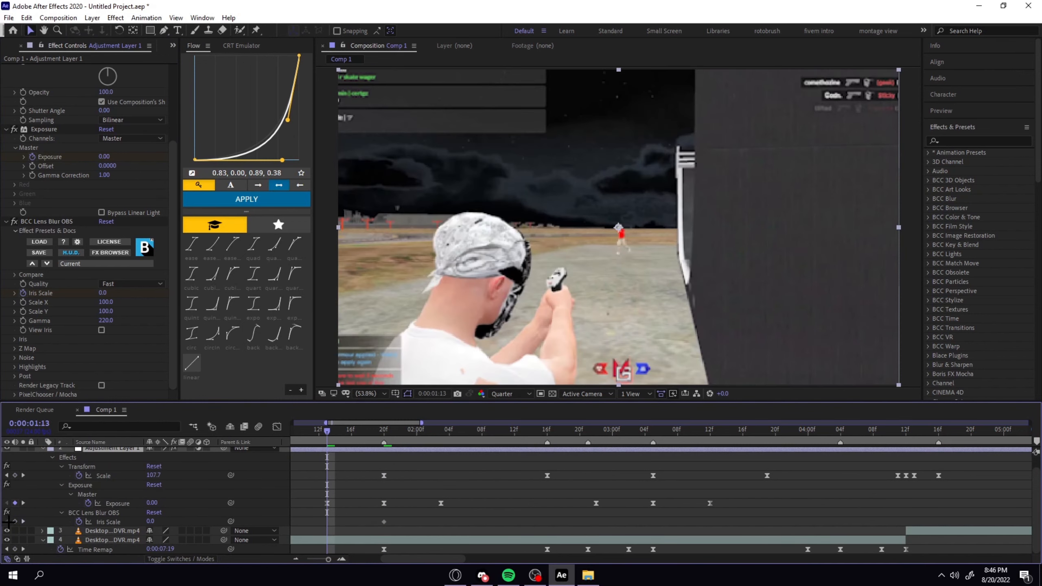
left_click(15, 522)
left_click(441, 431)
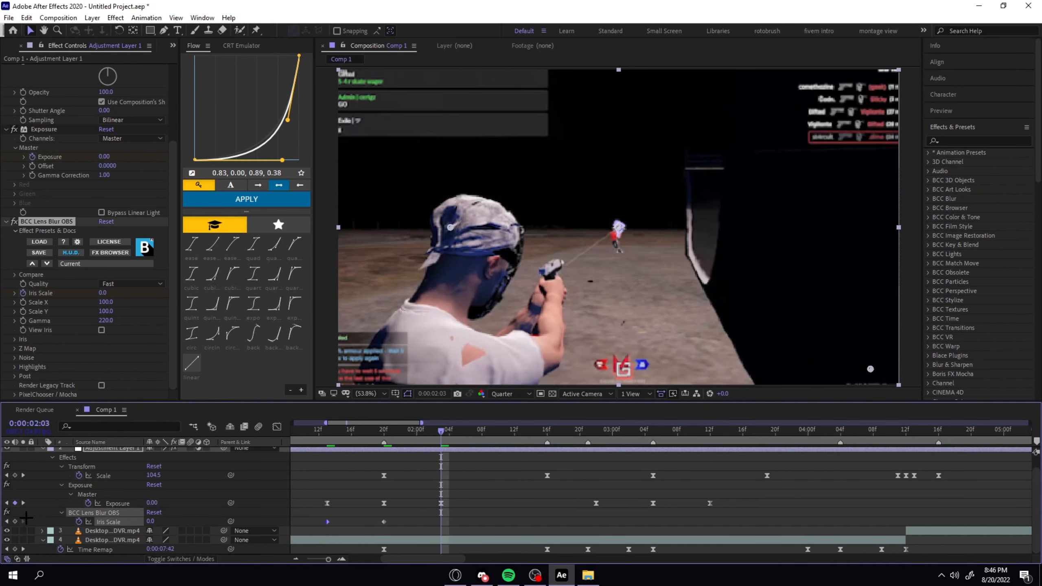
left_click(15, 521)
left_click_drag(439, 431, 384, 431)
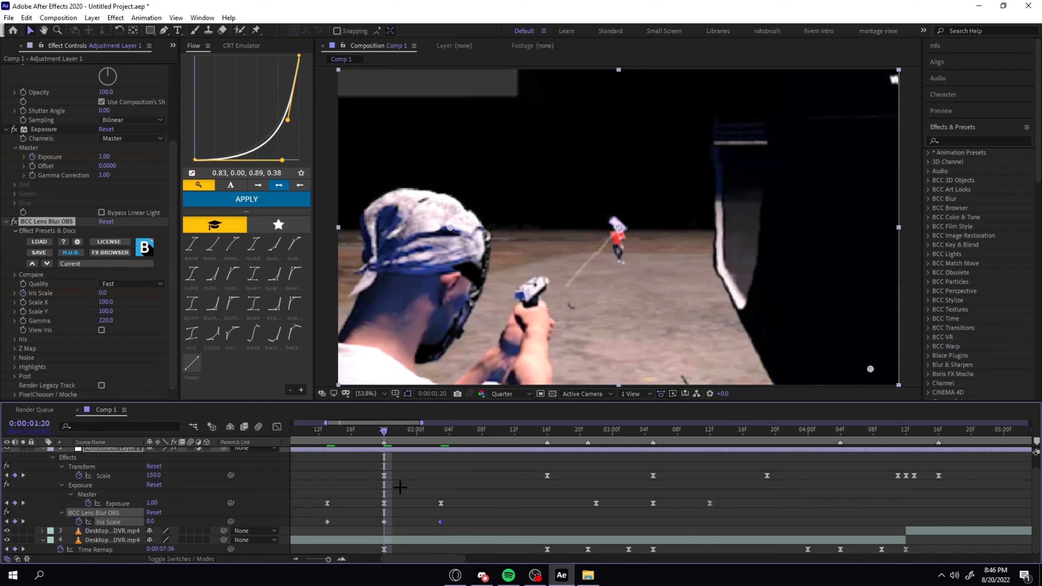
left_click(151, 522)
key("Return")
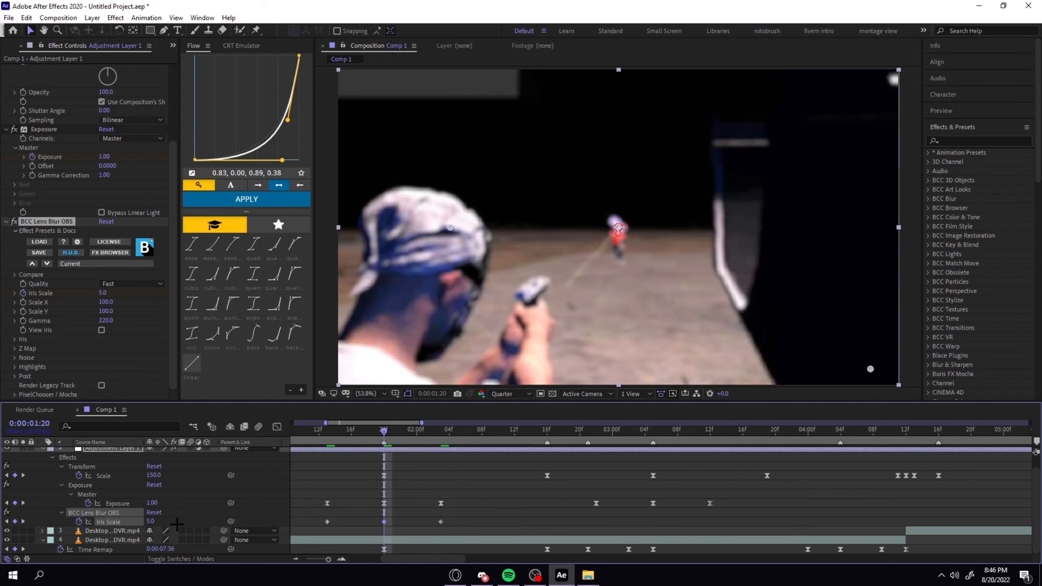
Apply Easy Ease to the three Iris Scale keyframes.
left_click_drag(467, 517, 319, 526)
key("F9")
key("minus")
left_click(404, 509)
left_click(382, 518)
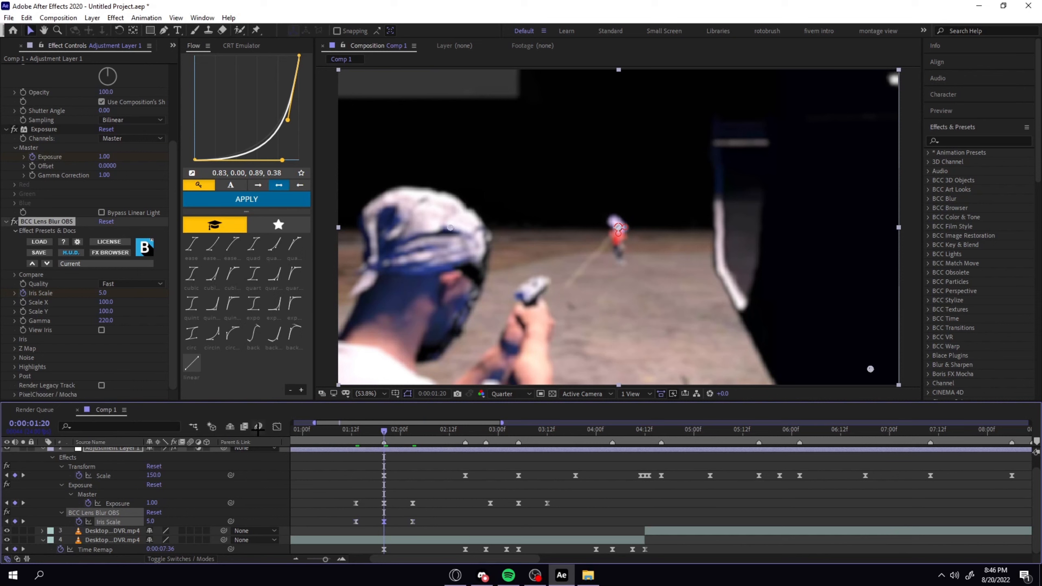
Reshape the Iris Scale curve in the Graph Editor into a sharp spike peaking at 0:00:01:20.
left_click(277, 427)
left_click_drag(365, 514, 383, 514)
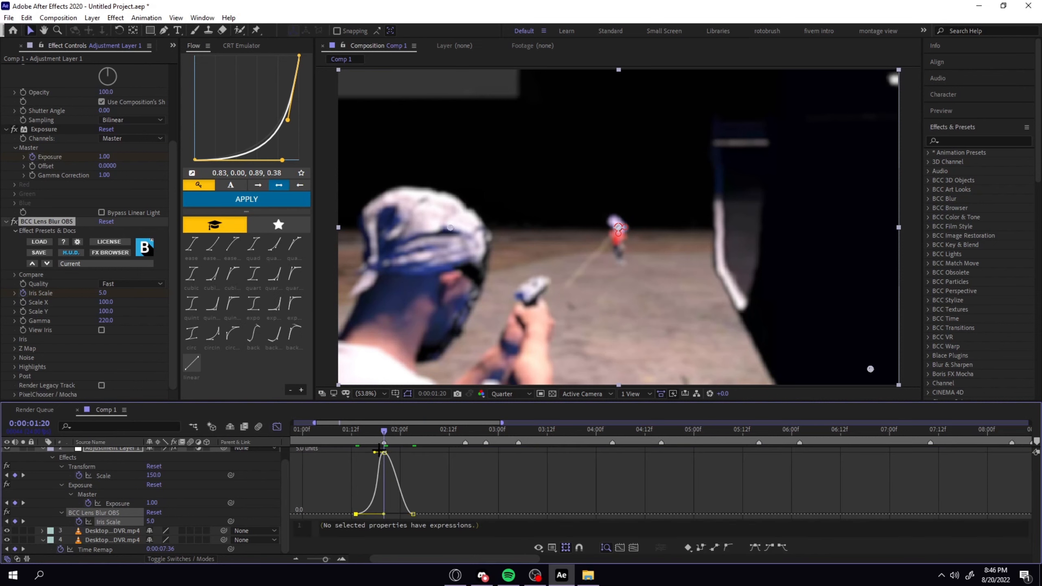
left_click_drag(375, 452, 381, 504)
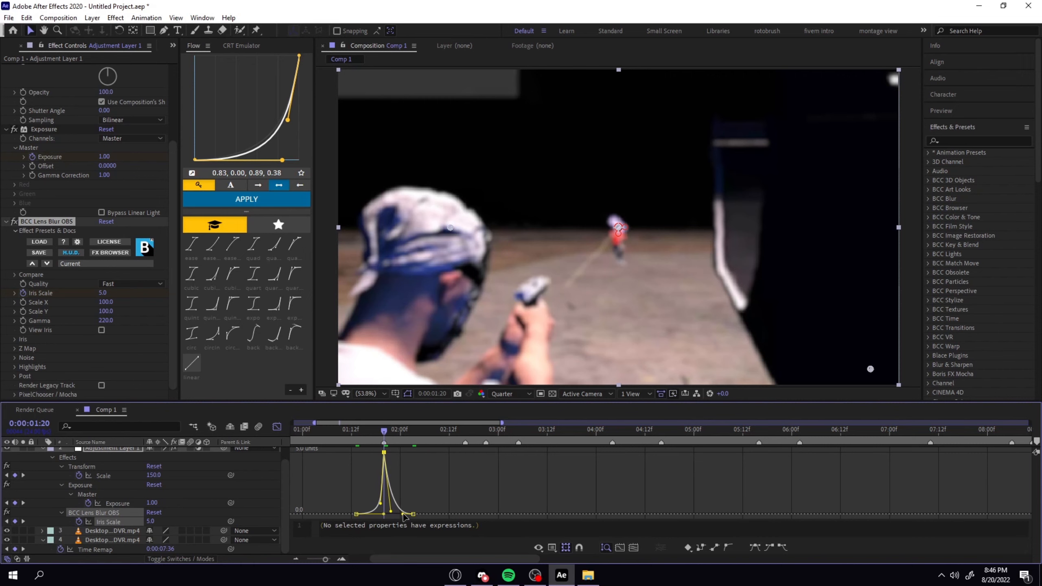
left_click(430, 477)
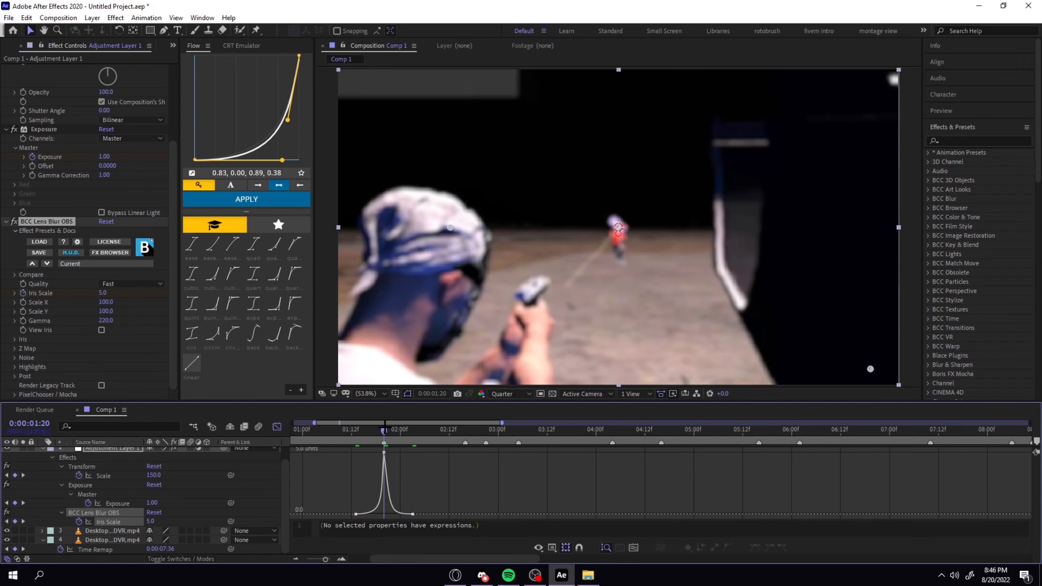
Preview the lens blur spike from 0:00:01:13.
left_click_drag(385, 430, 355, 430)
key("space")
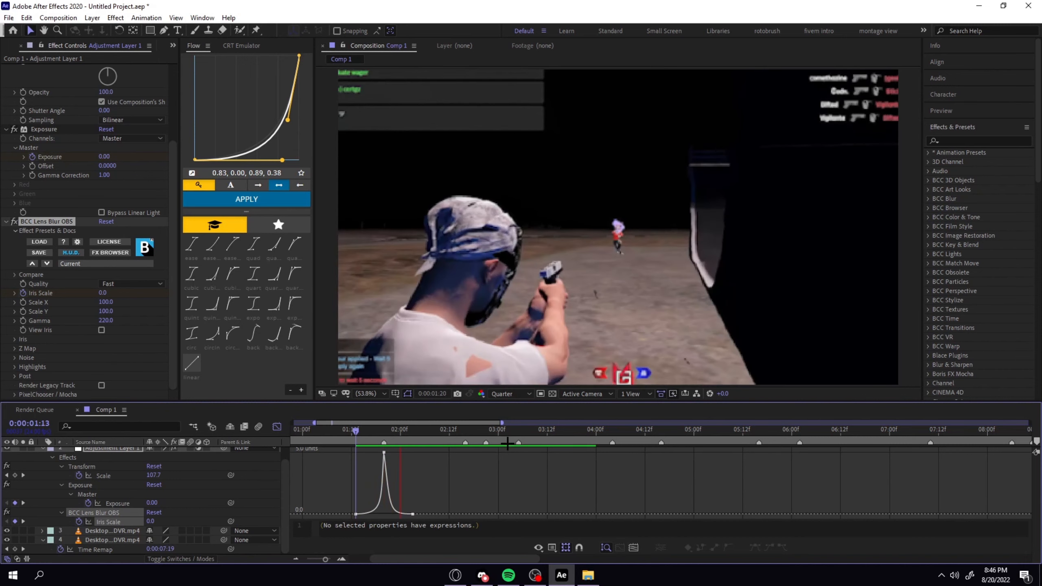
key("space")
Soften the falling side of the Iris Scale spike after 0:00:01:20, and preview the blur from that beat.
left_click(384, 431)
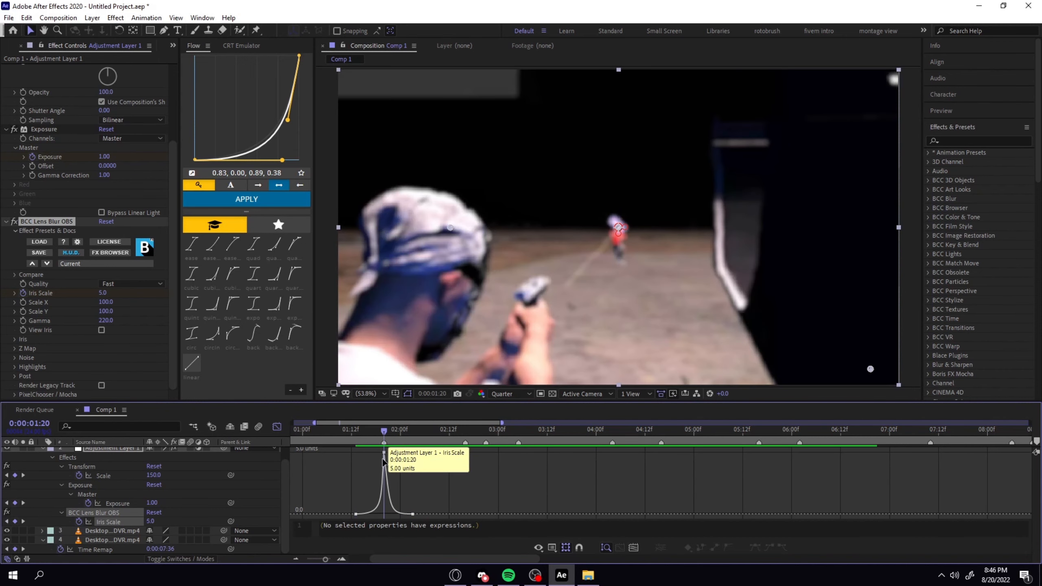
left_click(384, 453)
left_click_drag(391, 512, 398, 511)
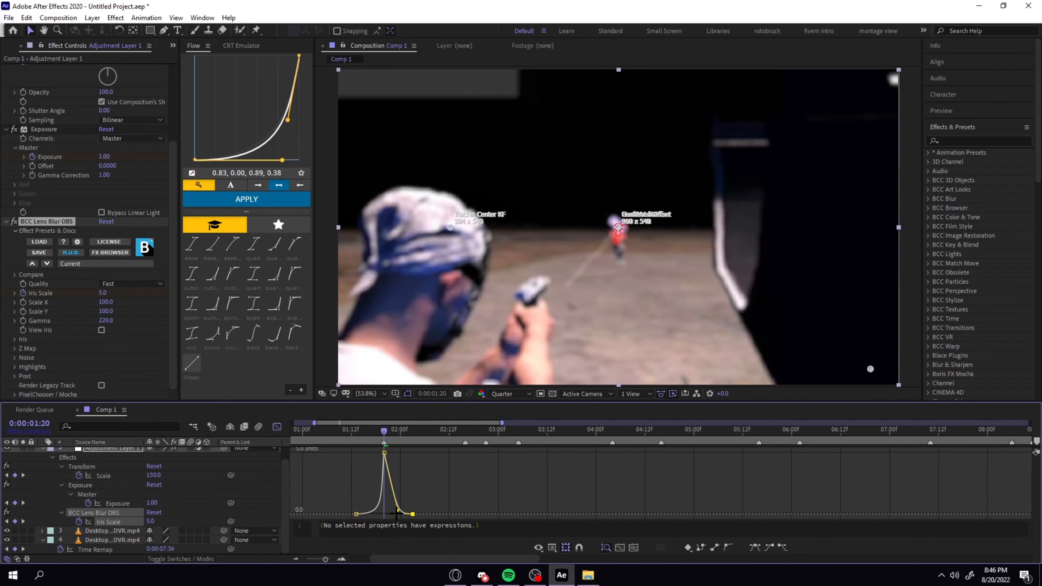
key("space")
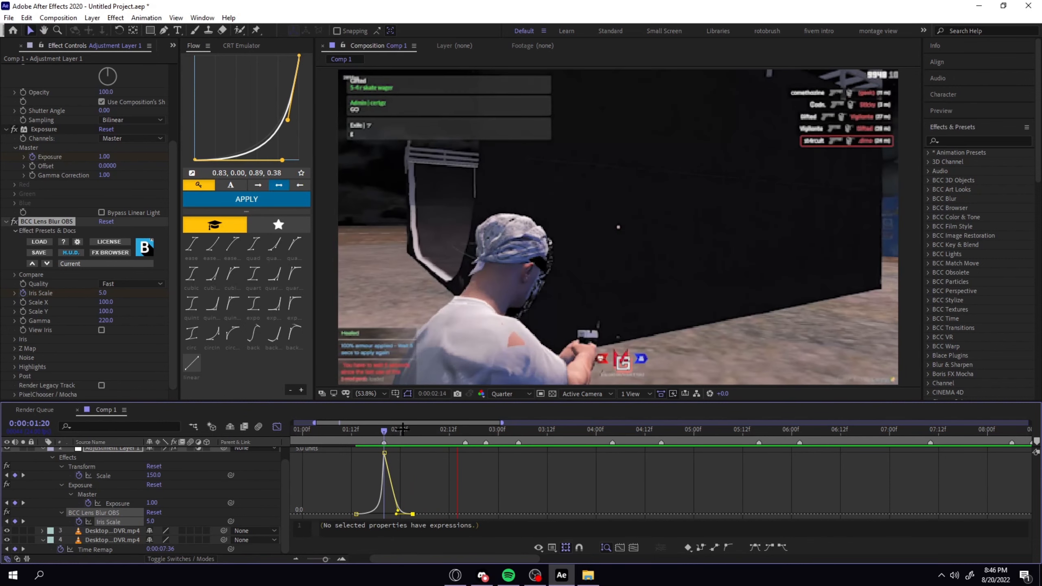
key("space")
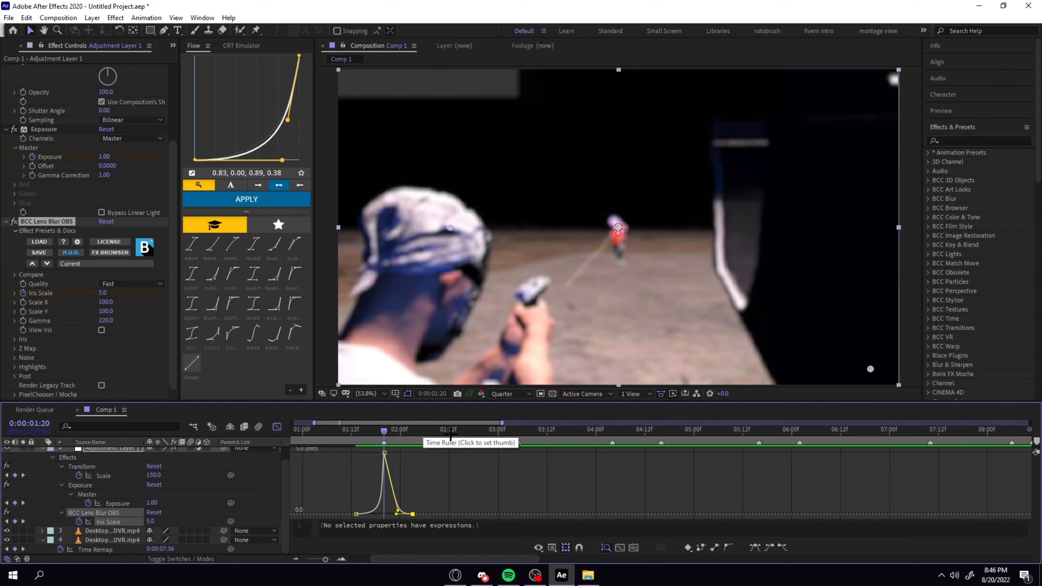
key("space")
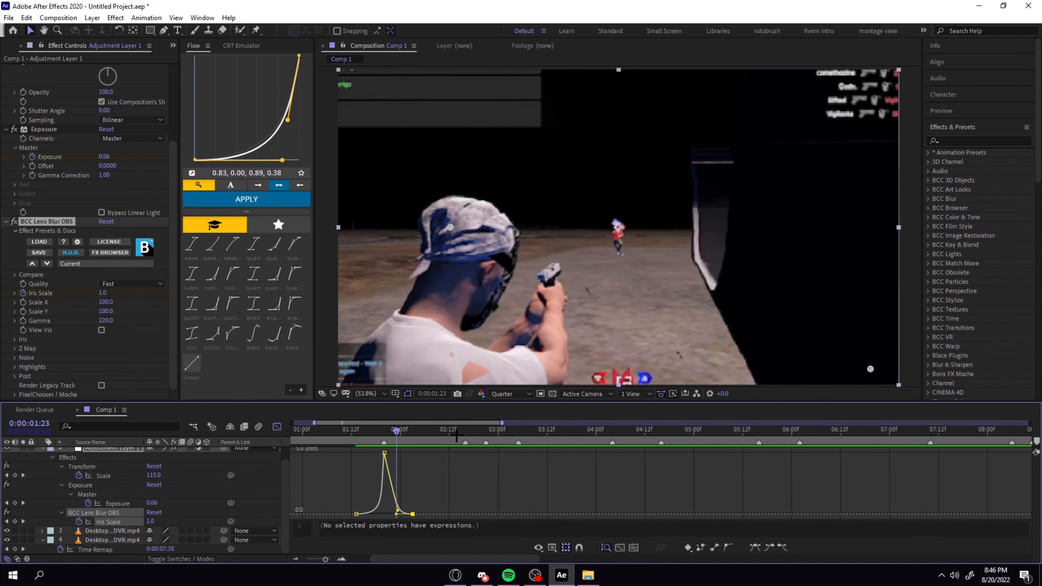
key("space")
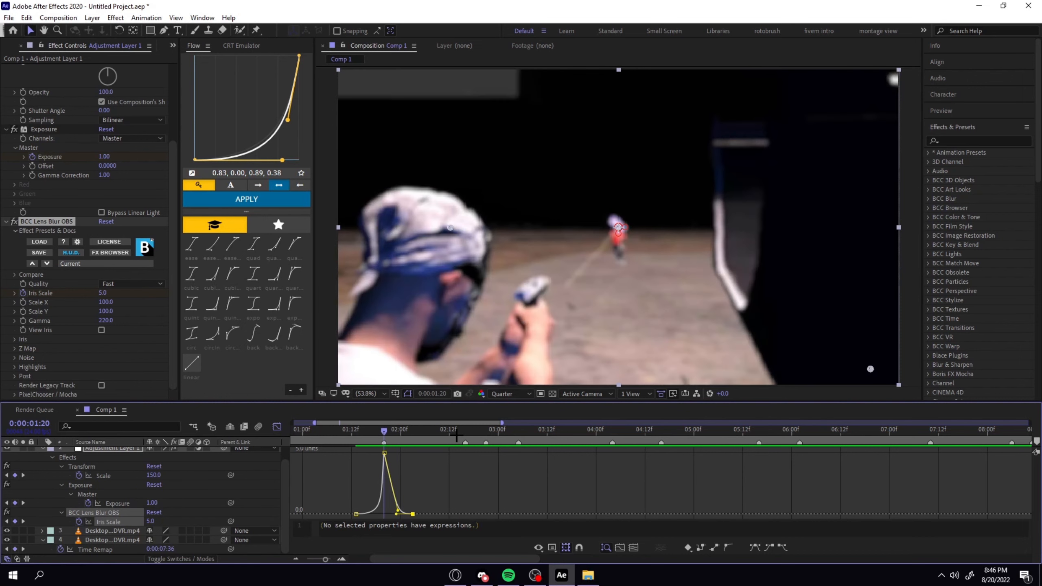
Leave the Graph Editor and reapply Easy Ease to the three Iris Scale keyframes.
left_click(277, 427)
left_click_drag(339, 518, 447, 537)
key("F9")
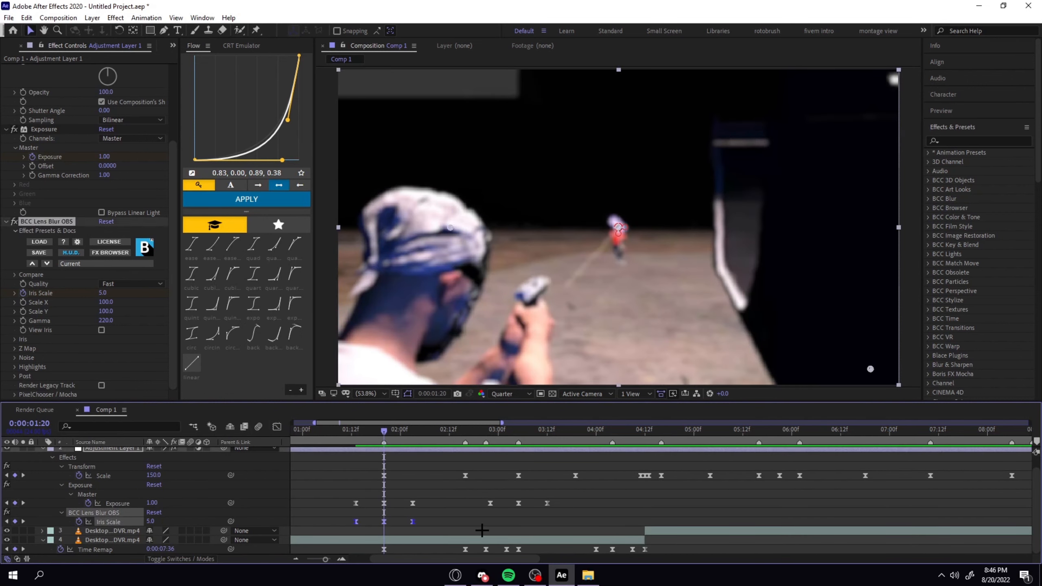
Paste the three Iris Scale keyframes near the next beat and shift them so the blur peaks at 0:00:03:05 with the Exposure flash.
left_click(481, 531)
left_click(519, 430)
scroll(521, 463, "up", 1)
left_click(521, 463)
key("ctrl+v")
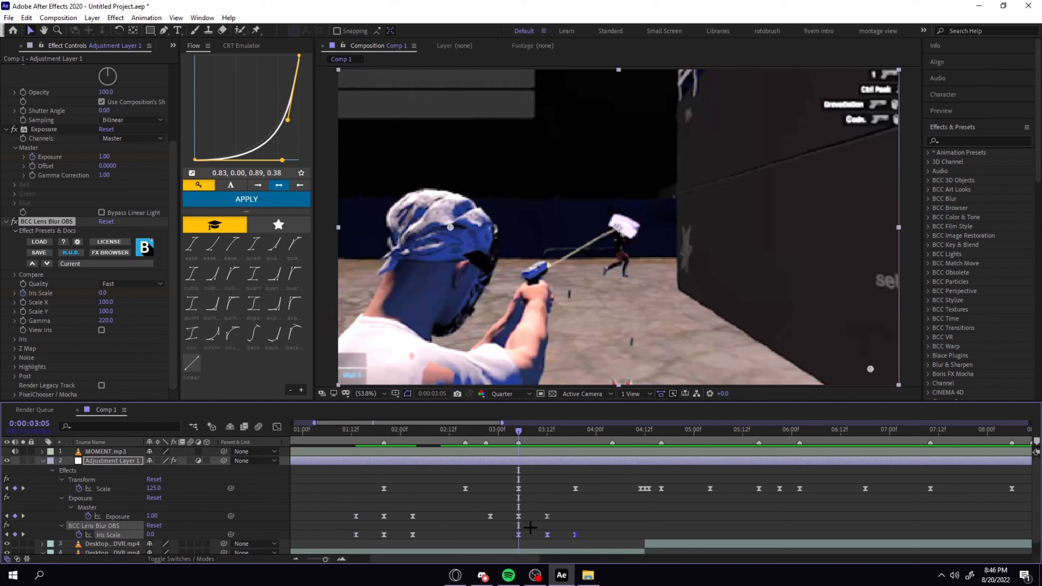
left_click_drag(519, 535, 491, 535)
left_click(619, 509)
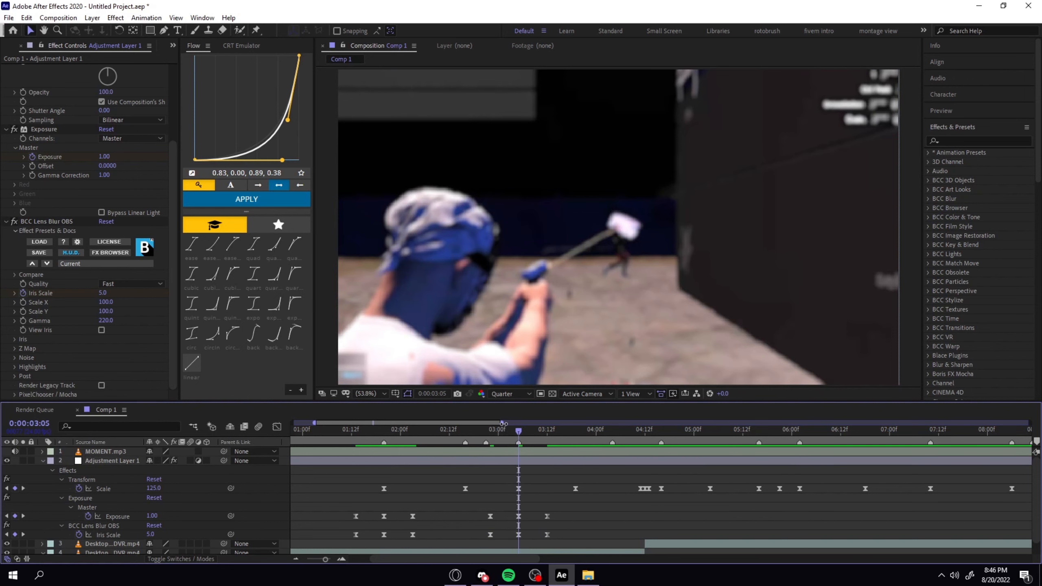
Scrub from the start and check the blur, flash and zoom around 0:00:01:20, 0:00:02:21 and 0:00:03:05.
left_click_drag(528, 430, 229, 492)
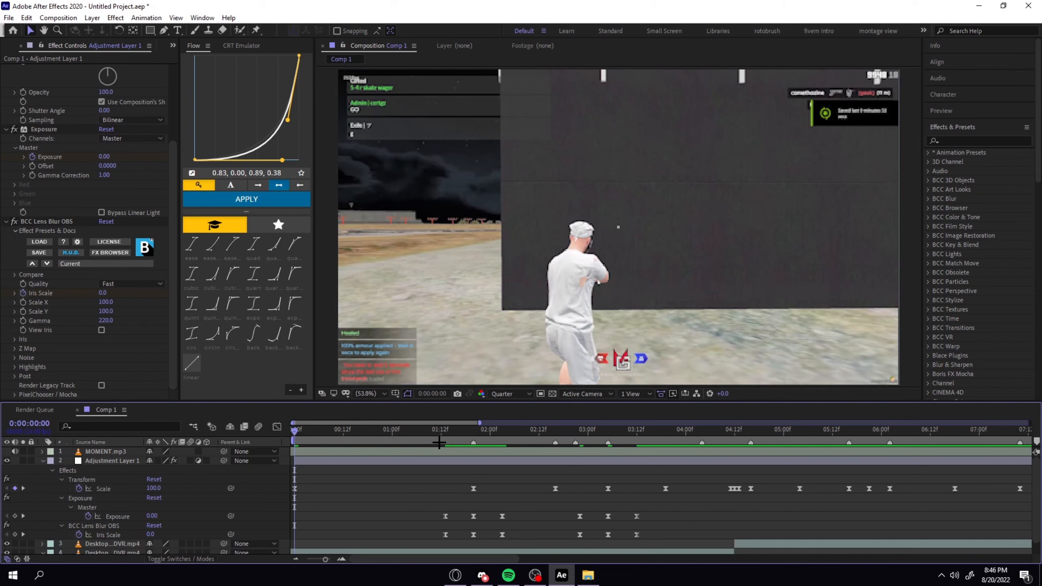
left_click_drag(464, 431, 472, 442)
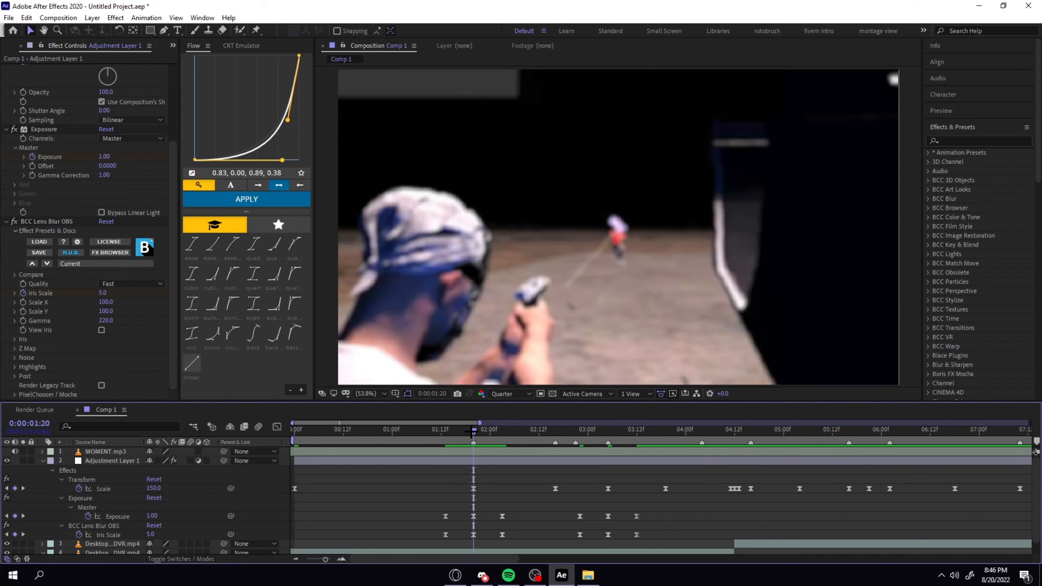
left_click(467, 458)
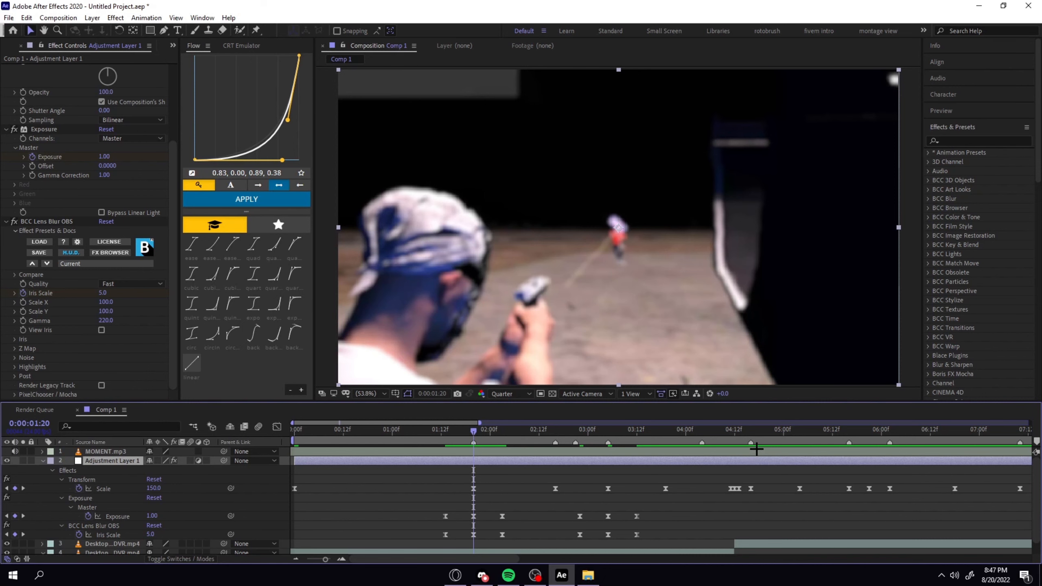
left_click_drag(874, 434, 480, 498)
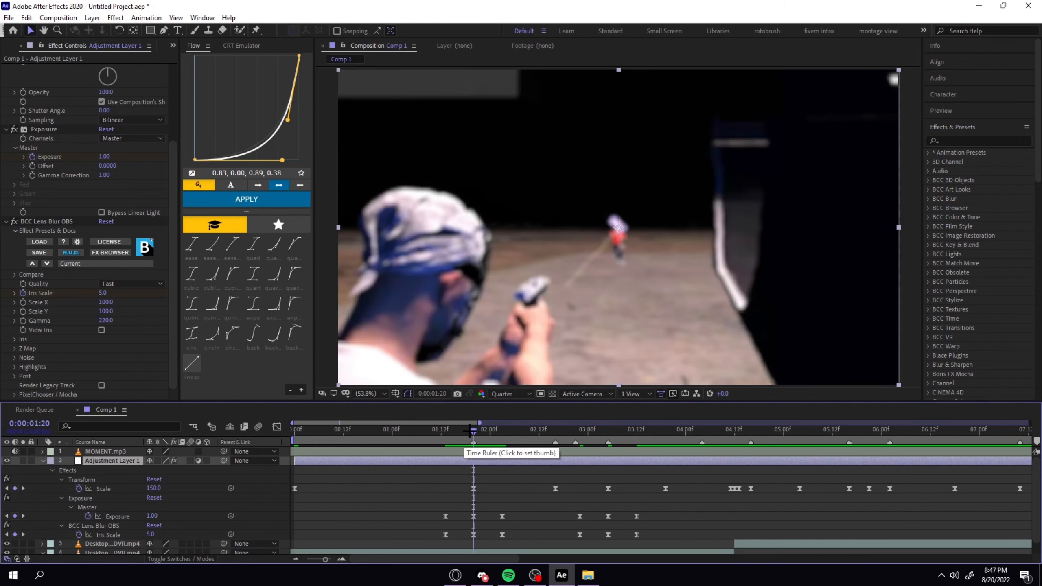
left_click(575, 430)
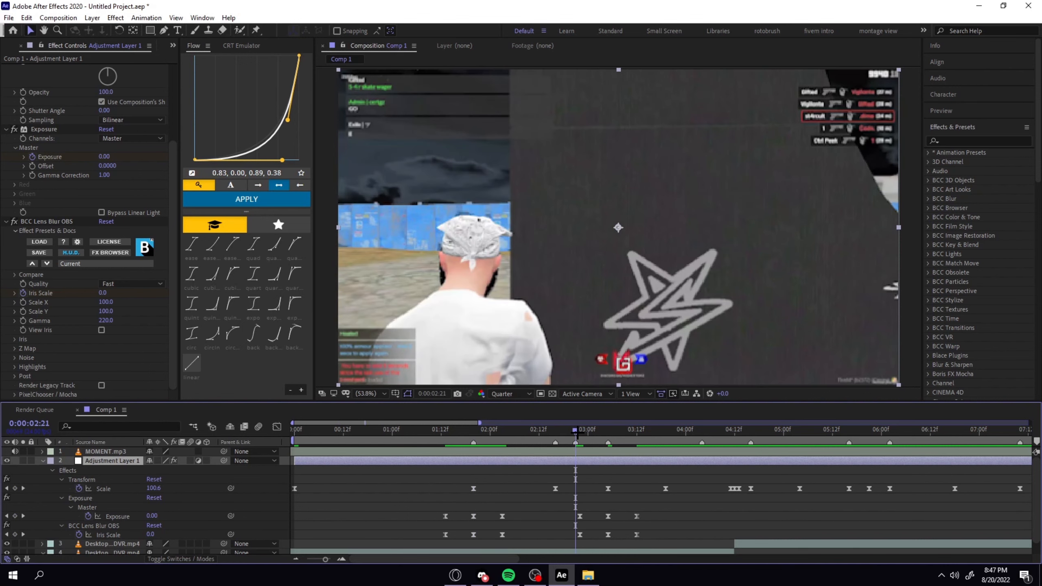
left_click(605, 430)
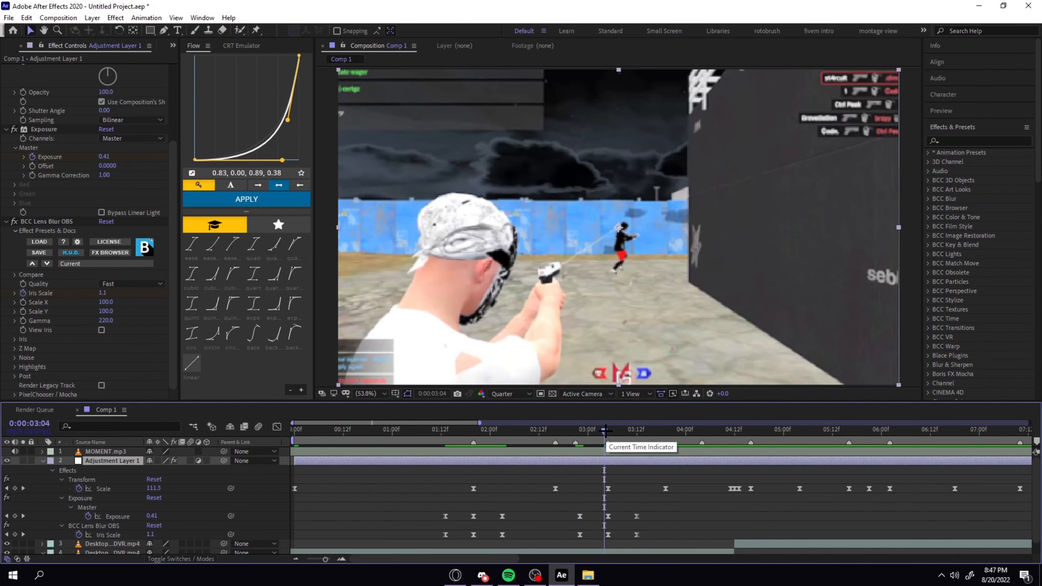
left_click(608, 430)
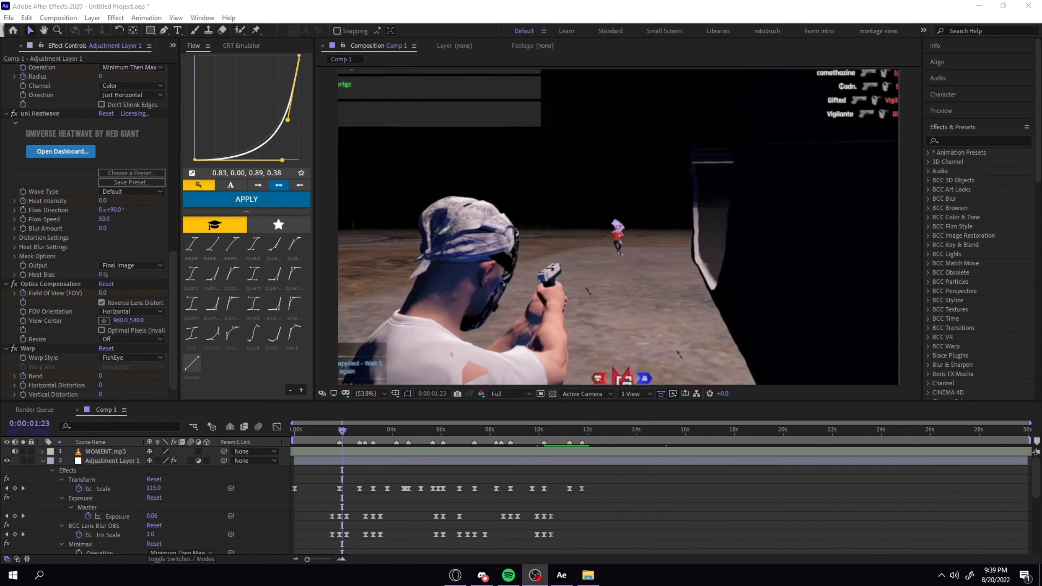
Examine the Minimax Radius keyframes on Adjustment Layer 1 around 0:00:04:15 and 0:00:05:17.
scroll(361, 517, "down", 2)
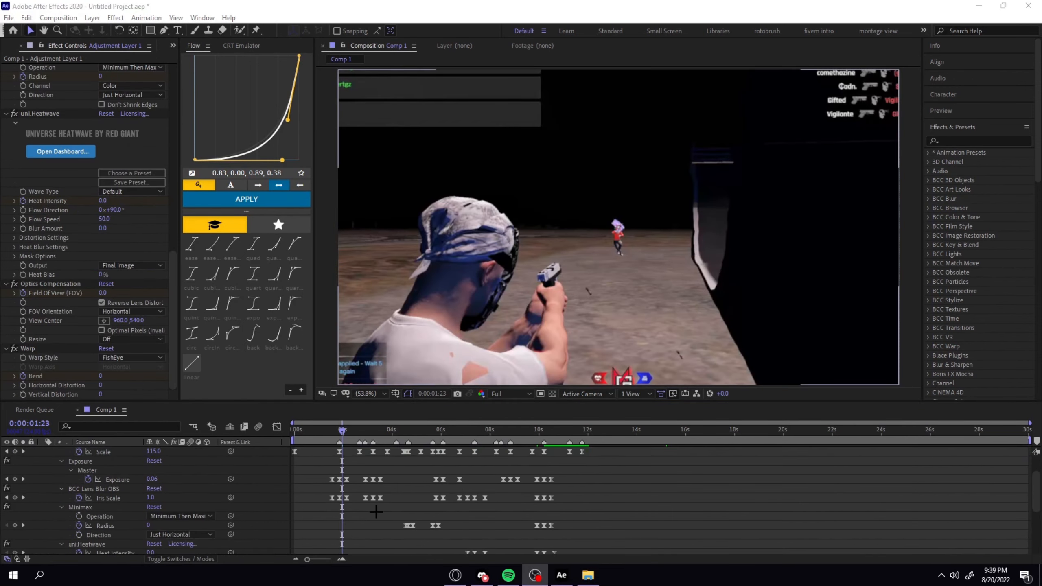
left_click(354, 527)
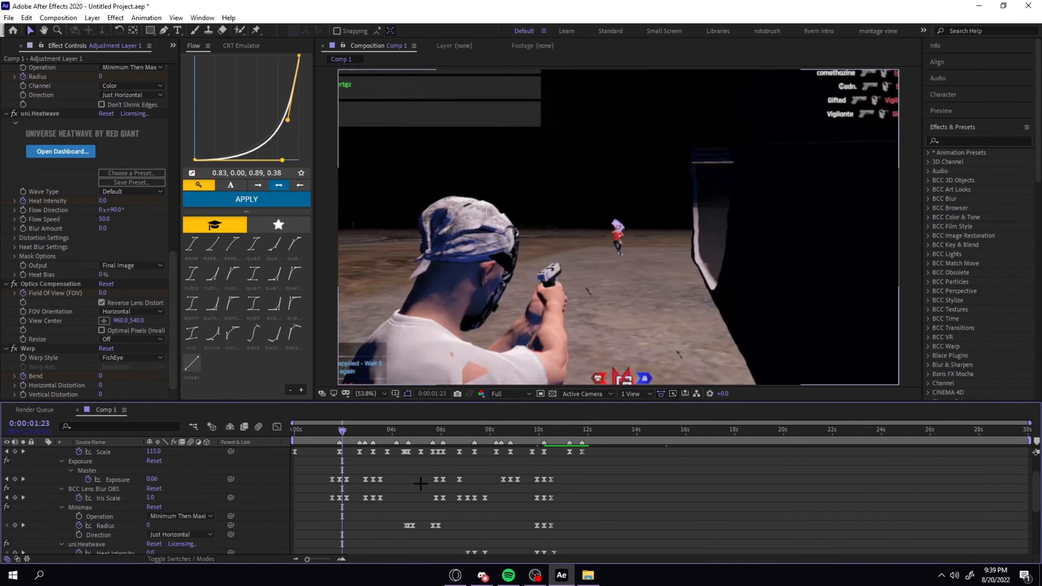
left_click_drag(394, 427, 408, 435)
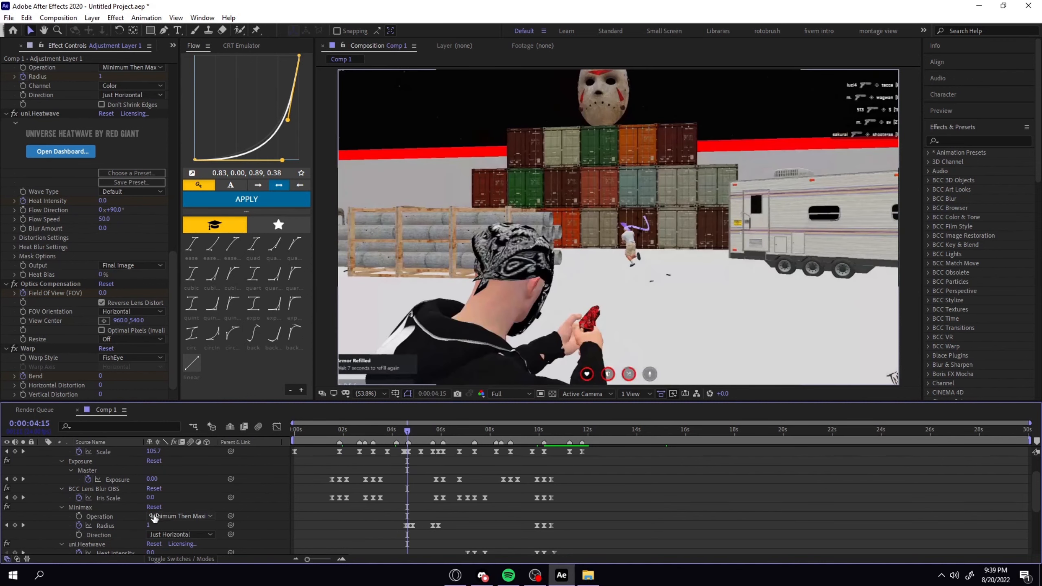
left_click(415, 430)
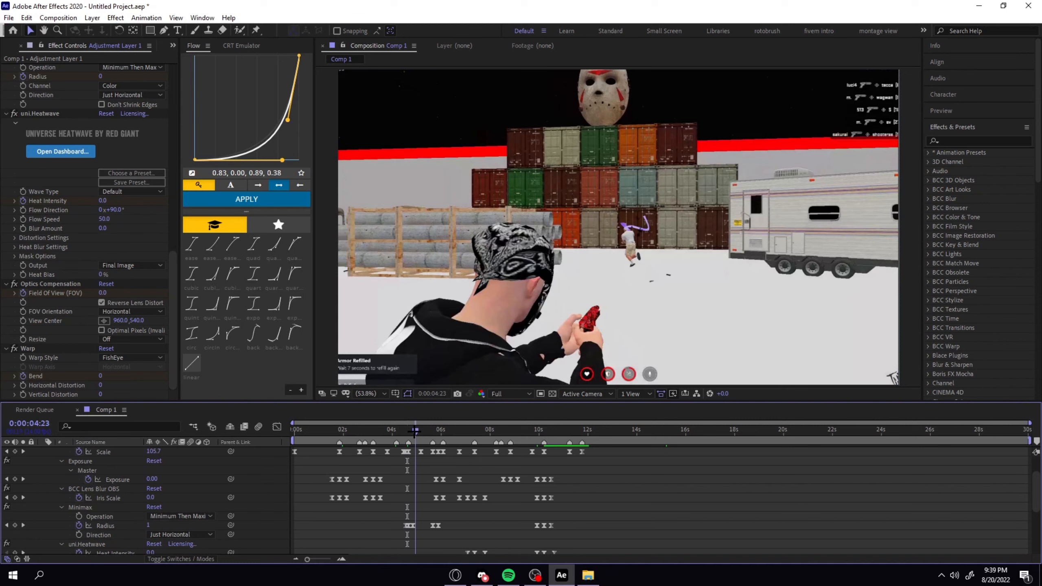
left_click(434, 430)
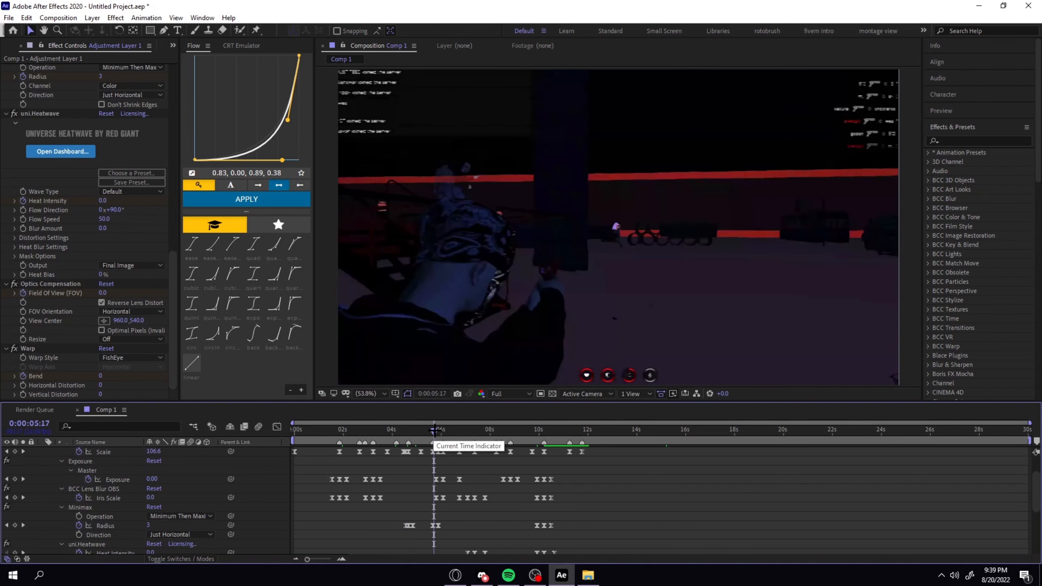
Look over the Warp, uni.Heatwave and Optics Compensation effects and their keyframes on Adjustment Layer 1.
scroll(442, 463, "down", 2)
scroll(442, 462, "down", 2)
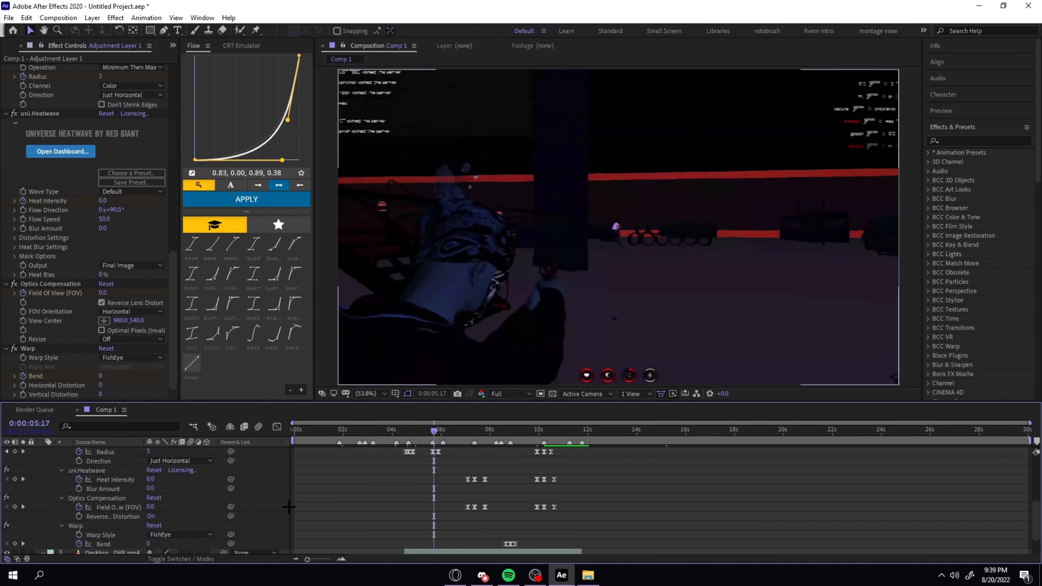
left_click(76, 526)
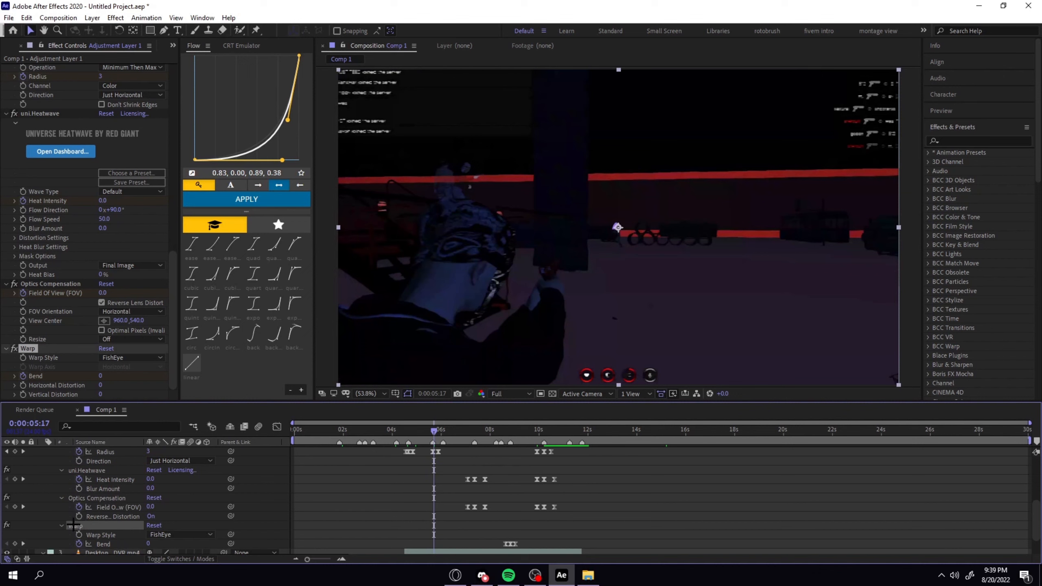
left_click(87, 470)
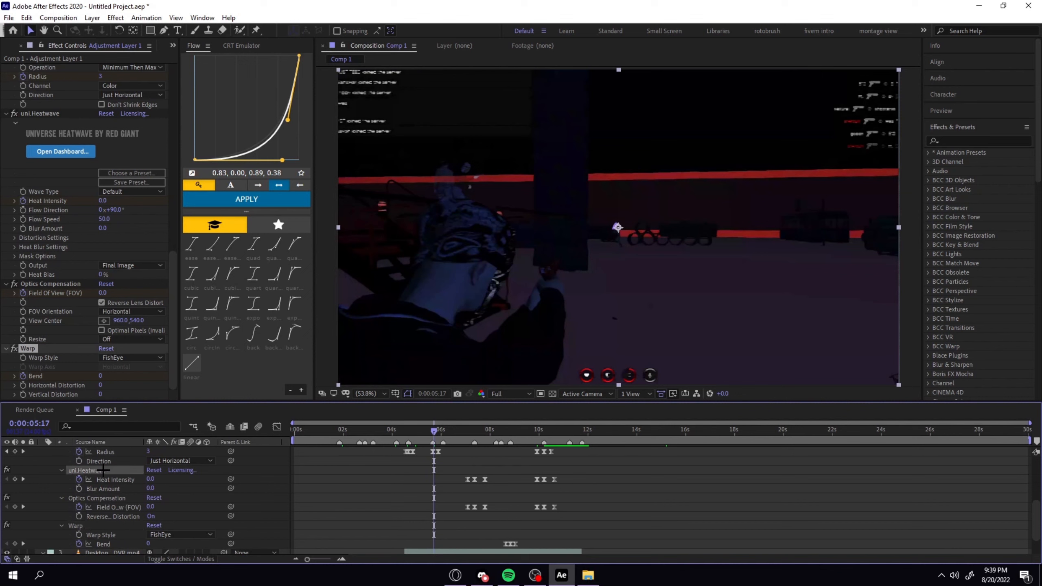
left_click(104, 498)
scroll(106, 499, "up", 6)
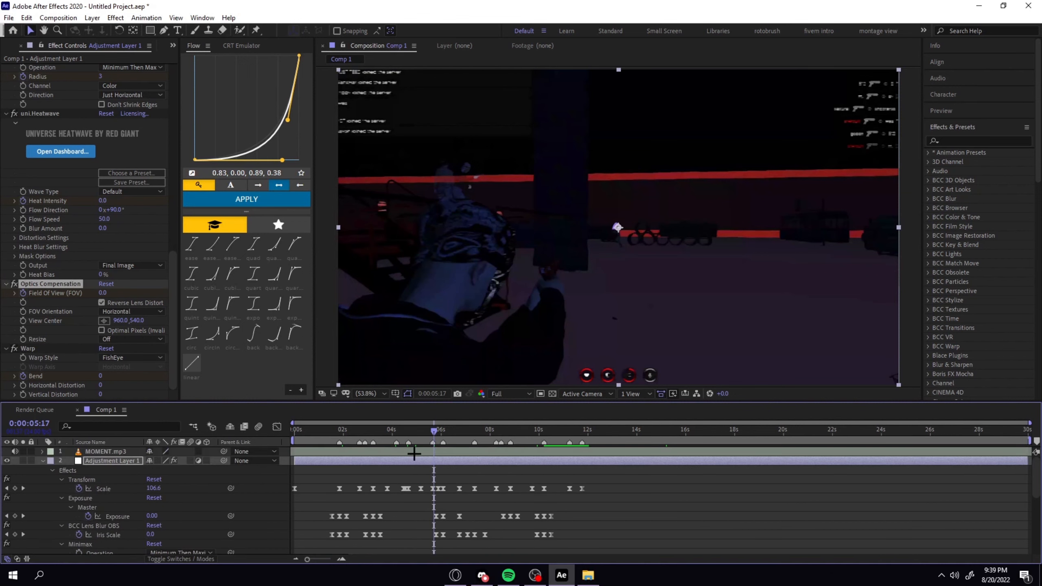
Scrub through the whole edit from the start to 0:00:11:06 and inspect the clip layers' Time Remap keyframes.
left_click_drag(468, 429, 235, 462)
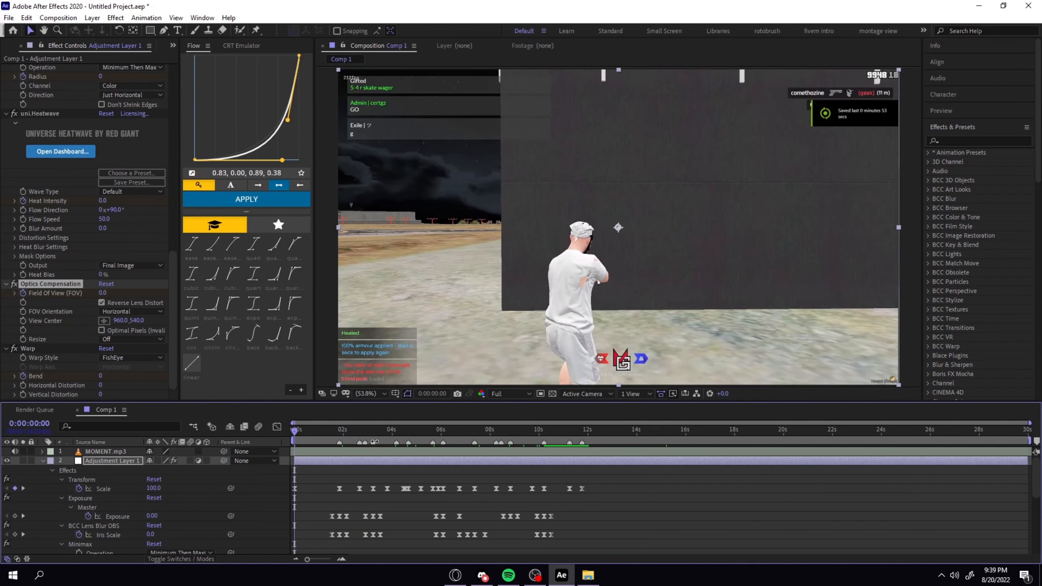
left_click_drag(363, 435, 570, 468)
scroll(576, 487, "down", 5)
left_click(568, 521)
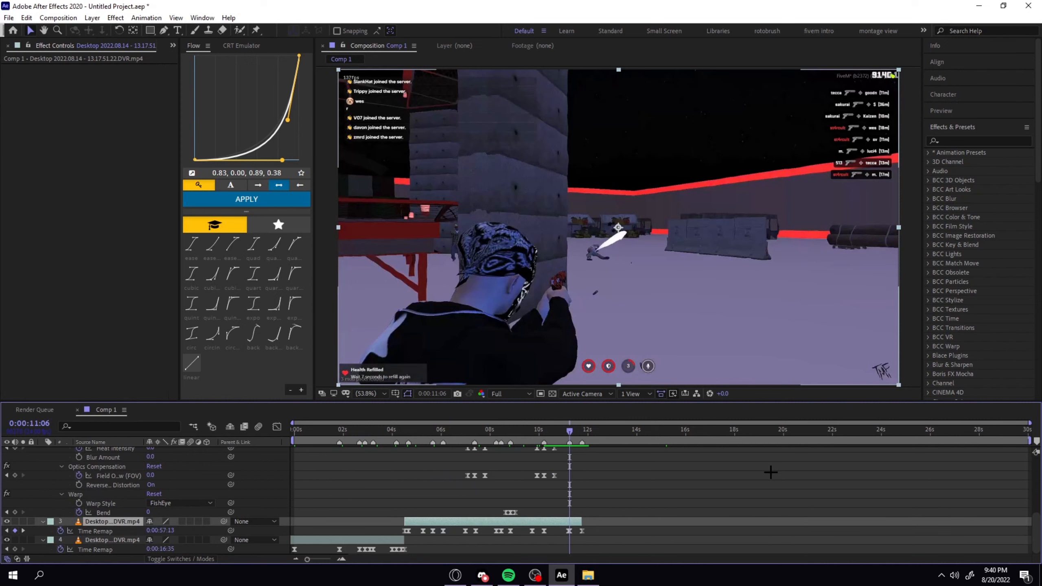
Create a new 1920 x 1080, 24 fps, 30-second composition named CC.
left_click(68, 18)
left_click(82, 28)
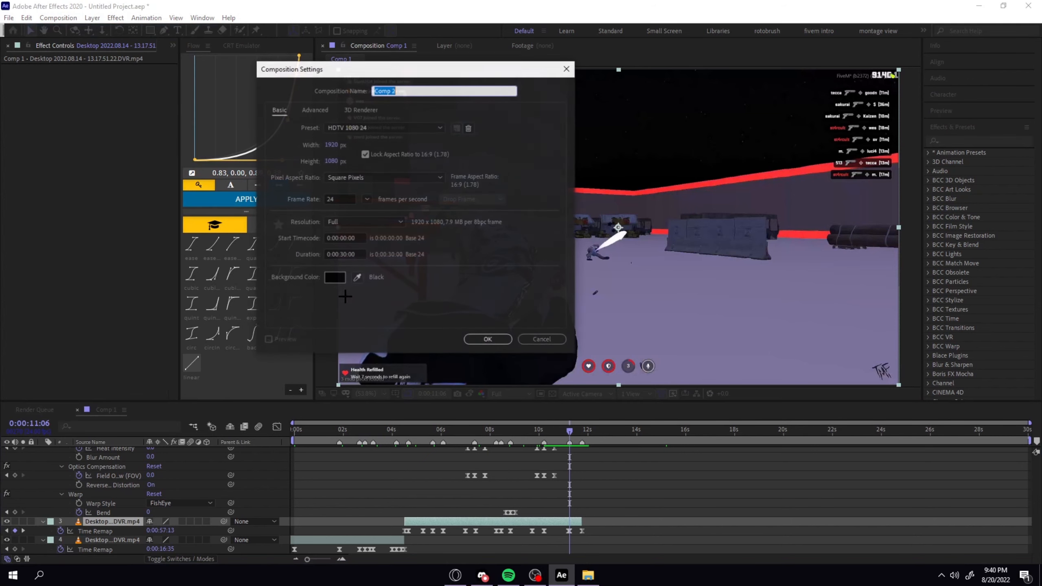
type("CC")
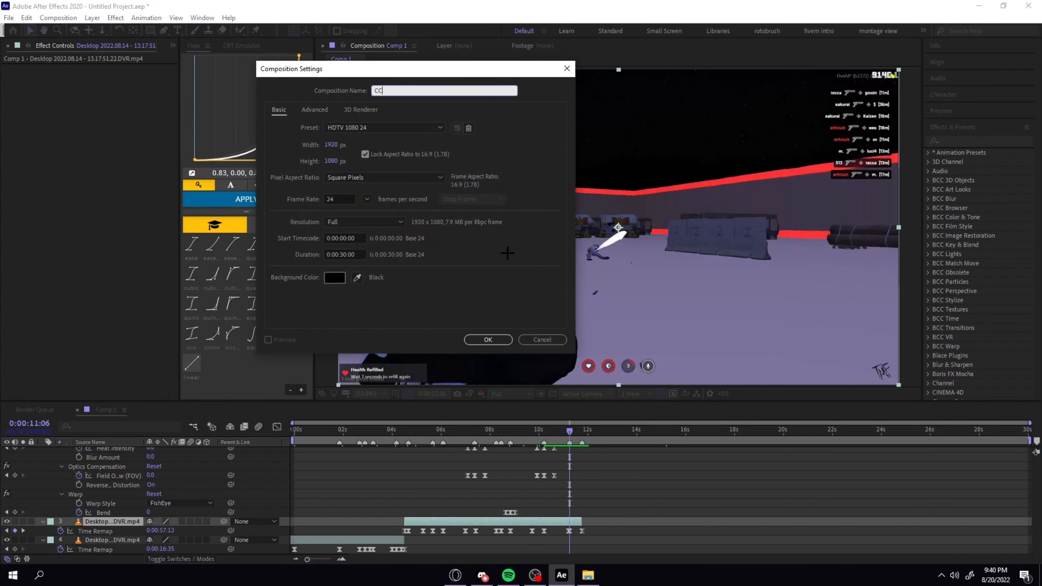
left_click(487, 339)
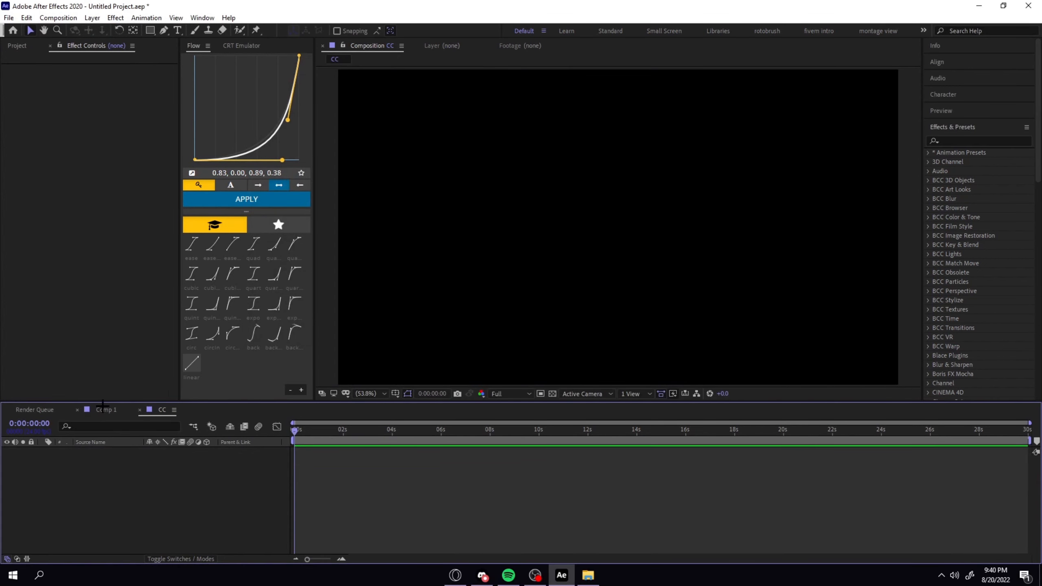
Nest Comp 1 in the CC timeline as a layer starting at 0:00:00:00.
left_click(103, 406)
scroll(107, 484, "up", 5)
left_click(165, 412)
left_click(17, 45)
left_click_drag(35, 187, 313, 452)
left_click(337, 474)
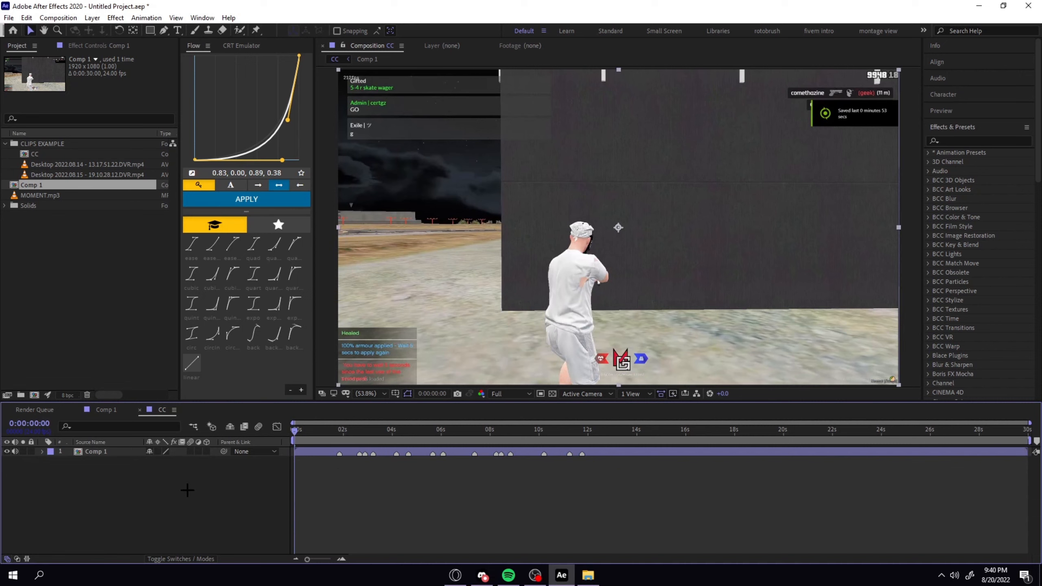
Add an adjustment layer above Comp 1 in CC and apply FilmConvert Nitrate to it.
key("ctrl+alt+y")
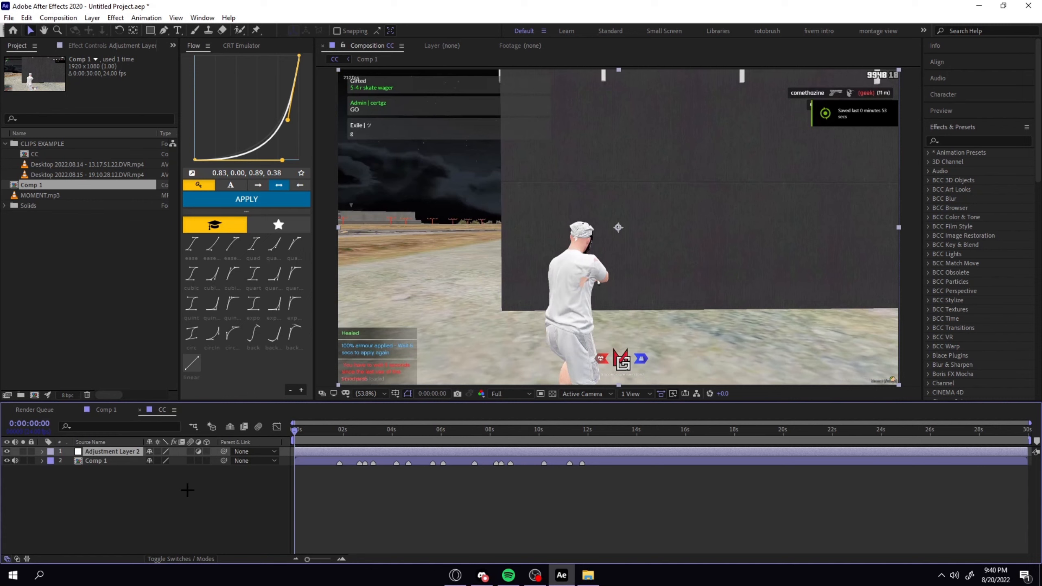
key("ctrl+space")
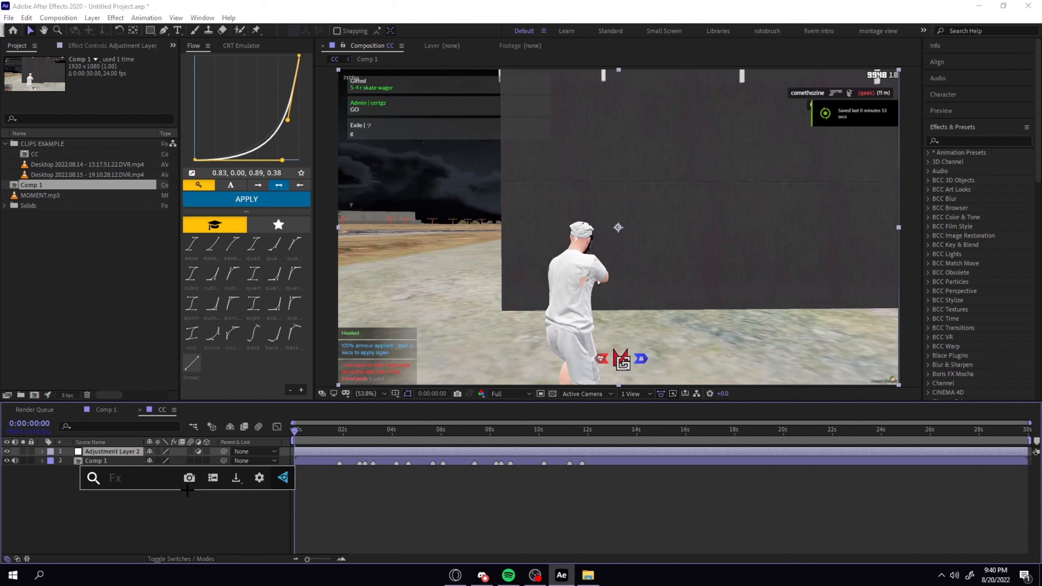
type("film")
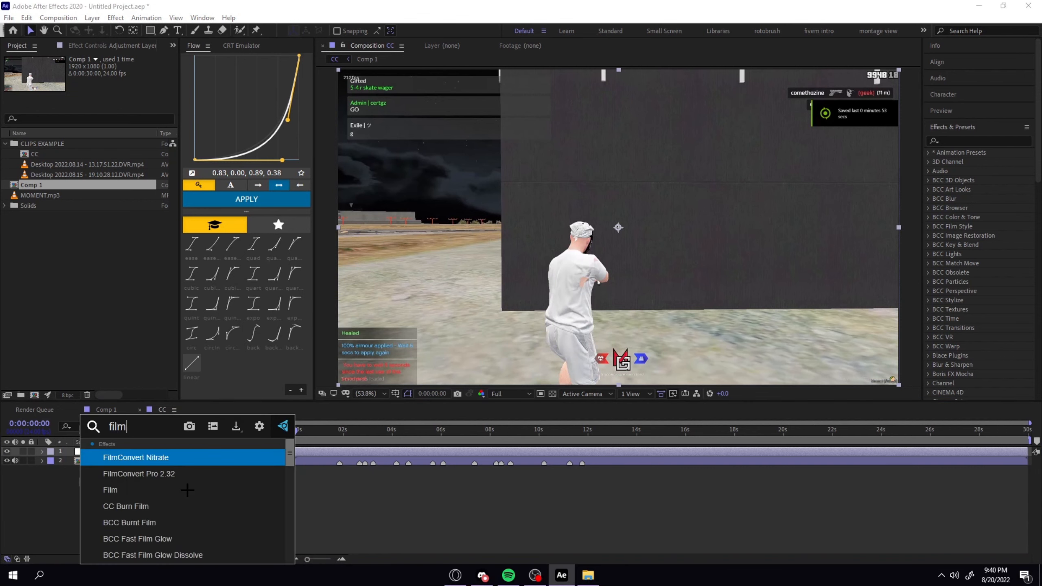
left_click(179, 463)
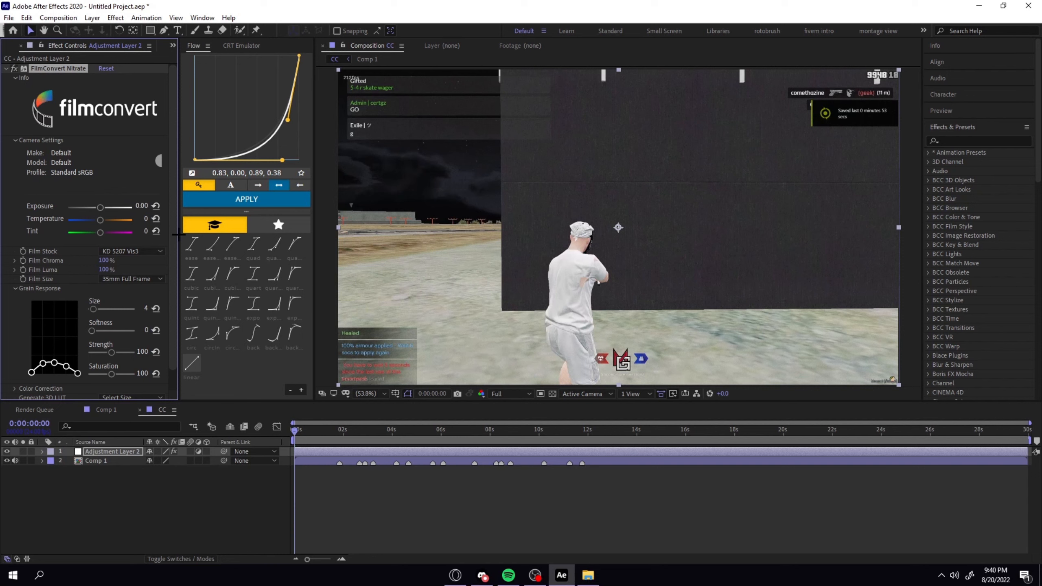
left_click_drag(177, 235, 196, 234)
Try the FilmConvert film stocks KD 5213 Vis3, FJ 8543 VD, FJ 8563 RL and FJ SuperX 400.
left_click(143, 249)
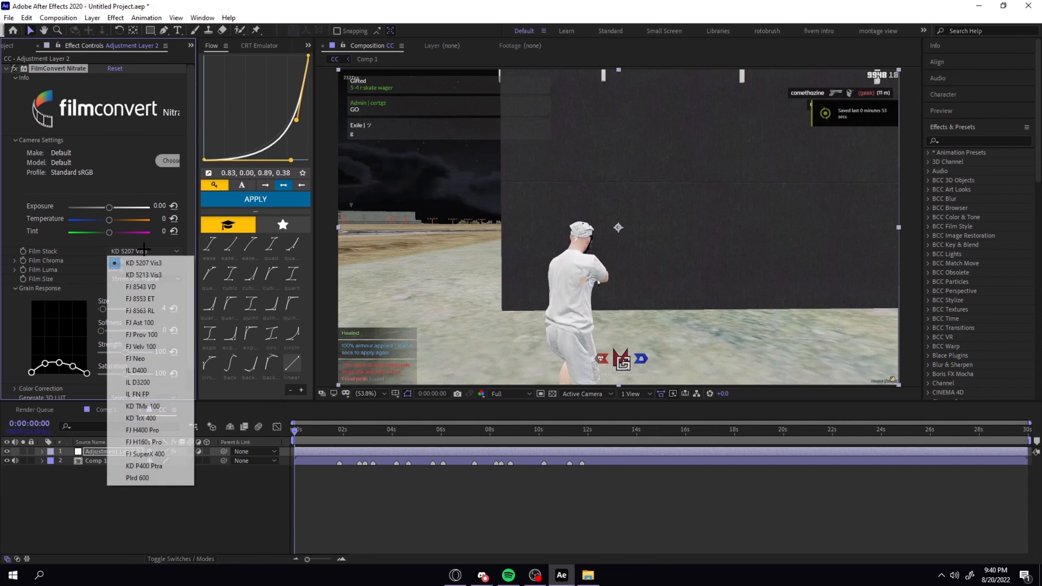
left_click(143, 274)
left_click(156, 251)
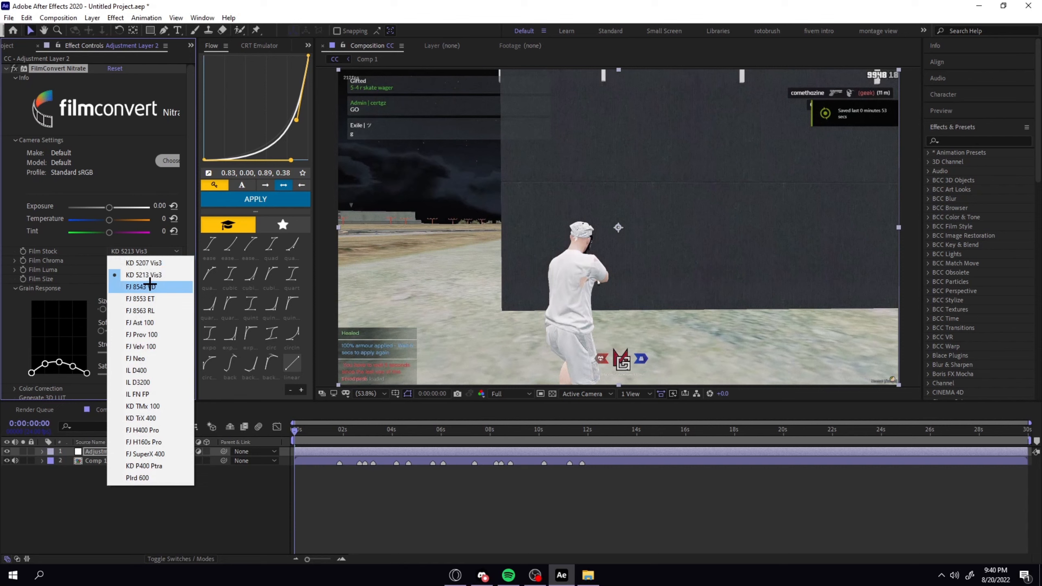
left_click(149, 285)
left_click(153, 252)
left_click(151, 290)
left_click(154, 253)
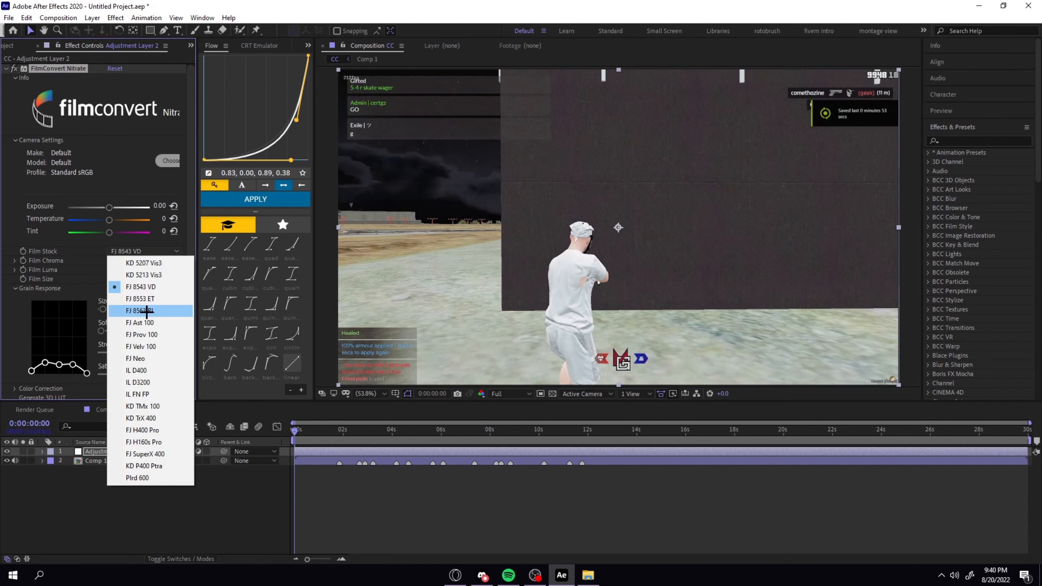
left_click(146, 311)
left_click(146, 251)
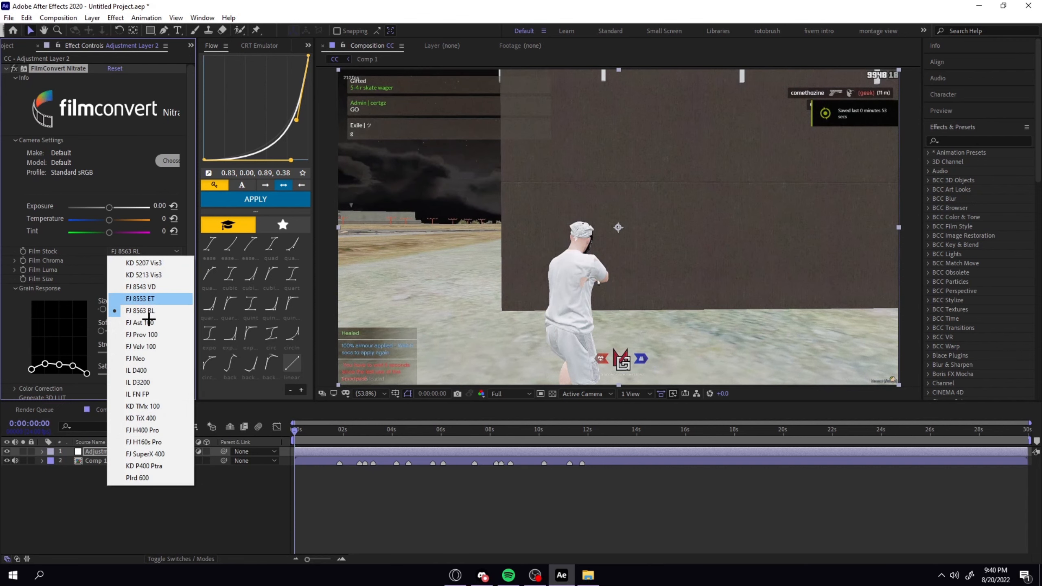
left_click(142, 454)
Set the FilmConvert Nitrate film stock to KD P400 Ptra.
left_click(158, 252)
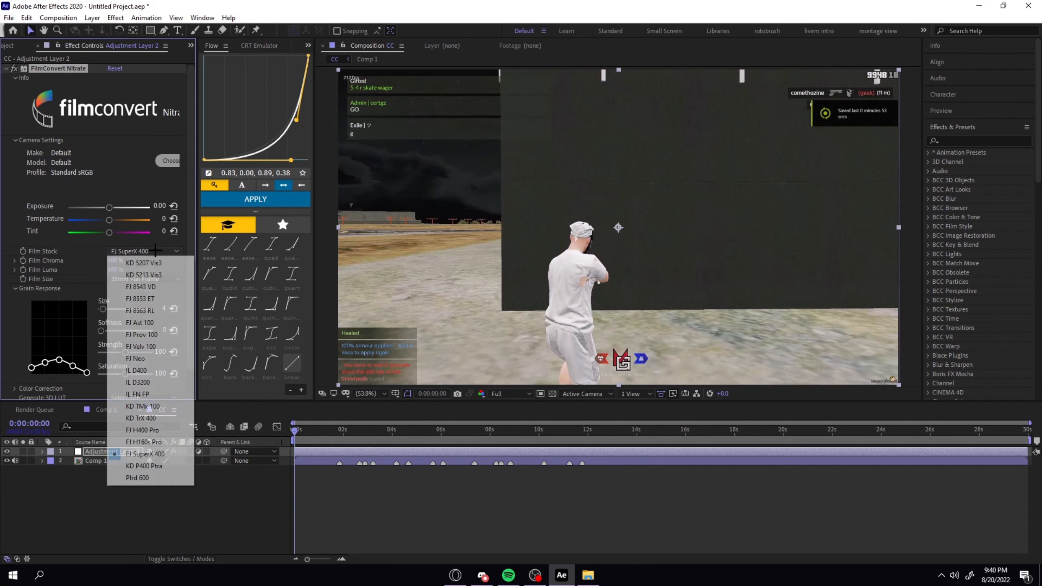
left_click(158, 466)
left_click(146, 252)
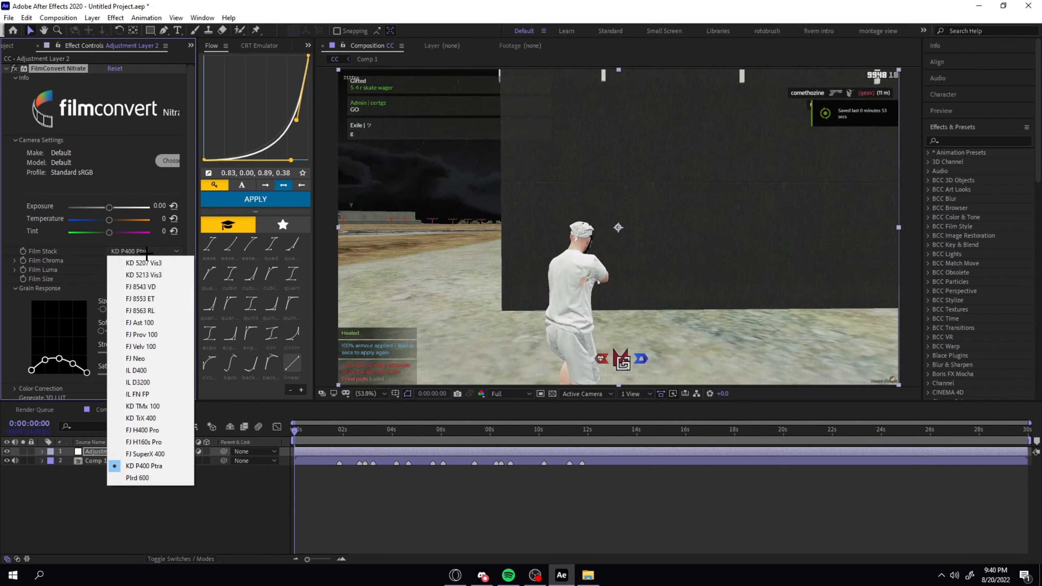
left_click(147, 248)
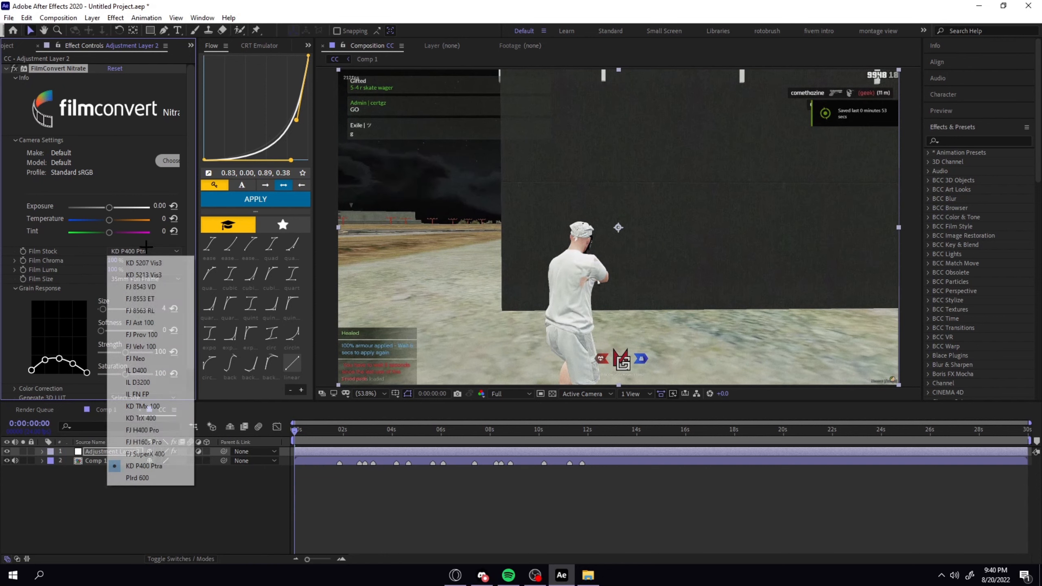
left_click(80, 249)
Set the FilmConvert Nitrate exposure to 0.09, temperature to -24 and tint to -16.
left_click_drag(109, 206, 106, 220)
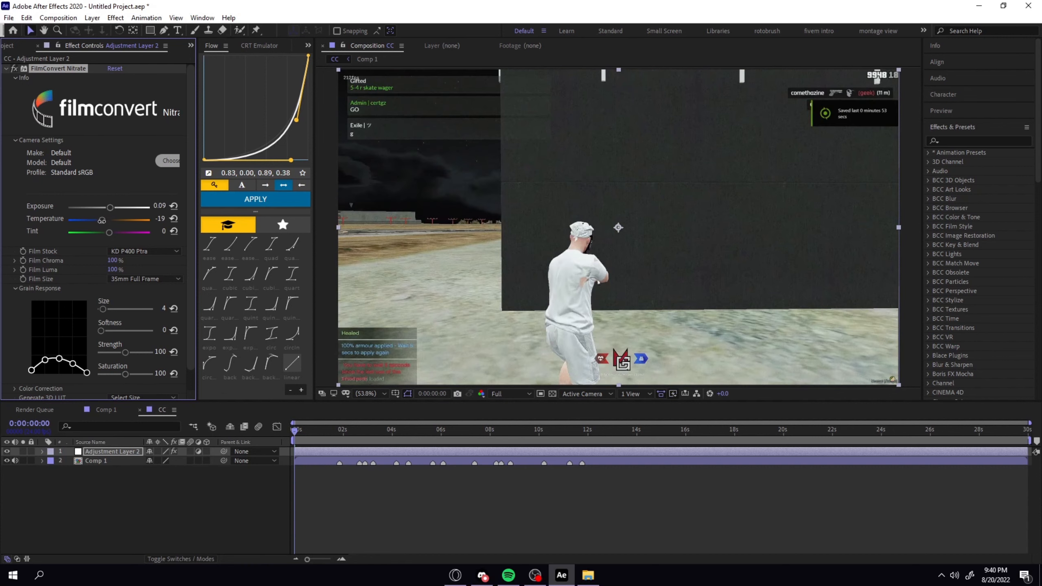
left_click_drag(101, 221, 103, 226)
scroll(75, 246, "down", 1)
left_click(139, 258)
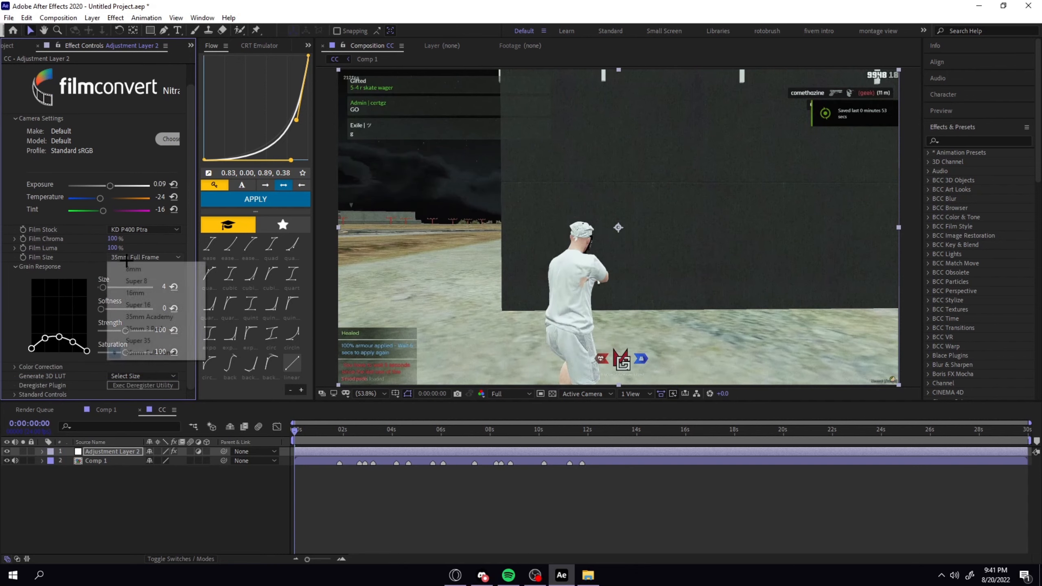
left_click(84, 255)
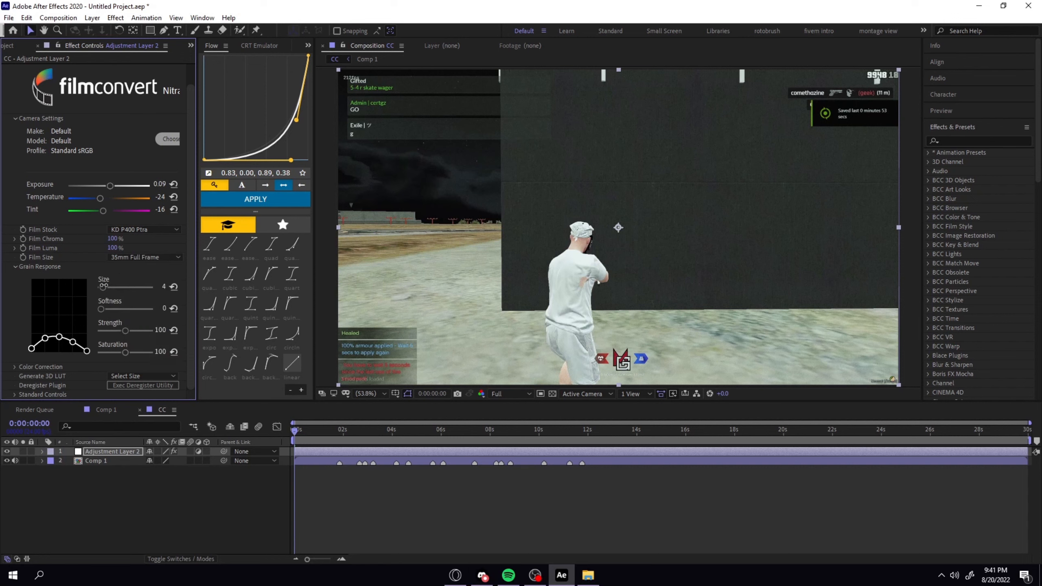
Shift the shadows colour wheel in FilmConvert Nitrate's colour correction slightly towards blue.
left_click(13, 367)
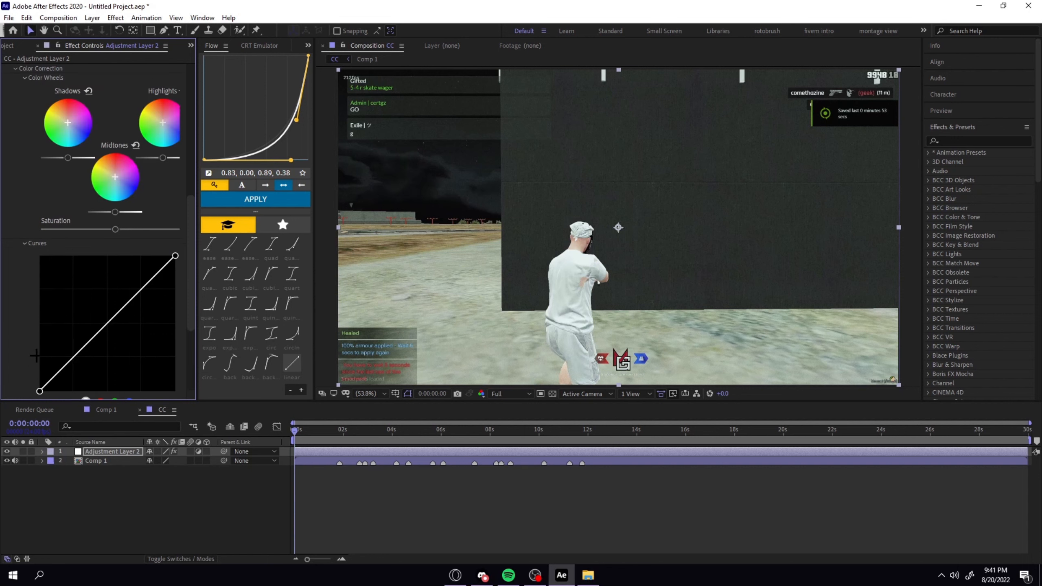
scroll(20, 307, "up", 2)
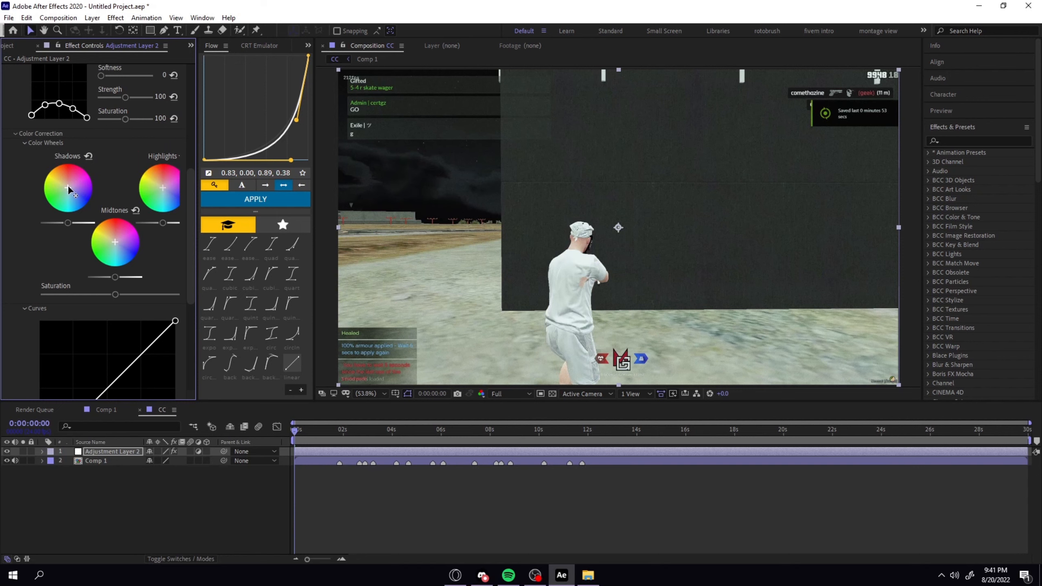
left_click_drag(68, 187, 68, 187)
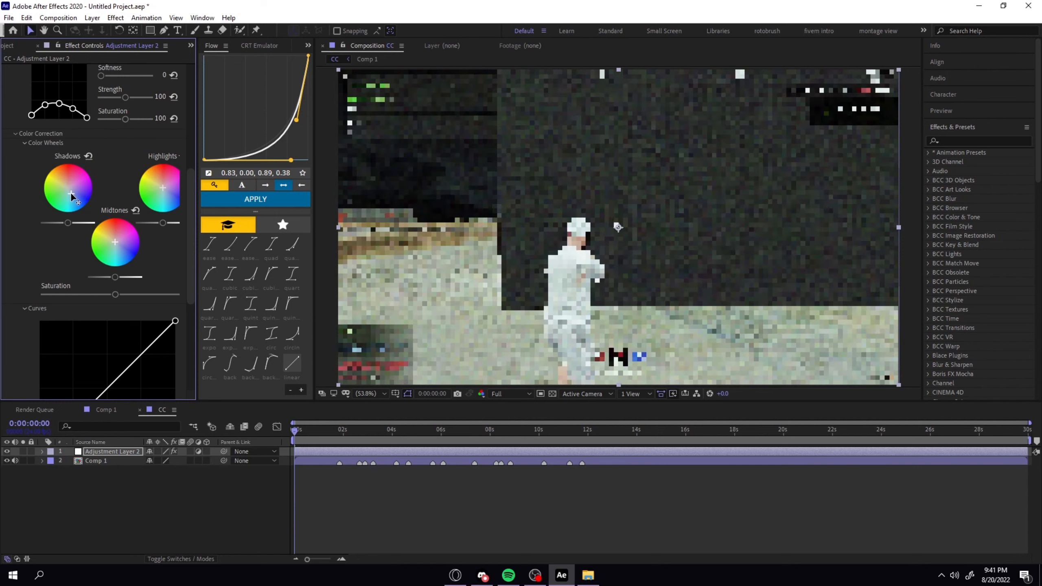
mouse_move(70, 195)
left_mouse_down()
mouse_move(80, 208)
mouse_move(76, 198)
left_mouse_up()
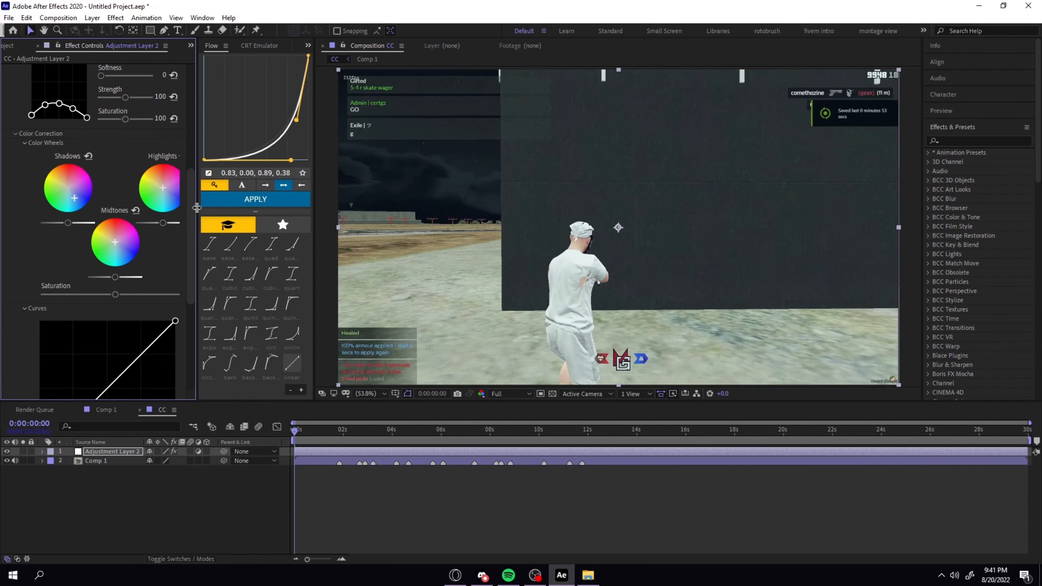
Shift the highlights and midtones colour wheels in FilmConvert Nitrate slightly towards blue.
left_click_drag(198, 207, 165, 152)
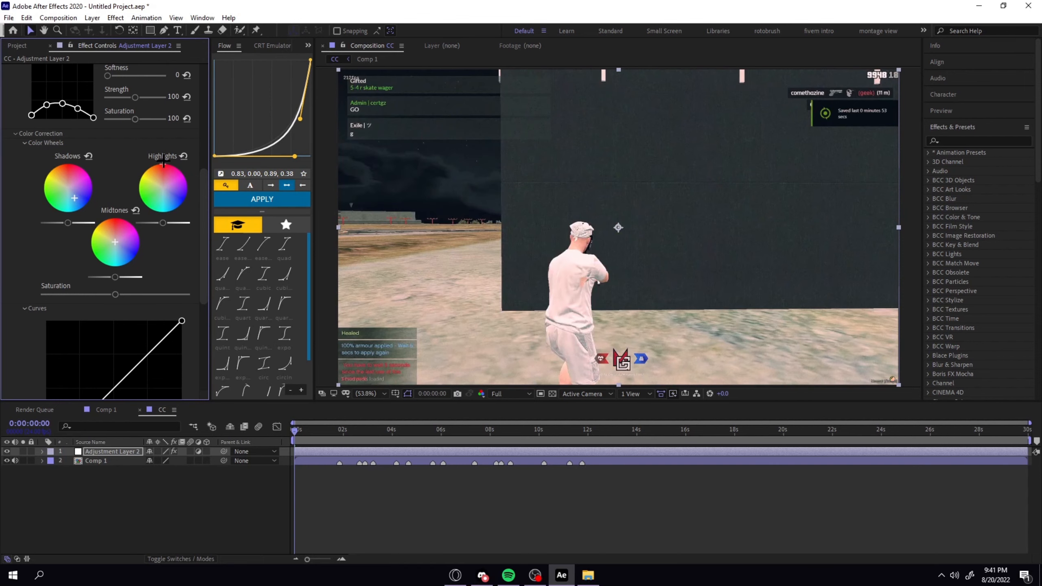
left_click_drag(166, 168, 201, 230)
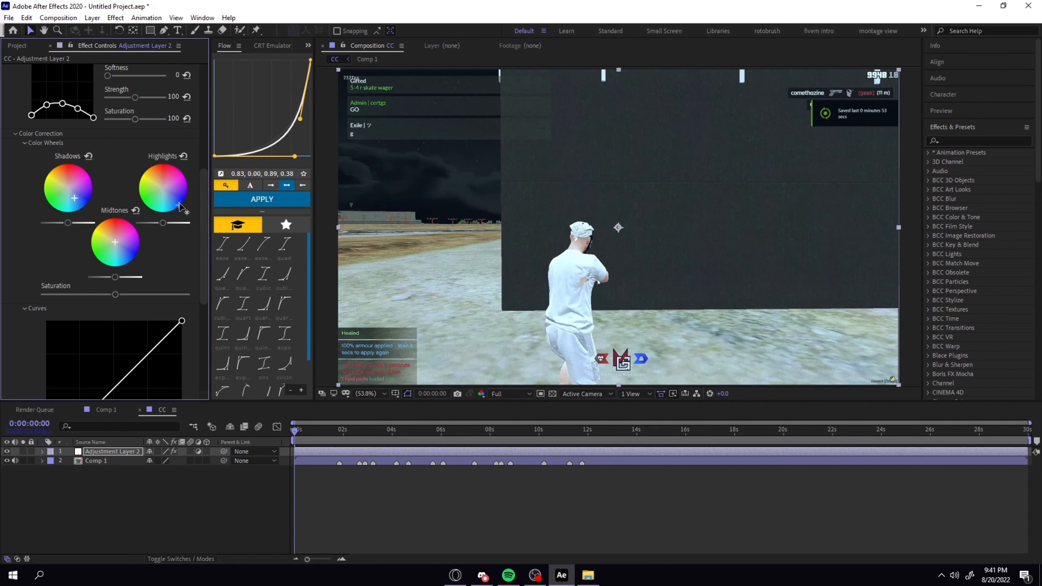
mouse_move(178, 203)
left_mouse_down()
mouse_move(166, 191)
mouse_move(178, 204)
left_mouse_up()
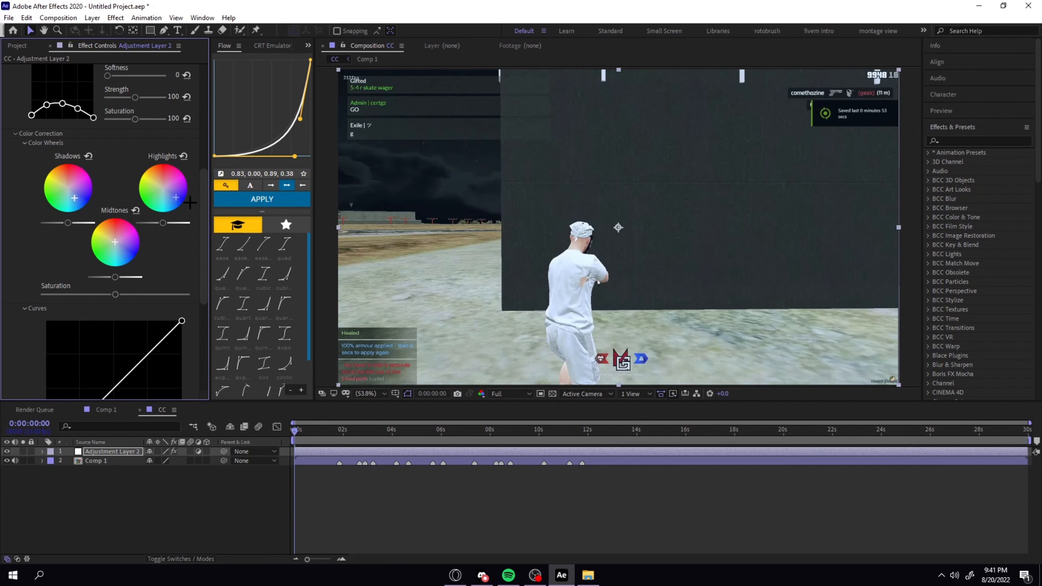
mouse_move(117, 246)
left_mouse_down()
mouse_move(123, 271)
mouse_move(91, 194)
mouse_move(197, 202)
mouse_move(84, 297)
mouse_move(147, 281)
mouse_move(118, 248)
mouse_move(116, 258)
mouse_move(124, 253)
left_mouse_up()
Try raising and lowering the saturation in FilmConvert Nitrate's colour correction.
scroll(118, 252, "down", 4)
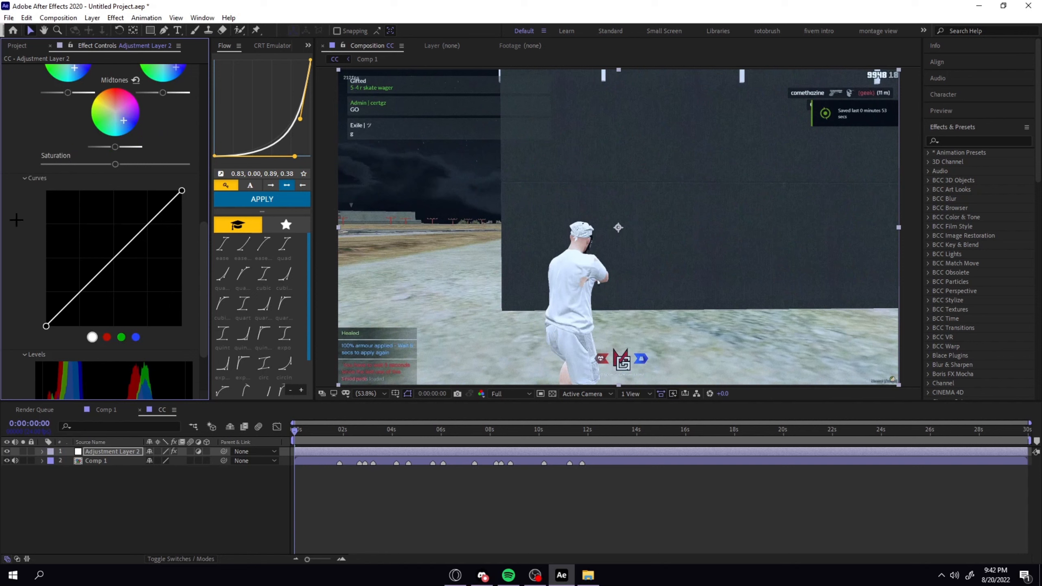
scroll(16, 227, "up", 1)
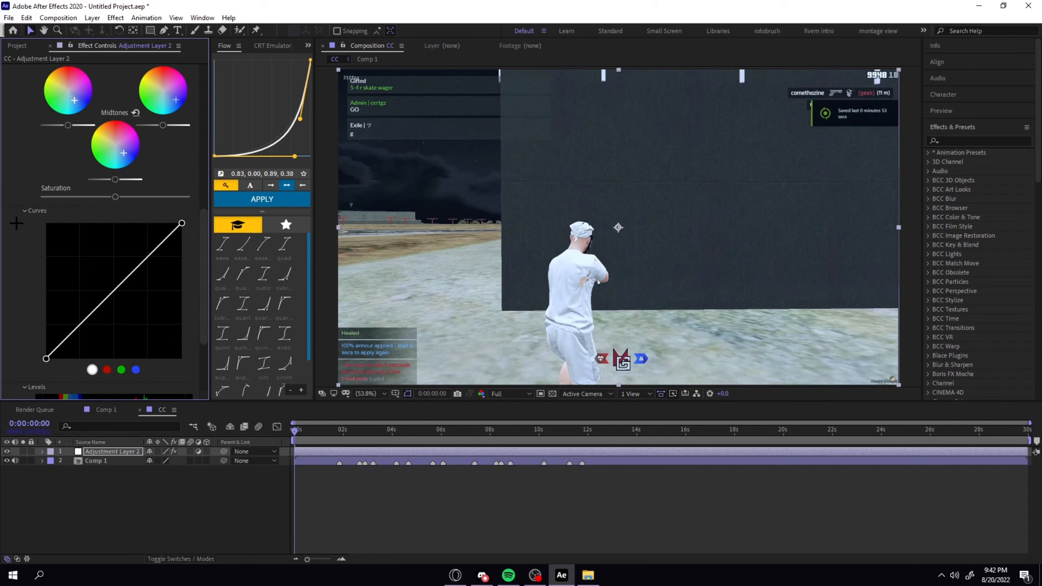
scroll(16, 224, "up", 2)
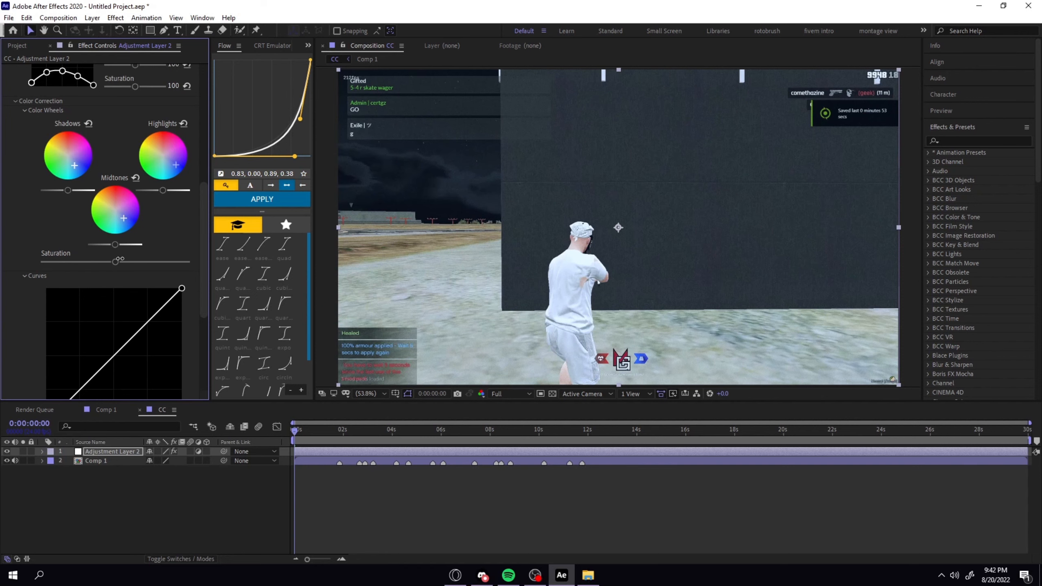
left_click_drag(115, 261, 187, 261)
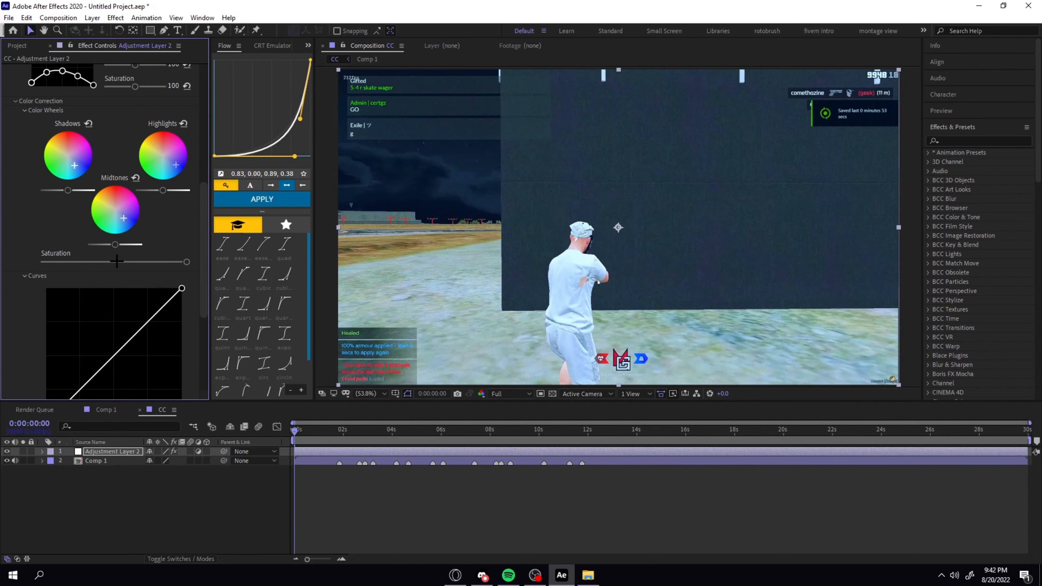
left_click_drag(118, 262, 44, 262)
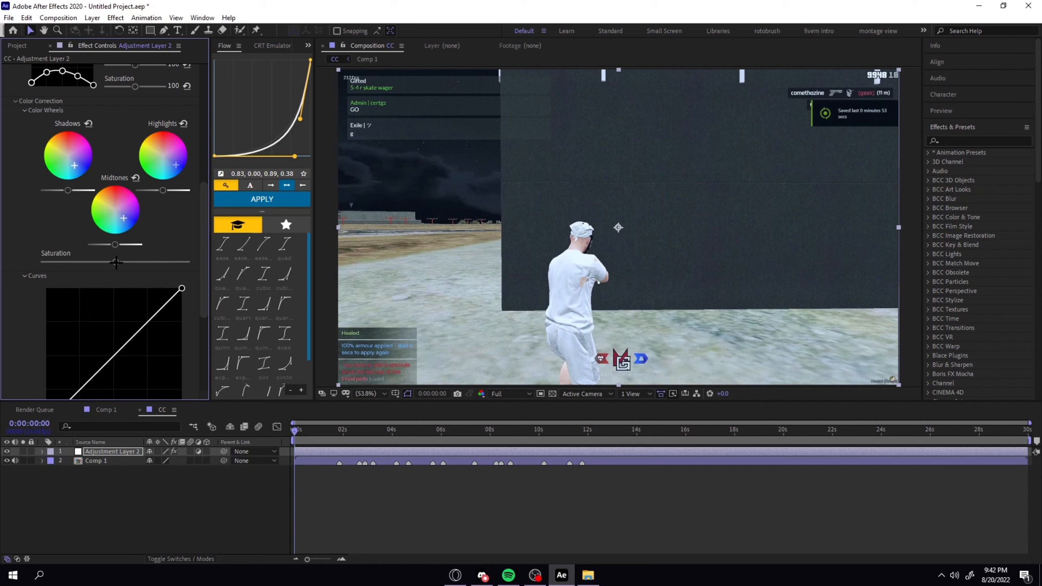
Collapse the FilmConvert Nitrate settings and apply S_Flicker to the adjustment layer.
scroll(79, 250, "up", 10)
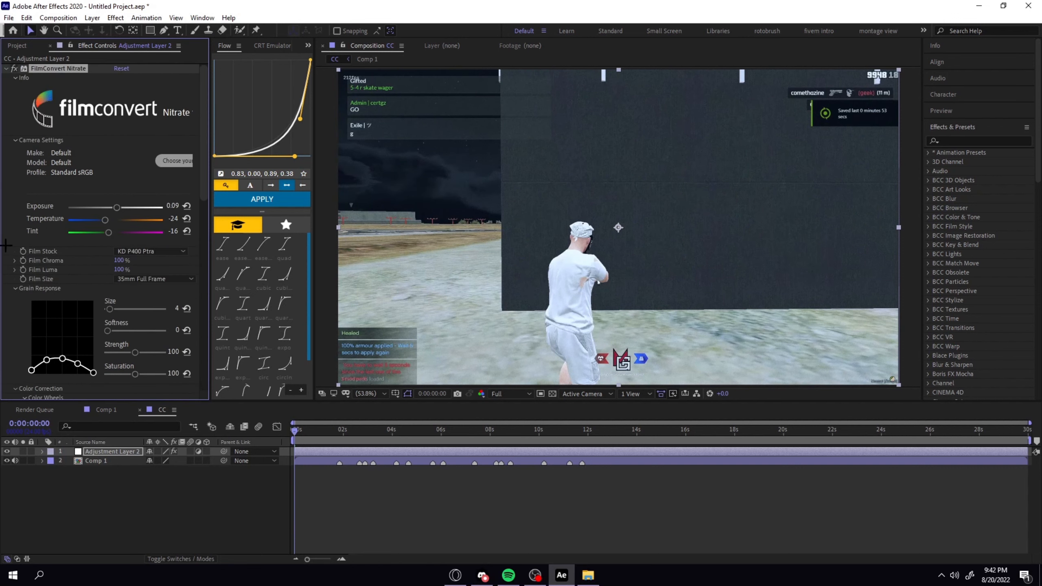
left_click(6, 68)
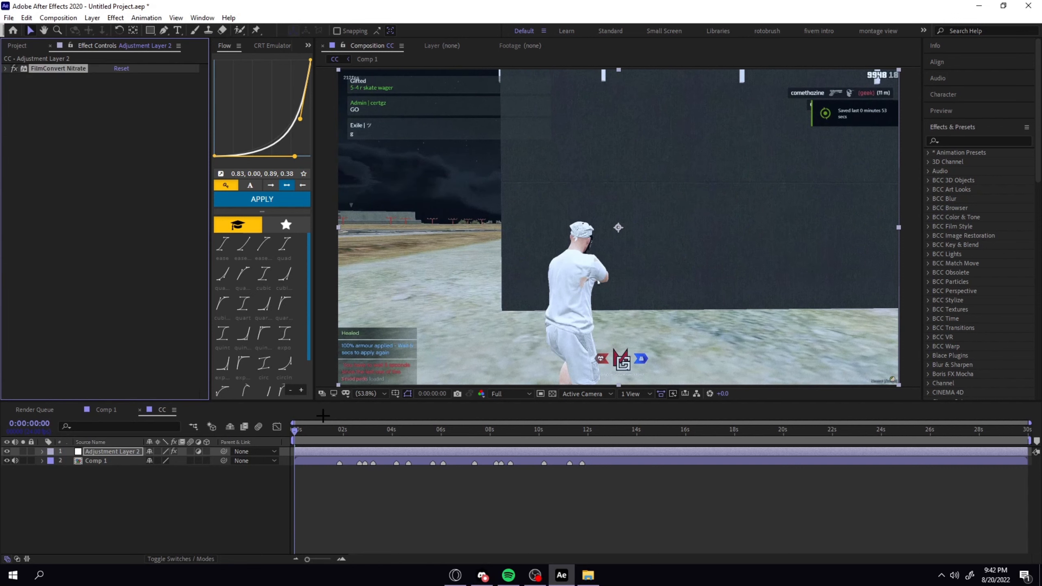
key("ctrl+space")
type("s")
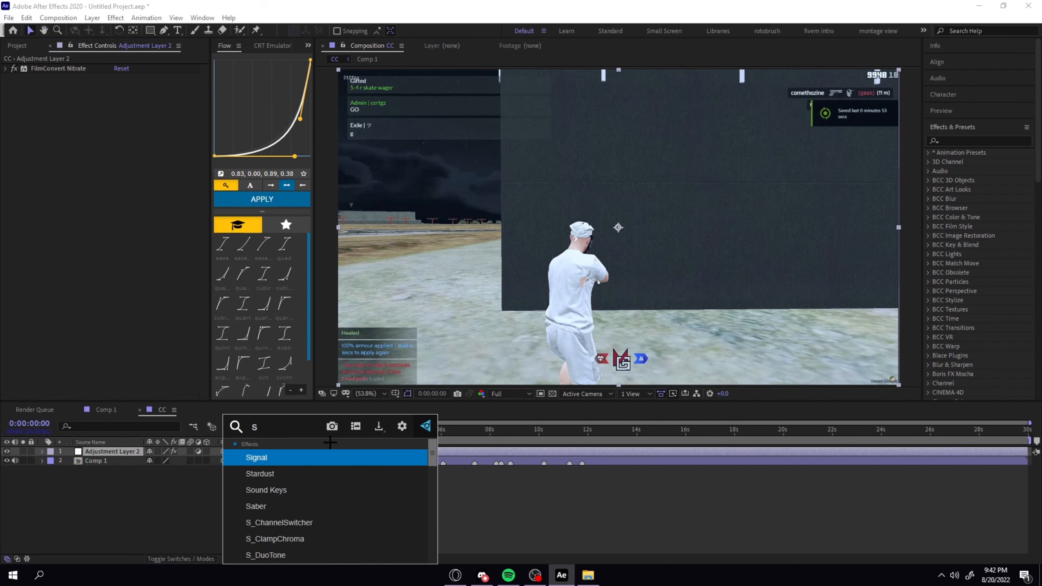
type("_flicker")
key("Return")
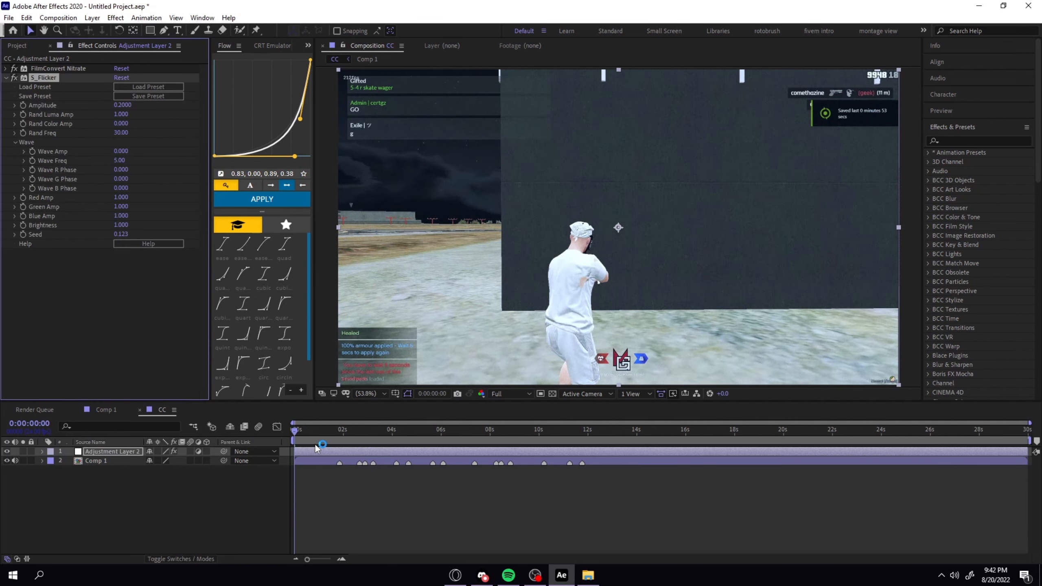
Apply S_Glow to the adjustment layer with a brightness of 0.5 and a threshold of 0.75.
key("ctrl+space")
type("s_glo")
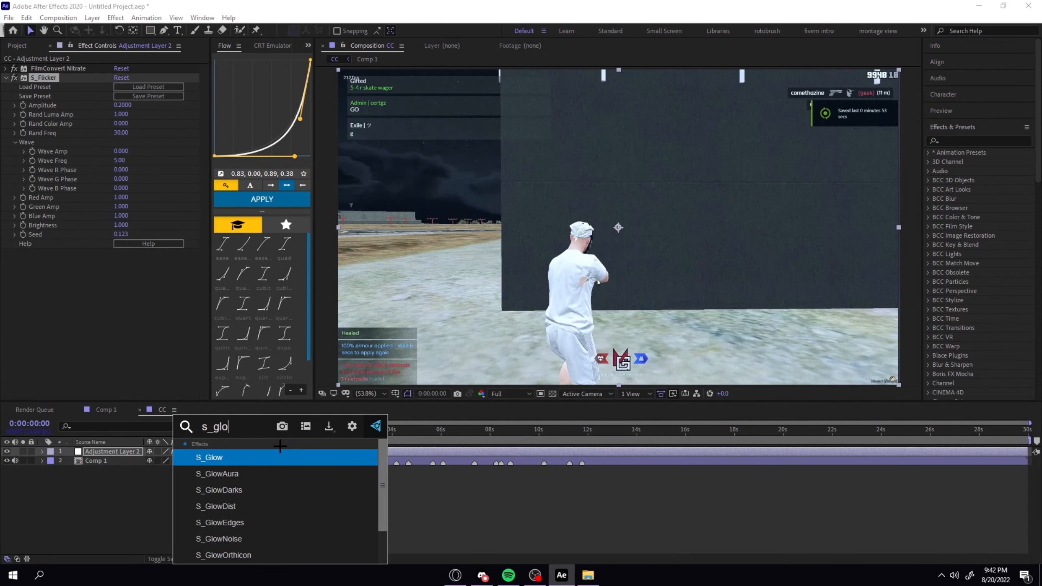
key("Return")
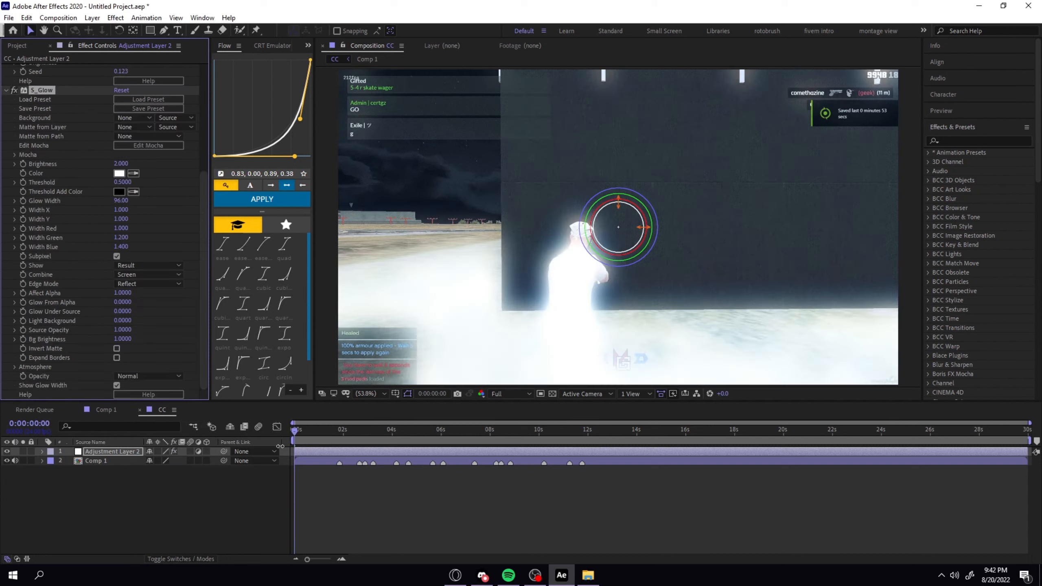
left_click(118, 163)
type("0.5")
key("Return")
left_click(121, 182)
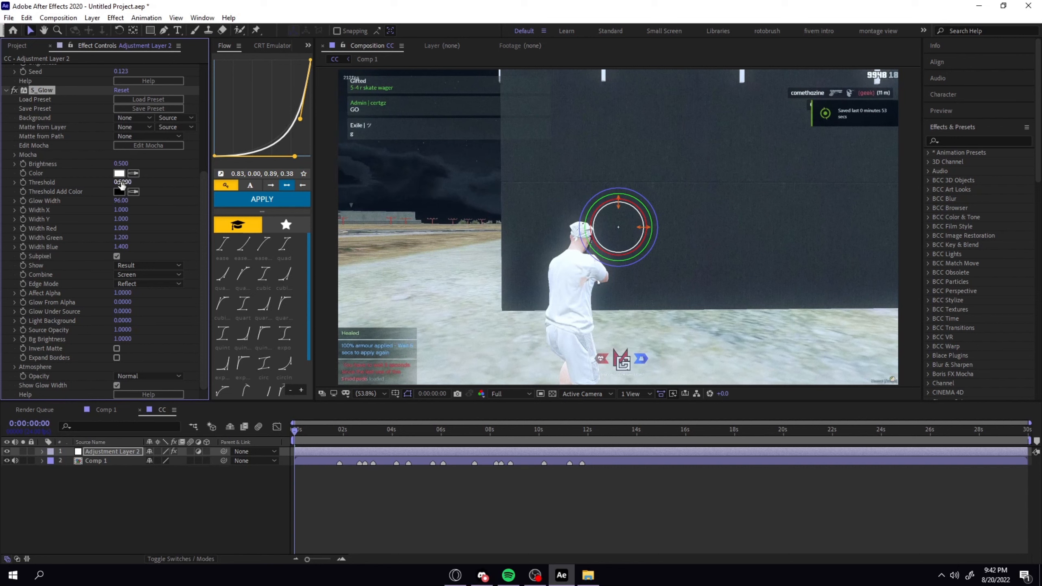
type("0.75")
key("Return")
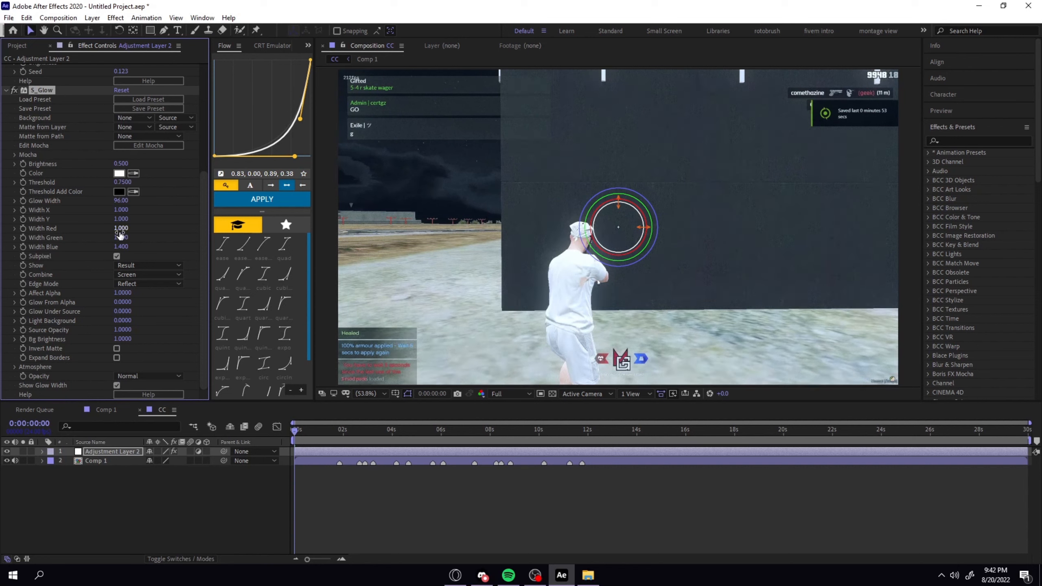
Apply S_Glint to the adjustment layer and set its brightness to 0.1.
left_click(320, 452)
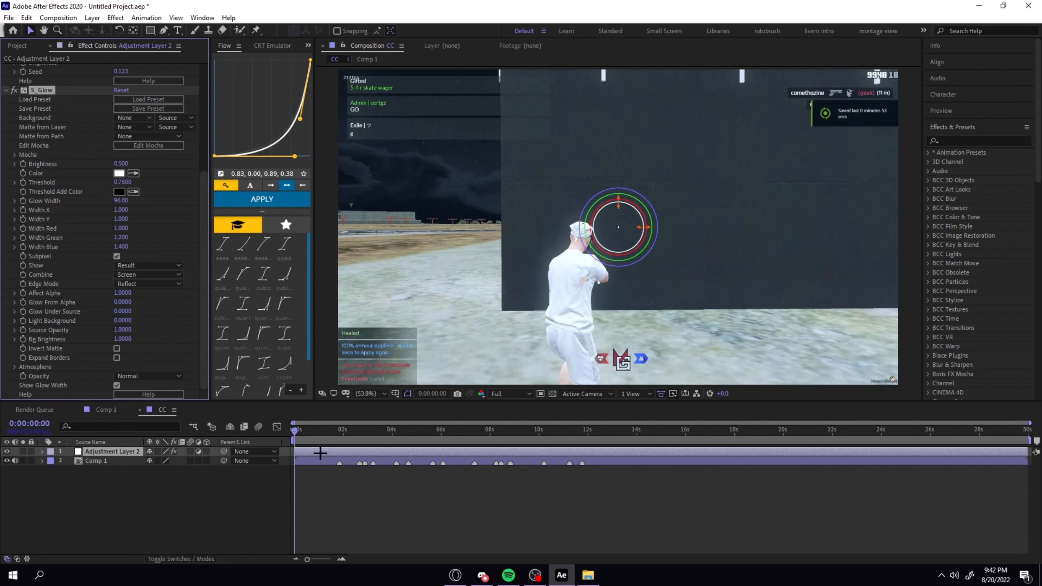
key("ctrl+space")
type("s")
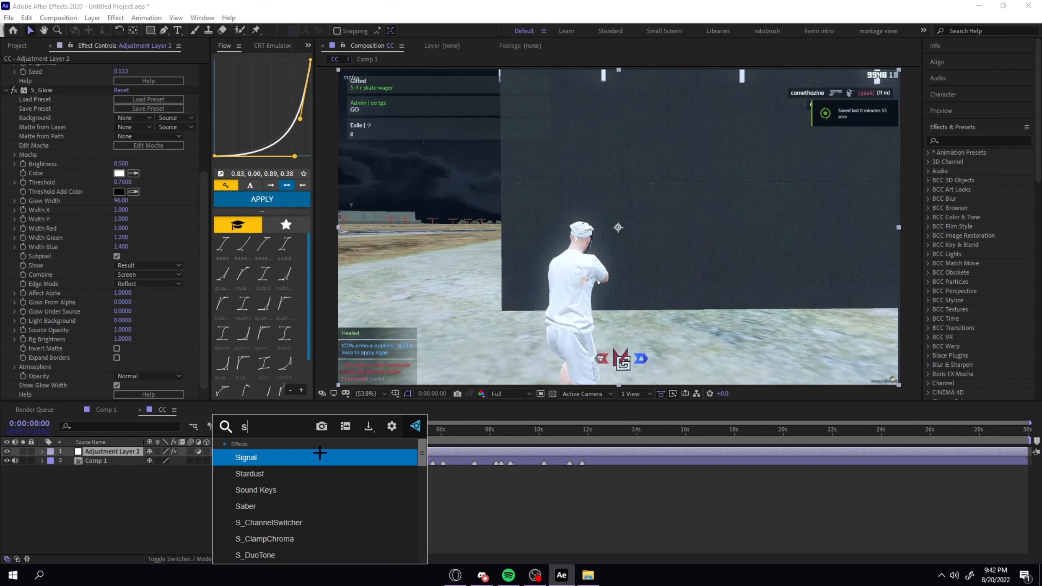
type("_glin")
key("Return")
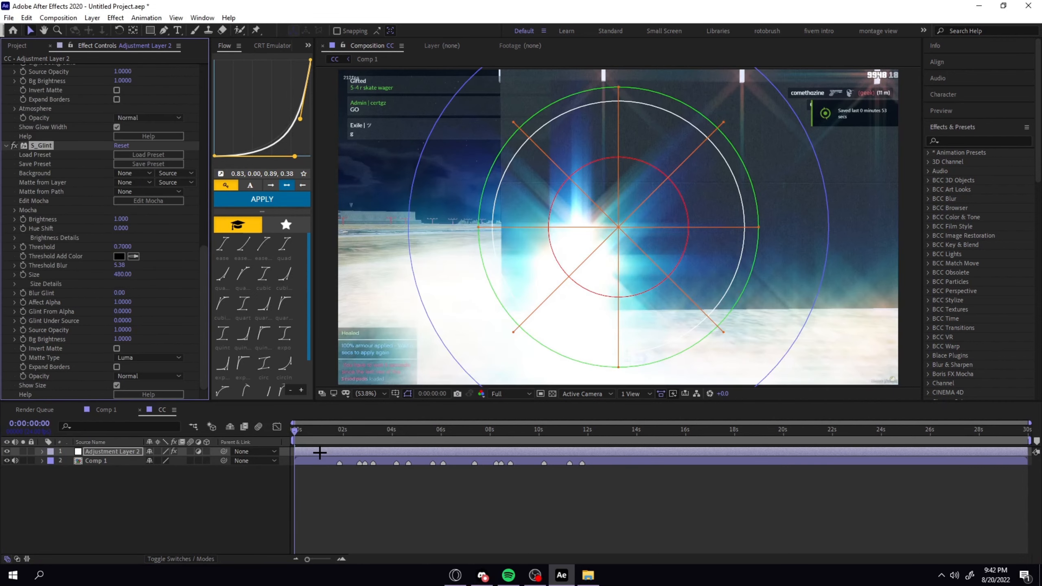
left_click(121, 218)
type("0.1")
key("Return")
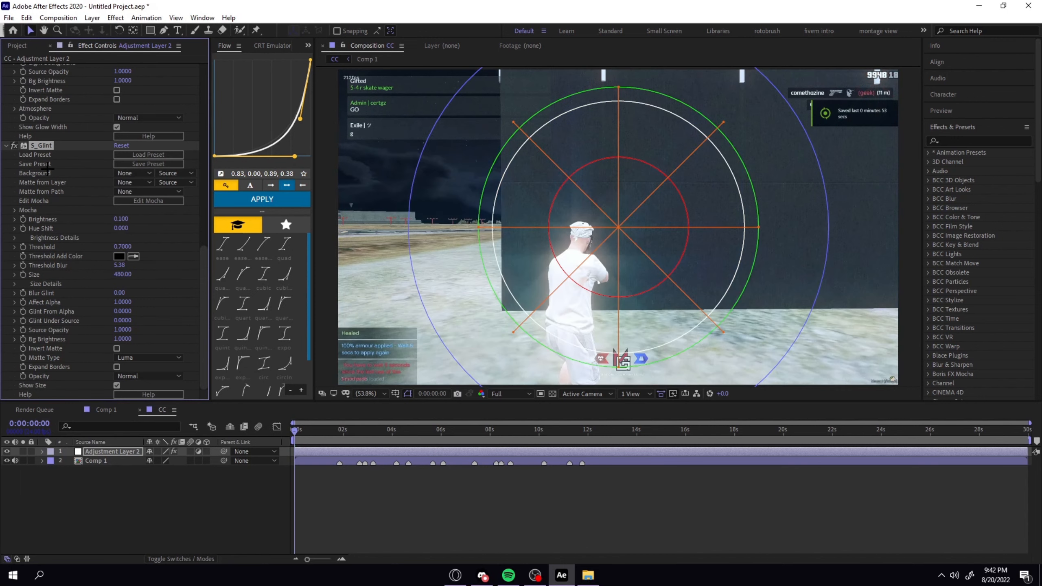
Set the S_Glint threshold to 0.85, compare the frame with and without the glint, and leave the effect disabled.
left_click(13, 146)
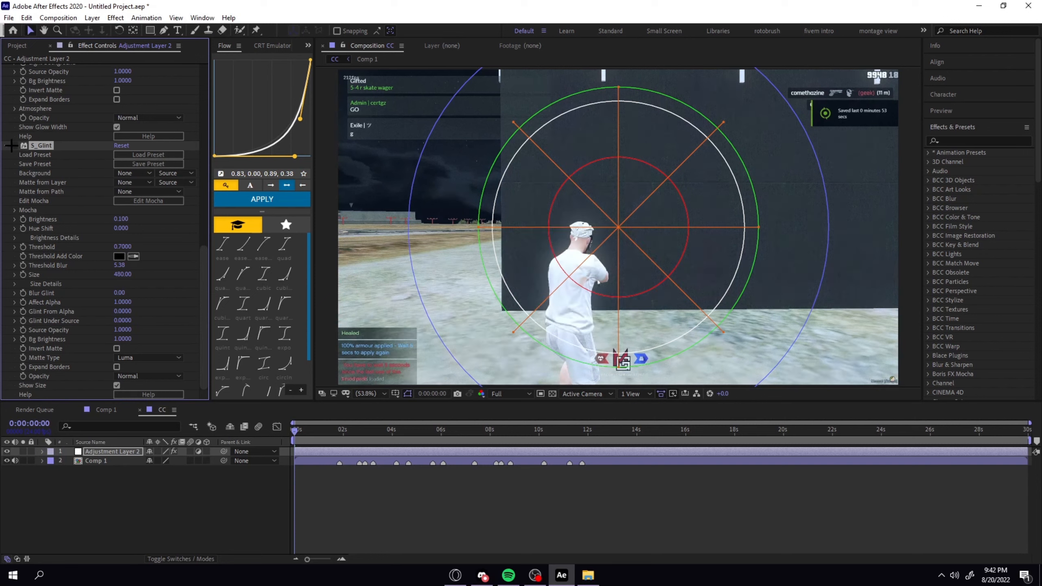
left_click(13, 145)
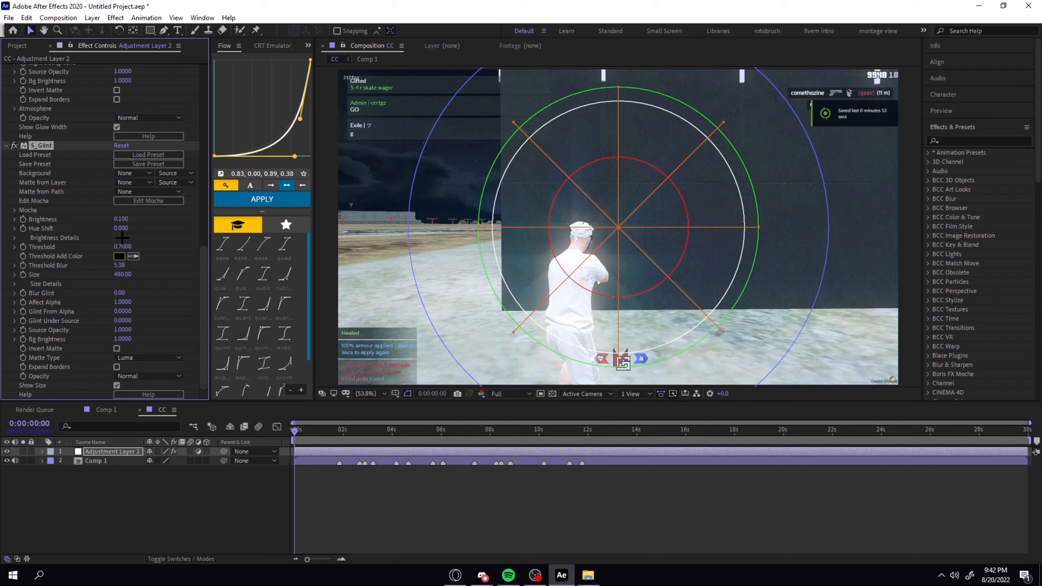
left_click(123, 246)
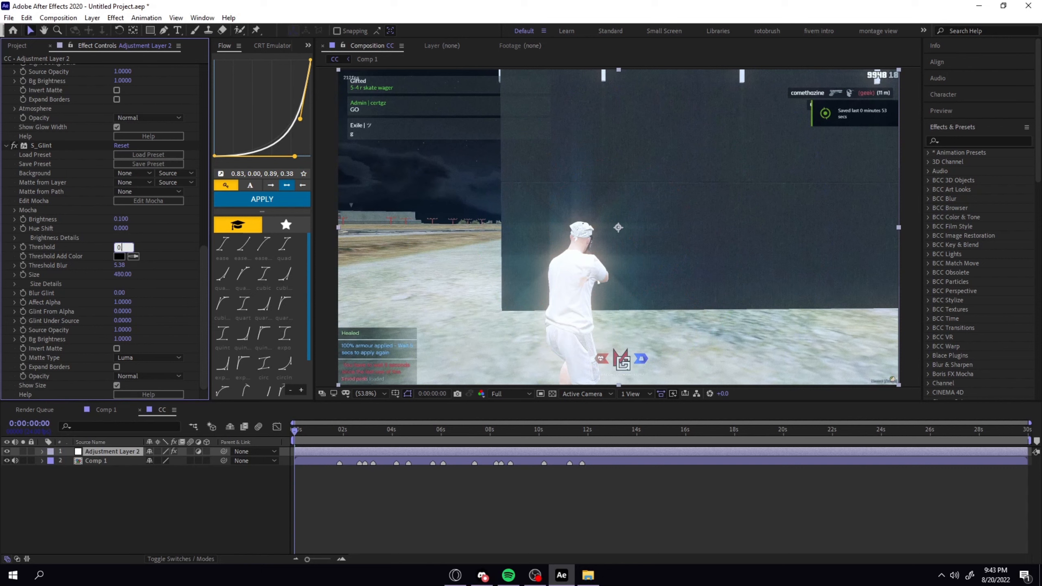
type("0.85")
key("Return")
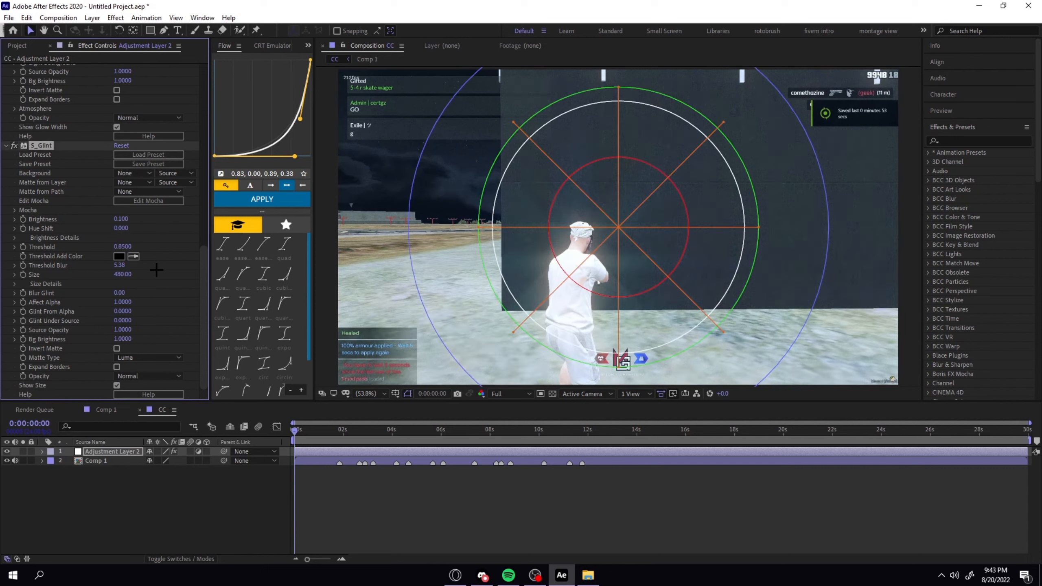
left_click(13, 145)
left_click(13, 145)
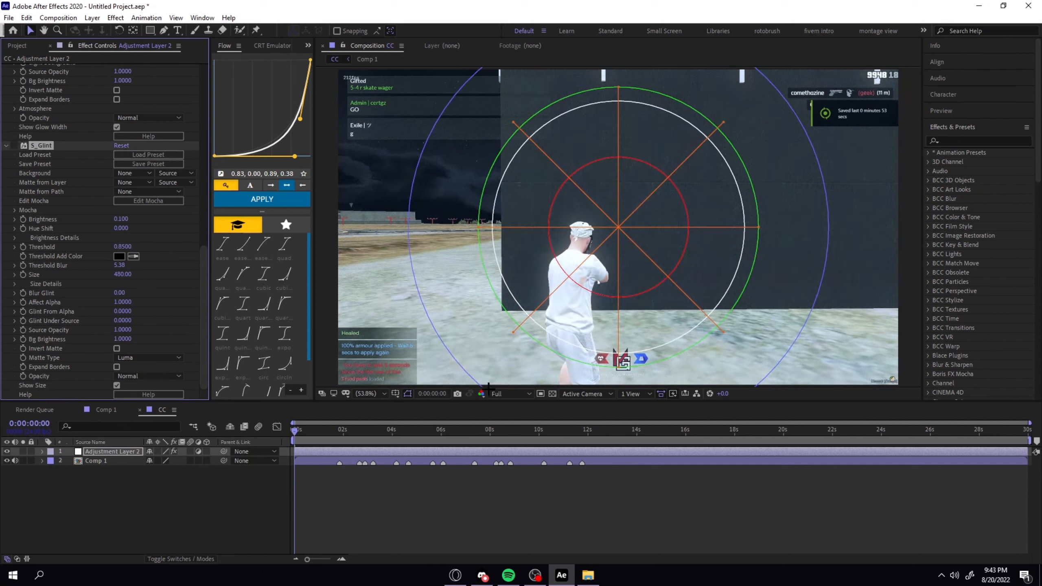
Check the grade at 0:00:09:11 in CC, and shift all layers in Comp 1 about one second later.
left_click_drag(328, 428, 526, 430)
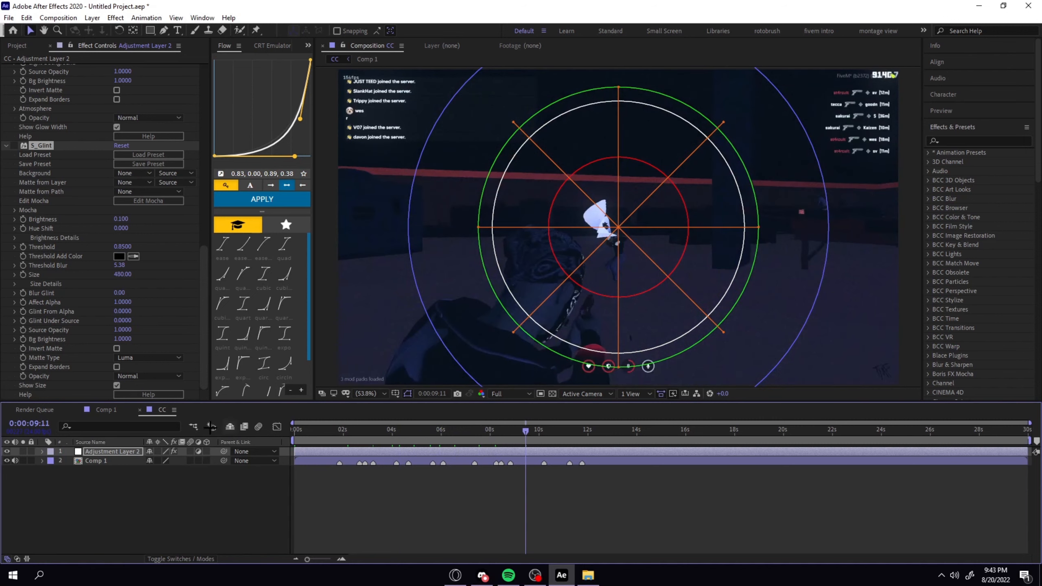
left_click(107, 410)
key("Home")
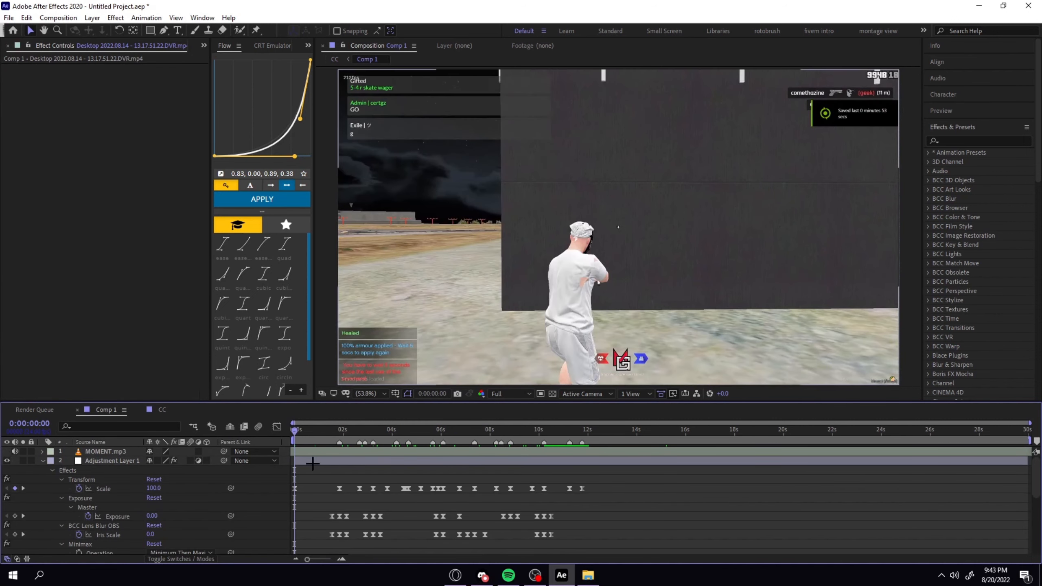
left_click(310, 451)
scroll(321, 481, "down", 10)
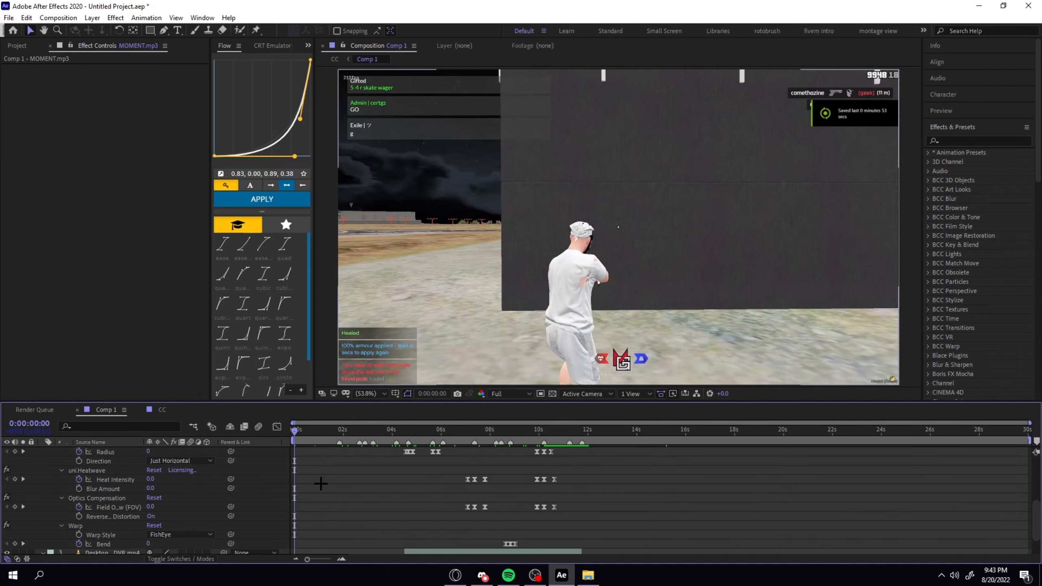
scroll(331, 517, "up", 10)
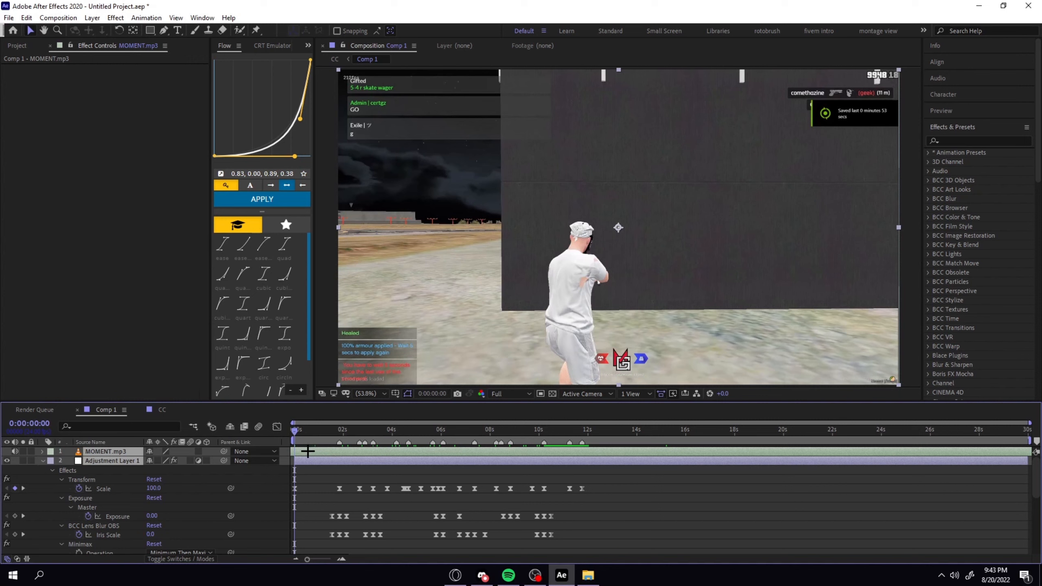
left_click_drag(310, 452, 331, 451)
scroll(303, 470, "down", 10)
Split the first gameplay clip in Comp 1 at 0:00:01:00 and delete the segment before it.
left_click(300, 532)
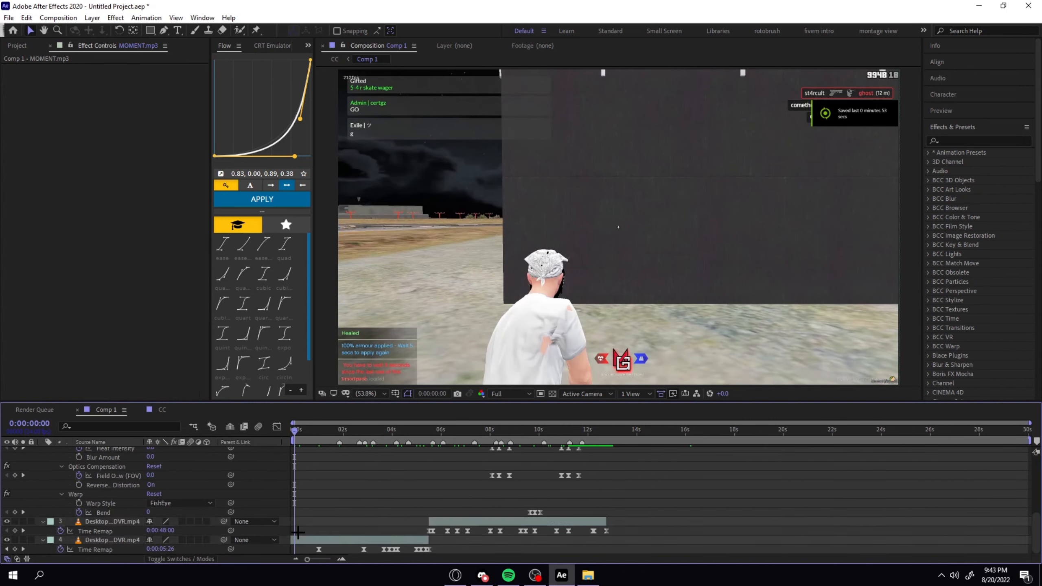
left_click(346, 539)
left_click(319, 429)
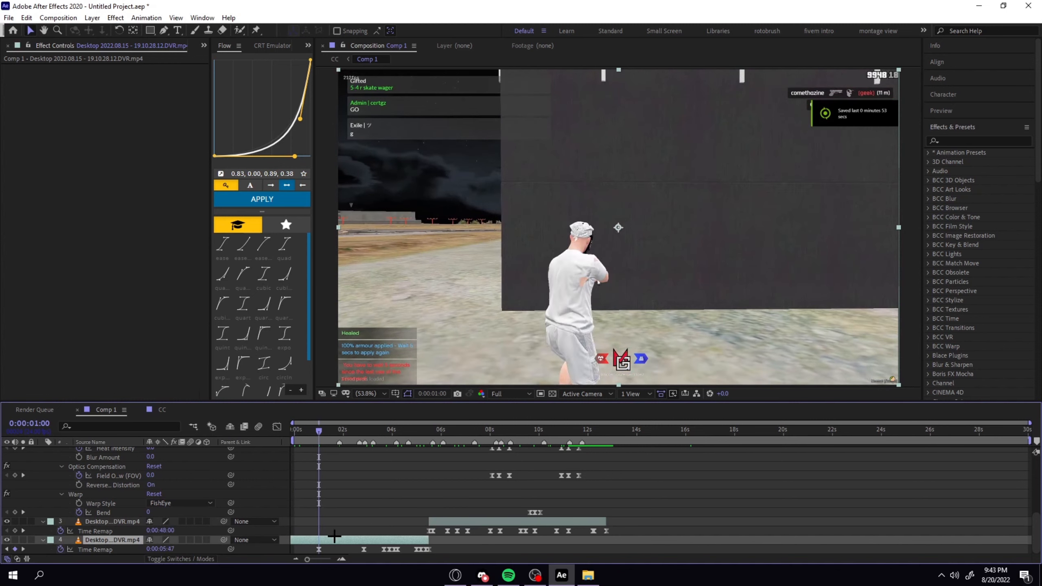
key("ctrl+shift+d")
left_click(305, 549)
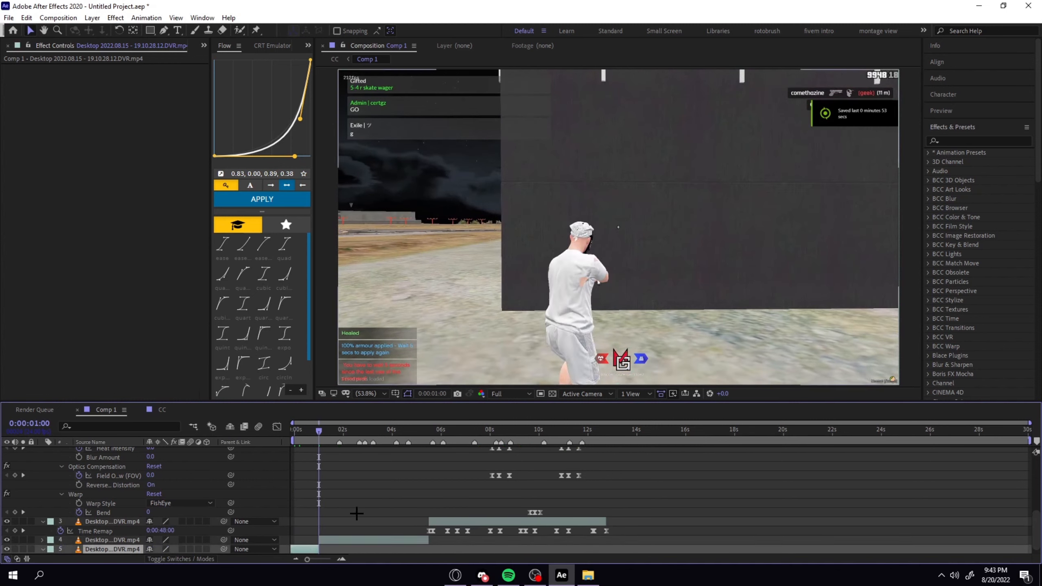
key("Delete")
scroll(370, 489, "up", 10)
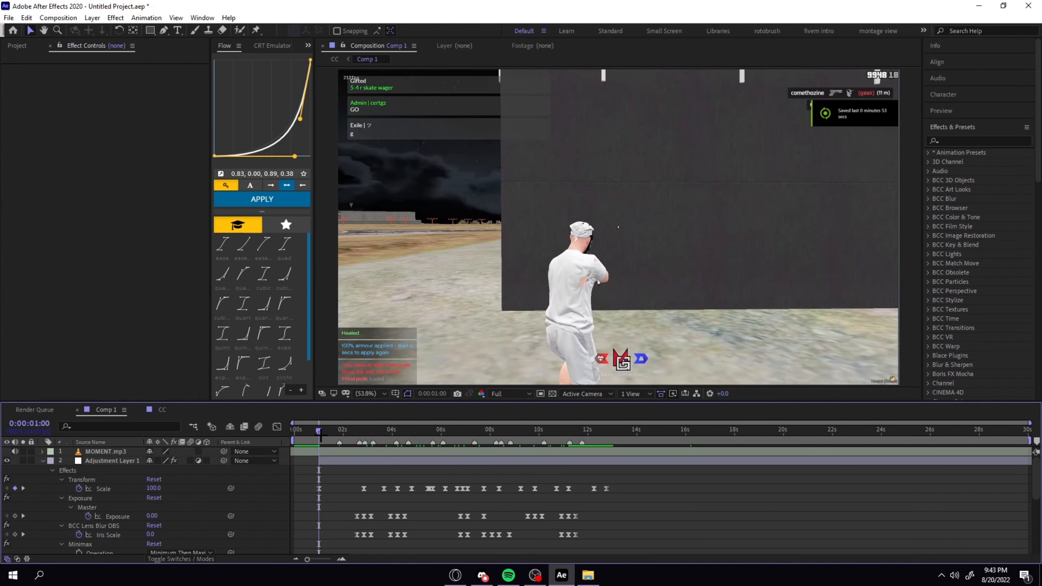
Play Comp 1 from the start to check how the opening gap and first clip line up with the music.
left_click(302, 429)
left_click_drag(302, 430, 283, 433)
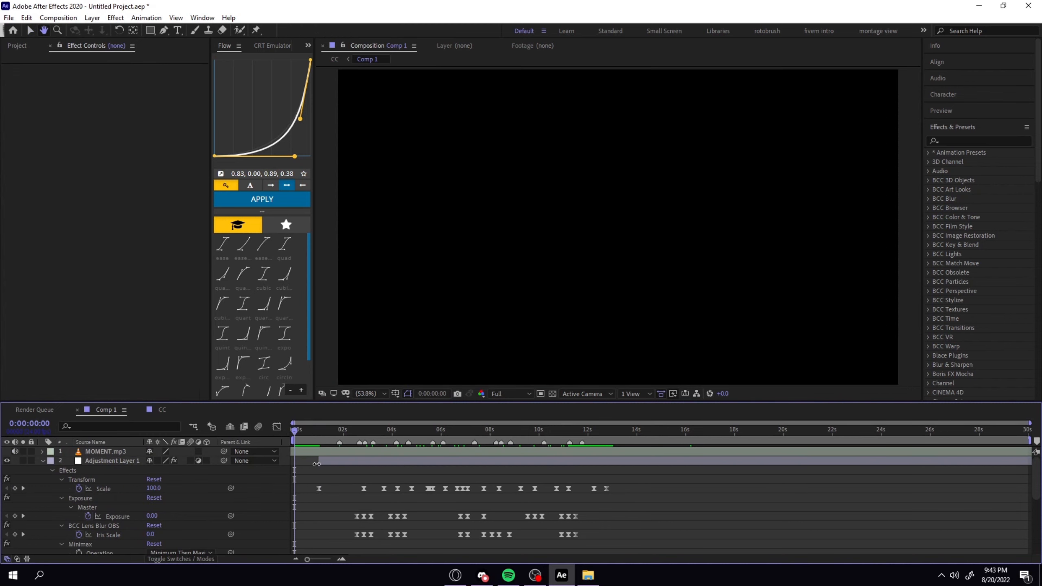
key("space")
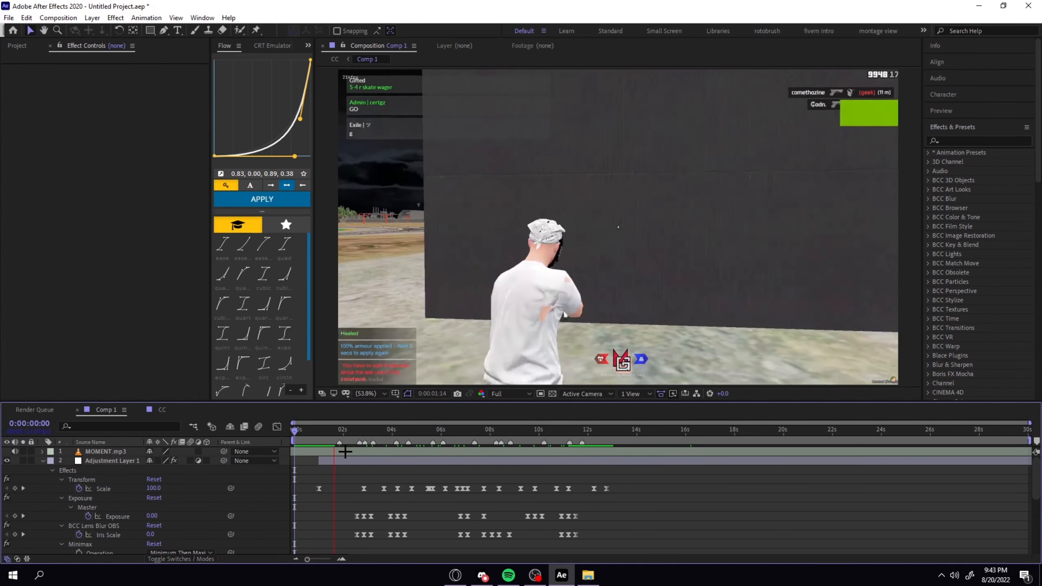
key("space")
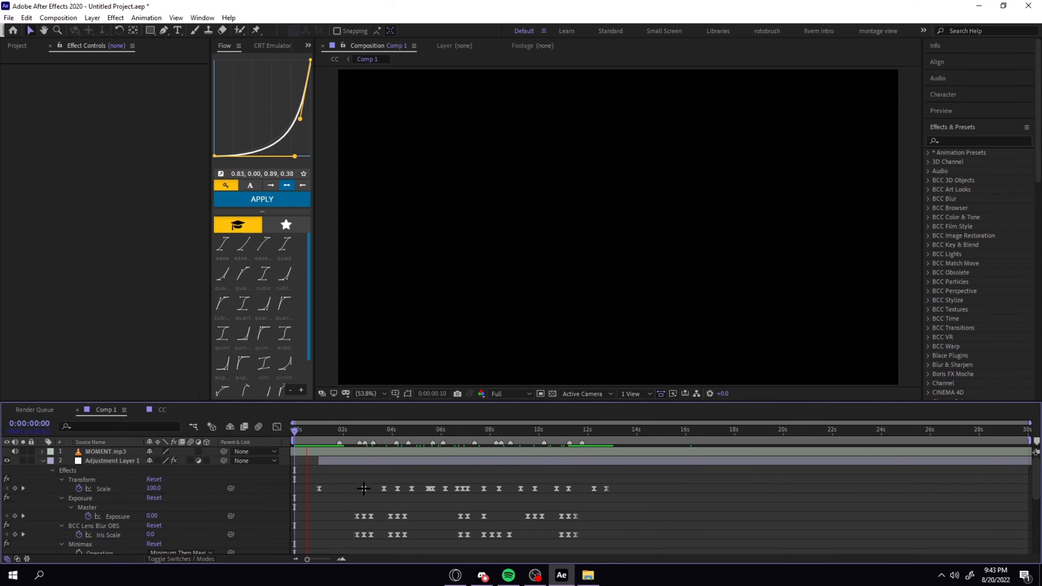
key("space")
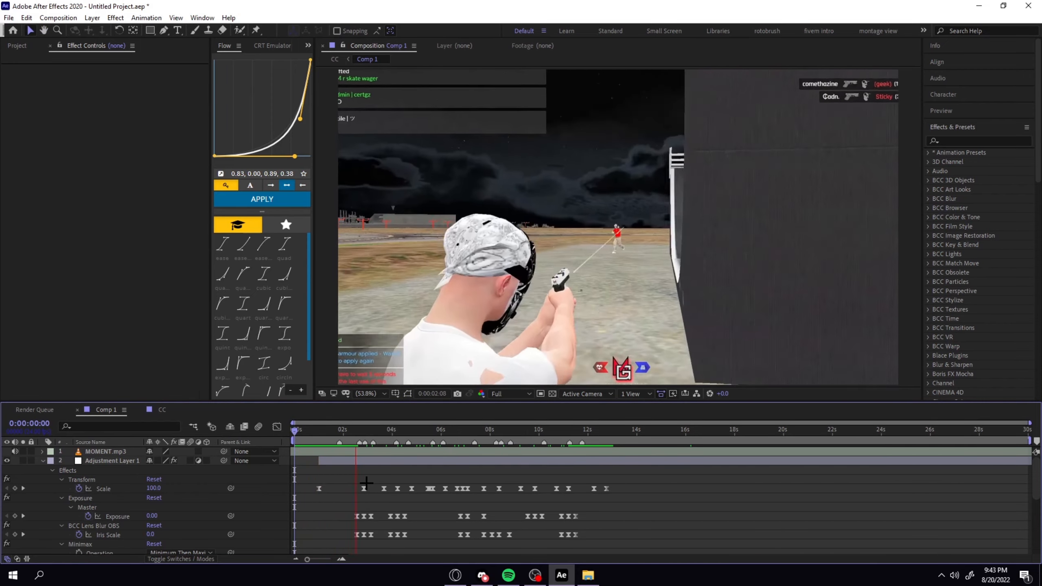
key("space")
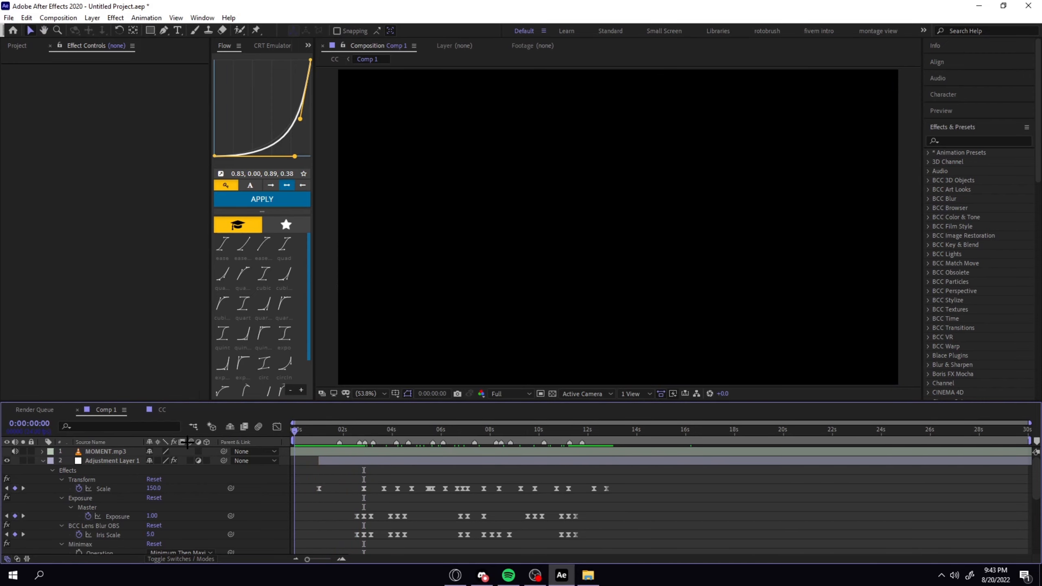
key("space")
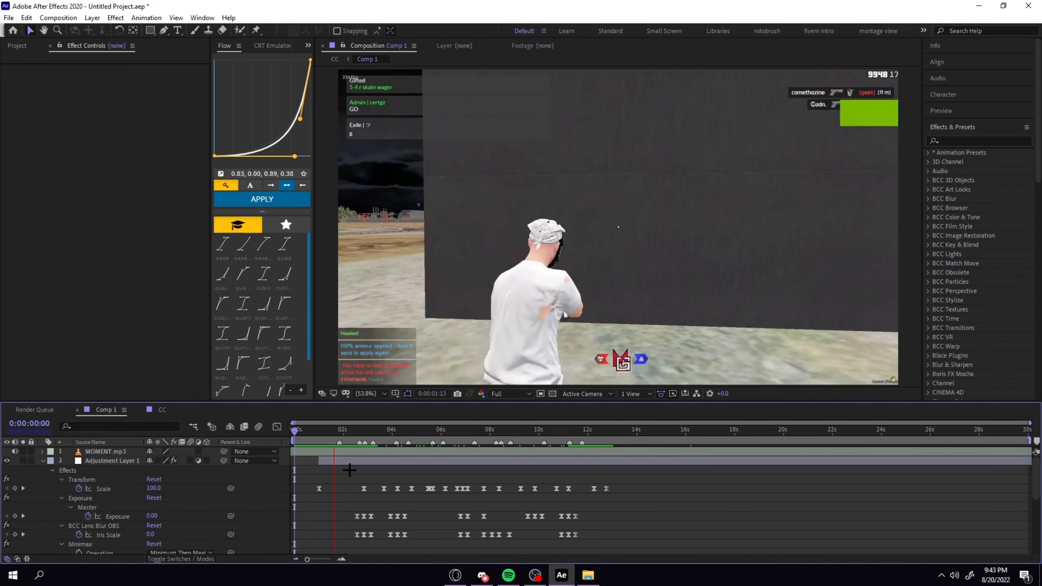
key("space")
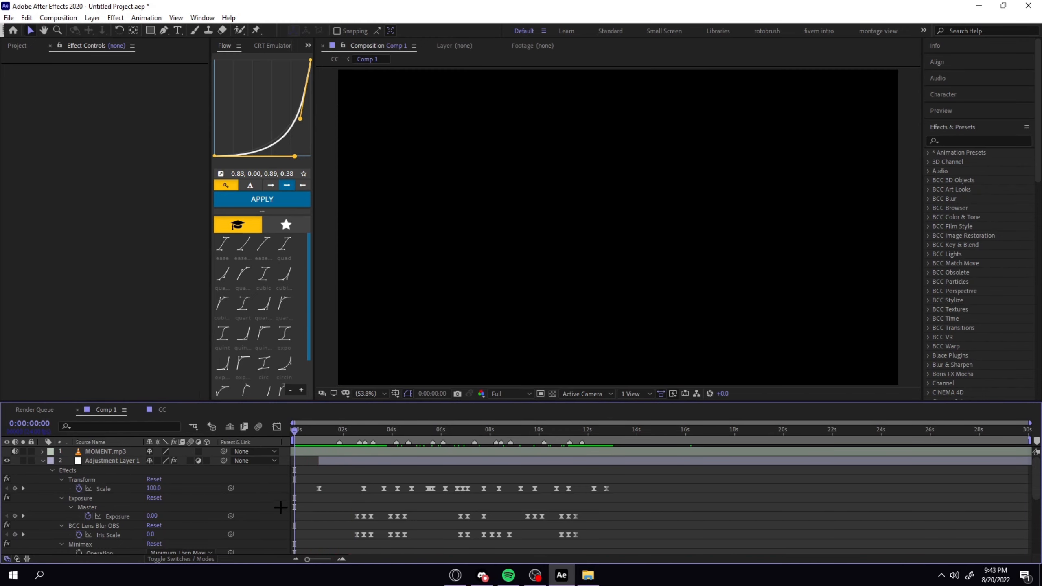
Collapse Adjustment Layer 1 and import st4rgrafv2inv.png from the Downloads folder.
left_click(42, 461)
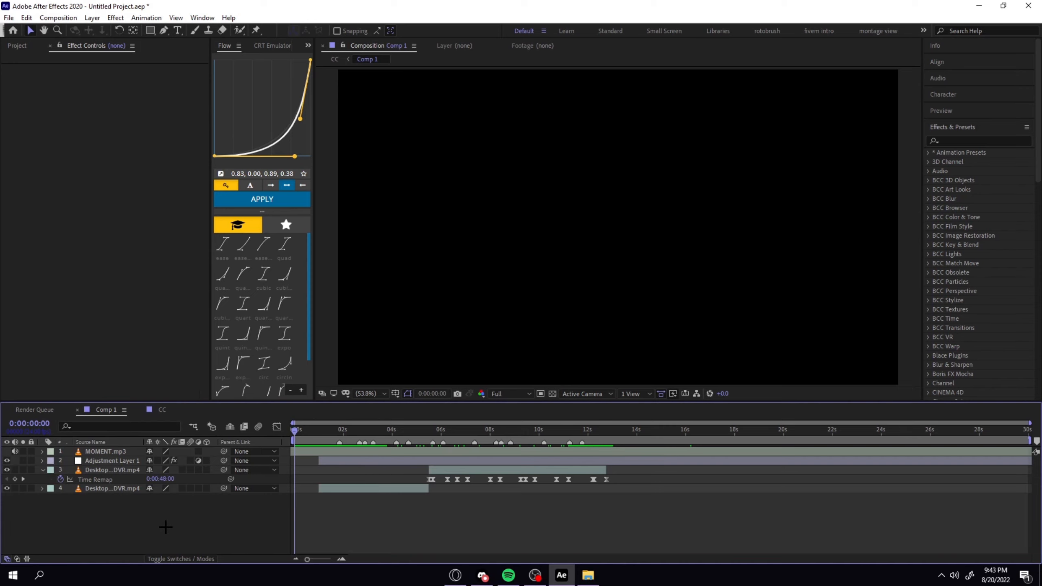
key("ctrl+i")
scroll(90, 185, "up", 3)
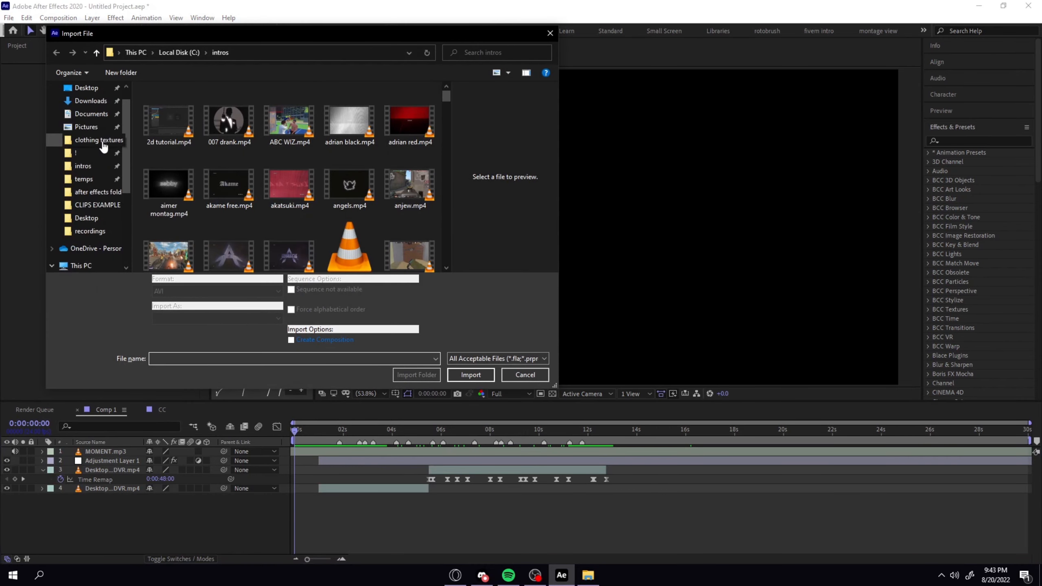
left_click(91, 101)
type("st4r")
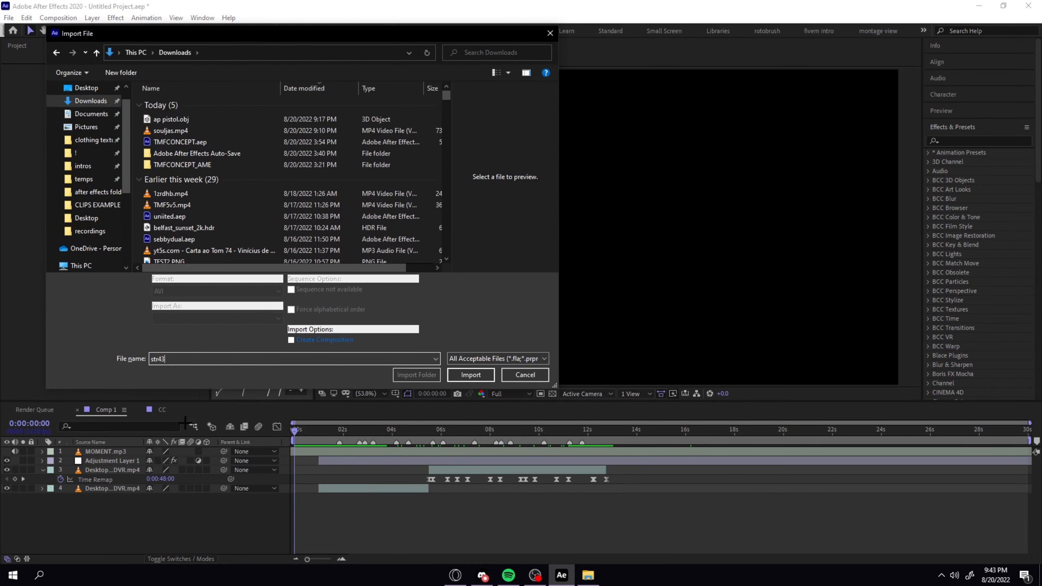
type("gr")
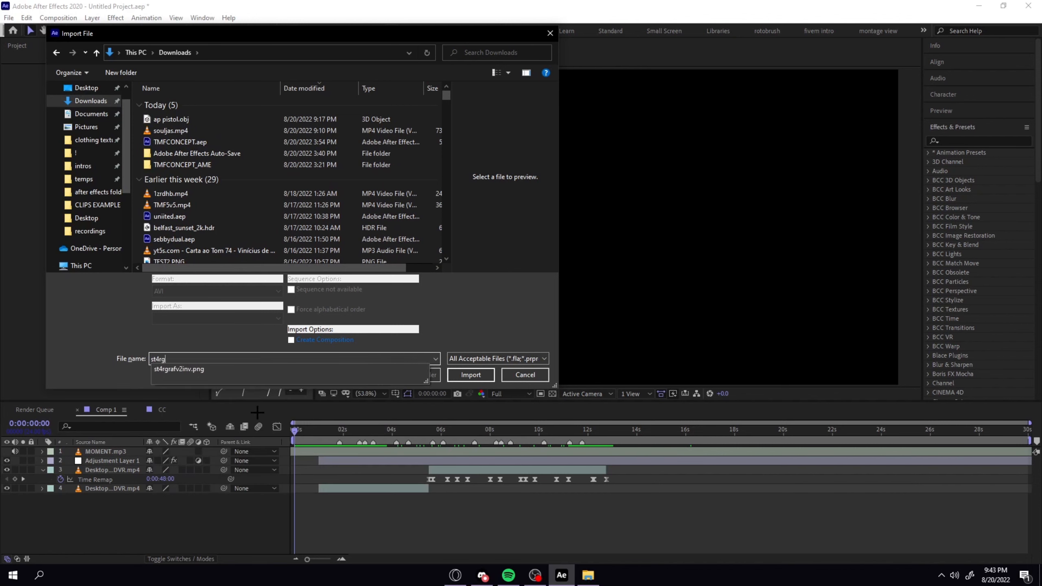
left_click(484, 375)
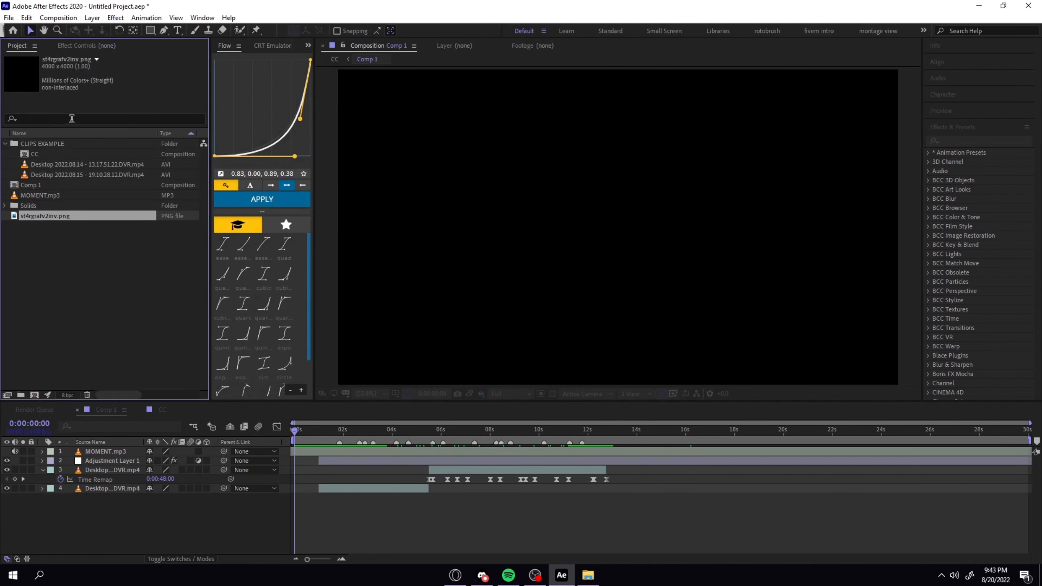
Add st4rgrafv2inv.png to Comp 1 above the first gameplay clip and set its scale to 10%.
left_click(147, 248)
left_click_drag(45, 216, 336, 486)
key("s")
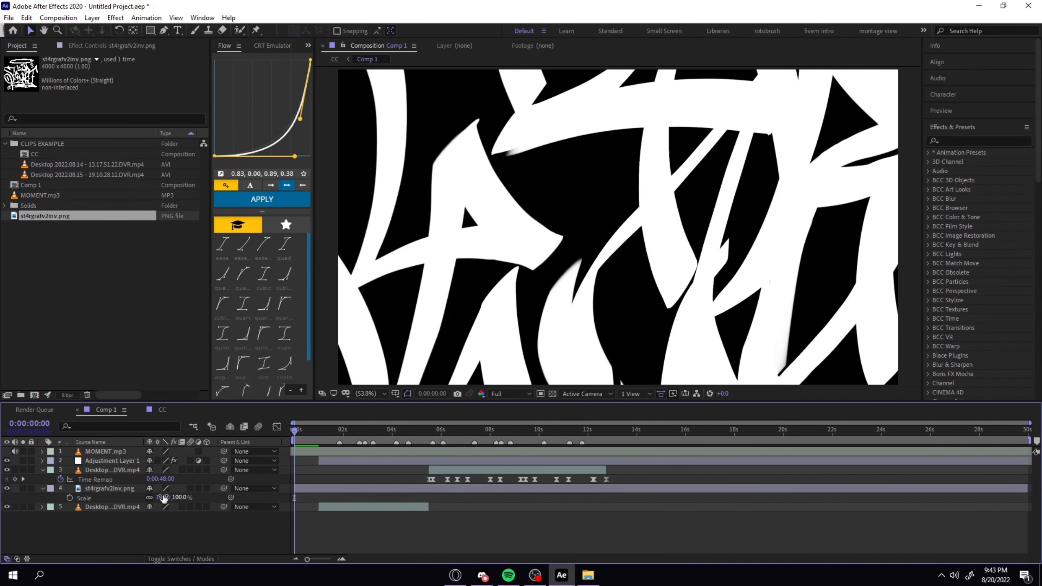
left_click(164, 498)
type("10")
key("Return")
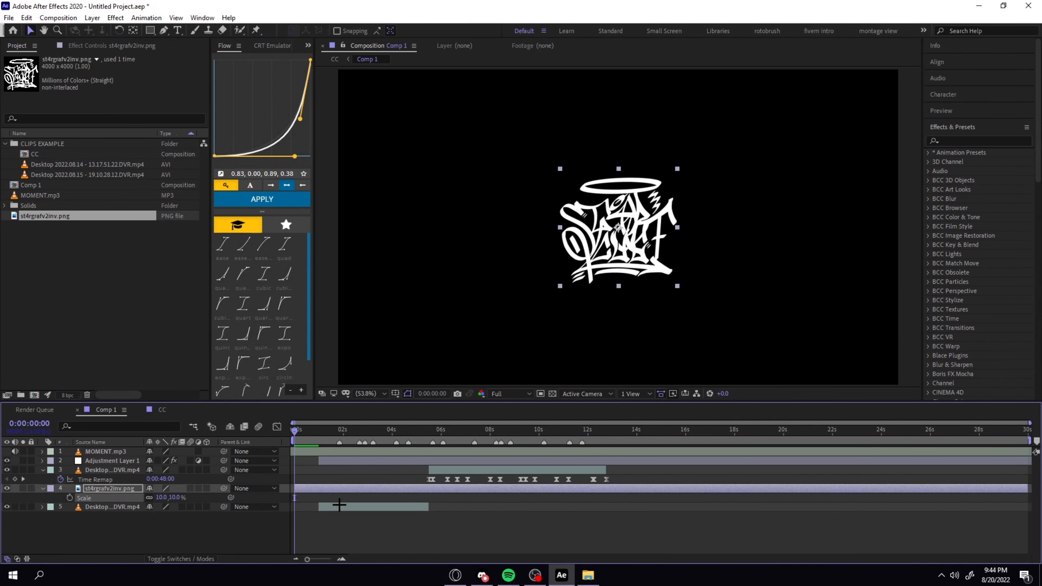
Trim the logo layer to end at 0:00:01:00, where the first gameplay clip begins.
left_click(318, 434)
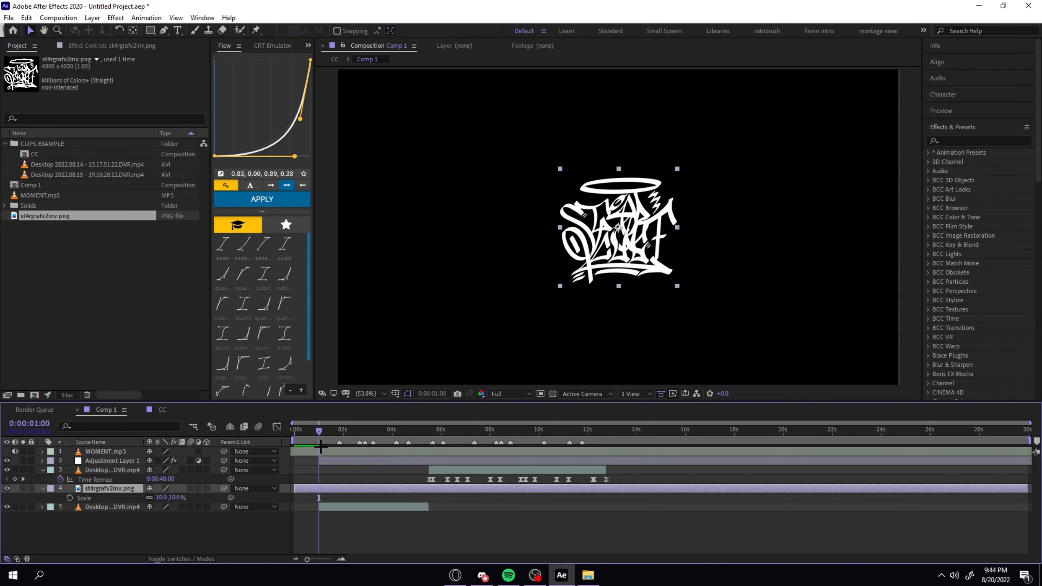
key("ctrl+shift+d")
key("Delete")
key("Home")
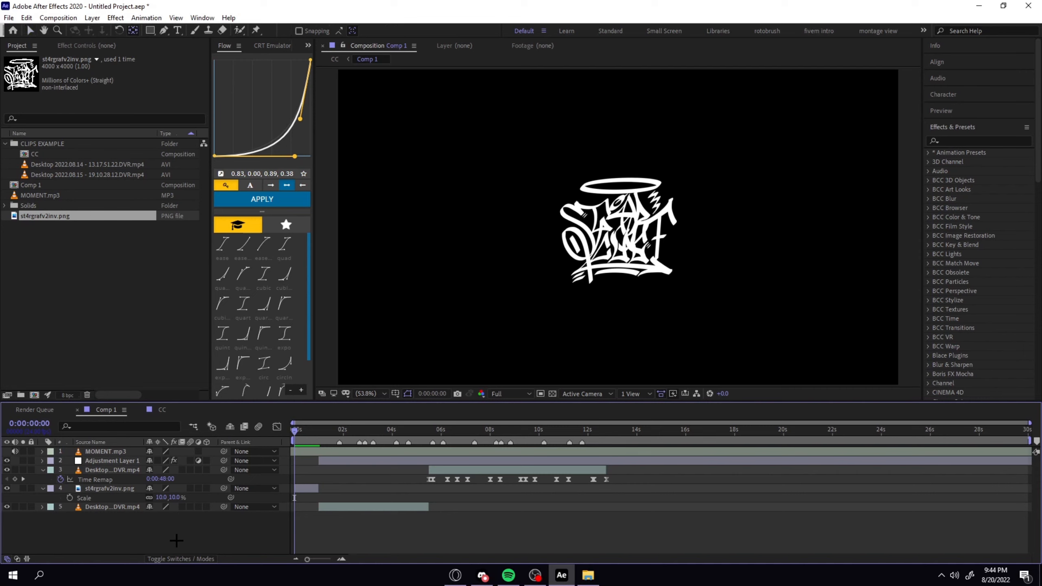
Create a new adjustment layer above all layers and trim it to the first two frames of Comp 1.
key("ctrl+alt+y")
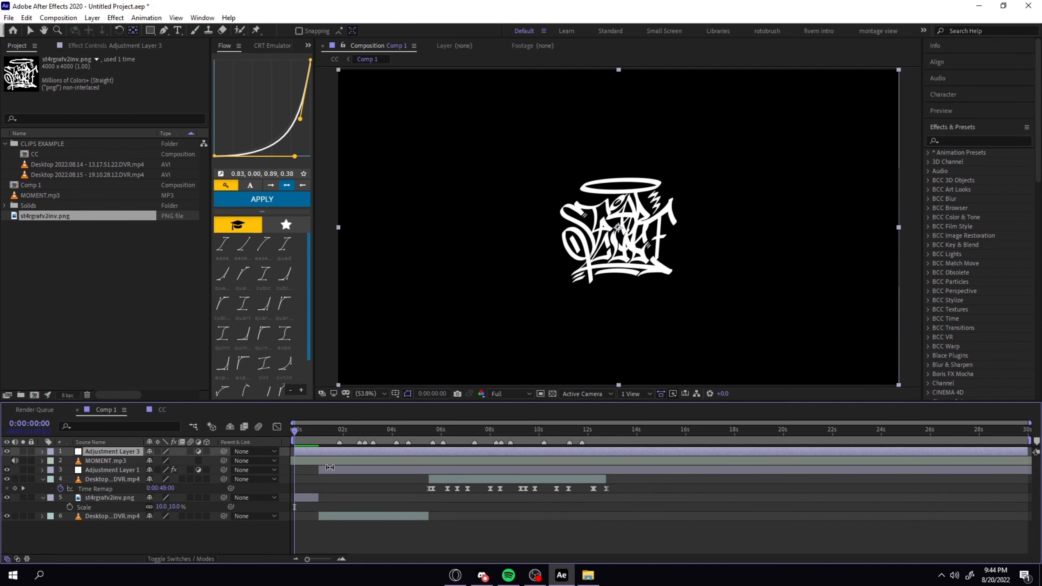
key("Page_Down")
key("Page_Down")
key("equal")
key("equal")
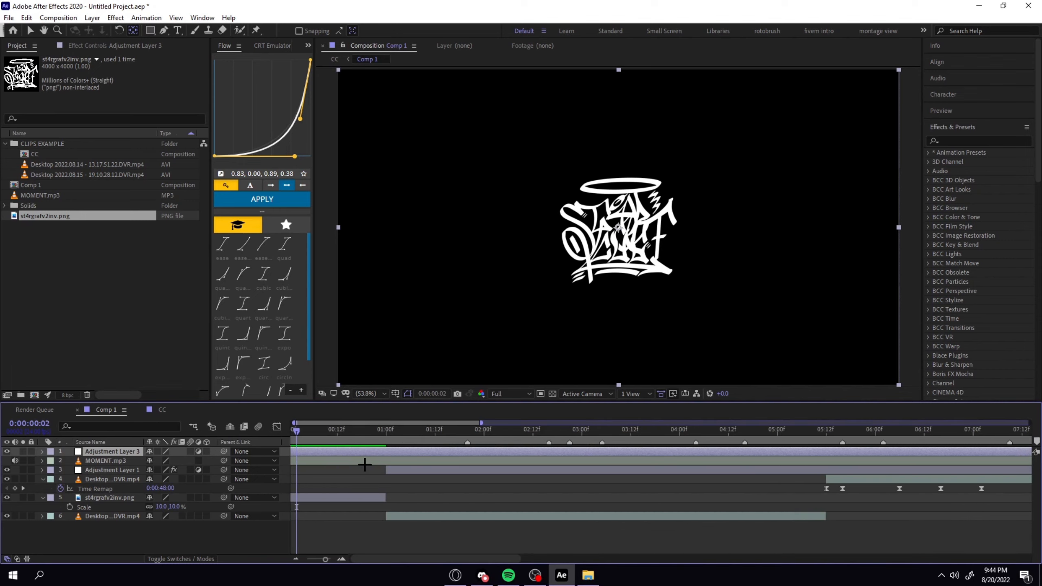
left_click(347, 466)
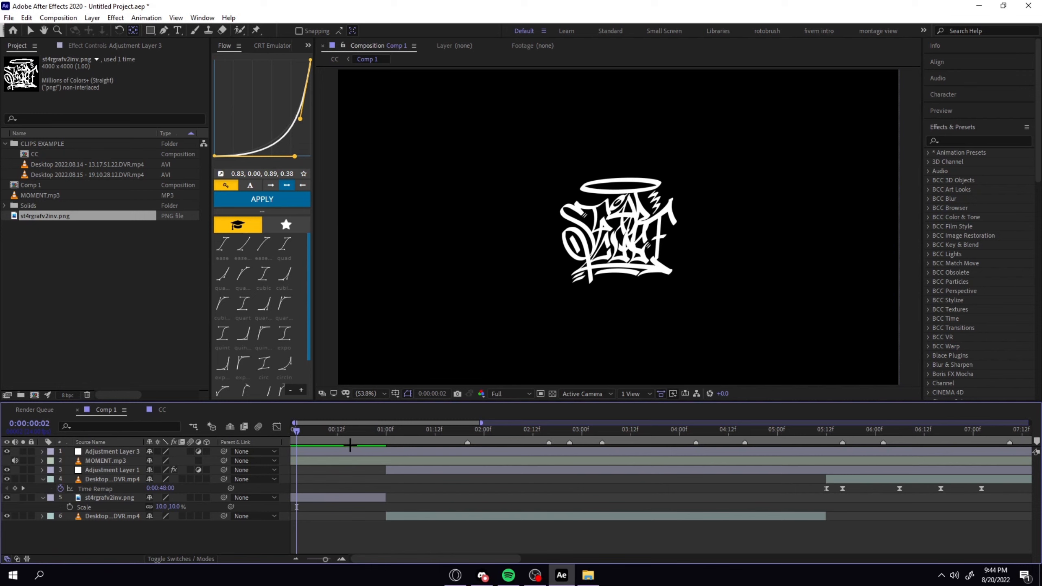
left_click(330, 453)
key("ctrl+shift+d")
key("Delete")
left_click_drag(296, 430, 289, 431)
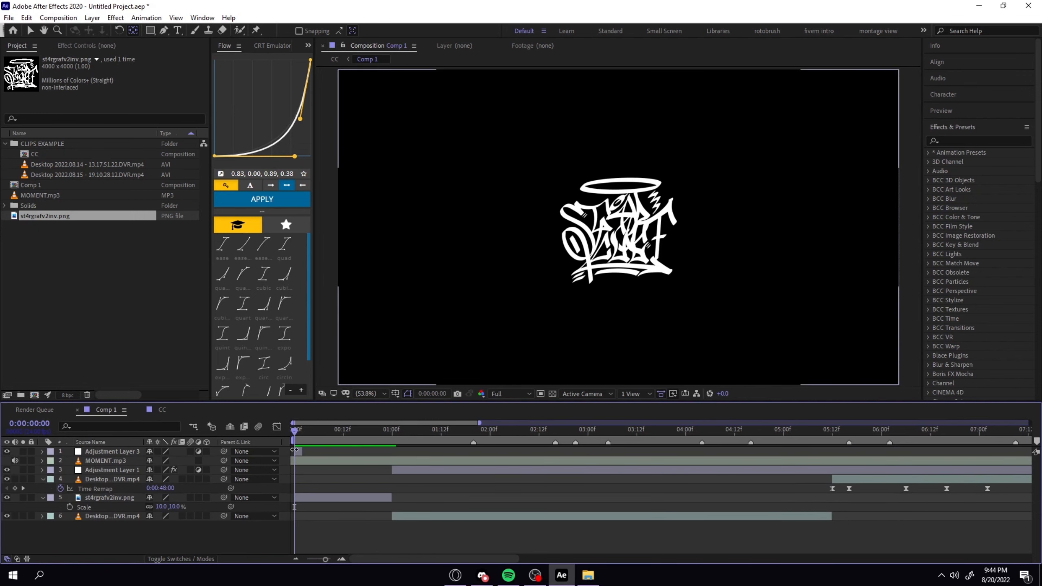
Apply Fast Box Blur and Offset to the short adjustment layer over the logo.
left_click(294, 450)
key("ctrl+space")
type("fast")
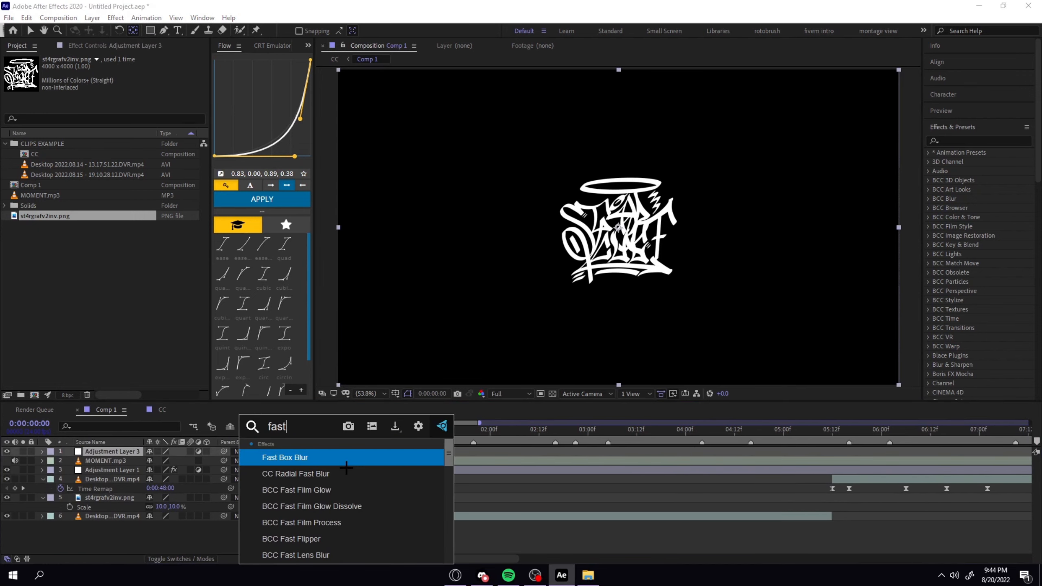
key("Return")
key("ctrl+space")
type("offset")
key("Return")
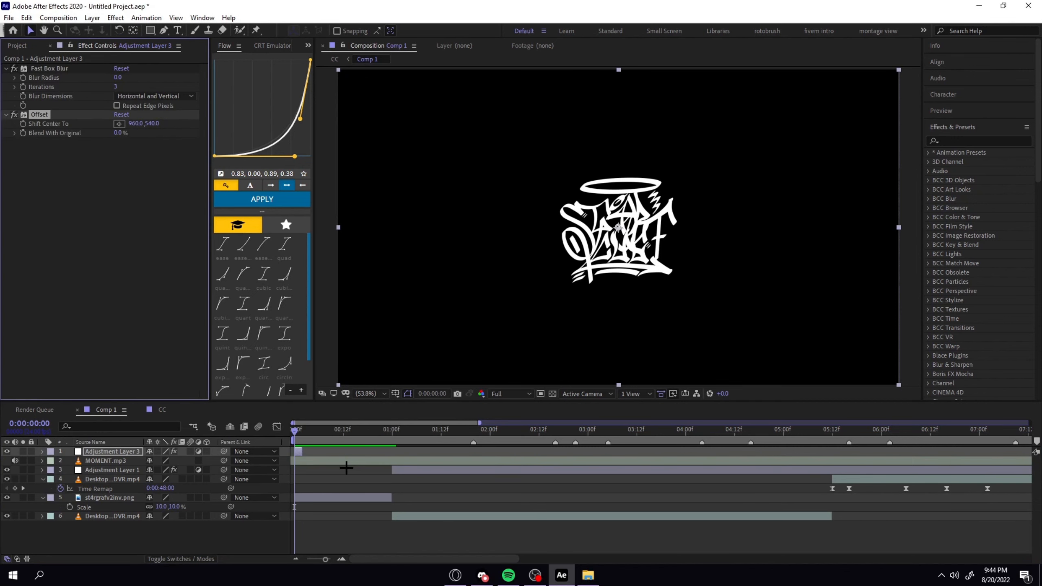
Shift the Offset center to 1544, 540 and set the Fast Box Blur to Horizontal with a radius of 21.
left_click_drag(136, 124, 396, 126)
left_click_drag(136, 123, 140, 125)
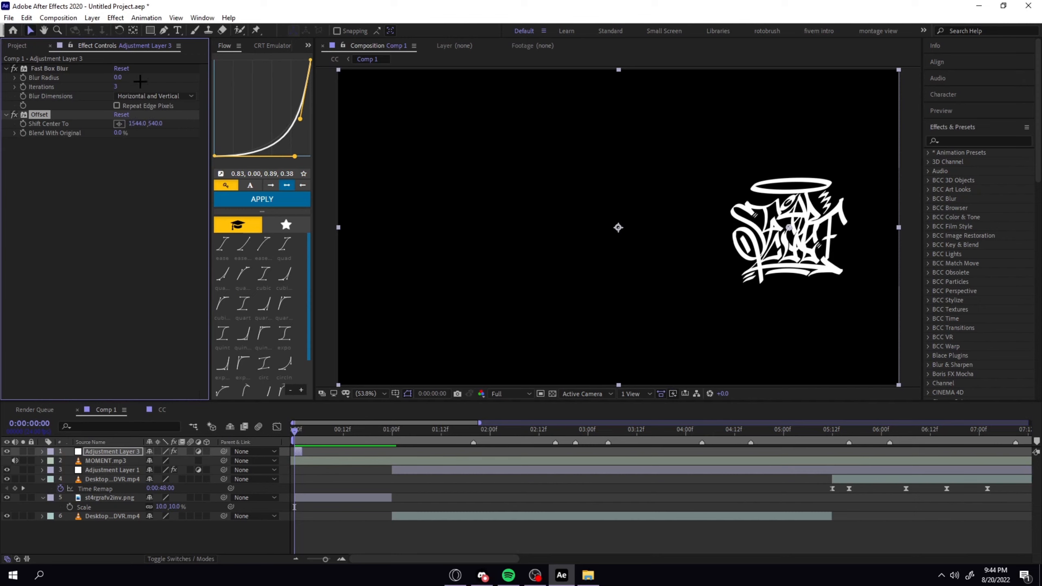
left_click(140, 94)
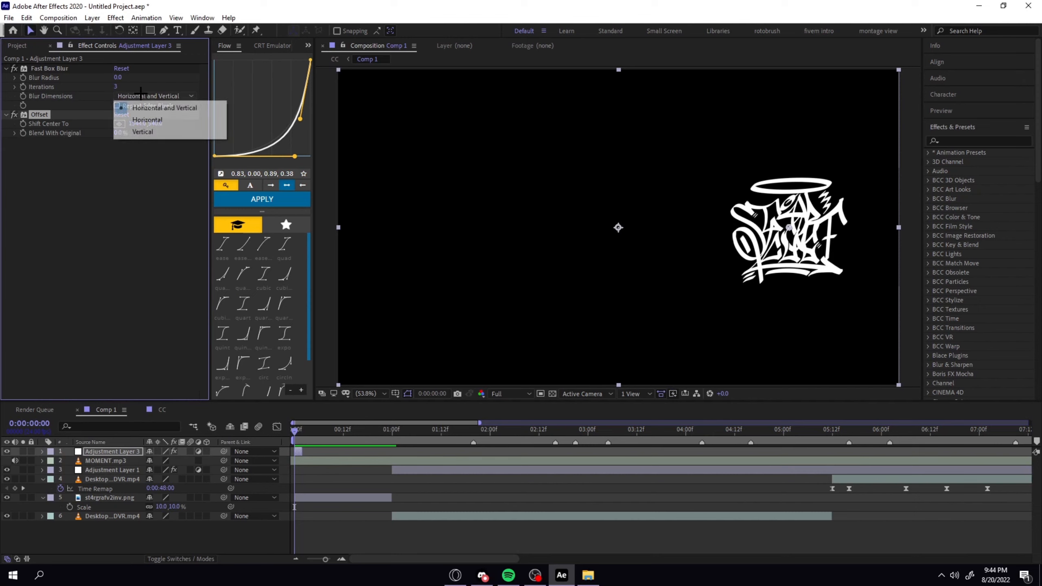
left_click(138, 120)
left_click_drag(118, 77, 127, 77)
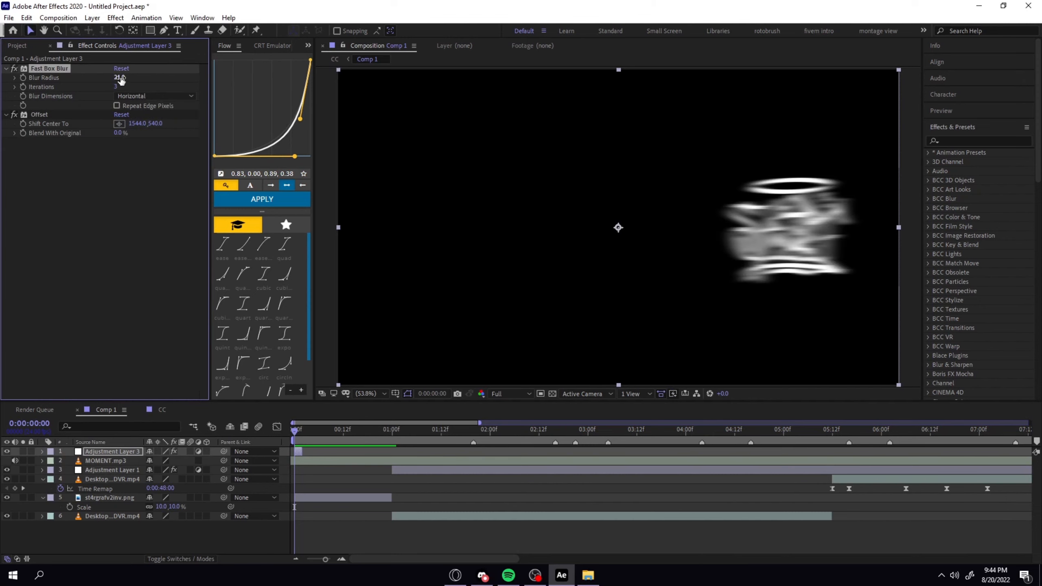
Move the short adjustment layer one frame later and cut the first frame off the logo layer.
left_click_drag(298, 452, 267, 439)
left_click(304, 497)
key("ctrl+shift+d")
left_click(296, 507)
key("Delete")
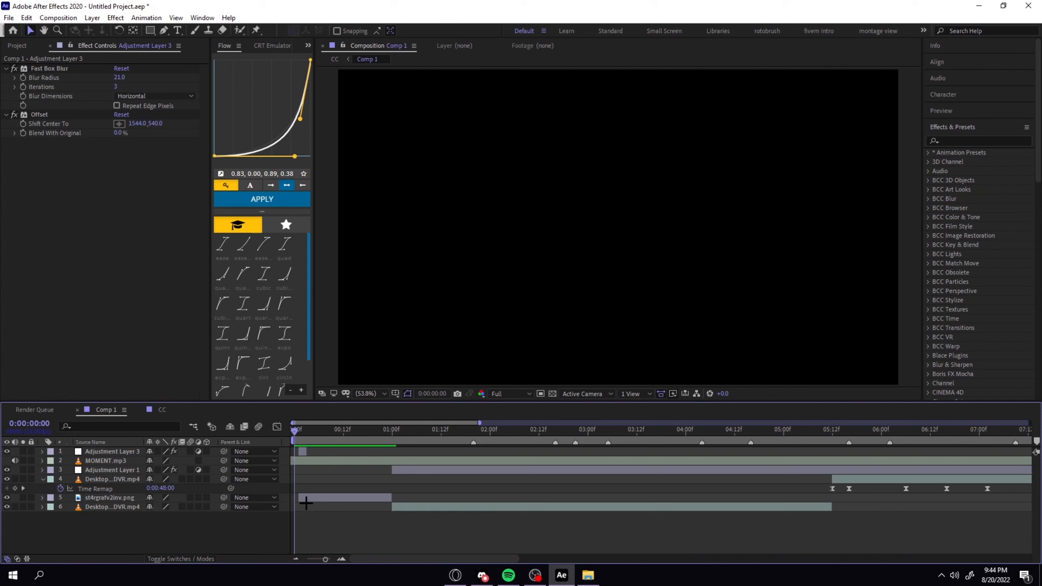
Extend the short adjustment layer back to the start of Comp 1 and preview the logo opening.
key("space")
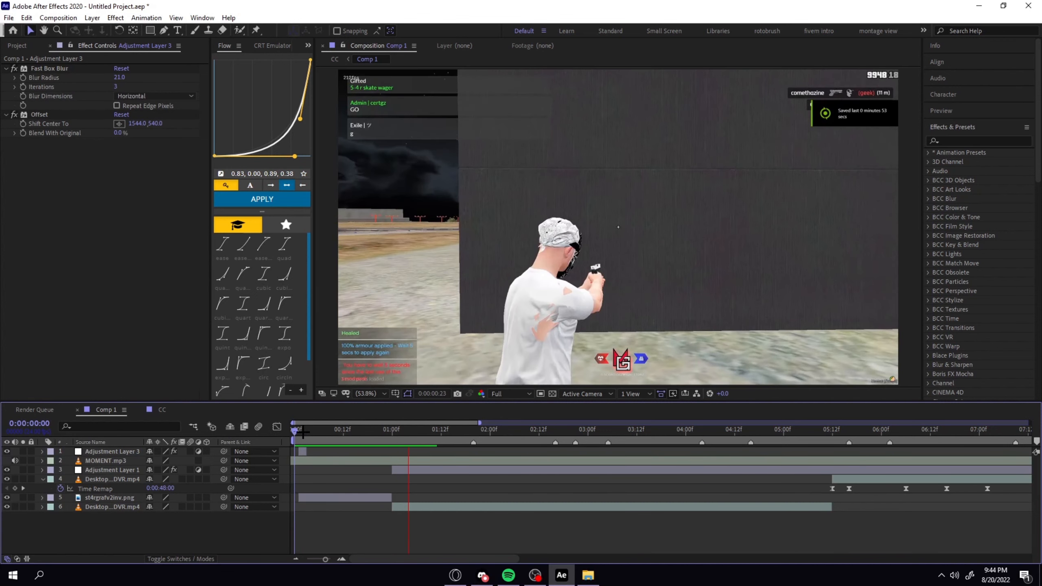
key("space")
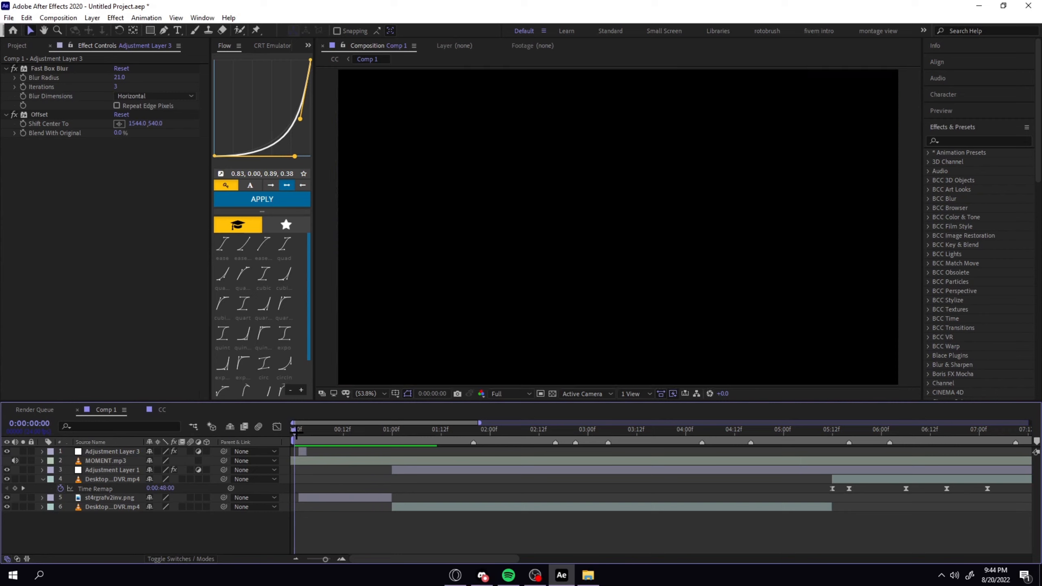
left_click(301, 452)
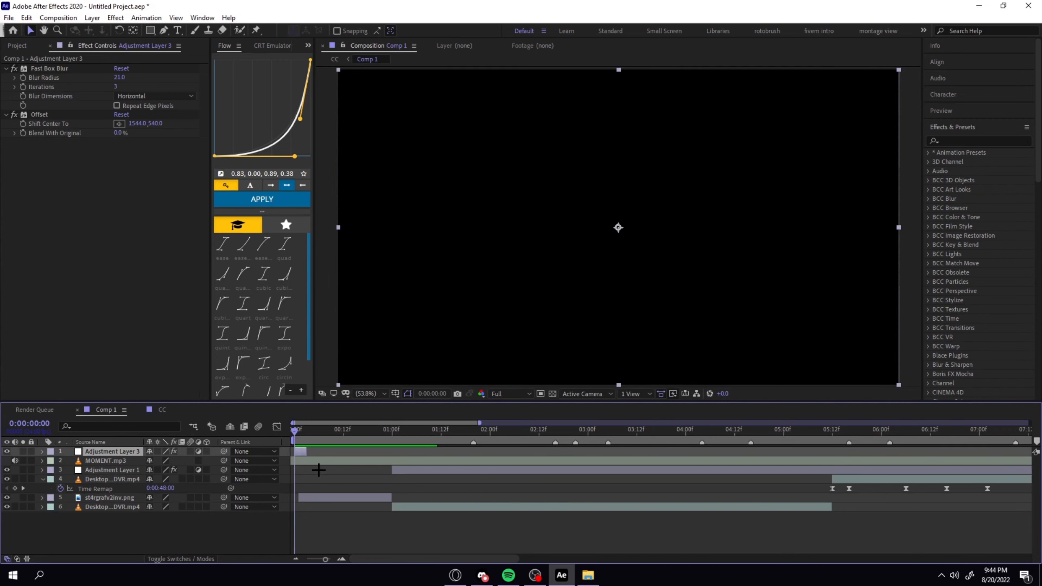
left_click(310, 496)
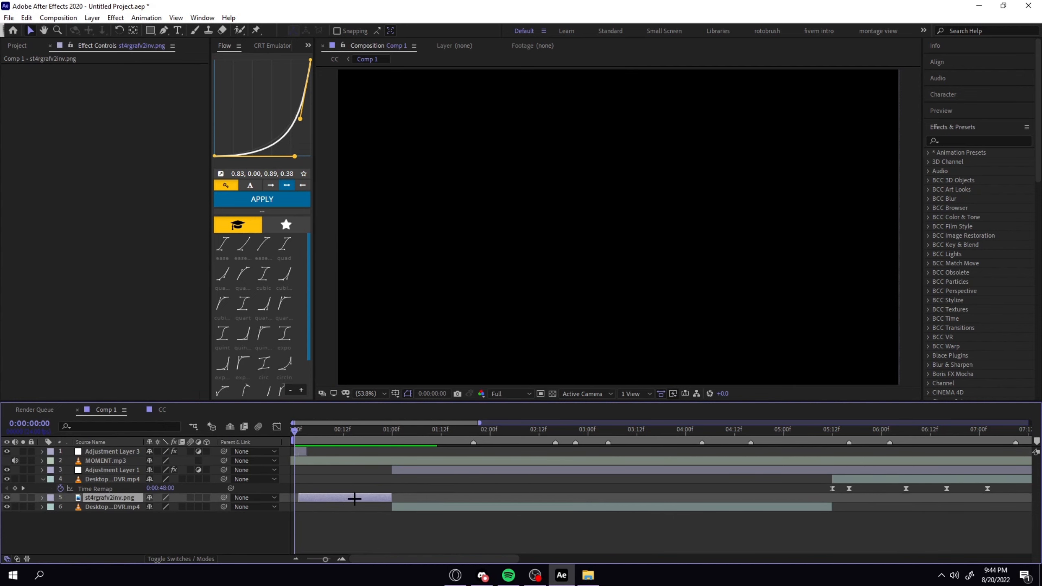
key("space")
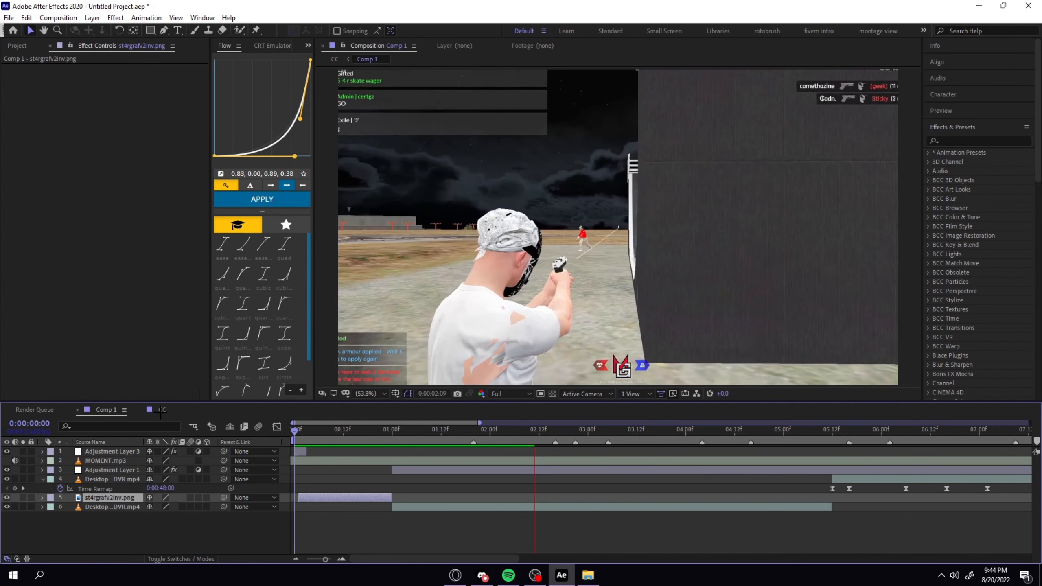
Look through the CC composition up to 0:00:12:00 to check the end of the edit.
key("Home")
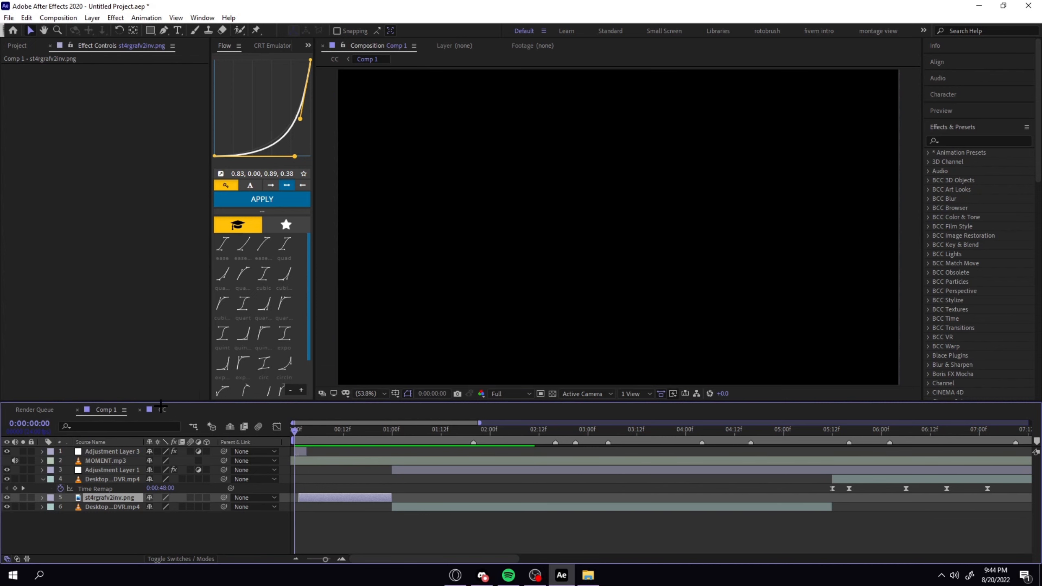
left_click(162, 409)
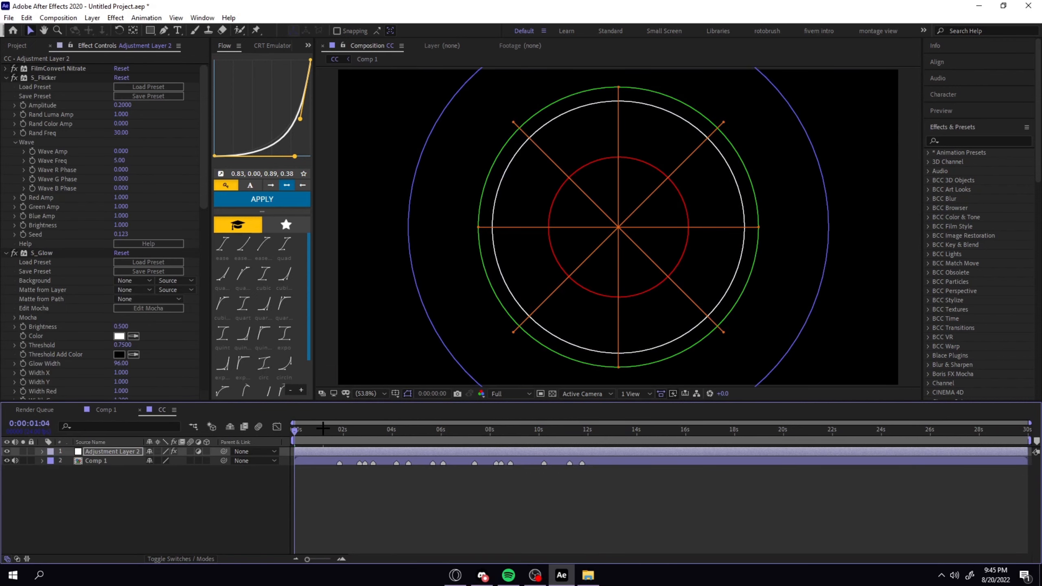
left_click_drag(323, 429, 587, 429)
left_click(277, 427)
left_click(277, 427)
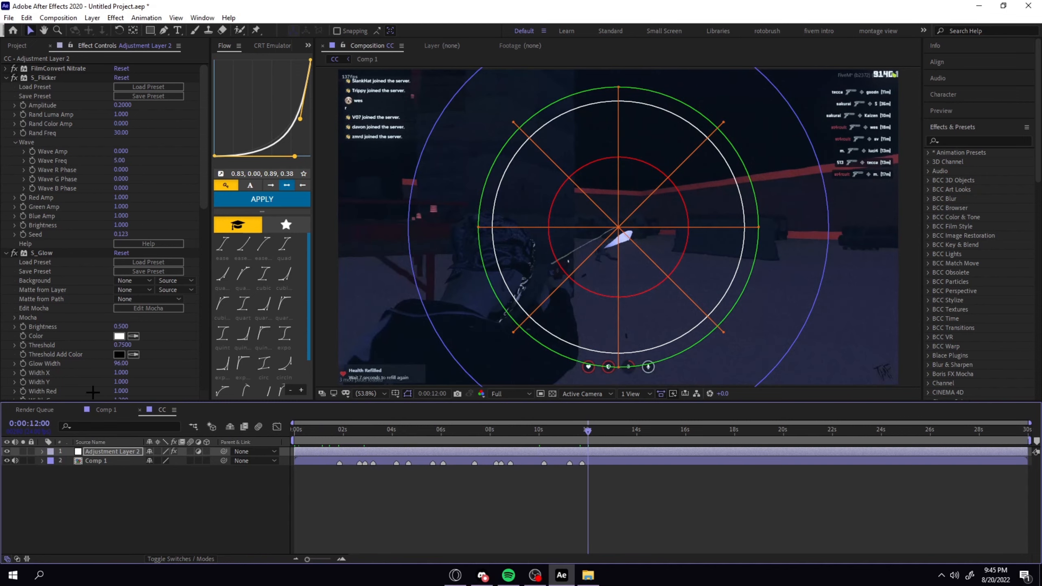
Duplicate the short blur-and-offset adjustment layer in Comp 1 and place the copy over the end of the last clip, around 0:00:12:17.
left_click(123, 410)
left_click(307, 452)
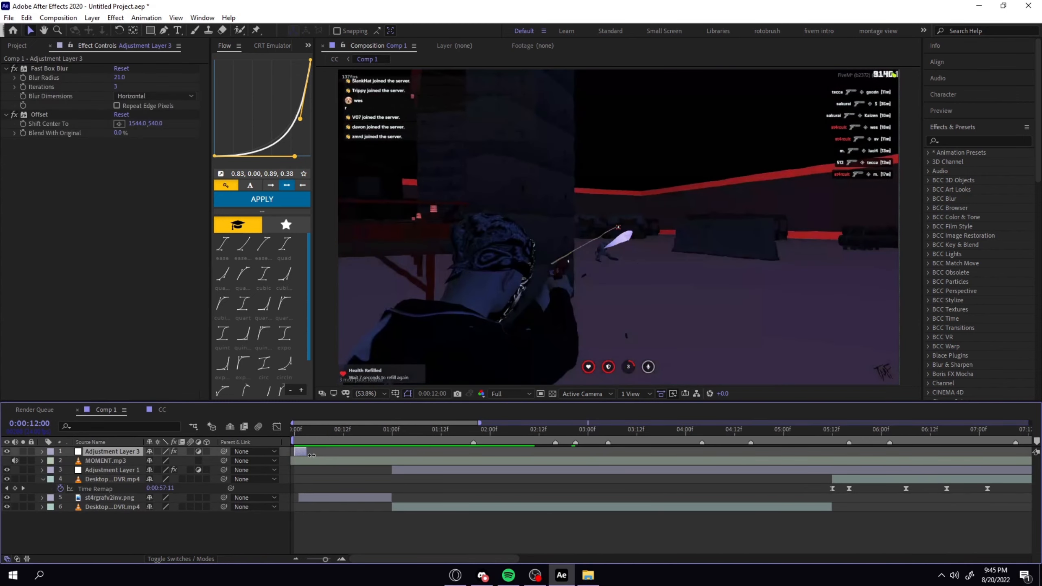
mouse_move(304, 437)
left_mouse_down()
mouse_move(284, 438)
mouse_move(302, 435)
left_mouse_up()
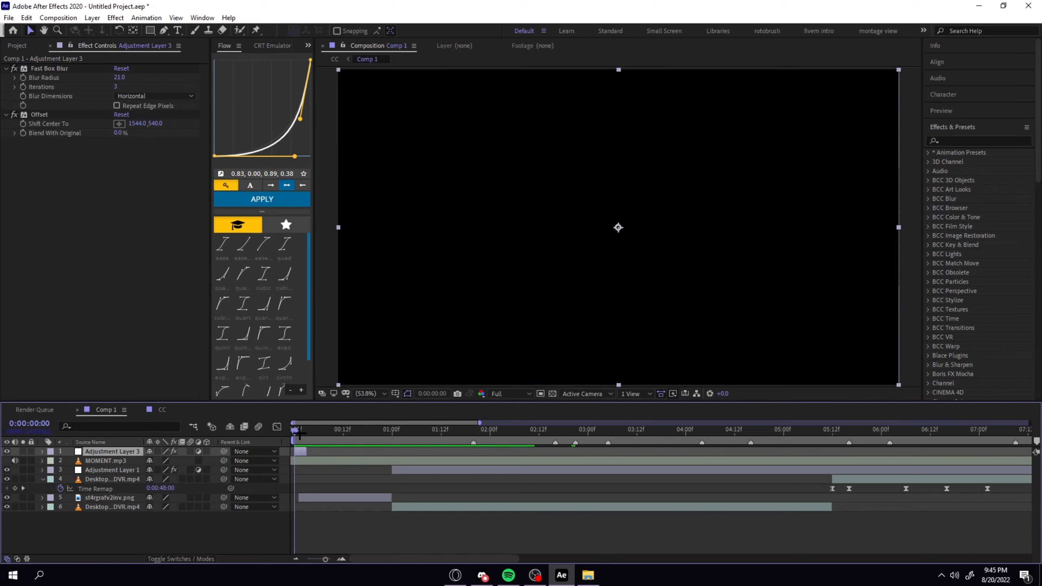
key("ctrl+d")
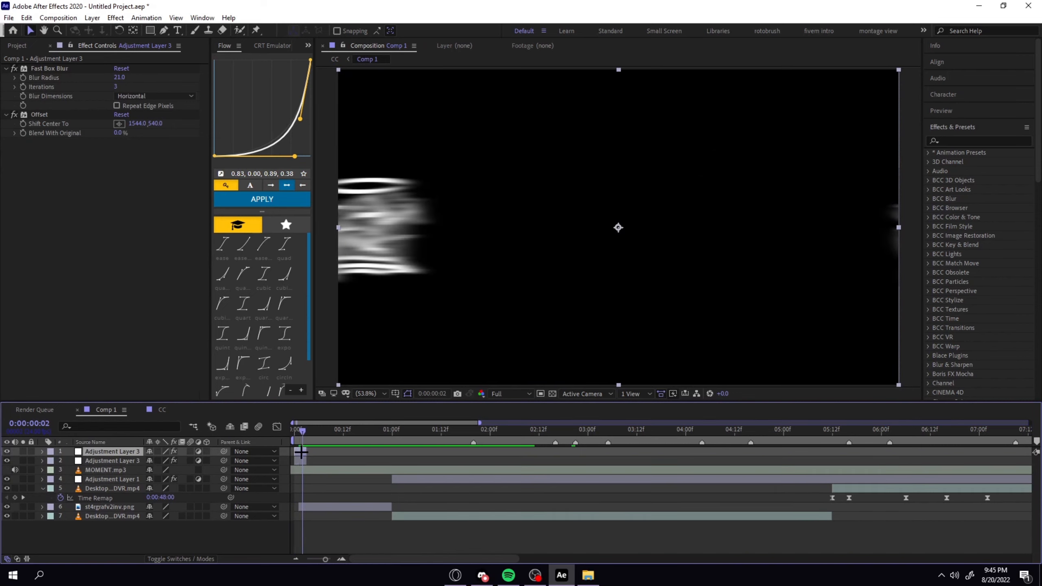
key("minus")
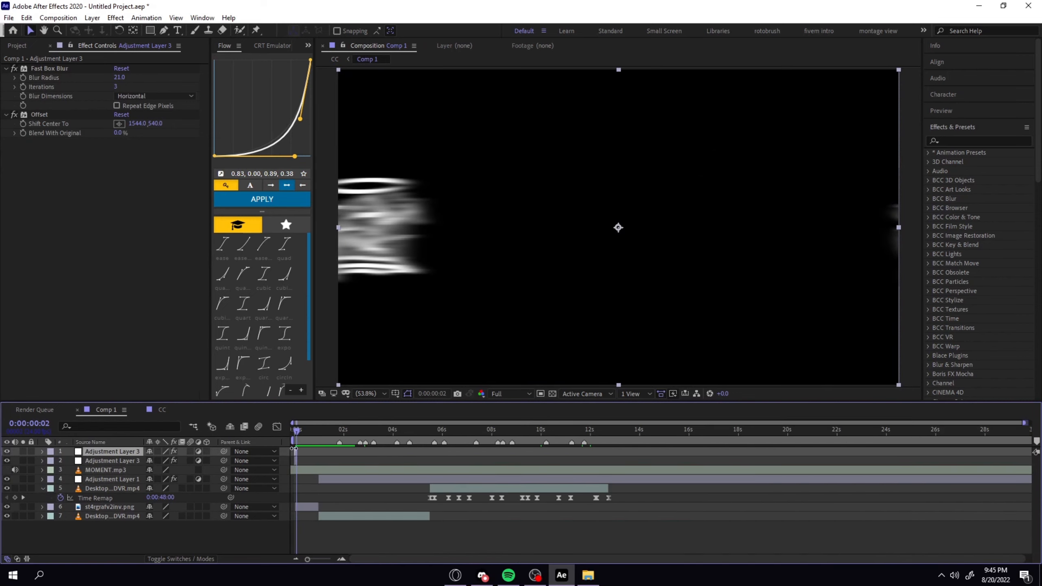
key("equal")
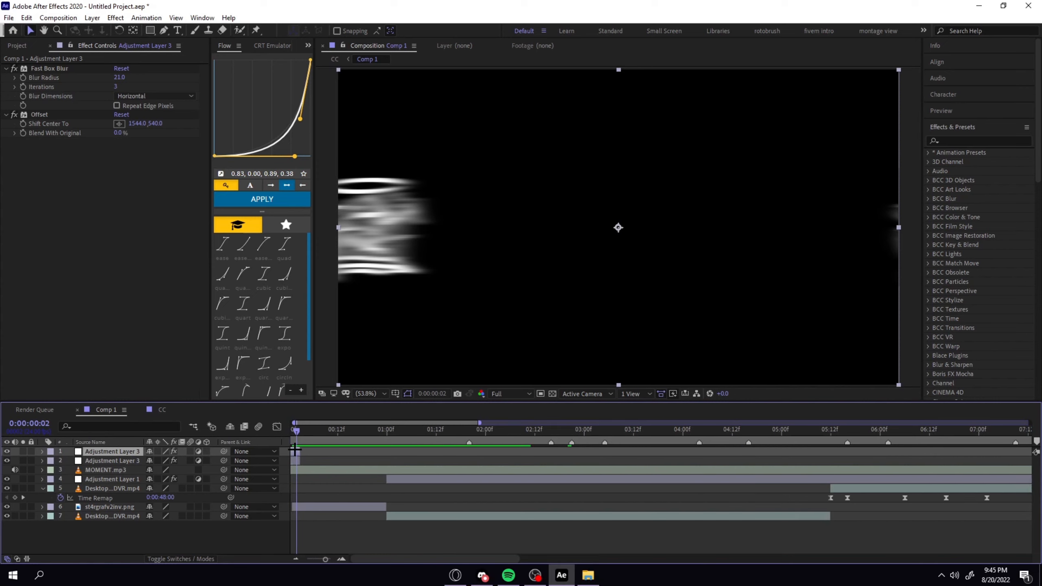
left_click_drag(296, 451, 601, 468)
left_click(588, 431)
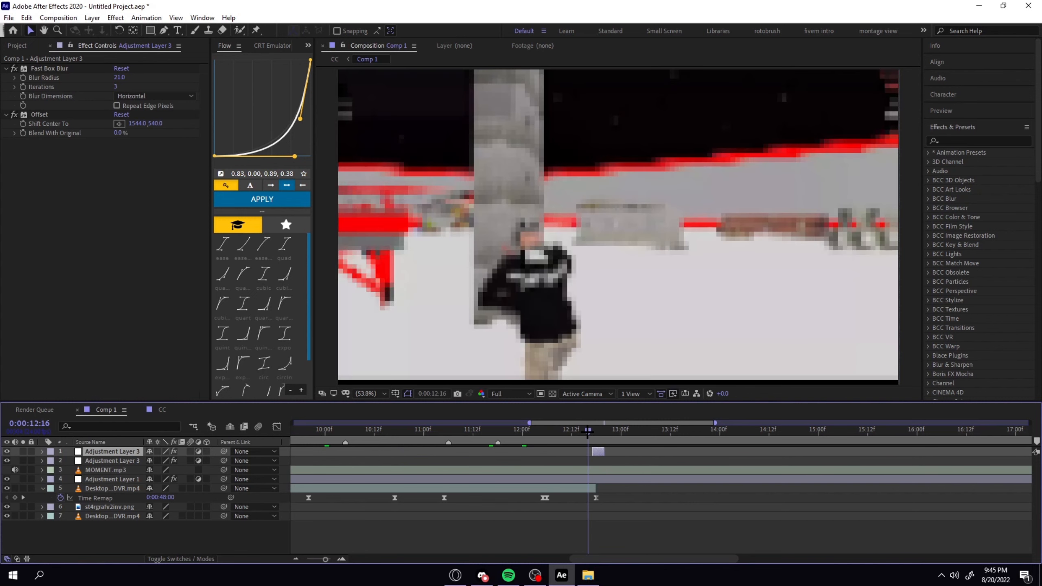
key("Page_Down")
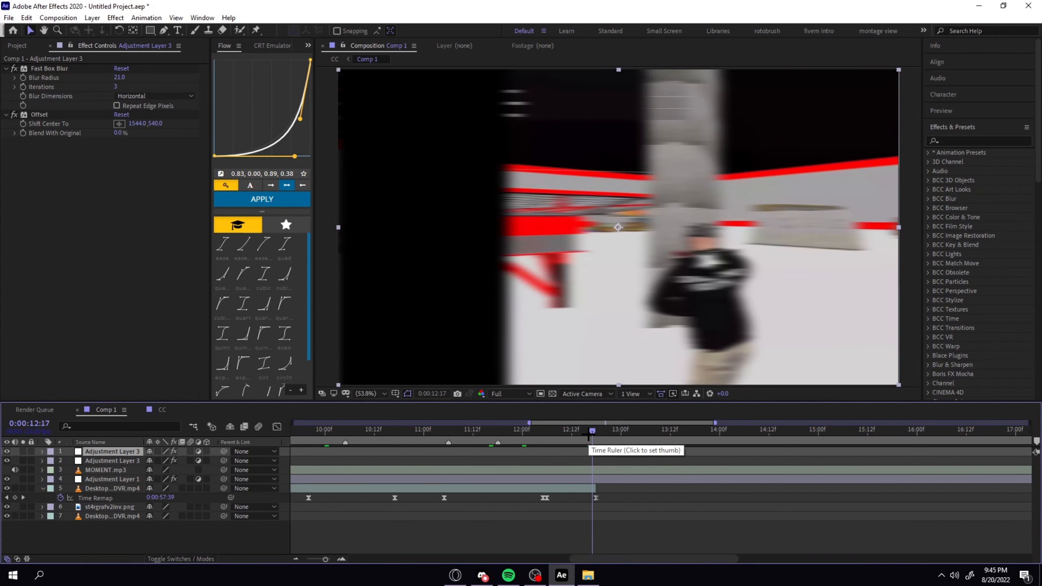
On the copied layer, set Fast Box Blur to radius 84, 4 iterations and Repeat Edge Pixels, and shift the Offset center to 1456, 540.
left_click(117, 106)
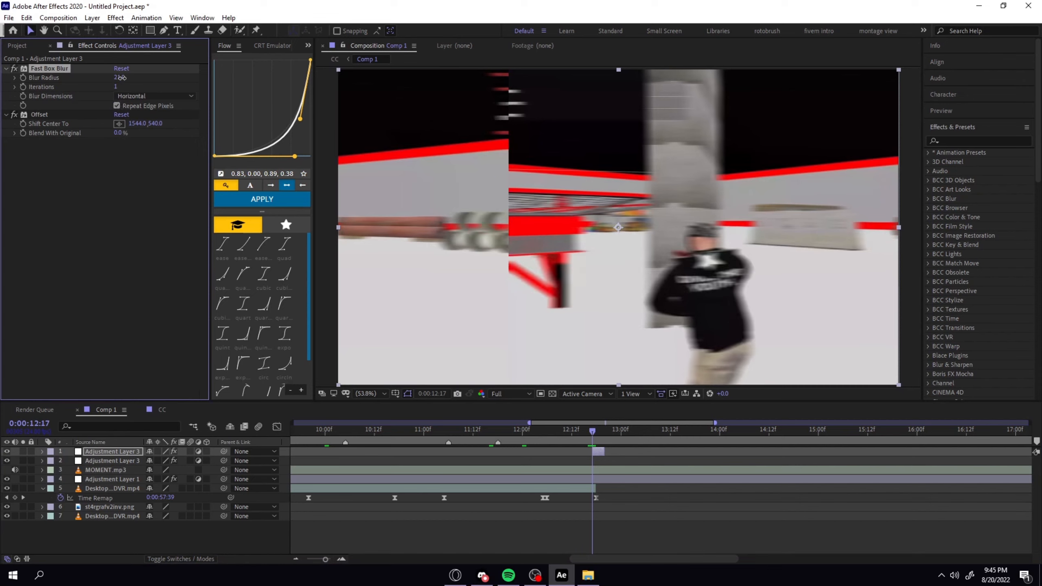
left_click_drag(120, 77, 113, 83)
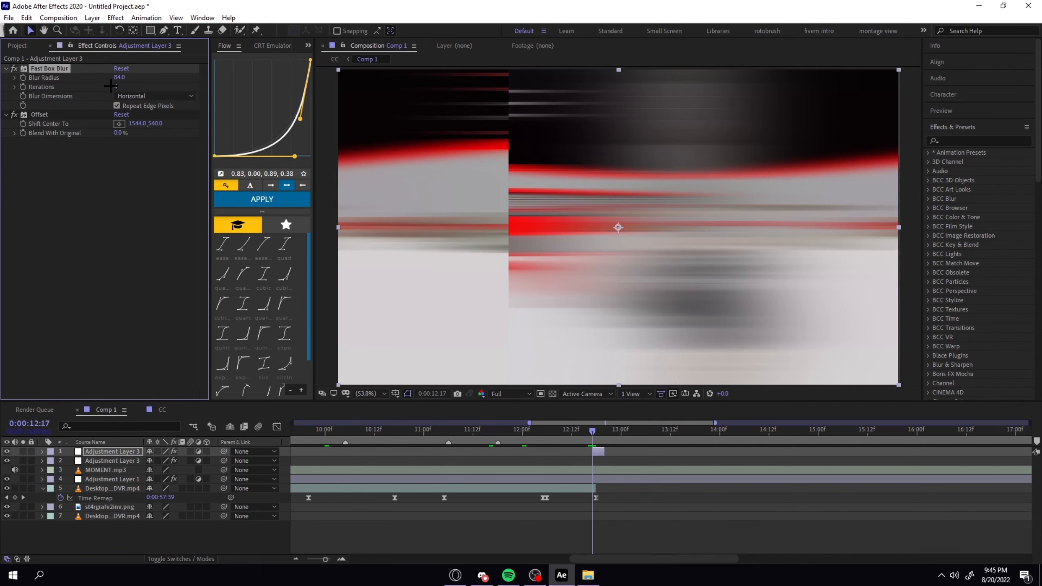
left_click_drag(138, 124, 101, 124)
left_click(131, 124)
left_click(134, 159)
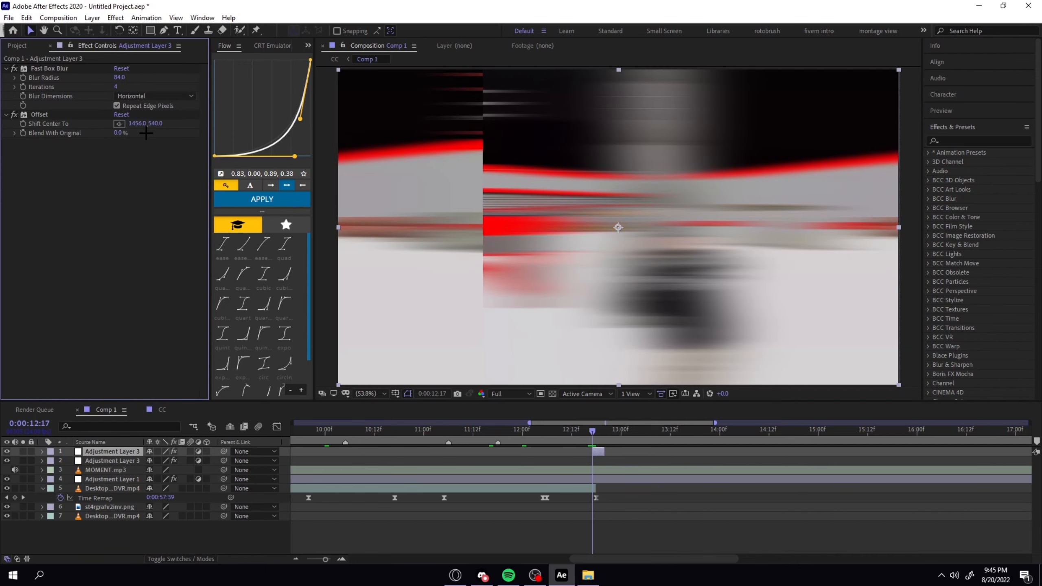
Place Offset above Fast Box Blur, shift its center to 1493, 540 and lower the blur radius to 26.
left_click_drag(78, 115, 61, 72)
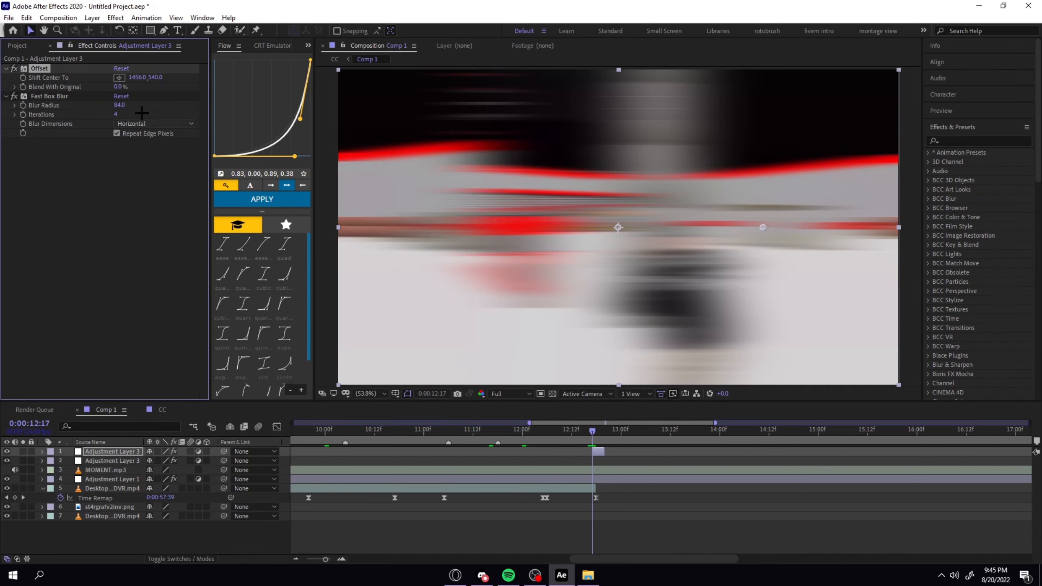
left_click_drag(155, 81, 156, 81)
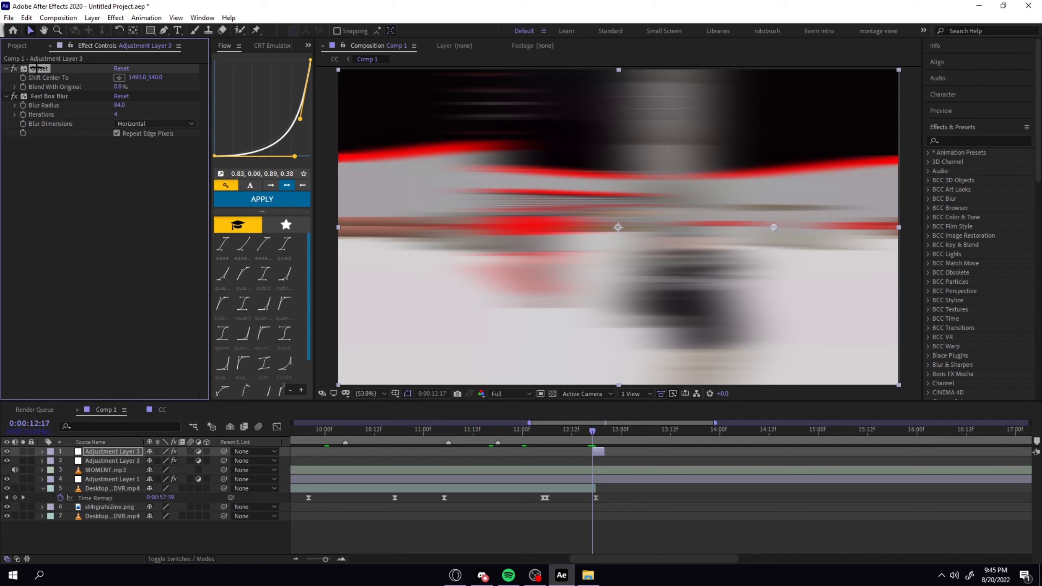
mouse_move(39, 68)
left_mouse_down()
mouse_move(41, 116)
mouse_move(46, 69)
left_mouse_up()
left_click_drag(119, 105, 85, 105)
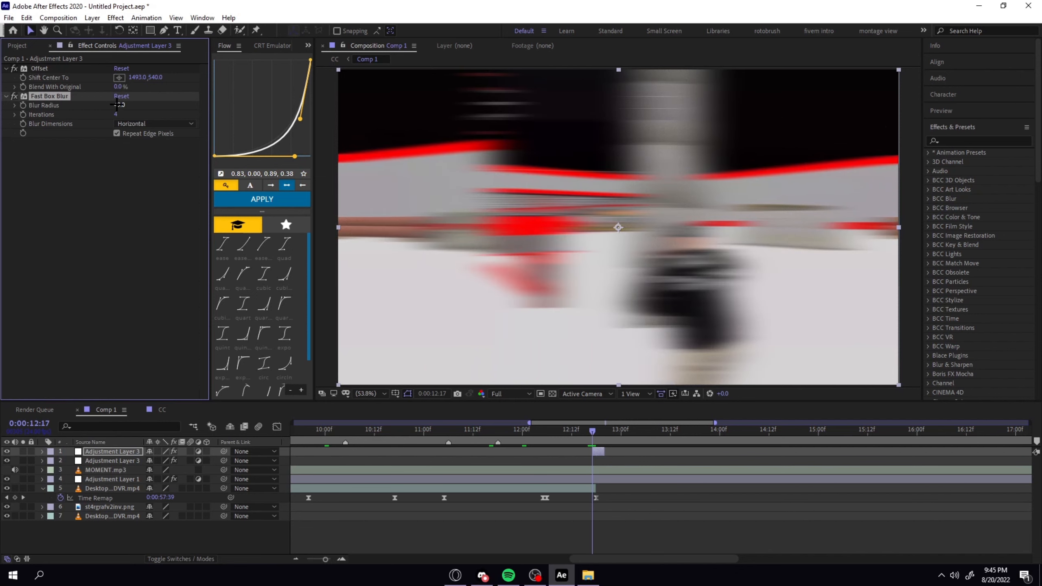
left_click_drag(119, 105, 110, 106)
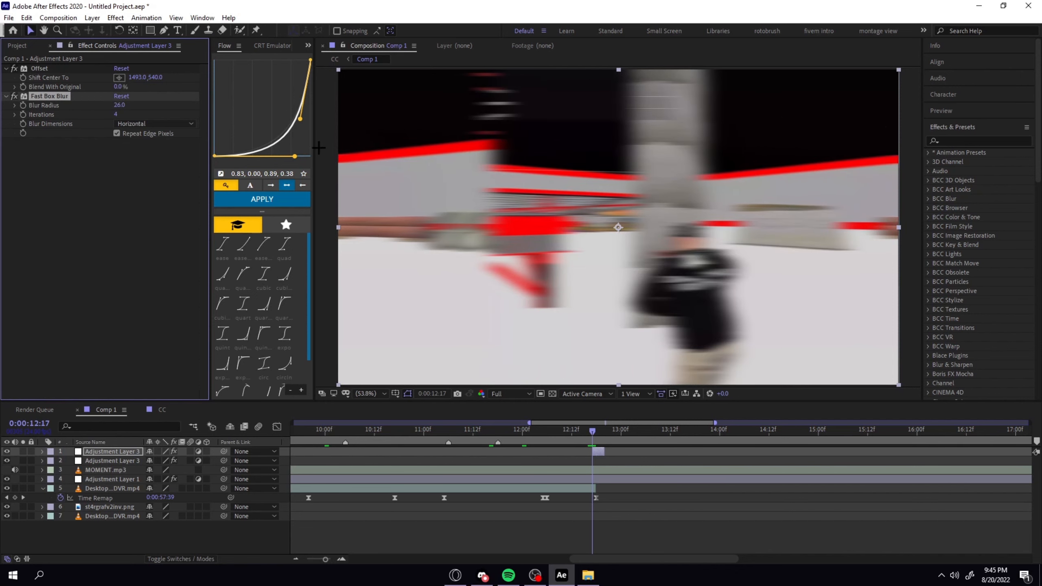
Preview the ending transition from 0:00:12:15 and split the MOMENT.mp3 layer at 0:00:12:18, where the last clip ends.
left_click_drag(593, 434, 585, 434)
left_click(653, 471)
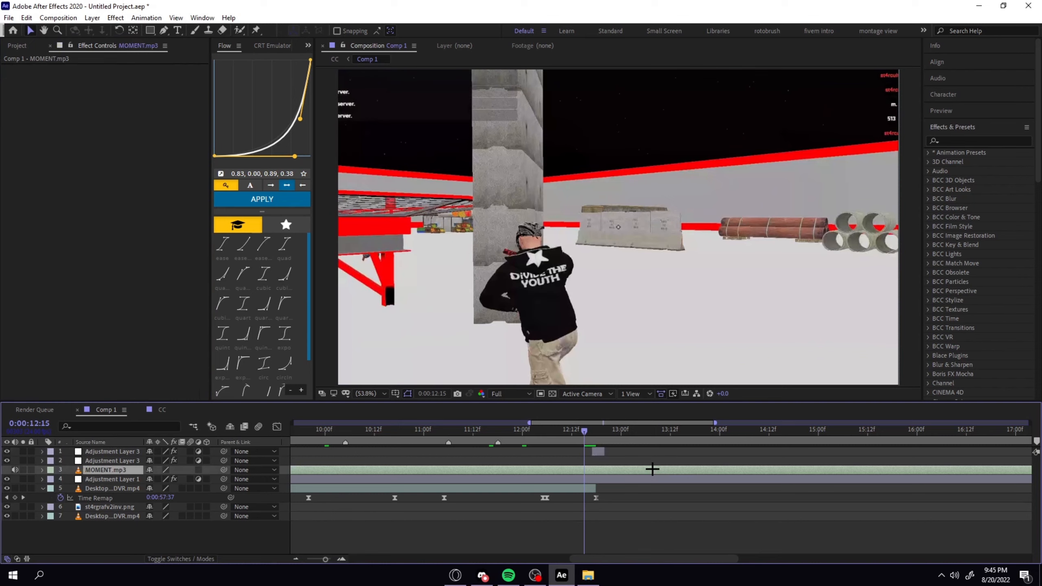
key("space")
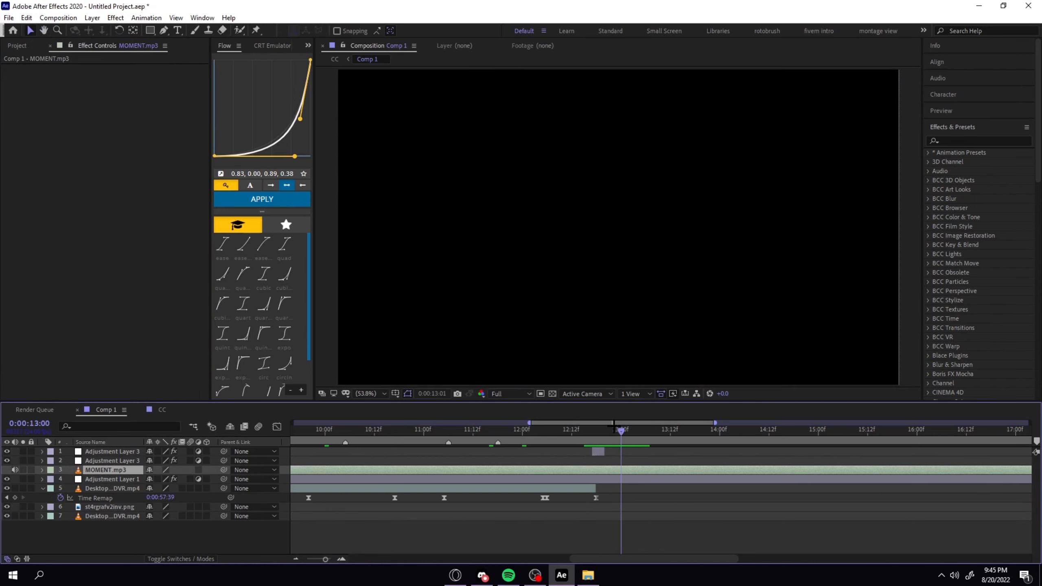
left_click(595, 429)
key("ctrl+shift+d")
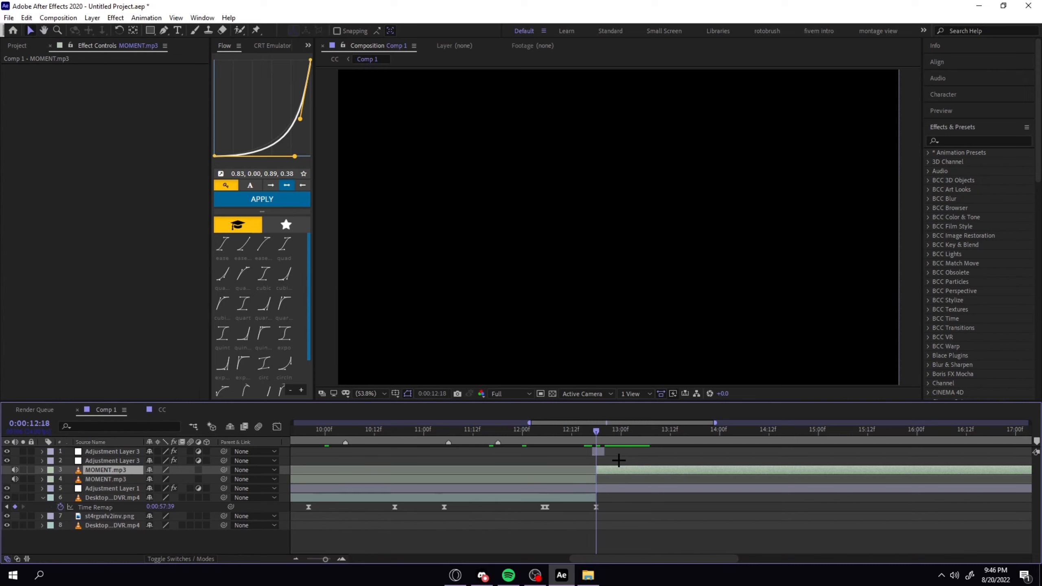
Apply the "Muffled audio less muffle" preset to the second part of MOMENT.mp3 and preview the ending.
key("ctrl+space")
type("muf")
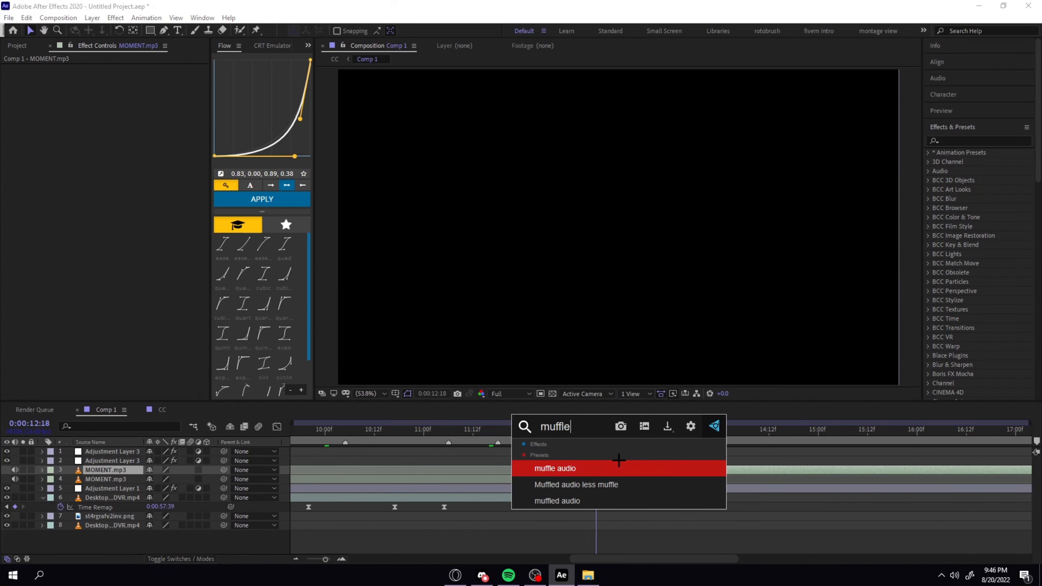
left_click(619, 485)
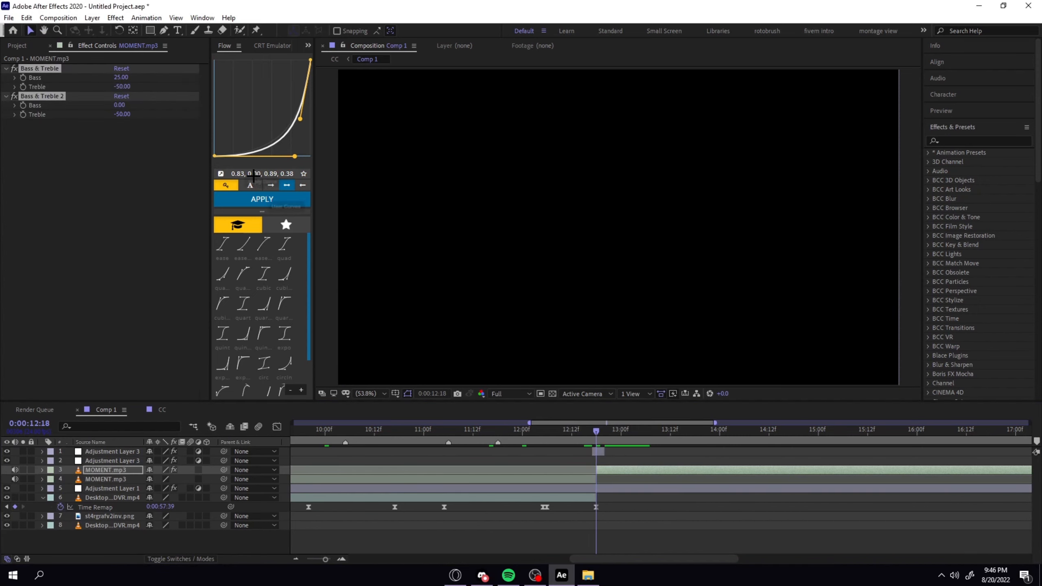
left_click_drag(598, 431, 585, 431)
key("space")
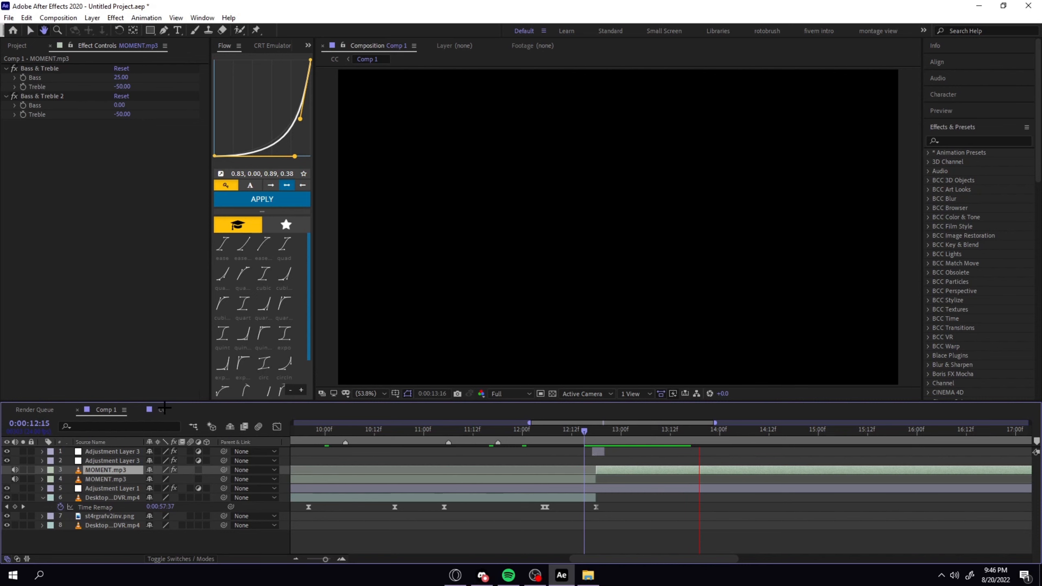
Shorten the CC composition's work area so it ends at about 0:00:13:18.
left_click(164, 408)
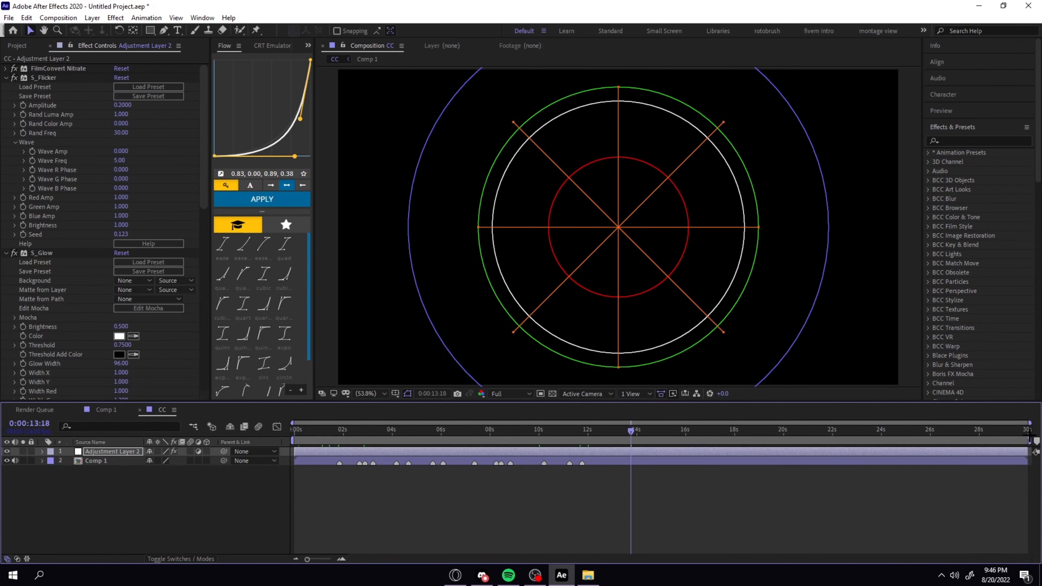
left_click_drag(1032, 439, 614, 430)
left_click_drag(374, 433, 314, 429)
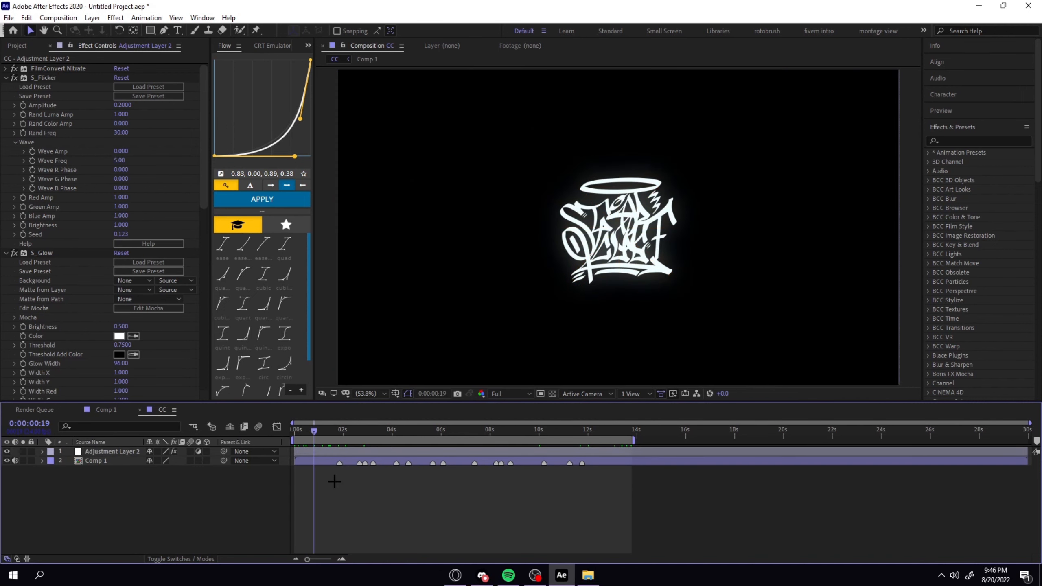
Add a new adjustment layer in CC between Adjustment Layer 2 and Comp 1.
key("equal")
left_click(349, 432)
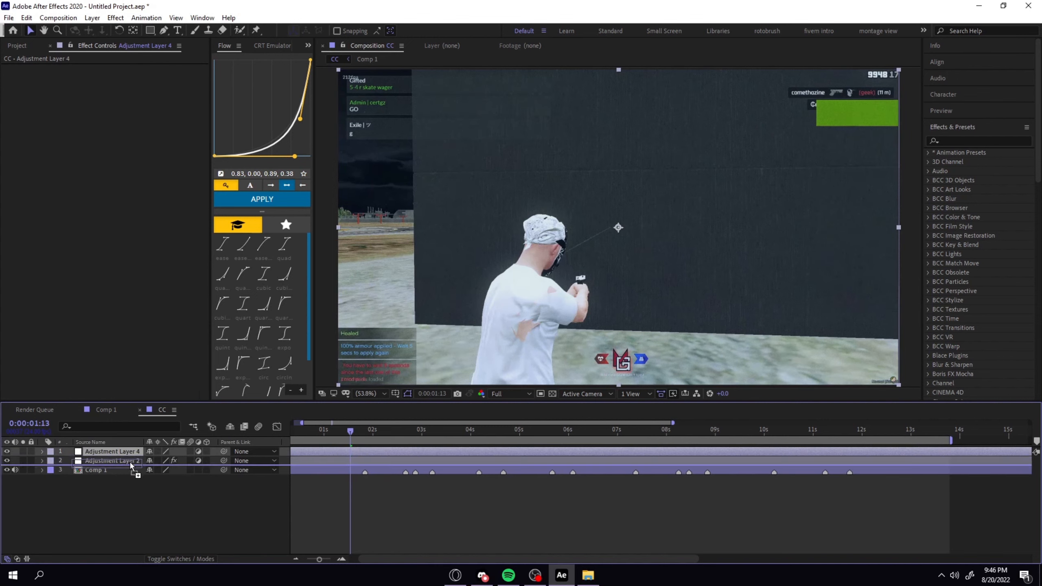
key("ctrl+alt+y")
Split the new adjustment layer at 0:00:00:23 and delete the part before the cut.
left_click_drag(350, 431, 313, 429)
key("Page_Down")
key("Page_Down")
key("Page_Down")
key("Page_Down")
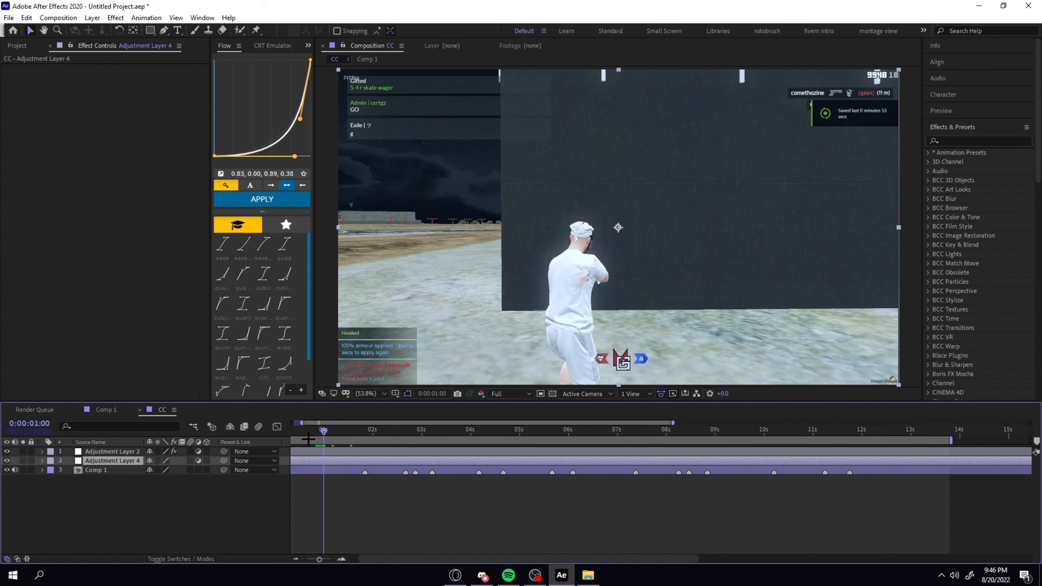
key("Page_Up")
key("ctrl+shift+d")
left_click(315, 469)
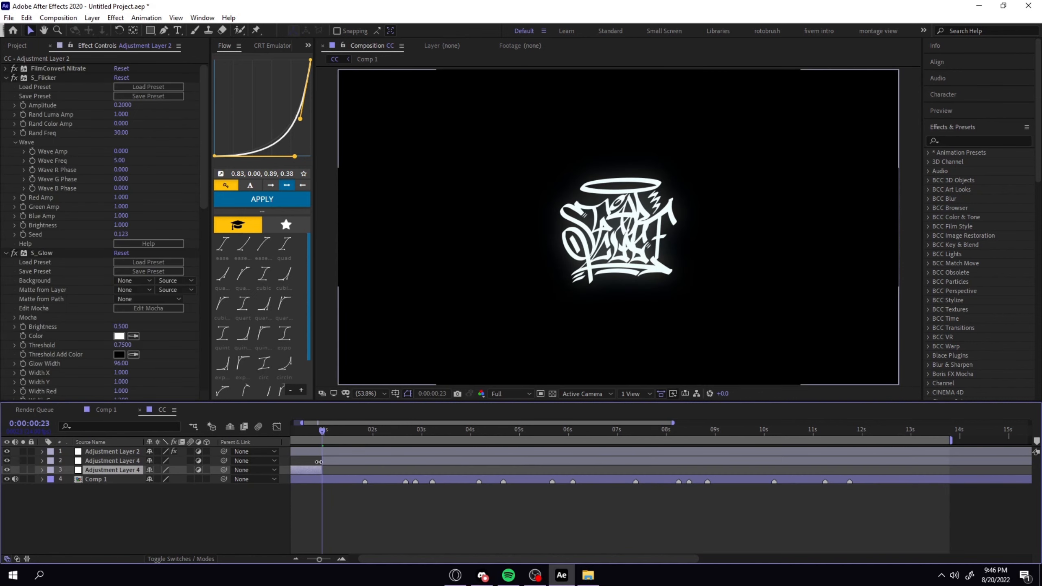
key("Delete")
Split the remaining adjustment layer at 0:00:01:01 and delete the part after the cut.
left_click(332, 461)
key("Page_Down")
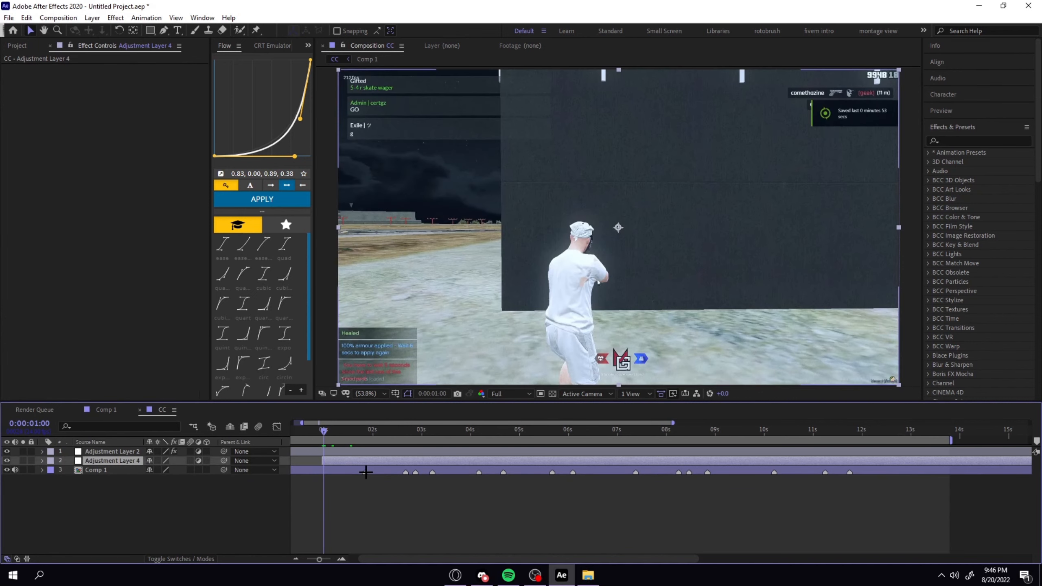
key("Page_Down")
key("ctrl+shift+d")
key("Delete")
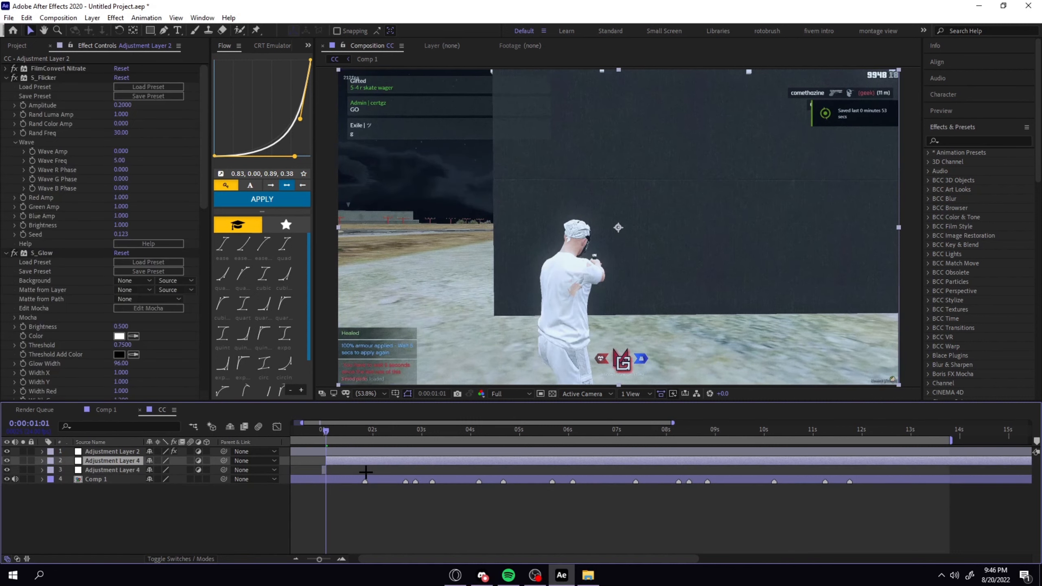
Apply S_HalfTone to the two-frame adjustment layer at 0:00:01:00, where the first clip starts.
key("Page_Up")
key("Page_Up")
key("Page_Up")
key("Page_Up")
left_click(325, 460)
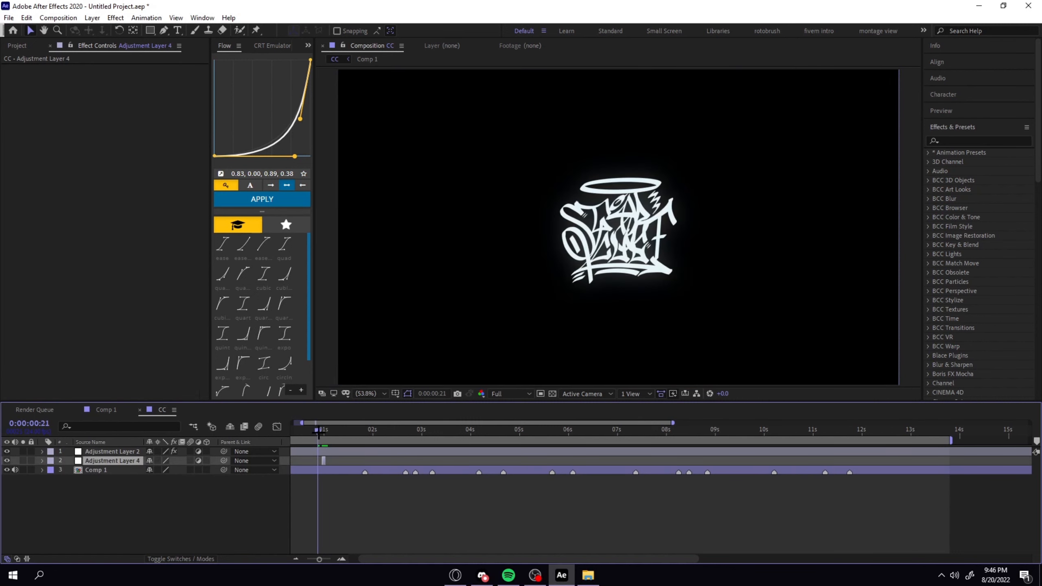
left_click(323, 430)
left_click(324, 429)
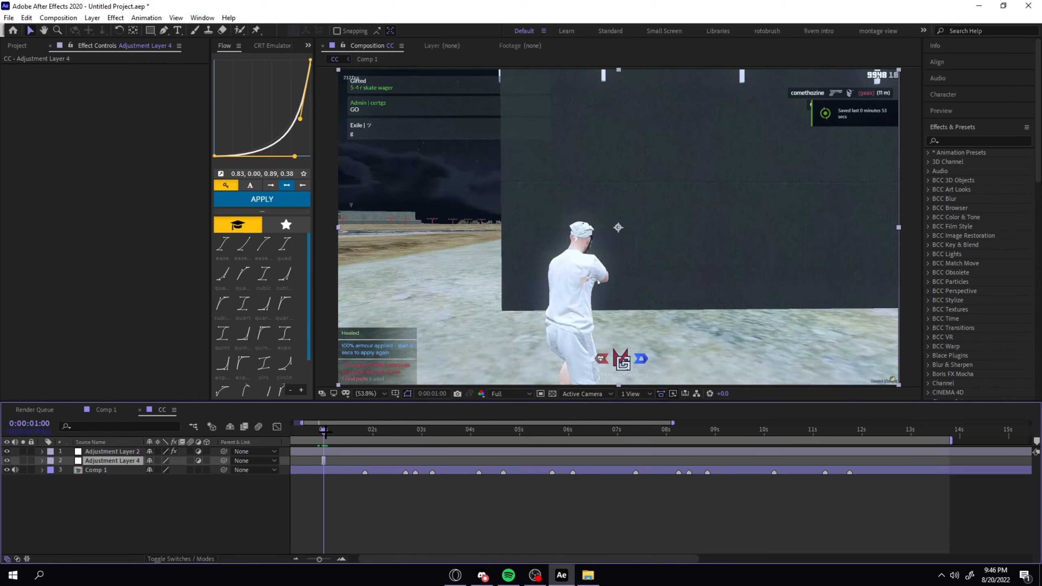
key("ctrl+space")
type("s_half")
key("Return")
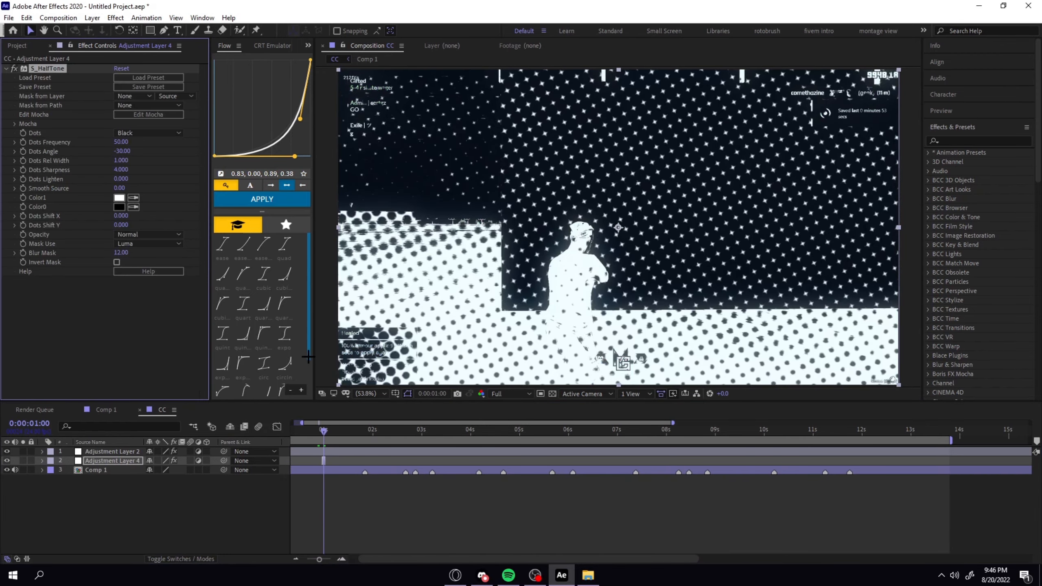
Raise the S_HalfTone Dots Frequency to 175 and preview the halftone flash.
left_click_drag(126, 148, 156, 151)
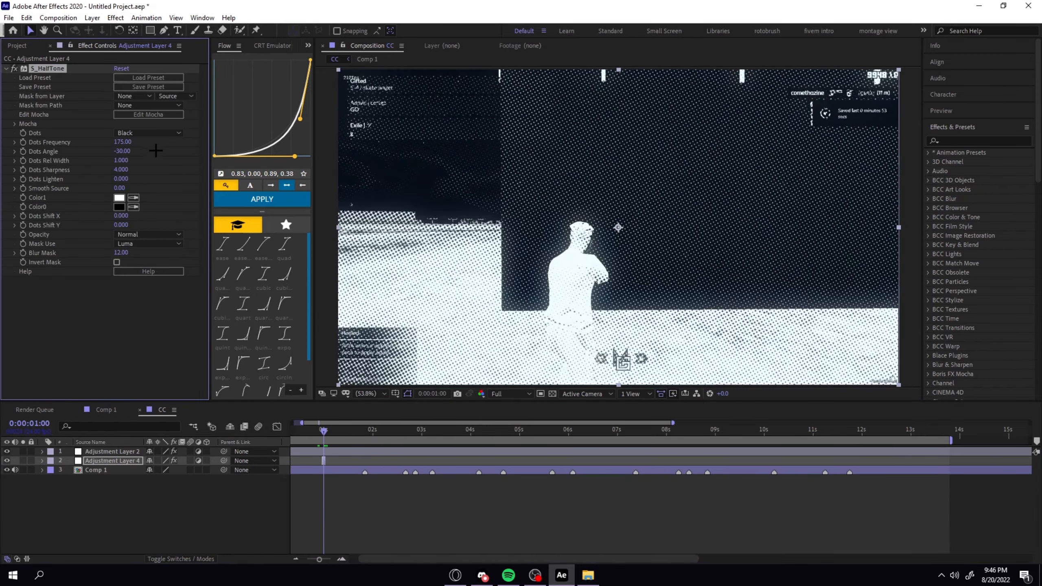
left_click(151, 156)
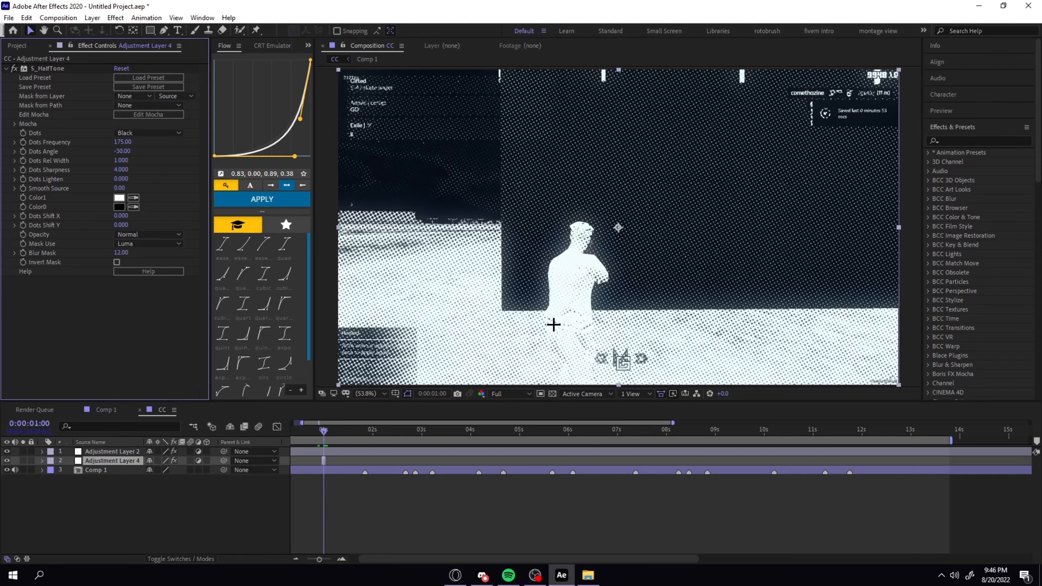
key("space")
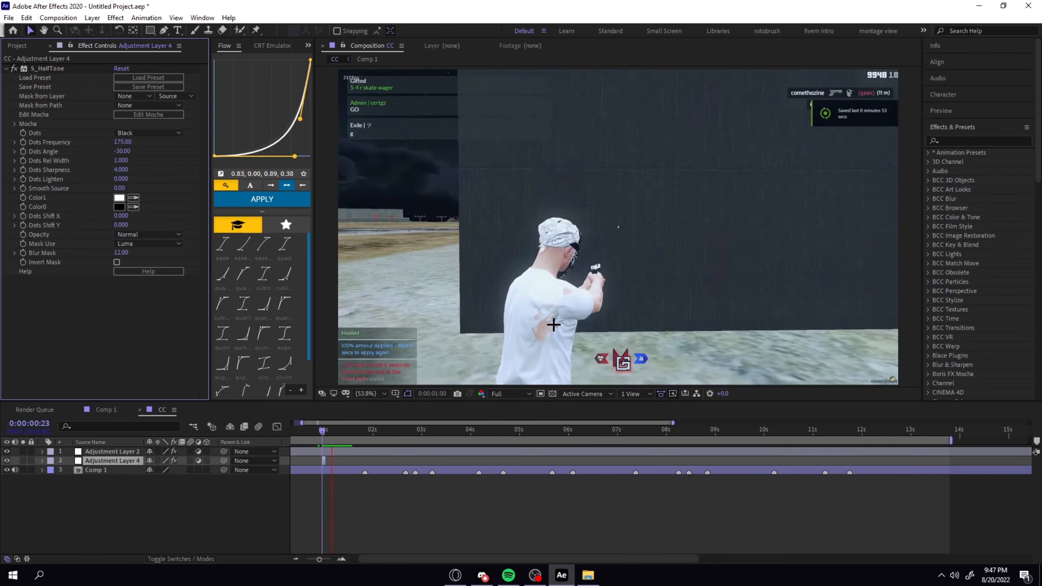
Shorten the halftone adjustment layer to two frames starting at 0:00:00:23 and check the flash frame by frame.
key("space")
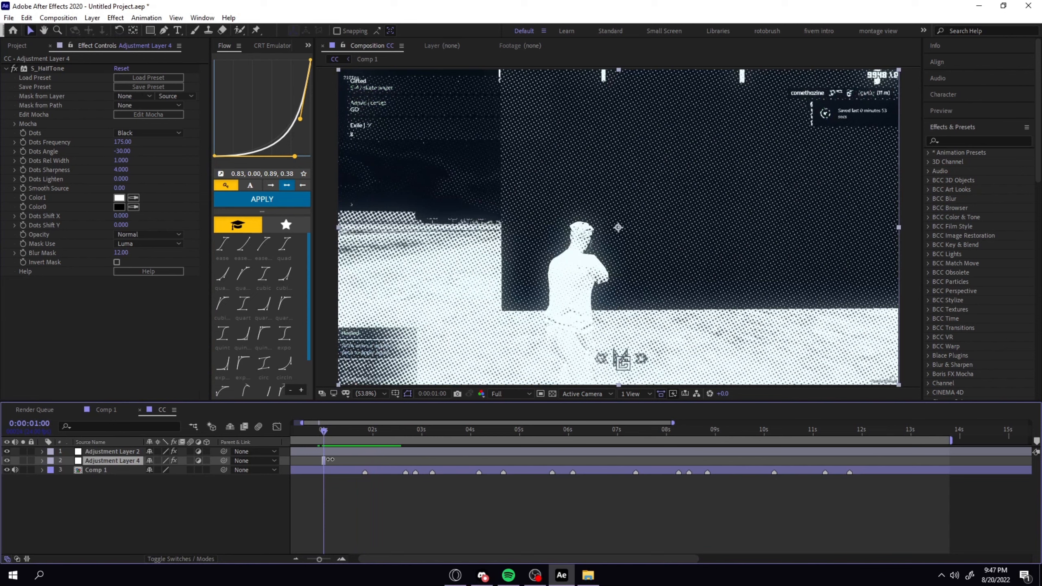
key("=")
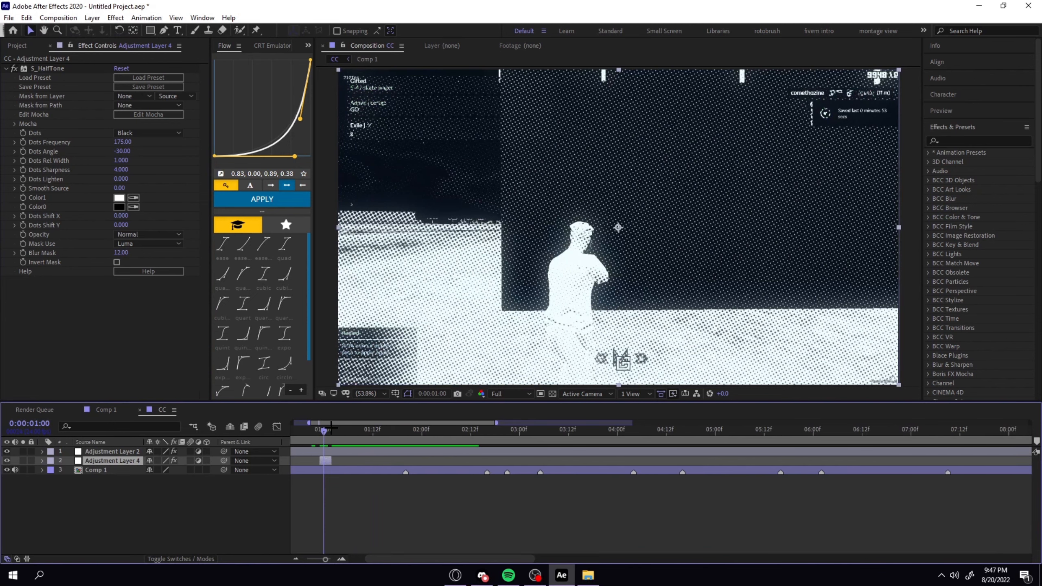
left_click(319, 430)
key("Page_Down")
key("Page_Down")
key("Page_Down")
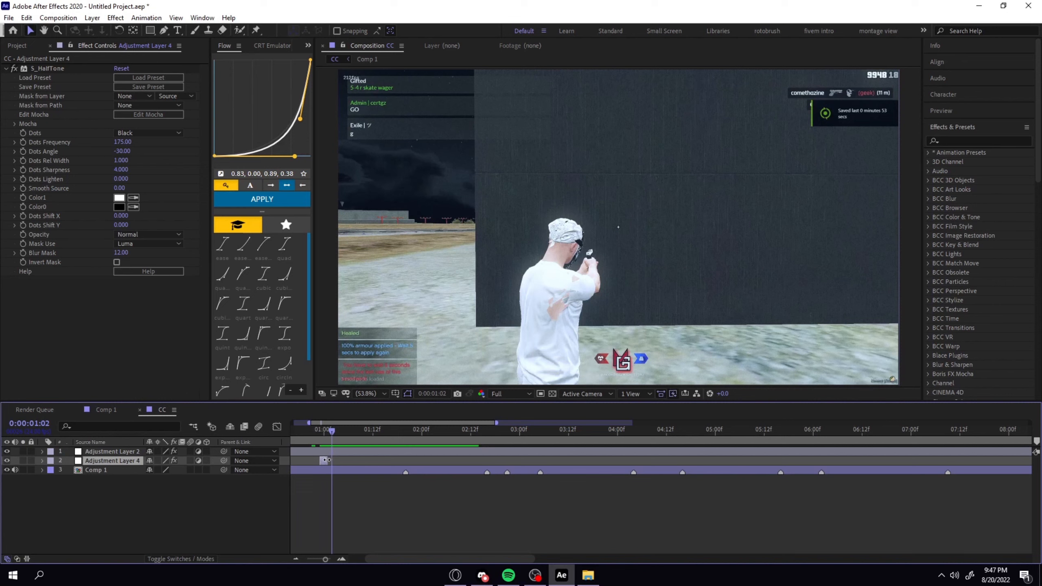
left_click(319, 430)
key("Page_Down")
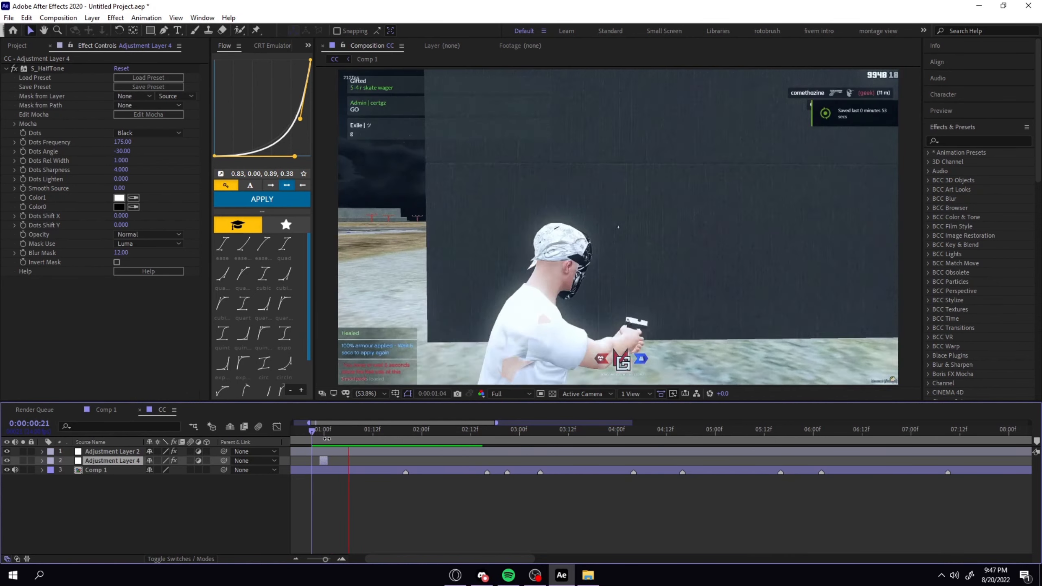
Invert the S_HalfTone colors by setting Color0 to white and Color1 to black (000000), and preview the flash.
left_click(118, 207)
left_click_drag(193, 170, 65, 24)
left_click(361, 40)
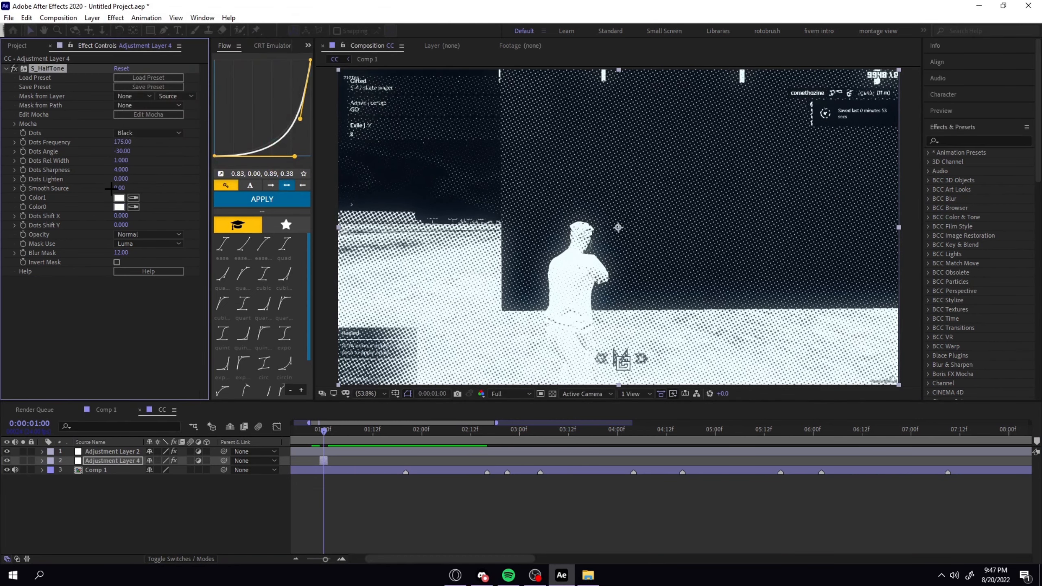
left_click(119, 198)
left_click_drag(144, 165, 123, 188)
left_click(352, 37)
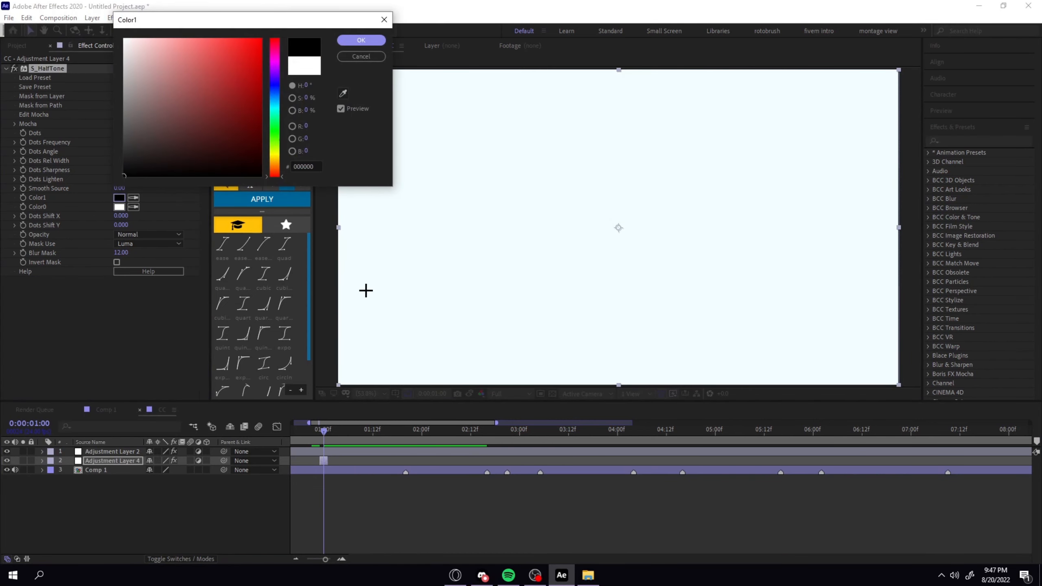
left_click(362, 41)
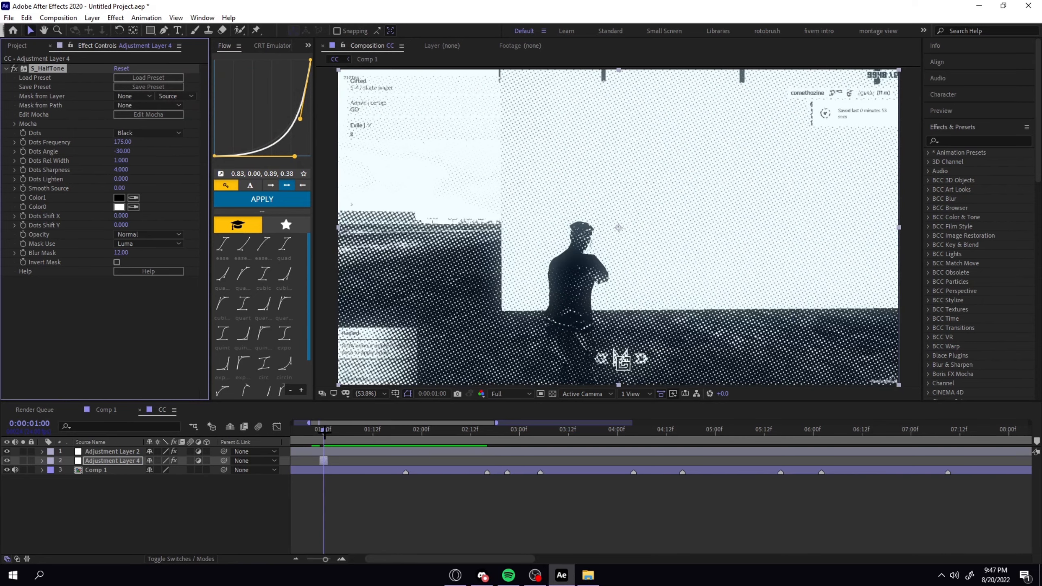
key("space")
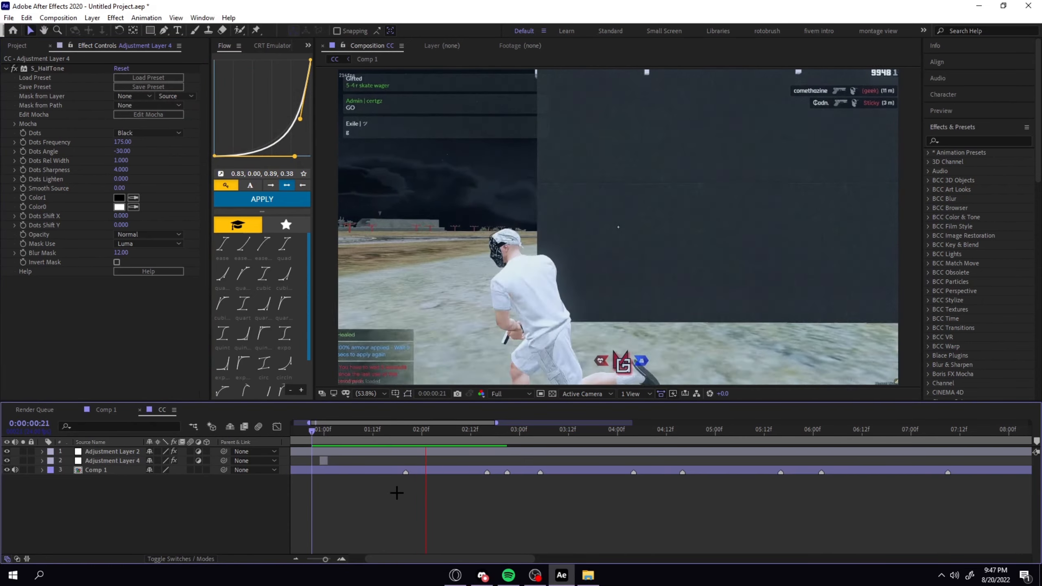
Duplicate the halftone adjustment layer, move the copy to the Comp 1 marker at about 0:00:03:05, and preview from 0:00:01:14.
left_click(325, 460)
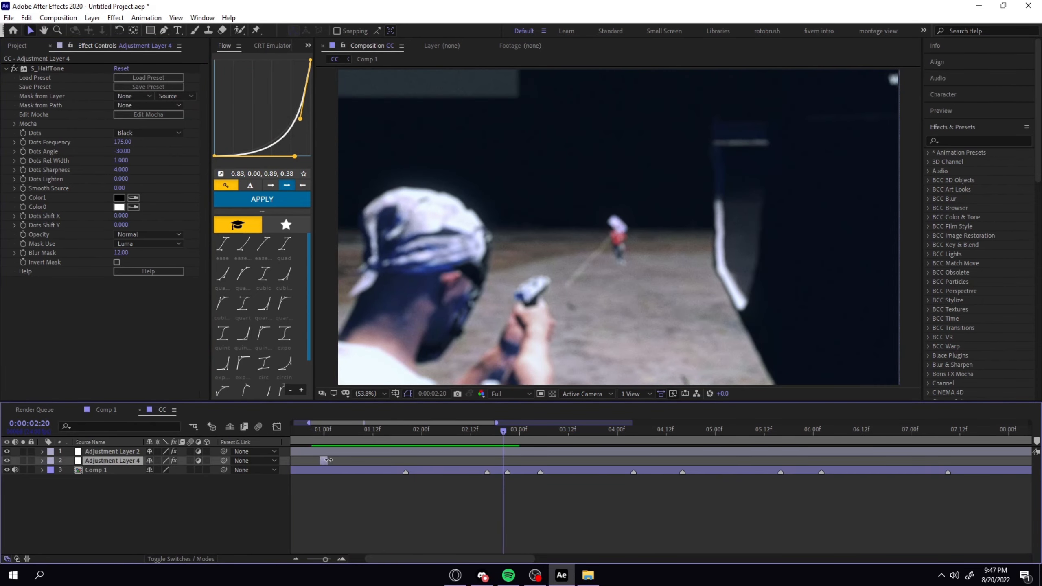
key("ctrl+d")
left_click_drag(324, 460, 540, 461)
left_click(413, 440)
left_click_drag(386, 441, 382, 441)
key("space")
left_click(462, 451)
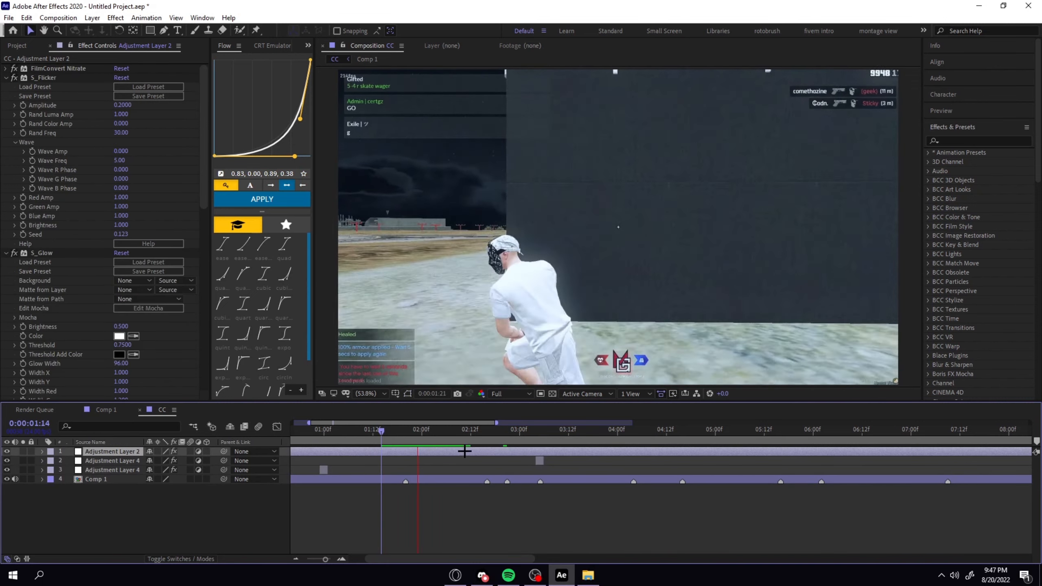
key("space")
Move the copied halftone layer back to the marker at 0:00:02:21 and preview the transition from 0:00:02:15.
left_click_drag(519, 435, 507, 436)
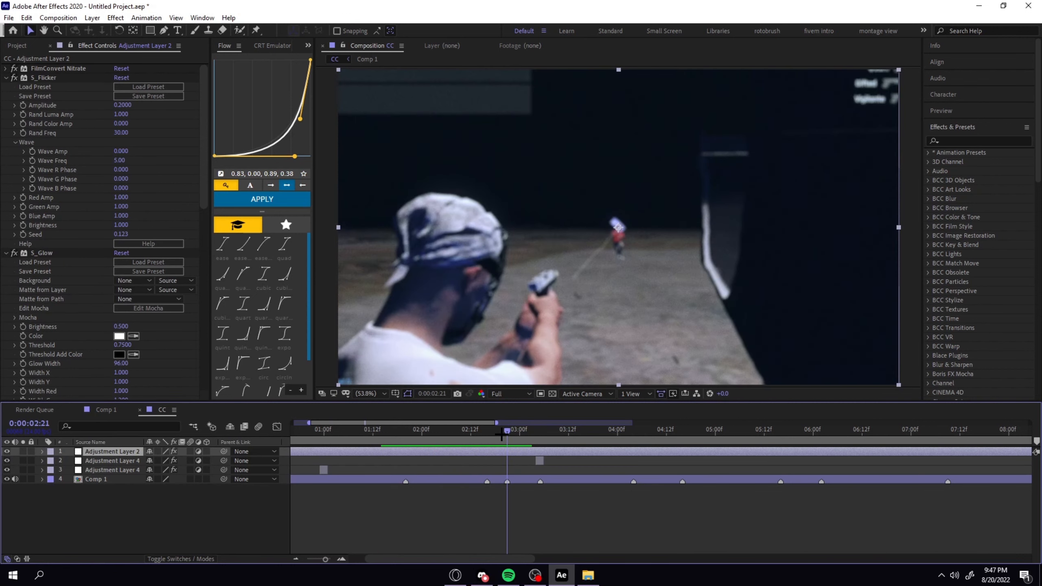
left_click(538, 461)
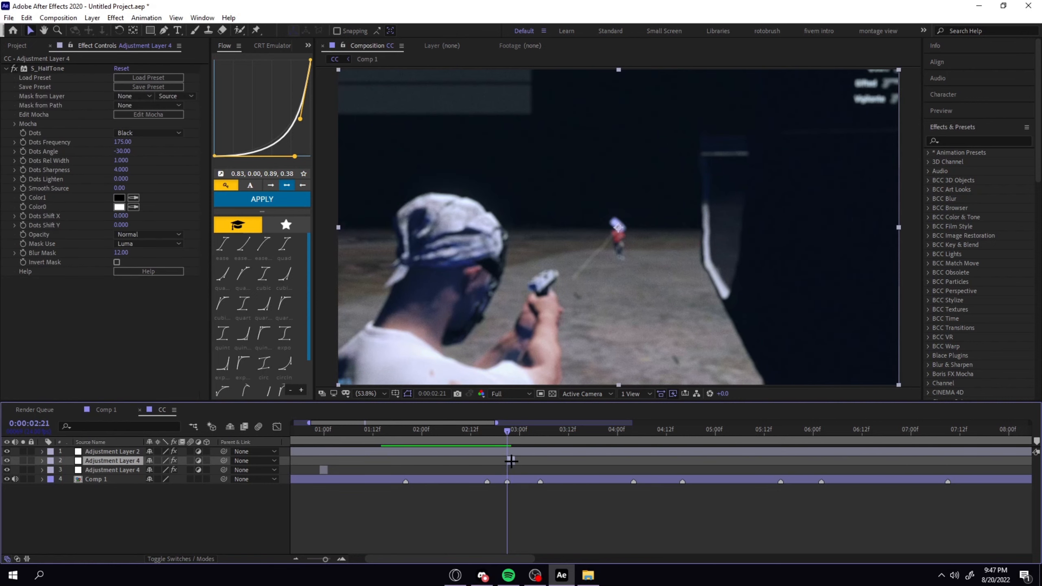
left_click(520, 465)
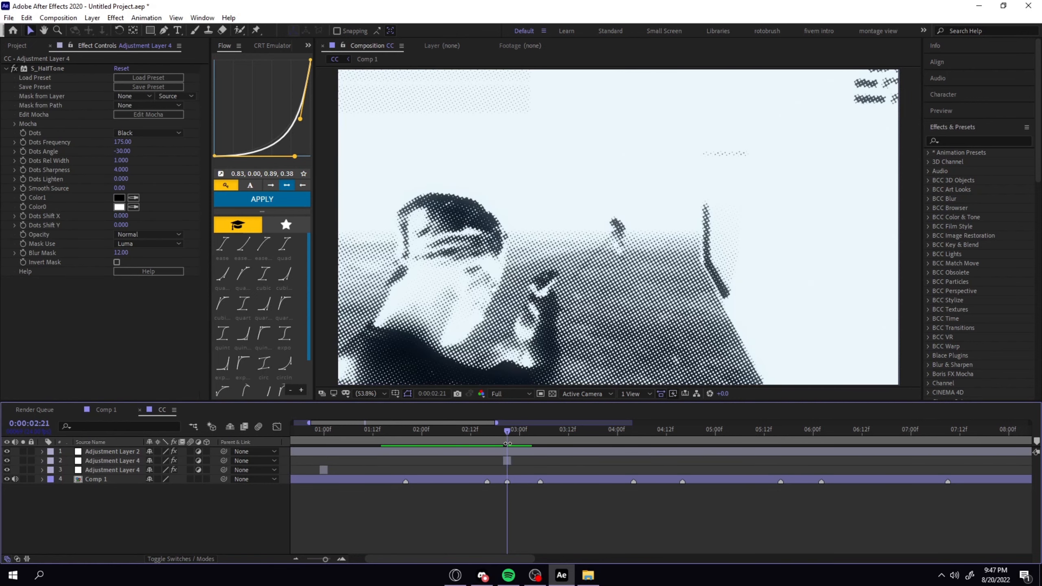
left_click_drag(507, 431, 483, 430)
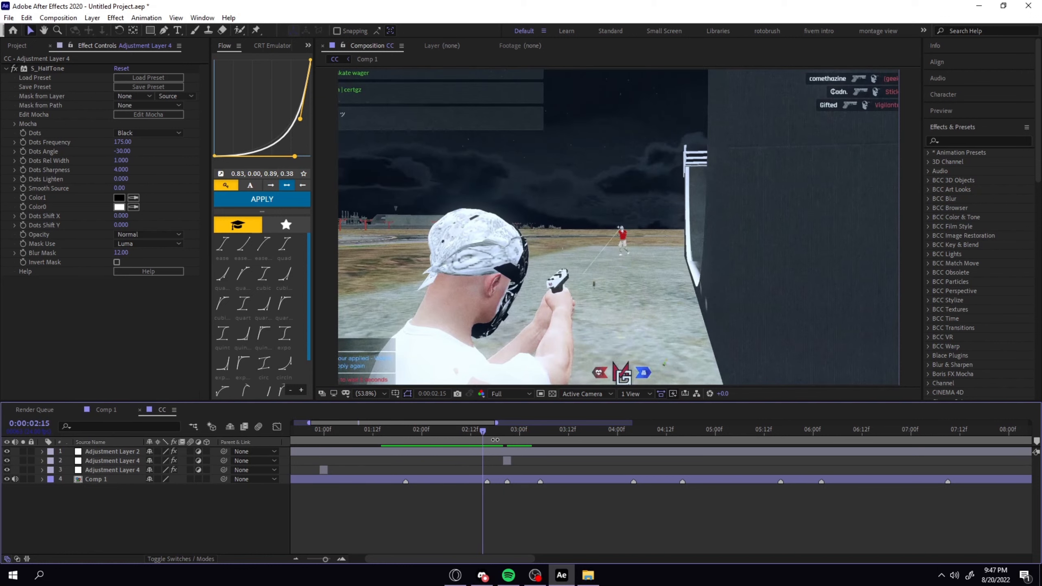
key("space")
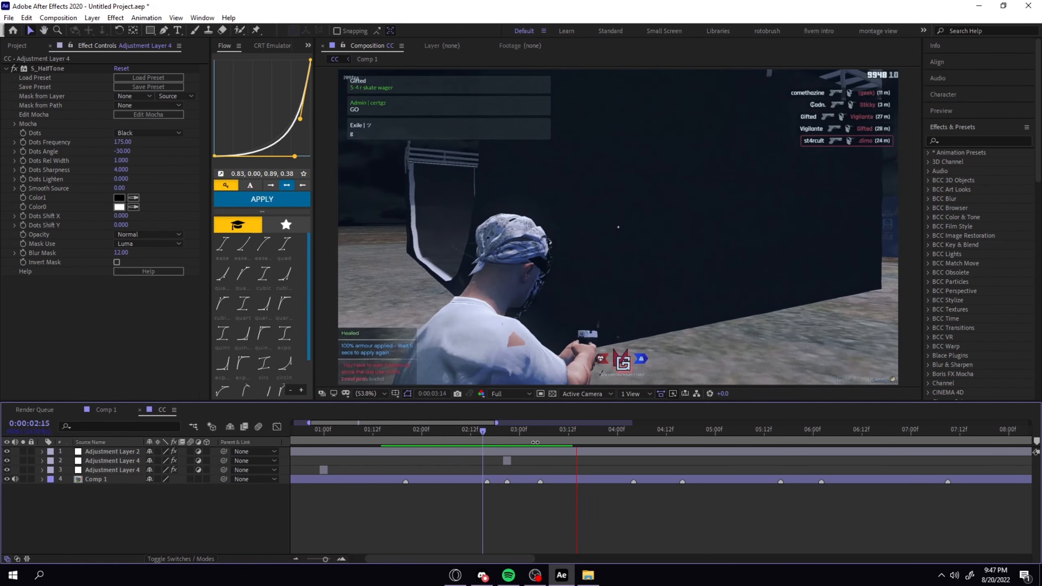
key("space")
Duplicate the halftone layer at 0:00:02:21 and move the copy to 0:00:03:13.
left_click(508, 460)
key("ctrl+d")
left_click_drag(508, 460, 571, 460)
Replace S_HalfTone with the Tint effect on the adjustment layer at 0:00:03:13.
left_click(49, 69)
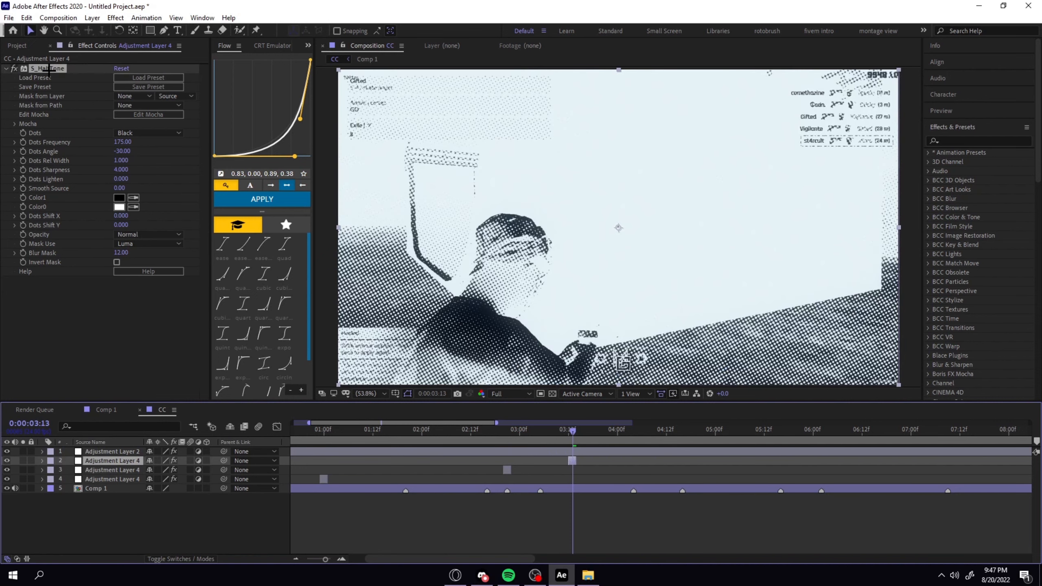
key("Delete")
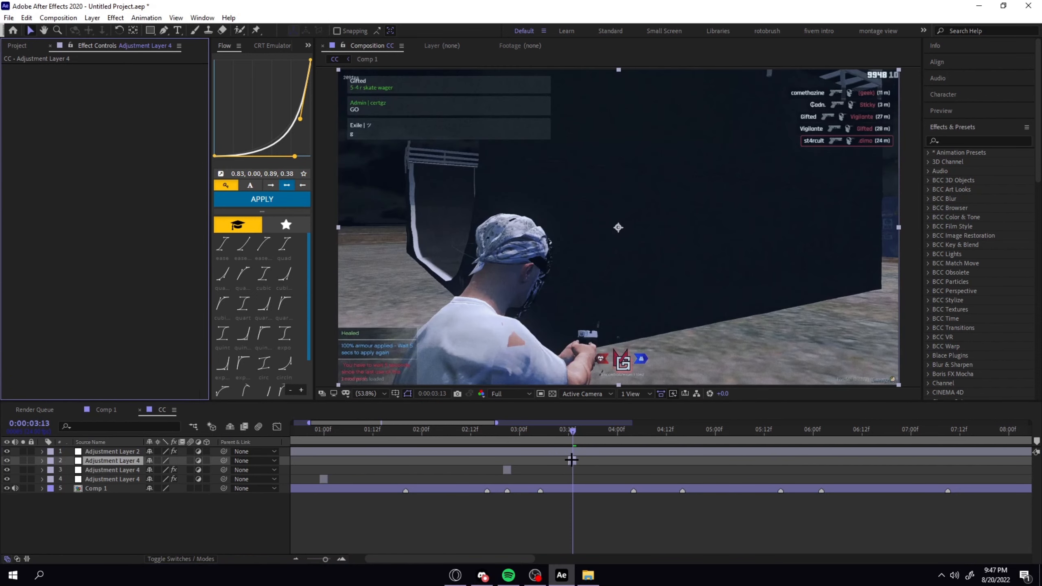
key("ctrl+space")
type("tint")
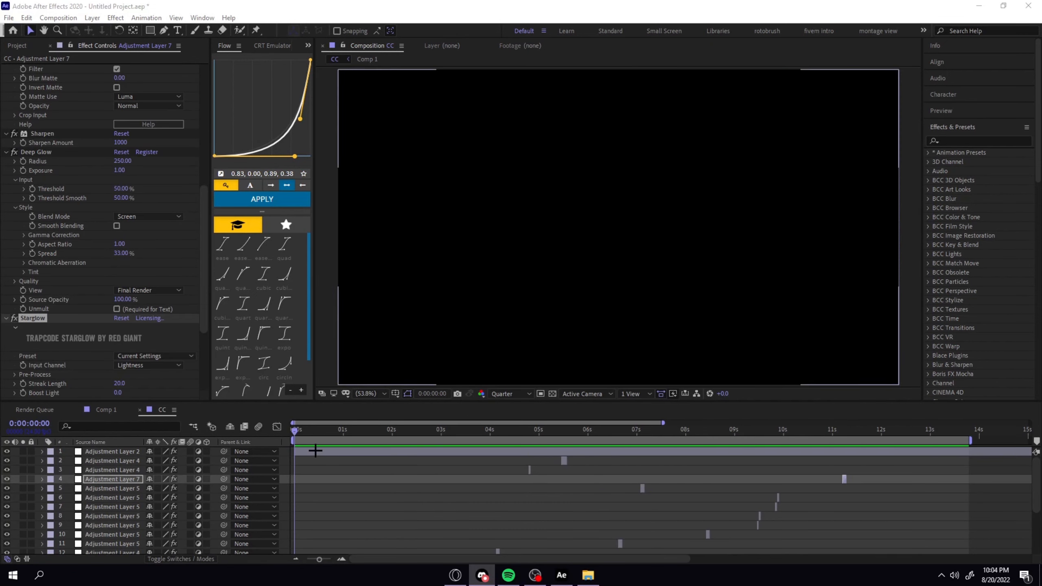
left_click(320, 459)
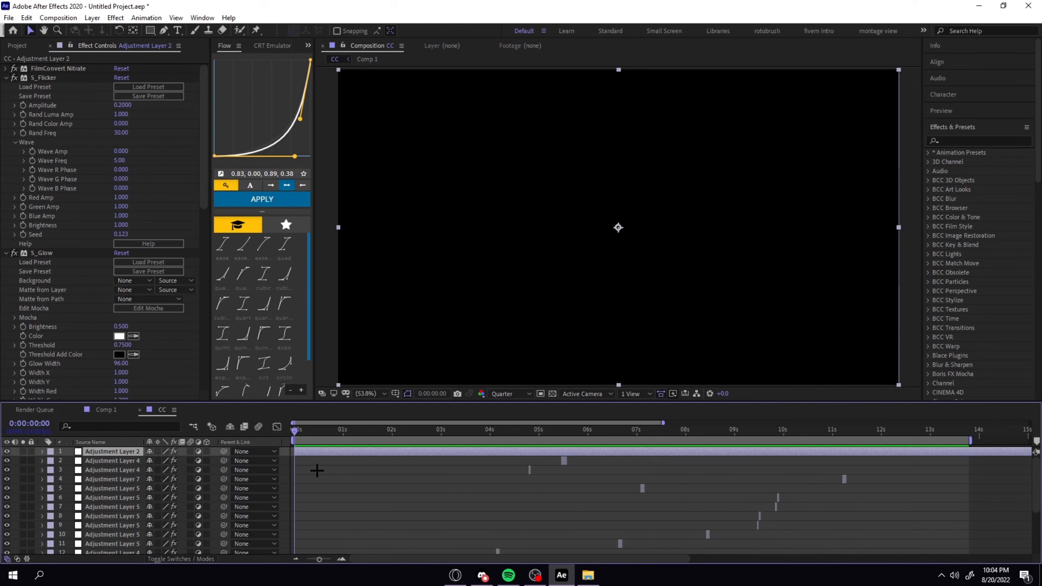
Play the CC composition from 0:00:00:00 to review all the flash effects.
key("space")
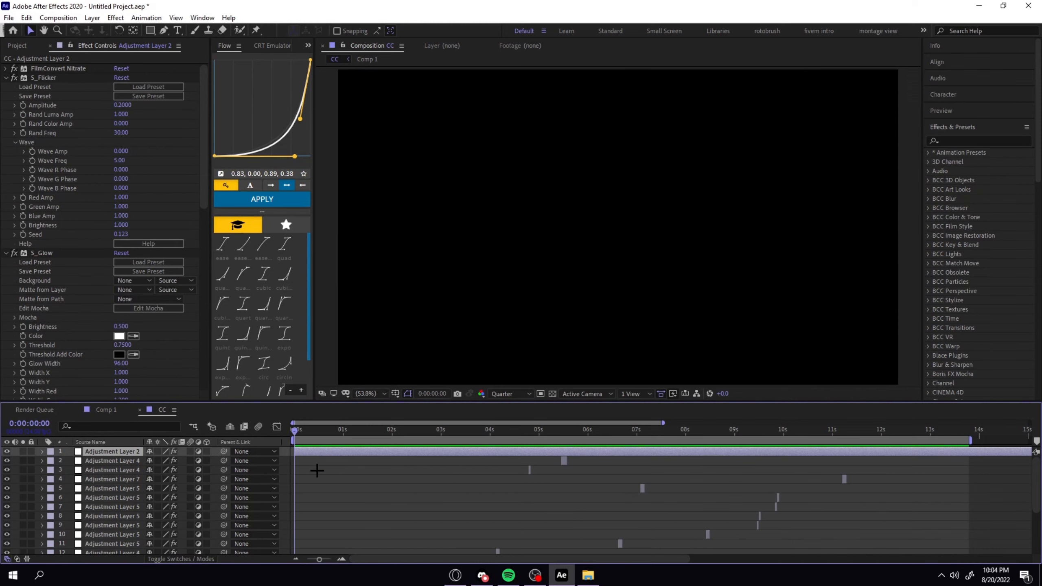
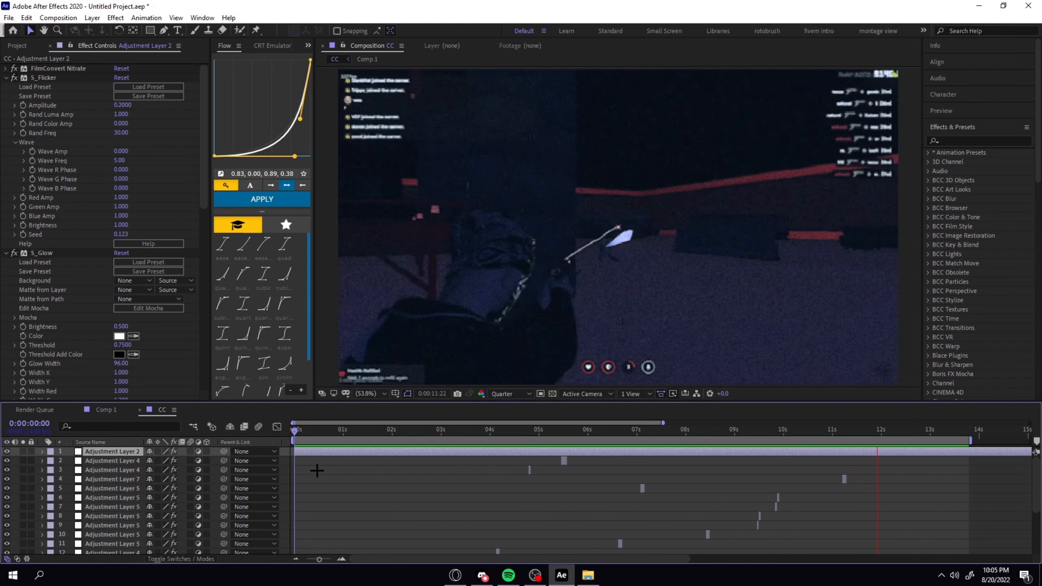
Stop the preview and show the effects of the short adjustment layer just before 0:00:11:12.
key("space")
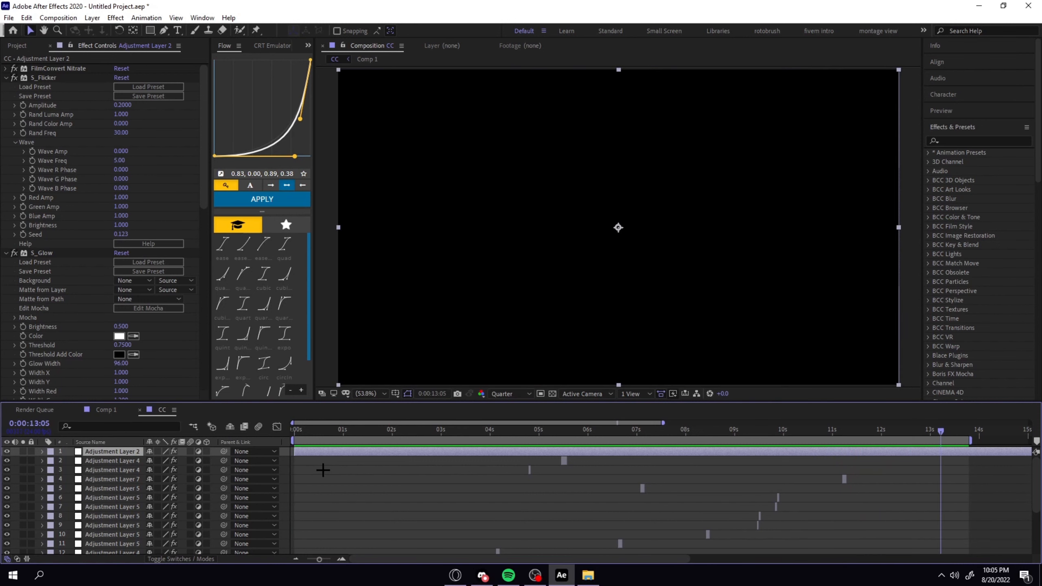
left_click(858, 430)
left_click(842, 479)
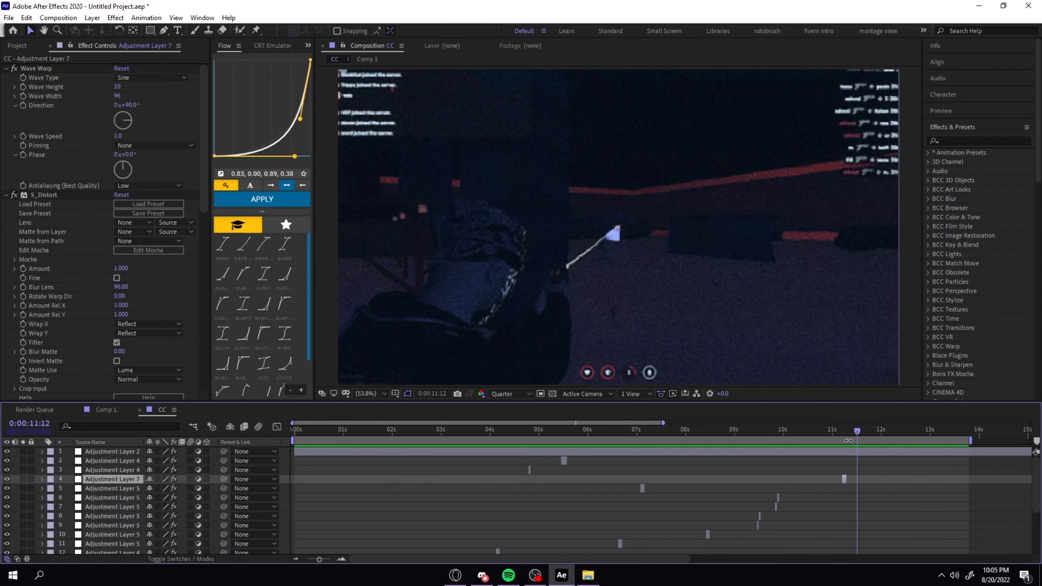
Return to 0:00:01:00 and examine the S_HalfTone settings on the adjustment layer there, comparing the frame with the one before it.
left_click_drag(857, 430, 396, 512)
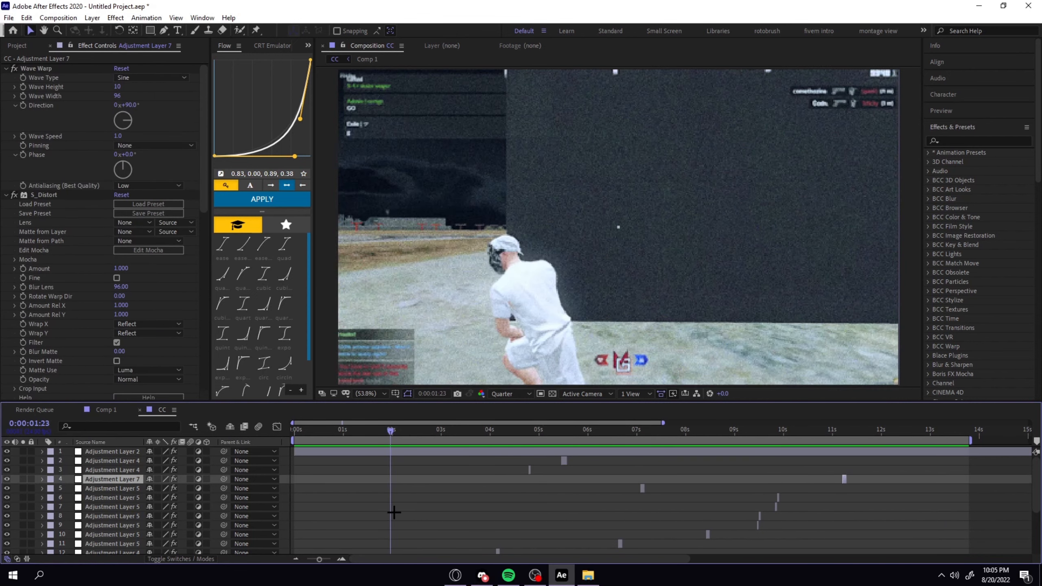
scroll(393, 493, "down", 4)
left_click_drag(390, 443, 343, 444)
left_click(341, 538)
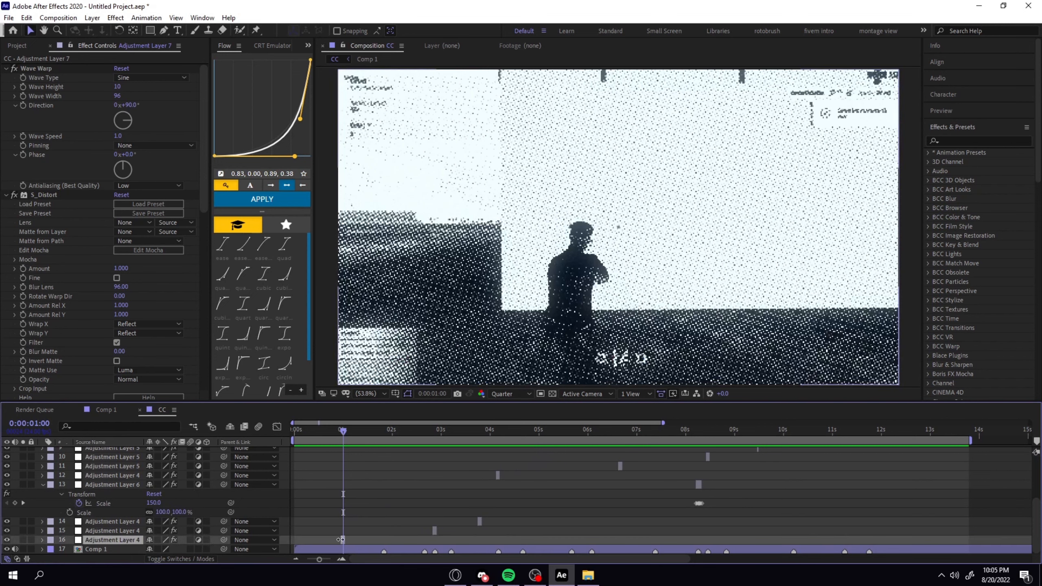
key("Page_Up")
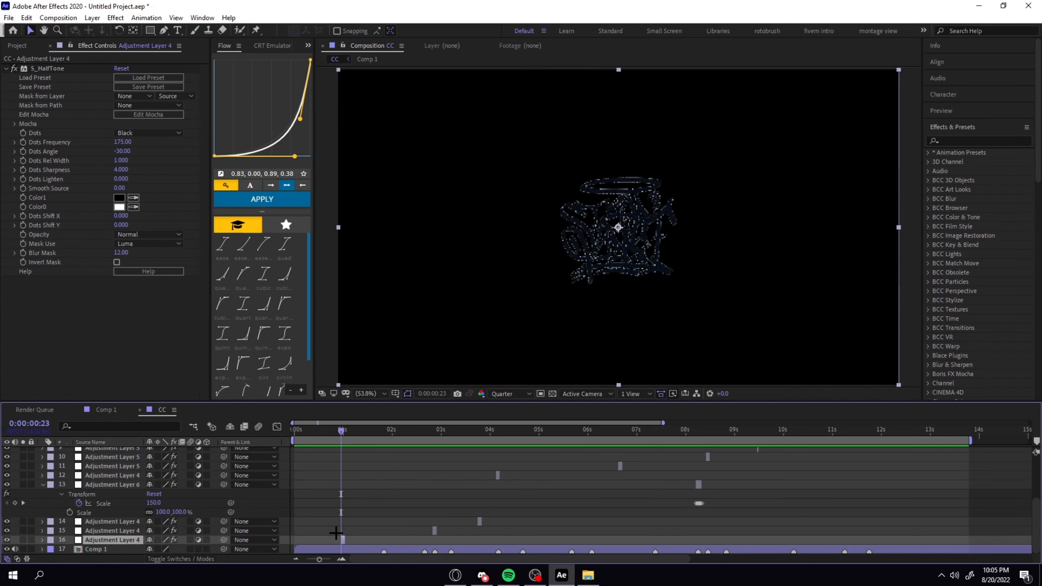
key("Page_Down")
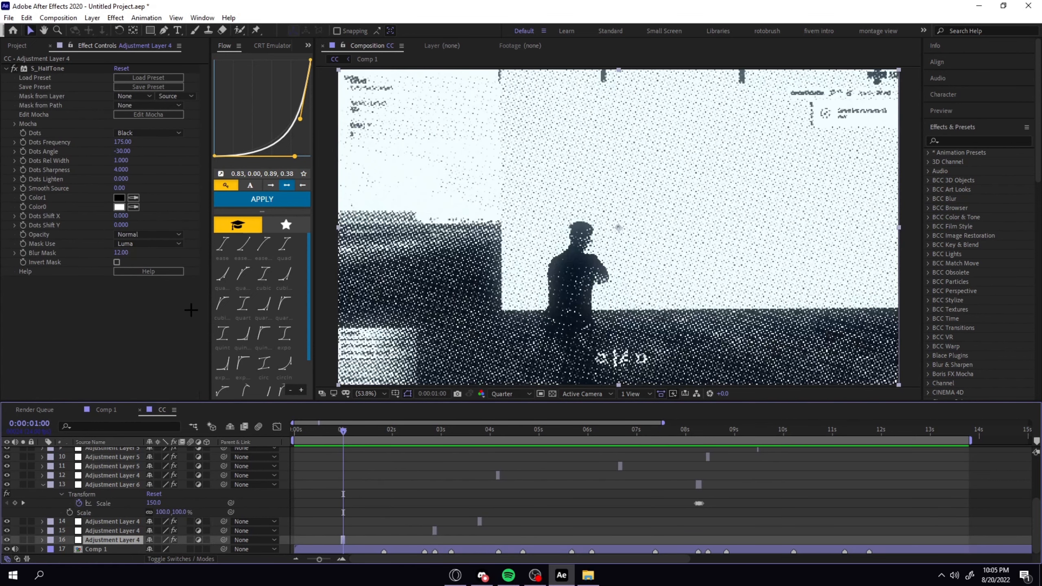
left_click(33, 87)
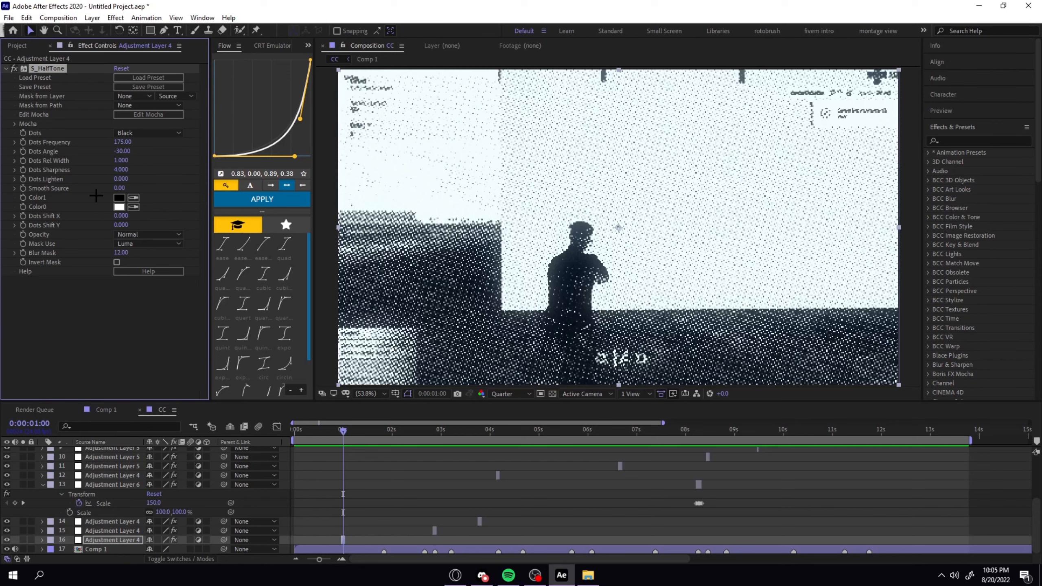
Review the halftone adjustment layer at 0:00:02:20 and the Tint adjustment layer at 0:00:03:18.
left_click(438, 481)
left_click(428, 429)
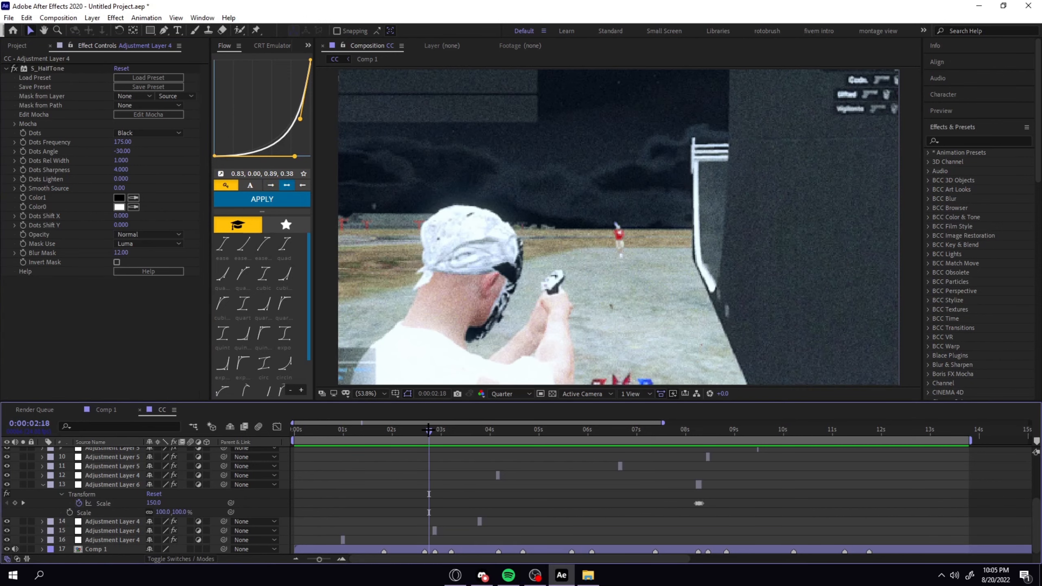
left_click(430, 532)
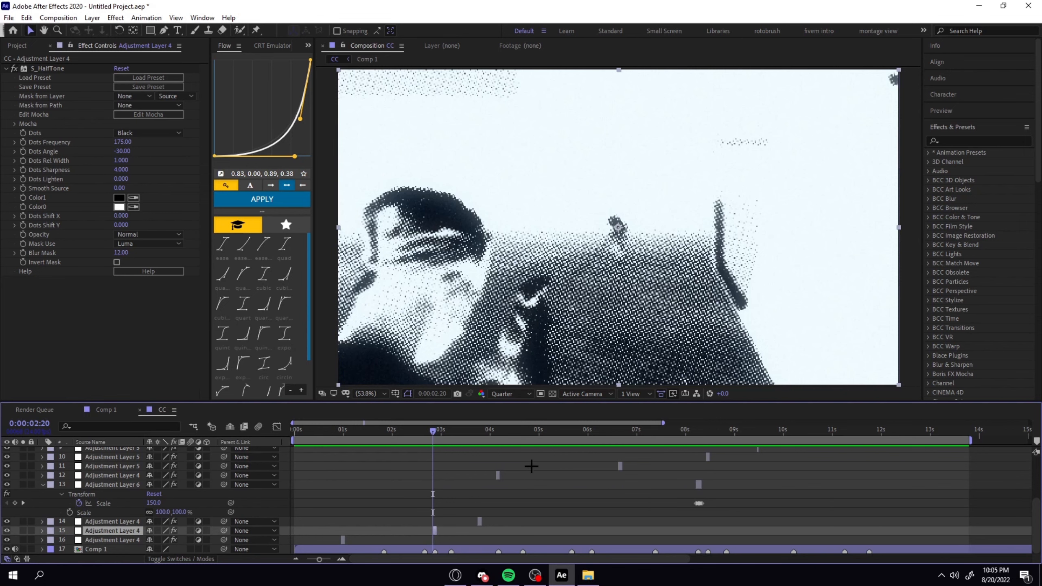
left_click(474, 431)
left_click(477, 432)
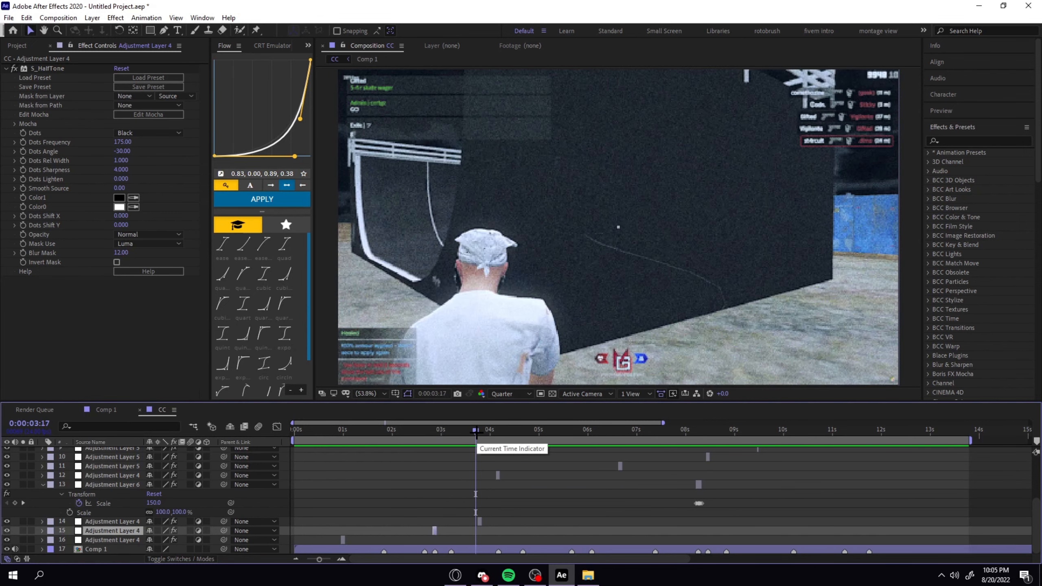
left_click(479, 522)
Compare the Find Edges effect with and without Invert on the adjustment layer at 0:00:04:03, leaving Invert enabled.
left_click_drag(490, 432, 496, 434)
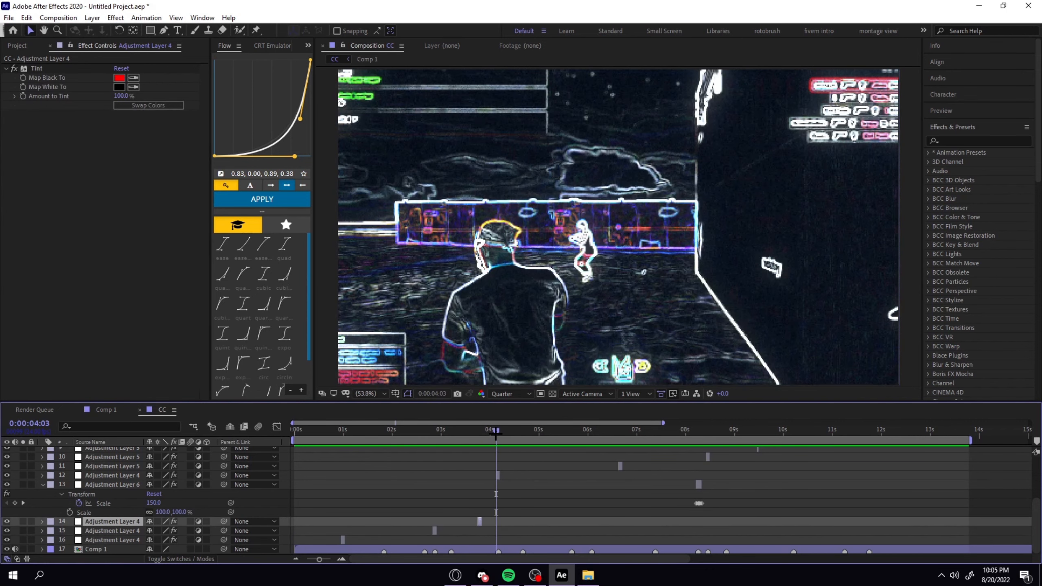
left_click(498, 475)
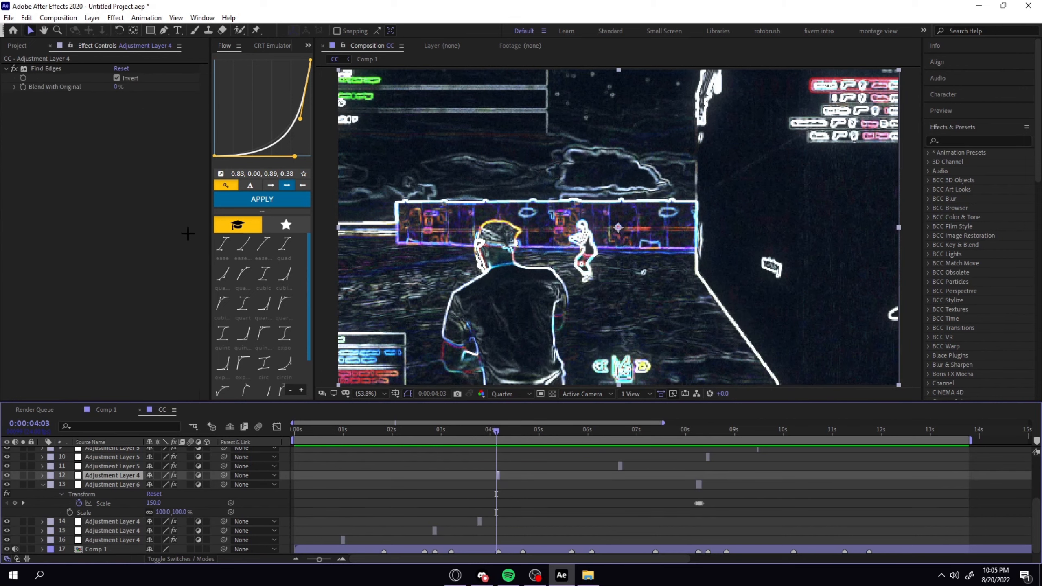
left_click(116, 78)
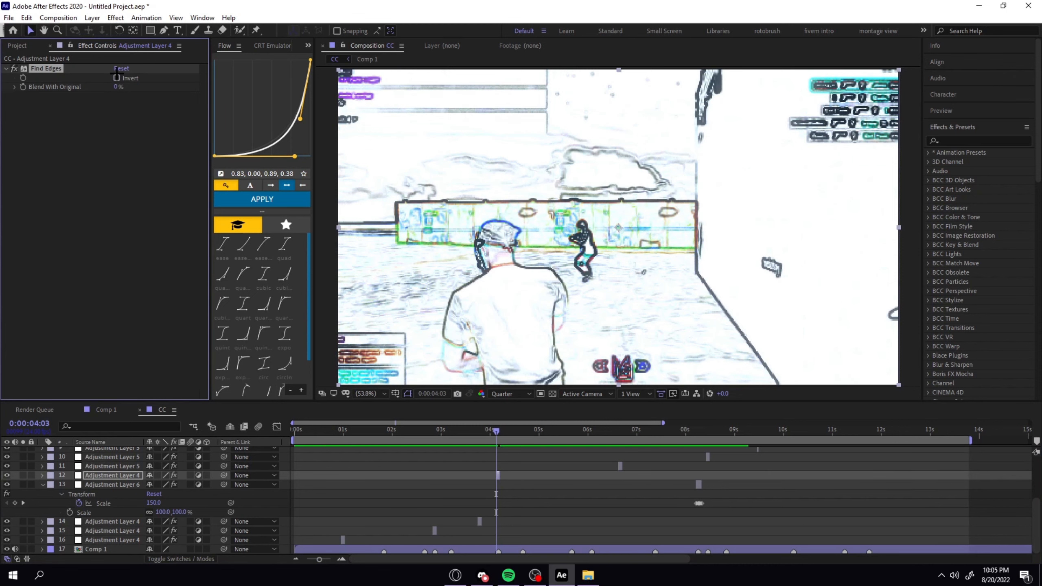
left_click(116, 78)
Examine the Color Balance, S_Glow and Warp settings on the adjustment layer at 0:00:04:19.
scroll(569, 501, "up", 4)
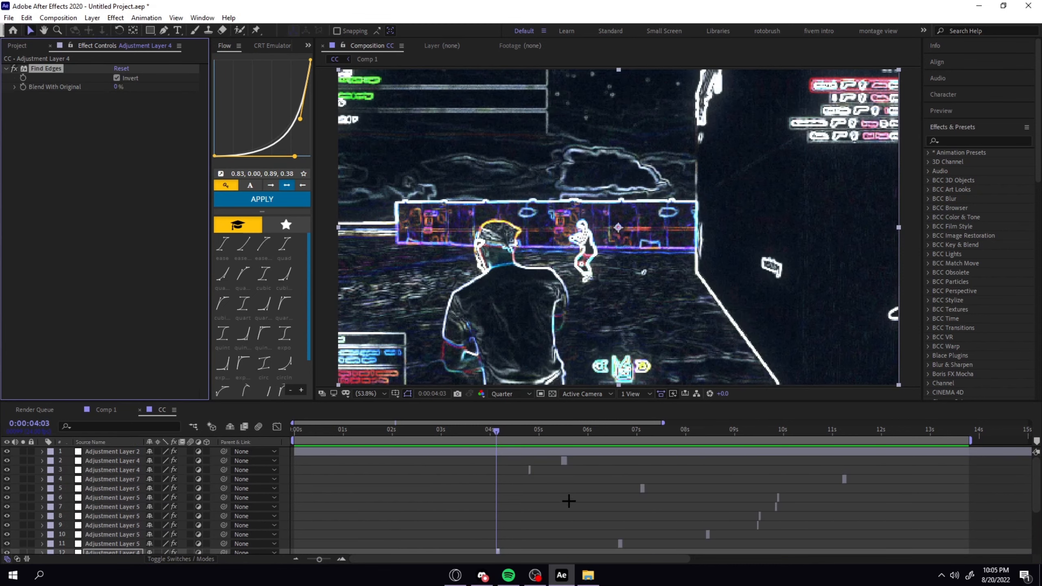
left_click(527, 434)
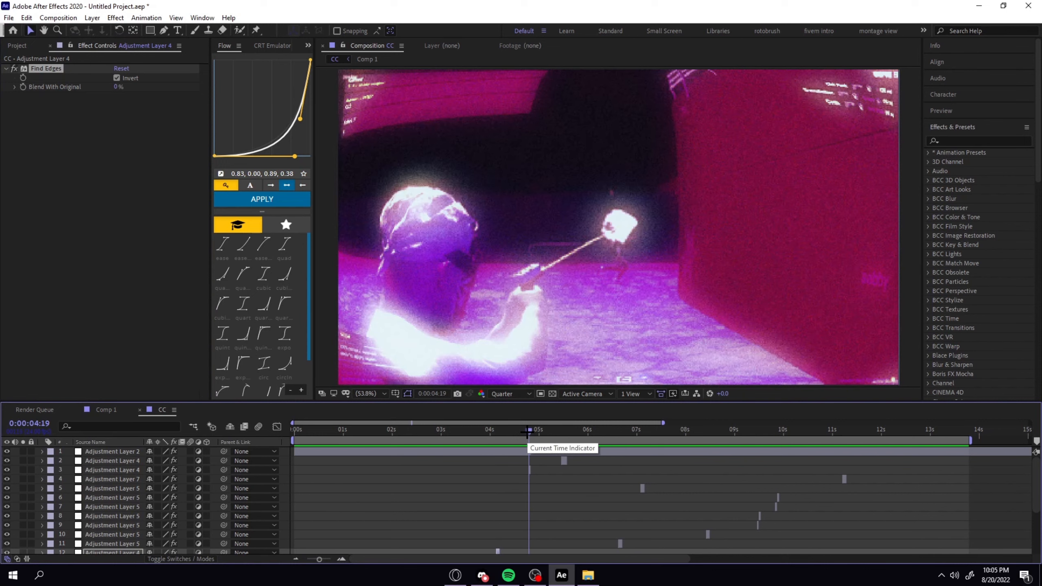
left_click(530, 469)
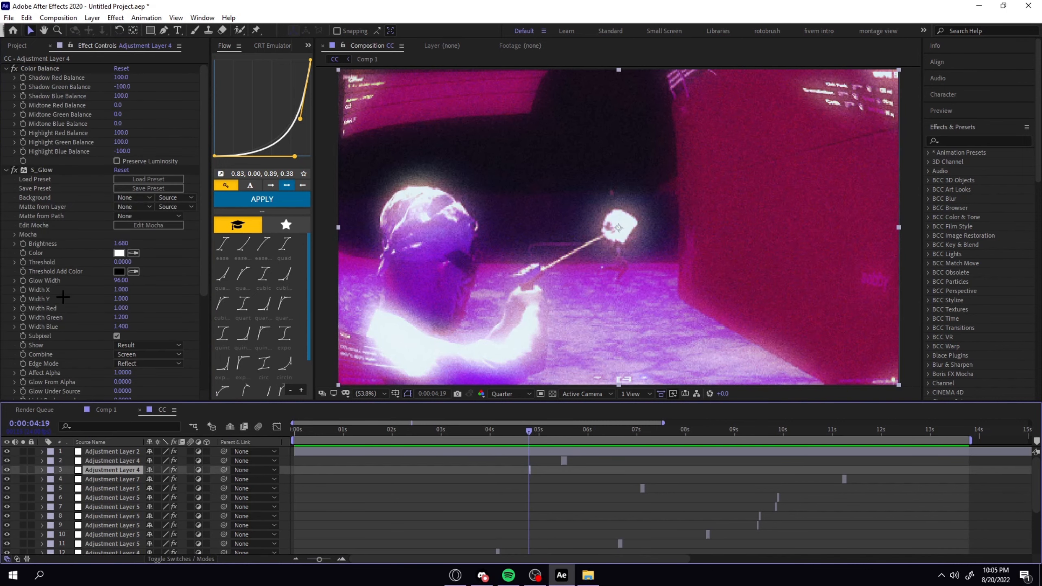
scroll(43, 300, "down", 5)
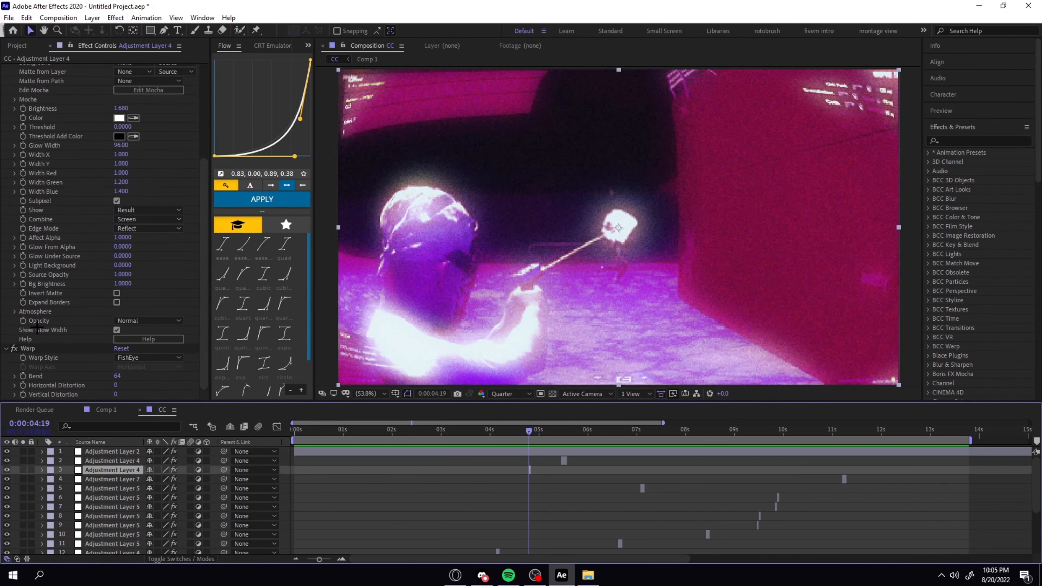
scroll(39, 337, "up", 5)
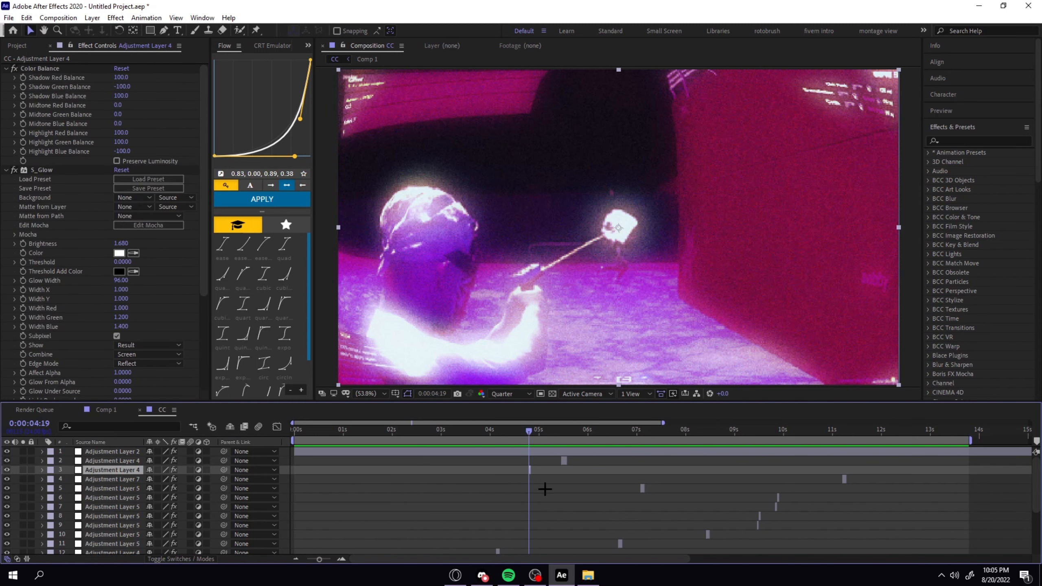
Expand the uni.Holomatrix II settings on the adjustment layer at 0:00:05:11 and check its look through 0:00:05:13.
left_click(562, 434)
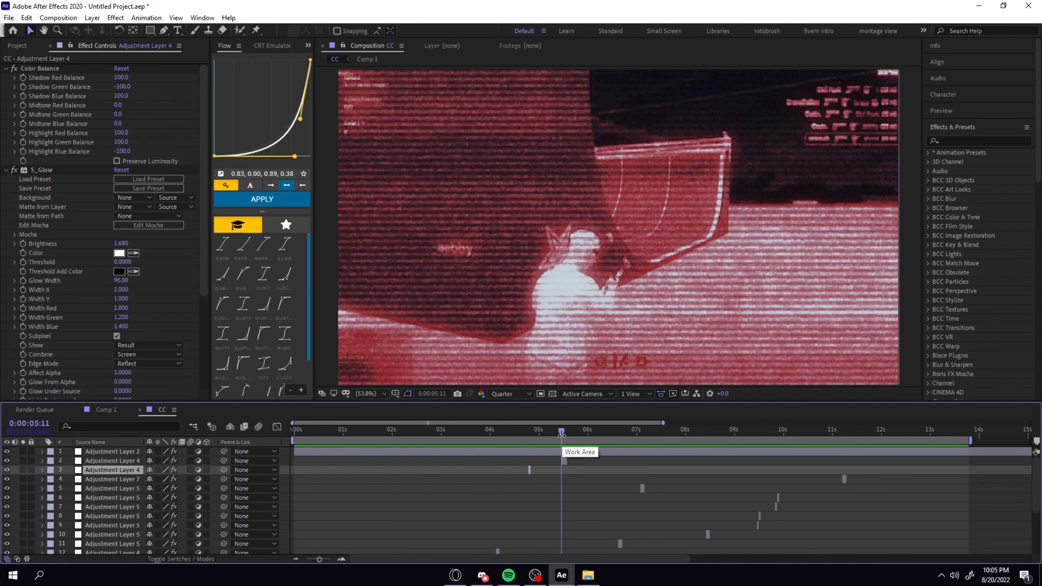
left_click(566, 462)
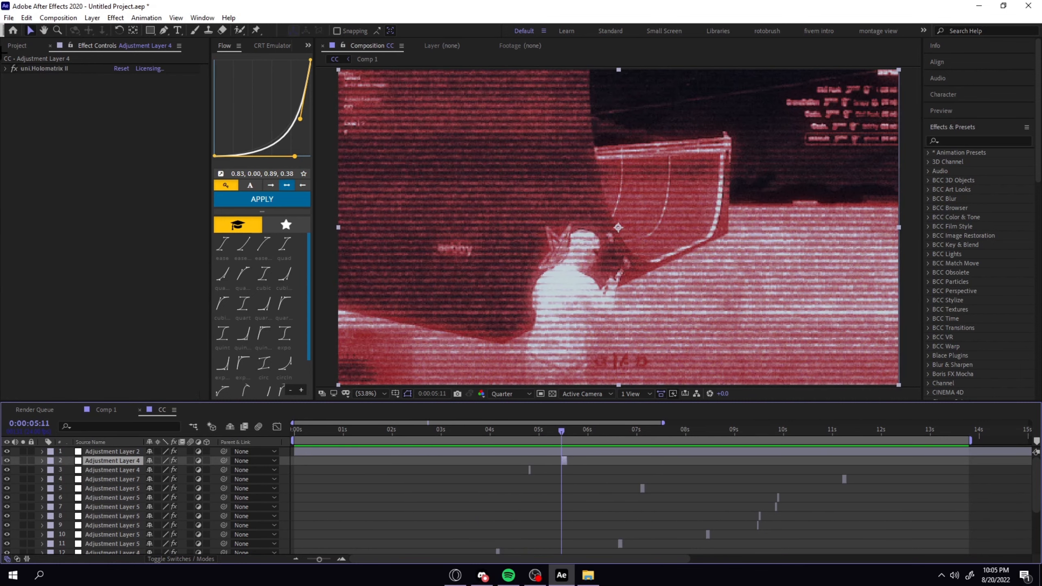
left_click(10, 67)
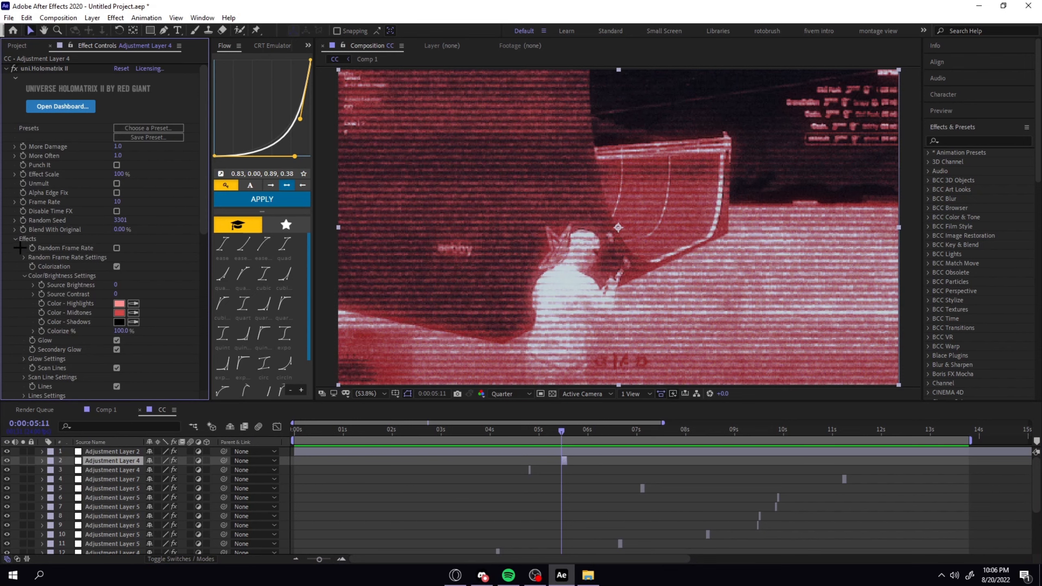
key("Page_Down")
key("Page_Down")
Examine the effects on the adjustment layers at 0:00:06:15 and 0:00:07:03.
scroll(605, 480, "down", 2)
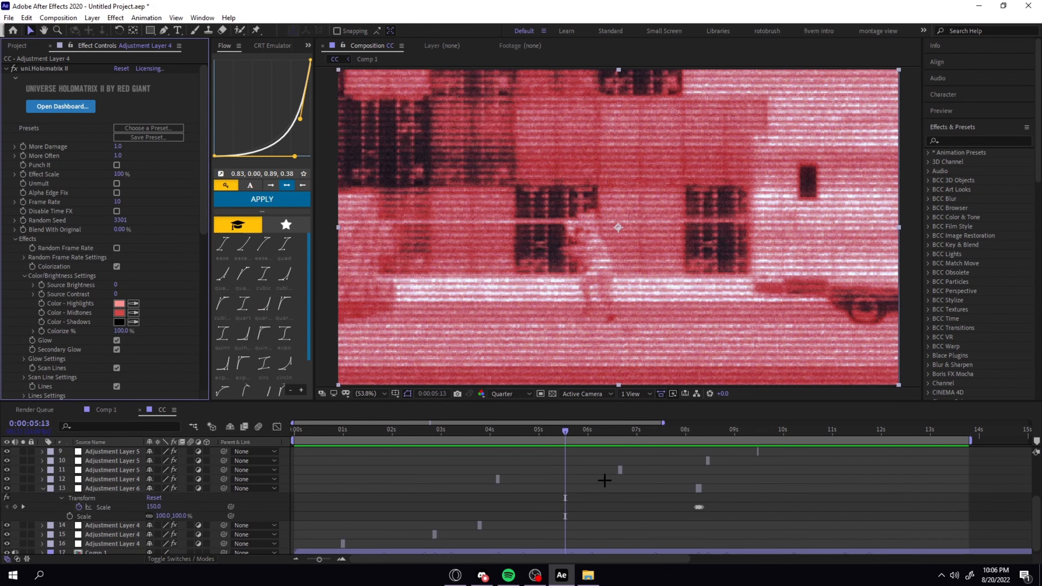
left_click_drag(605, 429, 620, 432)
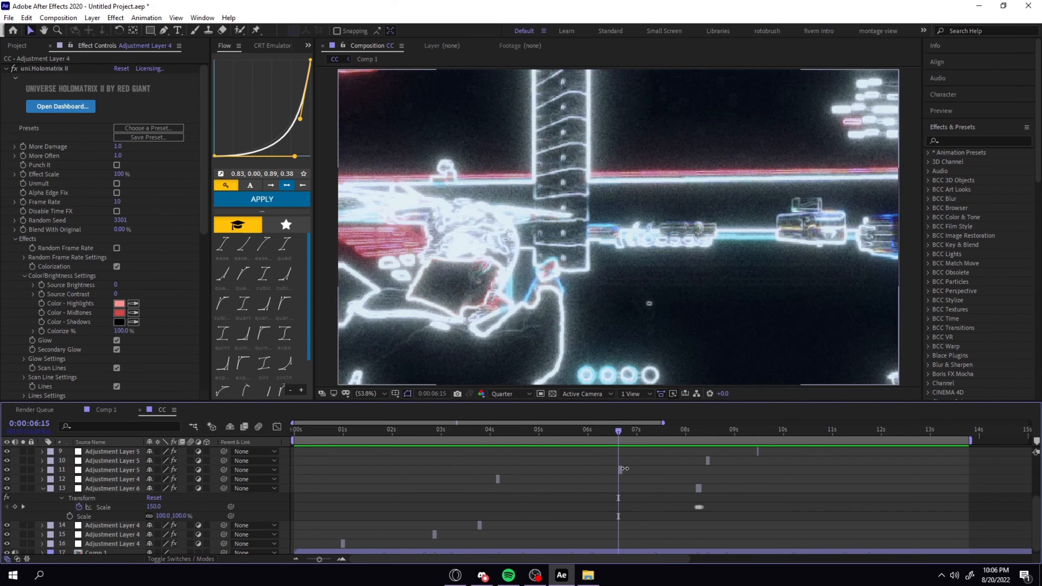
left_click(621, 470)
scroll(625, 467, "up", 2)
scroll(625, 467, "up", 2)
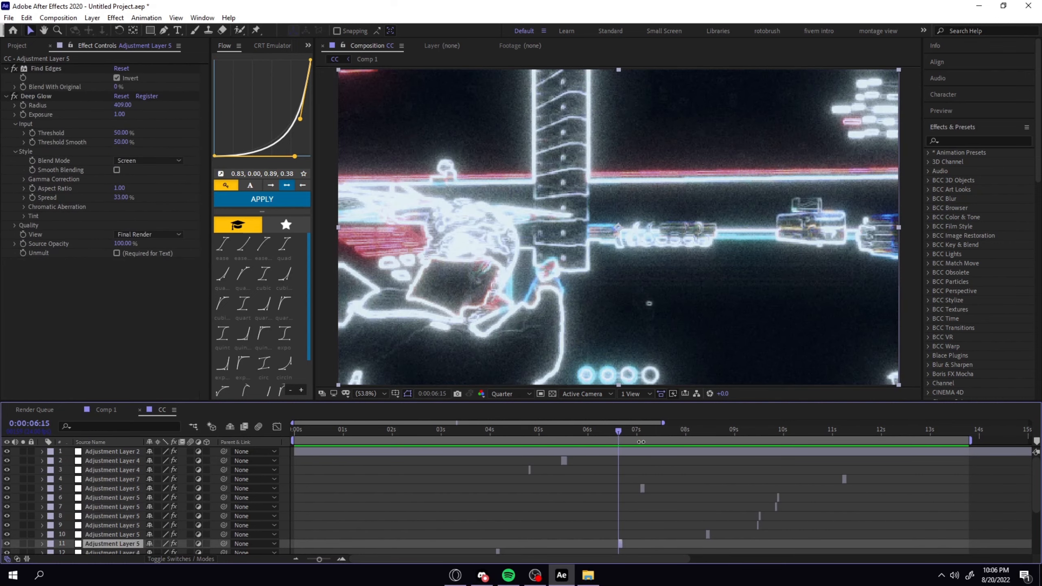
left_click_drag(632, 430, 642, 431)
left_click(643, 487)
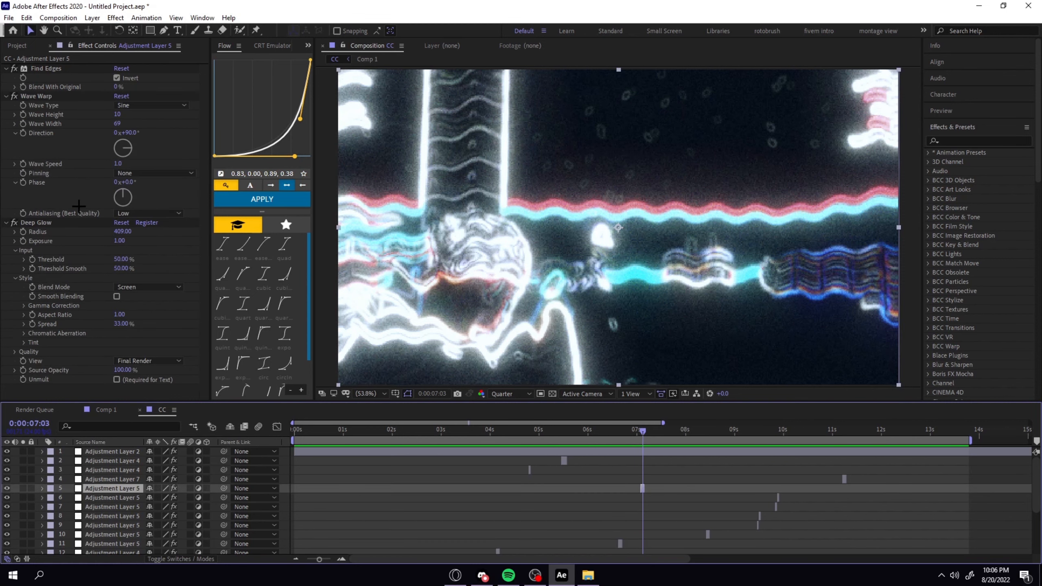
Show the effects of Adjustment Layer 6 and step from 0:00:08:04 to 0:00:08:07 to check its flash.
scroll(669, 459, "down", 4)
left_click(691, 434)
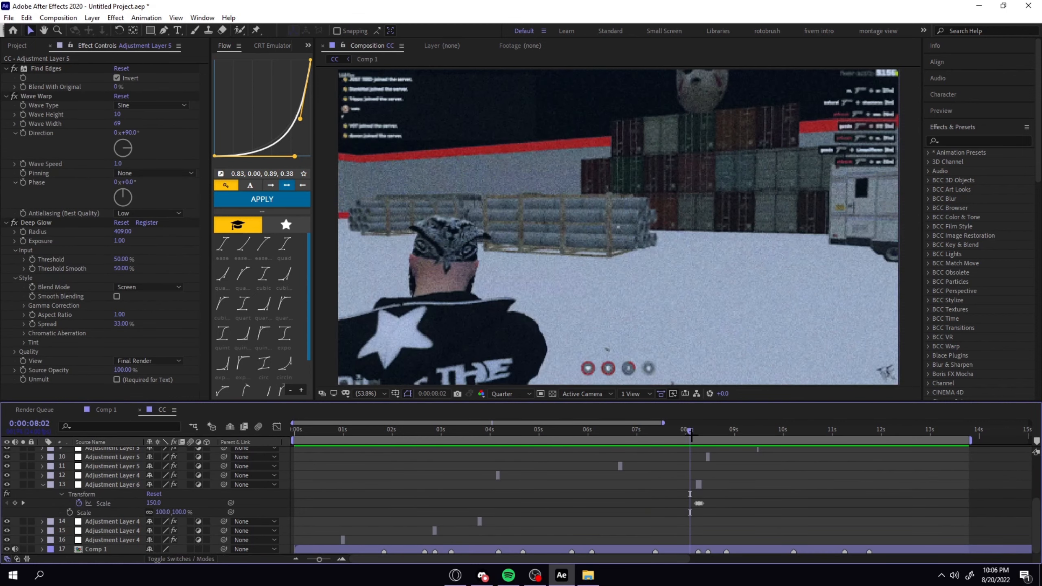
left_click(698, 486)
left_click(694, 431)
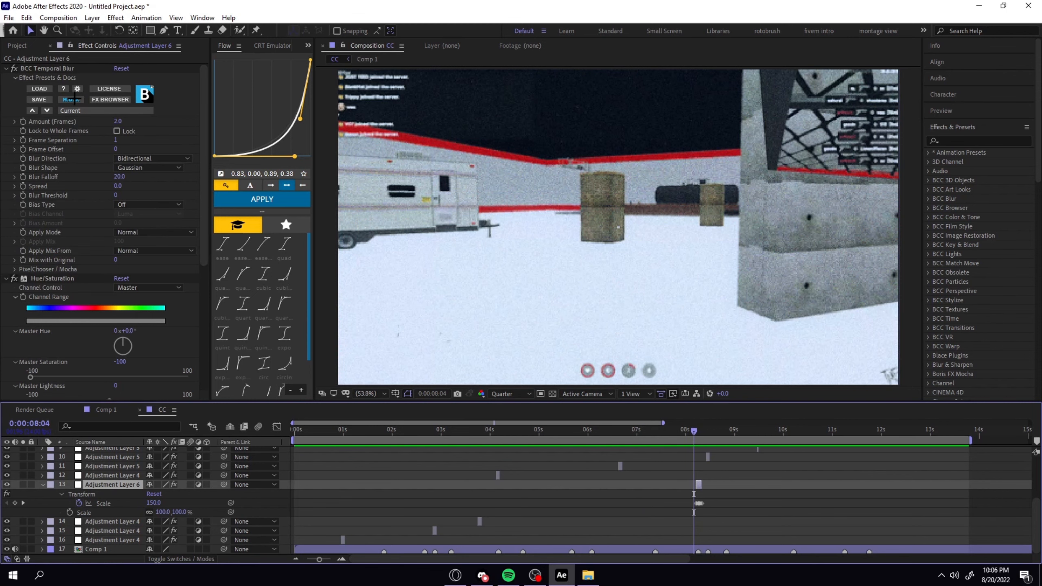
key("Page_Down")
key("Page_Down")
key("Page_Down")
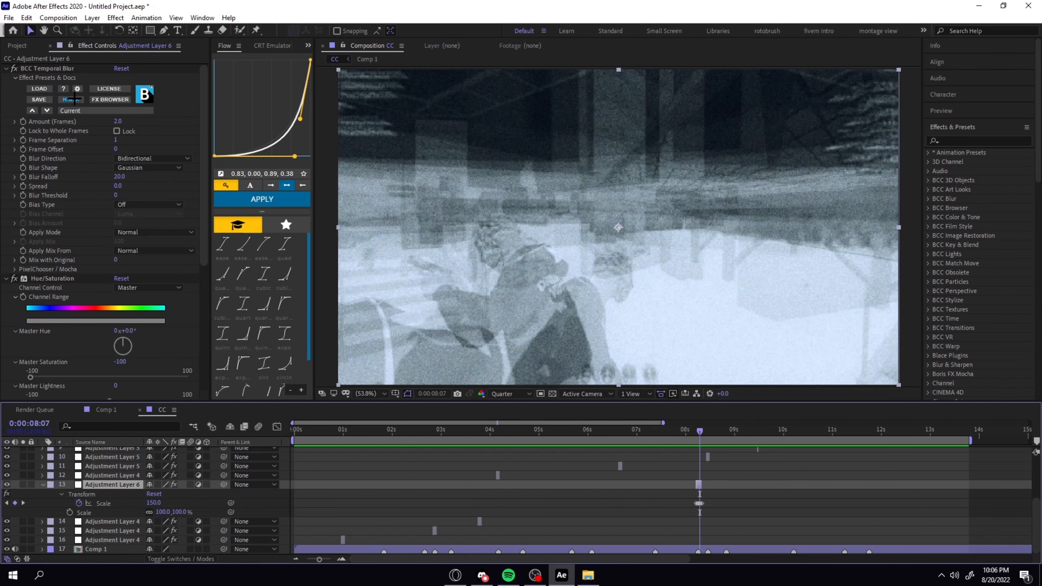
Examine Adjustment Layer 6's BCC Temporal Blur, Hue/Saturation and keyframed Transform Scale settings.
left_click(61, 68)
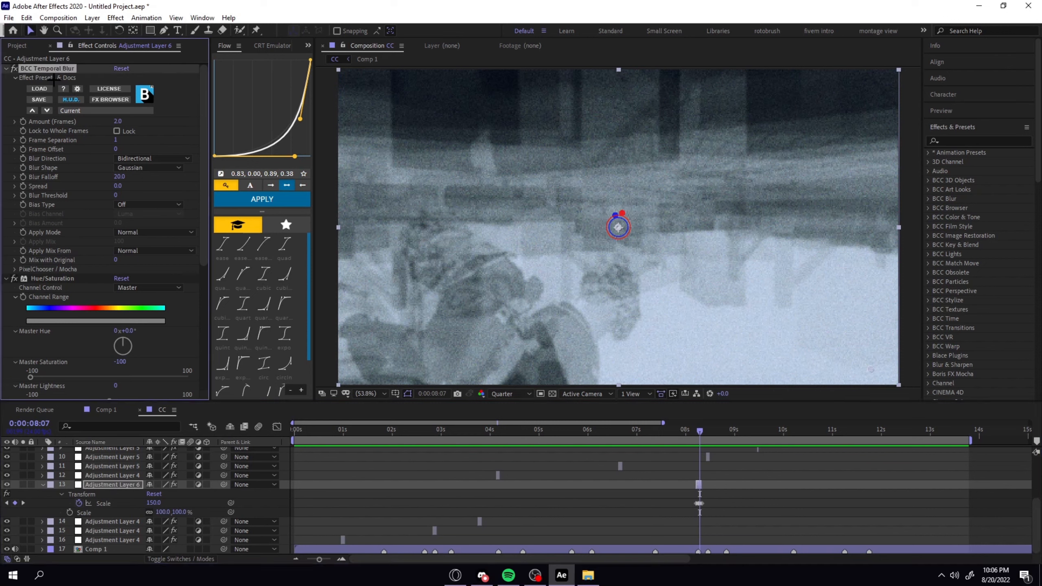
left_click(57, 279)
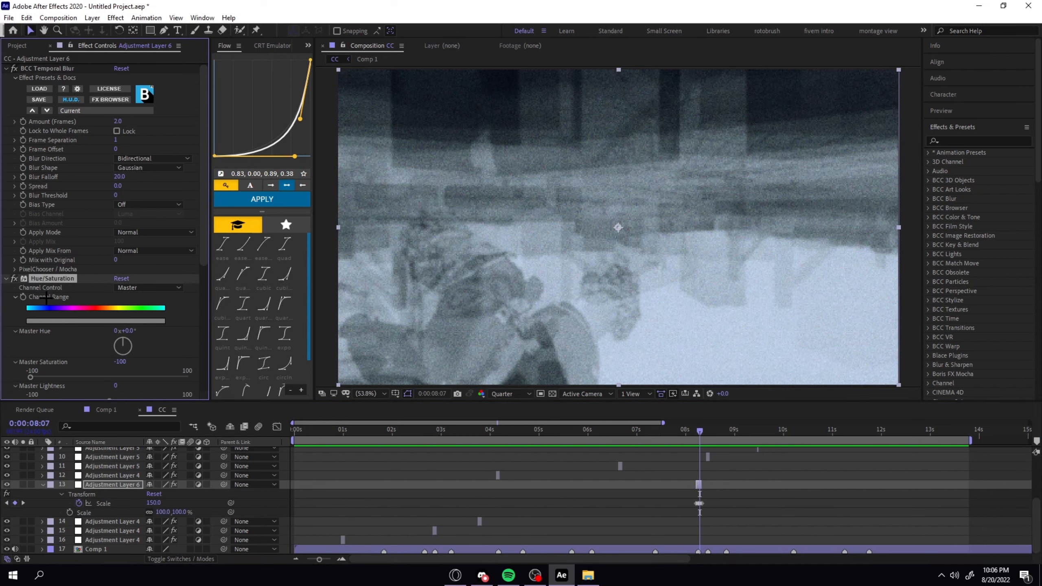
scroll(46, 299, "down", 1)
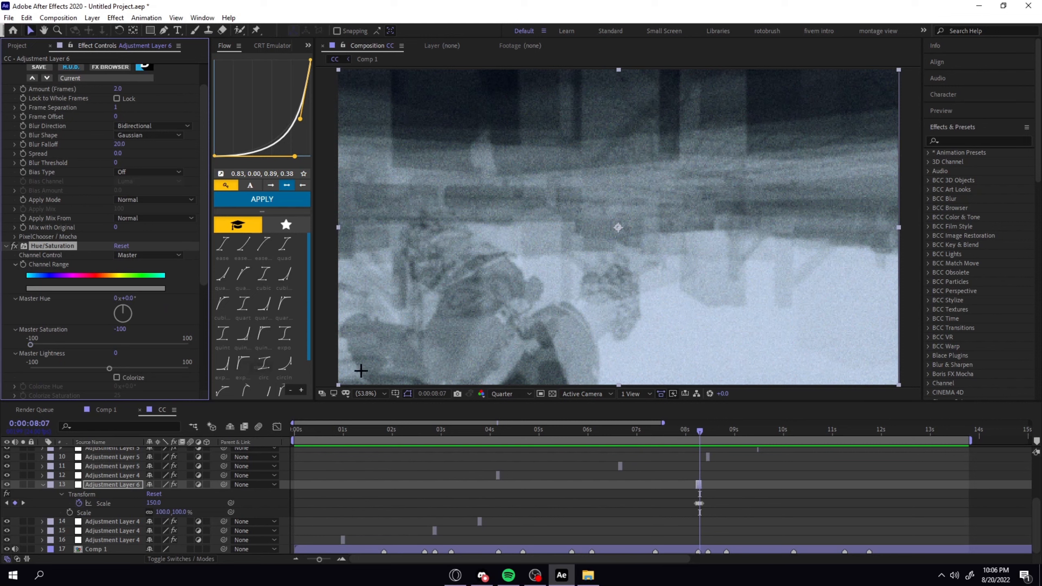
left_click(116, 506)
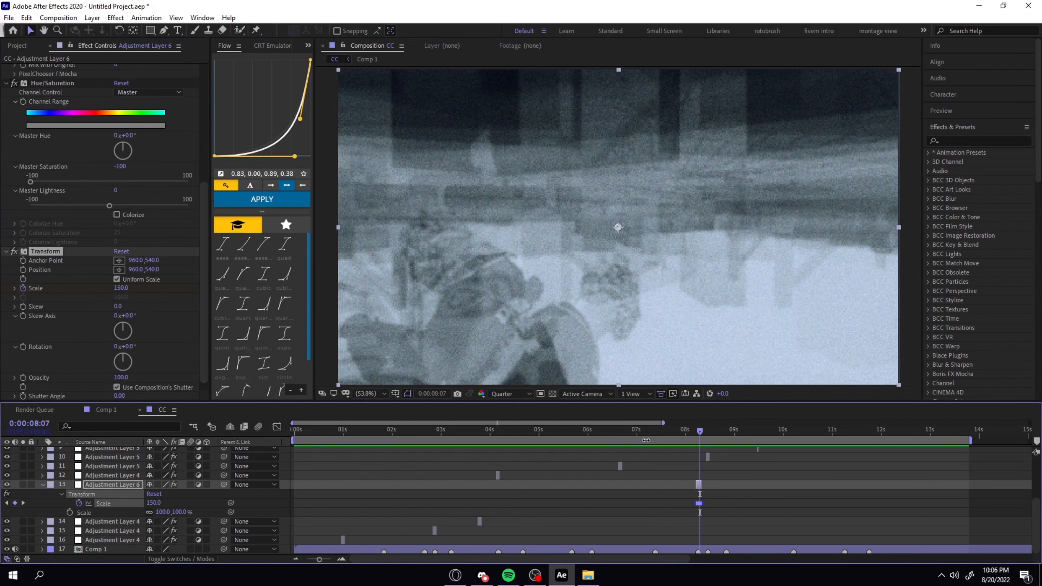
Examine the full effect stack on the adjustment layer at 0:00:08:10, down through uni.Edge Glow and uni.VHS.
key("Page_Down")
key("Page_Down")
key("Page_Down")
left_click(709, 456)
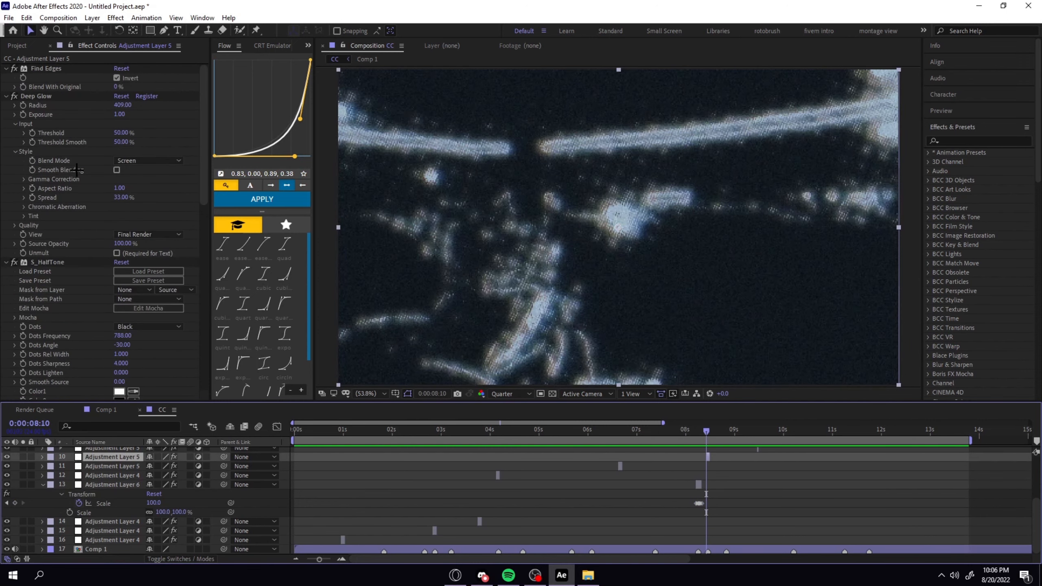
scroll(76, 169, "down", 8)
scroll(66, 201, "down", 1)
left_click(60, 182)
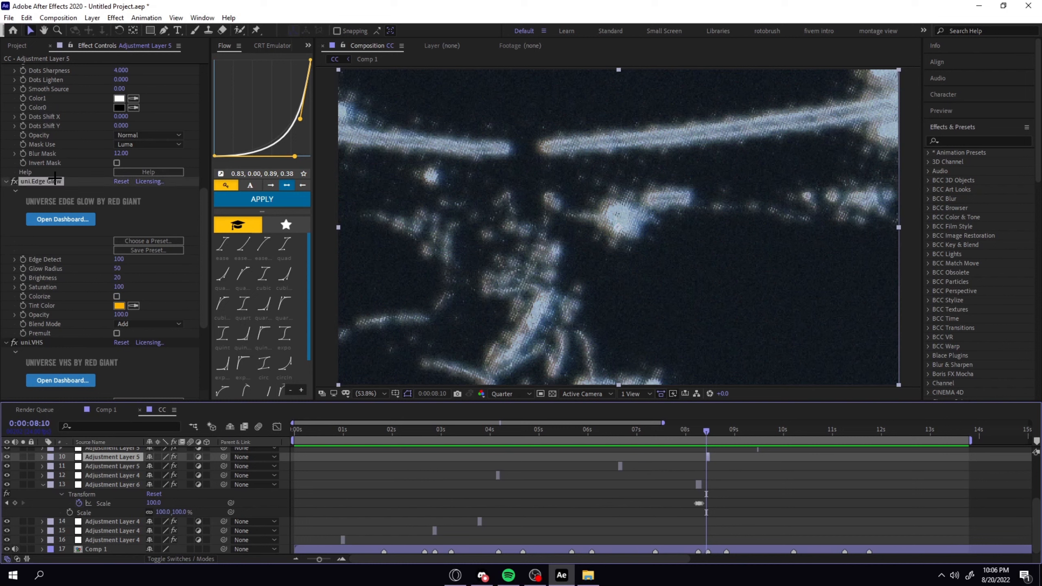
scroll(59, 184, "down", 1)
left_click(24, 310)
scroll(25, 311, "down", 3)
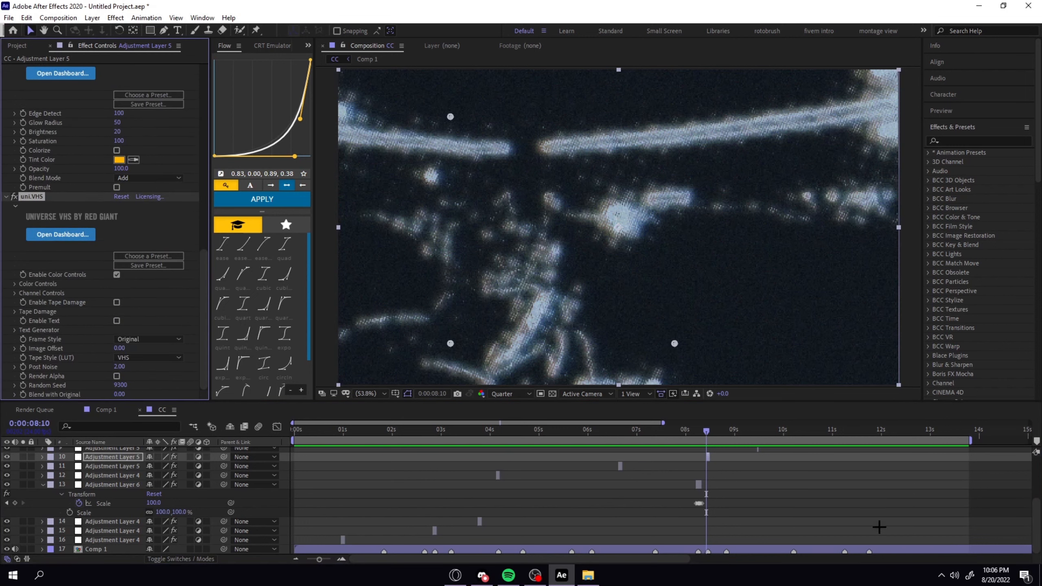
Set the Tint on the adjustment layer at 0:00:09:11 to map white to FFFFFF, swap its colors and preview the flash.
scroll(878, 527, "up", 5)
left_click(746, 429)
left_click_drag(747, 430, 754, 438)
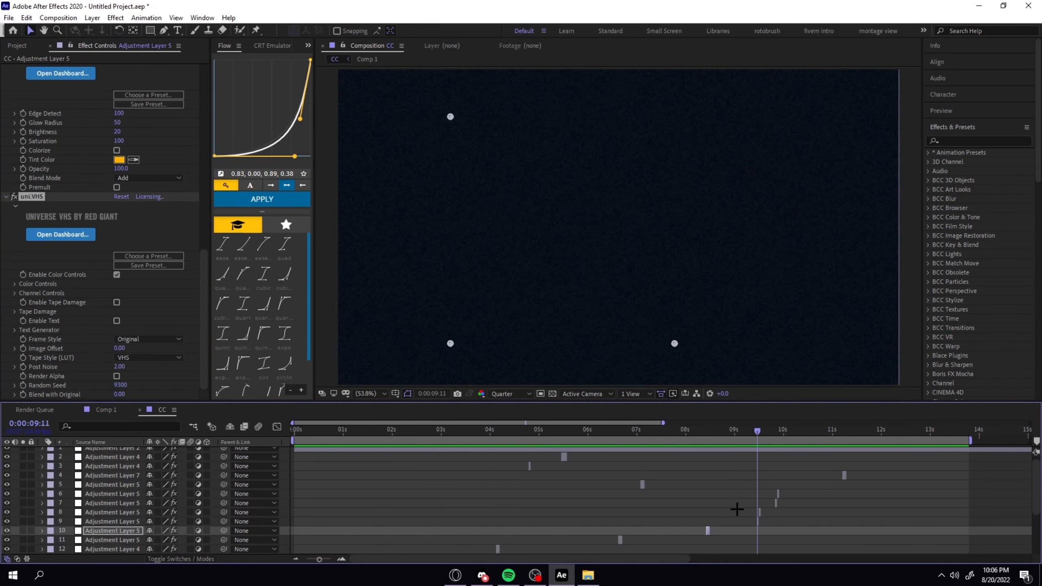
left_click(759, 520)
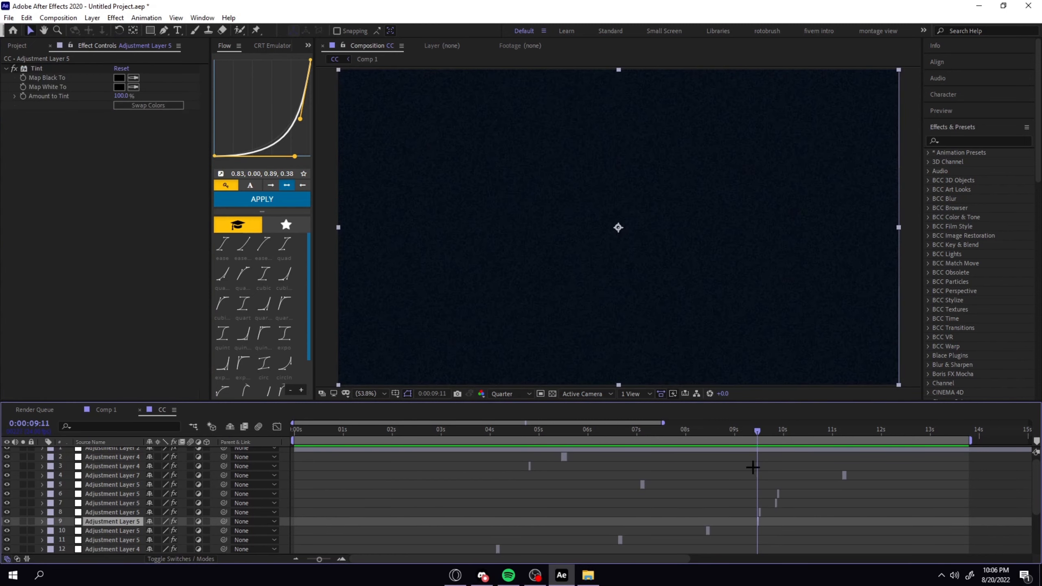
left_click(119, 86)
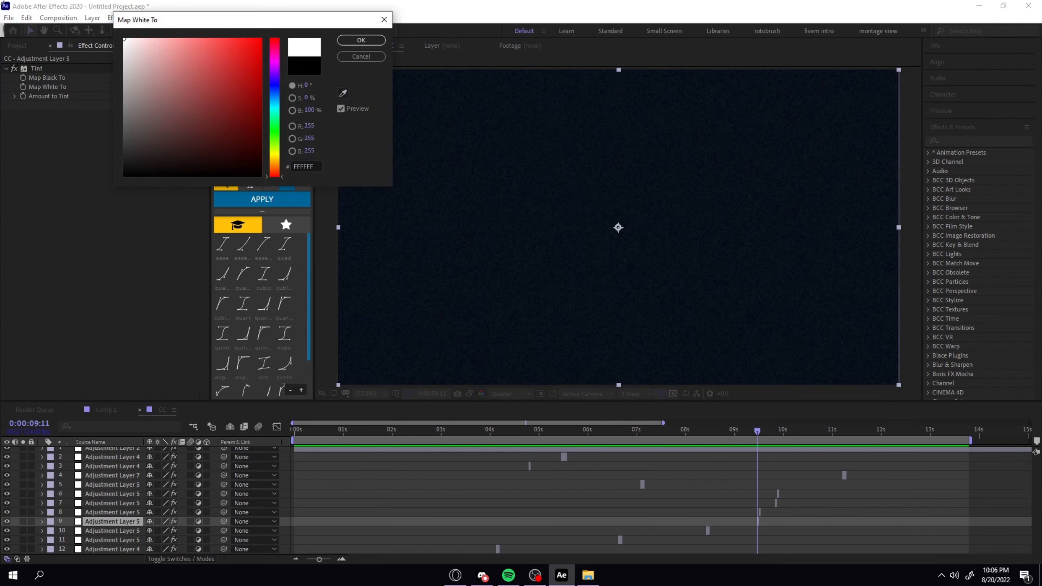
left_click(361, 40)
left_click(160, 108)
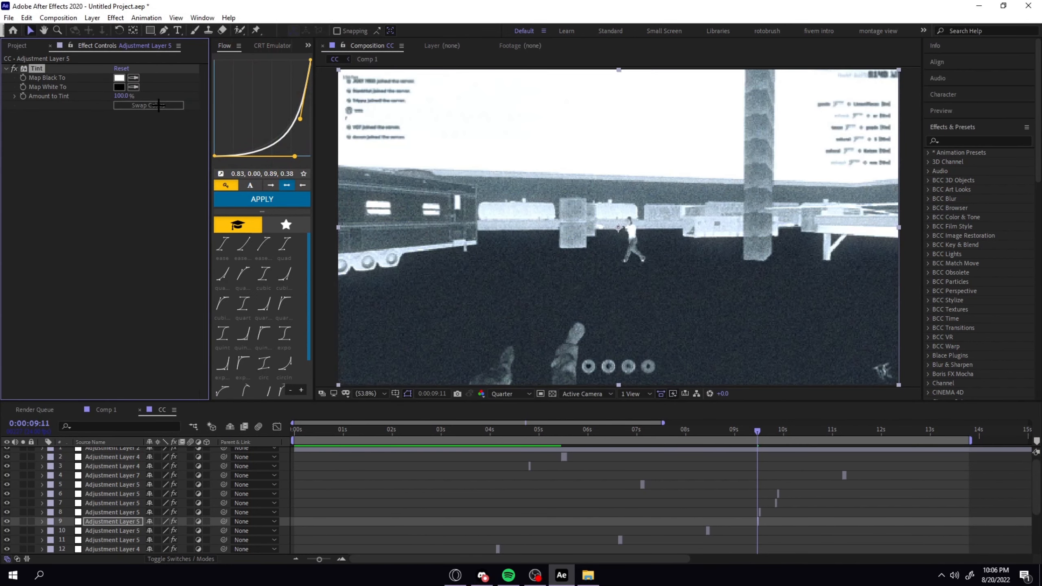
key("space")
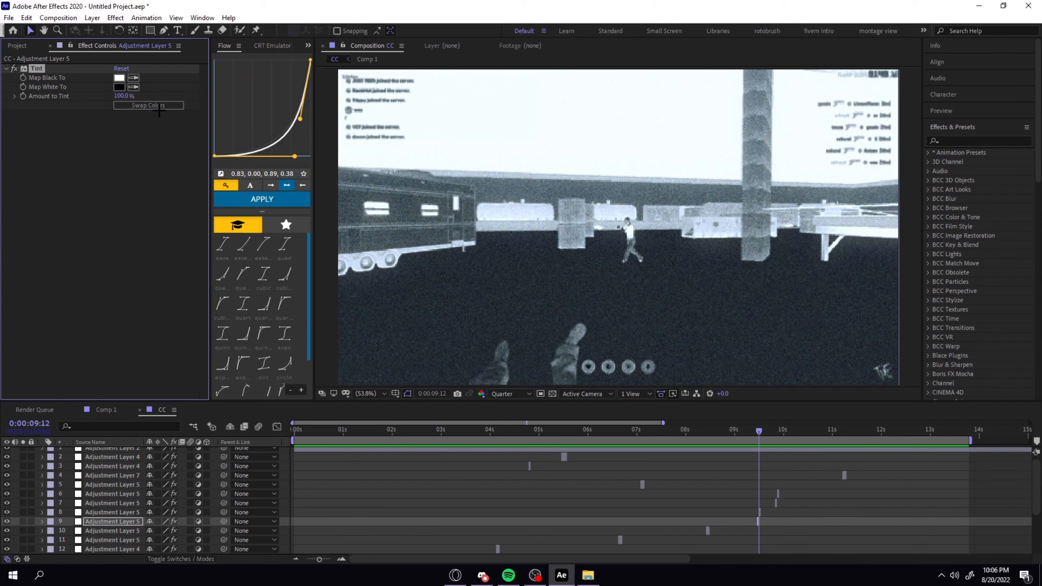
key("space")
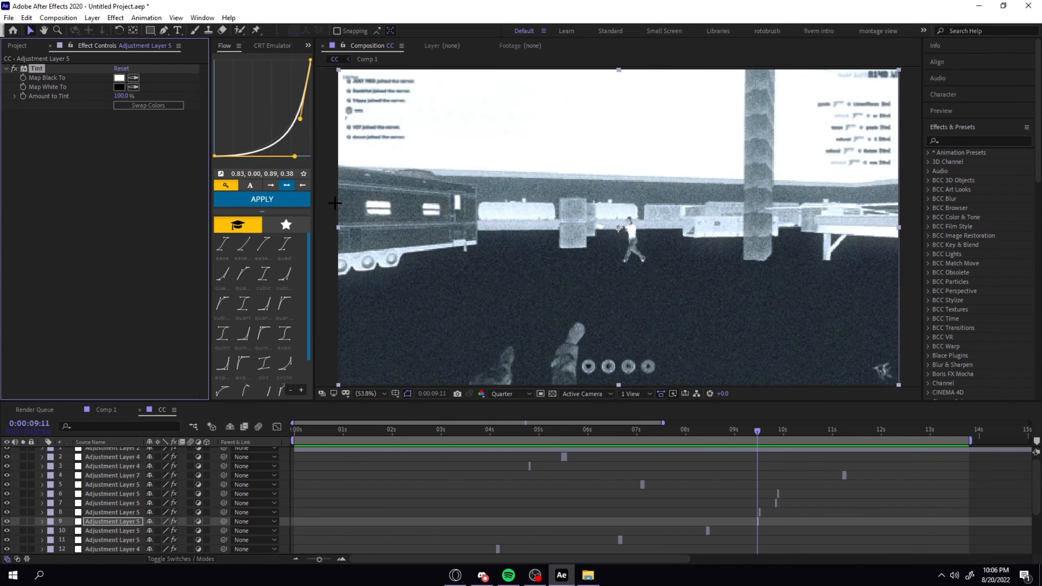
Change the Tint's Map Black To color to pure red and play back the flash.
left_click(120, 78)
left_click_drag(210, 74, 265, 36)
left_click(360, 39)
key("space")
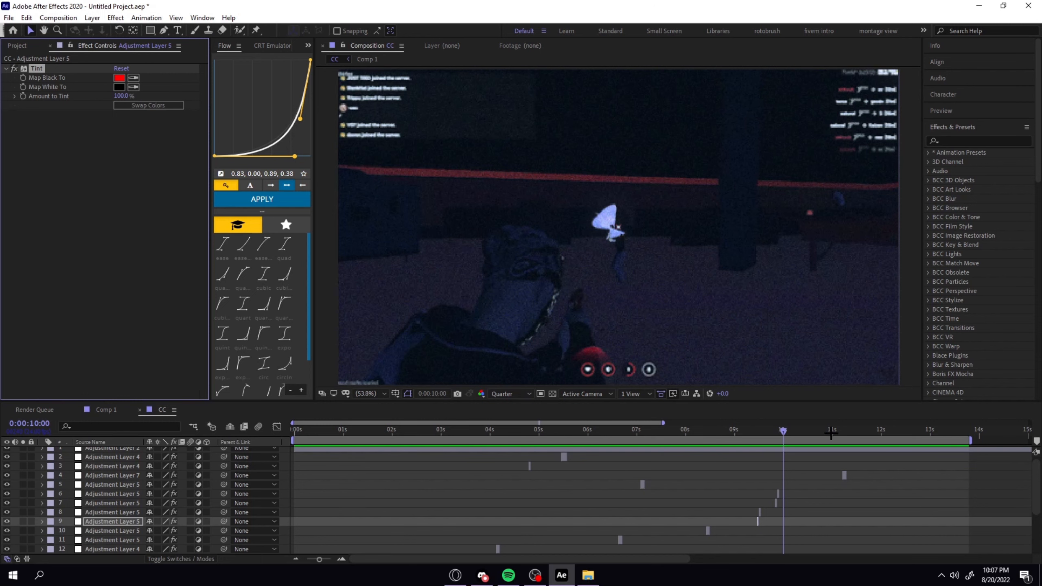
Examine the effects on Adjustment Layer 7 at 0:00:11:05, from S_Distort and Sharpen through Deep Glow, Starglow and Tint.
left_click_drag(831, 433, 842, 436)
left_click(842, 475)
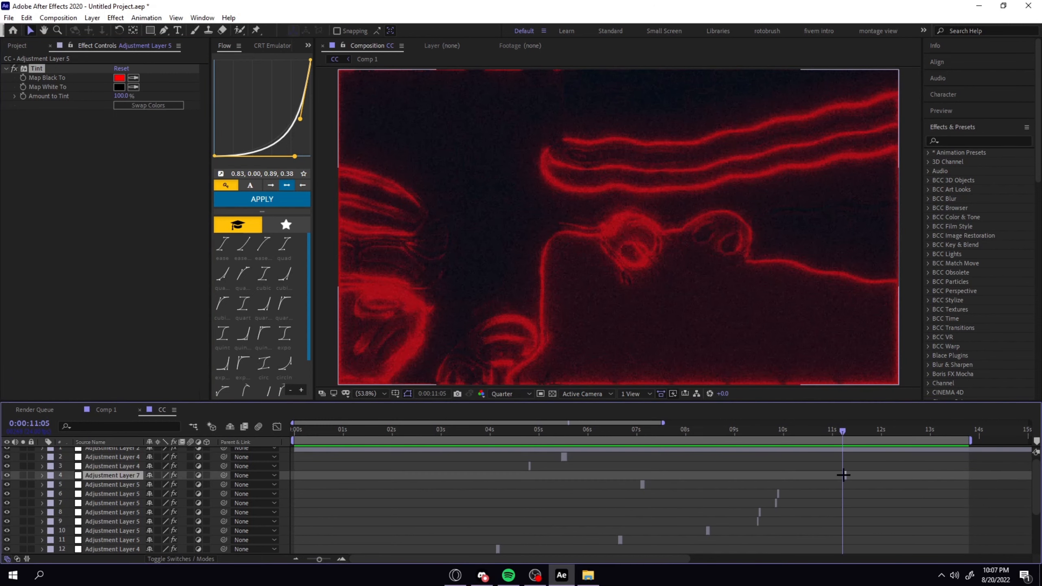
scroll(39, 155, "down", 3)
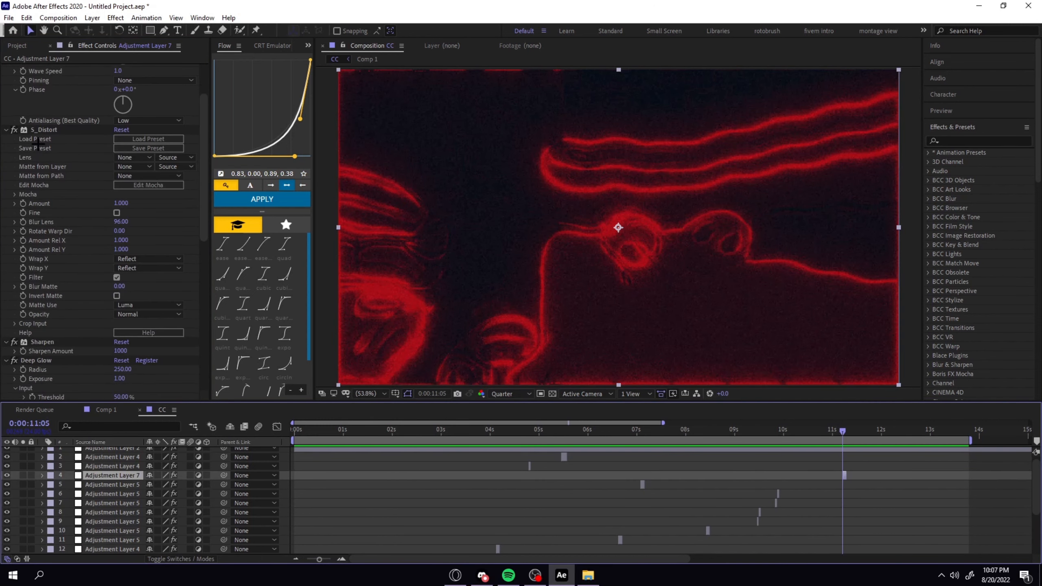
scroll(43, 149, "down", 12)
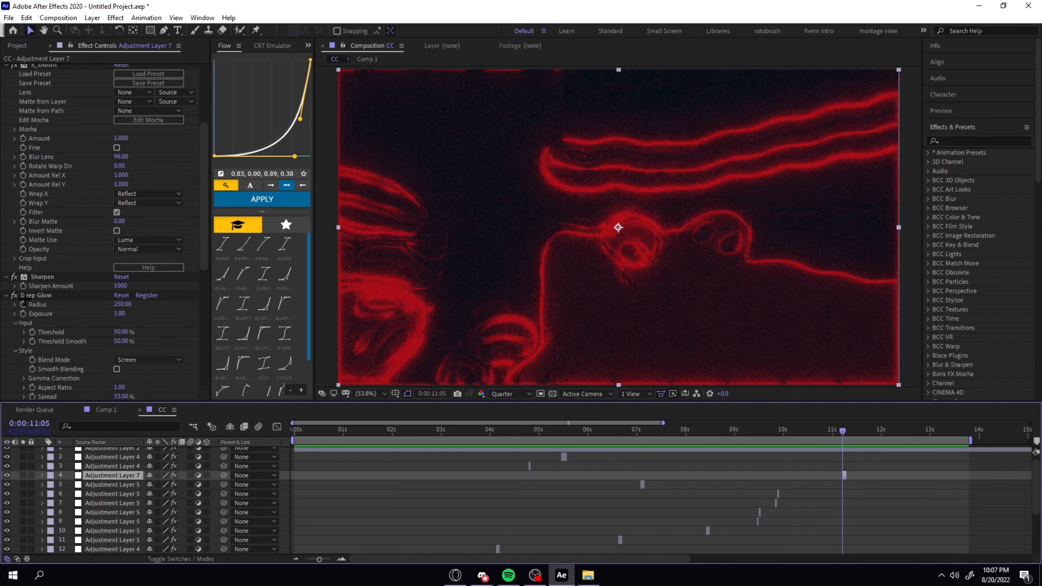
scroll(46, 269, "down", 4)
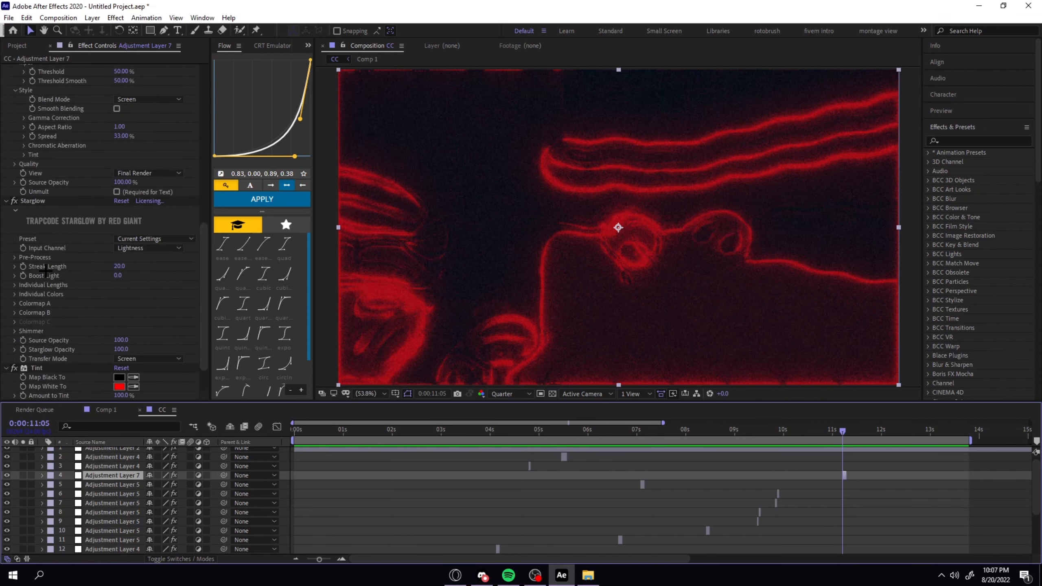
scroll(861, 513, "down", 3)
Return to 0:00:02:11 and collapse the Transform properties of Adjustment Layer 6.
left_click_drag(870, 433, 415, 434)
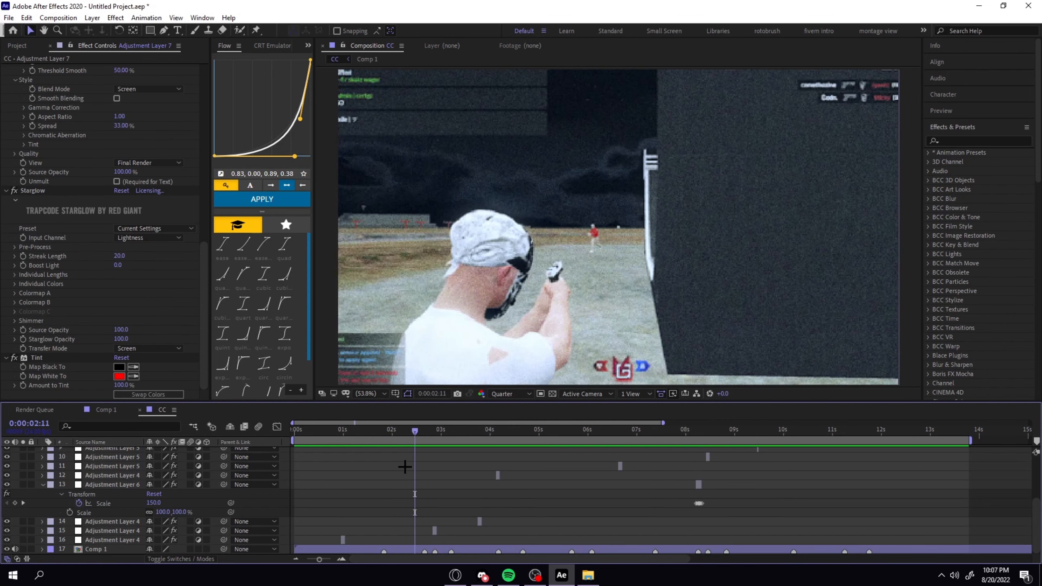
left_click(41, 485)
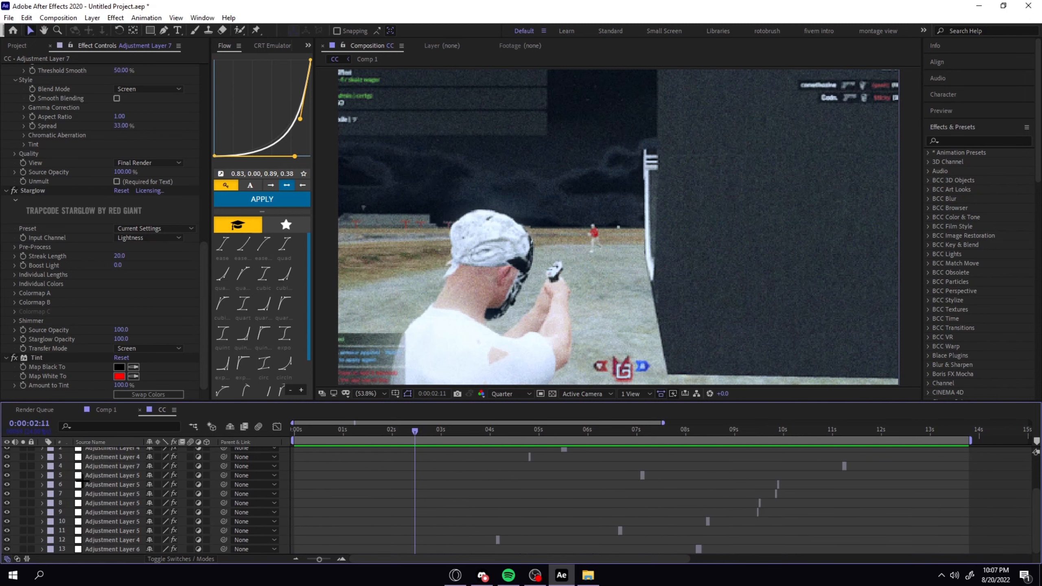
scroll(118, 468, "up", 3)
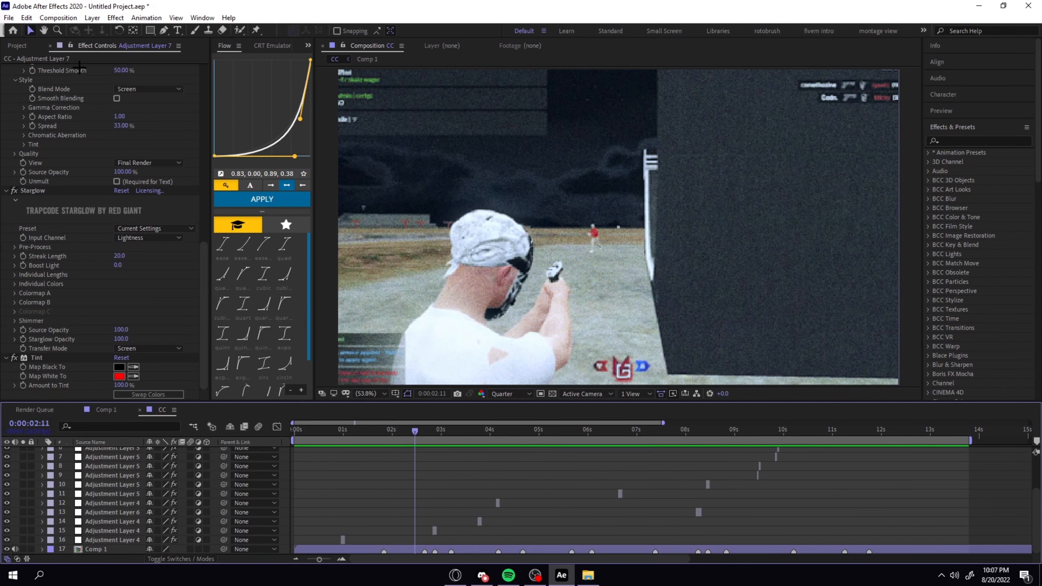
Import GLITCH_17.mp4 from the GLITCHES folder of the TYLER GLITCH PACK in the overlays folder.
left_click(16, 45)
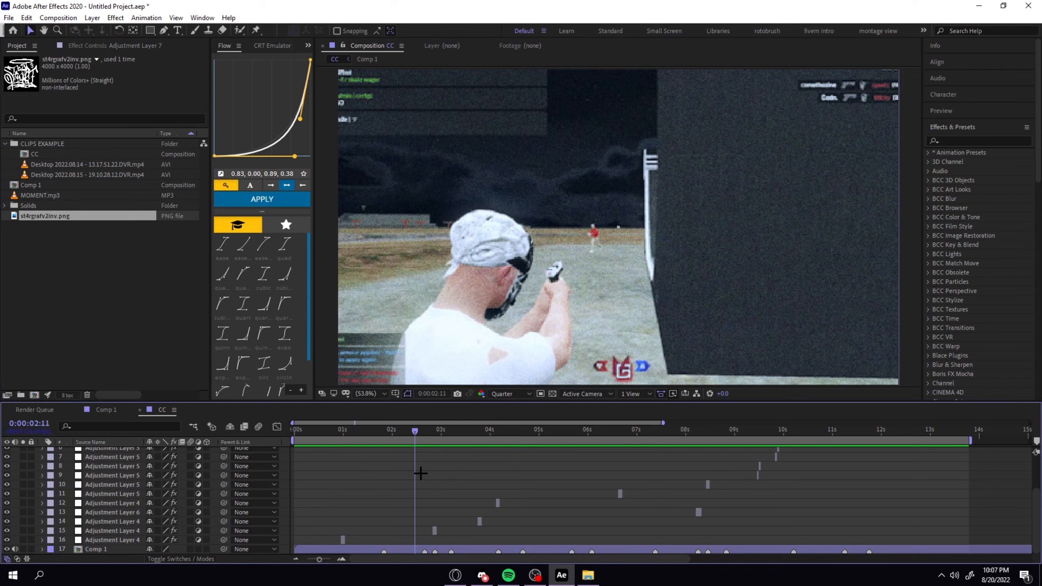
key("ctrl+i")
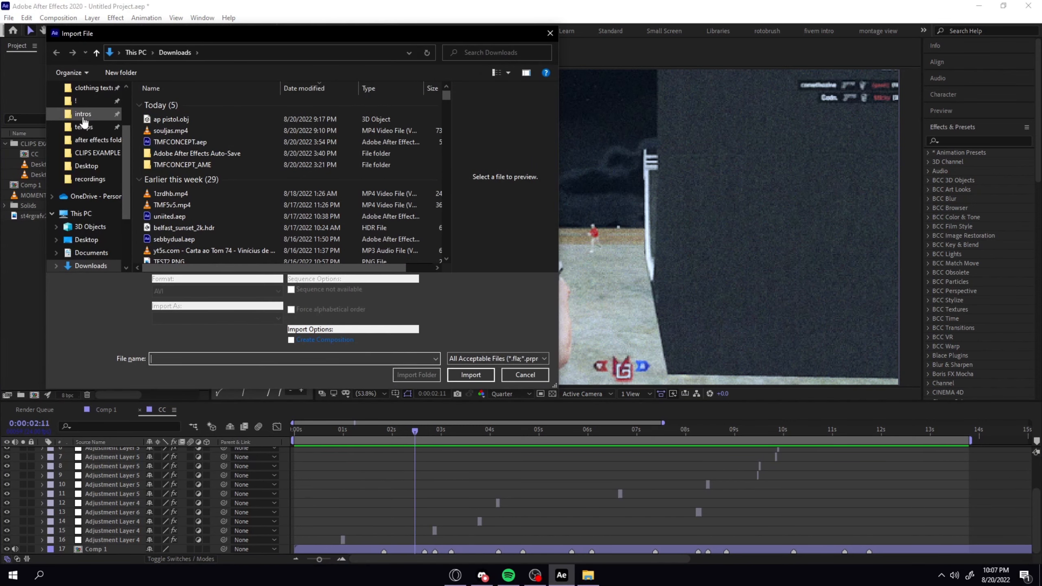
left_click(84, 127)
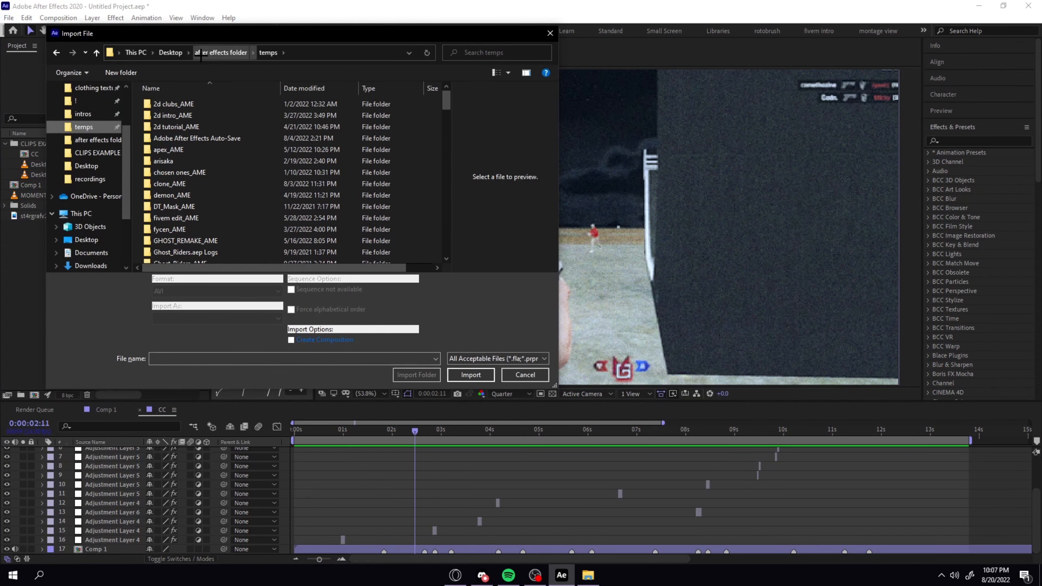
left_click(253, 52)
left_click(197, 53)
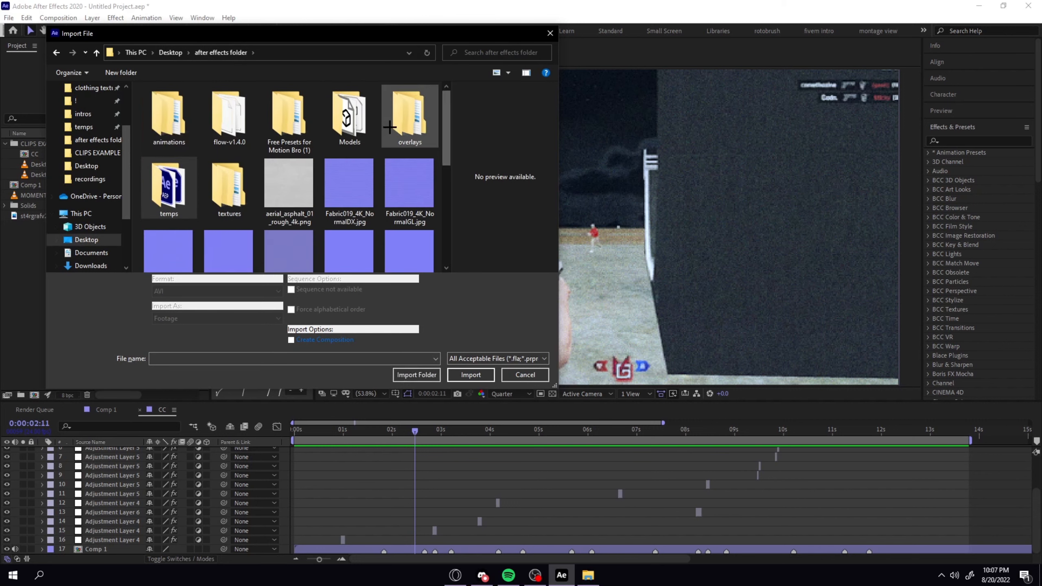
double_click(411, 113)
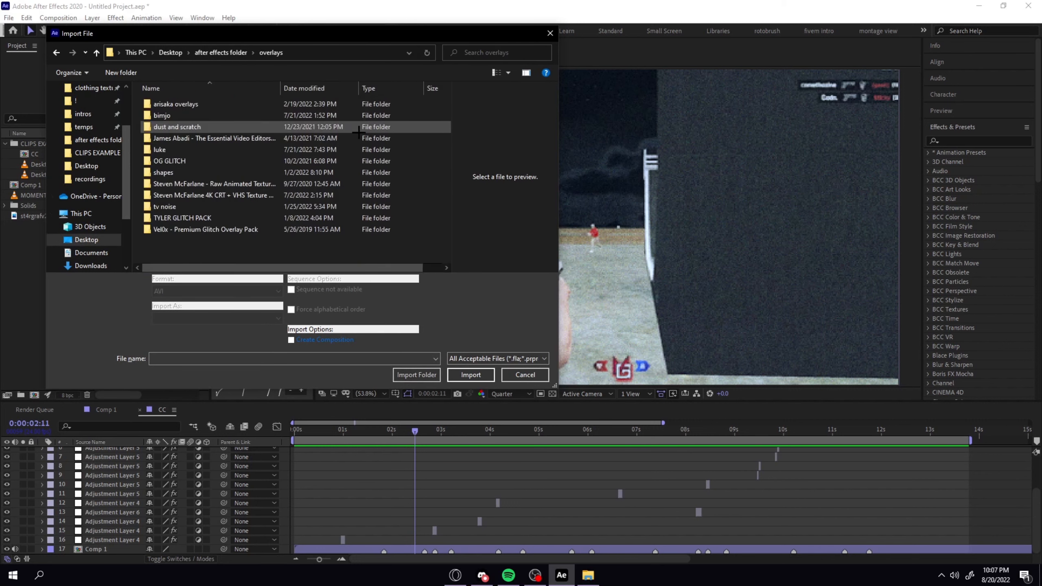
left_click(191, 216)
double_click(191, 217)
double_click(185, 162)
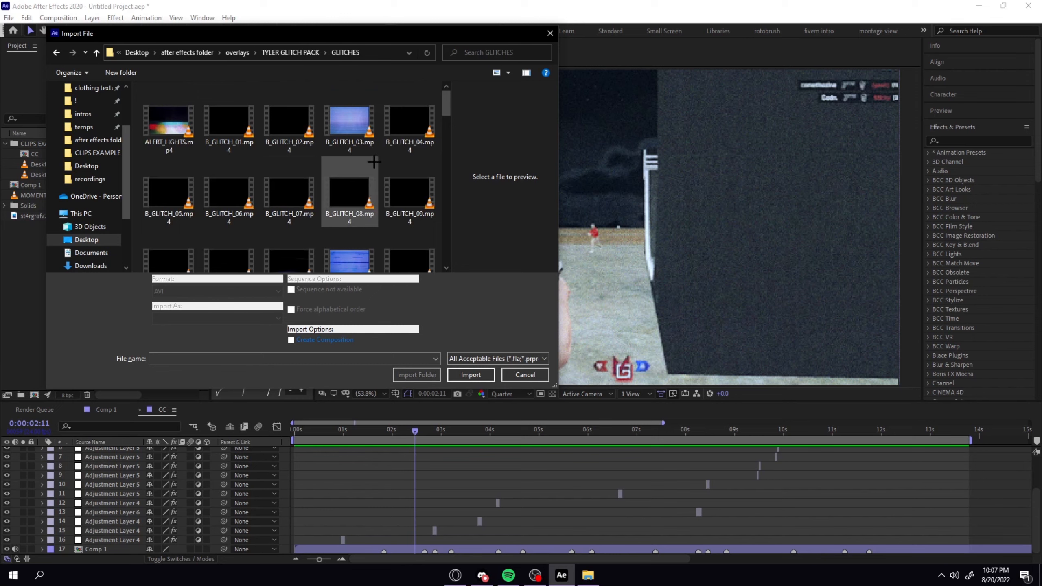
scroll(410, 173, "down", 2)
scroll(351, 179, "down", 3)
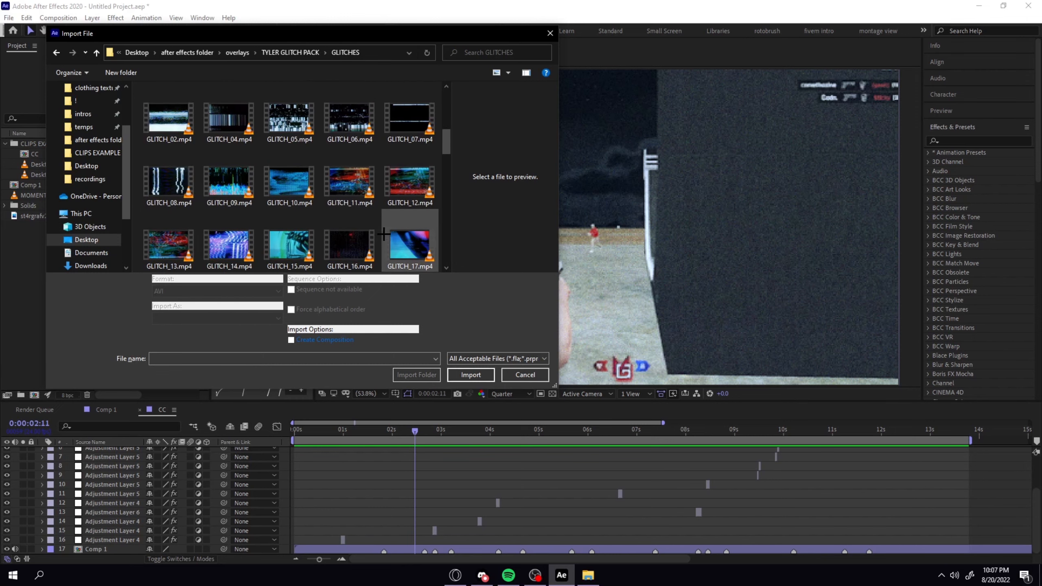
double_click(410, 247)
Add GLITCH_17.mp4 to the CC timeline directly above the Adjustment Layer 4 flash, starting right after that flash at 0:00:02:23.
left_click_drag(351, 408, 371, 530)
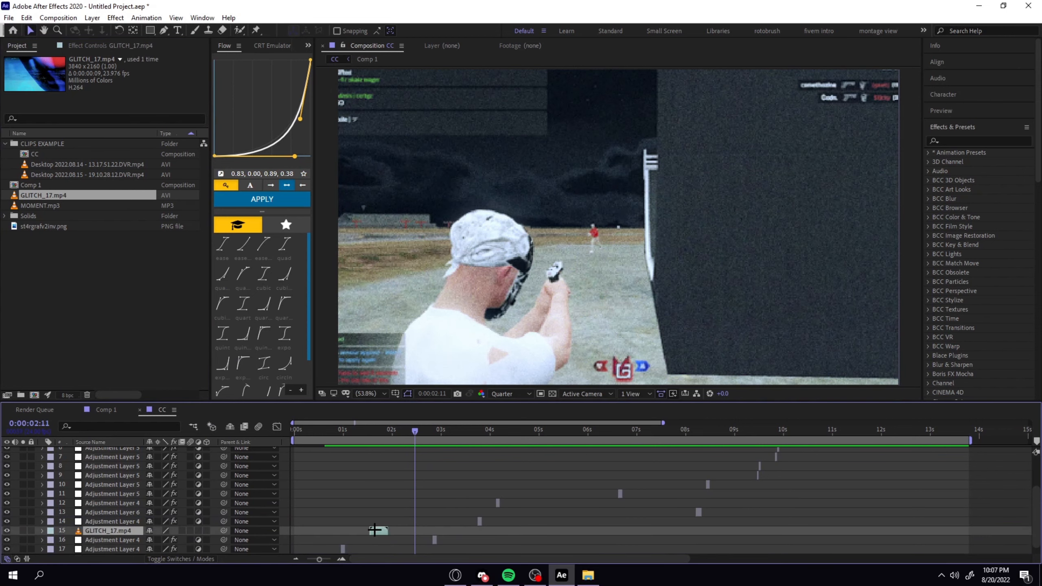
left_click(433, 438)
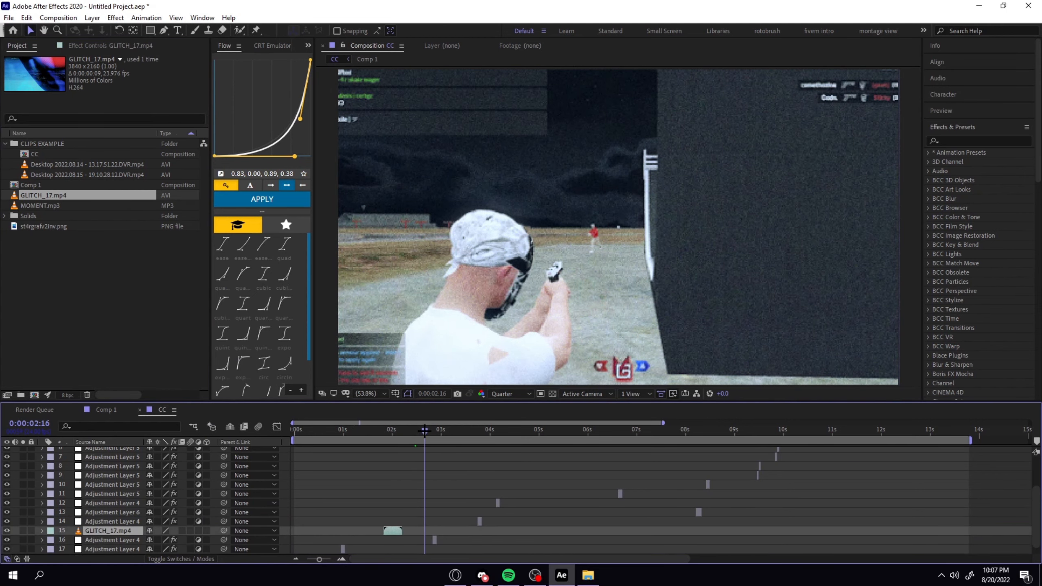
left_click_drag(393, 530, 450, 530)
Fit GLITCH_17.mp4 to the composition size and check it at 0:00:02:23.
right_click(447, 528)
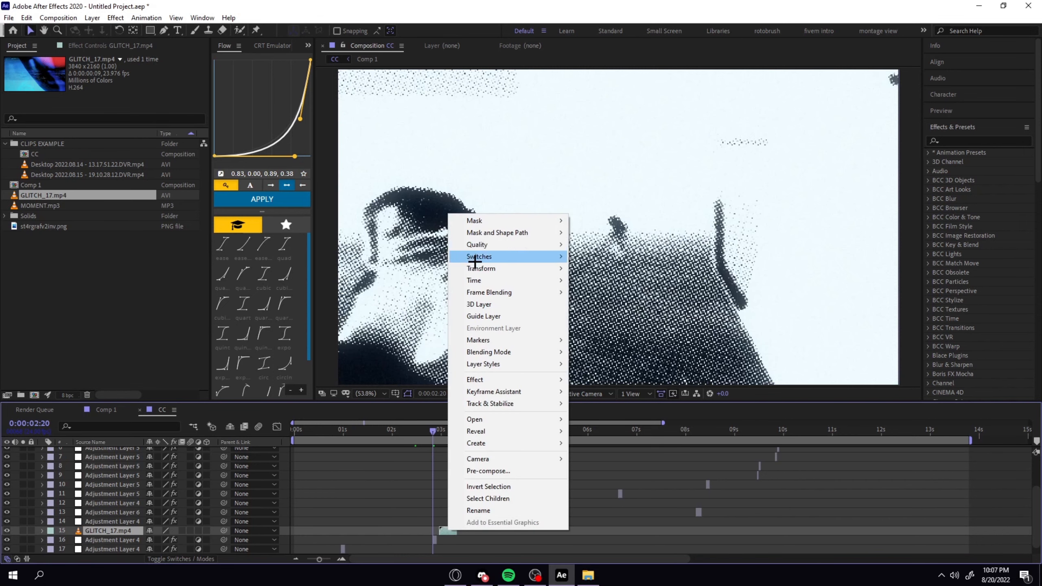
mouse_move(473, 257)
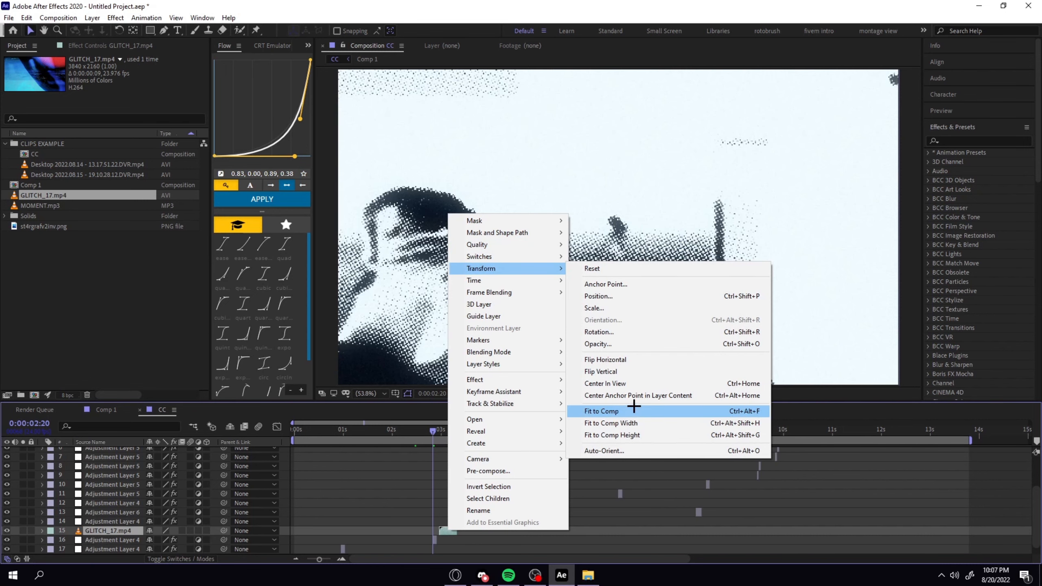
left_click(601, 411)
left_click_drag(430, 433, 439, 431)
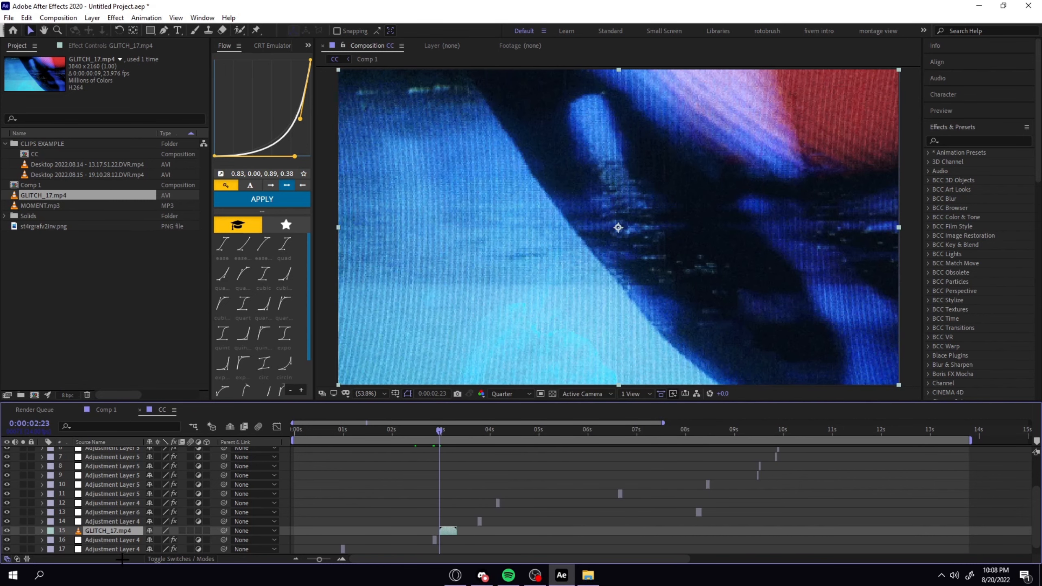
Set GLITCH_17.mp4's blending mode to Screen and preview the overlay from just before the flash.
left_click(201, 559)
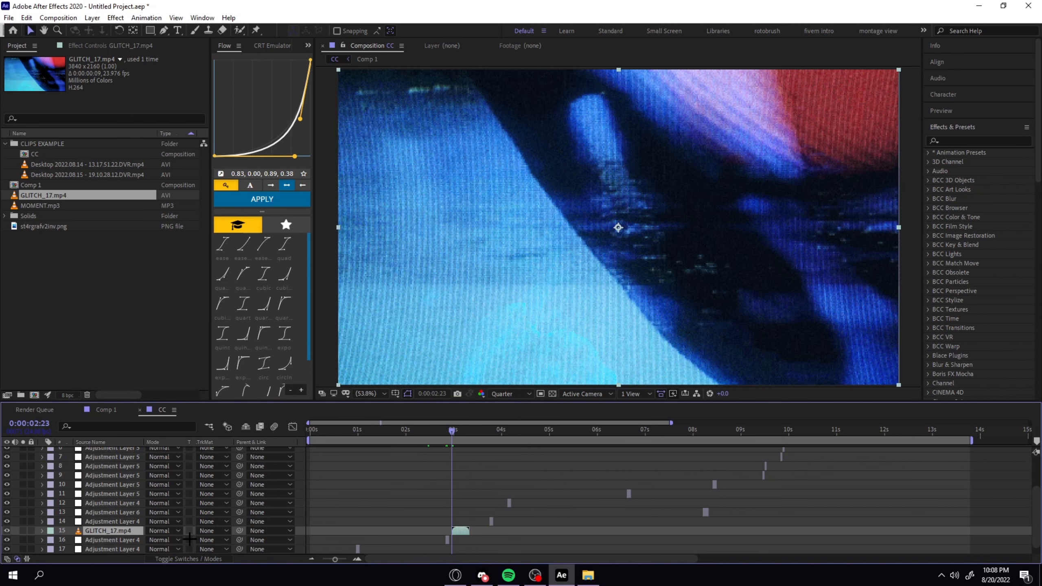
left_click(167, 532)
left_click(175, 191)
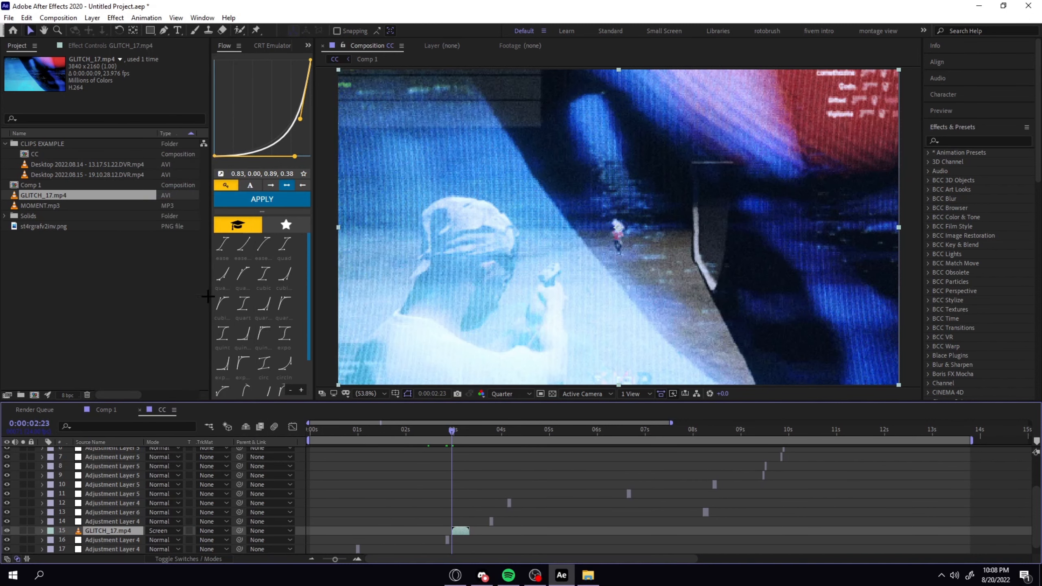
left_click_drag(446, 430, 436, 430)
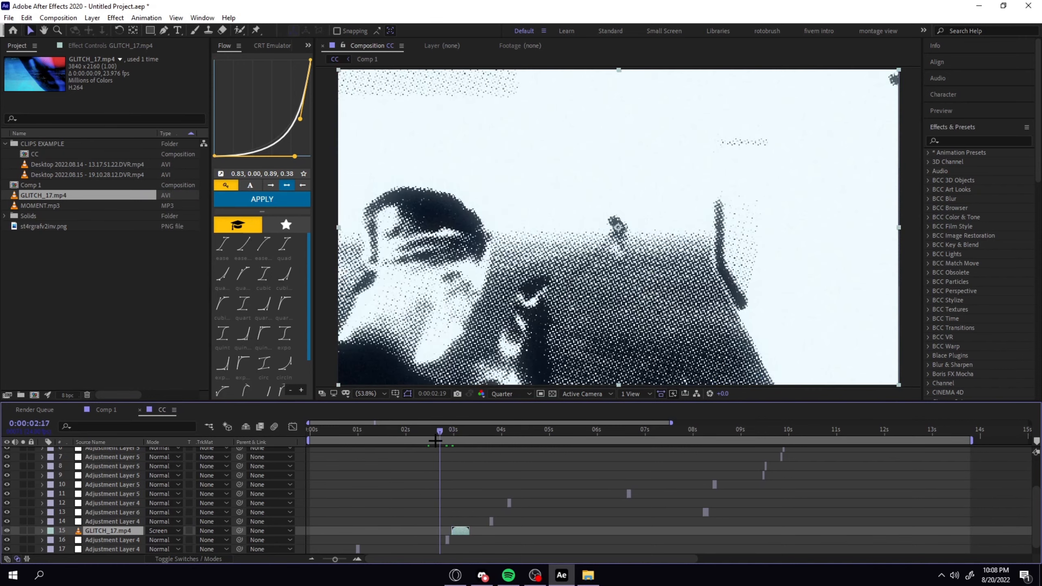
key("space")
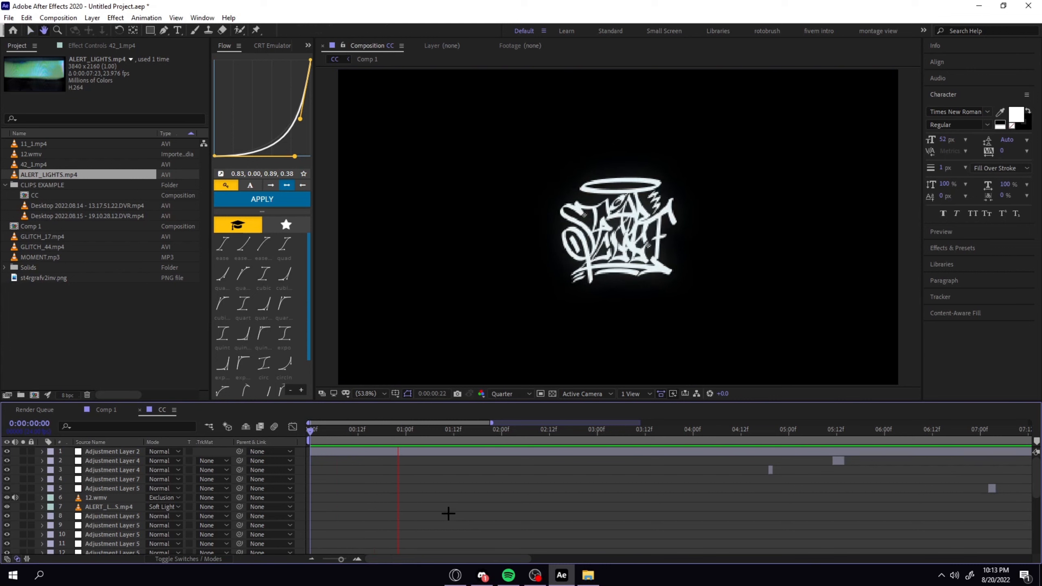
Enable frame blending on both Desktop gameplay clips in Comp 1.
scroll(123, 509, "down", 5)
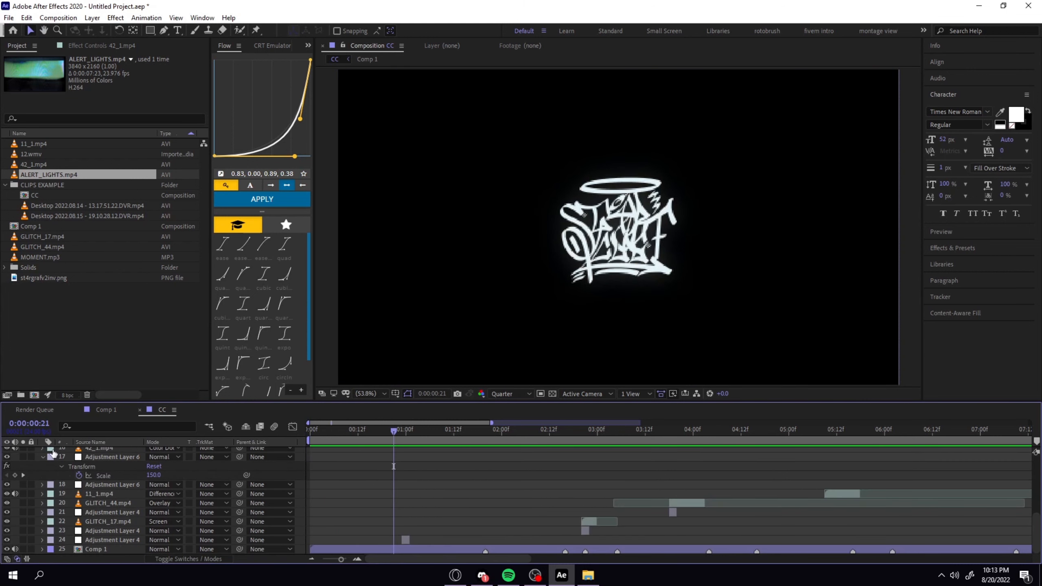
left_click(42, 456)
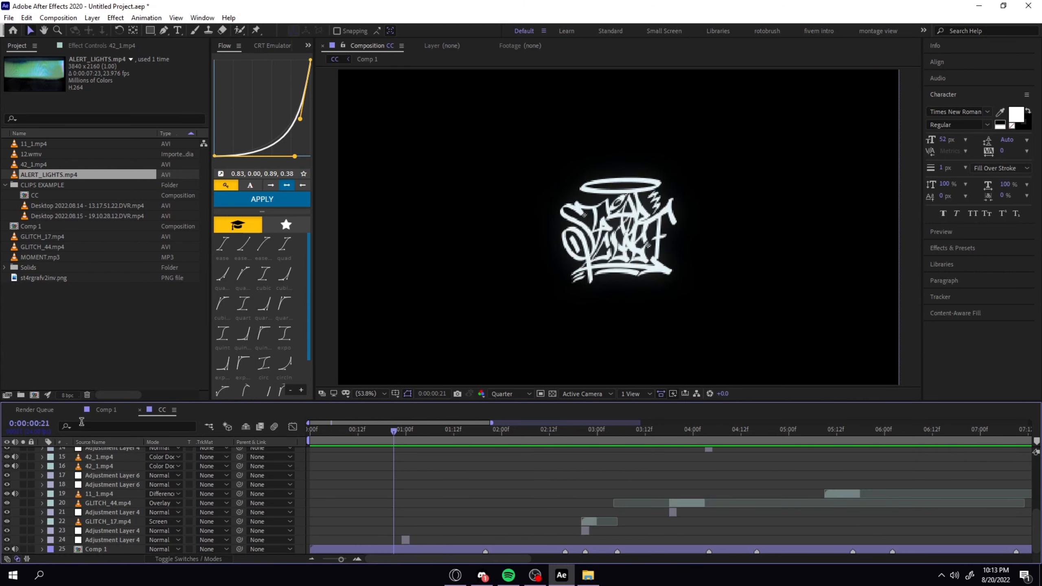
left_click(103, 410)
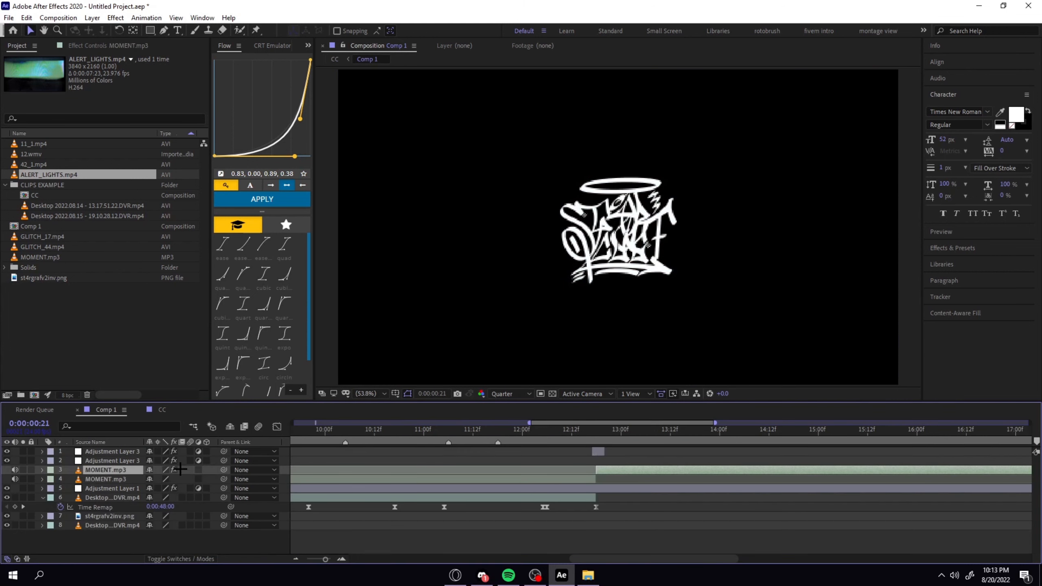
left_click(125, 498)
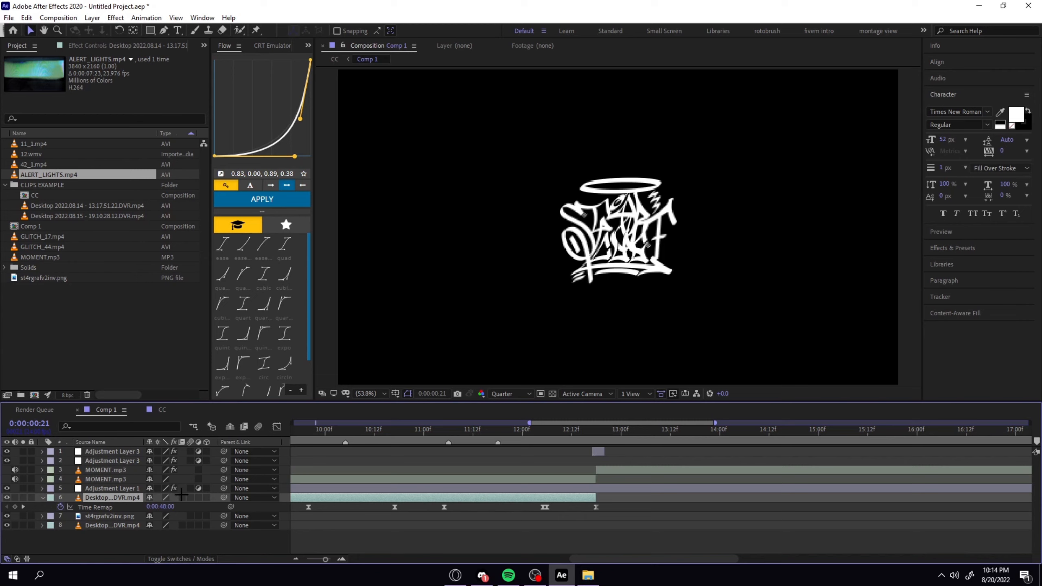
left_click(181, 498)
left_click(96, 526)
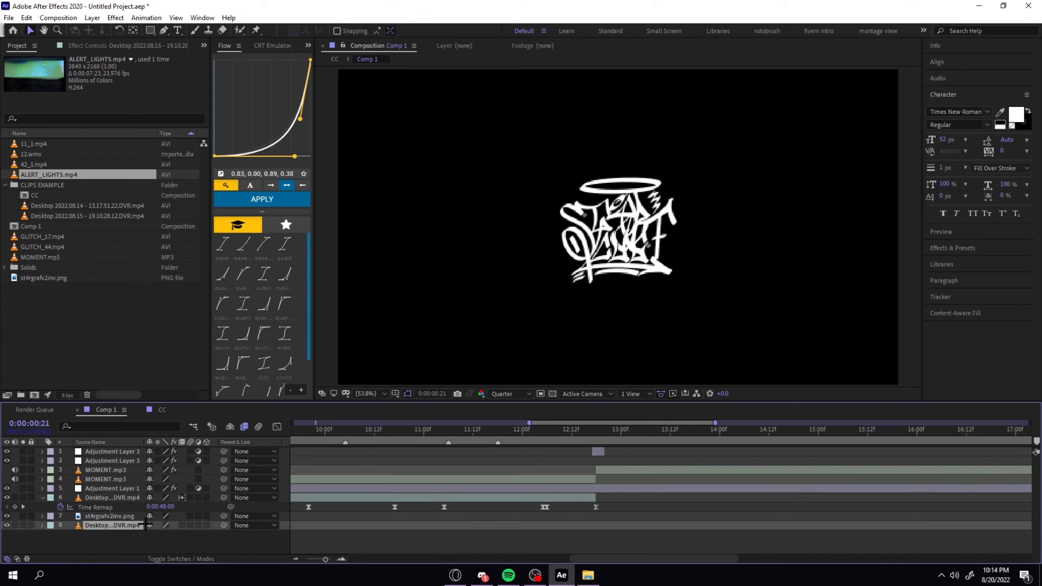
left_click(180, 526)
Create a composition named RENDER with a duration of 0:00:14:00 and place the CC composition in its timeline.
left_click(156, 410)
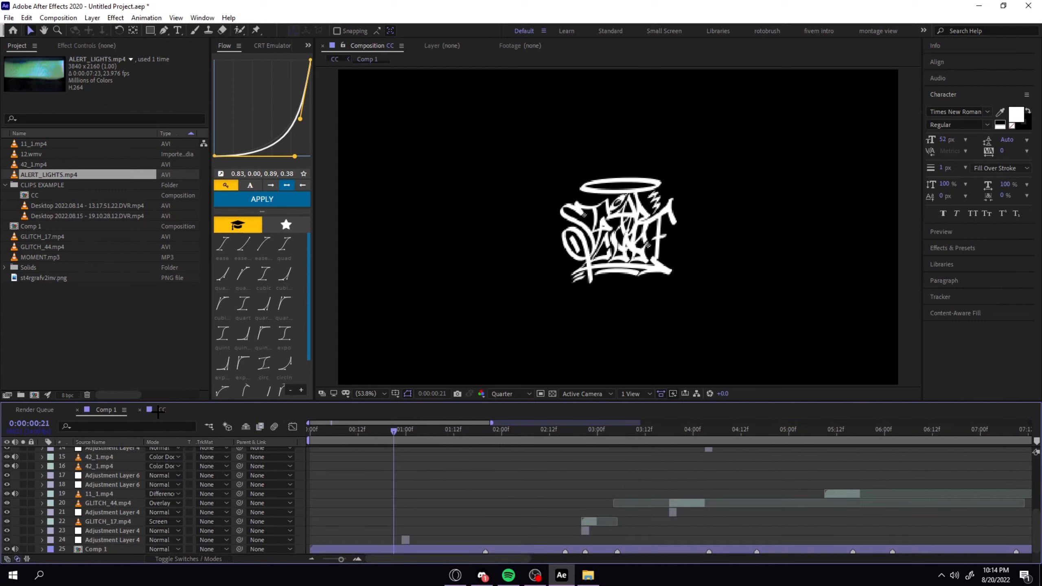
left_click(61, 18)
left_click(68, 30)
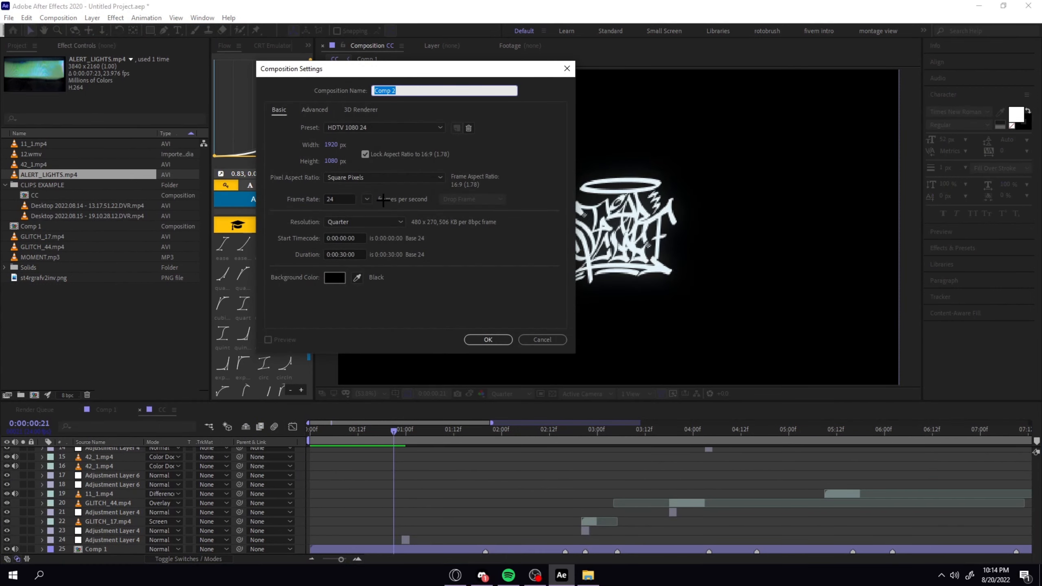
type("RENDER")
left_click(346, 255)
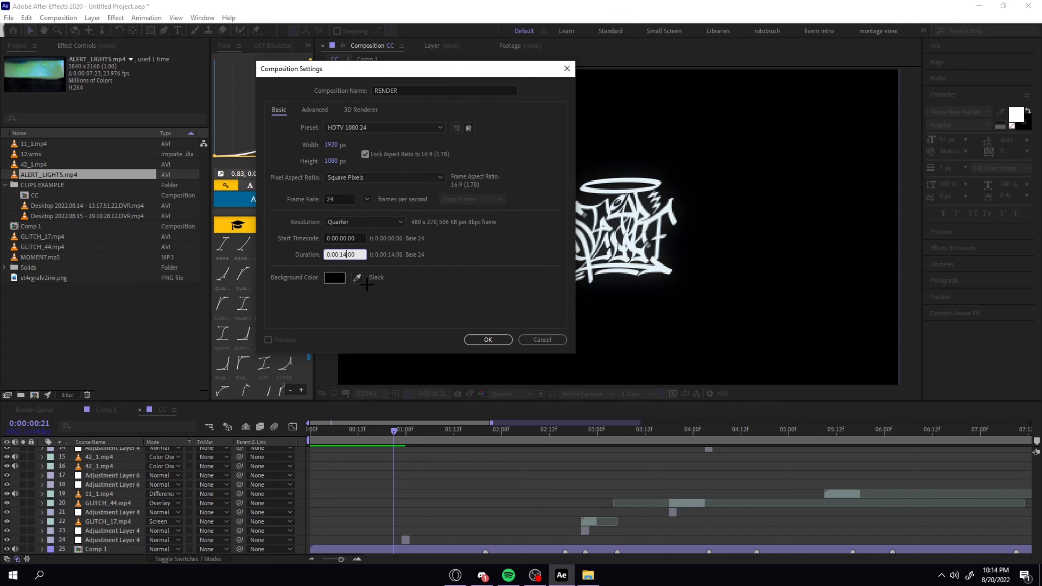
key("Return")
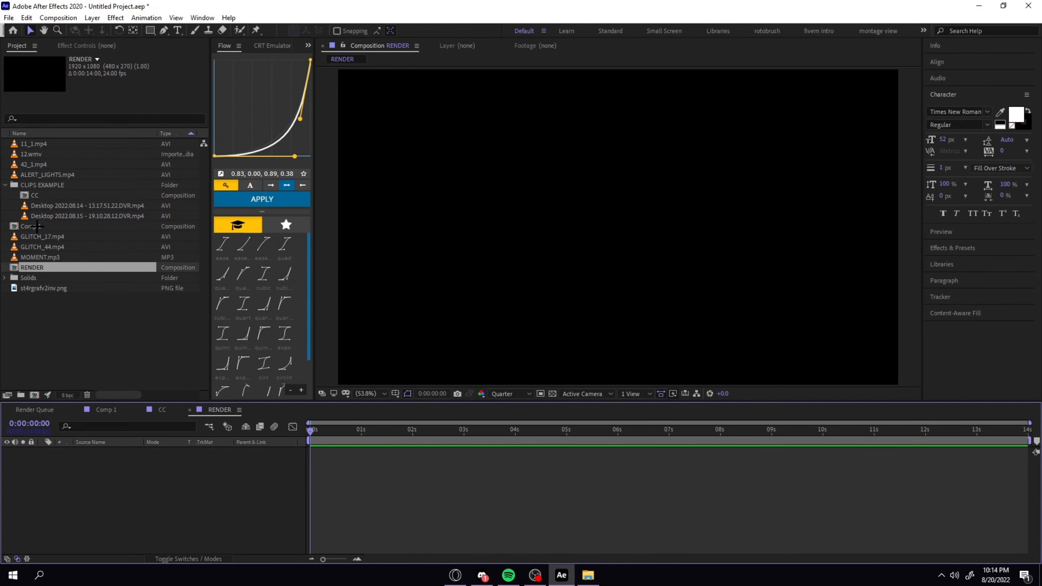
left_click(42, 267)
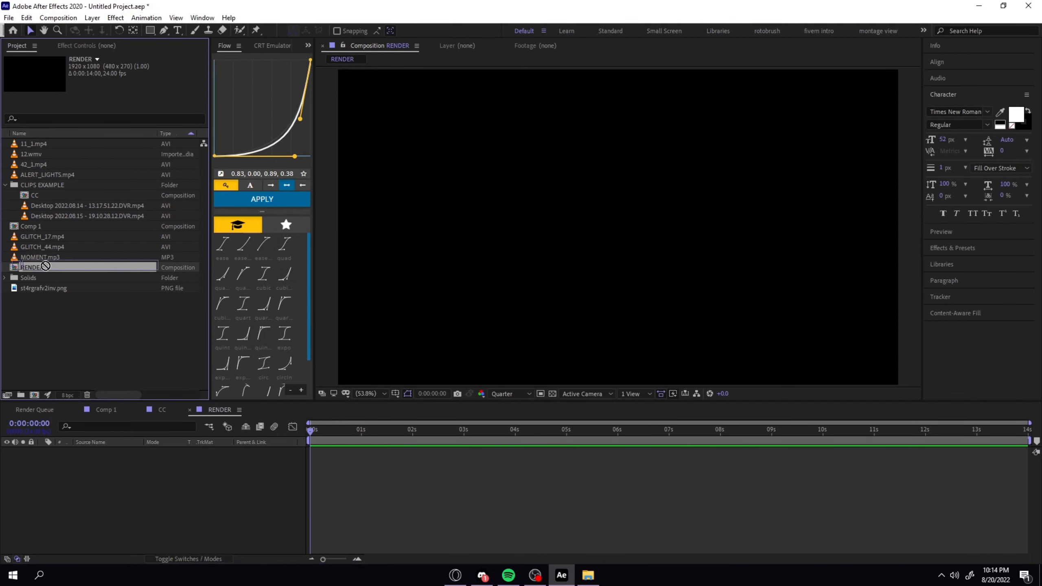
left_click_drag(39, 195, 968, 432)
Locate the end of the edit in CC and trim RENDER's work area to end at 0:00:13:19.
left_click(165, 408)
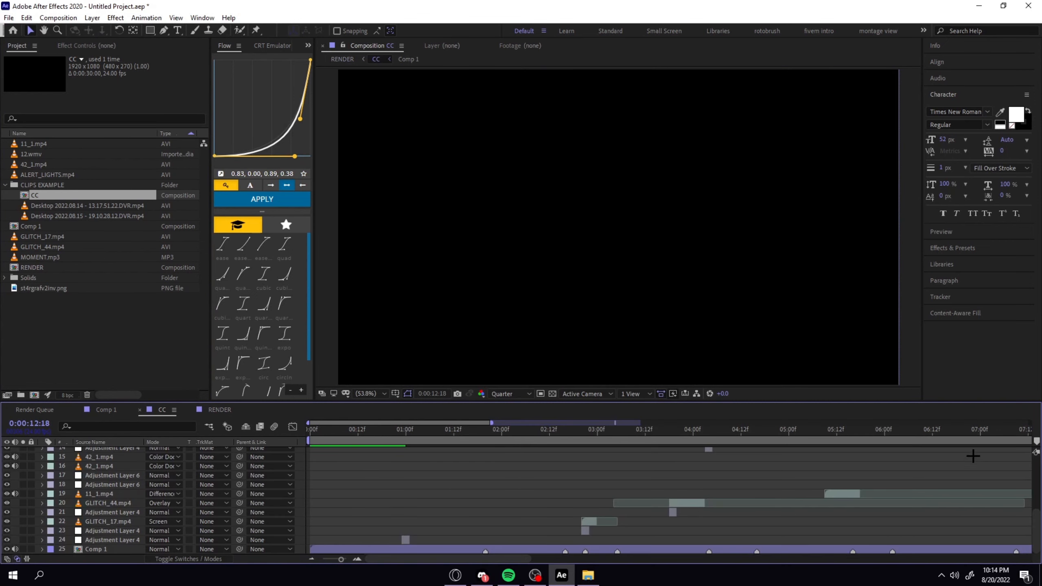
scroll(970, 459, "down", 5)
scroll(971, 460, "down", 1)
scroll(682, 470, "up", 4)
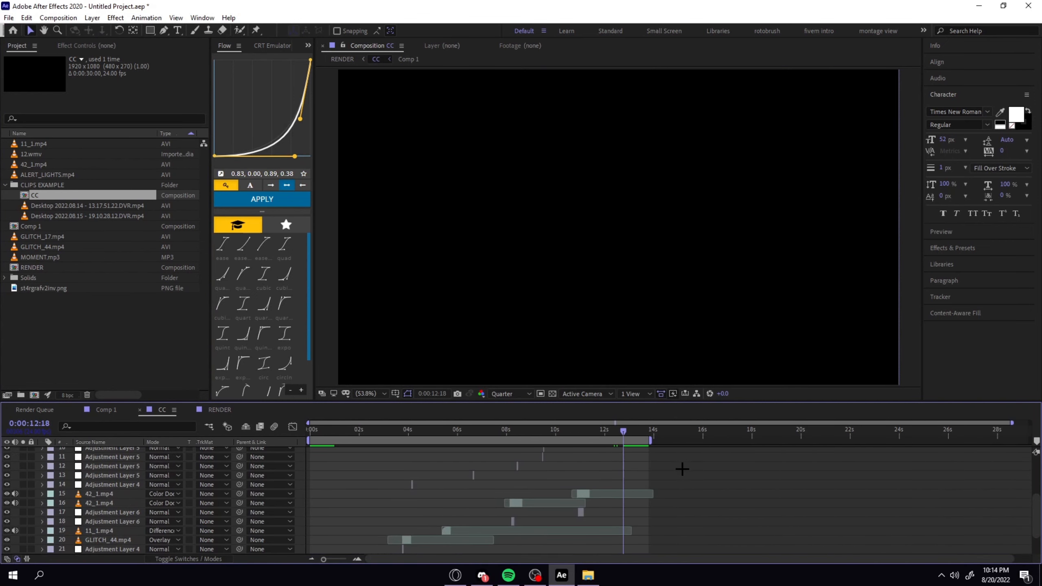
scroll(647, 460, "down", 1)
left_click(650, 428)
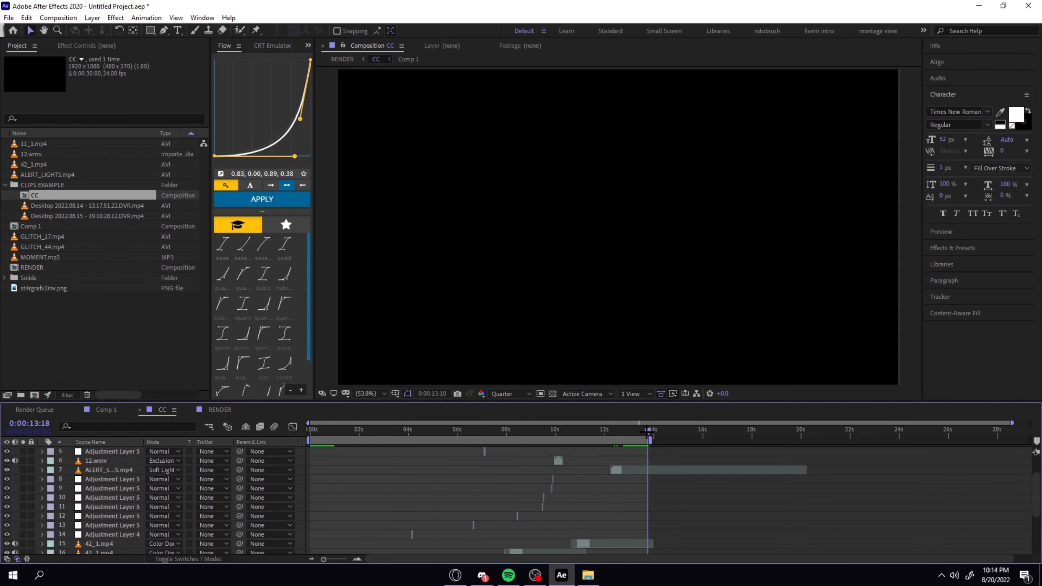
left_click_drag(647, 431, 649, 432)
left_click(220, 409)
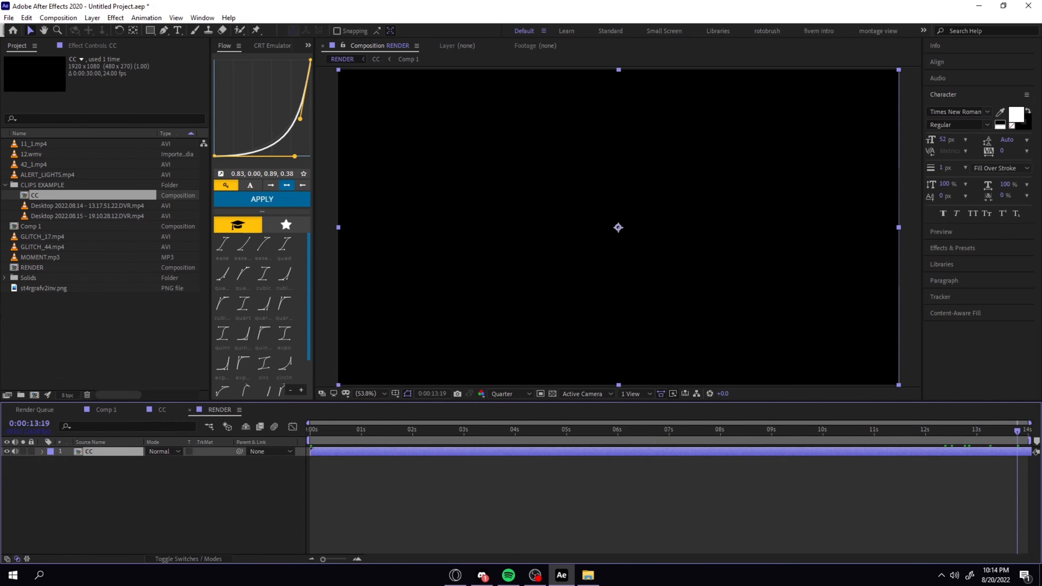
left_click_drag(1031, 439, 840, 434)
Apply the RSMB effect to the CC layer with Blur Amount 0.25 and Motion Sensitivity 100, and scrub through RENDER to check it.
key("ctrl+space")
type("rsmb")
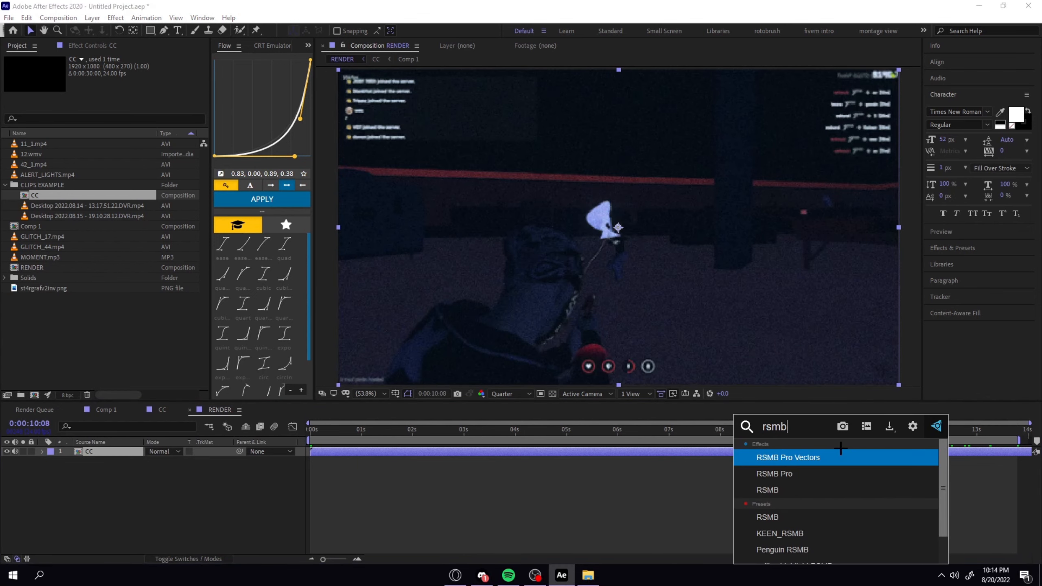
left_click(768, 490)
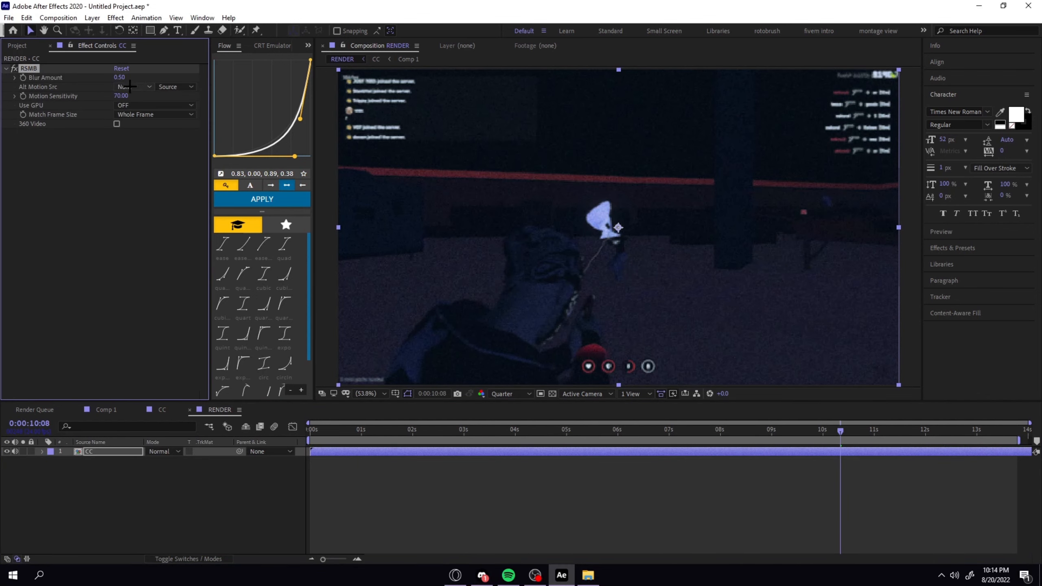
left_click(119, 78)
type("0.25")
key("Tab")
type("1")
key("Return")
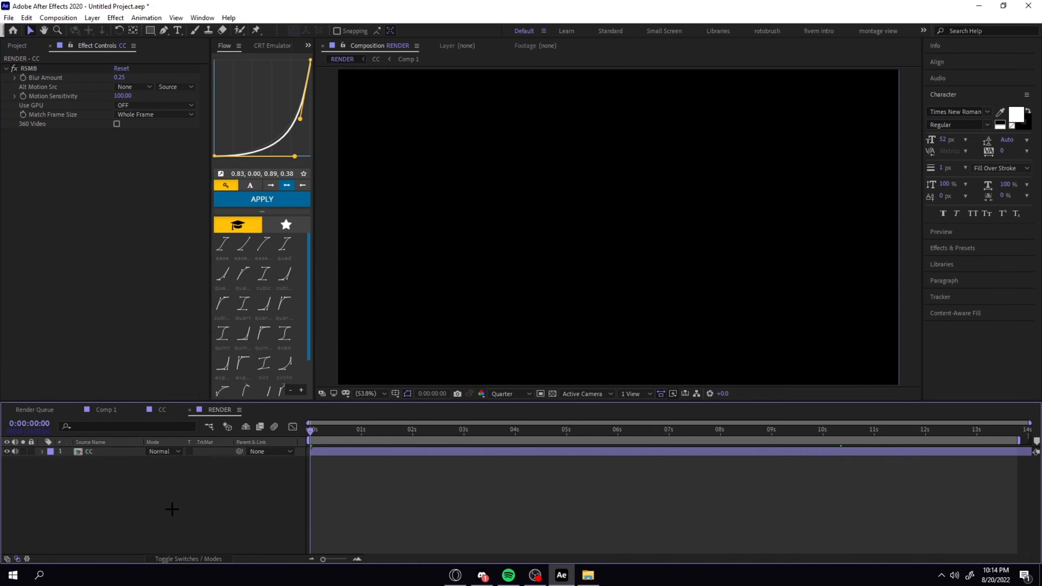
left_click(174, 507)
left_click(316, 429)
left_click_drag(318, 429, 956, 431)
Save the project as PRACTICE EDIT in the Downloads folder.
left_click(8, 17)
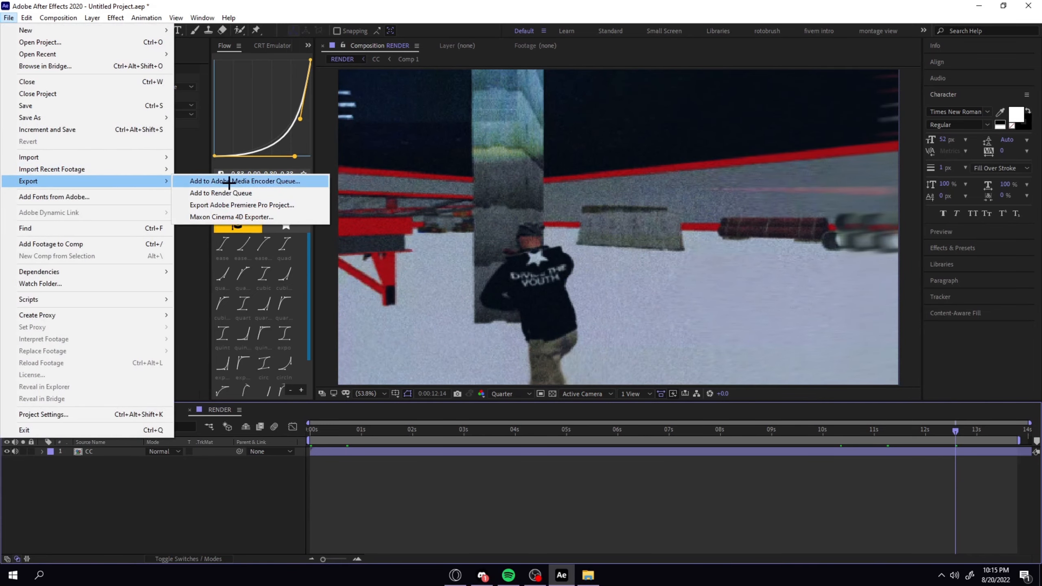
left_click(39, 106)
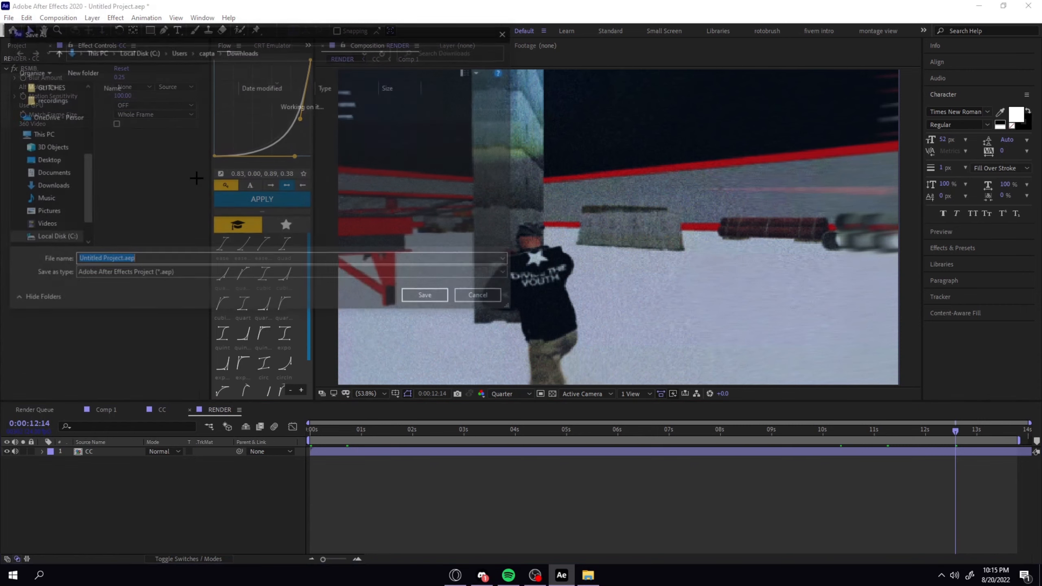
type("P")
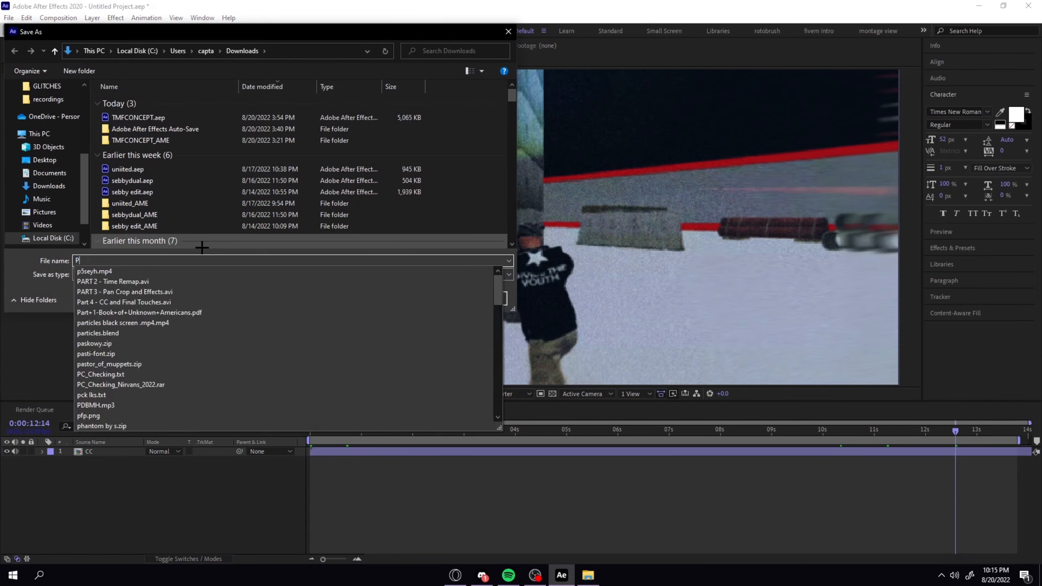
type("RACTICE EDIT")
key("Return")
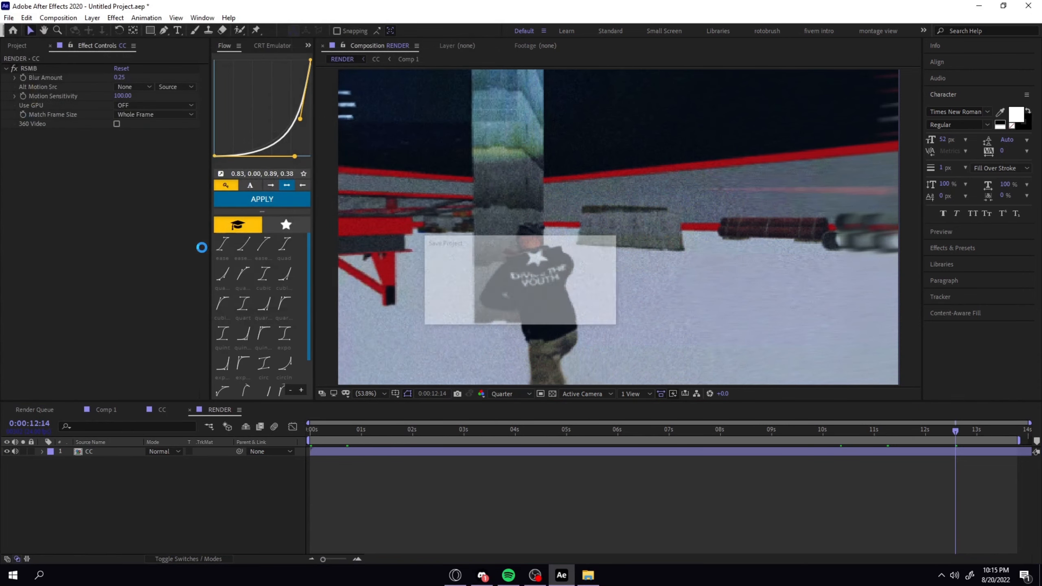
Send the RENDER composition to the Adobe Media Encoder queue.
left_click(8, 18)
mouse_move(29, 180)
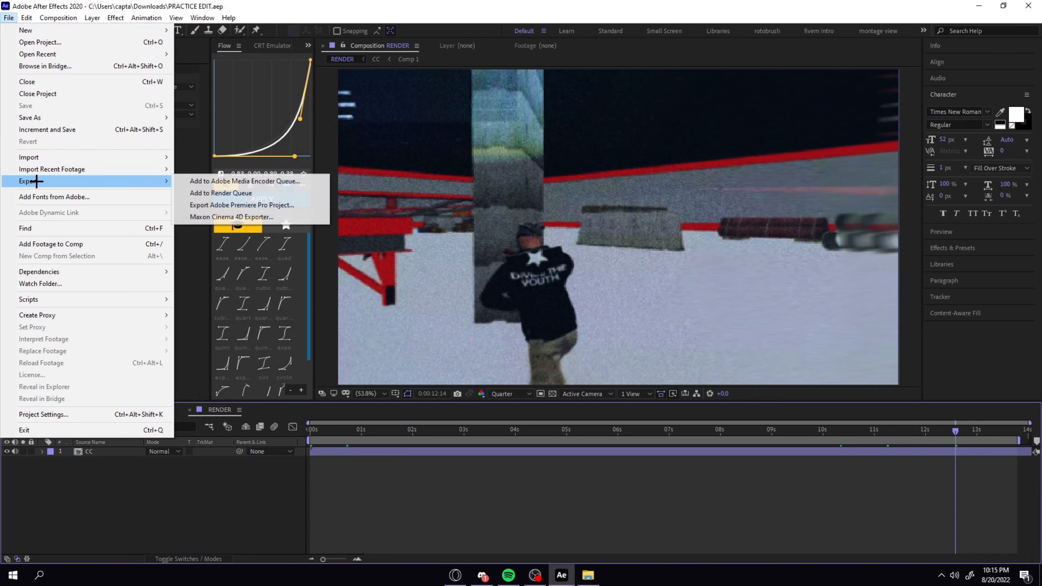
left_click(191, 179)
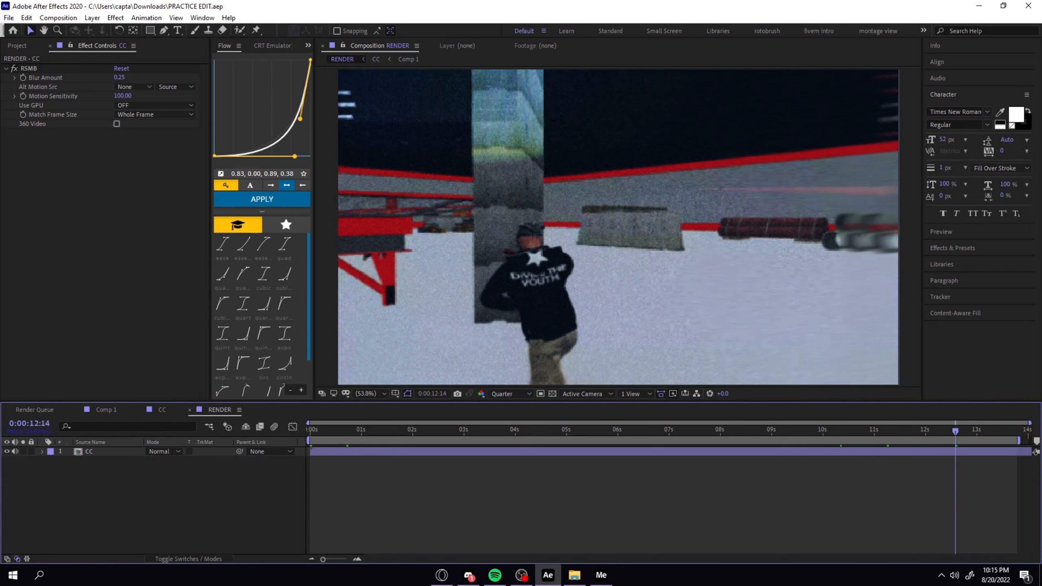
scroll(640, 346, "down", 5)
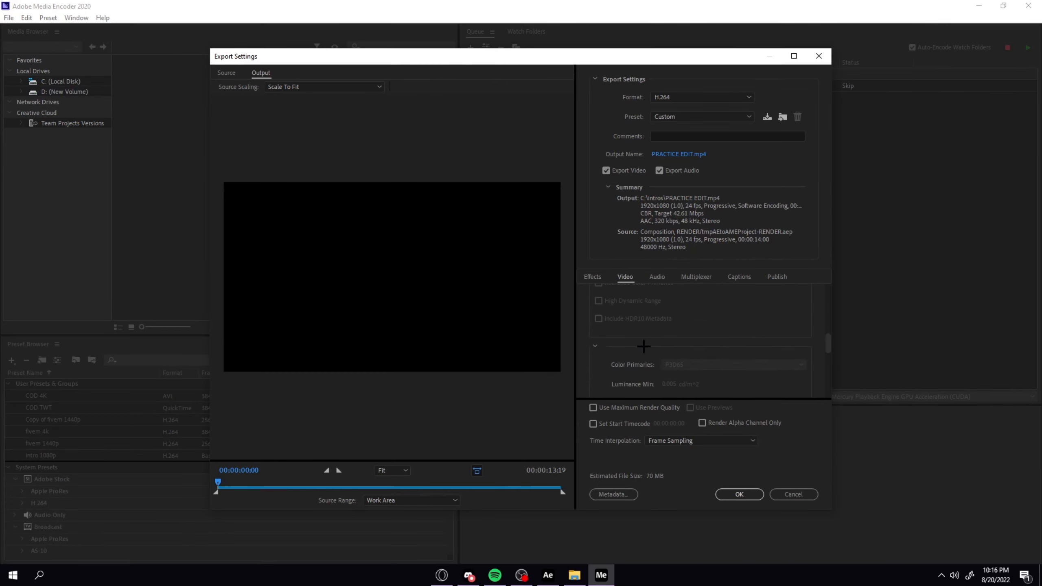
scroll(638, 346, "up", 5)
left_click_drag(591, 58, 600, 204)
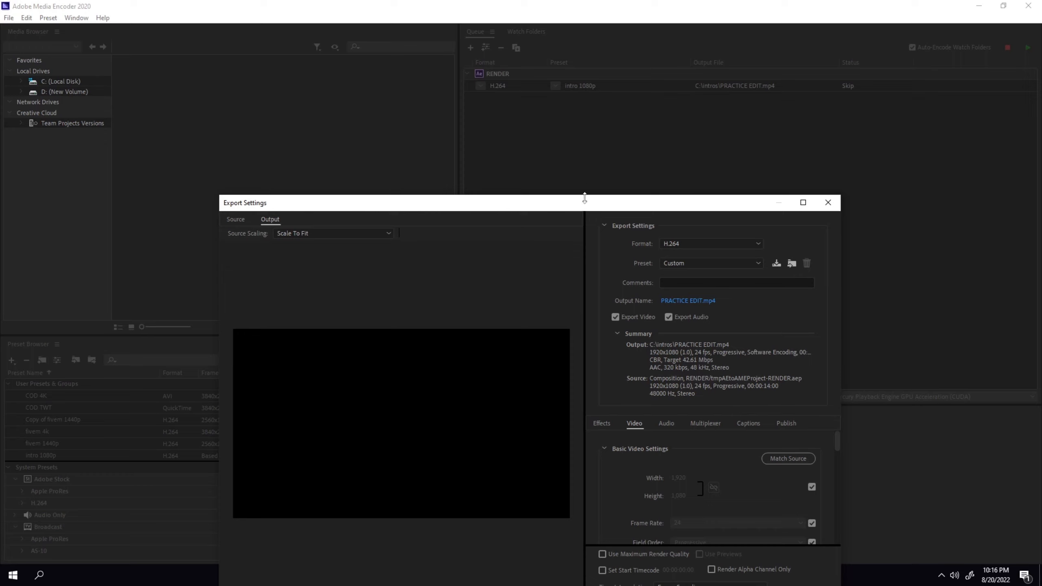
left_click_drag(585, 198, 589, 100)
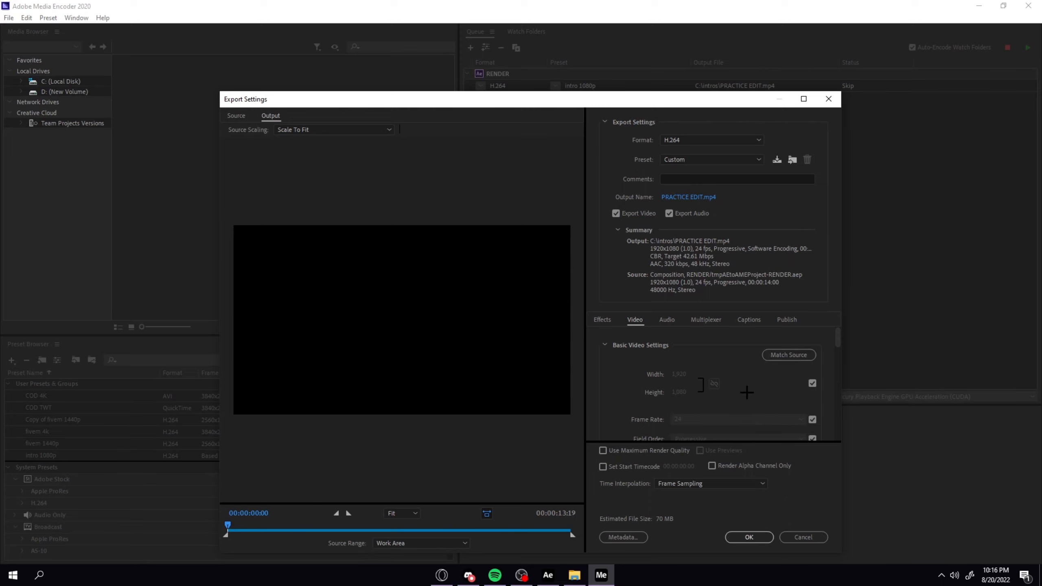
left_click_drag(588, 106, 590, 92)
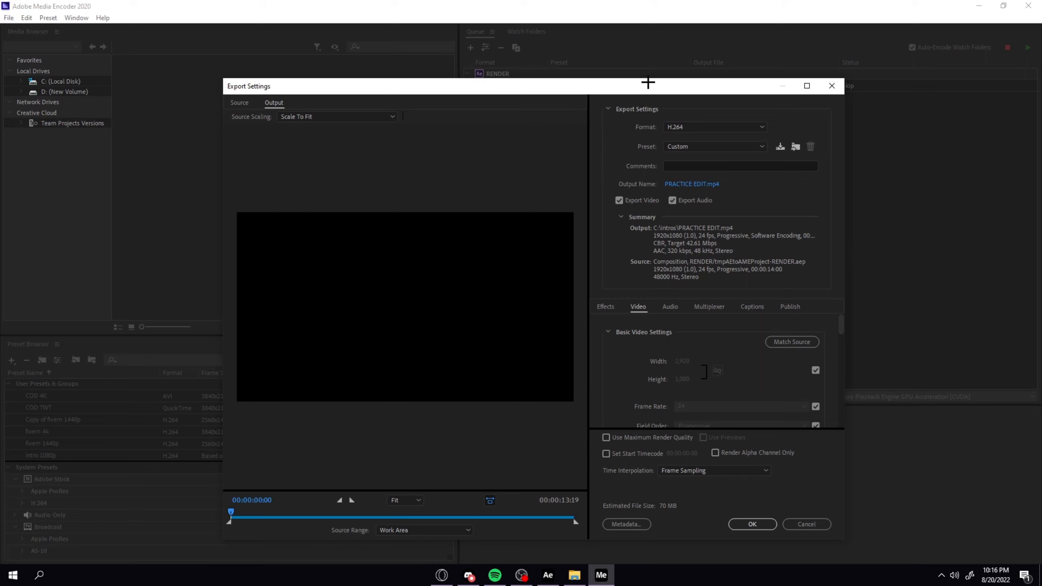
Choose the fivem 4k preset for the H.264 export and review its frame rate and encoding settings.
left_click(714, 147)
left_click(693, 185)
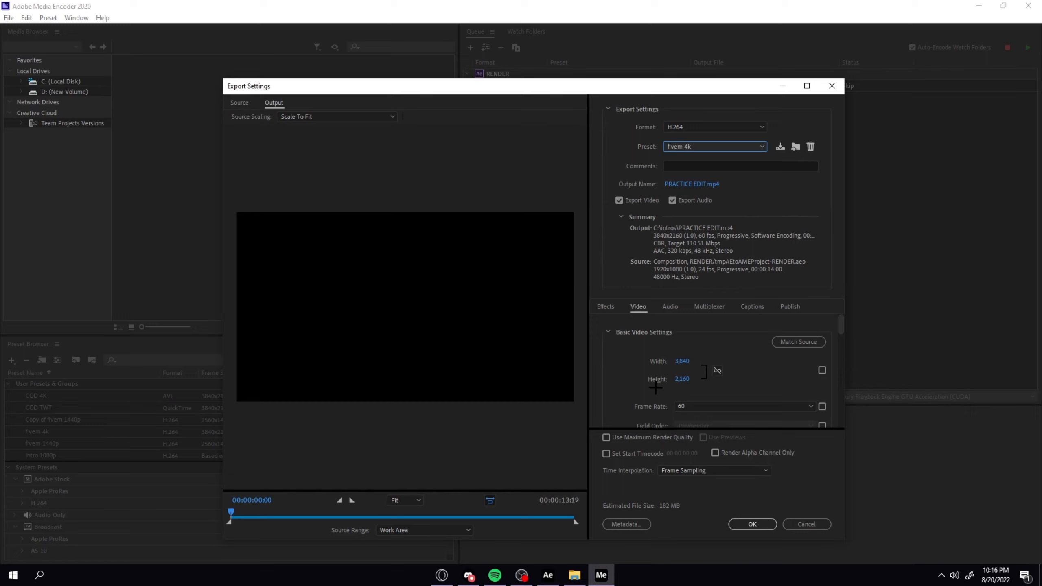
left_click(693, 406)
left_click(702, 404)
scroll(703, 398, "down", 4)
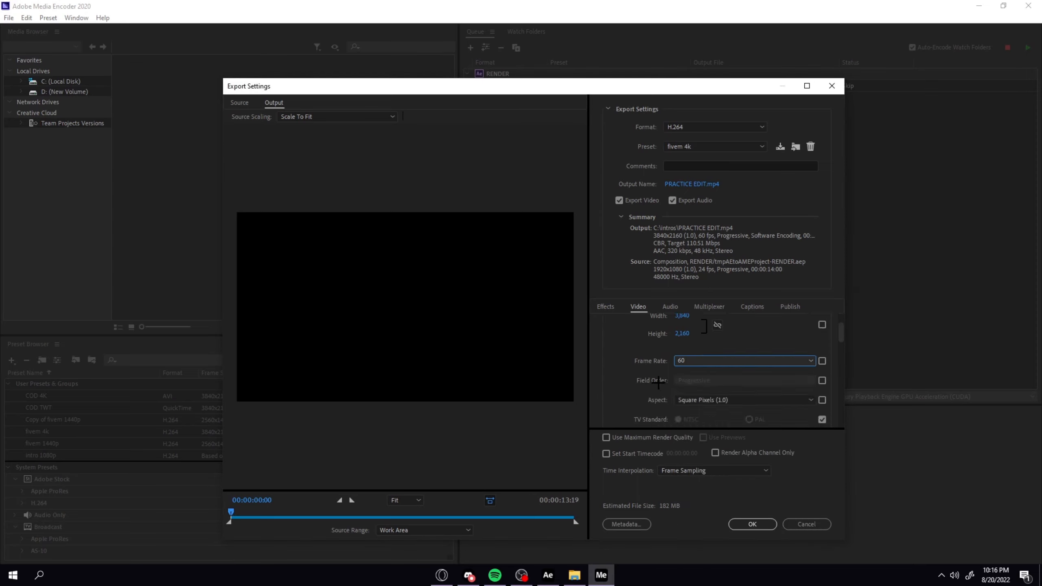
scroll(653, 353, "down", 2)
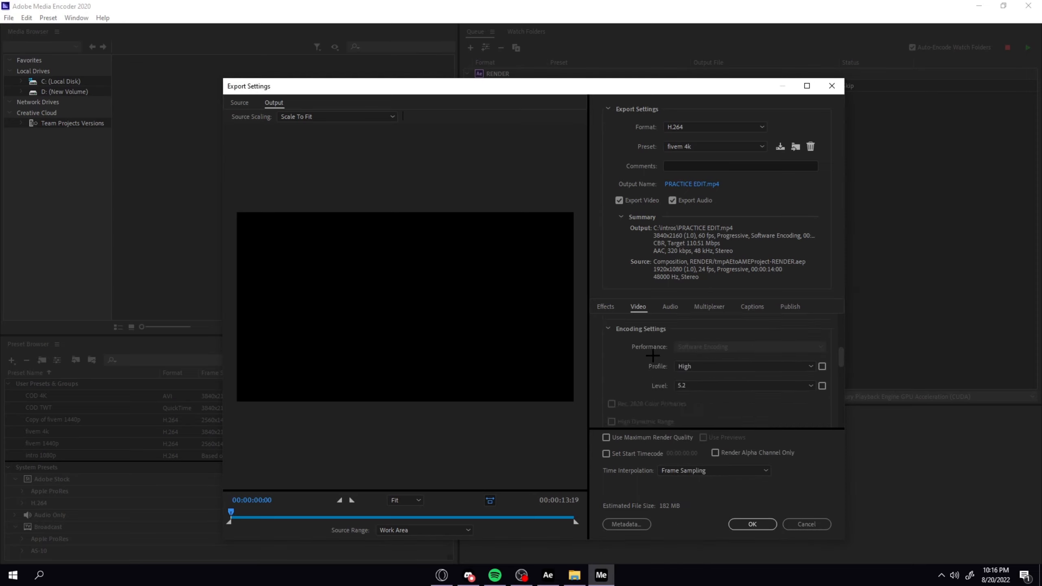